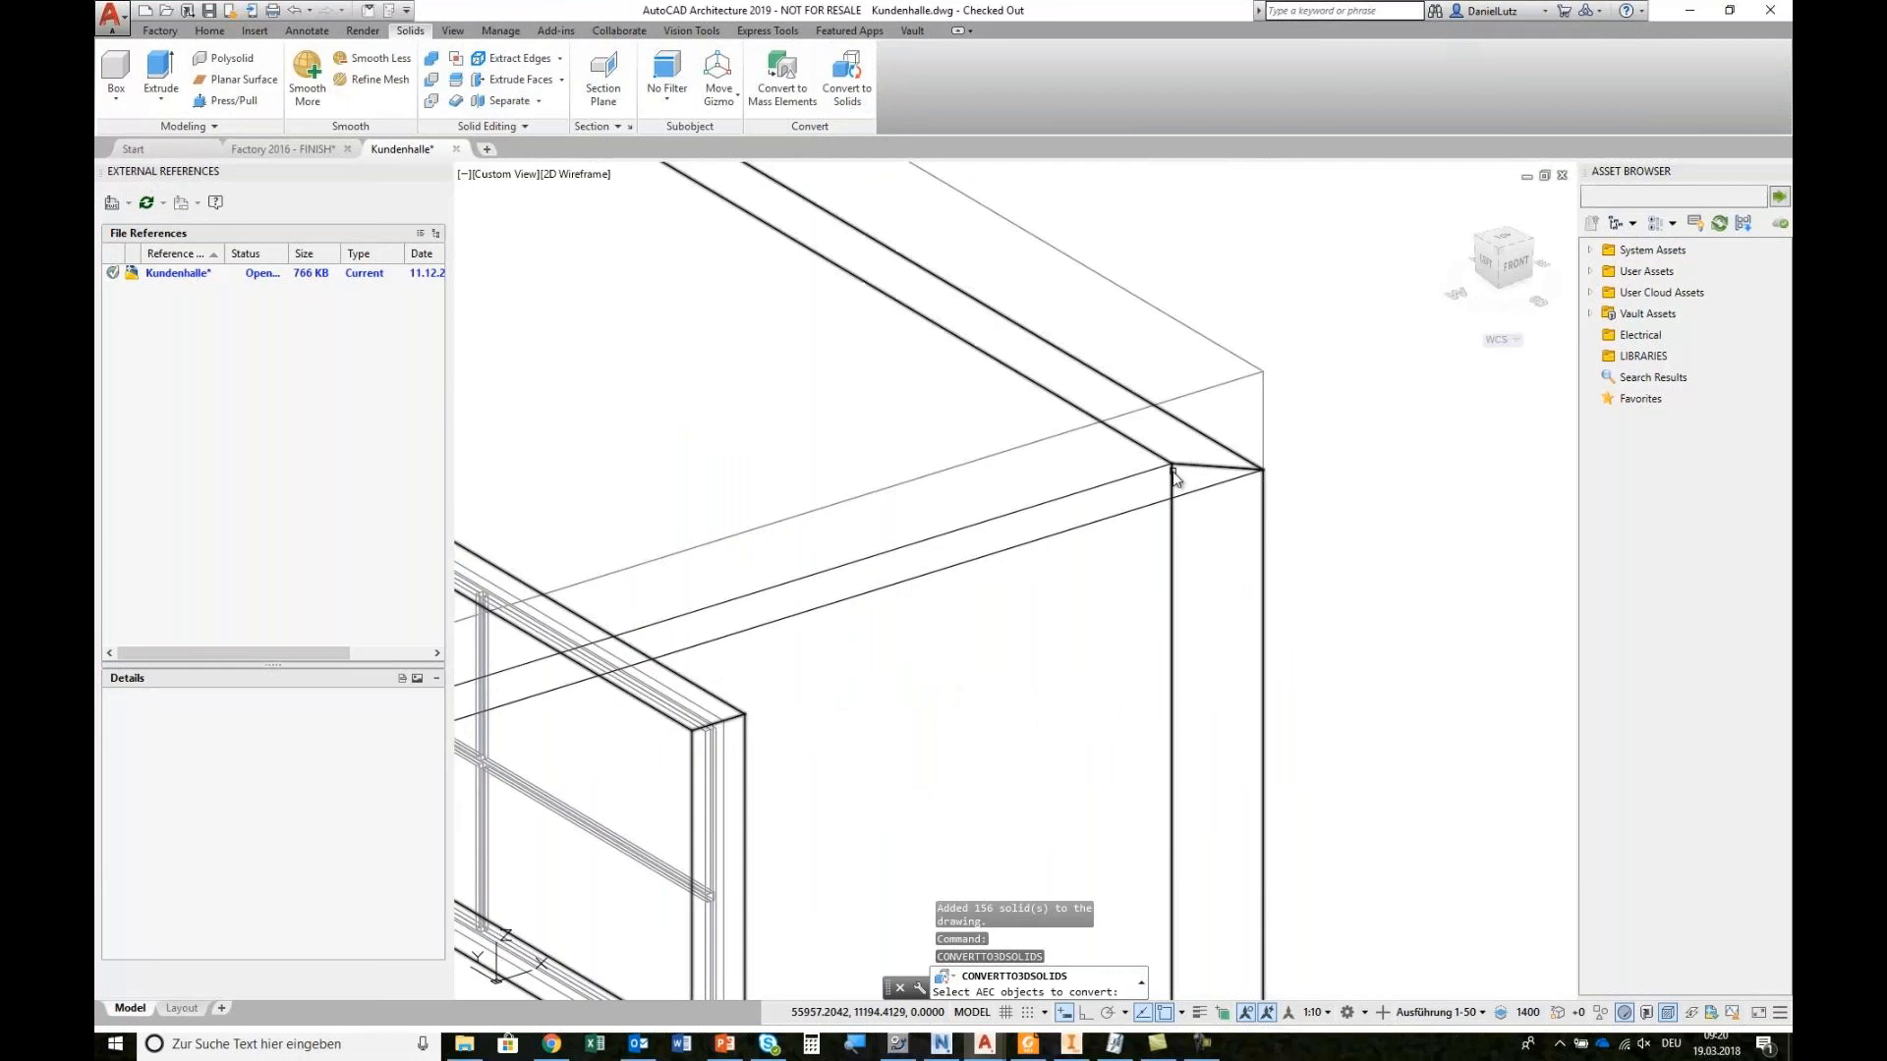
scroll(1228, 487, "down", 7)
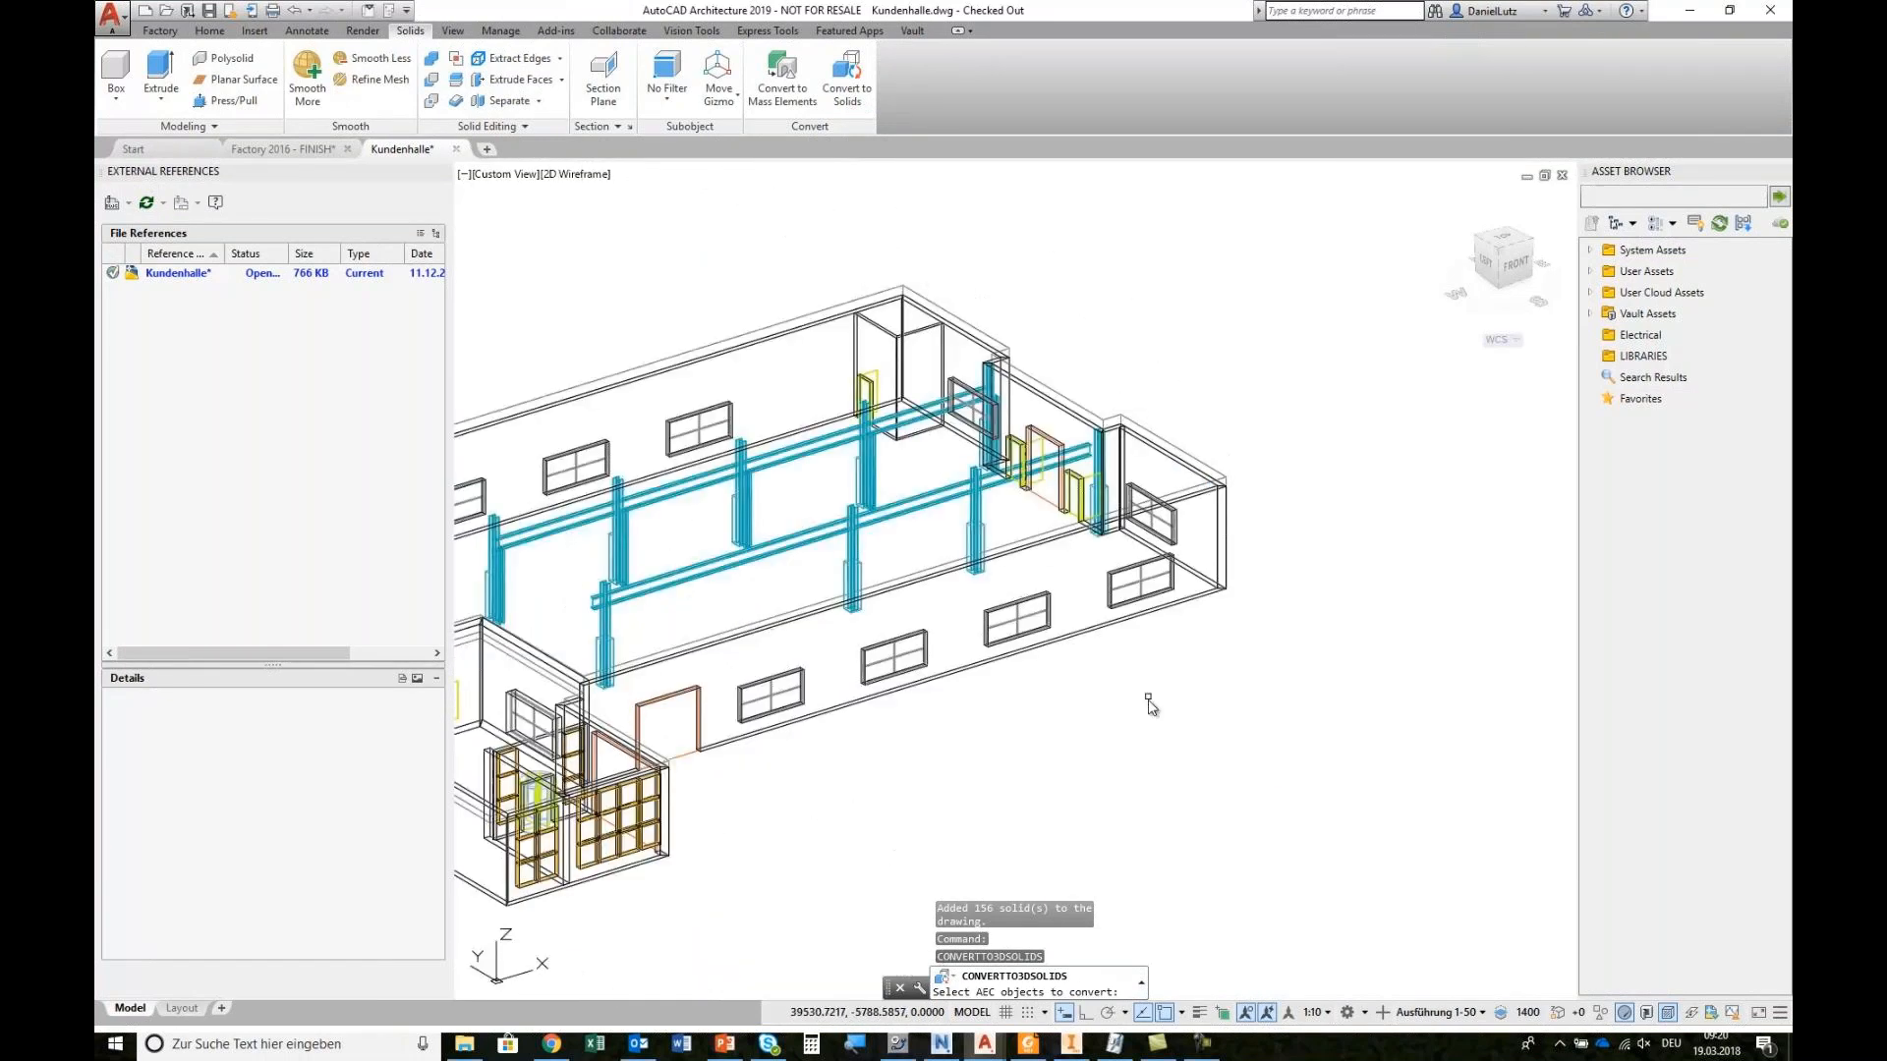
middle_click_drag(1150, 703, 1423, 668)
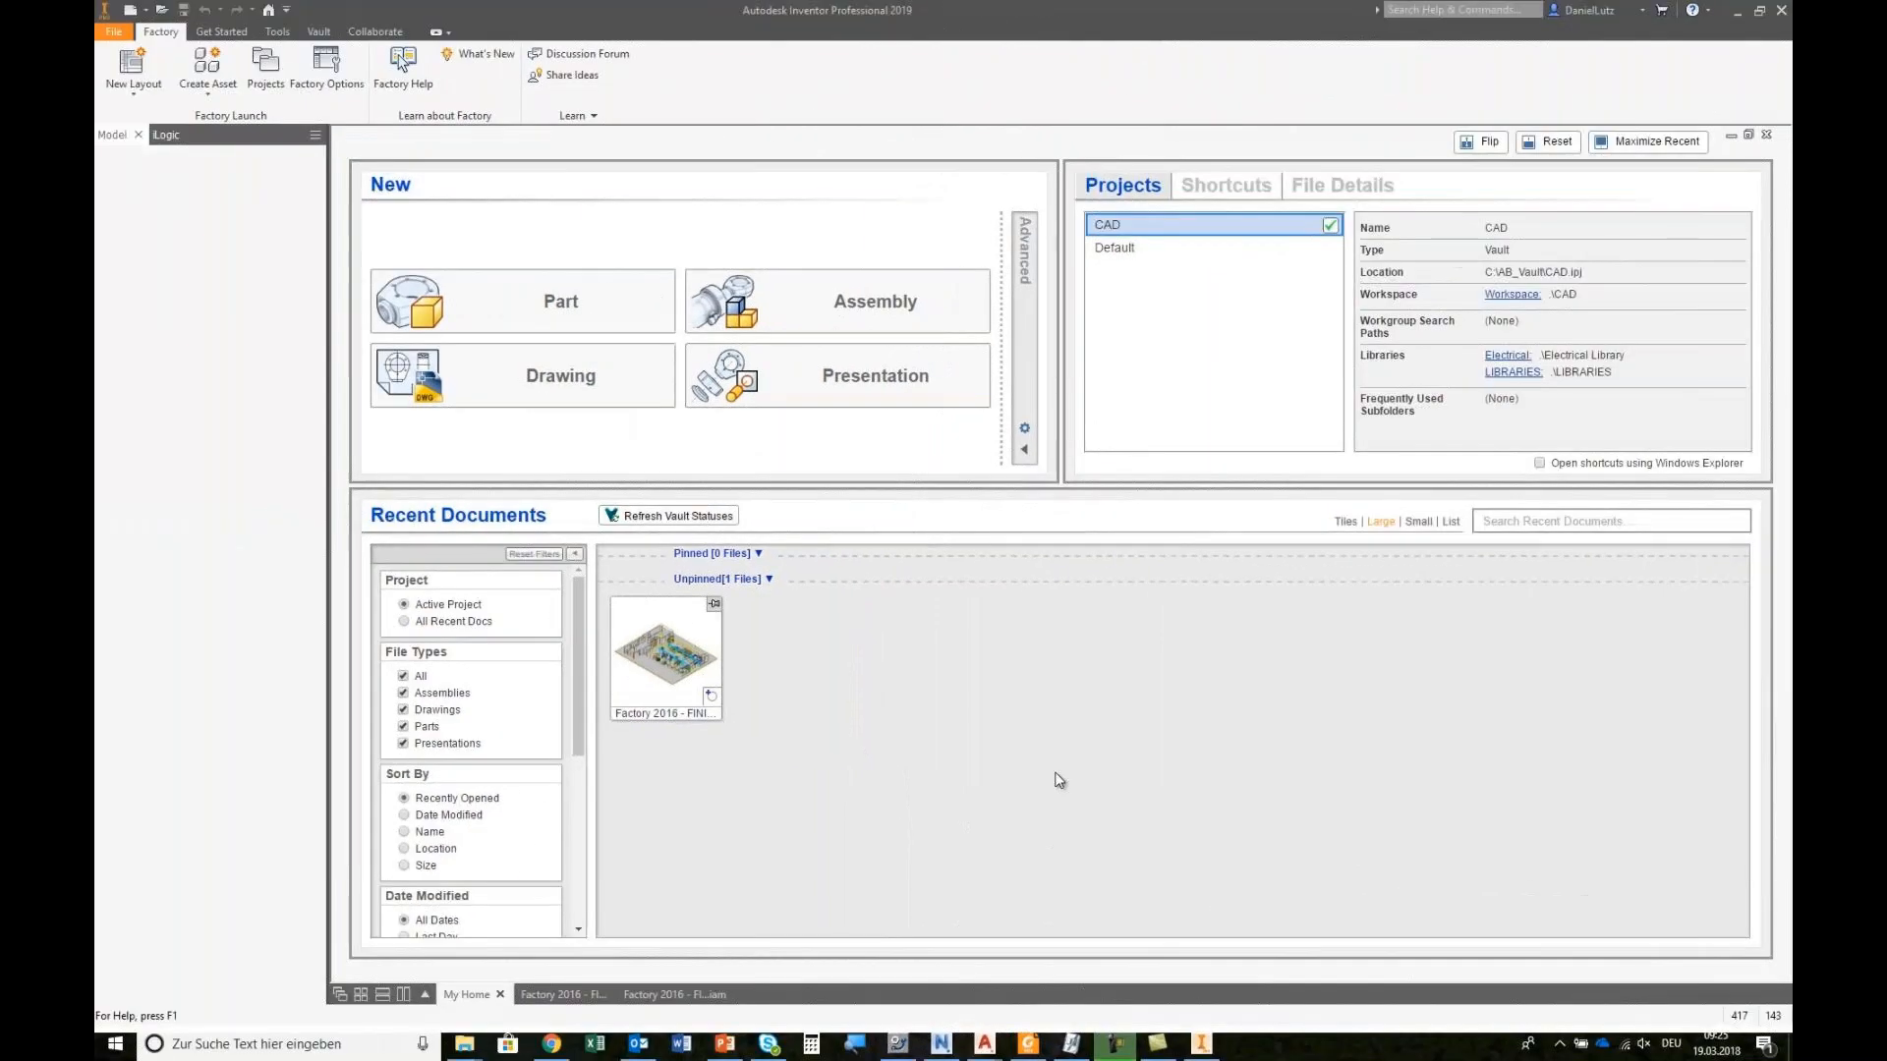
Step: In Inventor, create a factory asset by importing the DWG solids from Kundenhalle - Solid.dwg as a multi-body part
left_click(207, 74)
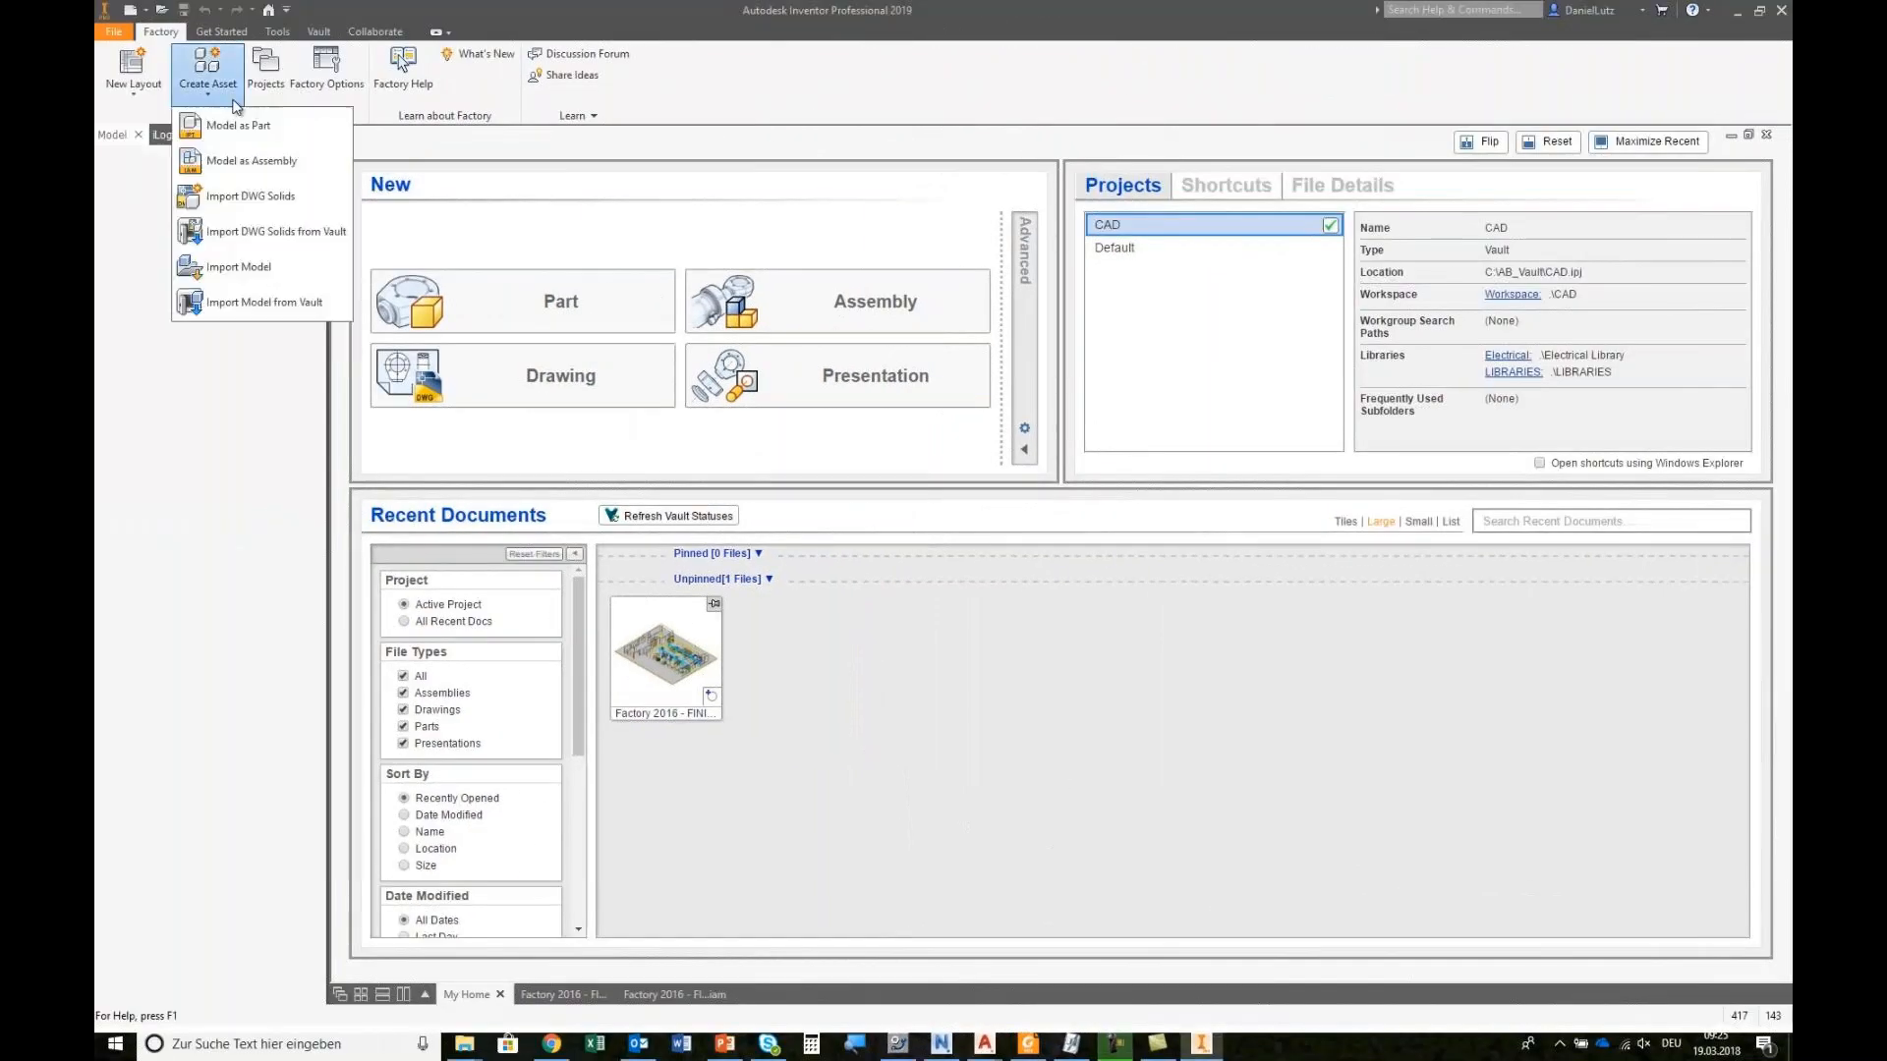
left_click(246, 198)
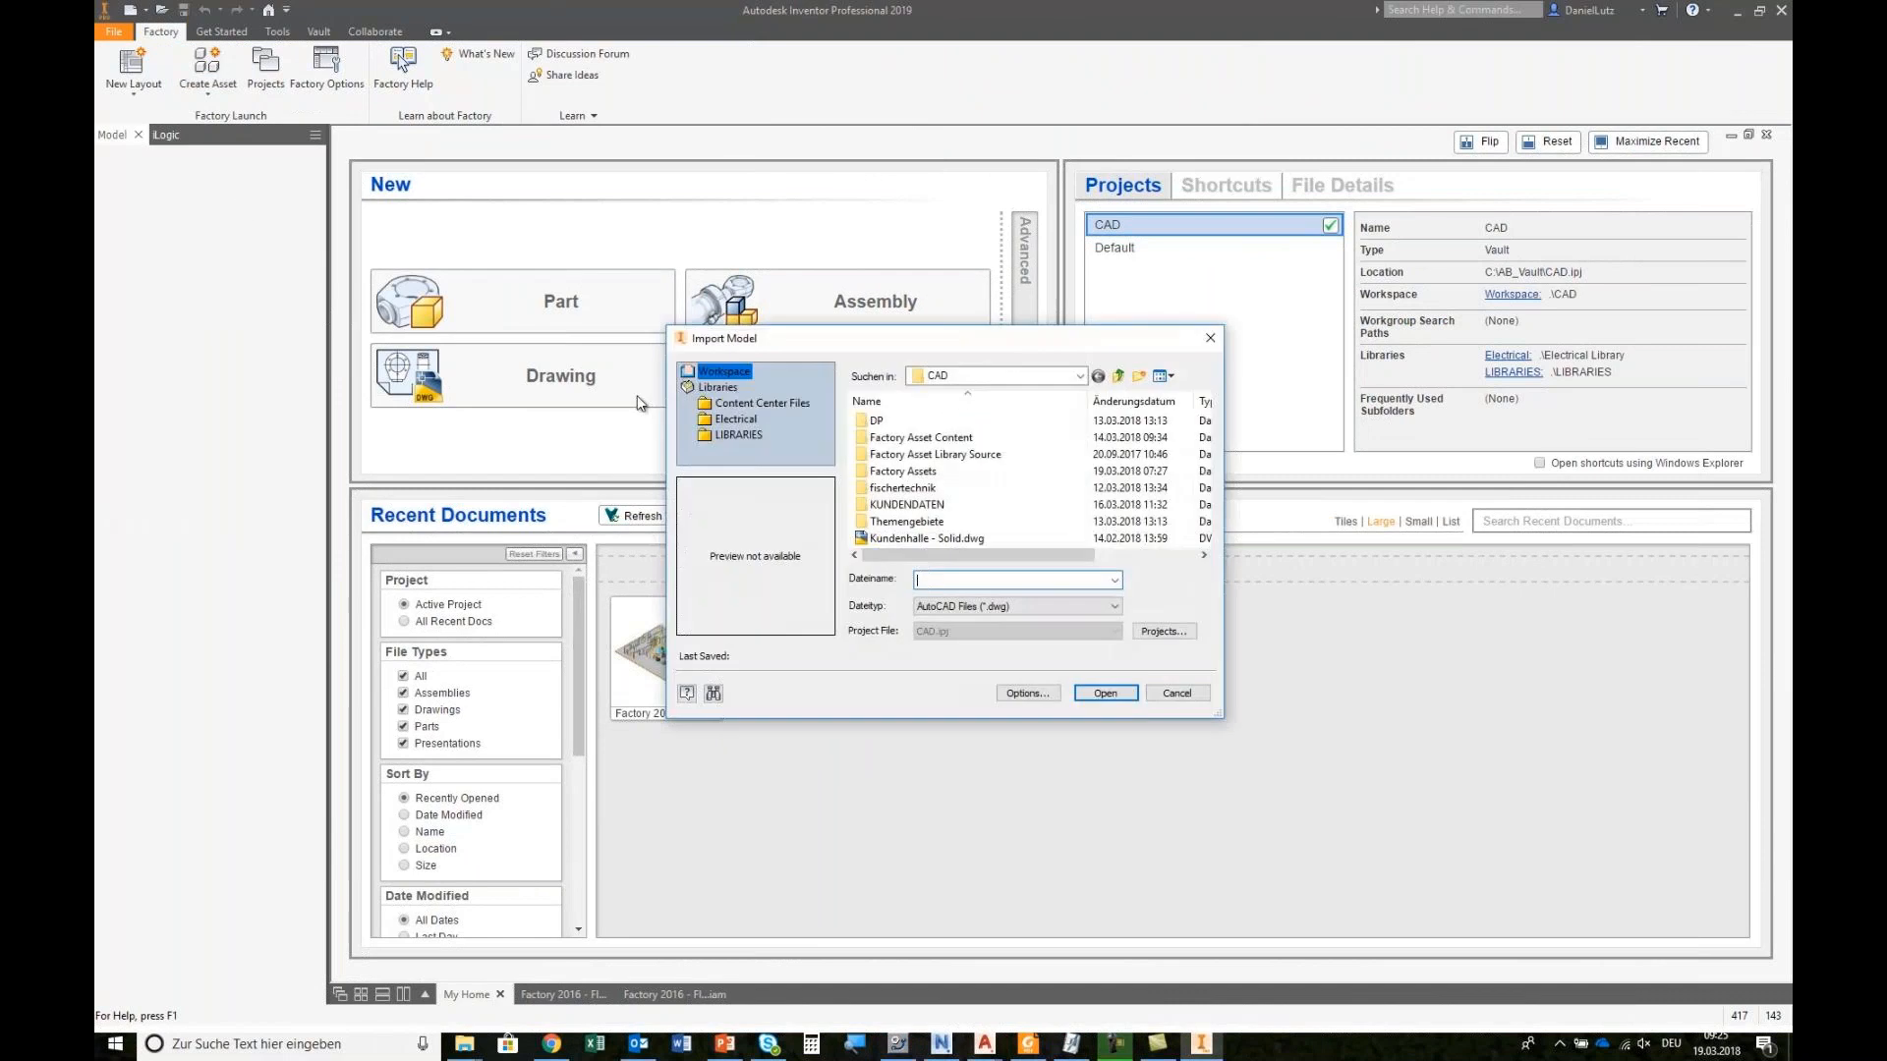
left_click(918, 540)
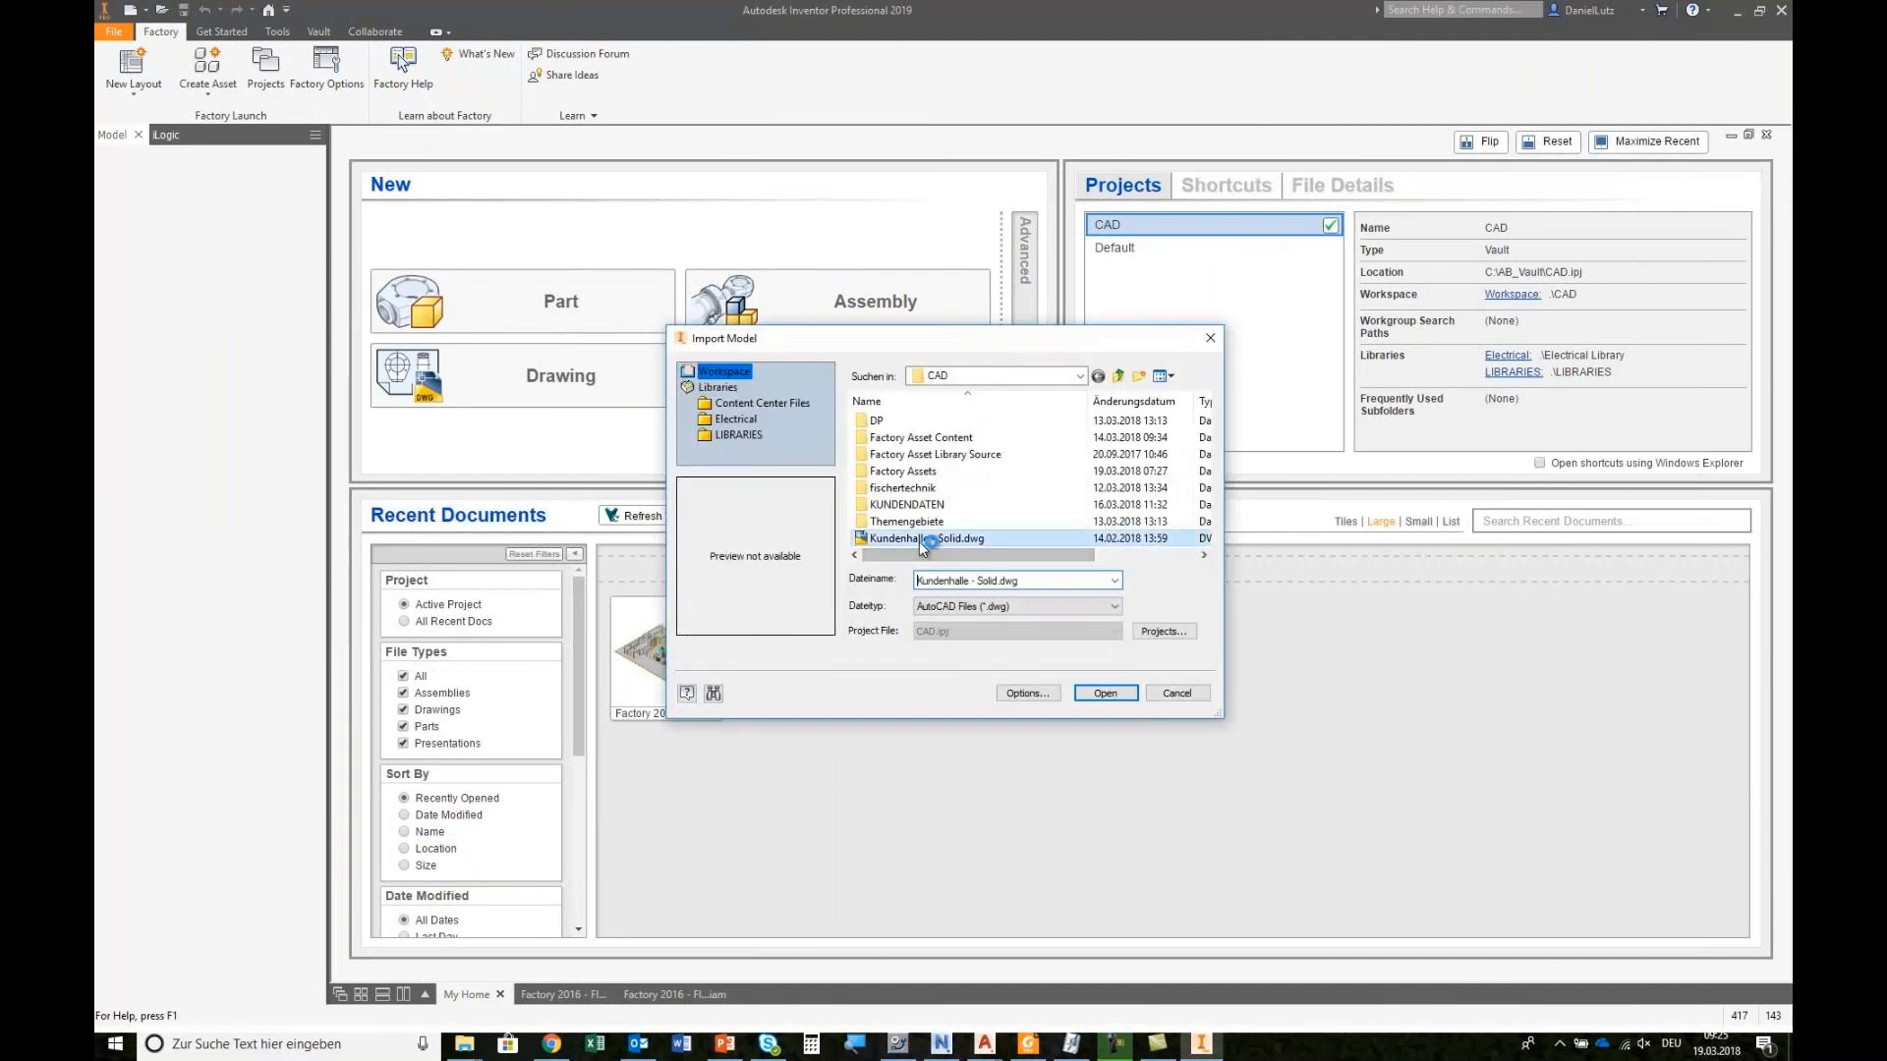
left_click(1027, 693)
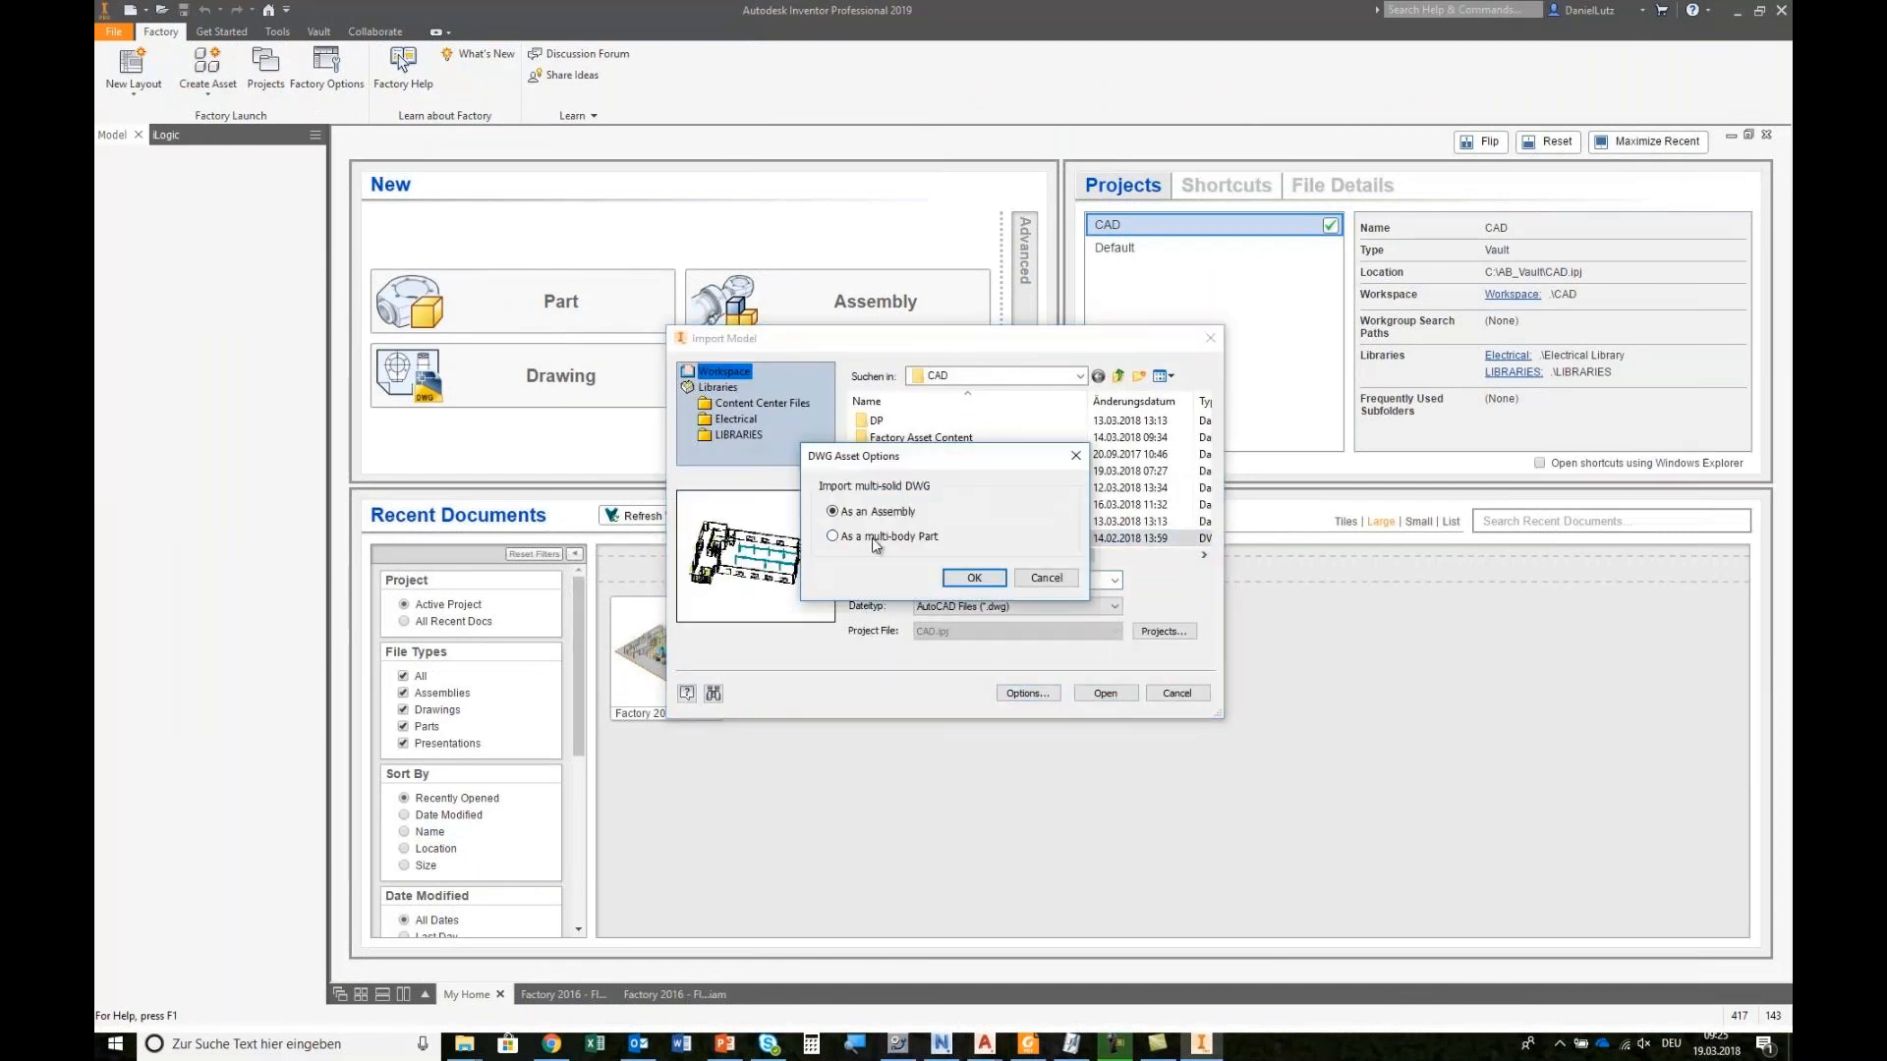
left_click(834, 537)
left_click(974, 577)
left_click(1110, 691)
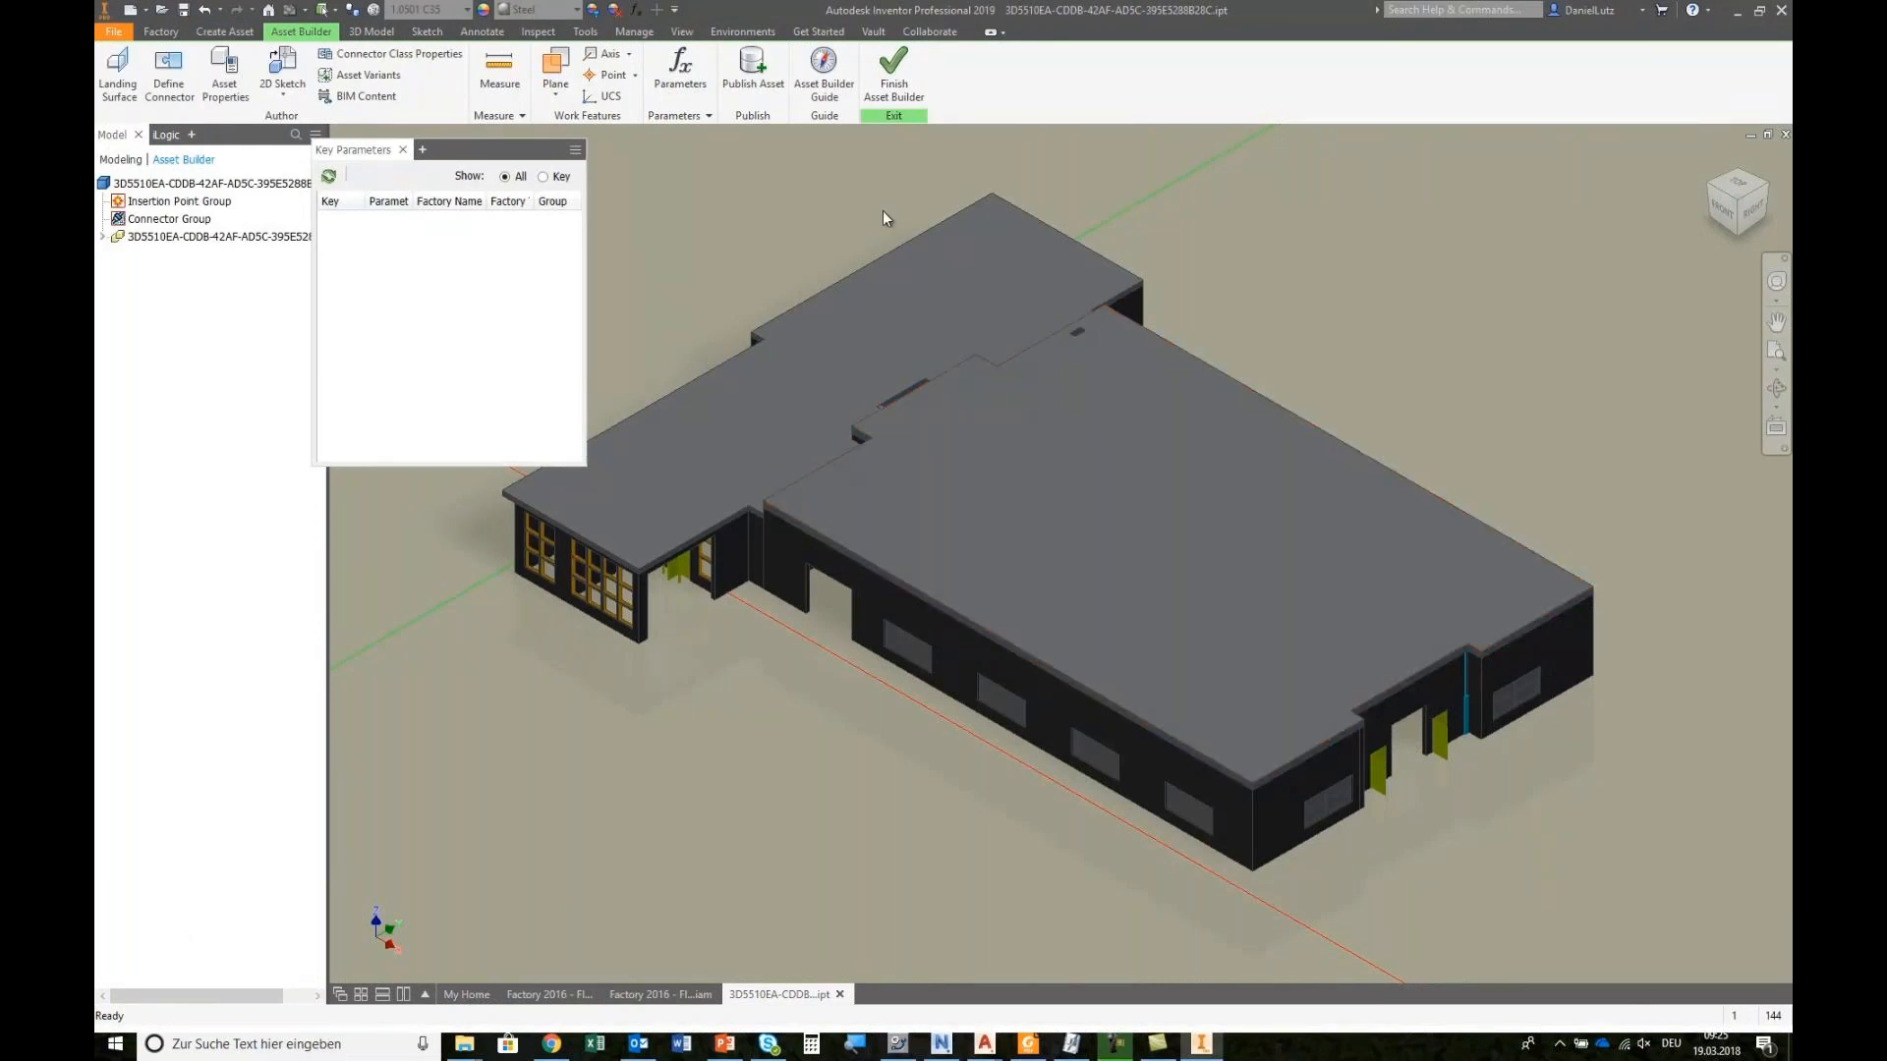
Step: Finish the Asset Builder and save the imported building part in the CAD folder as "costumer building - solid"
left_click(886, 86)
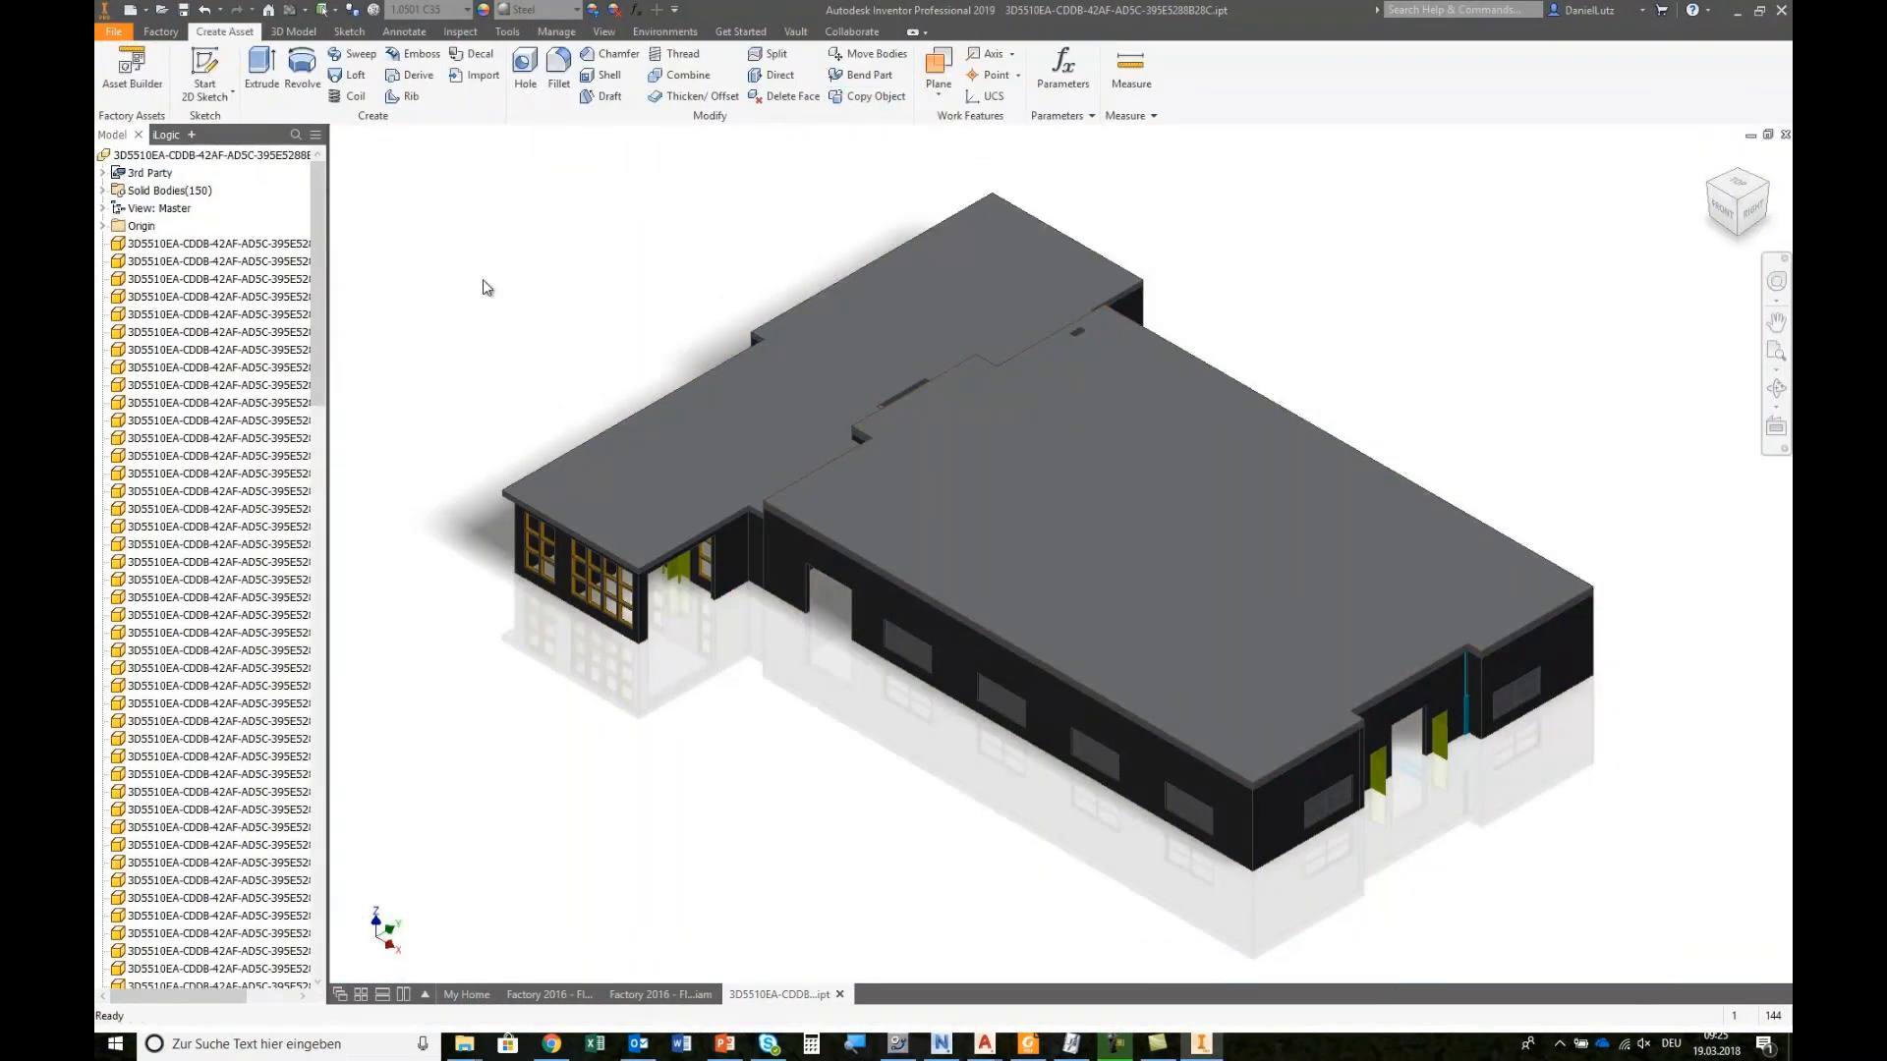
left_click(113, 36)
left_click(427, 253)
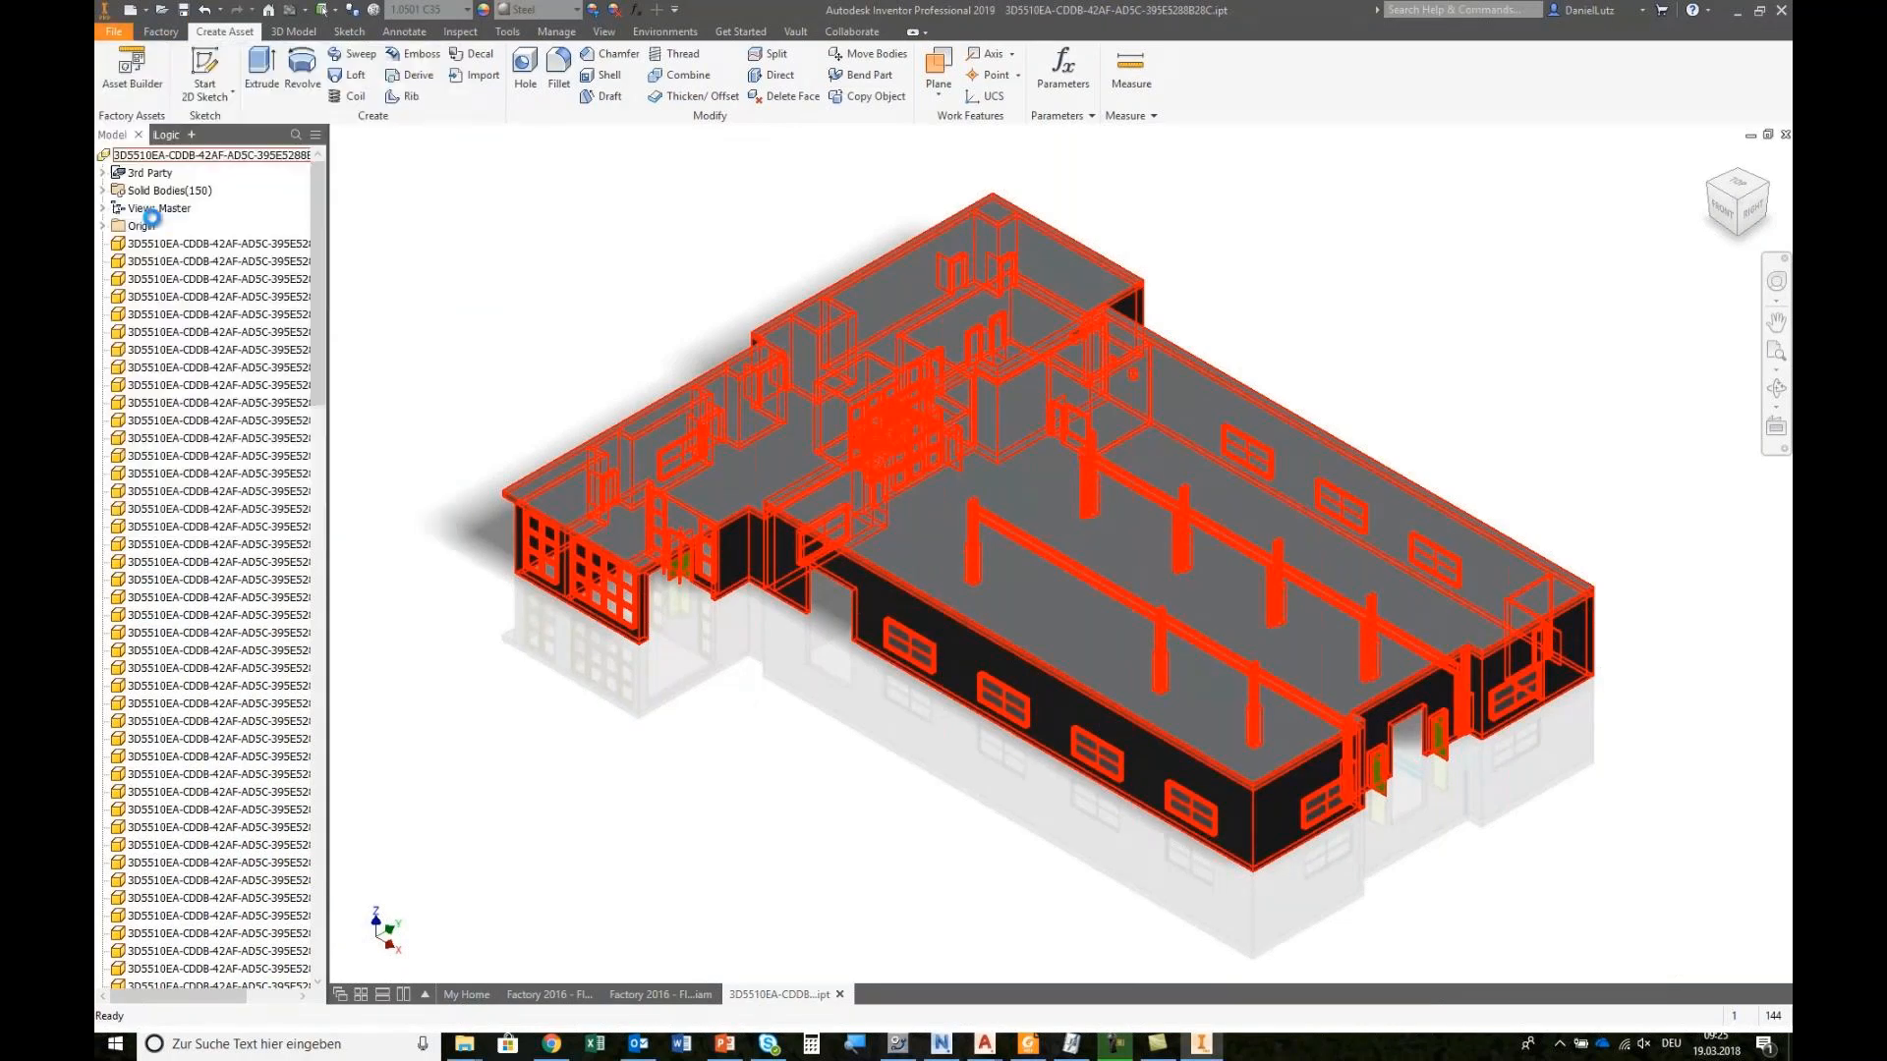
left_click(1048, 547)
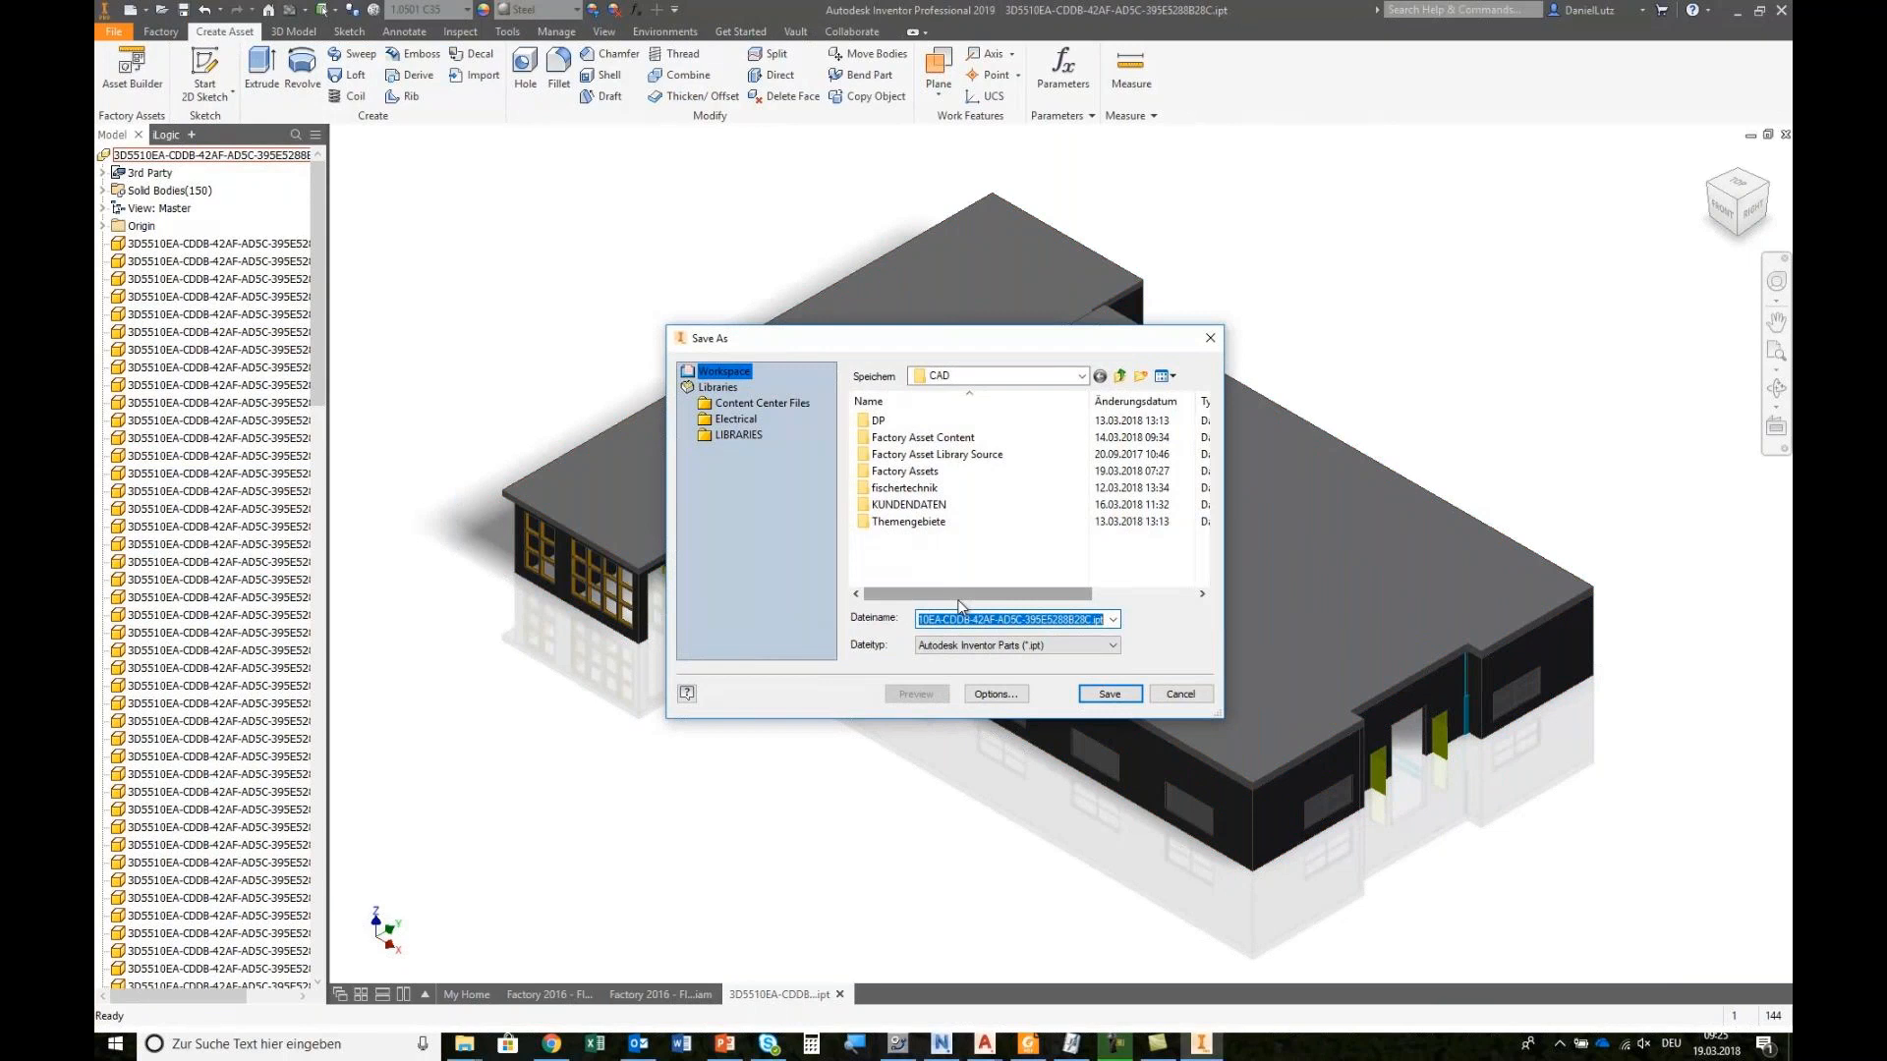
type("cu")
key("BackSpace")
key("BackSpace")
key("BackSpace")
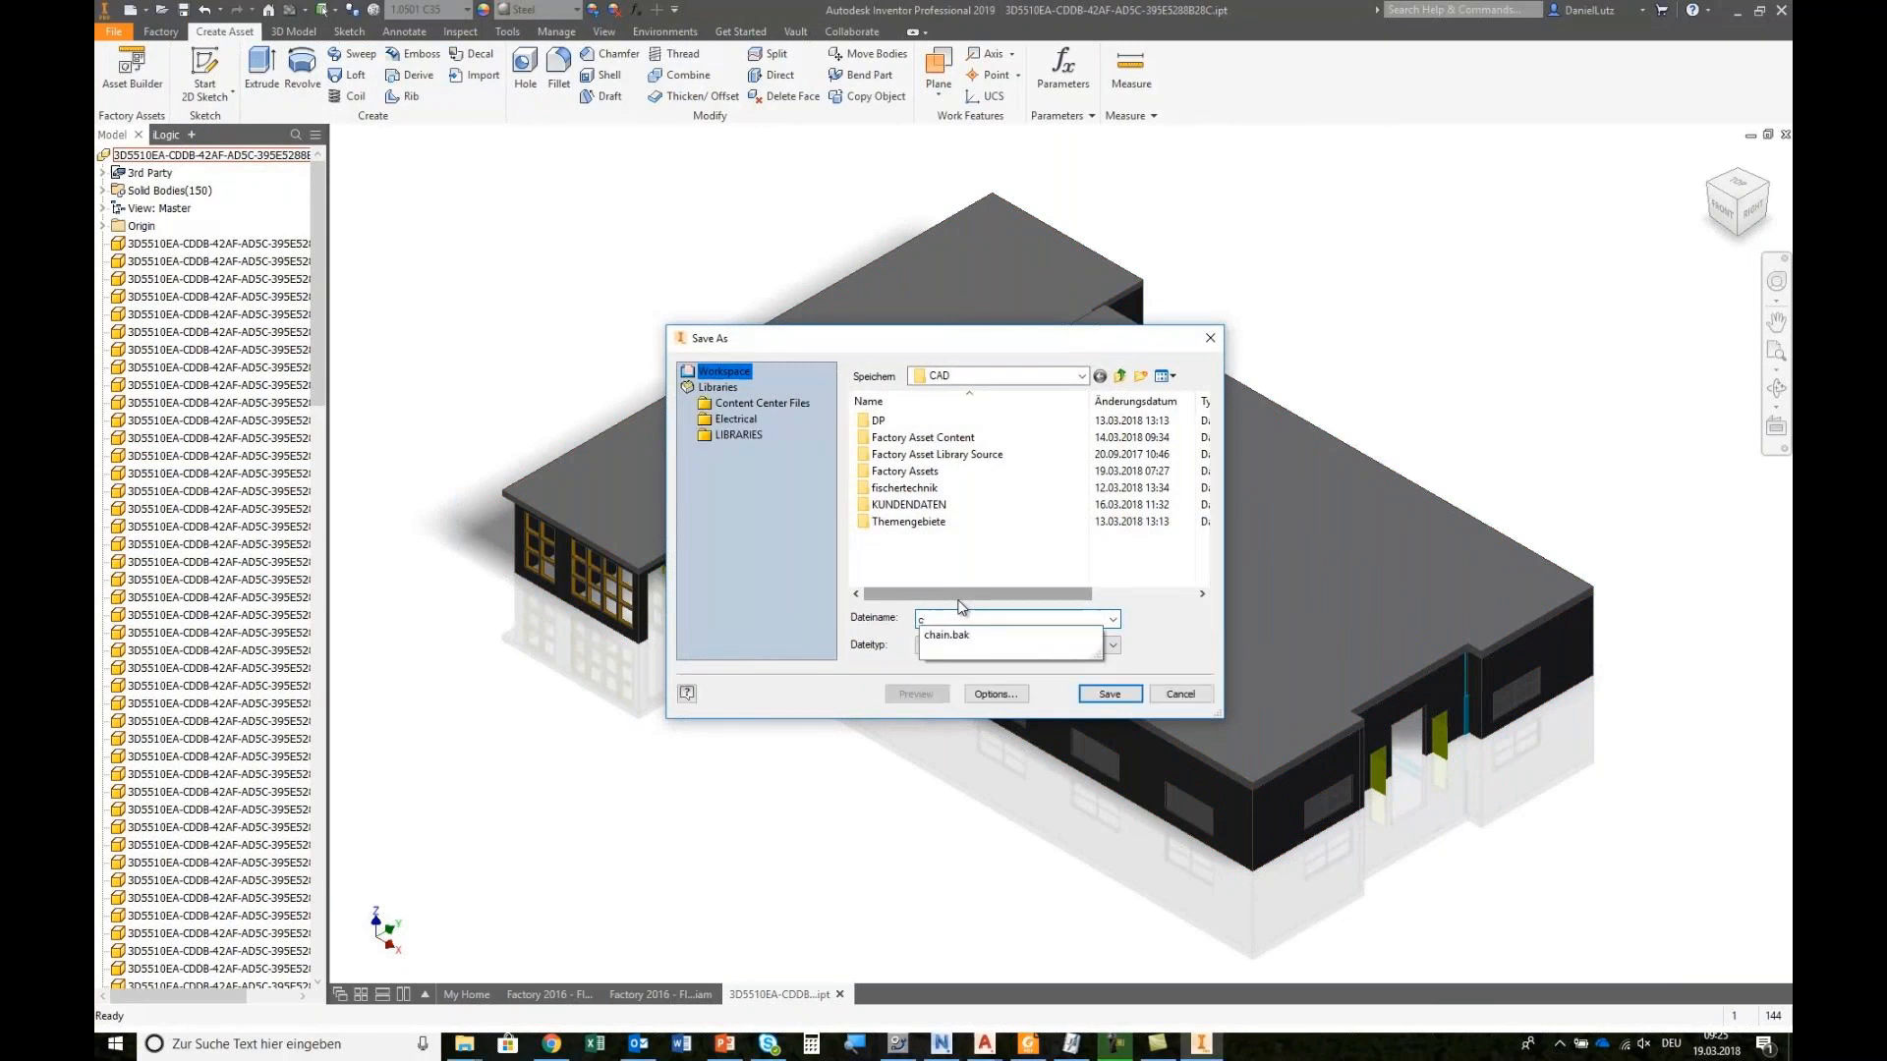
type("ostumer")
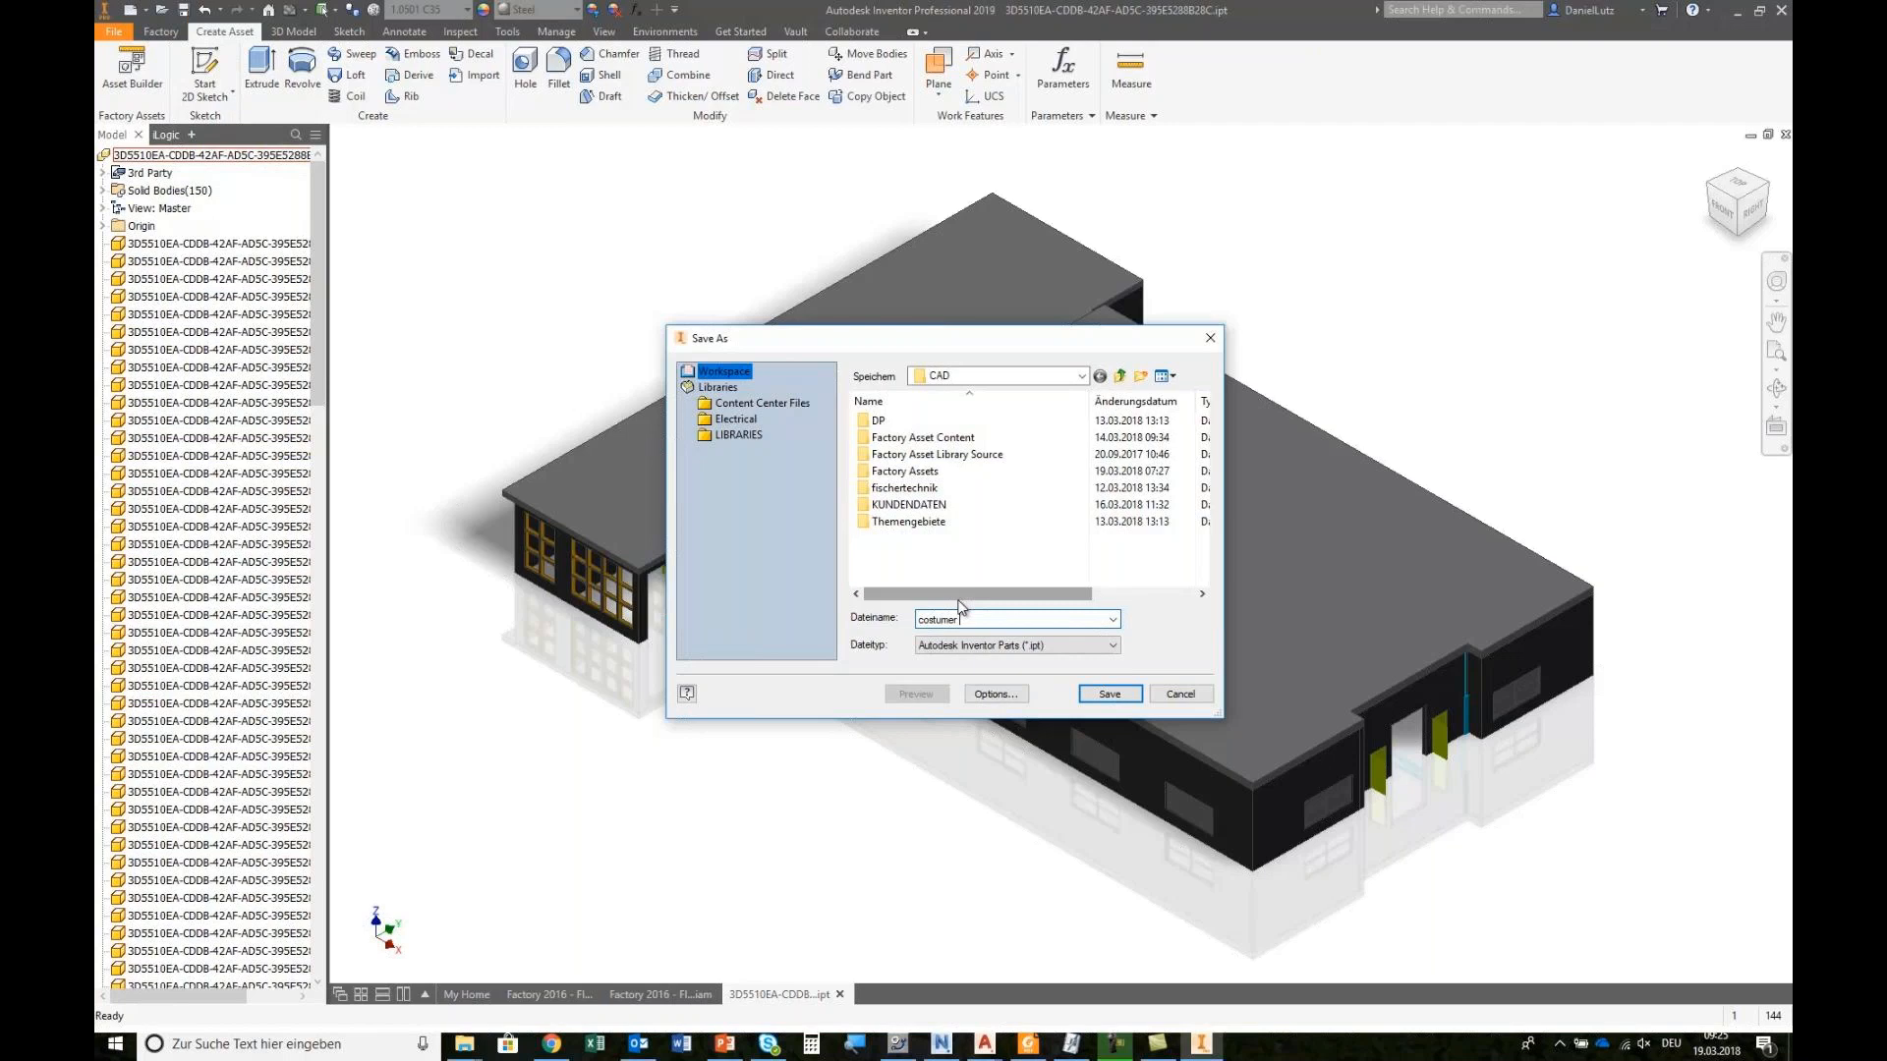
type(" building - solid")
left_click(1109, 693)
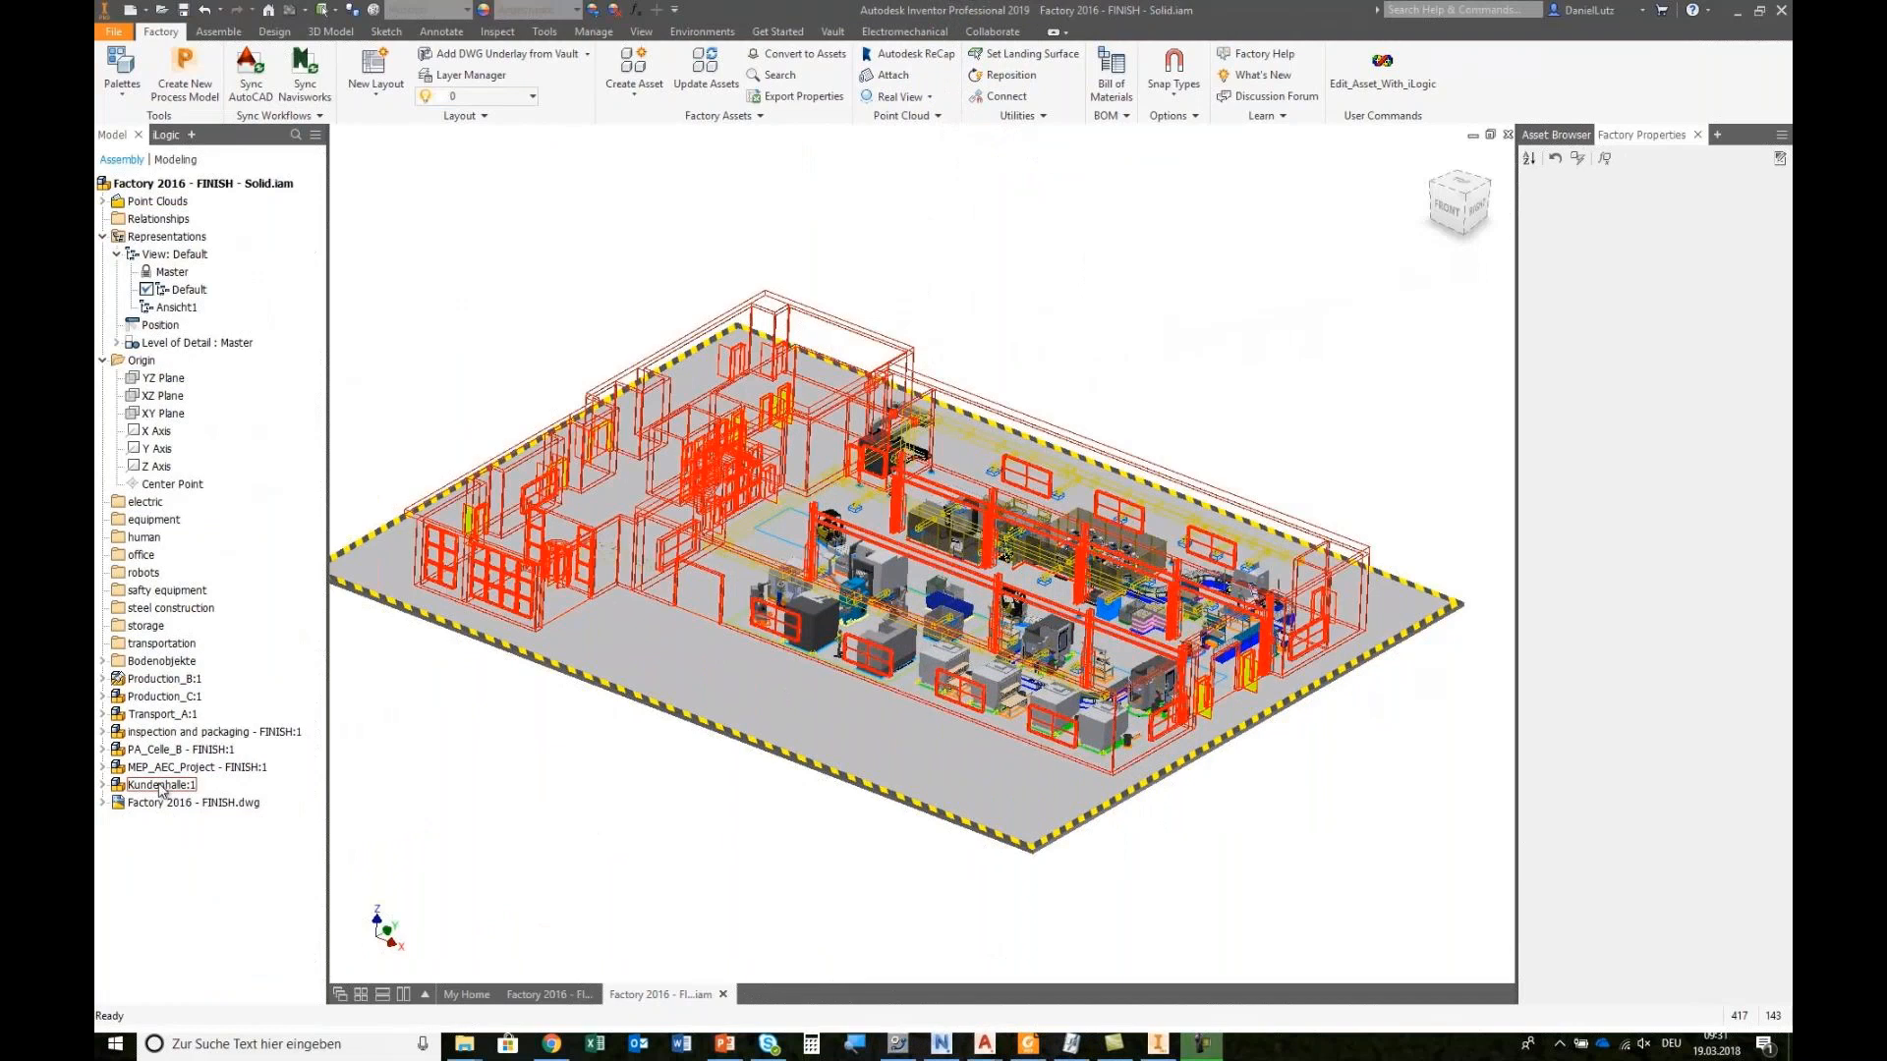
Step: Delete Kundenhalle and the Factory 2016 - FINISH.dwg underlay from the factory assembly without saving the session edits
left_click(161, 786)
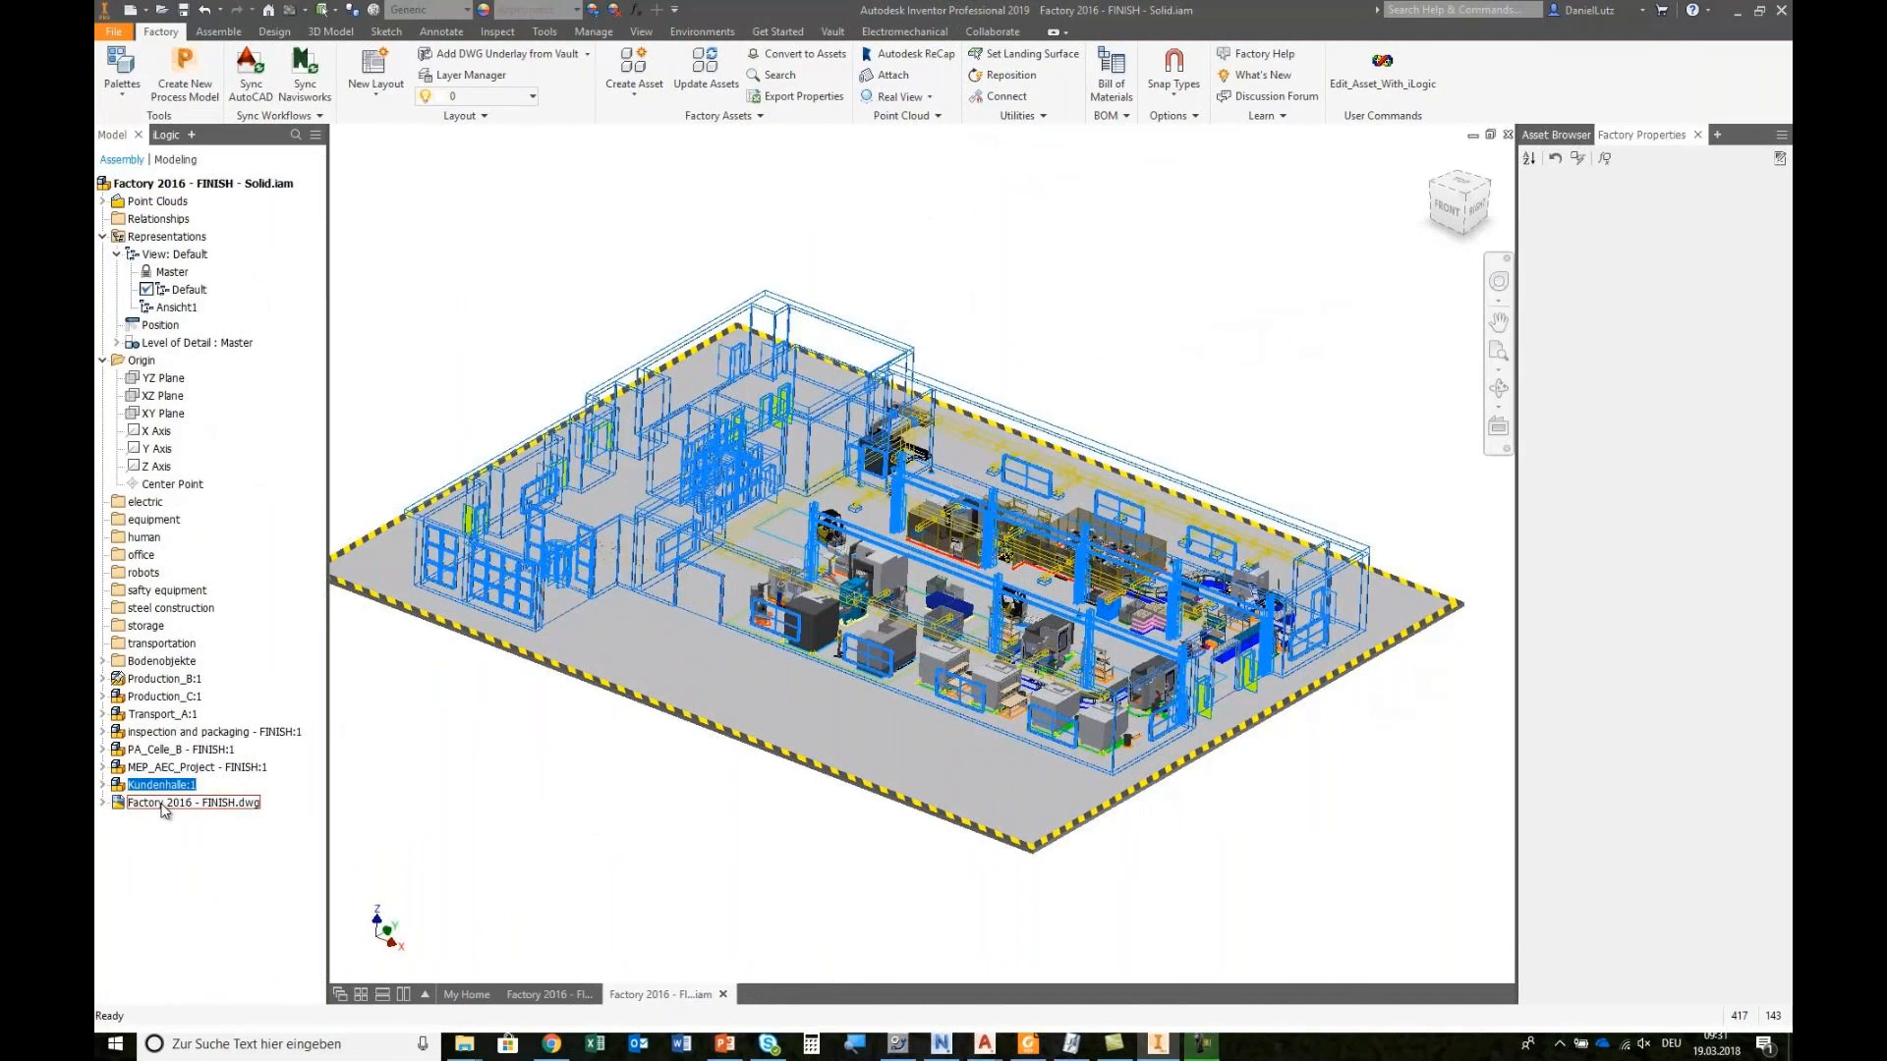
left_click(164, 803, "ctrl")
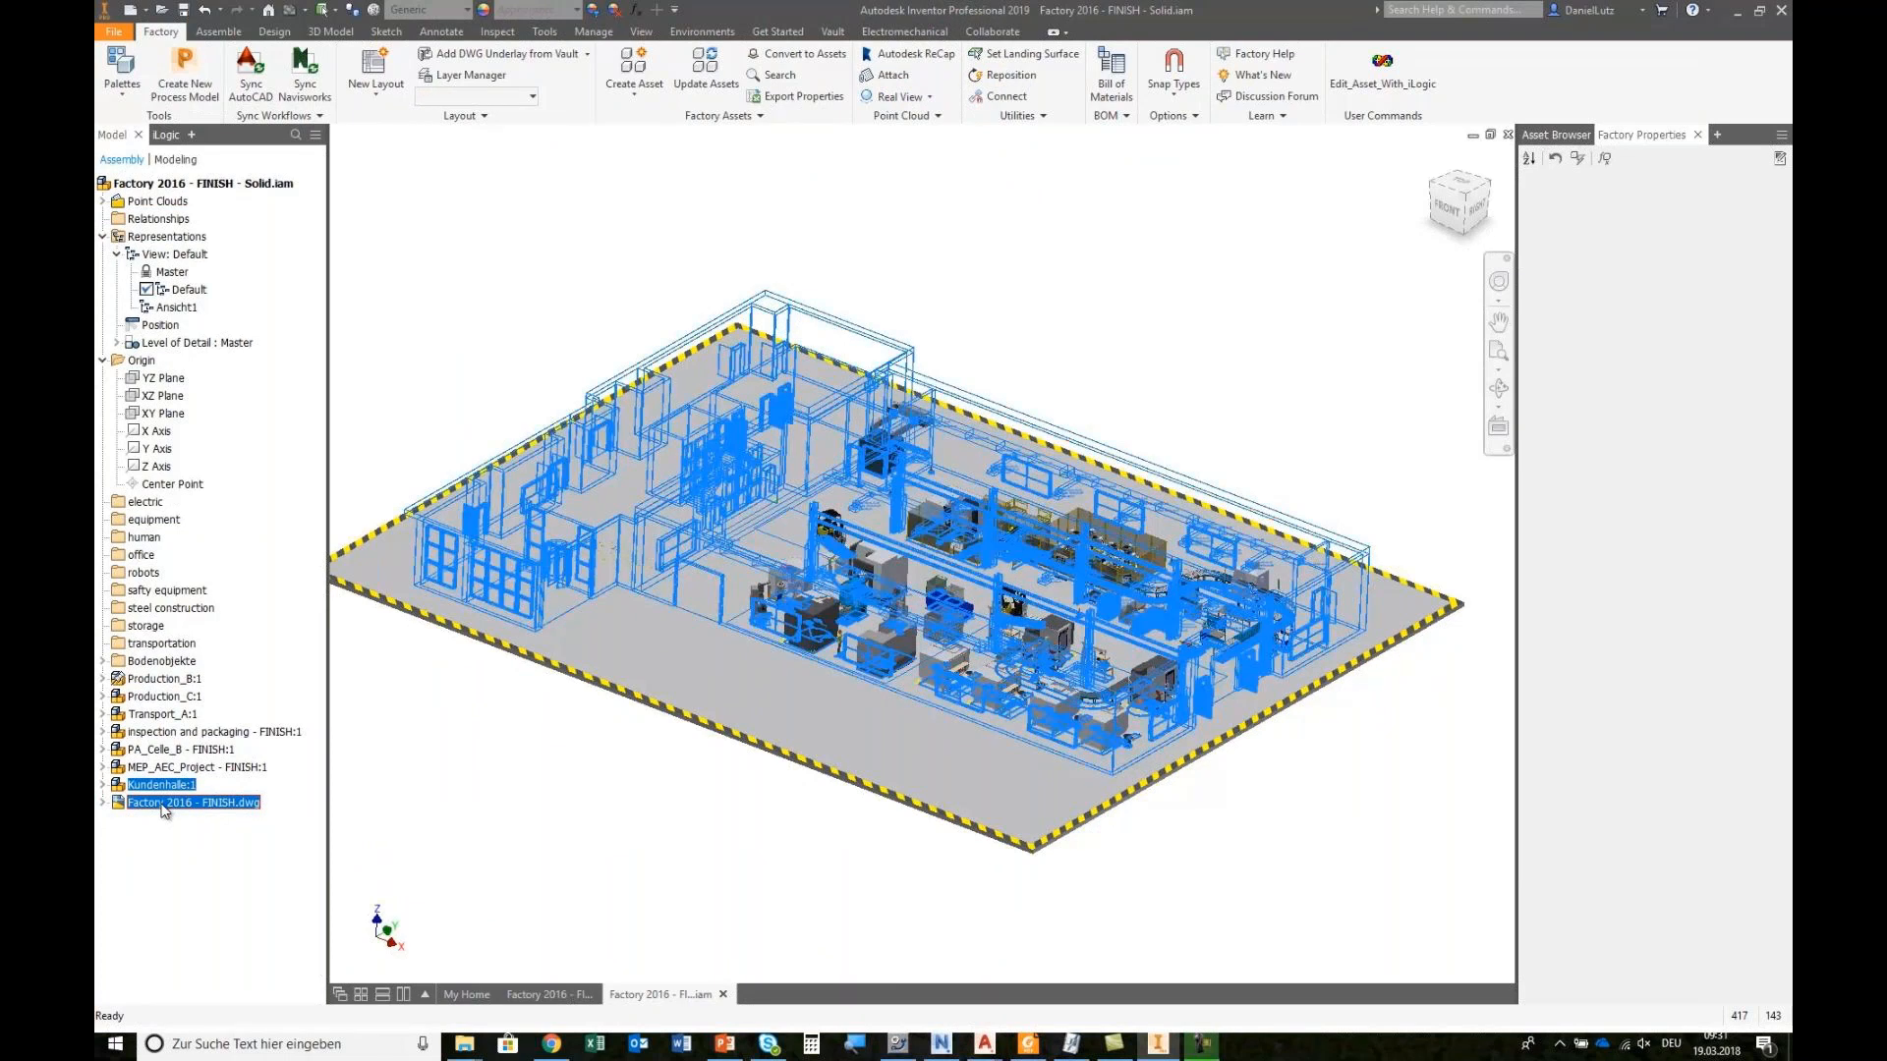
right_click(163, 808)
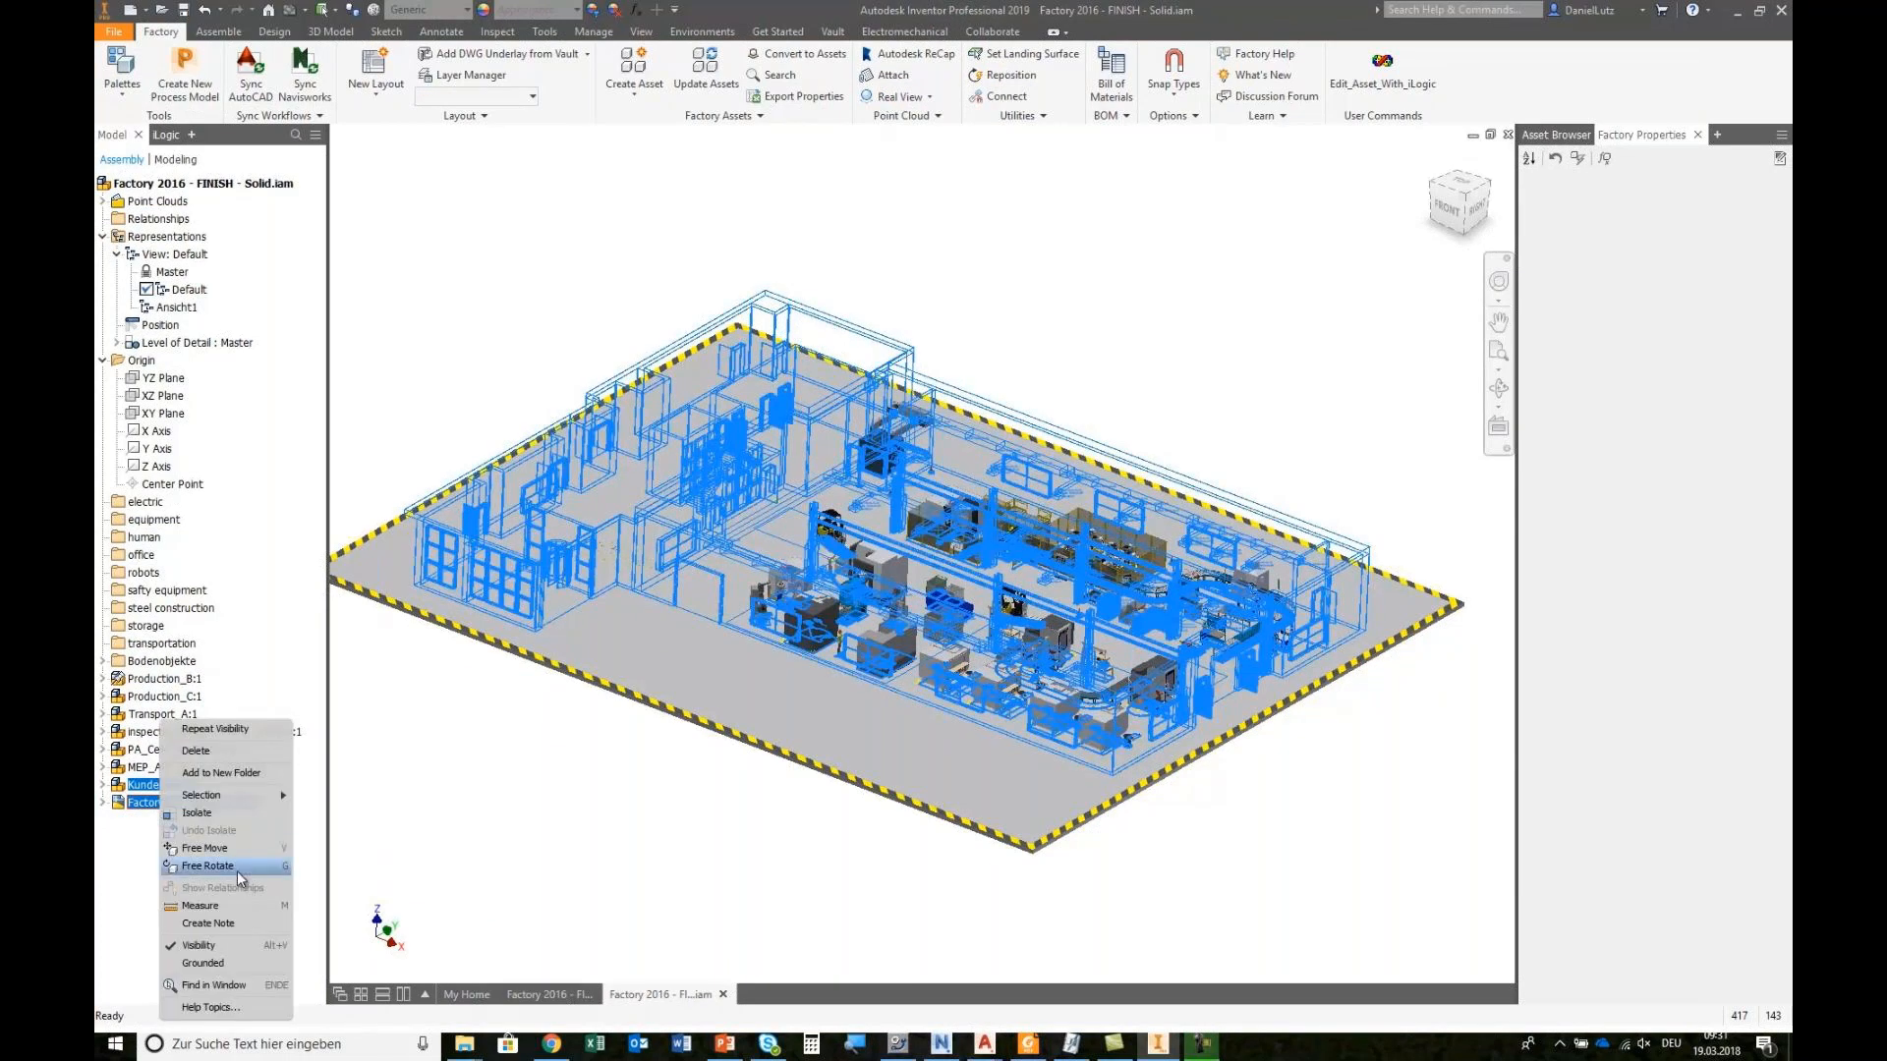
left_click(211, 751)
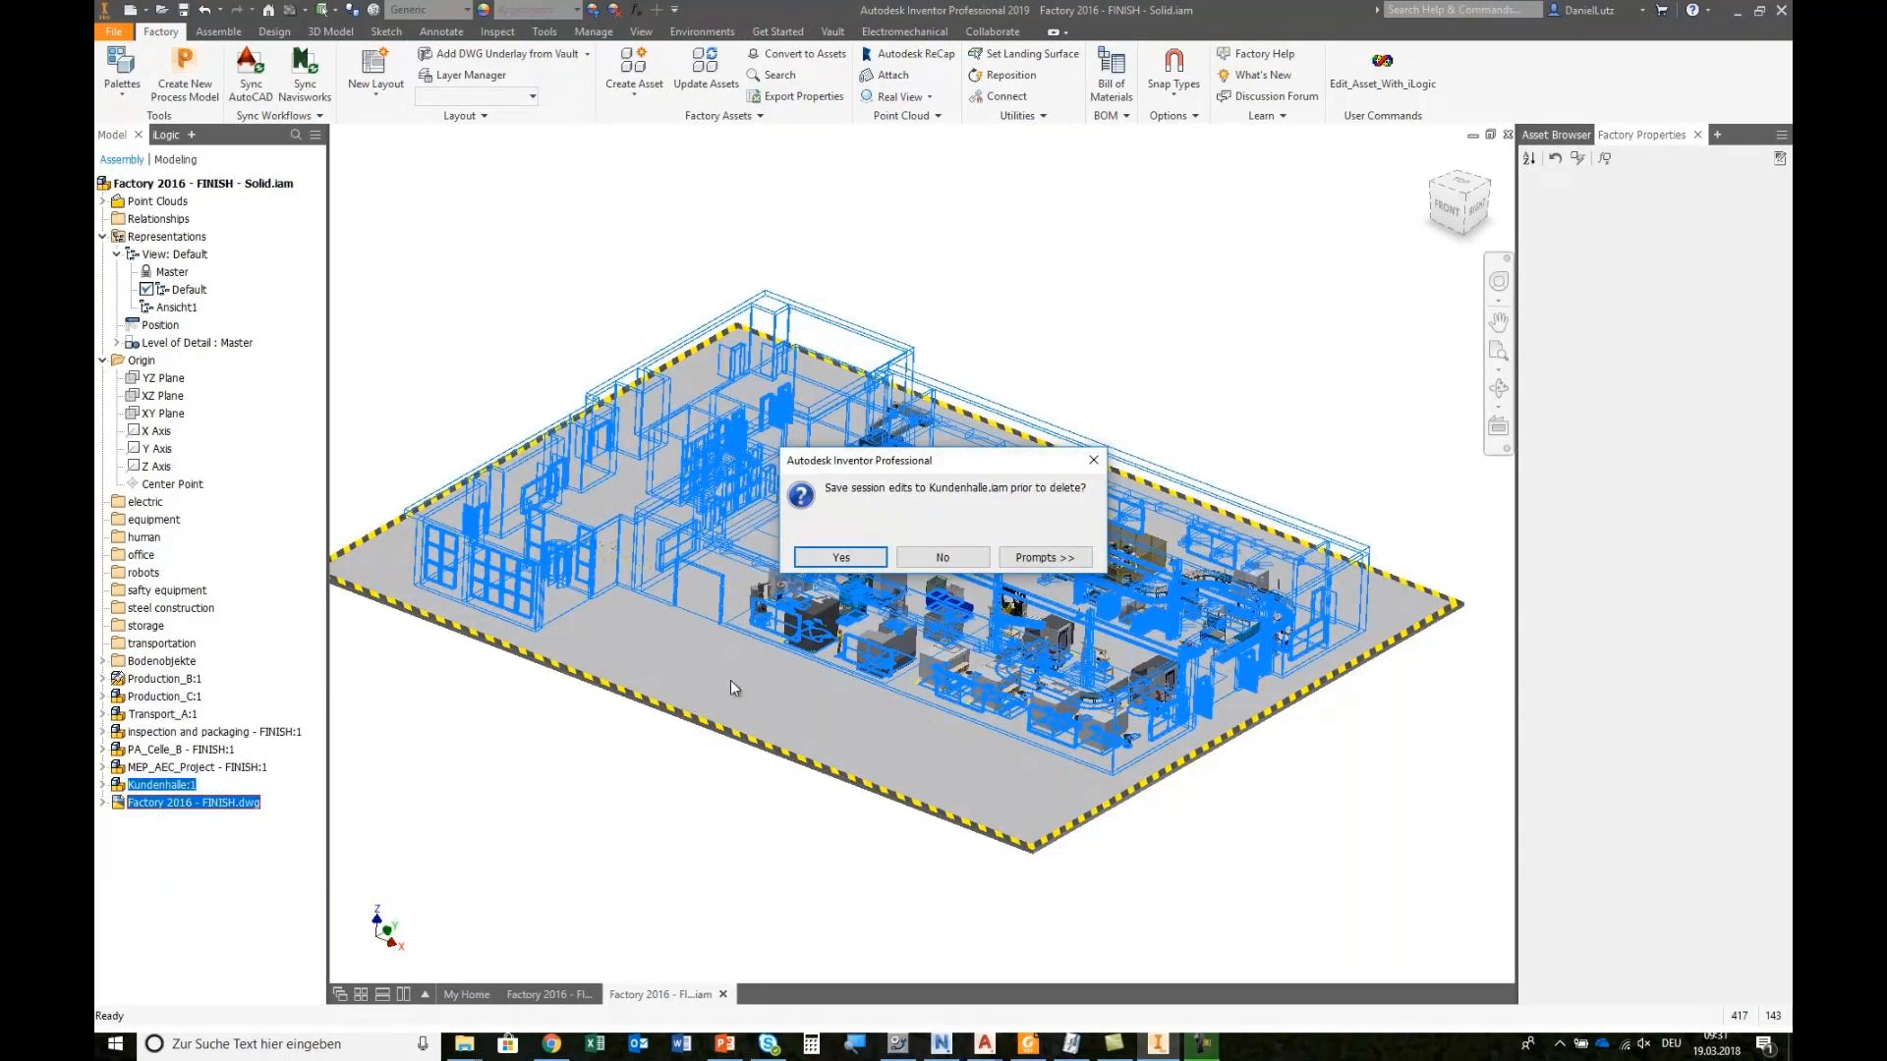
left_click(945, 561)
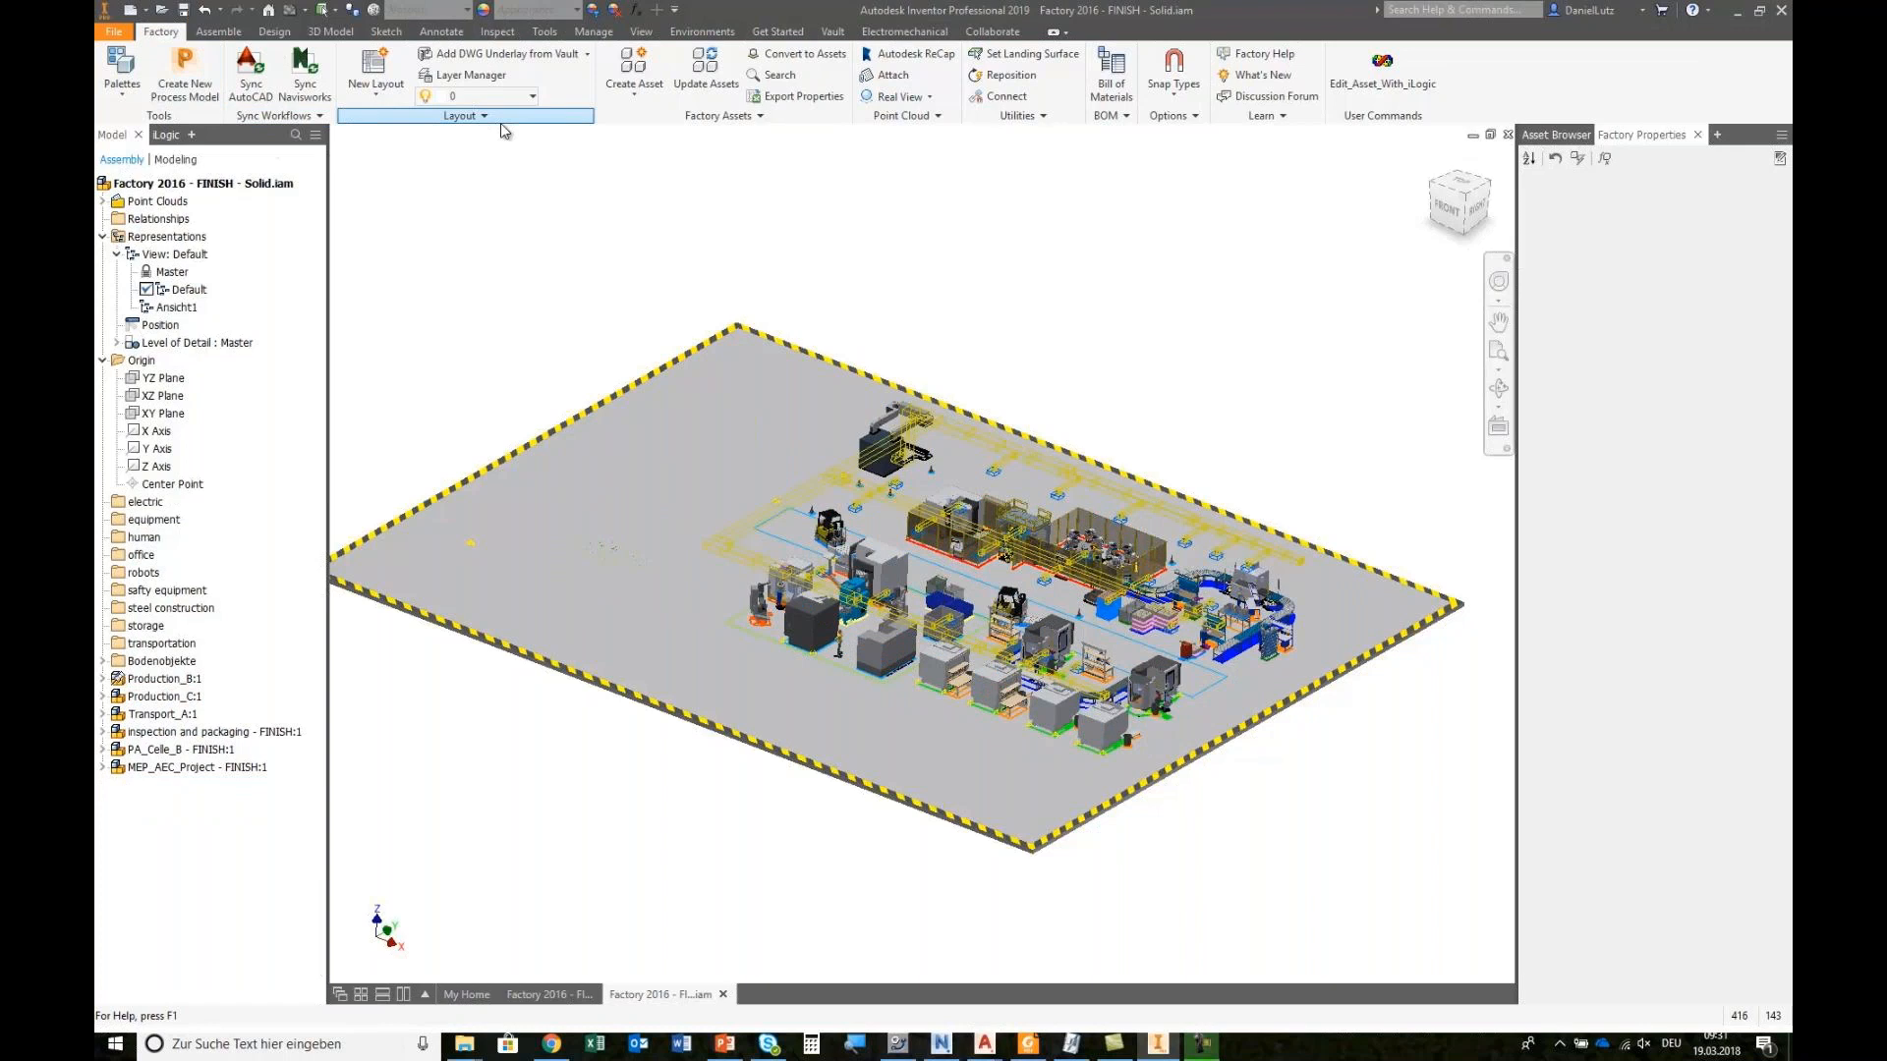
Step: Insert the model costumer building - solid.ipt into the factory layout and place one instance
left_click(460, 117)
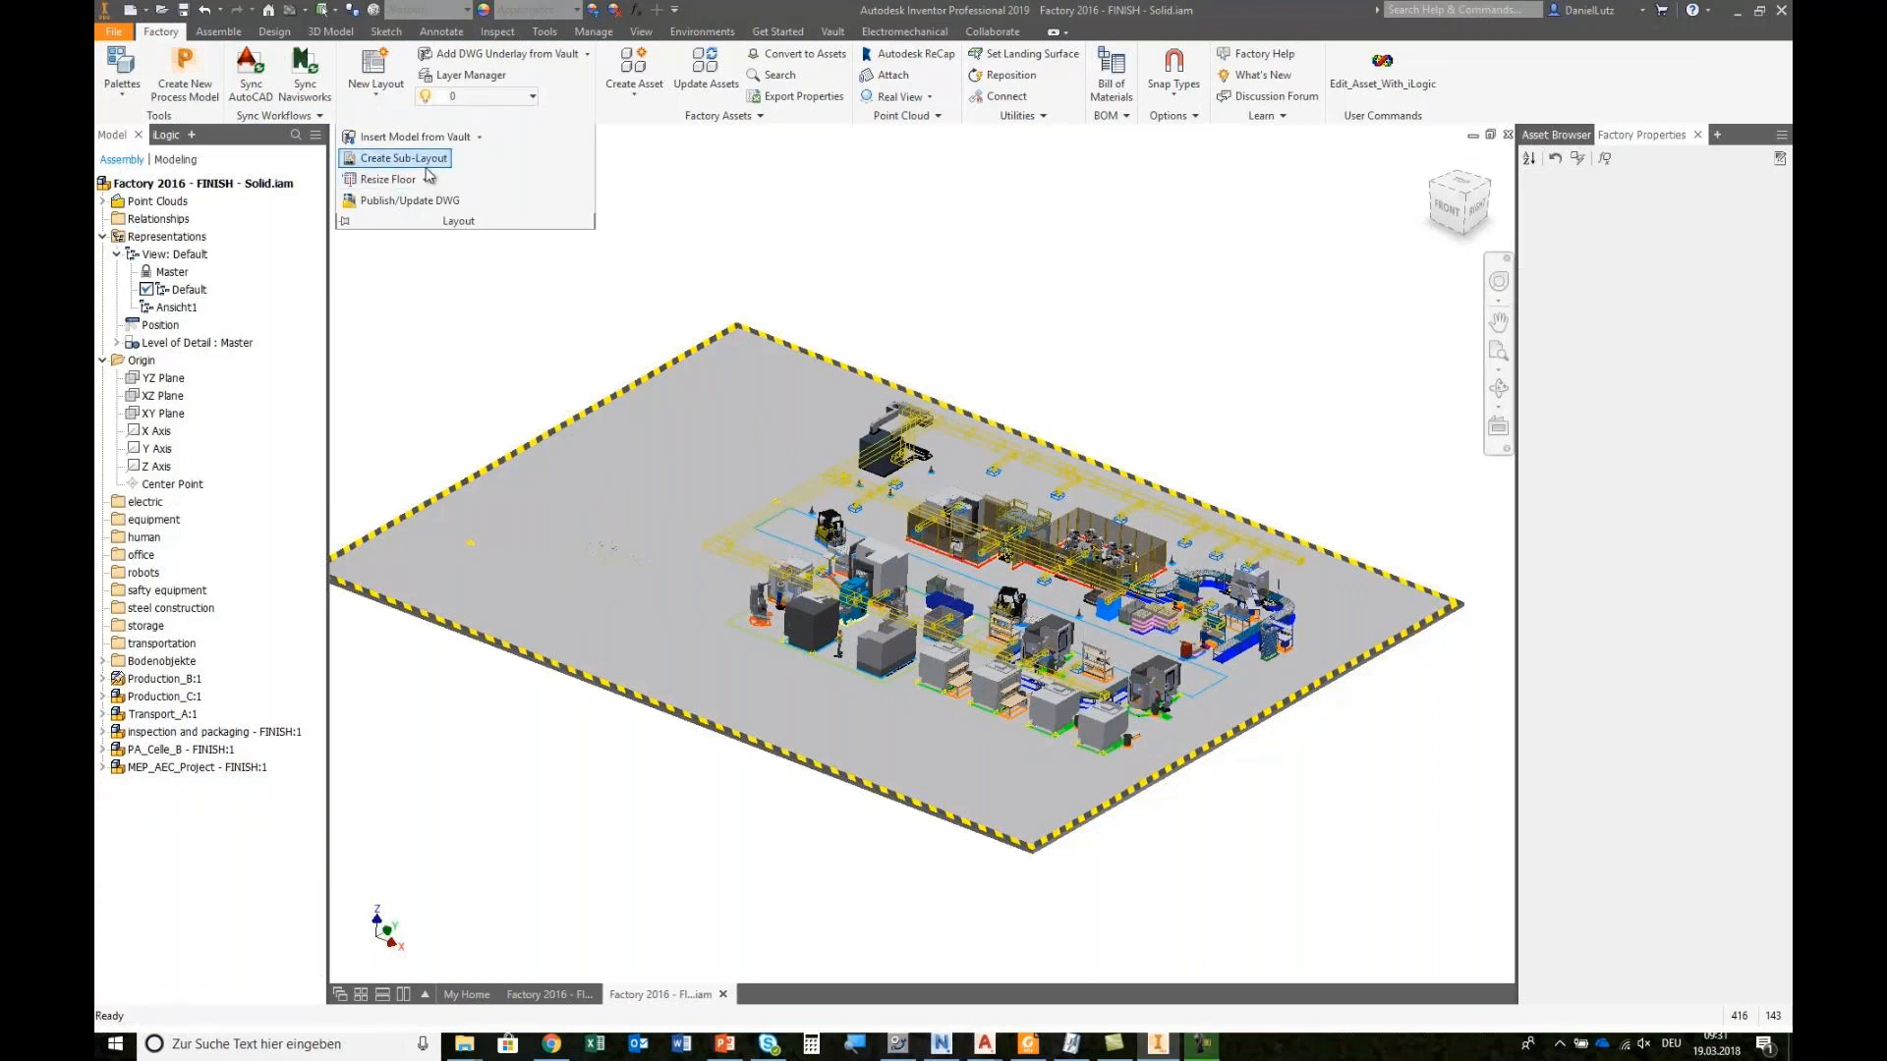
left_click(479, 137)
left_click(403, 180)
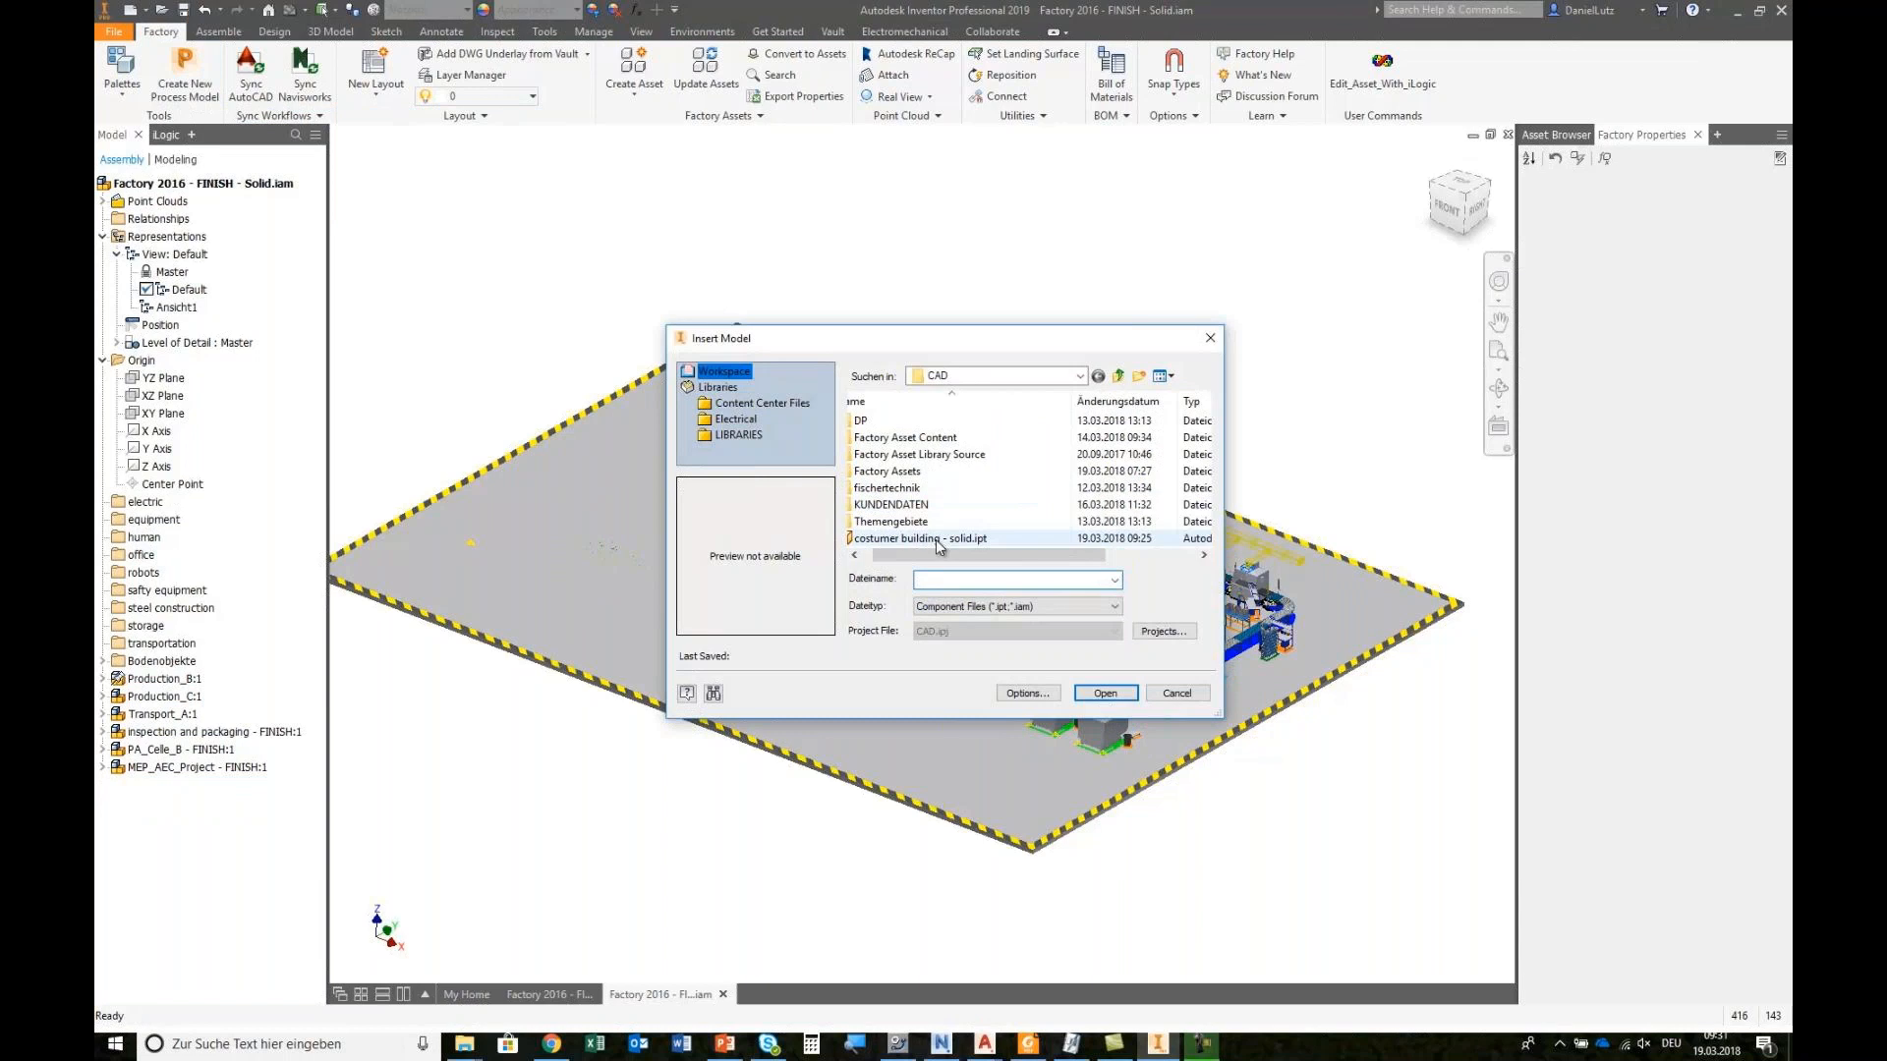
left_click_drag(951, 552, 905, 554)
left_click(905, 539)
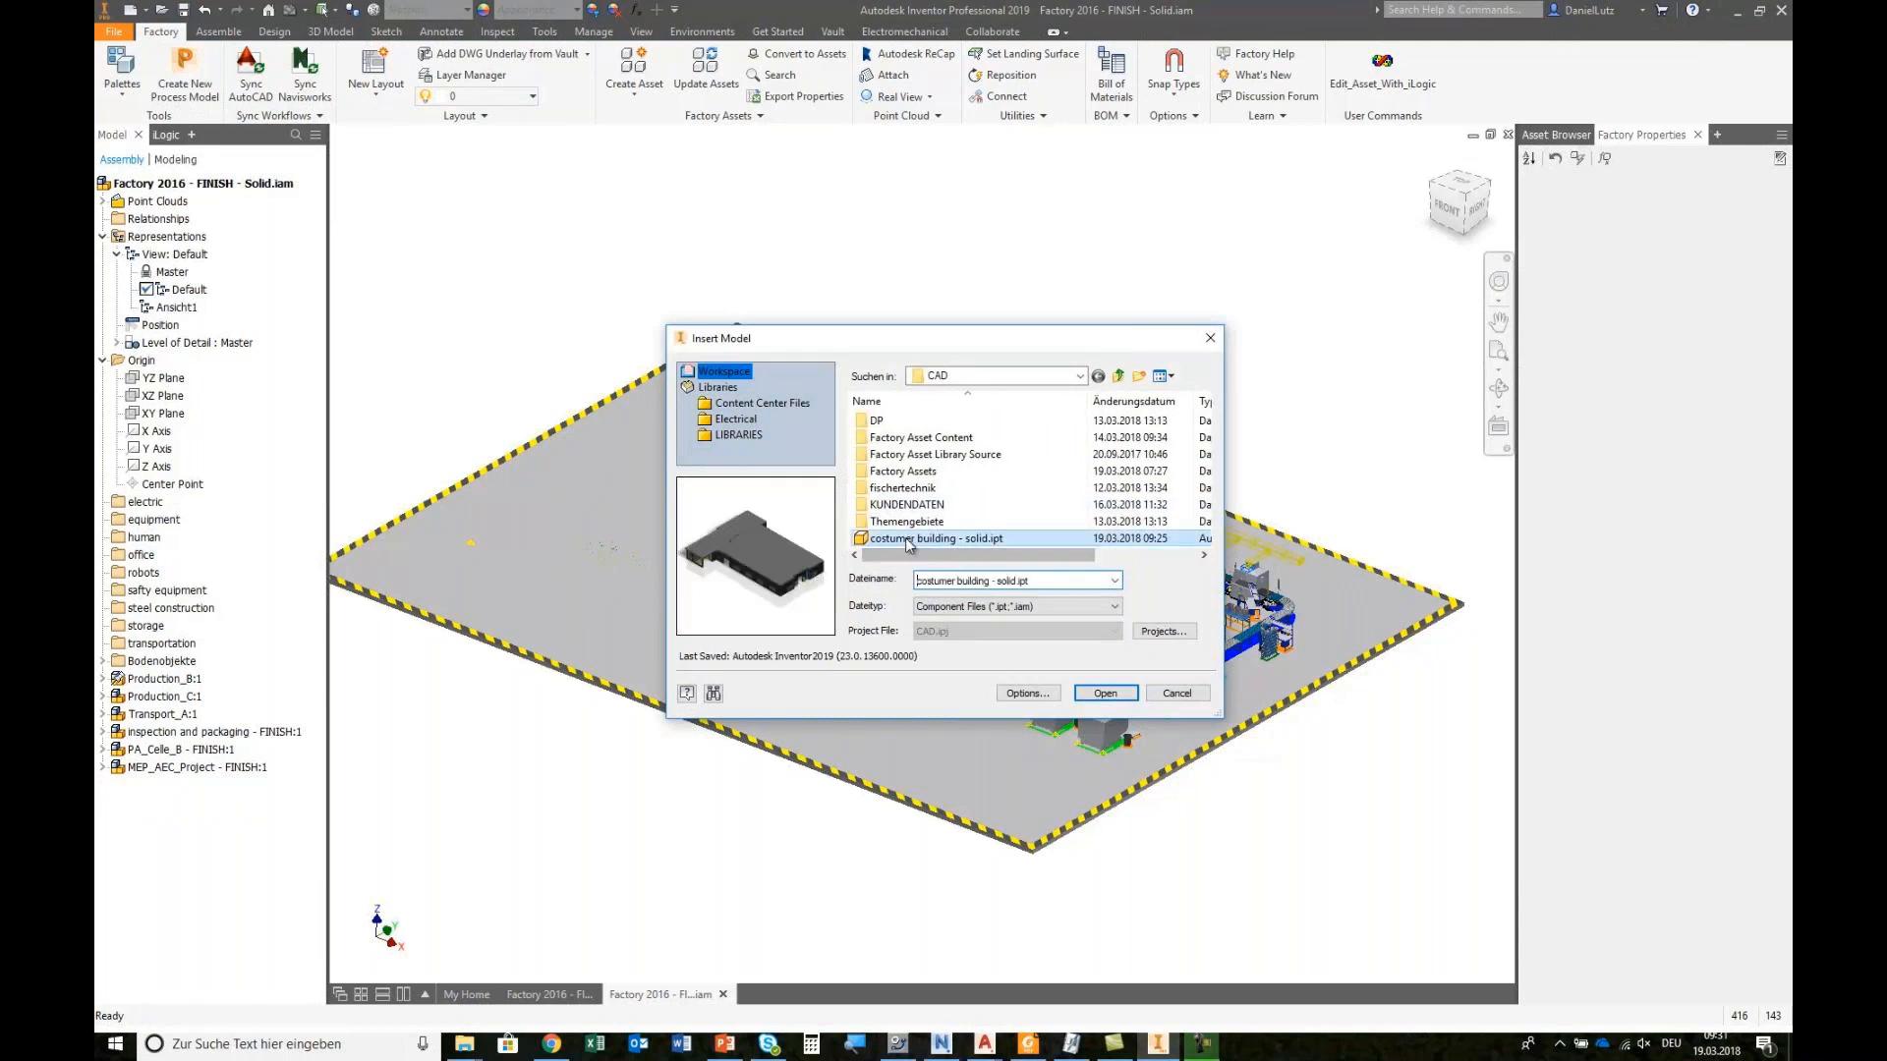
left_click(1105, 693)
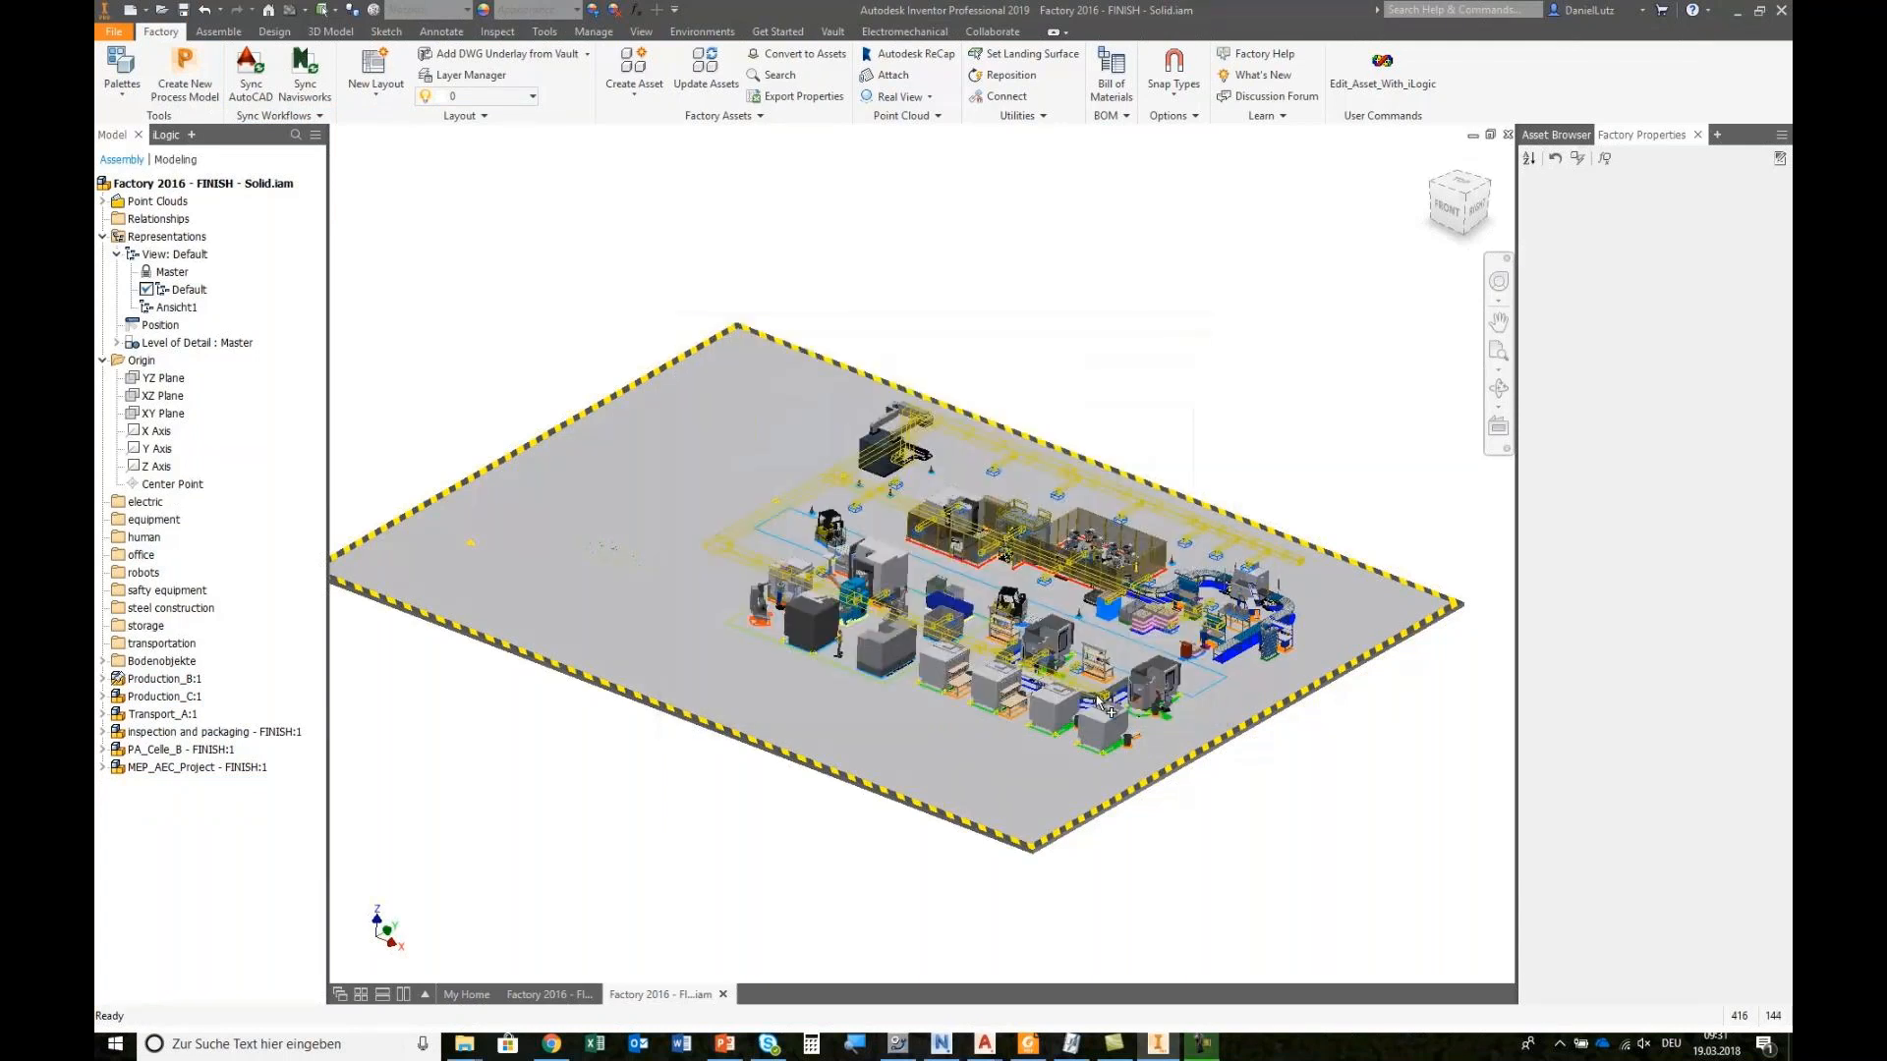
left_click(1092, 604)
right_click(1051, 403)
left_click(1103, 426)
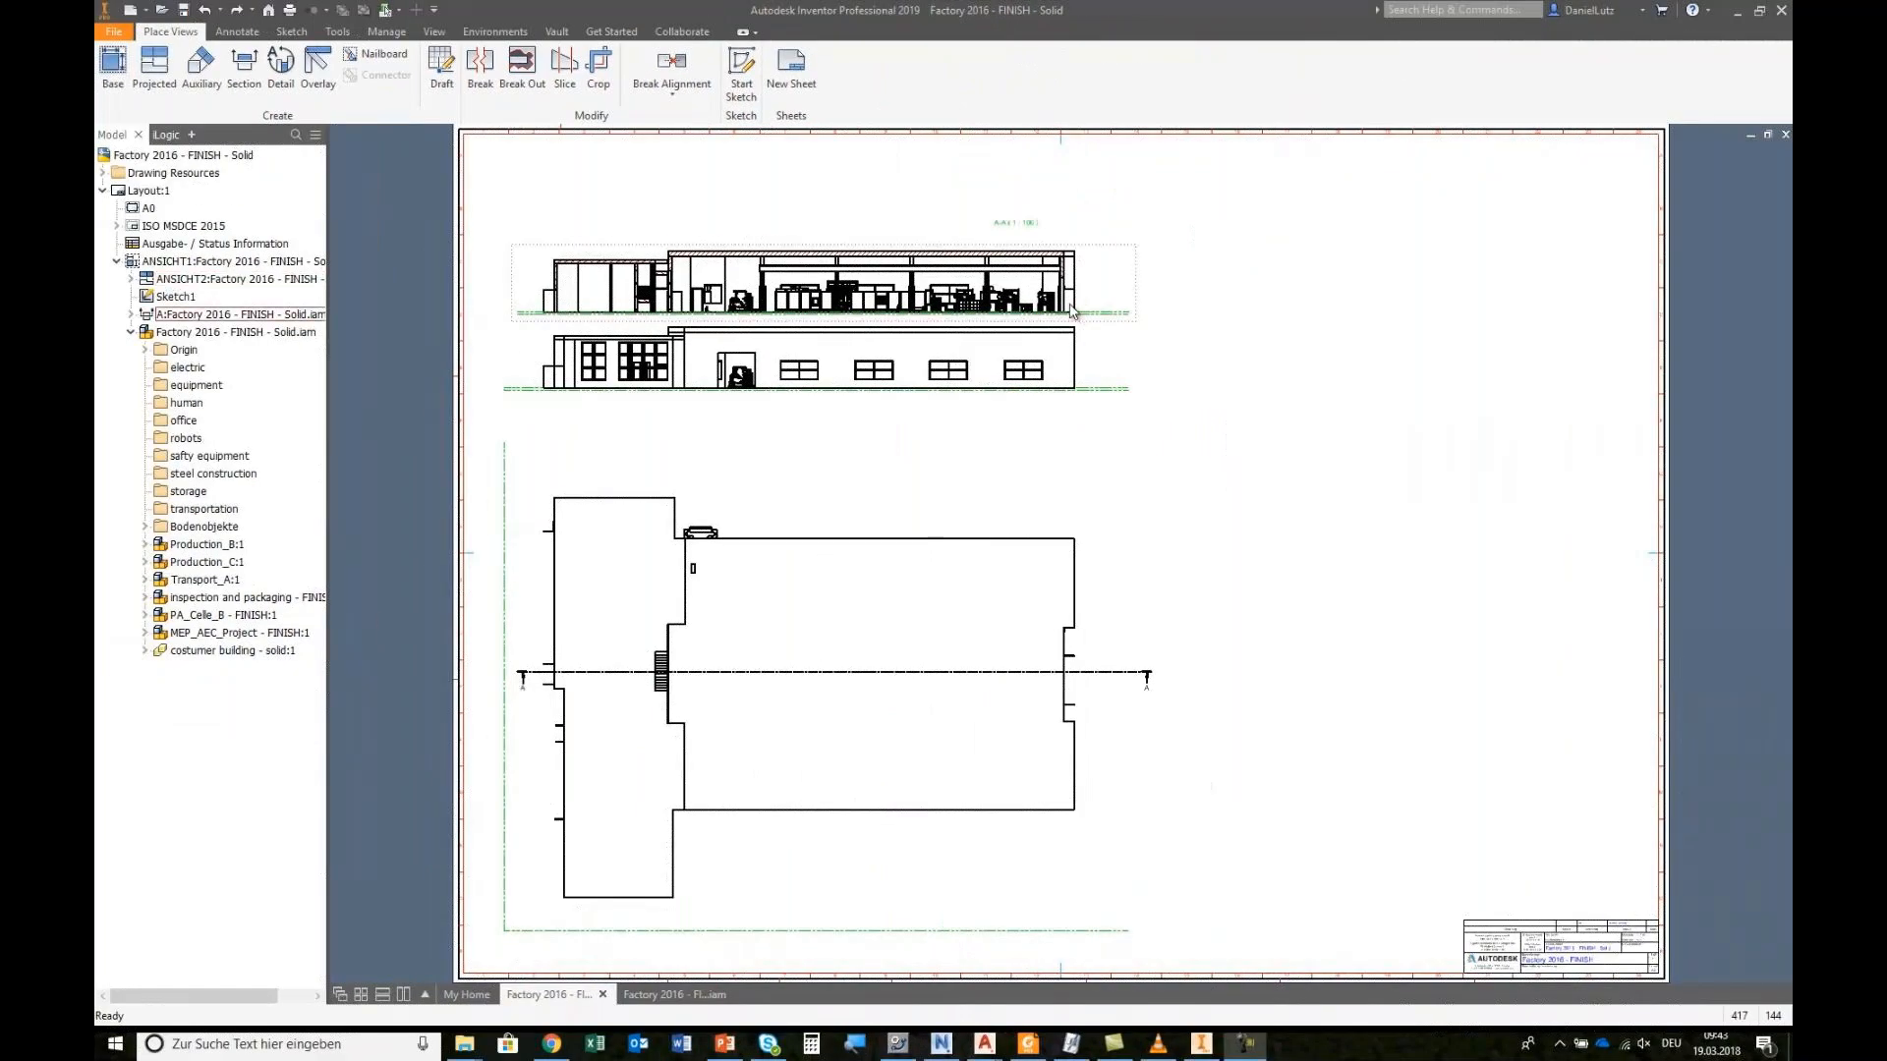
Step: Set selection to Feature Priority, locate the main hall's roof solid from the plan view in the browser and hide it
scroll(1070, 306, "up", 6)
middle_click_drag(1069, 327, 1077, 564)
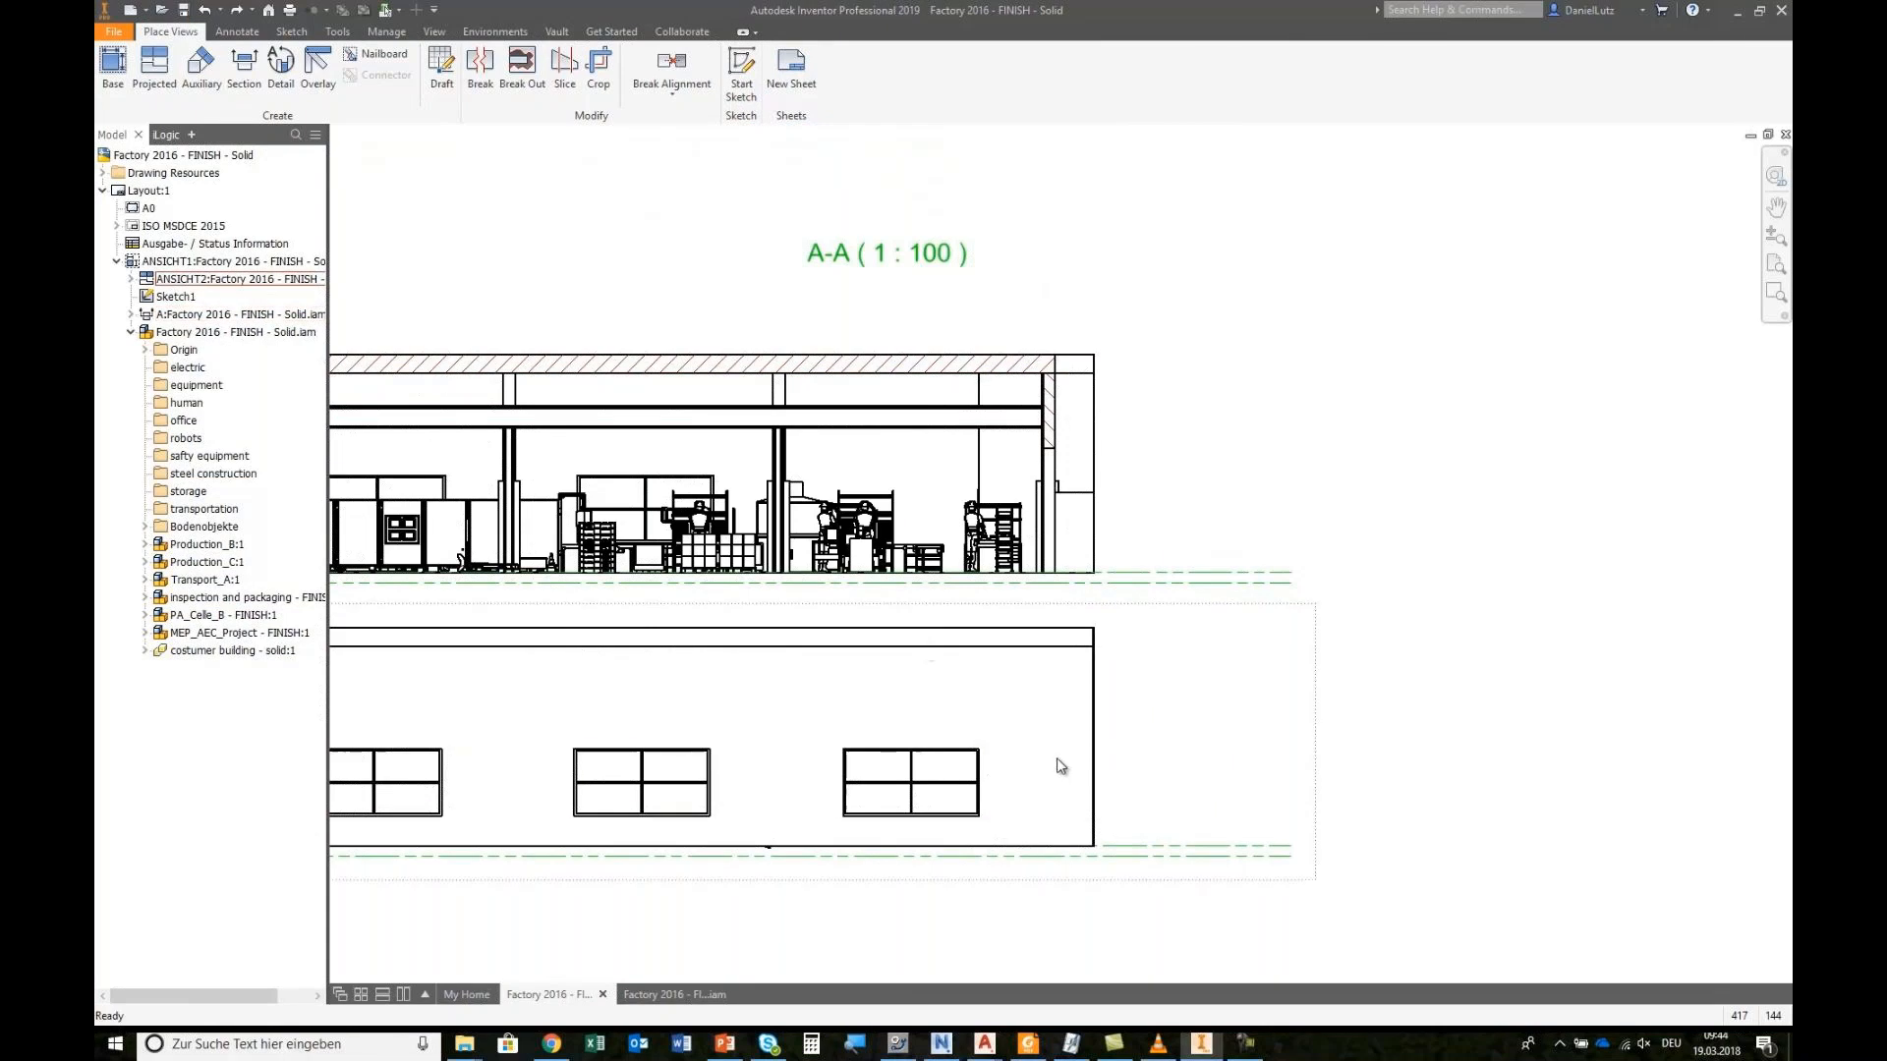
scroll(1060, 765, "down", 7)
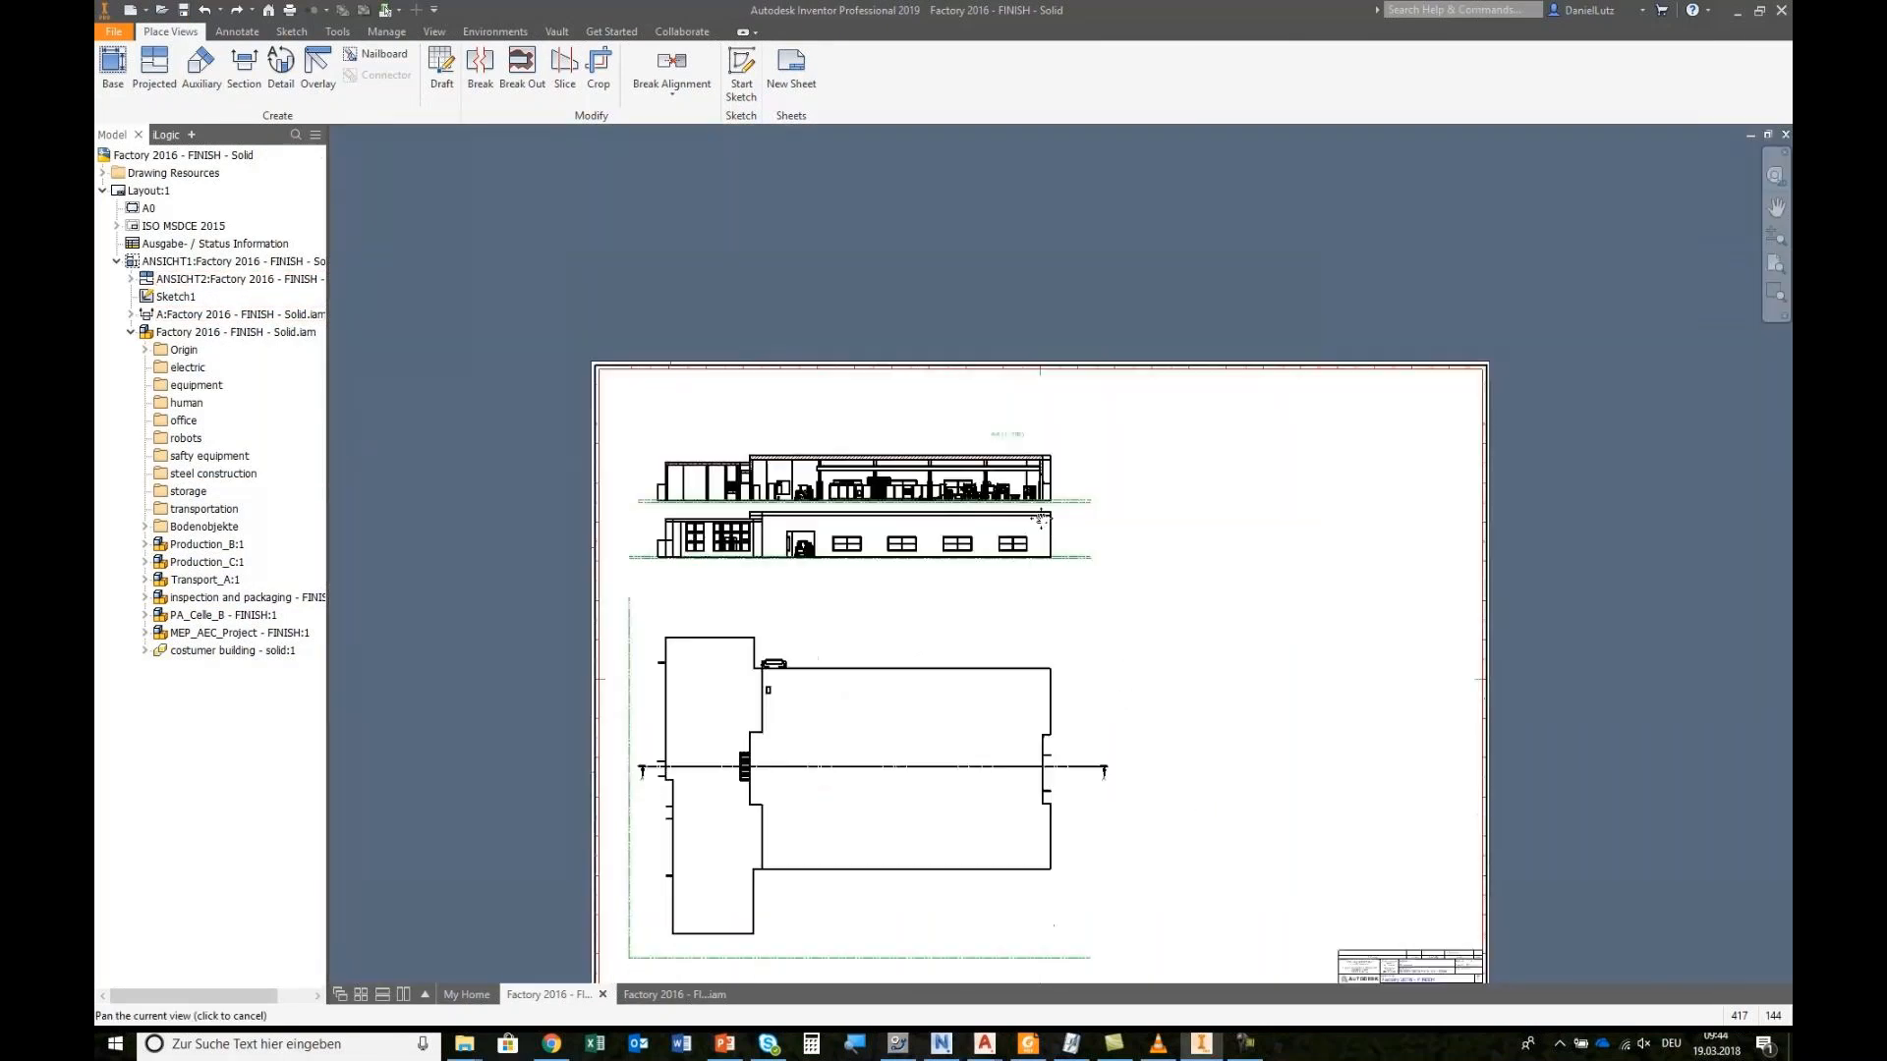
right_click(1223, 619)
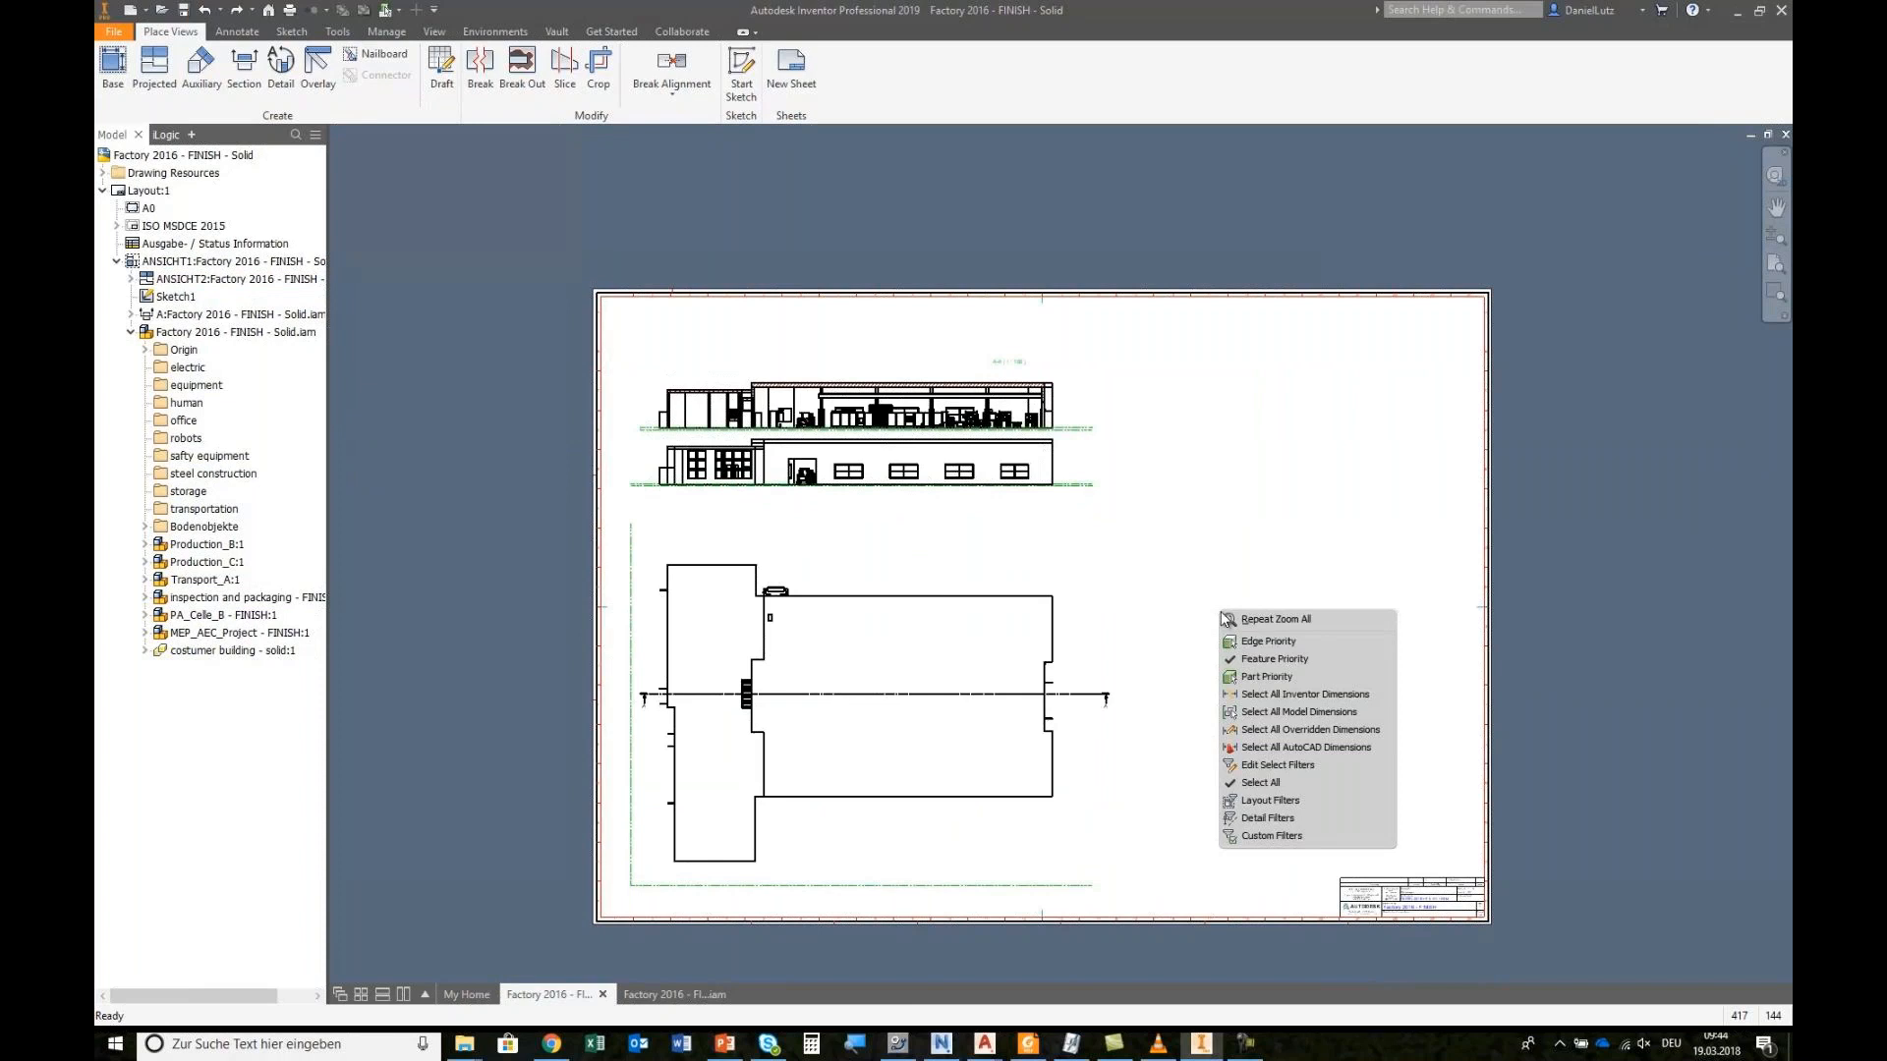
left_click(1261, 660)
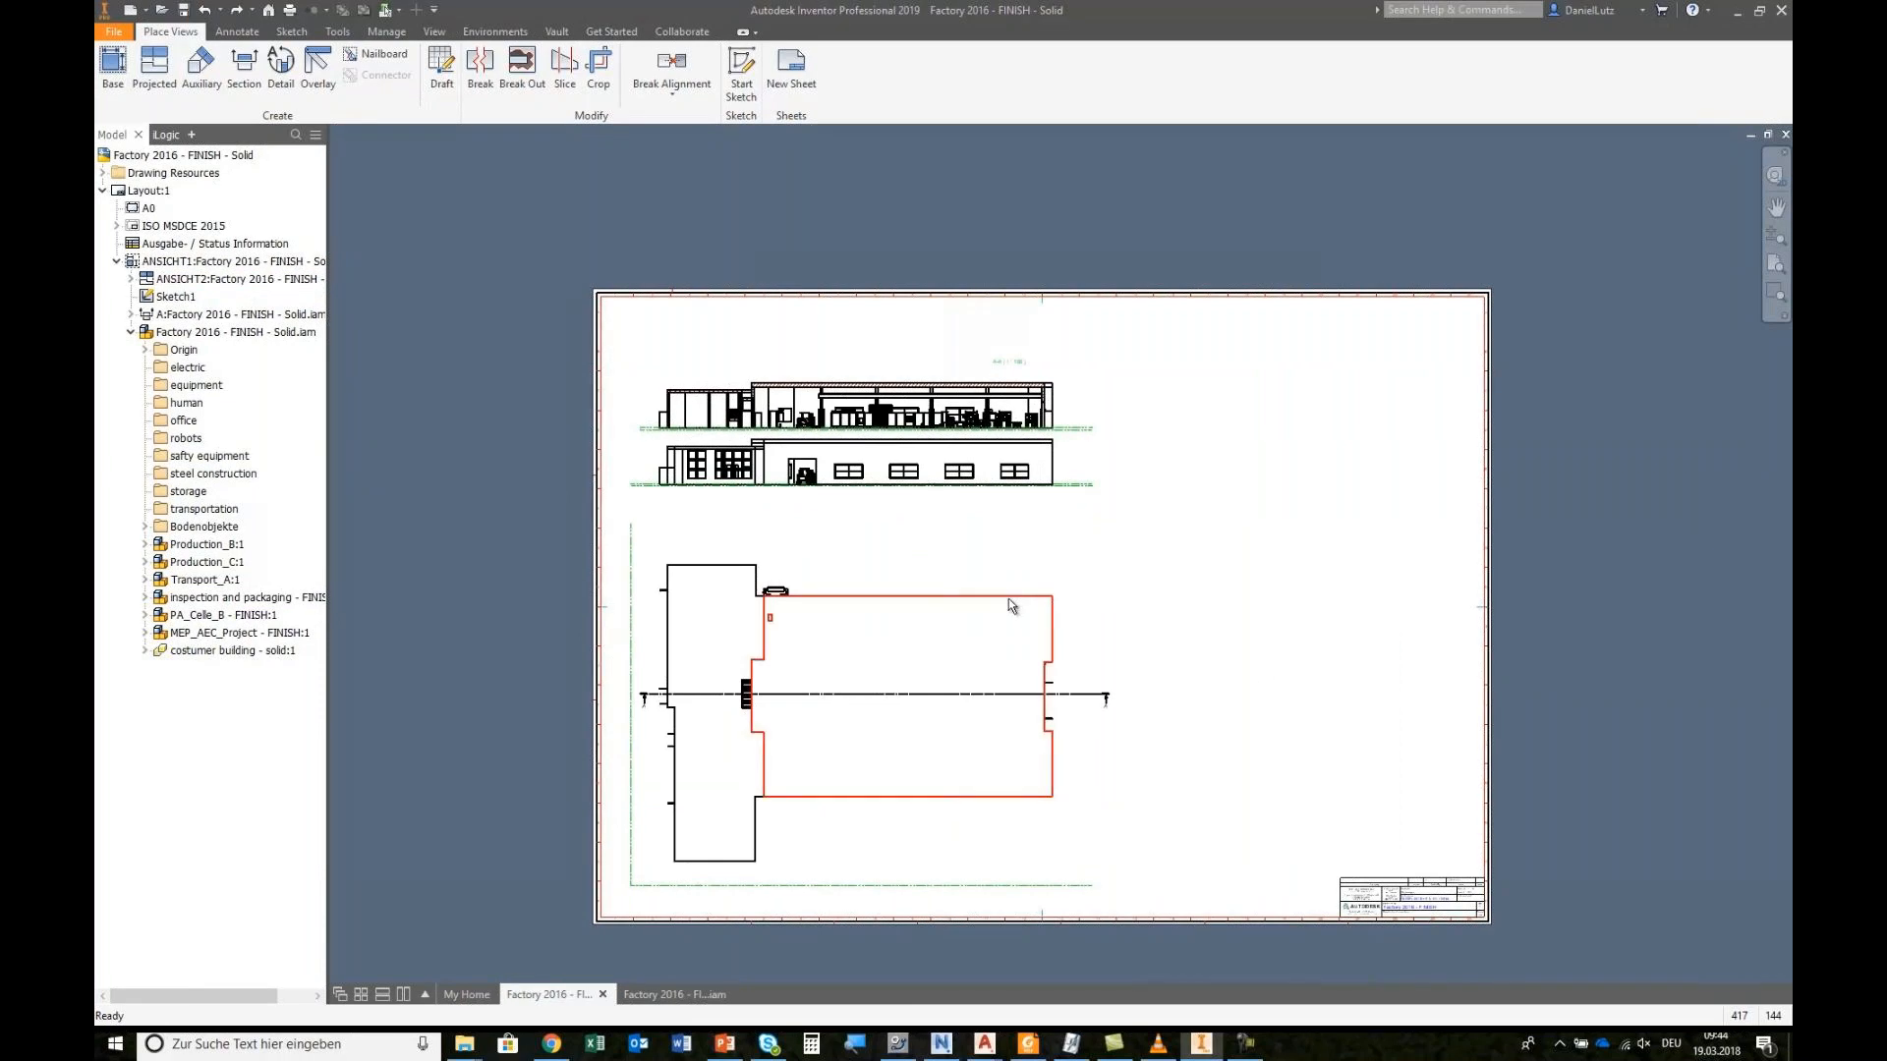
right_click(1009, 598)
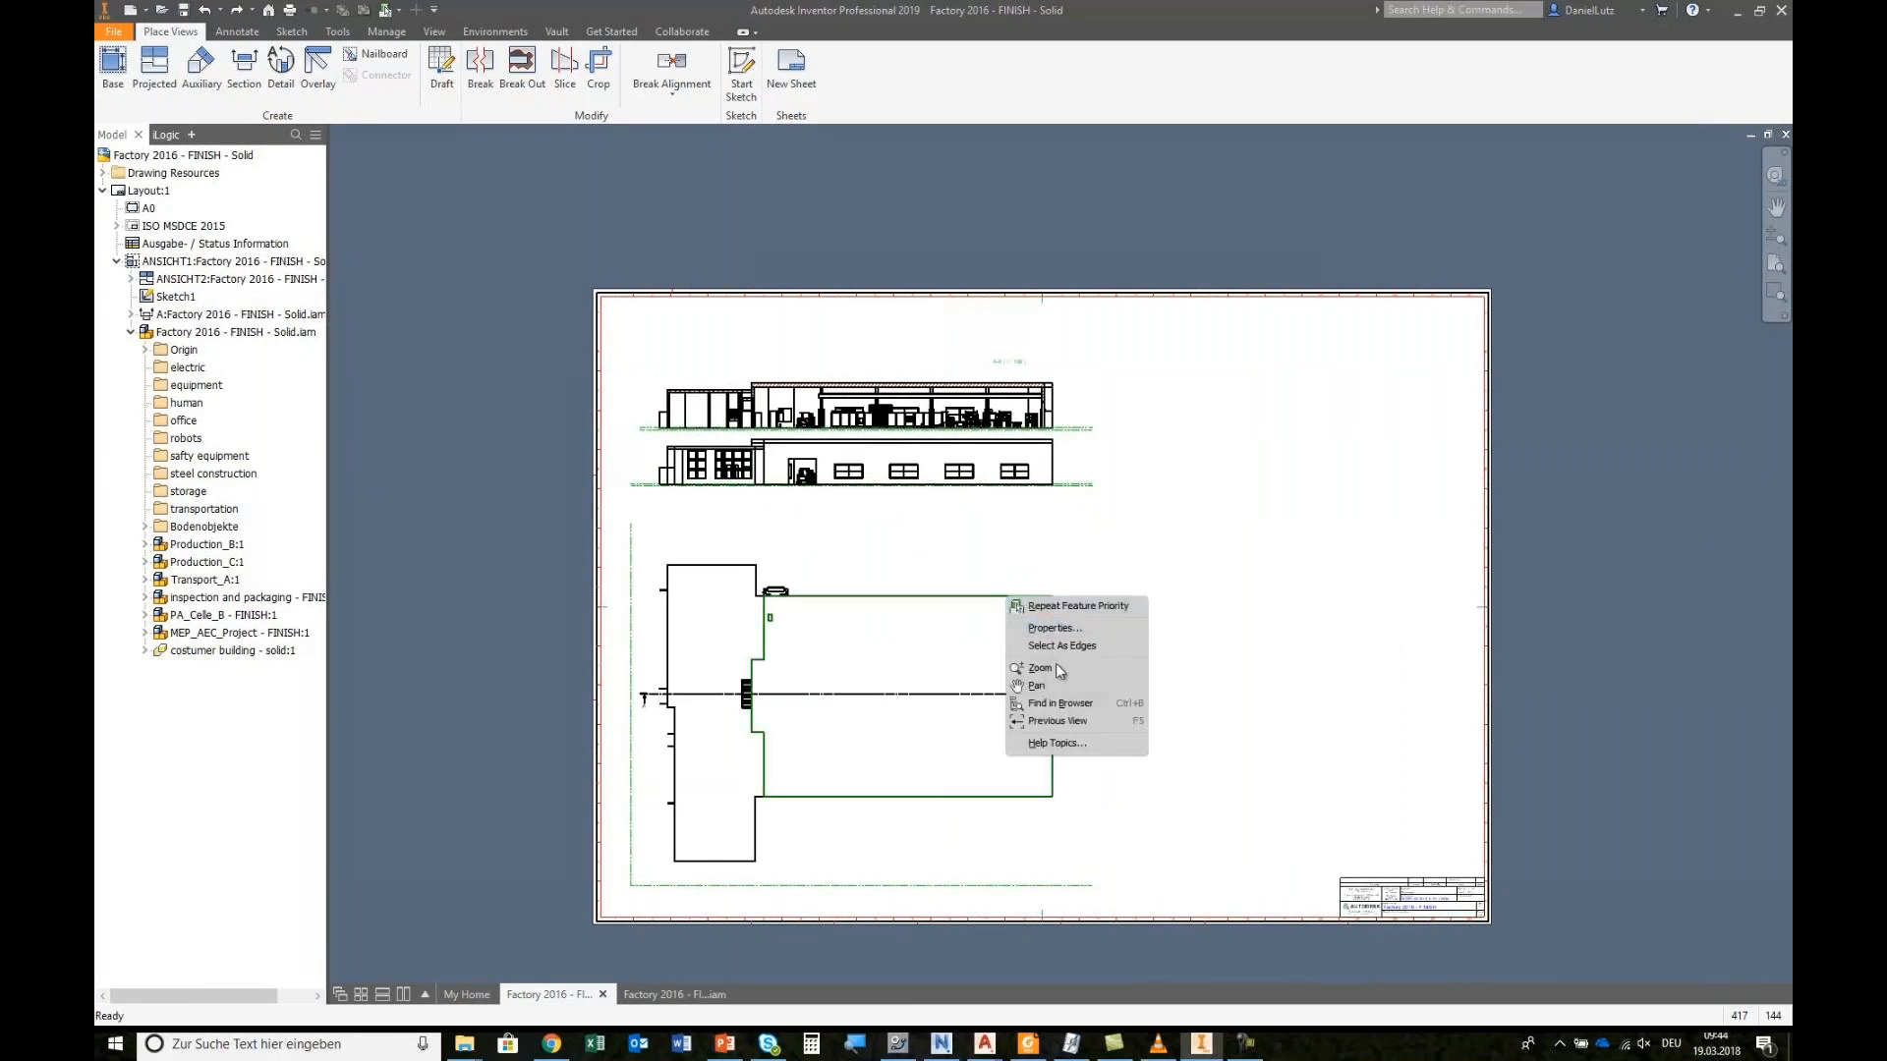
left_click(1061, 705)
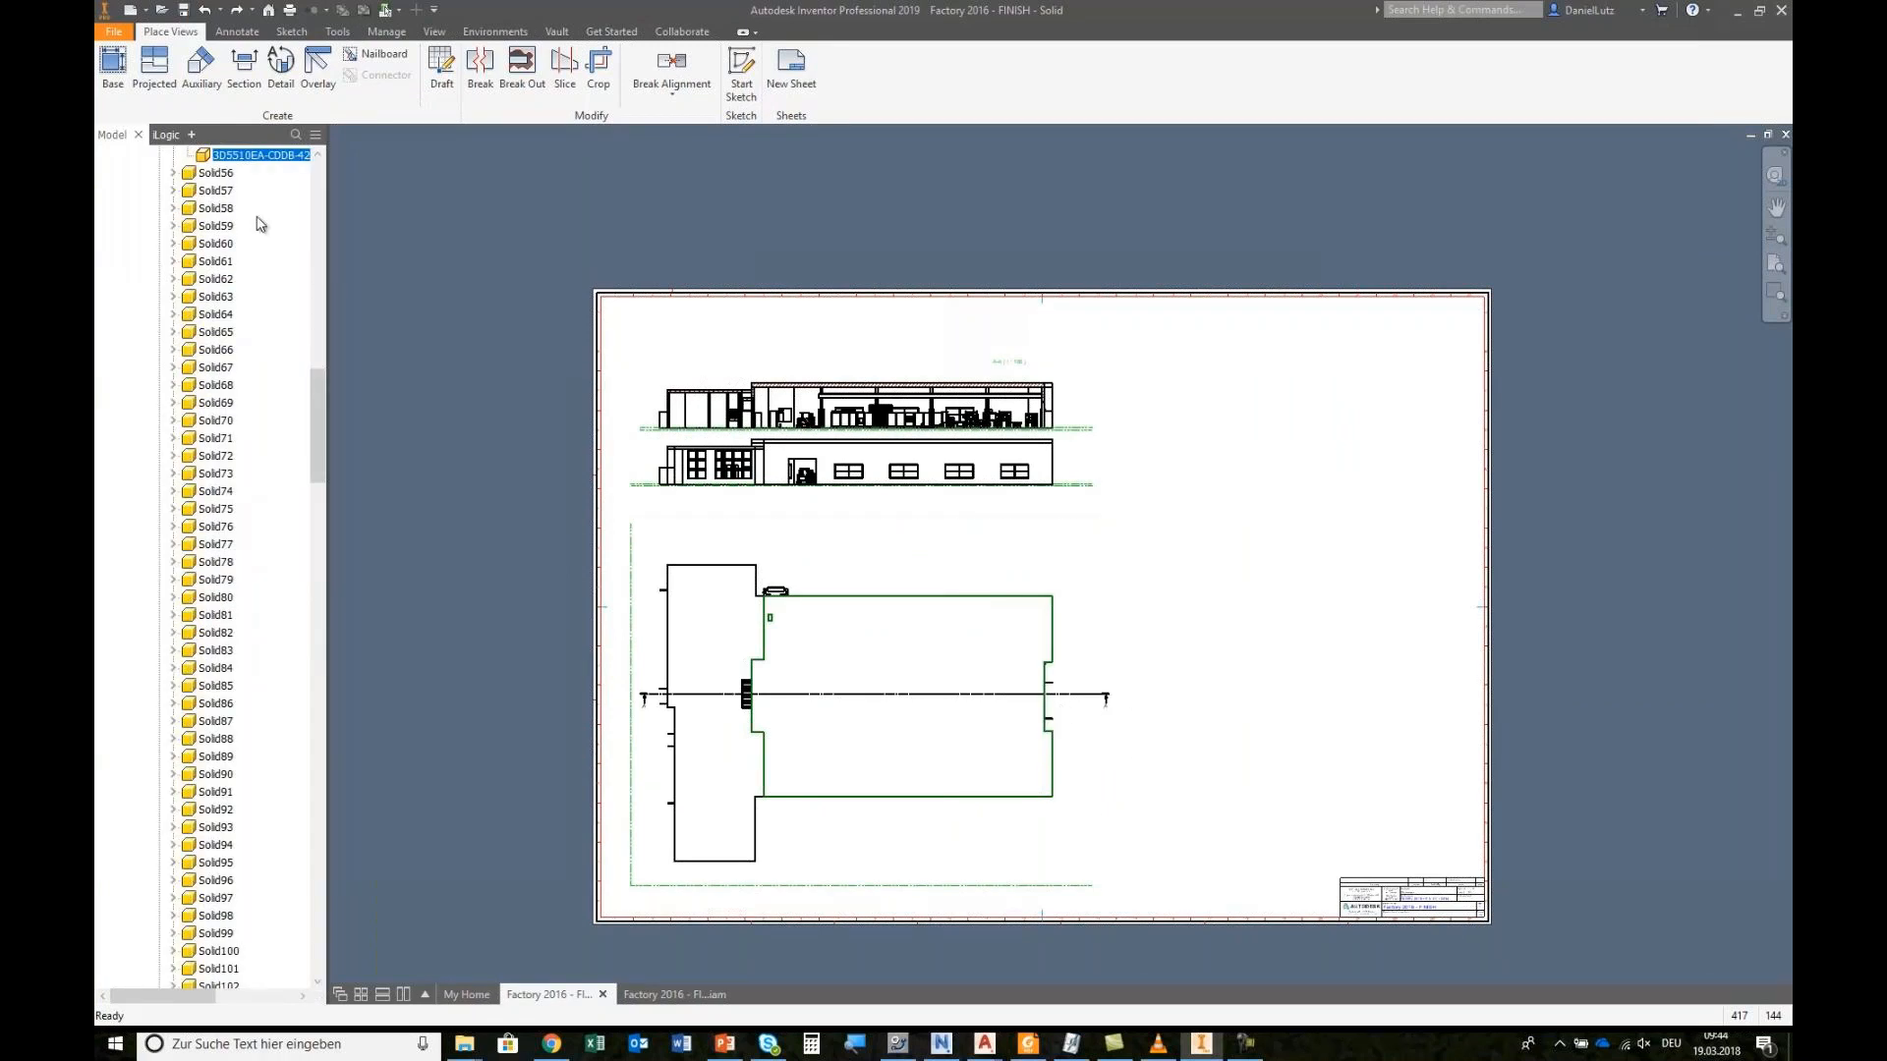
scroll(251, 236, "up", 2)
right_click(251, 237)
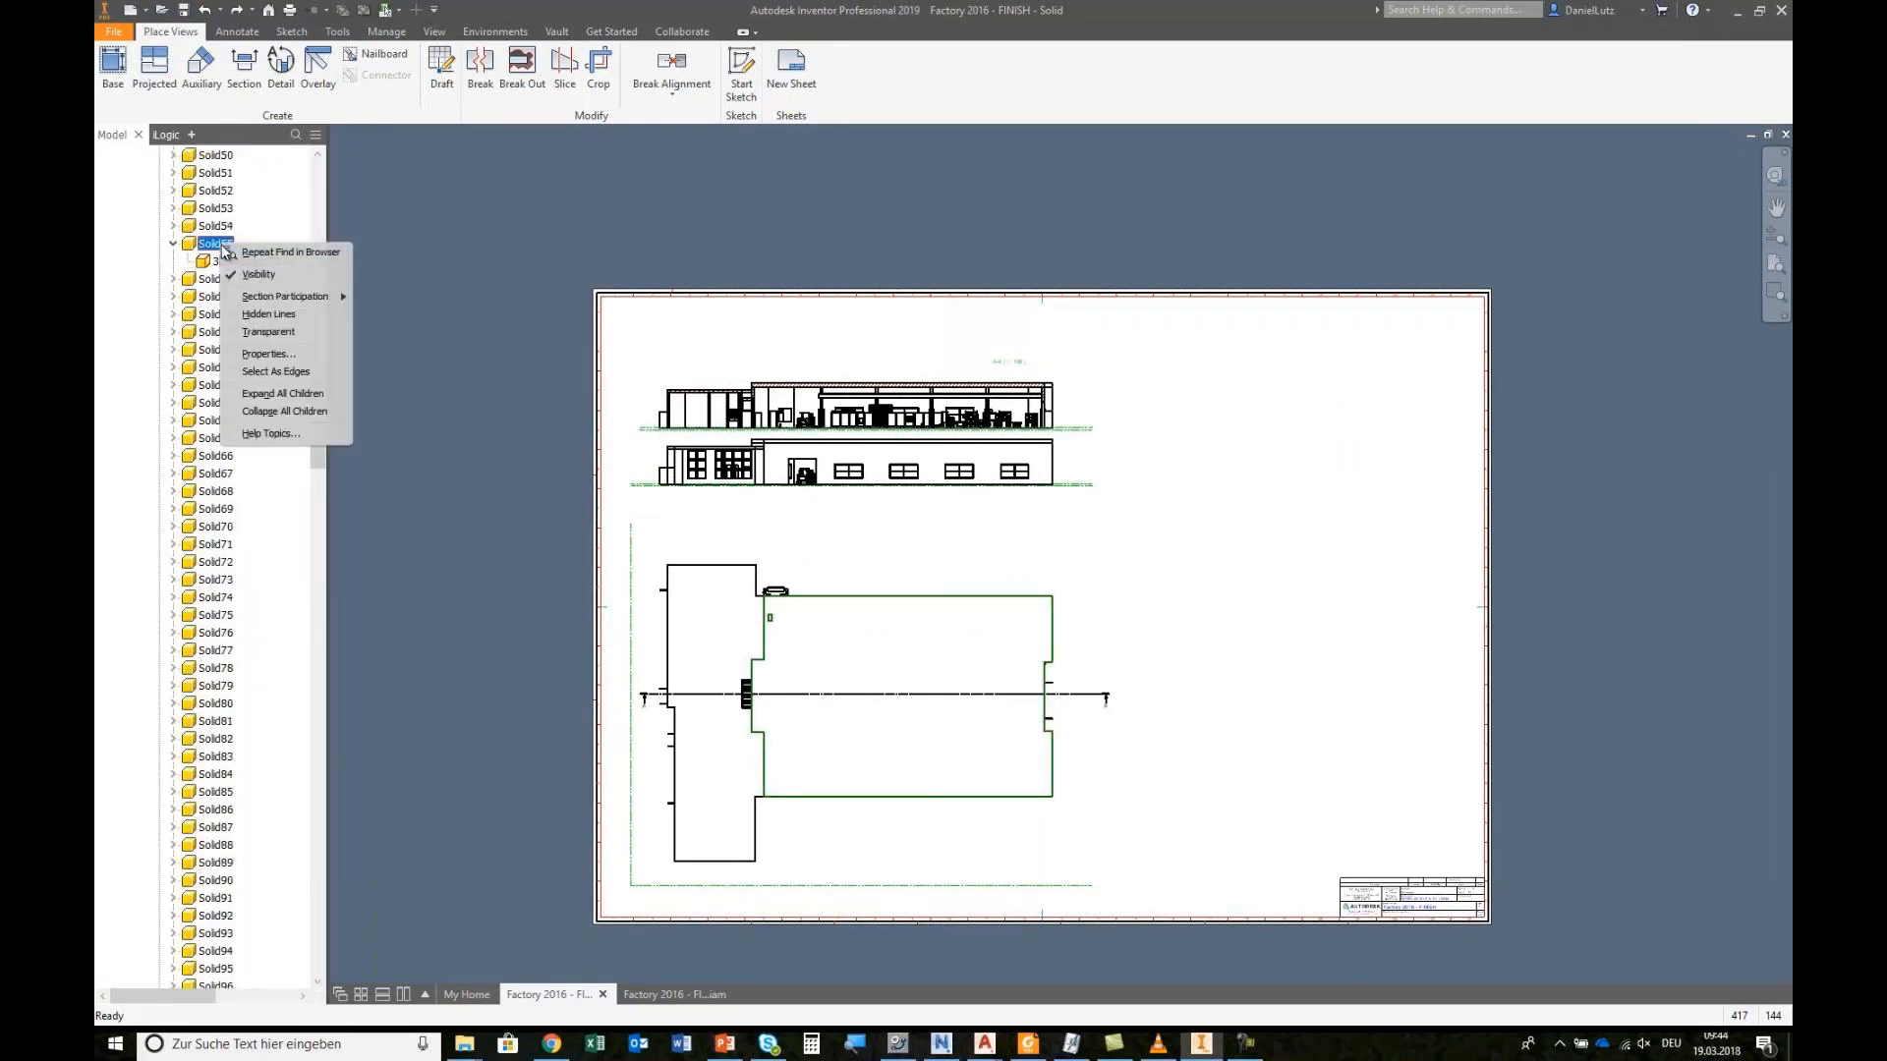
left_click(281, 296)
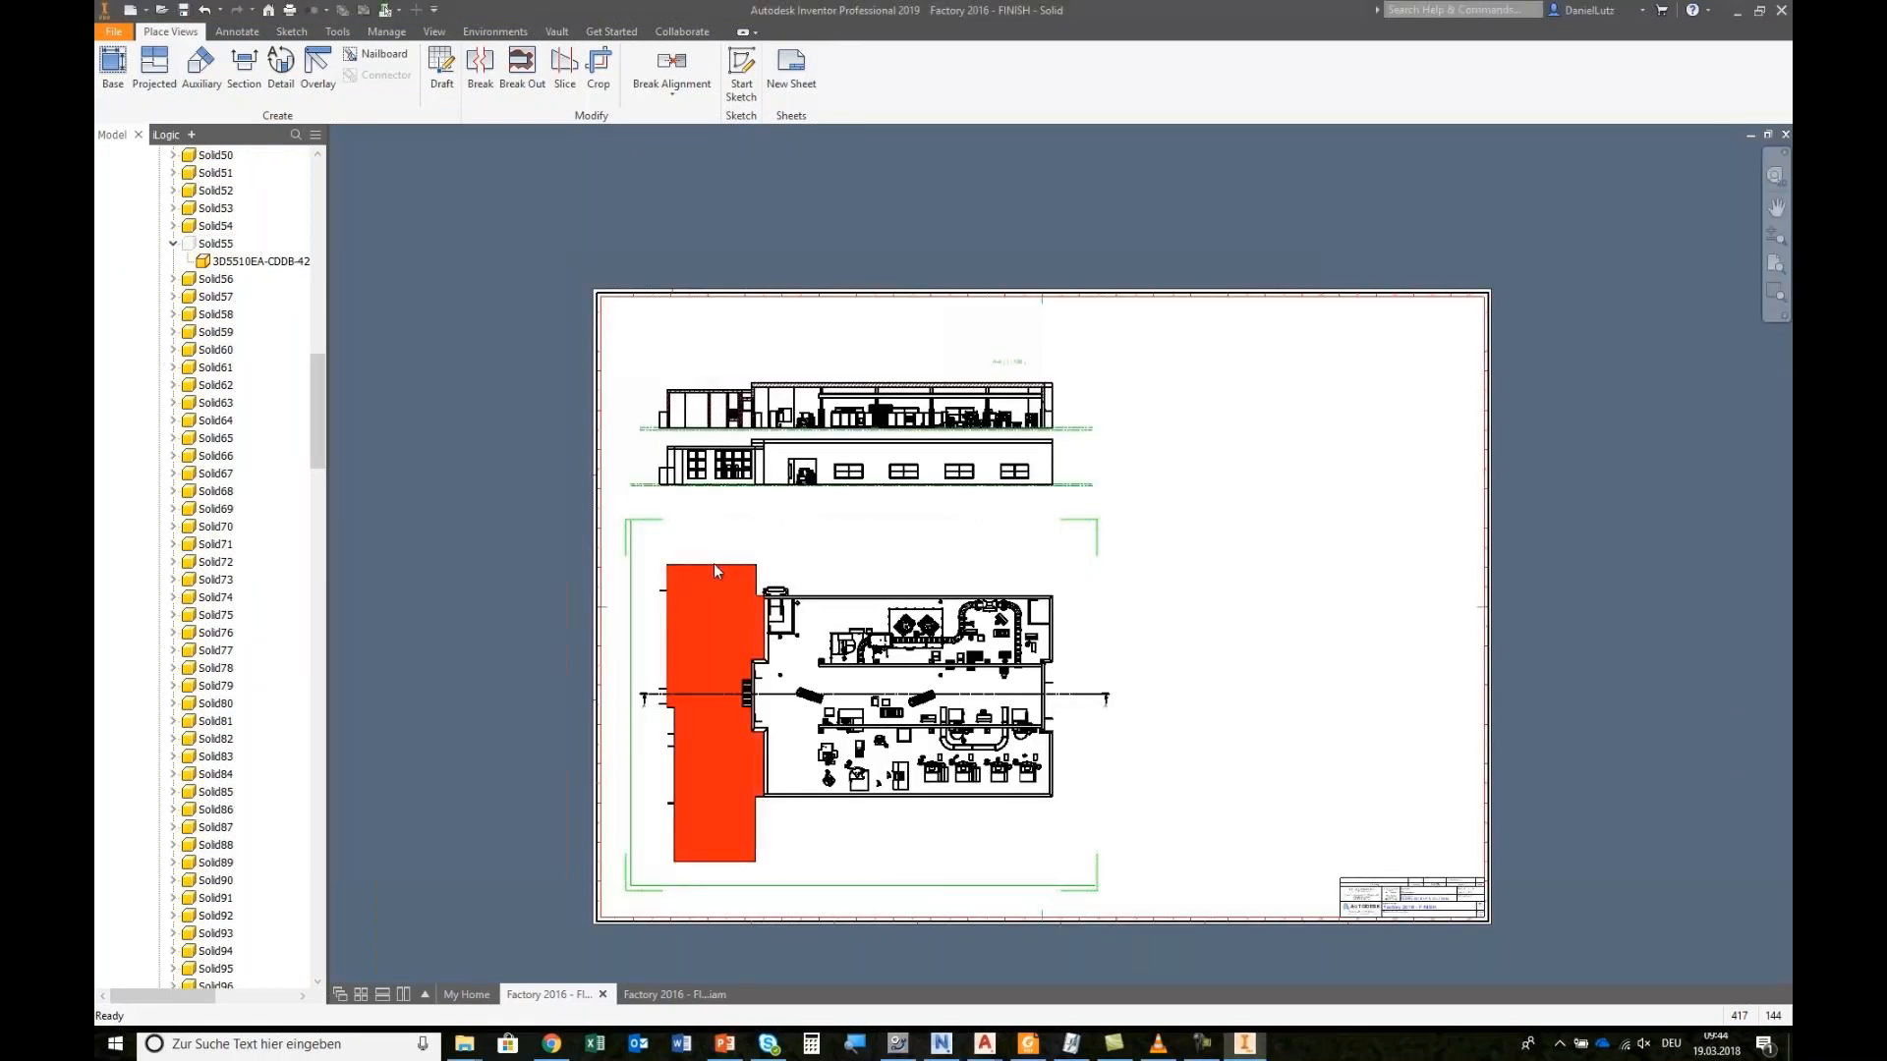
Step: Locate the side wing's roof solid from the plan view in the browser and turn off its visibility
right_click(714, 570)
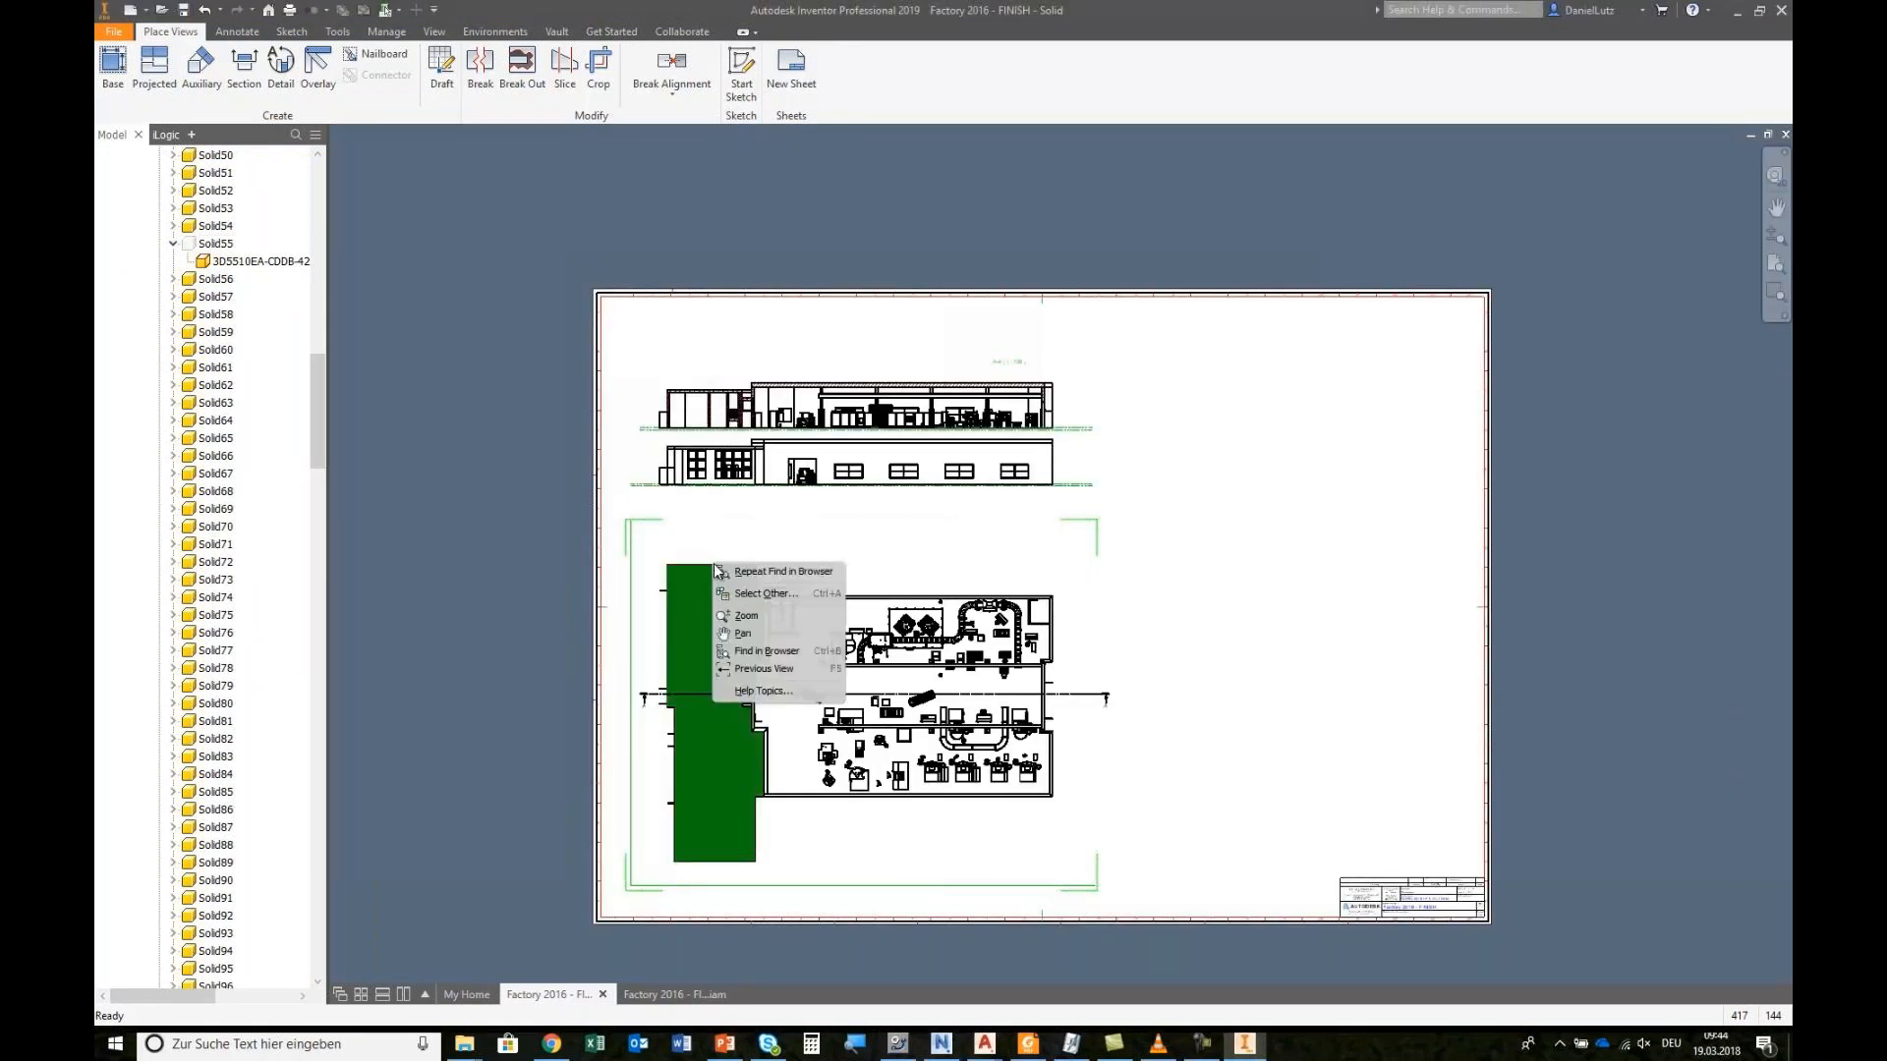
left_click(776, 574)
right_click(216, 188)
left_click(263, 218)
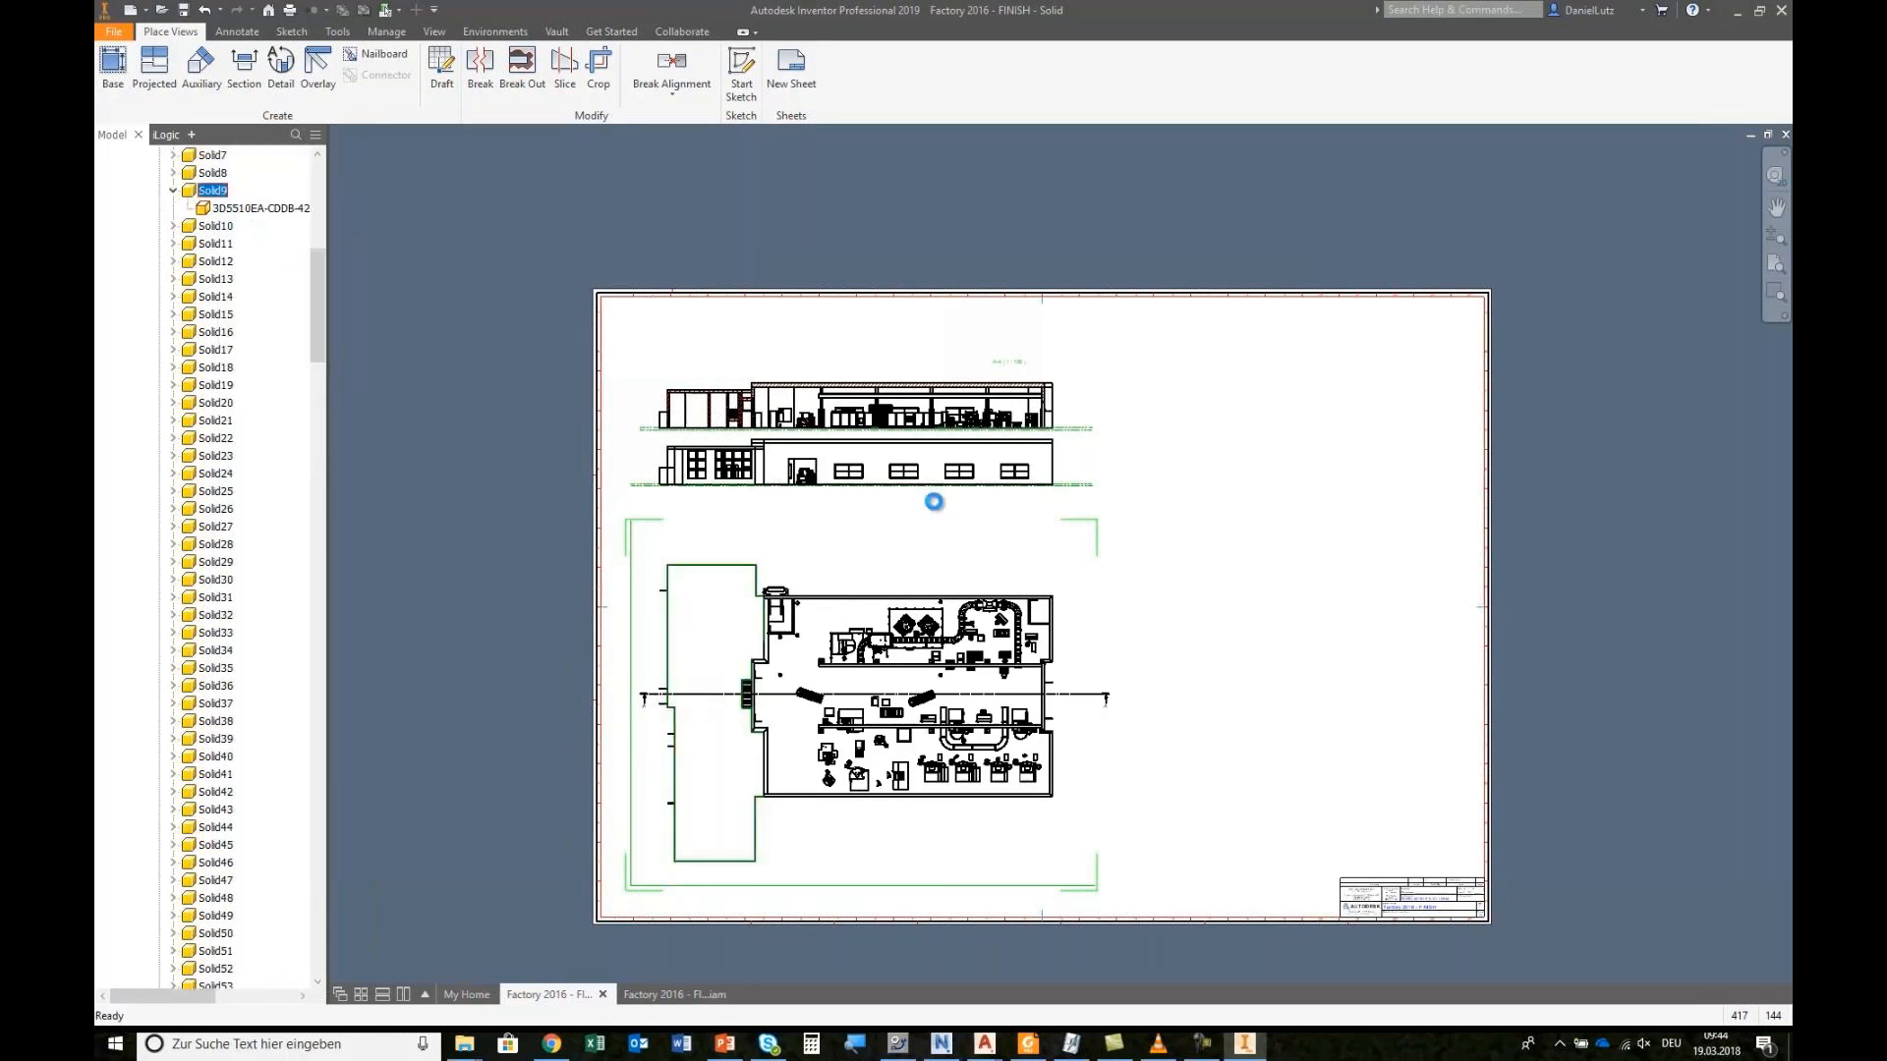
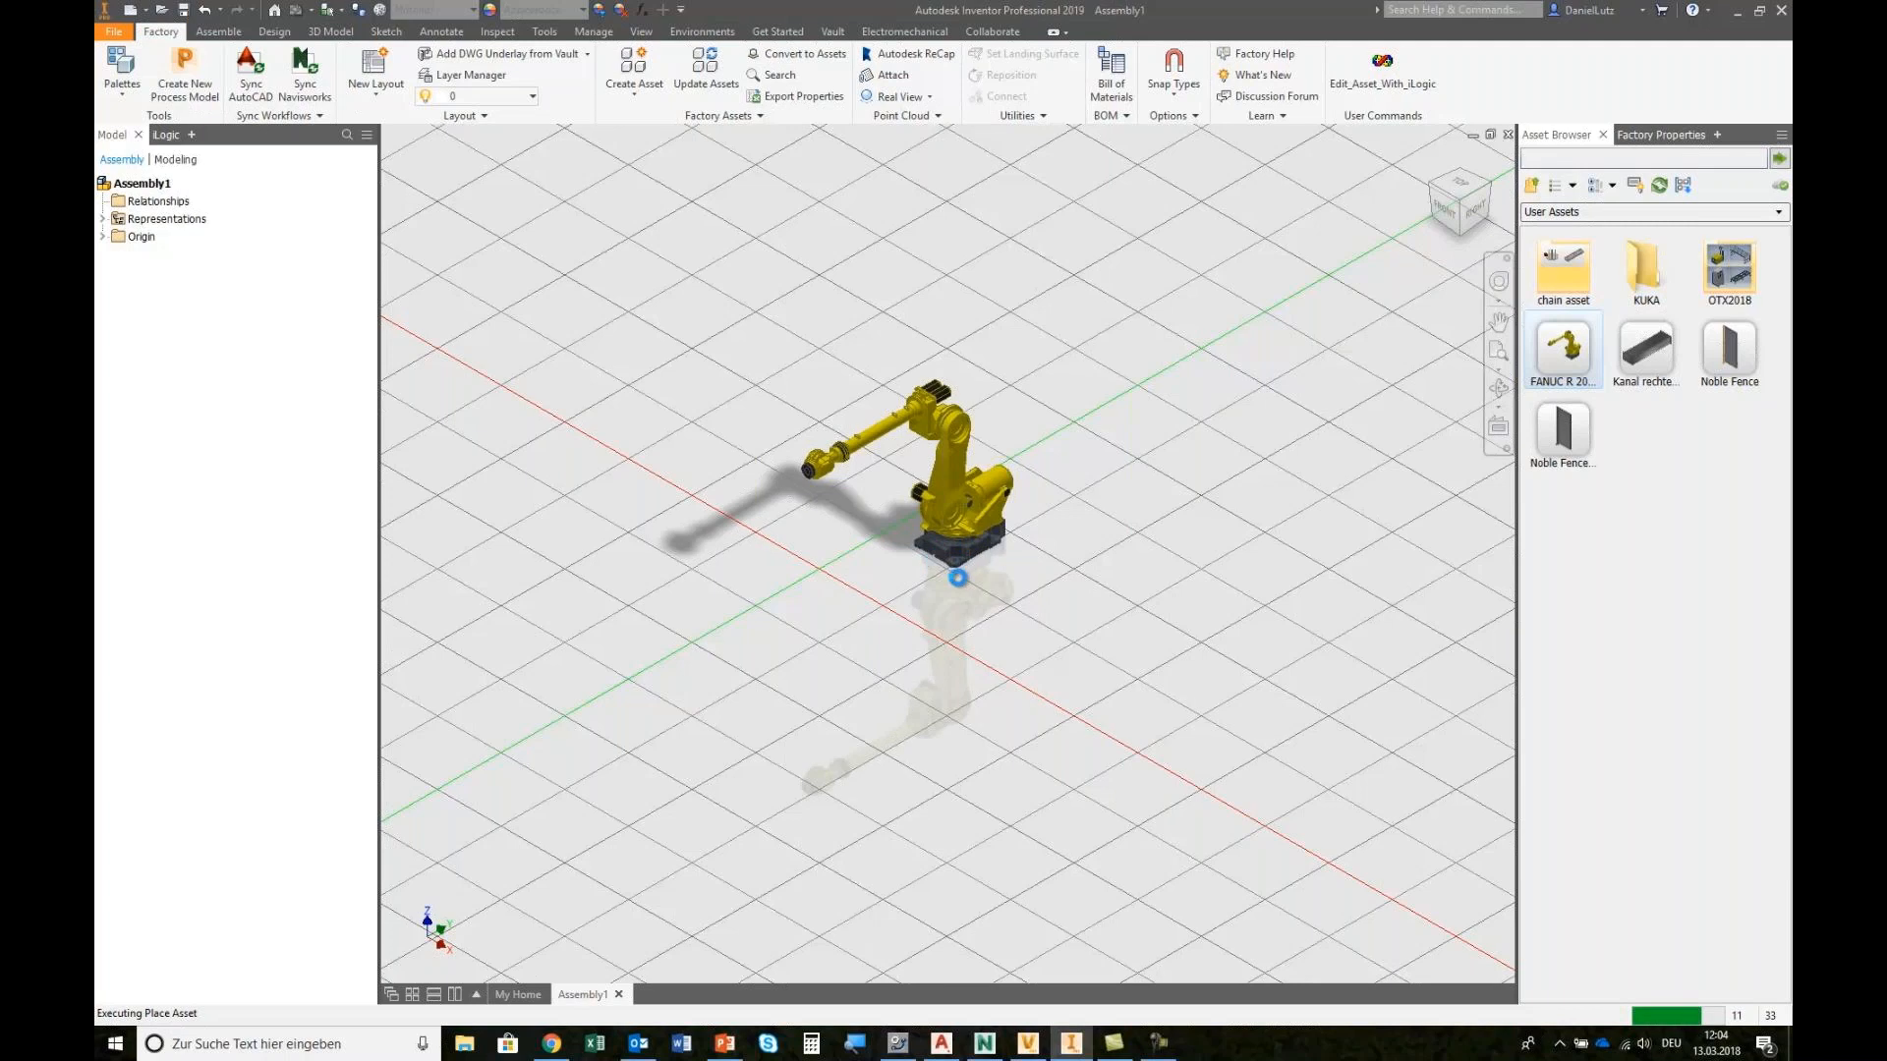
scroll(959, 606, "up", 3)
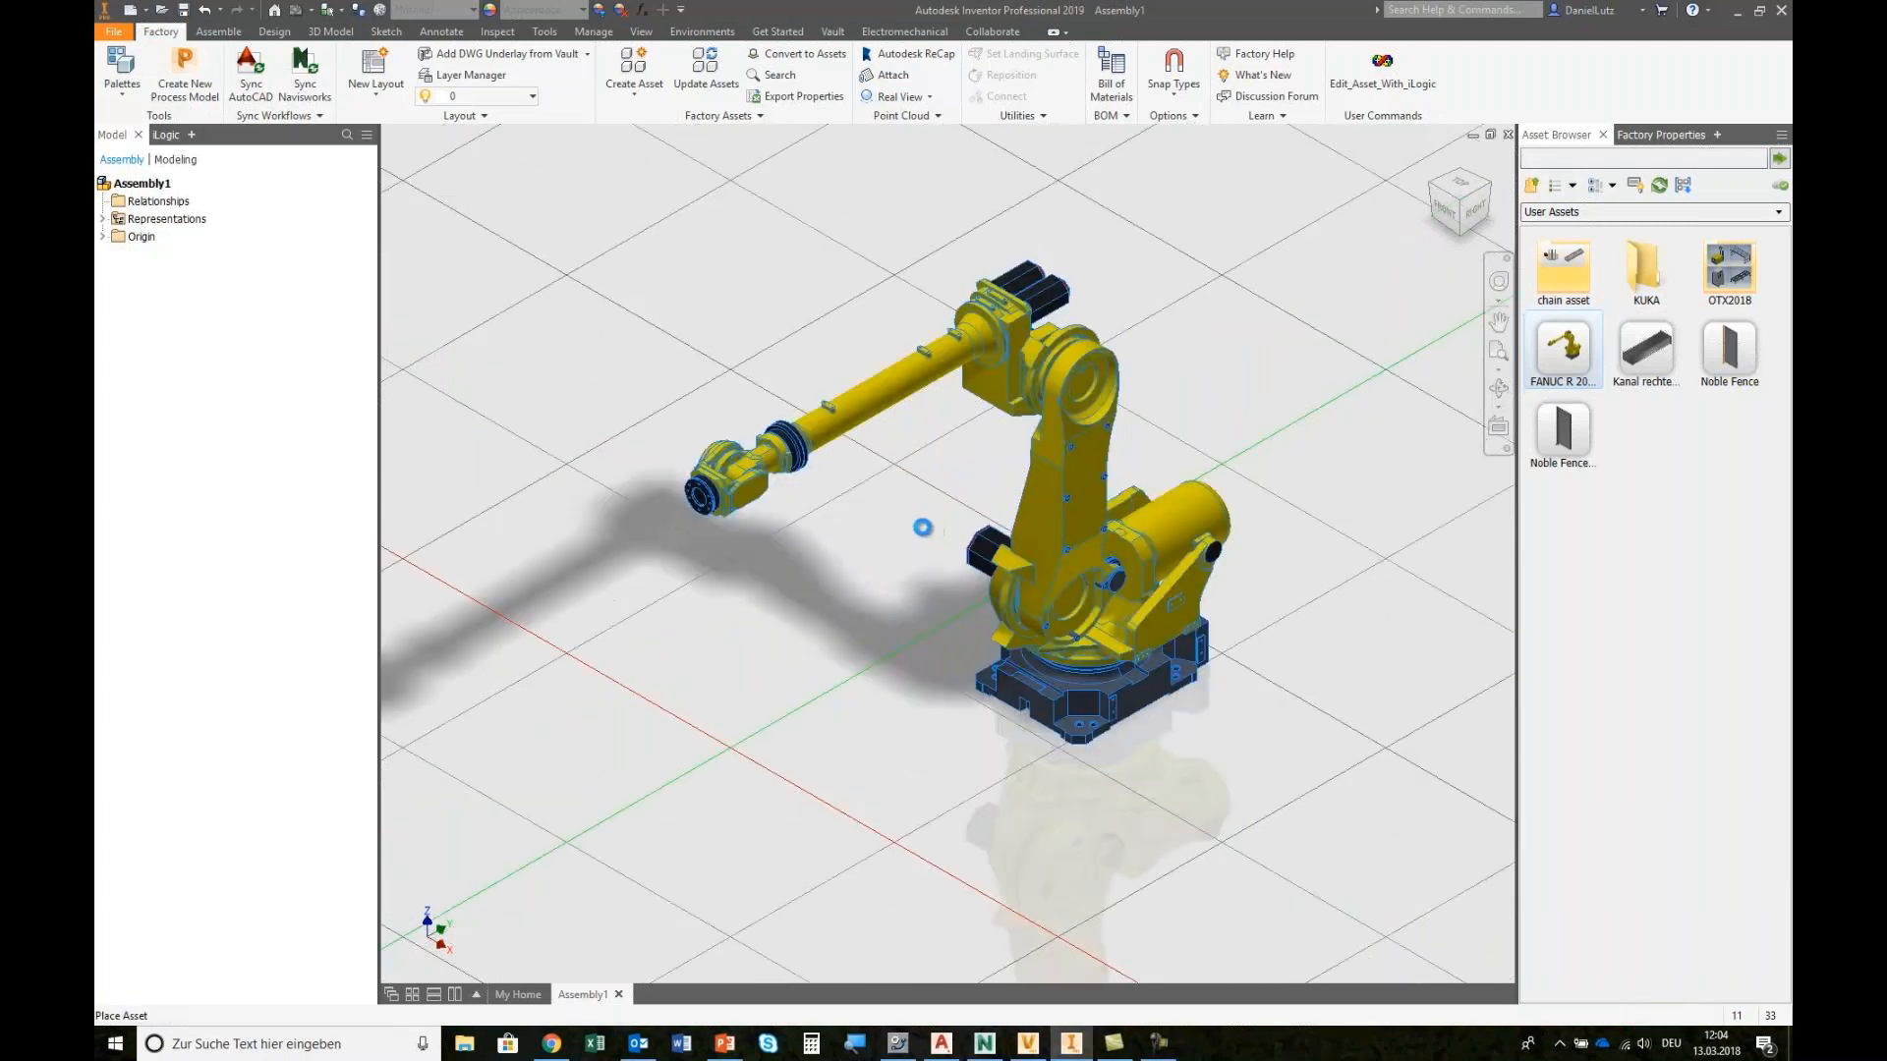
Step: Place one instance of the FANUC R 2000iB 125 L robot asset in the factory layout without repositioning it
left_click(919, 524)
right_click(918, 525)
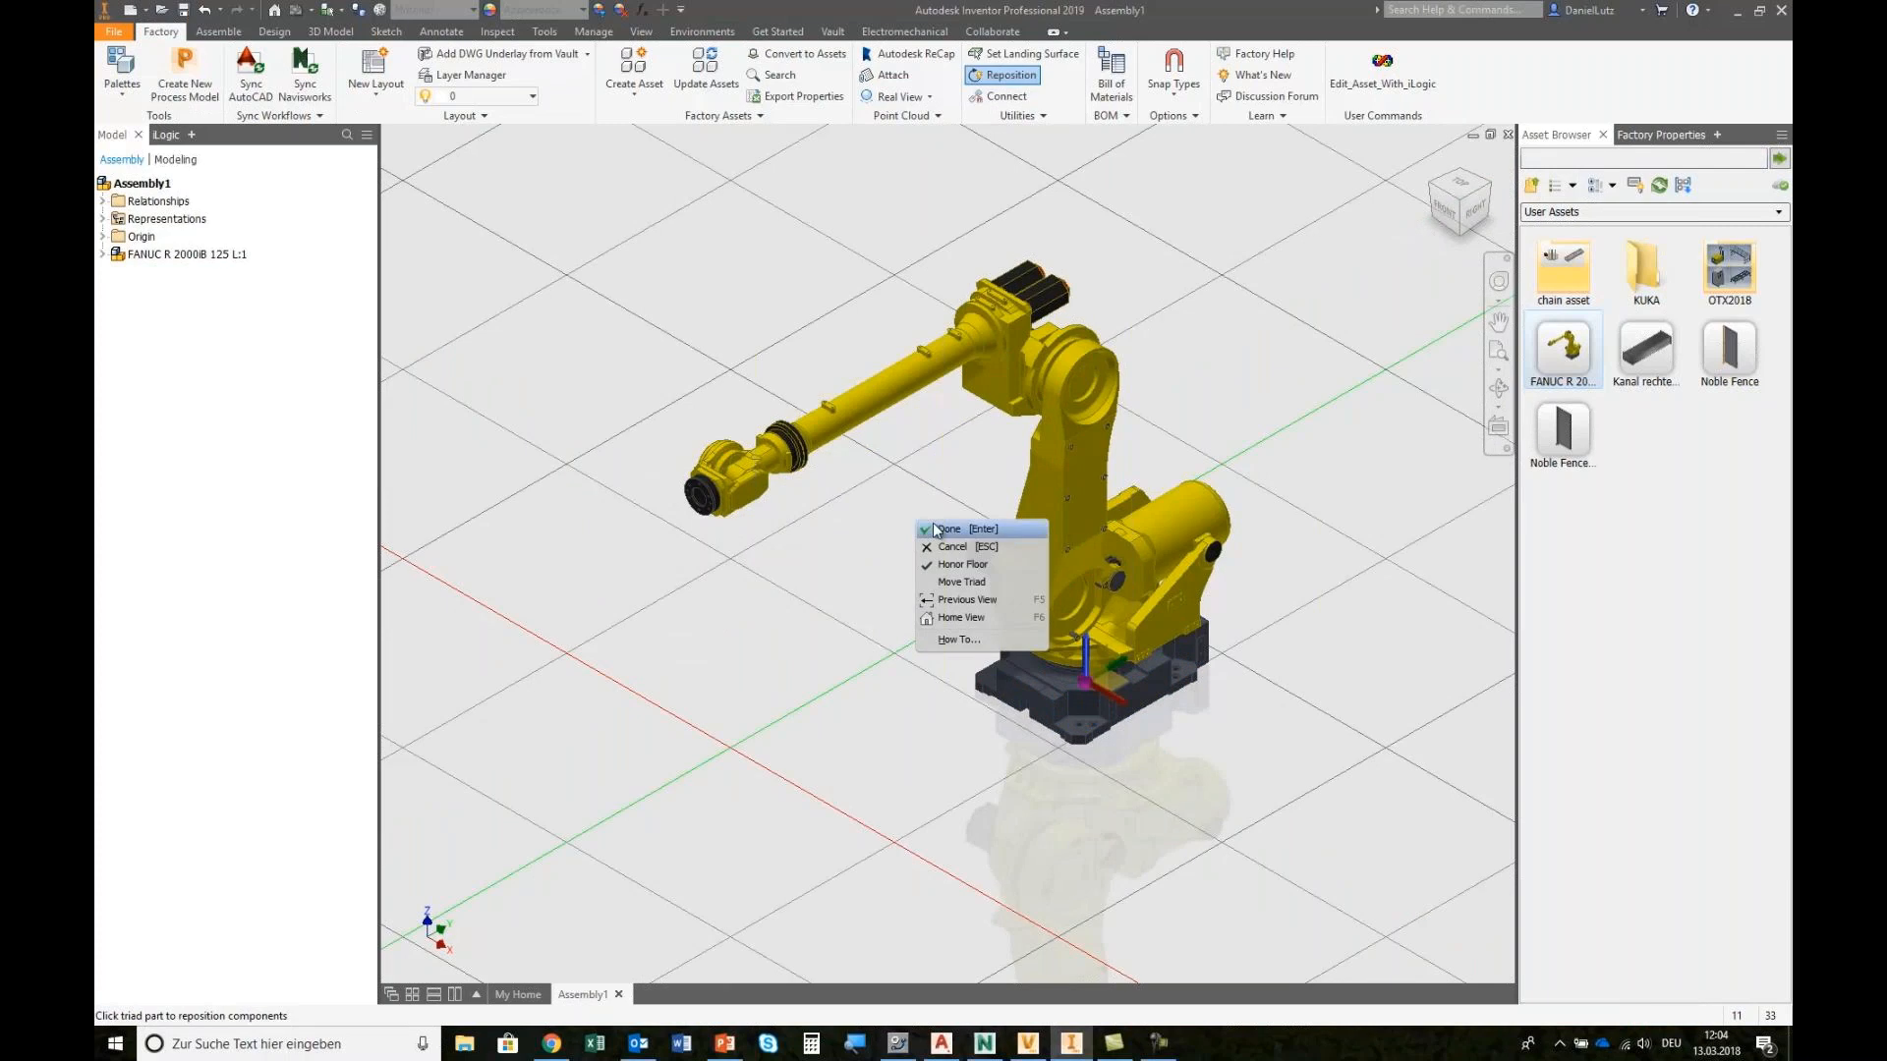
left_click(940, 529)
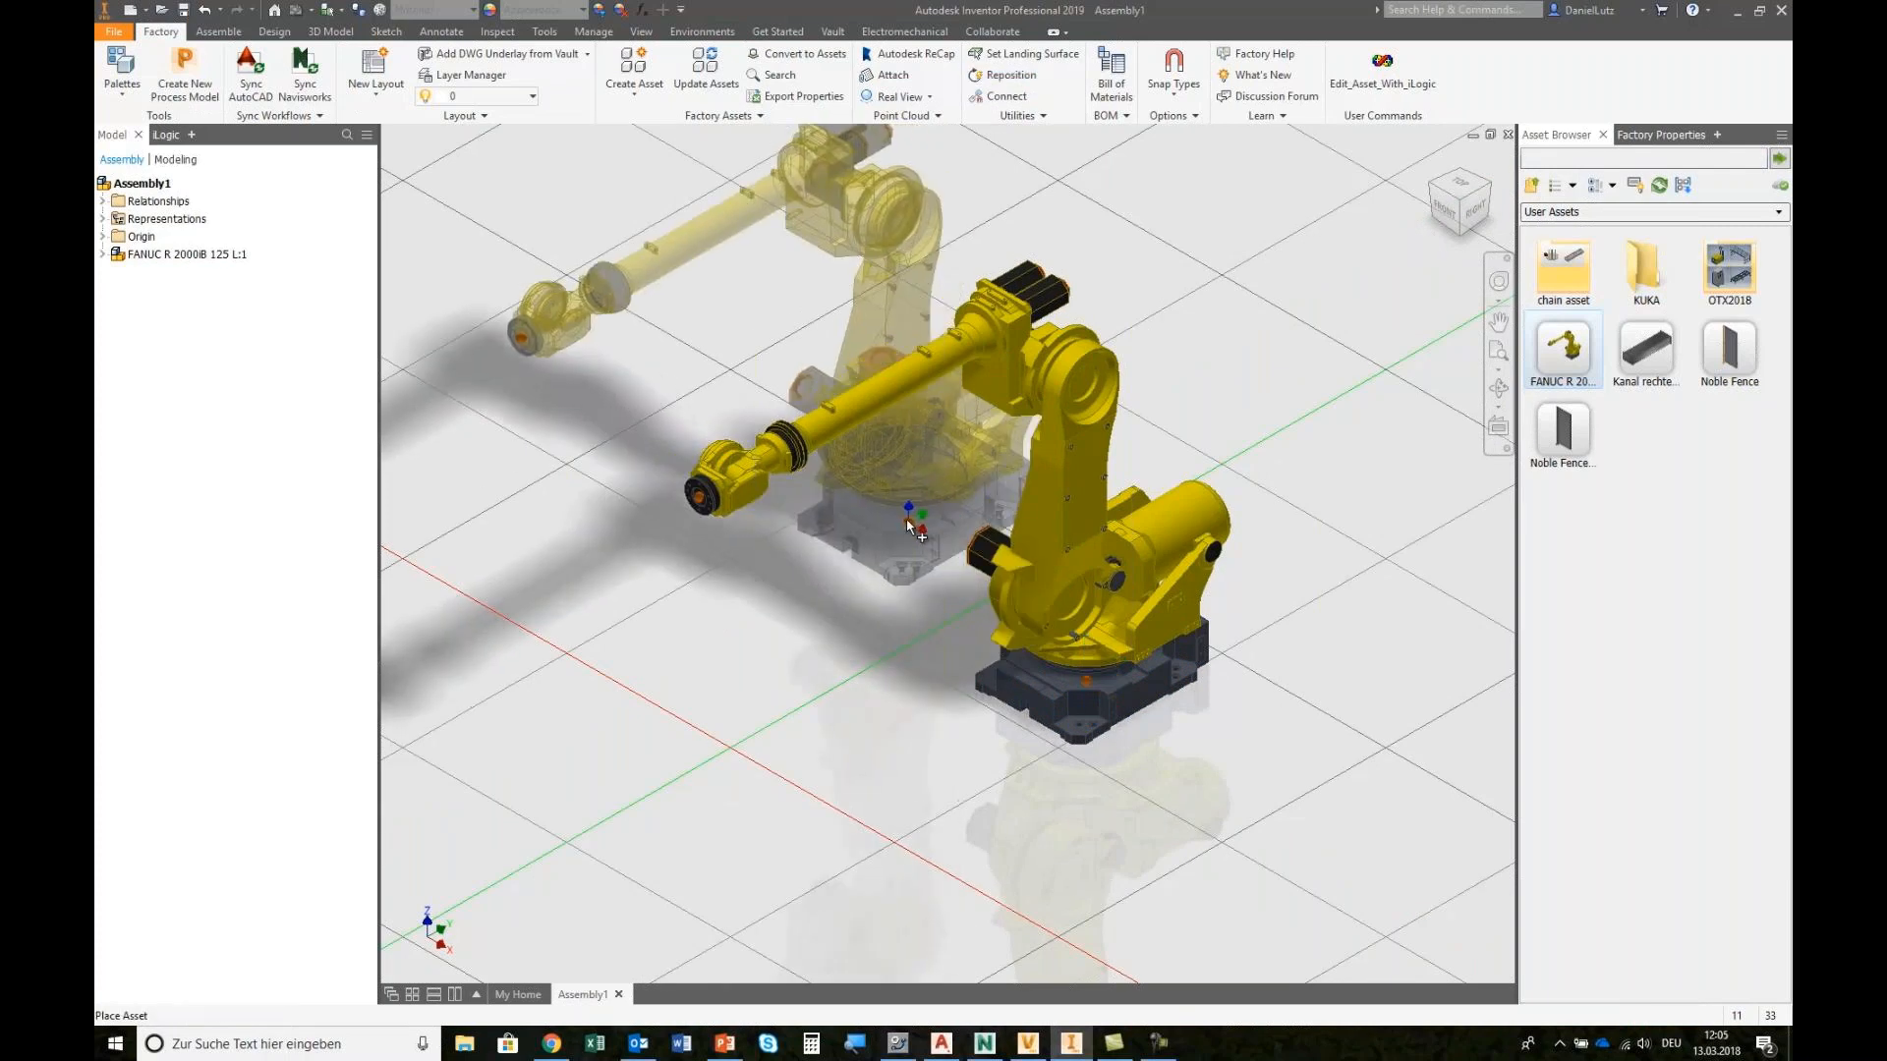
key("Escape")
Step: Widen the factory properties display for the placed robot and set its angle for the first arm to 30
left_click(1226, 523)
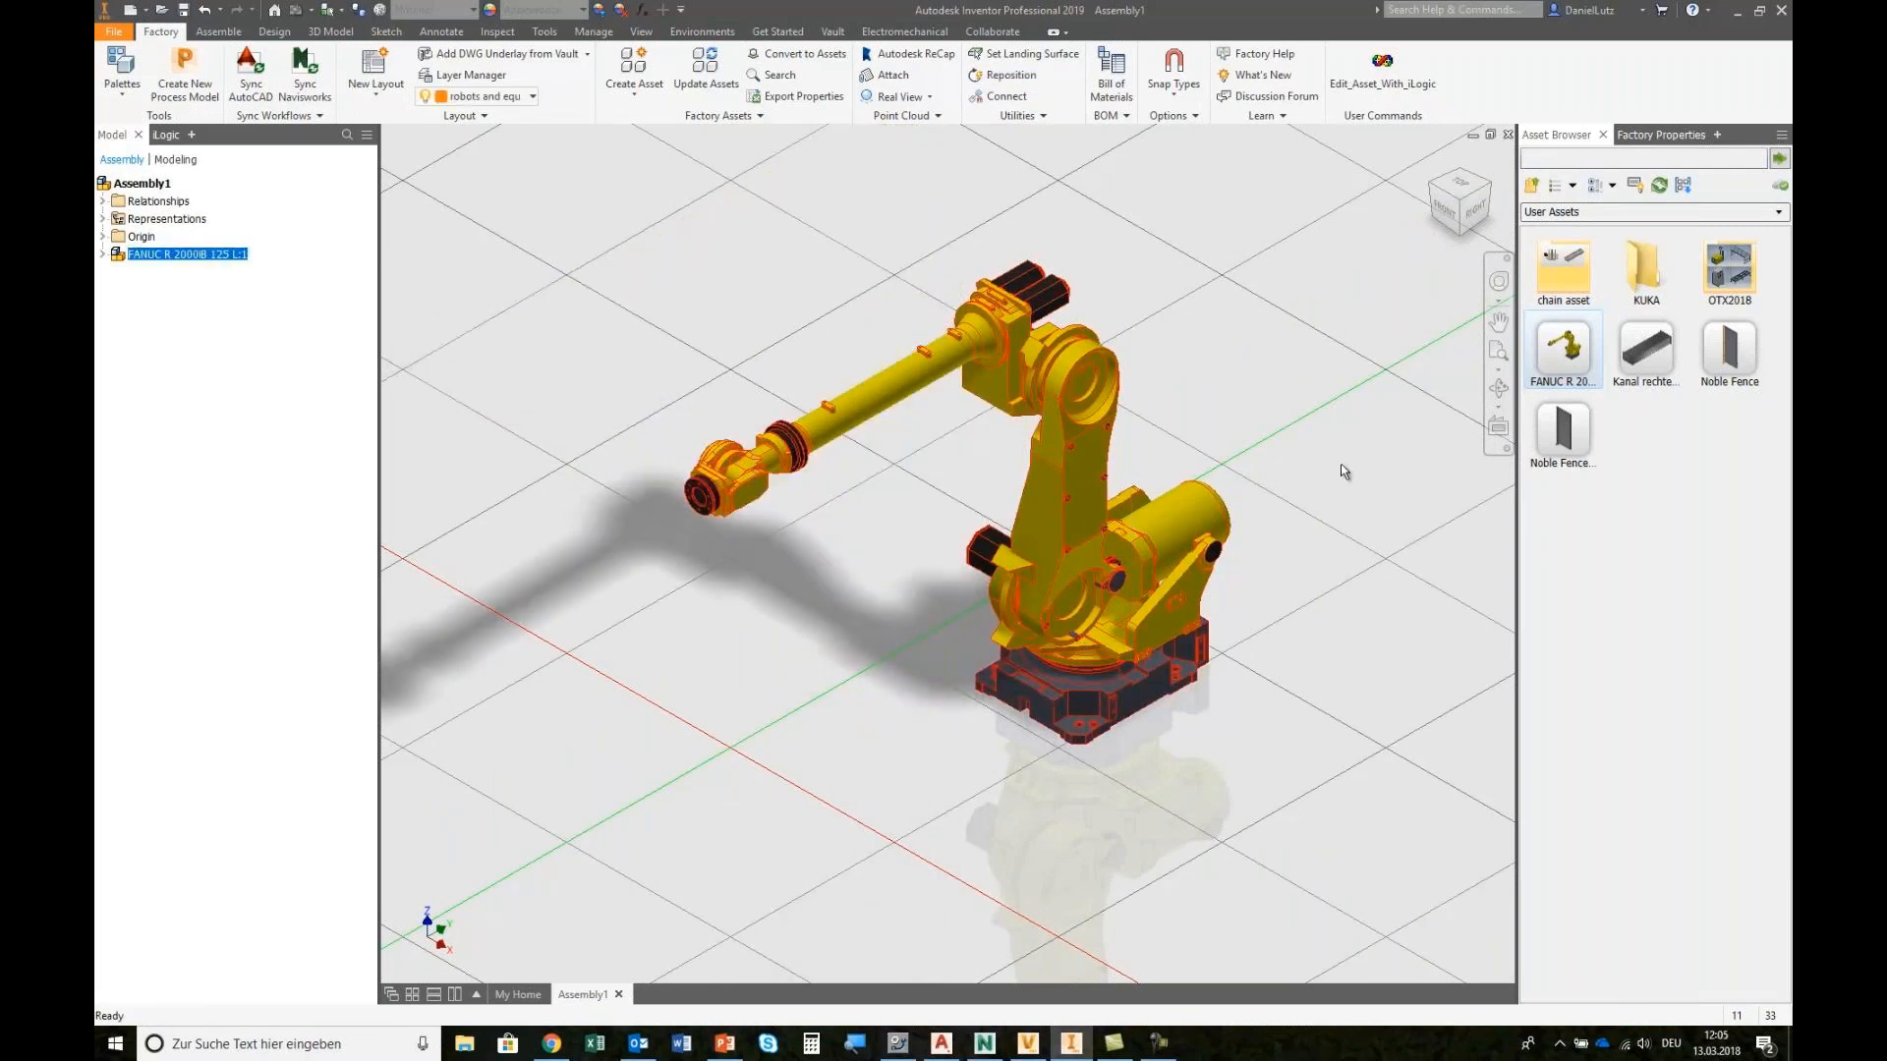
left_click(1651, 136)
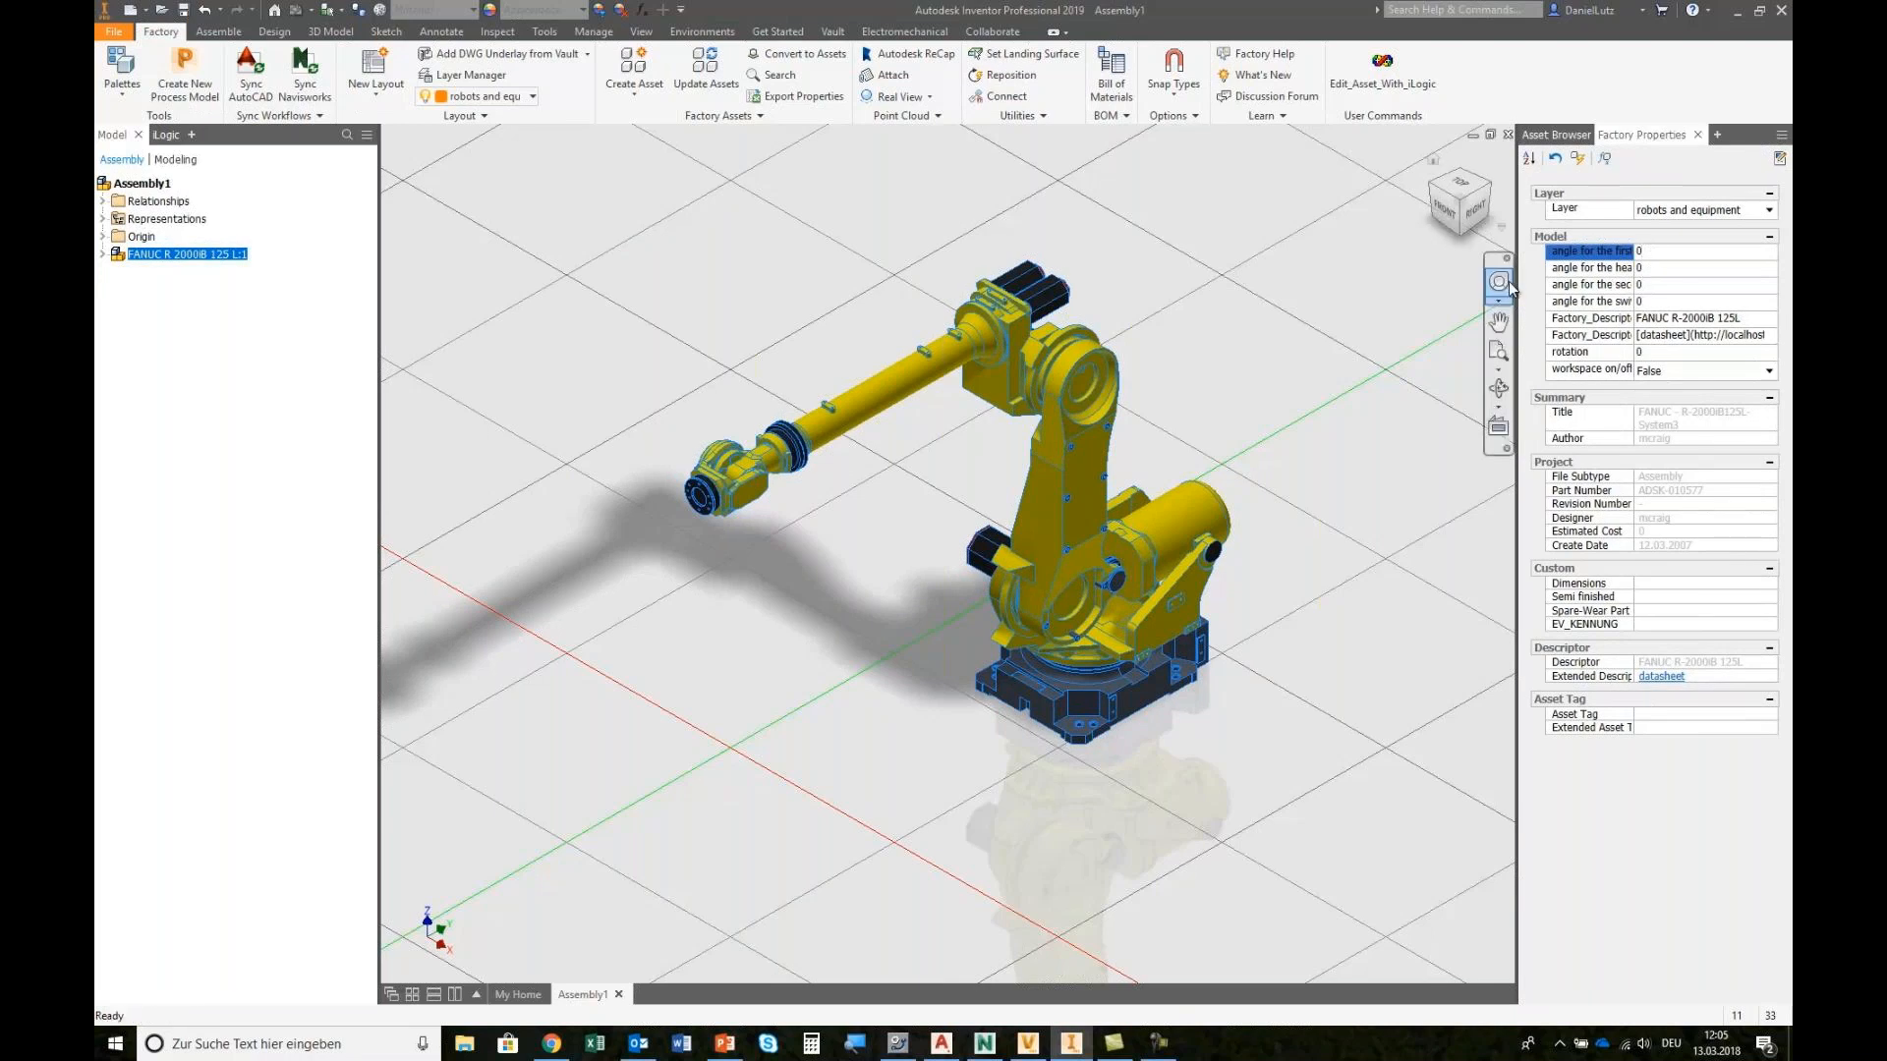
left_click_drag(1517, 288, 1415, 283)
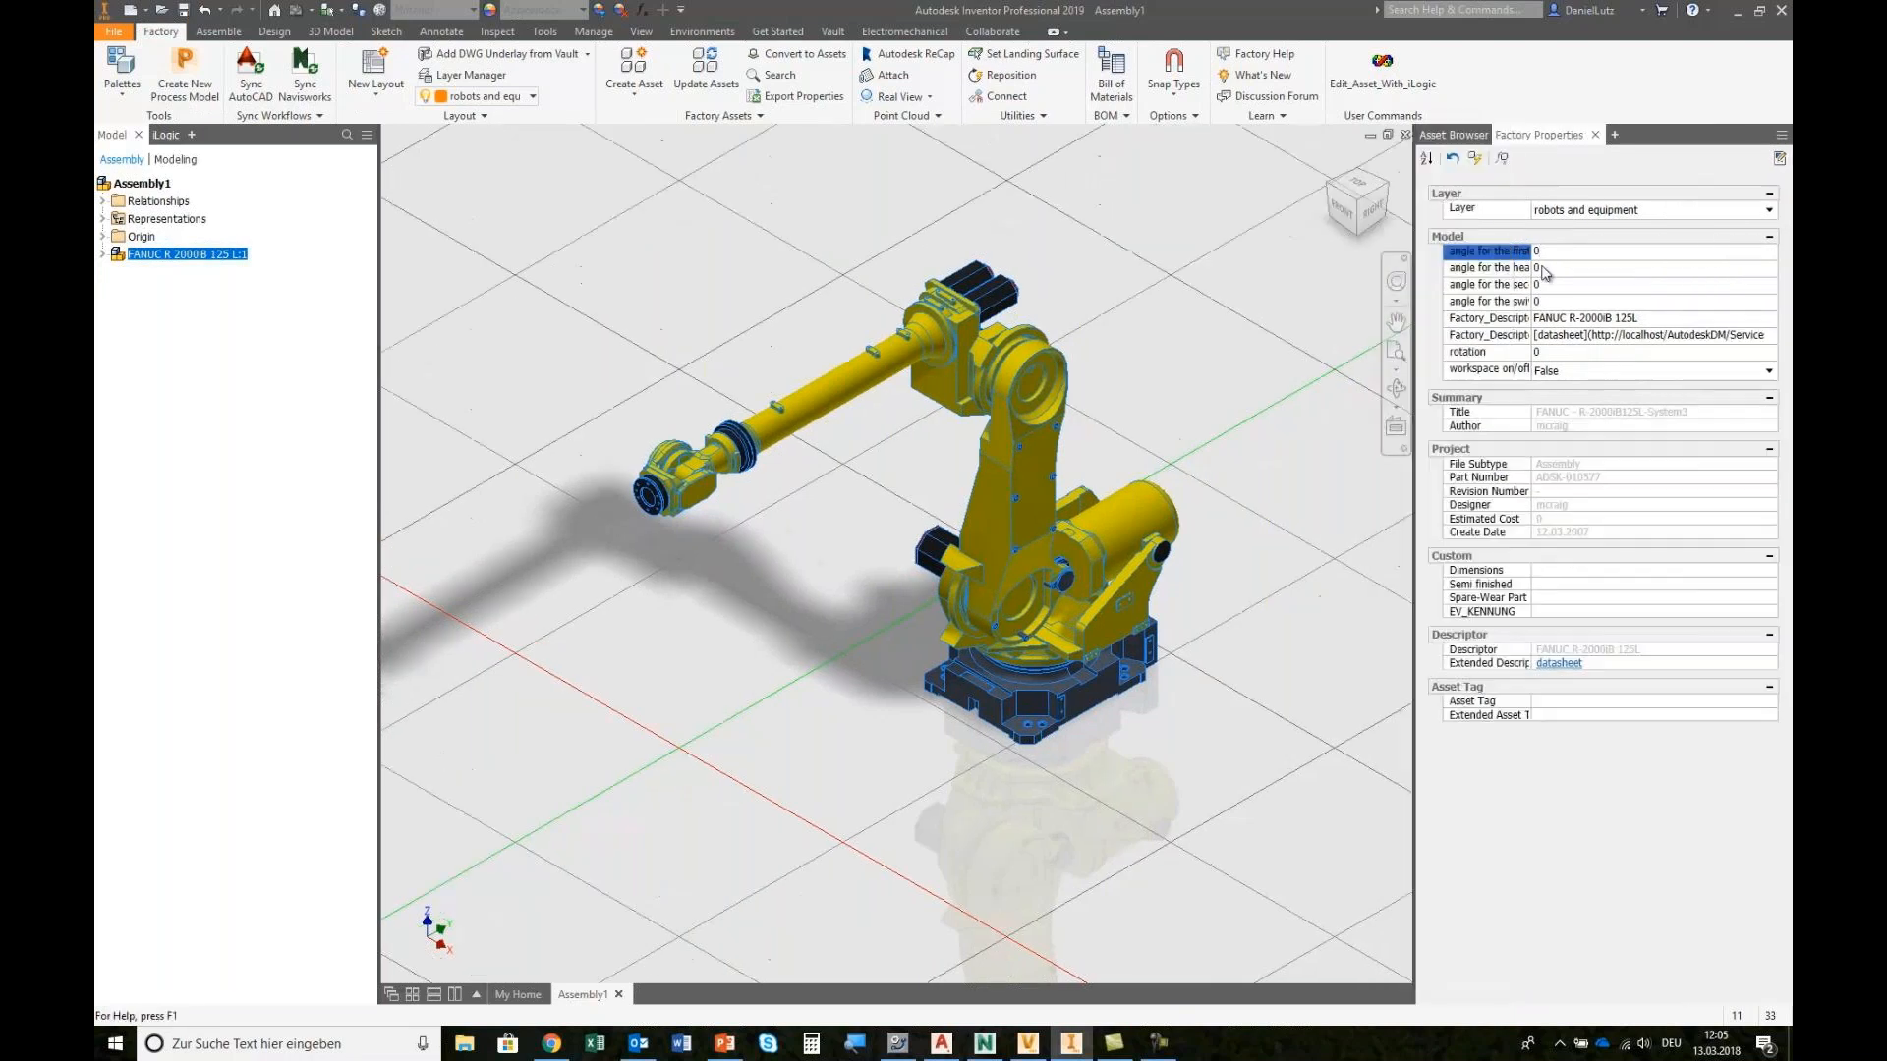
left_click_drag(1529, 212, 1606, 213)
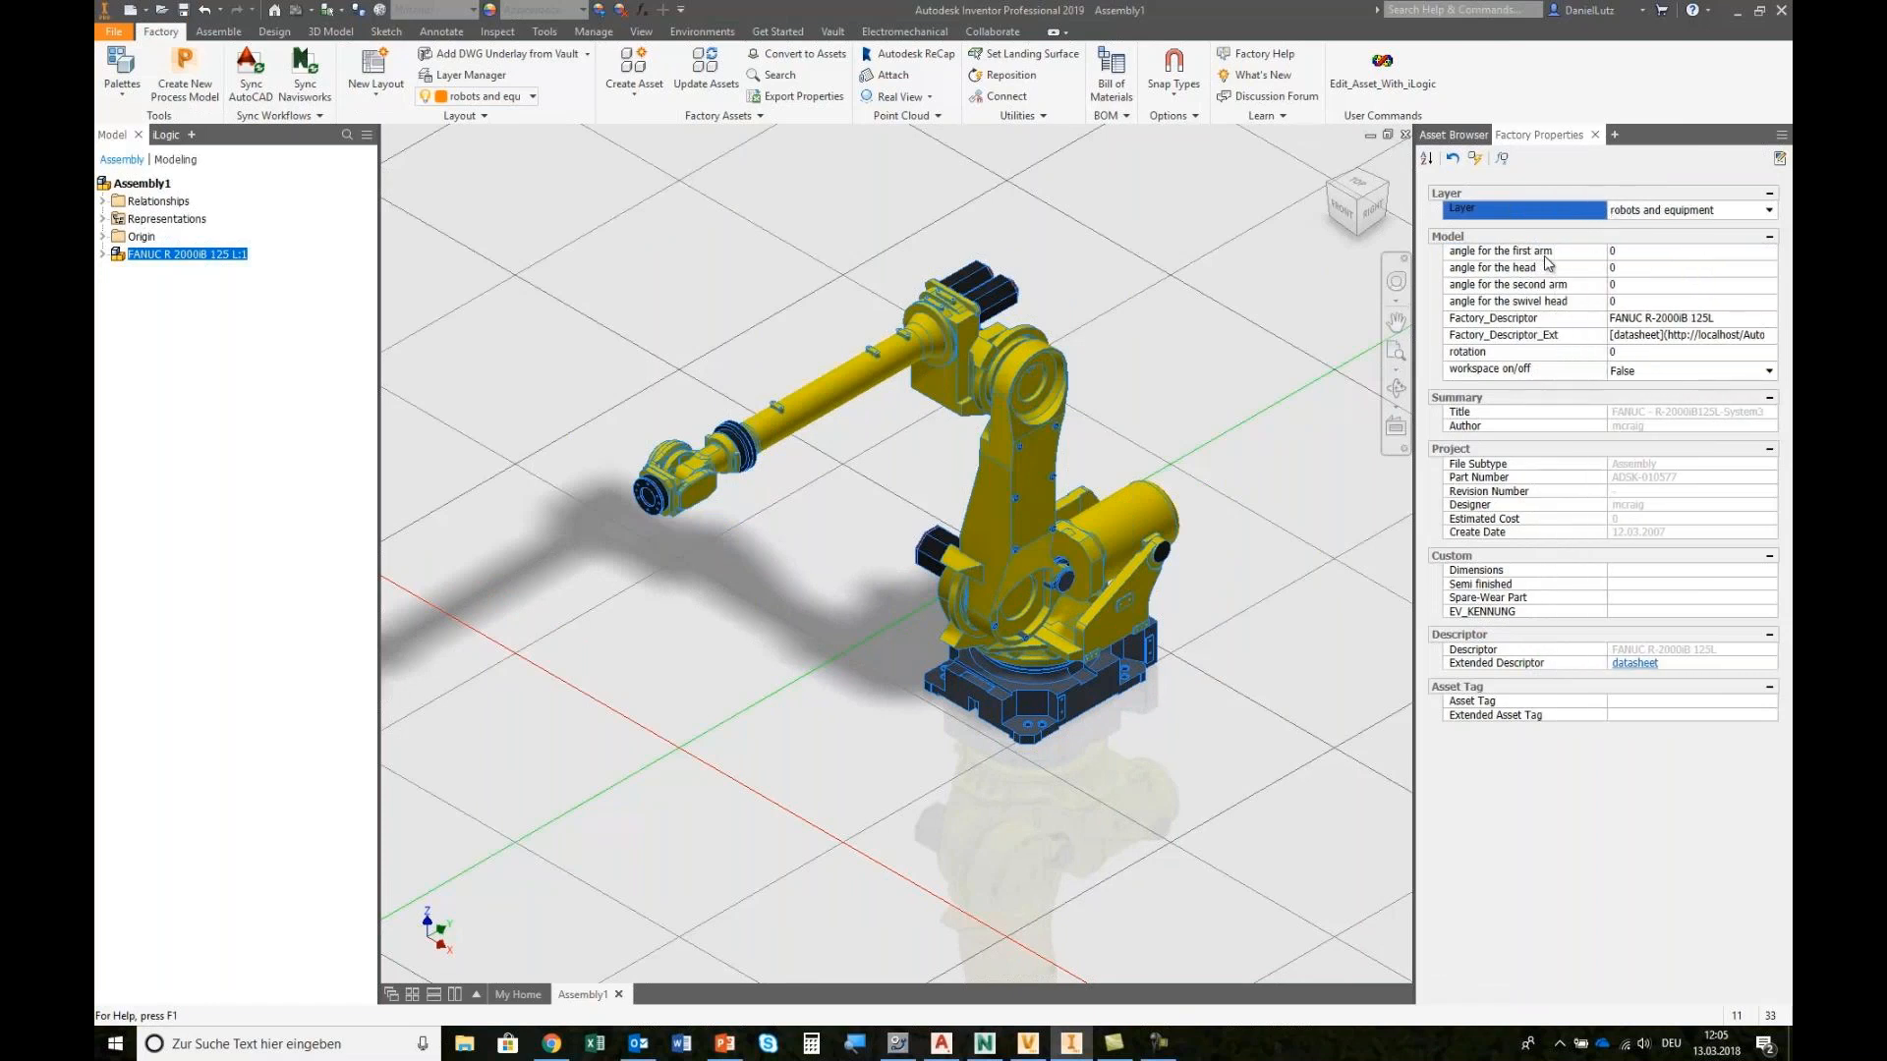
left_click(1629, 254)
type("30")
key("Return")
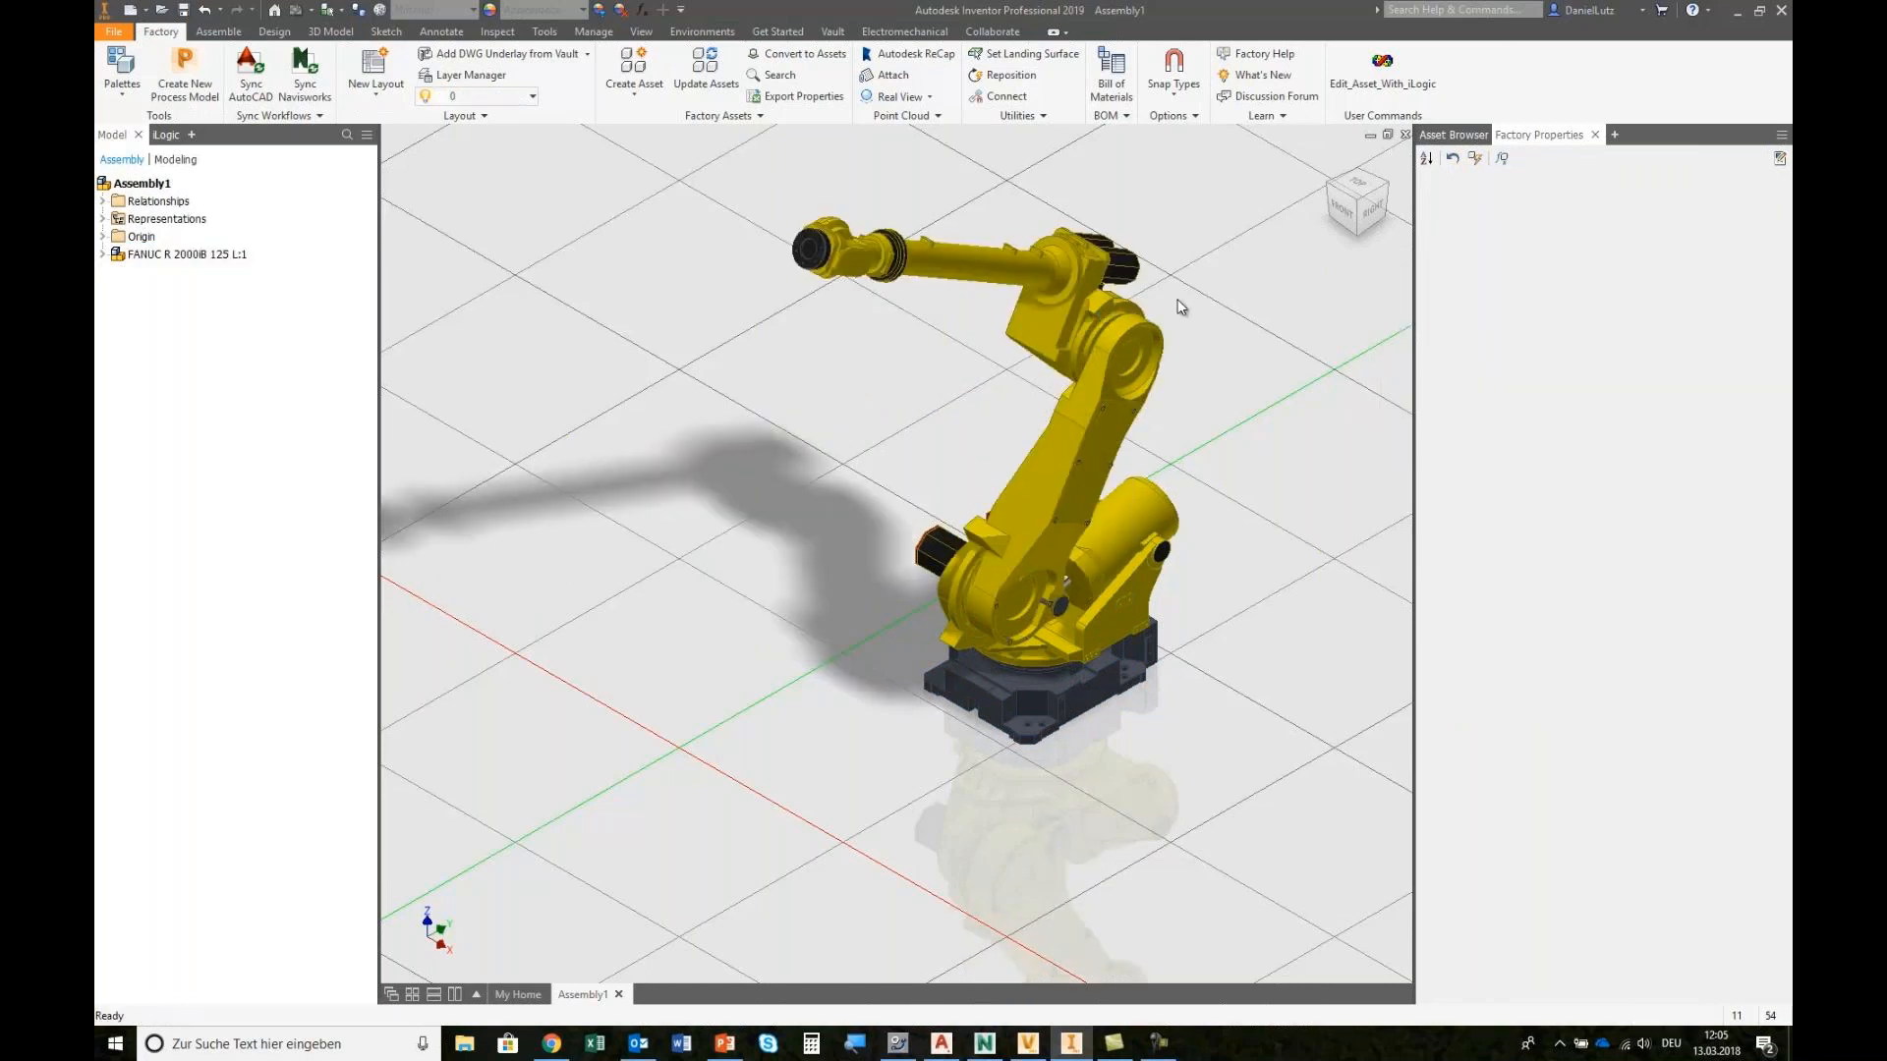
Step: Find the placed robot's source asset in the library and open that asset for editing
left_click(1134, 336)
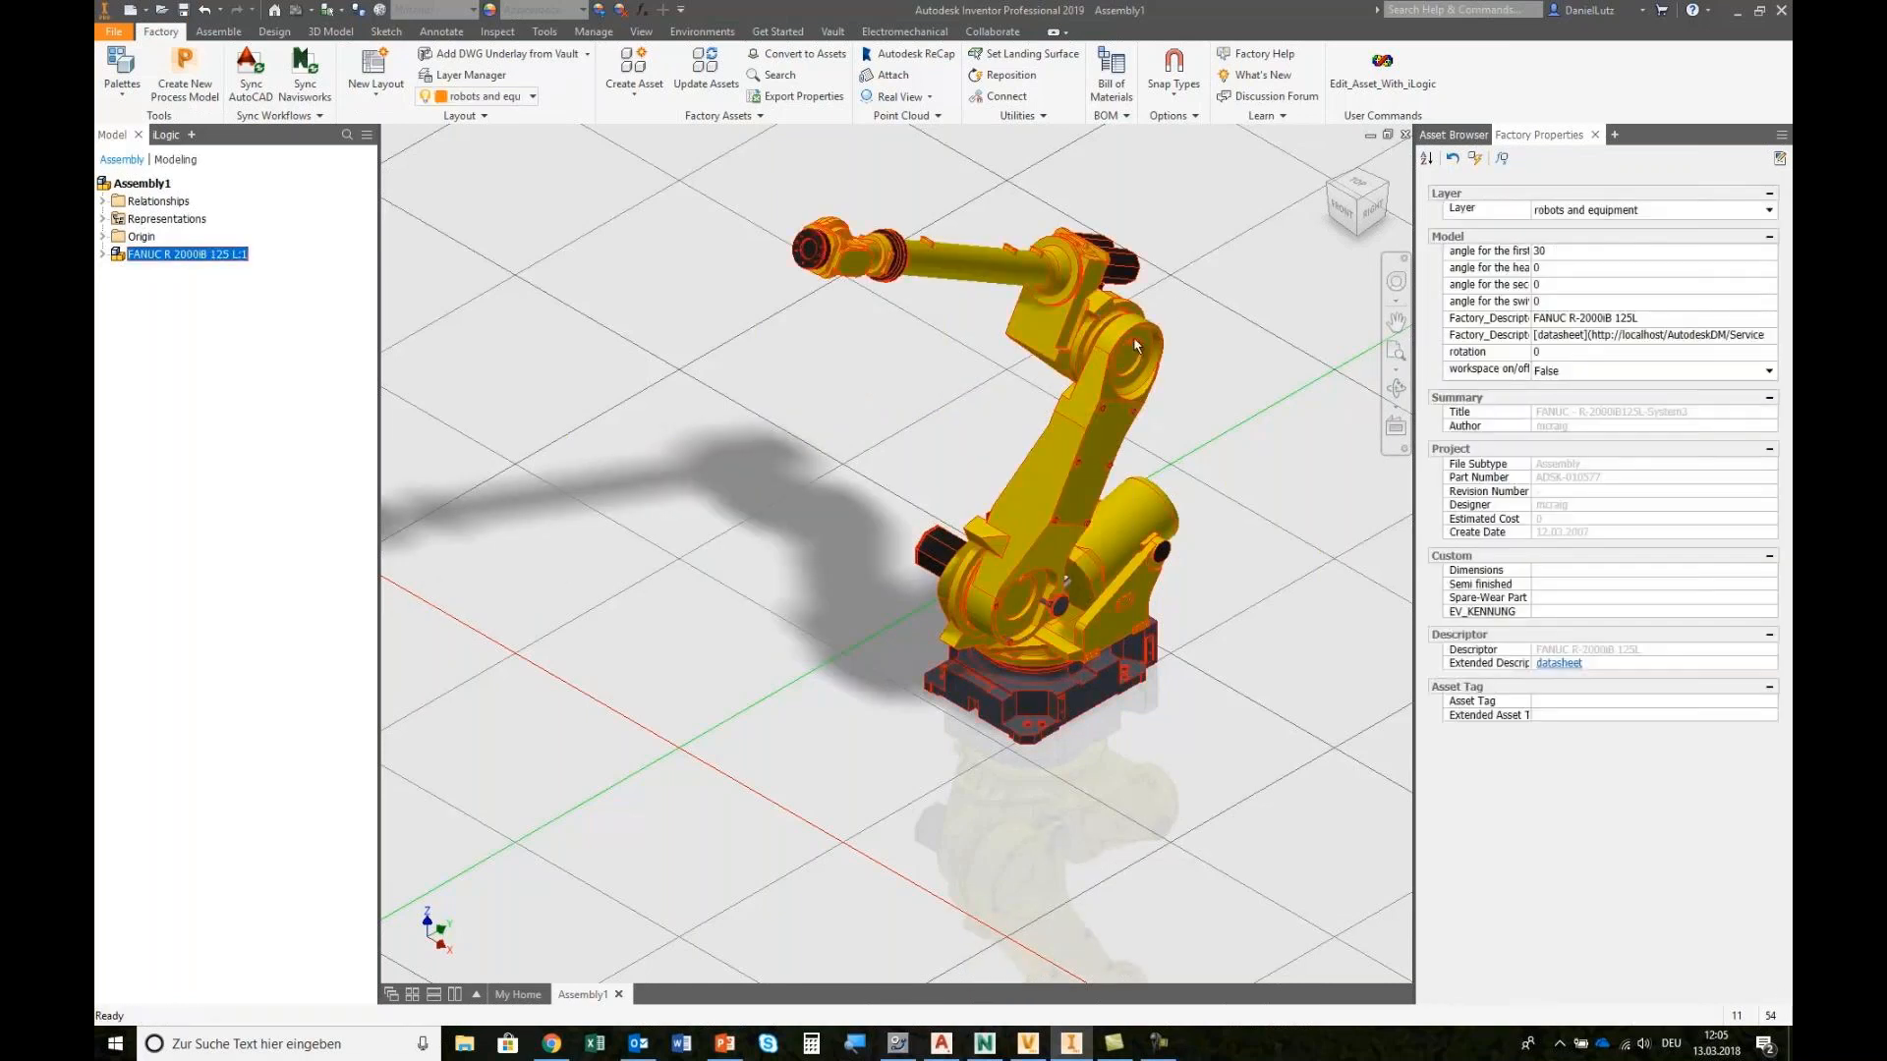
right_click(1134, 337)
mouse_move(1130, 868)
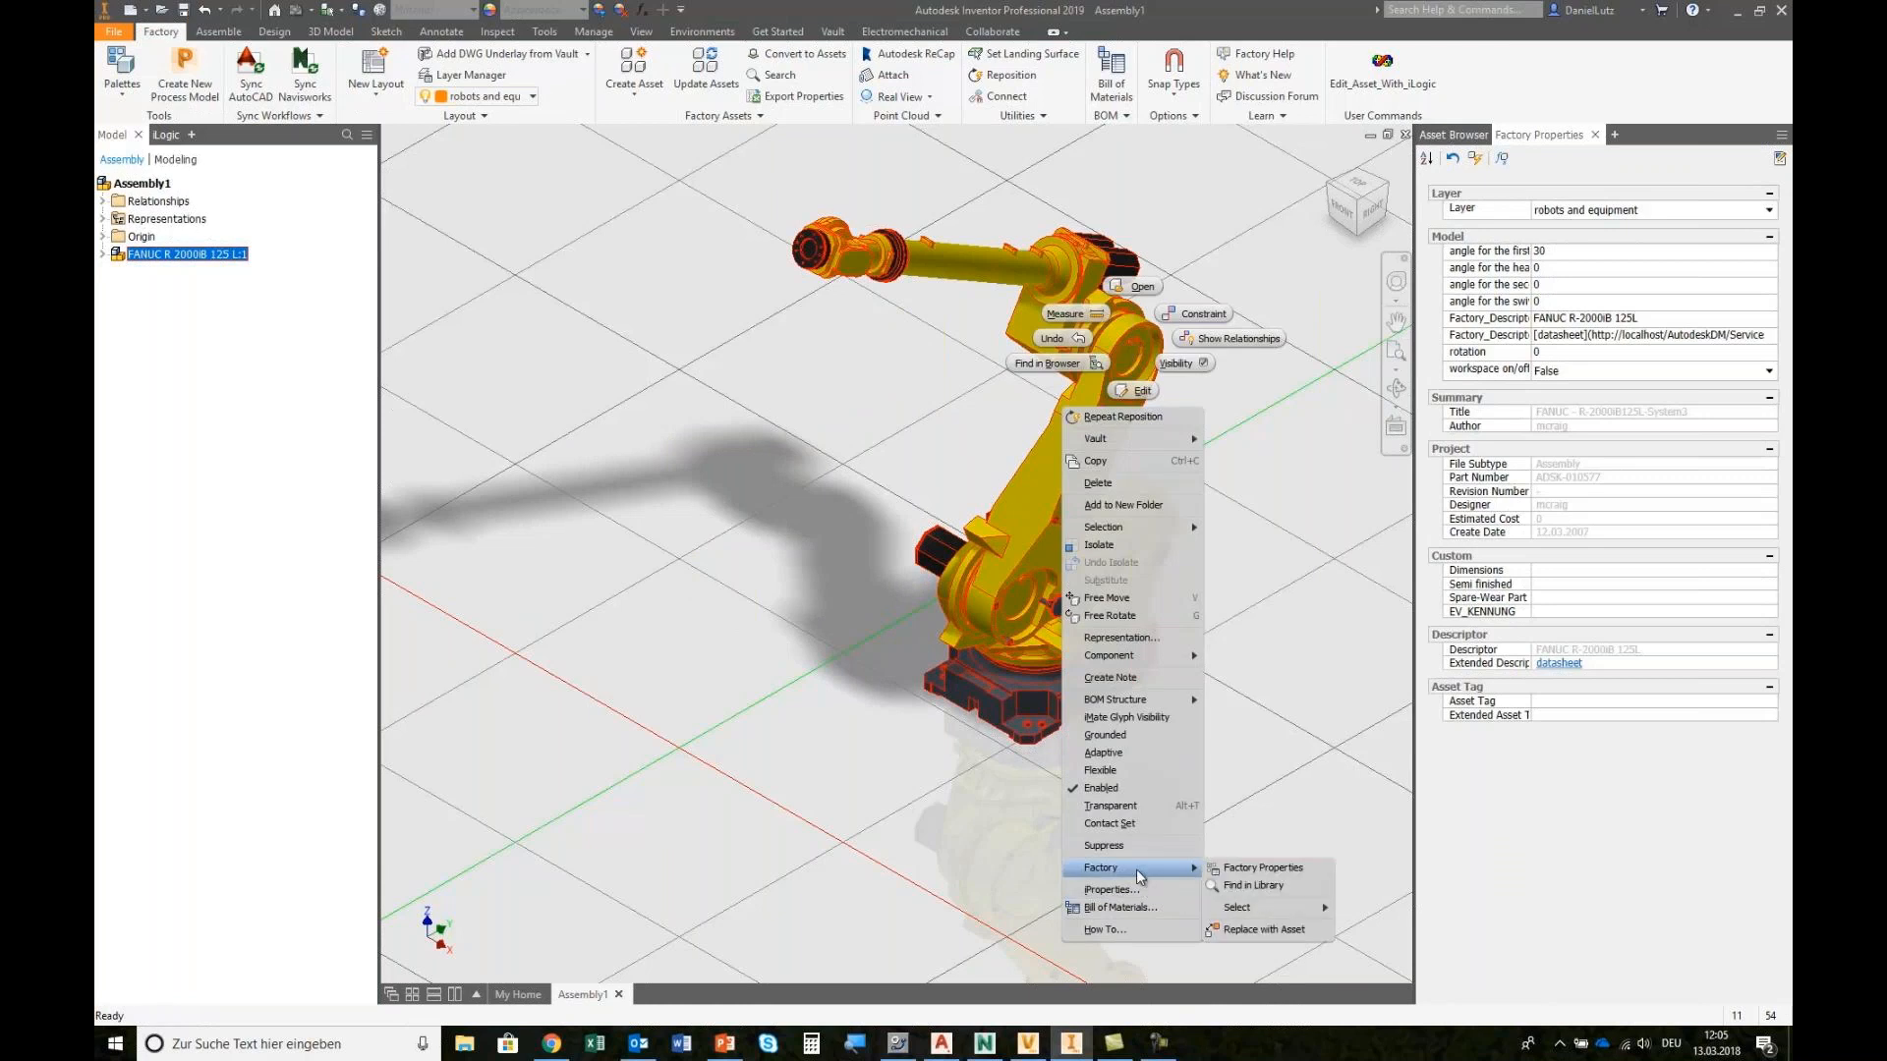
left_click(1269, 885)
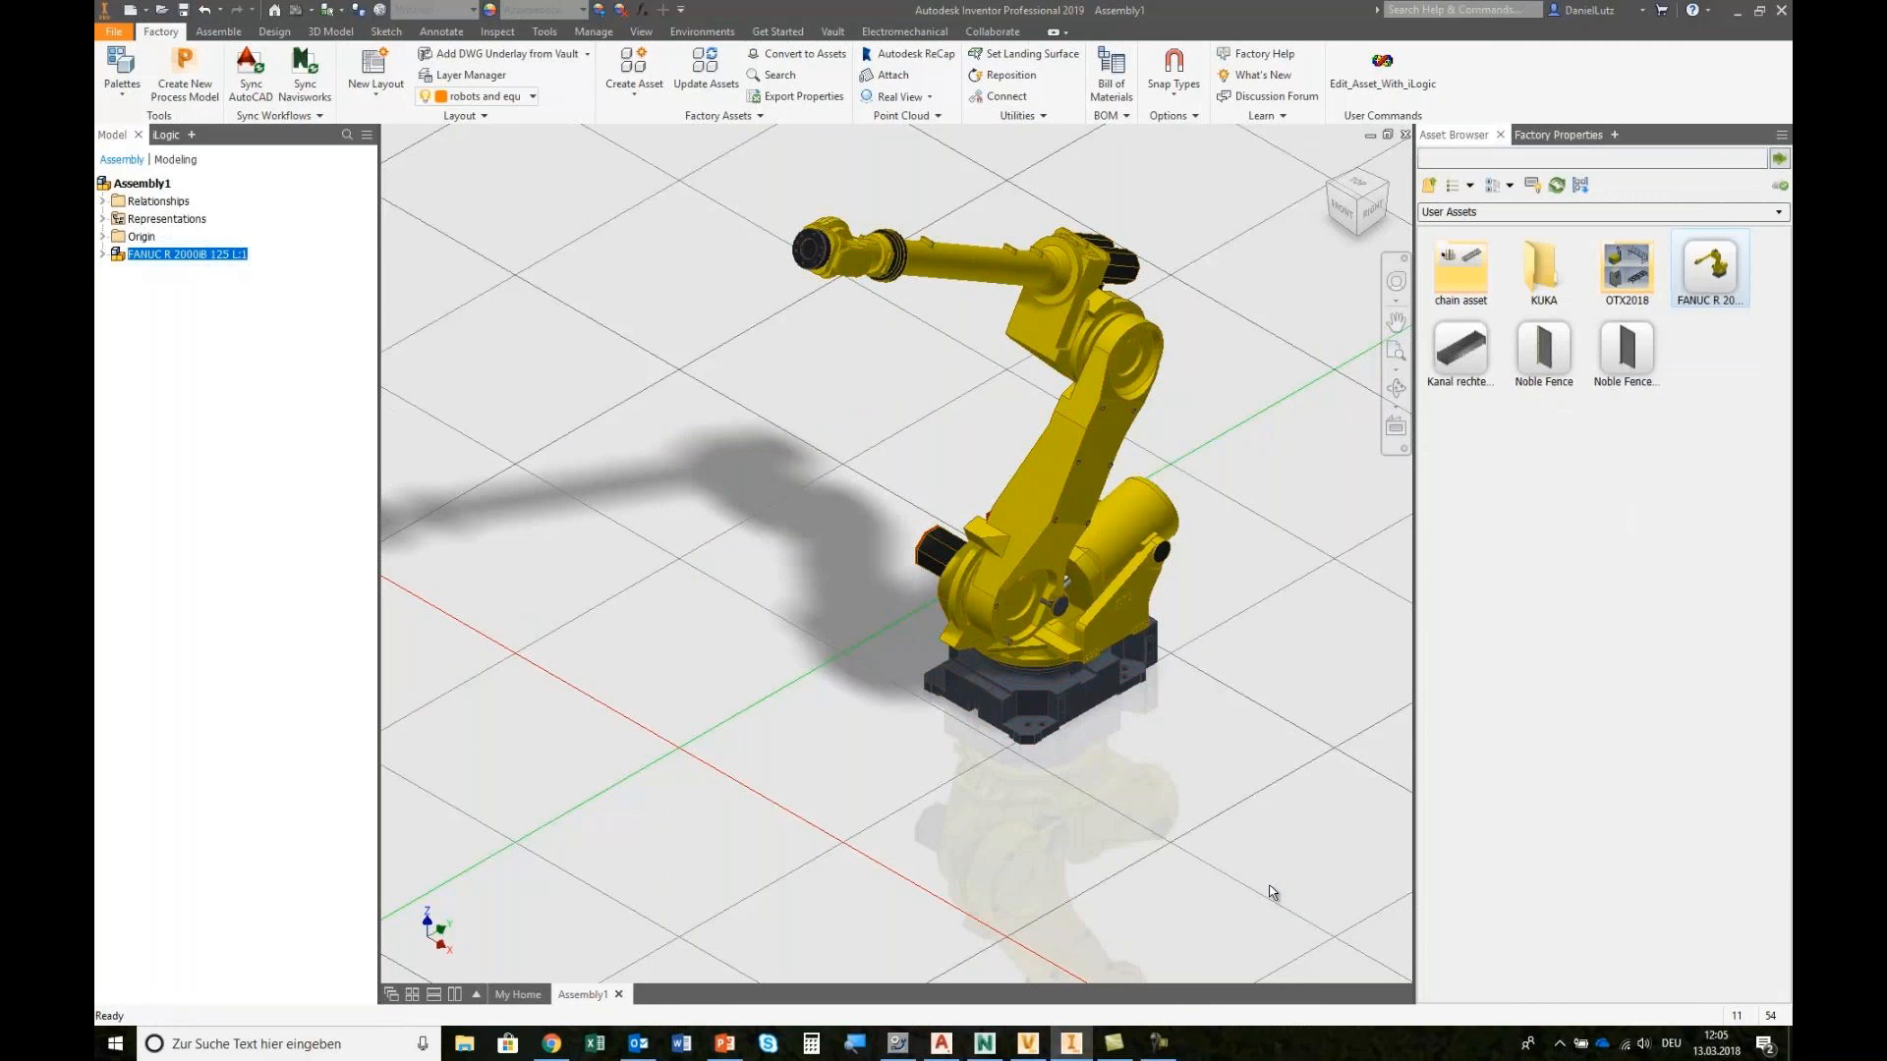
right_click(1726, 264)
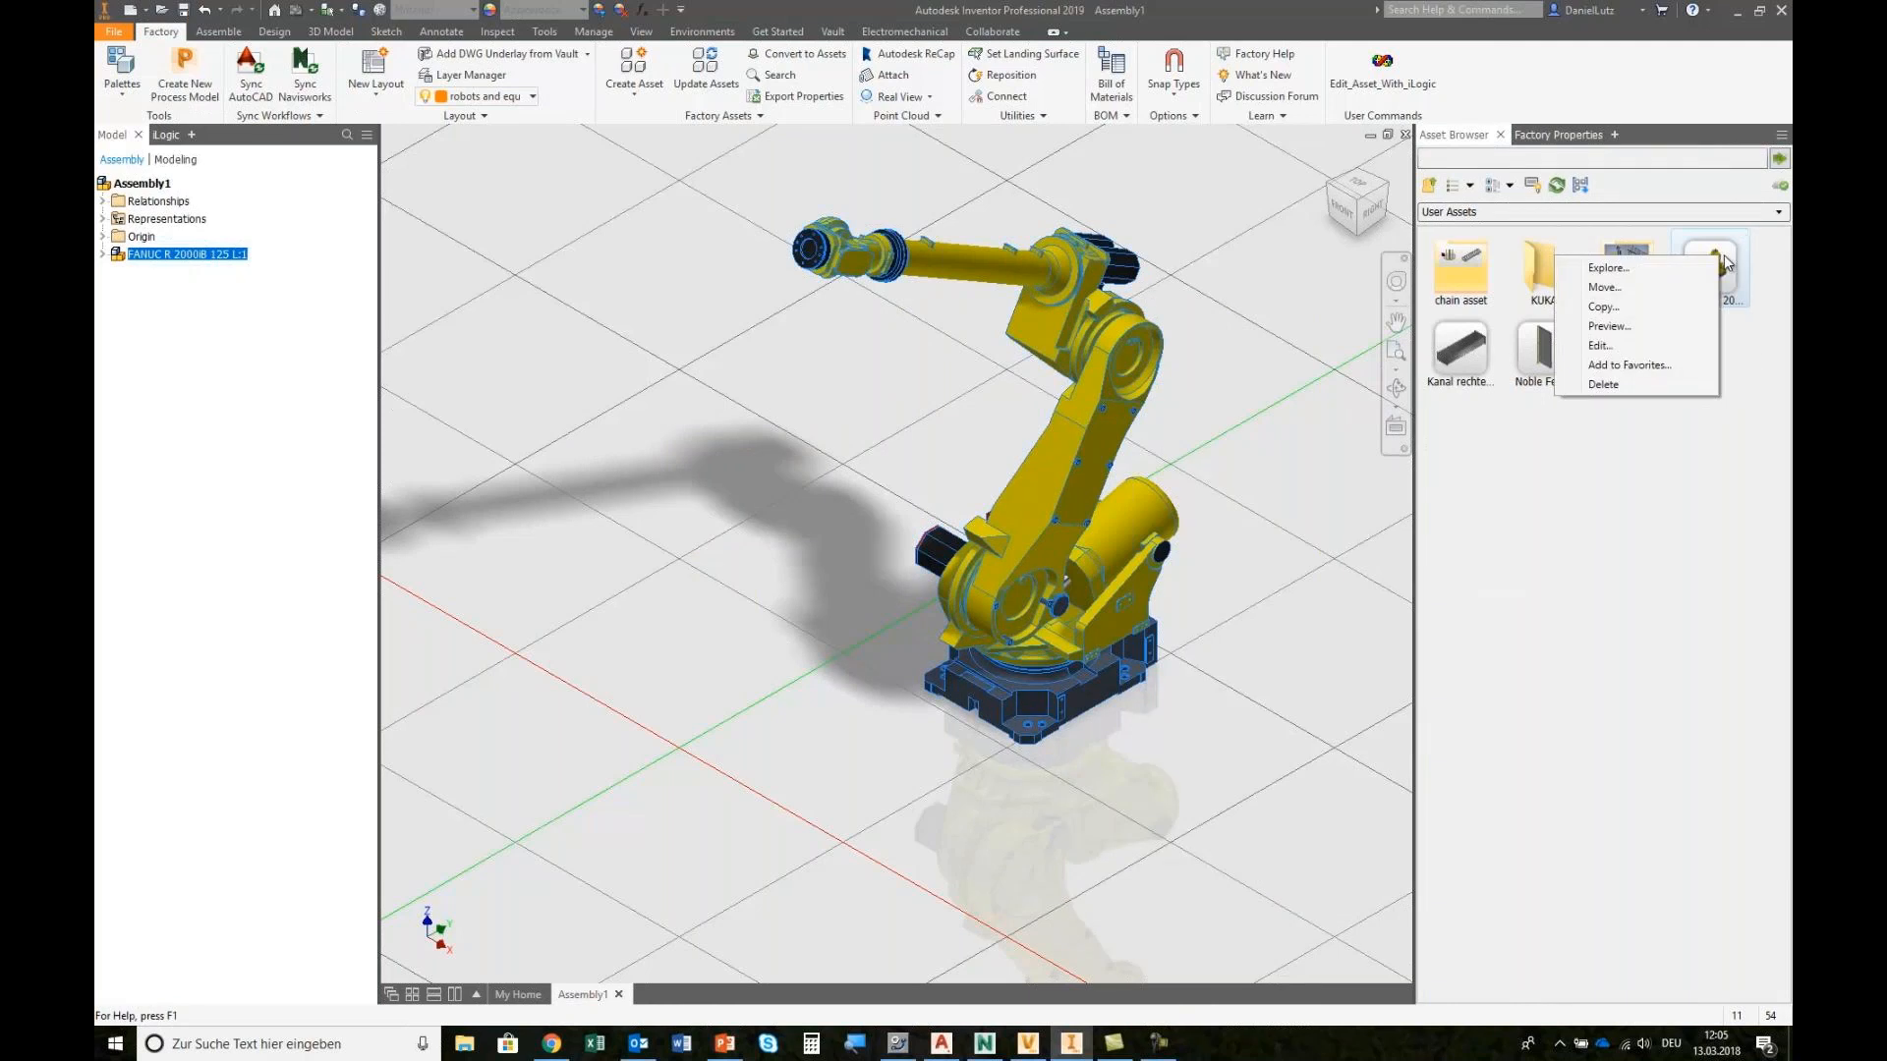
left_click(1602, 346)
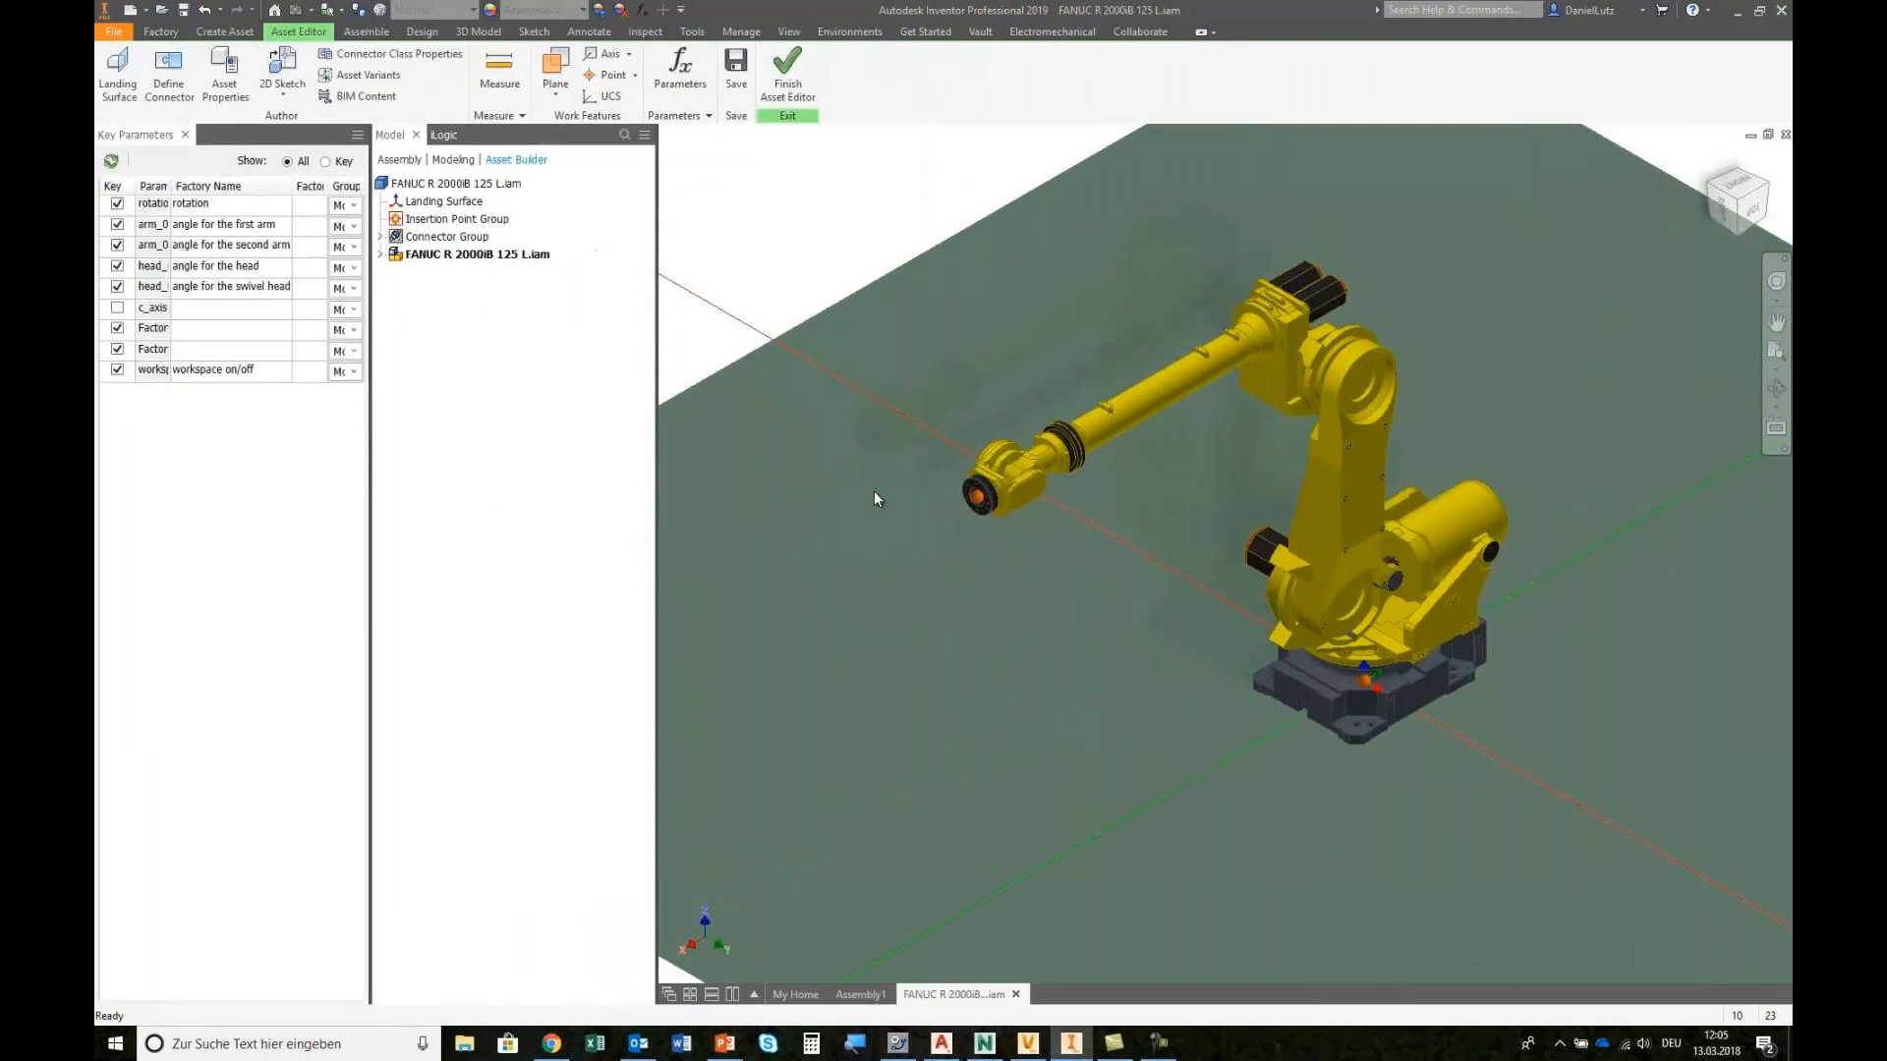
Step: Use the robot movements iLogic form to set the socket angle to 15 grad and the first arm angle to -10 deg
left_click(449, 138)
left_click(435, 158)
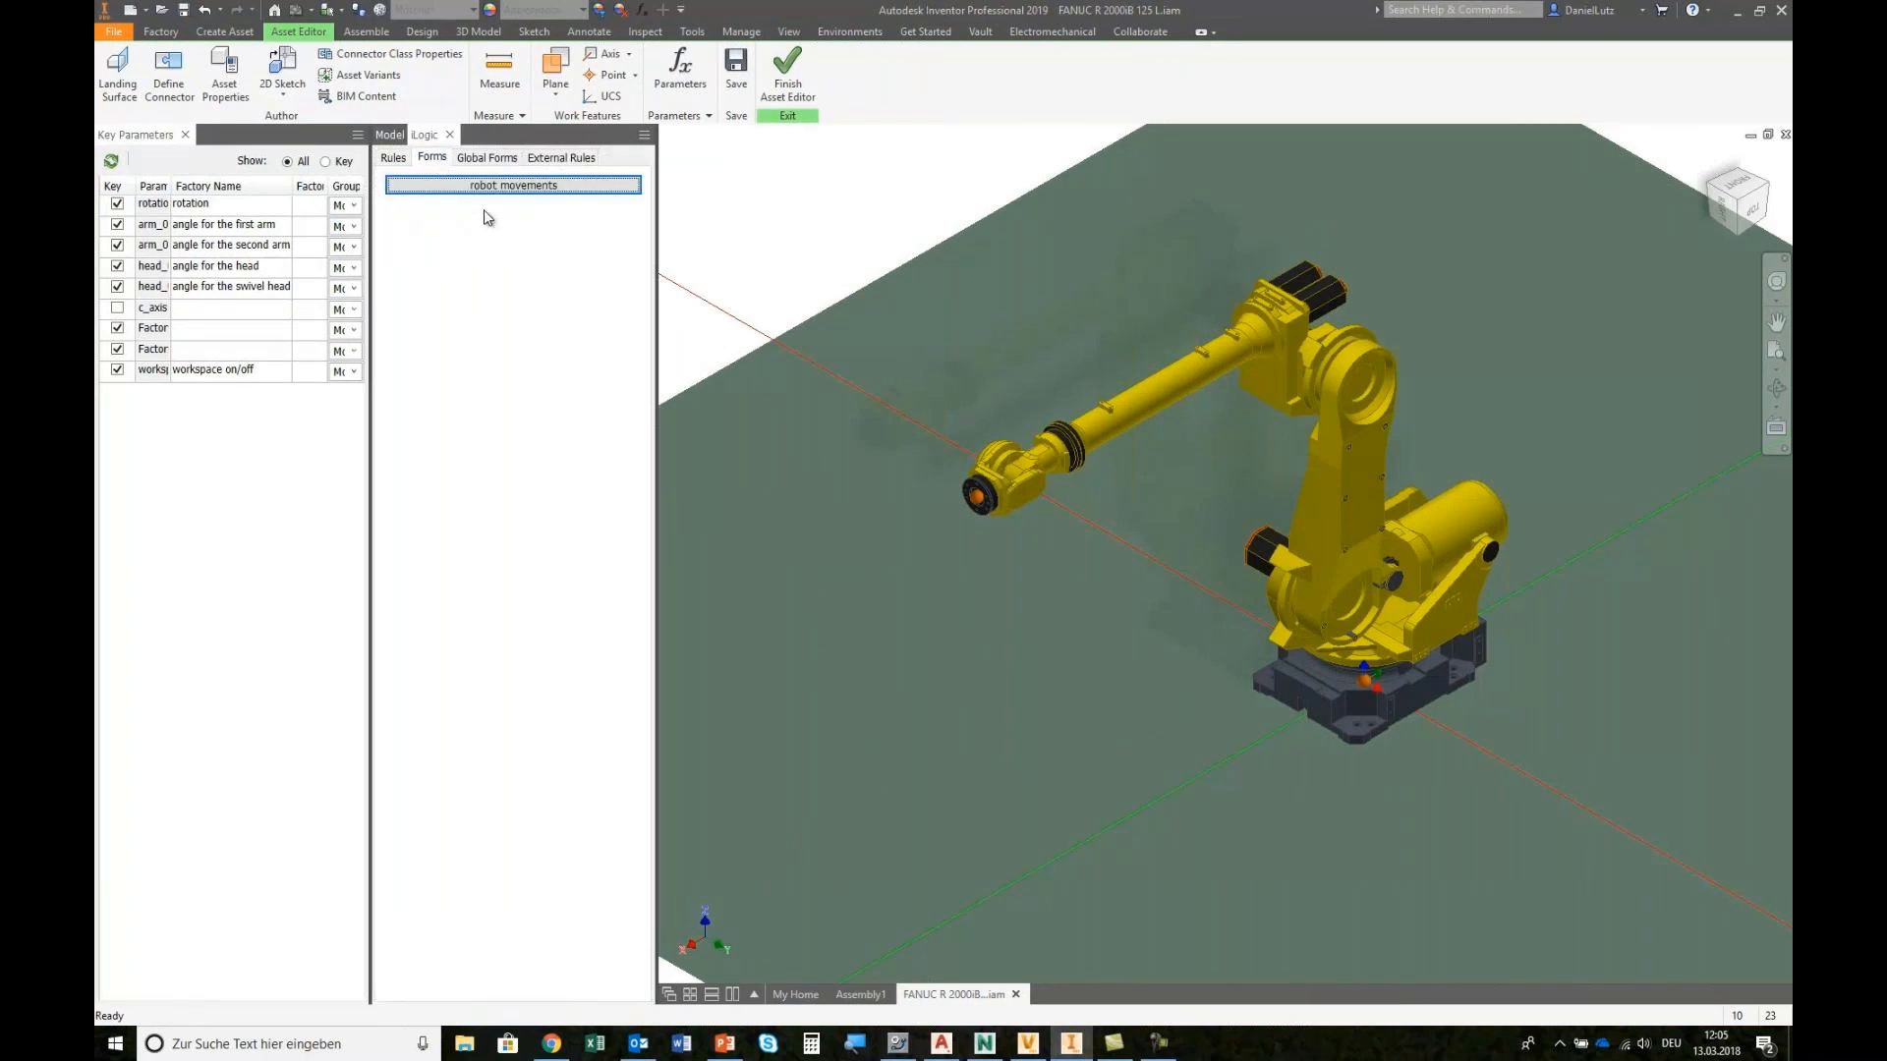
left_click(538, 189)
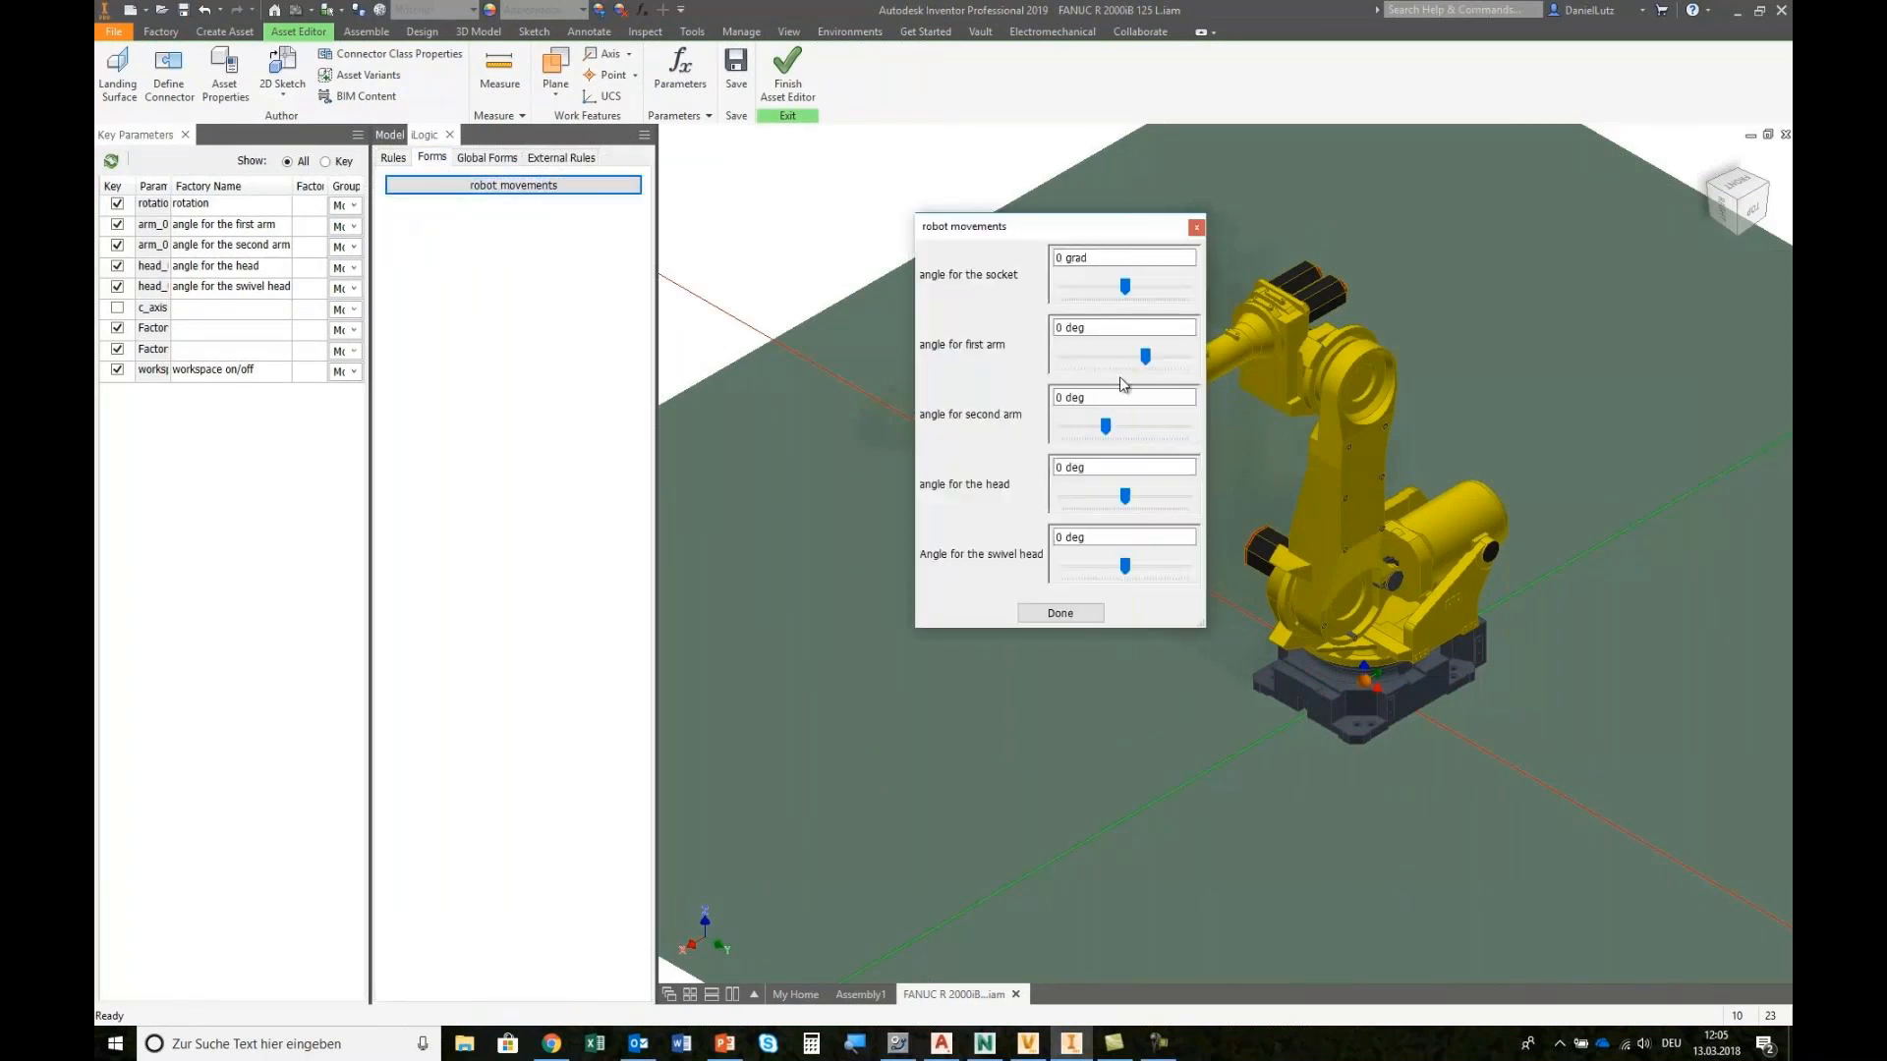
left_click_drag(1068, 229, 805, 198)
left_click_drag(852, 258, 867, 256)
left_click_drag(882, 327, 882, 332)
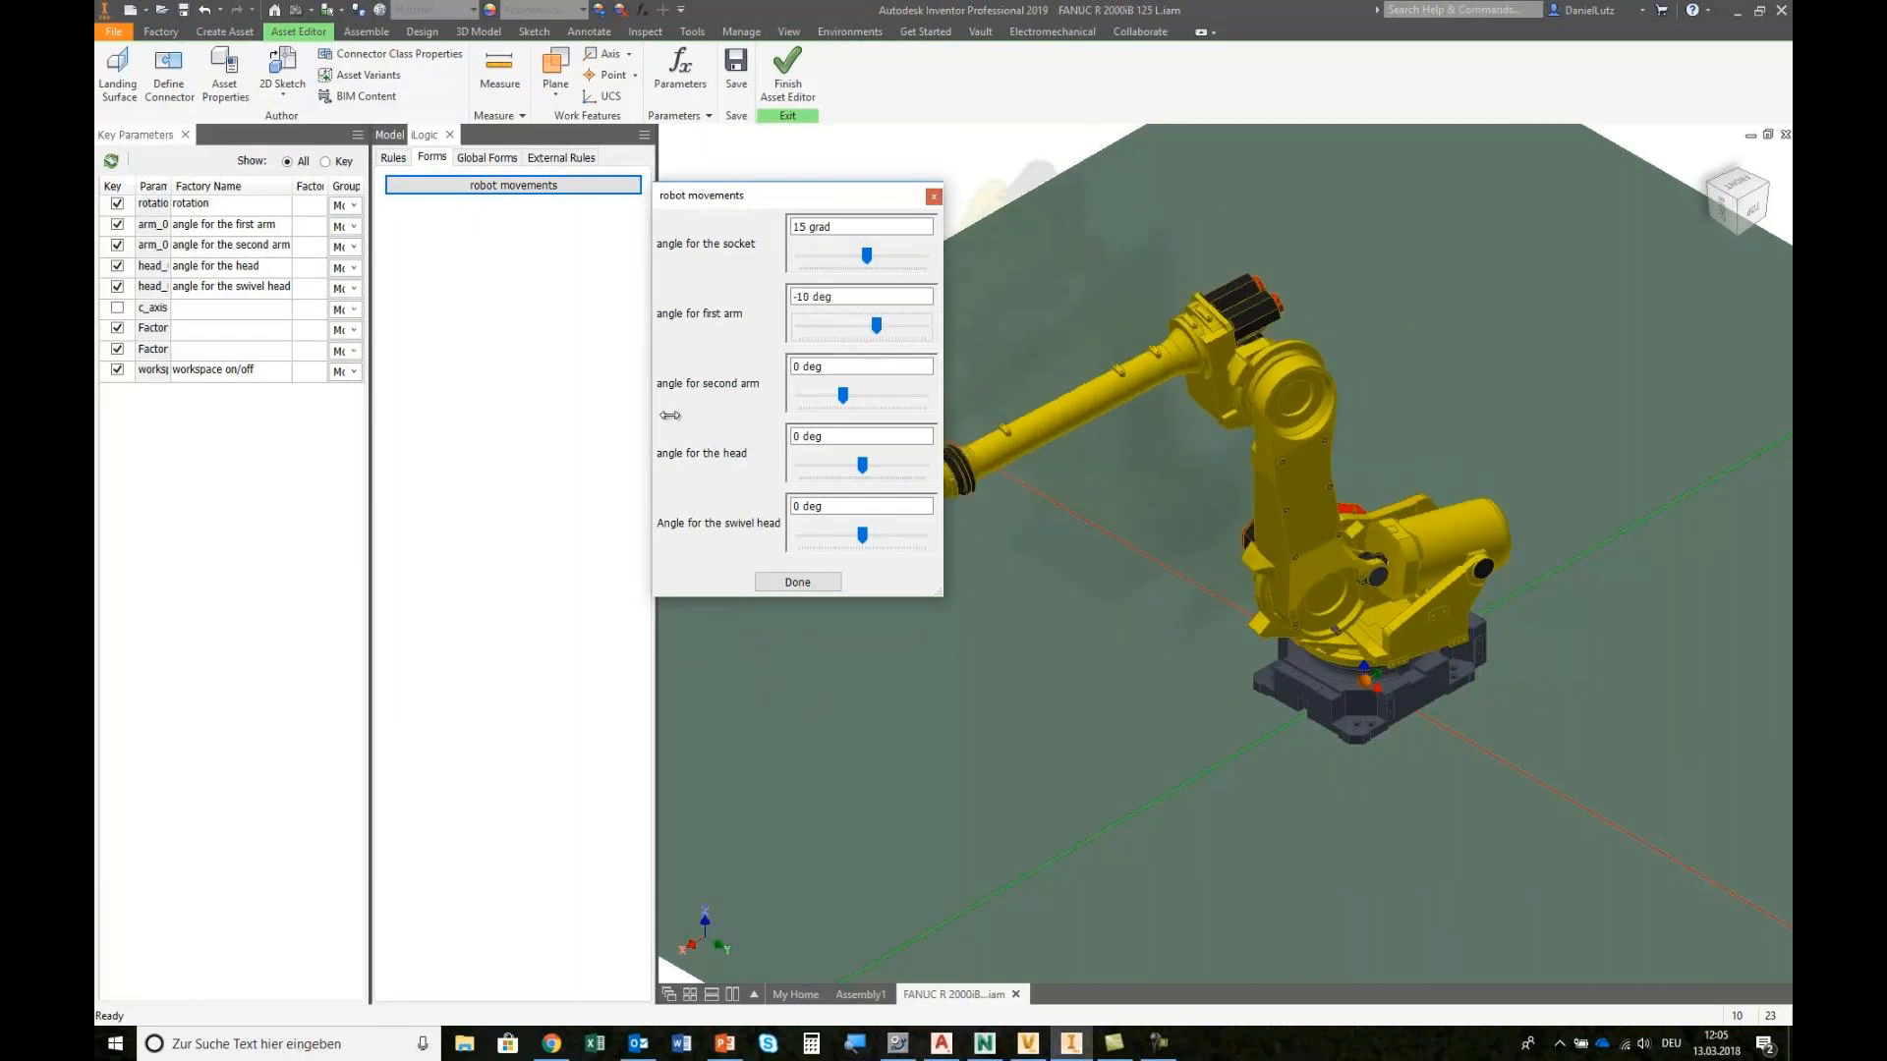
Step: Rename the robot movements iLogic form to FactoryDesignProperties and check that the renamed form opens
right_click(516, 187)
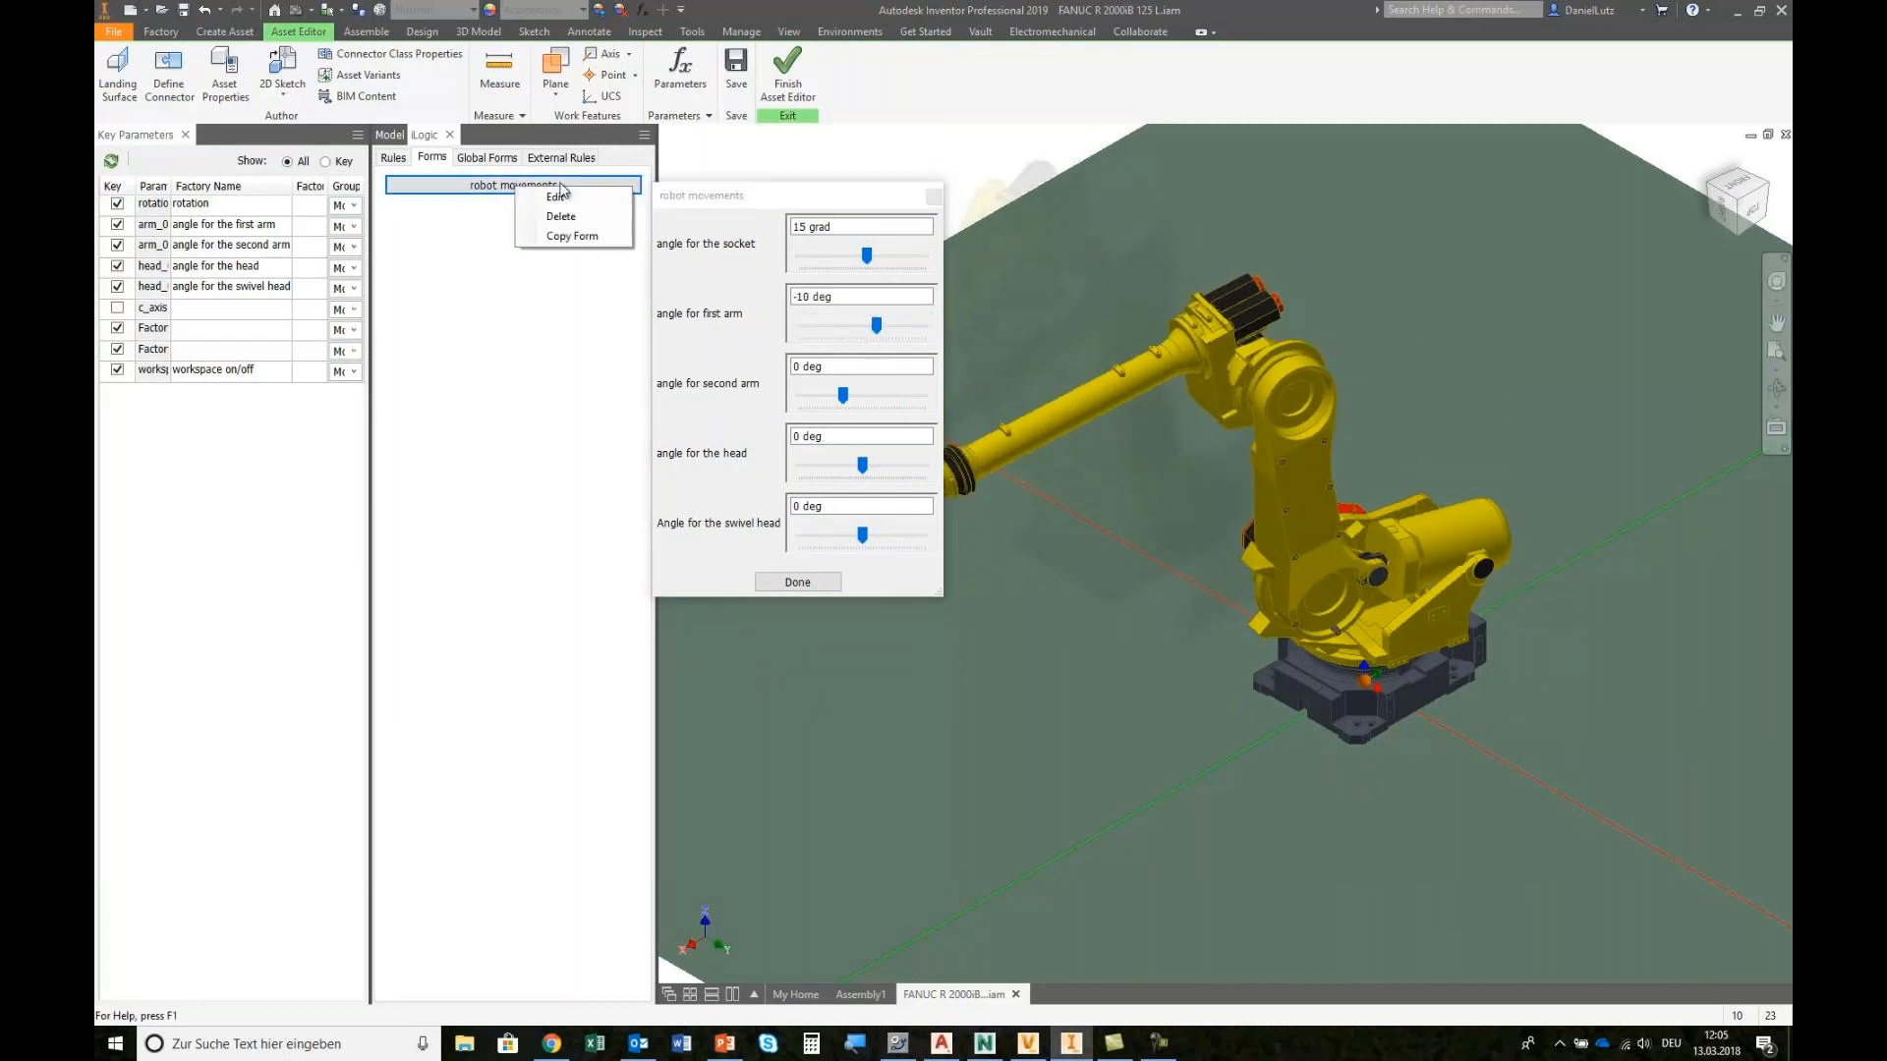
left_click(562, 198)
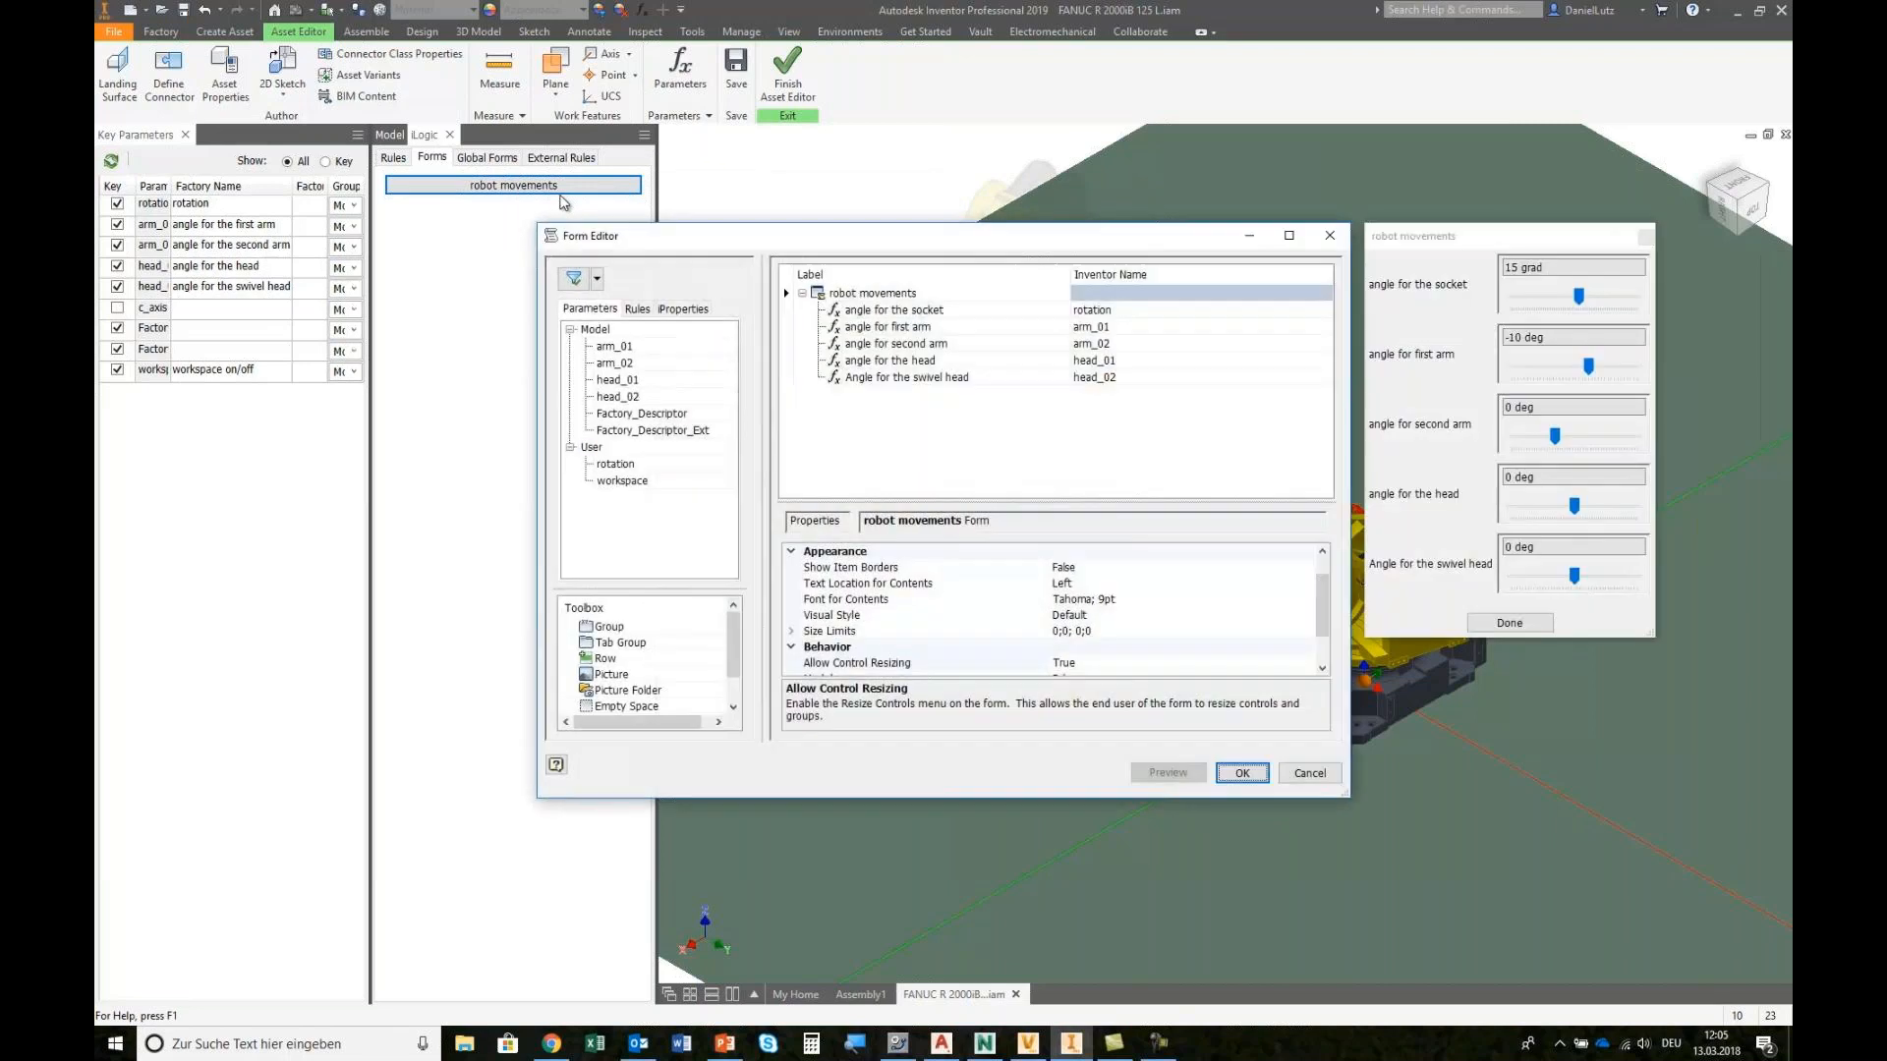
left_click(911, 294)
type("F")
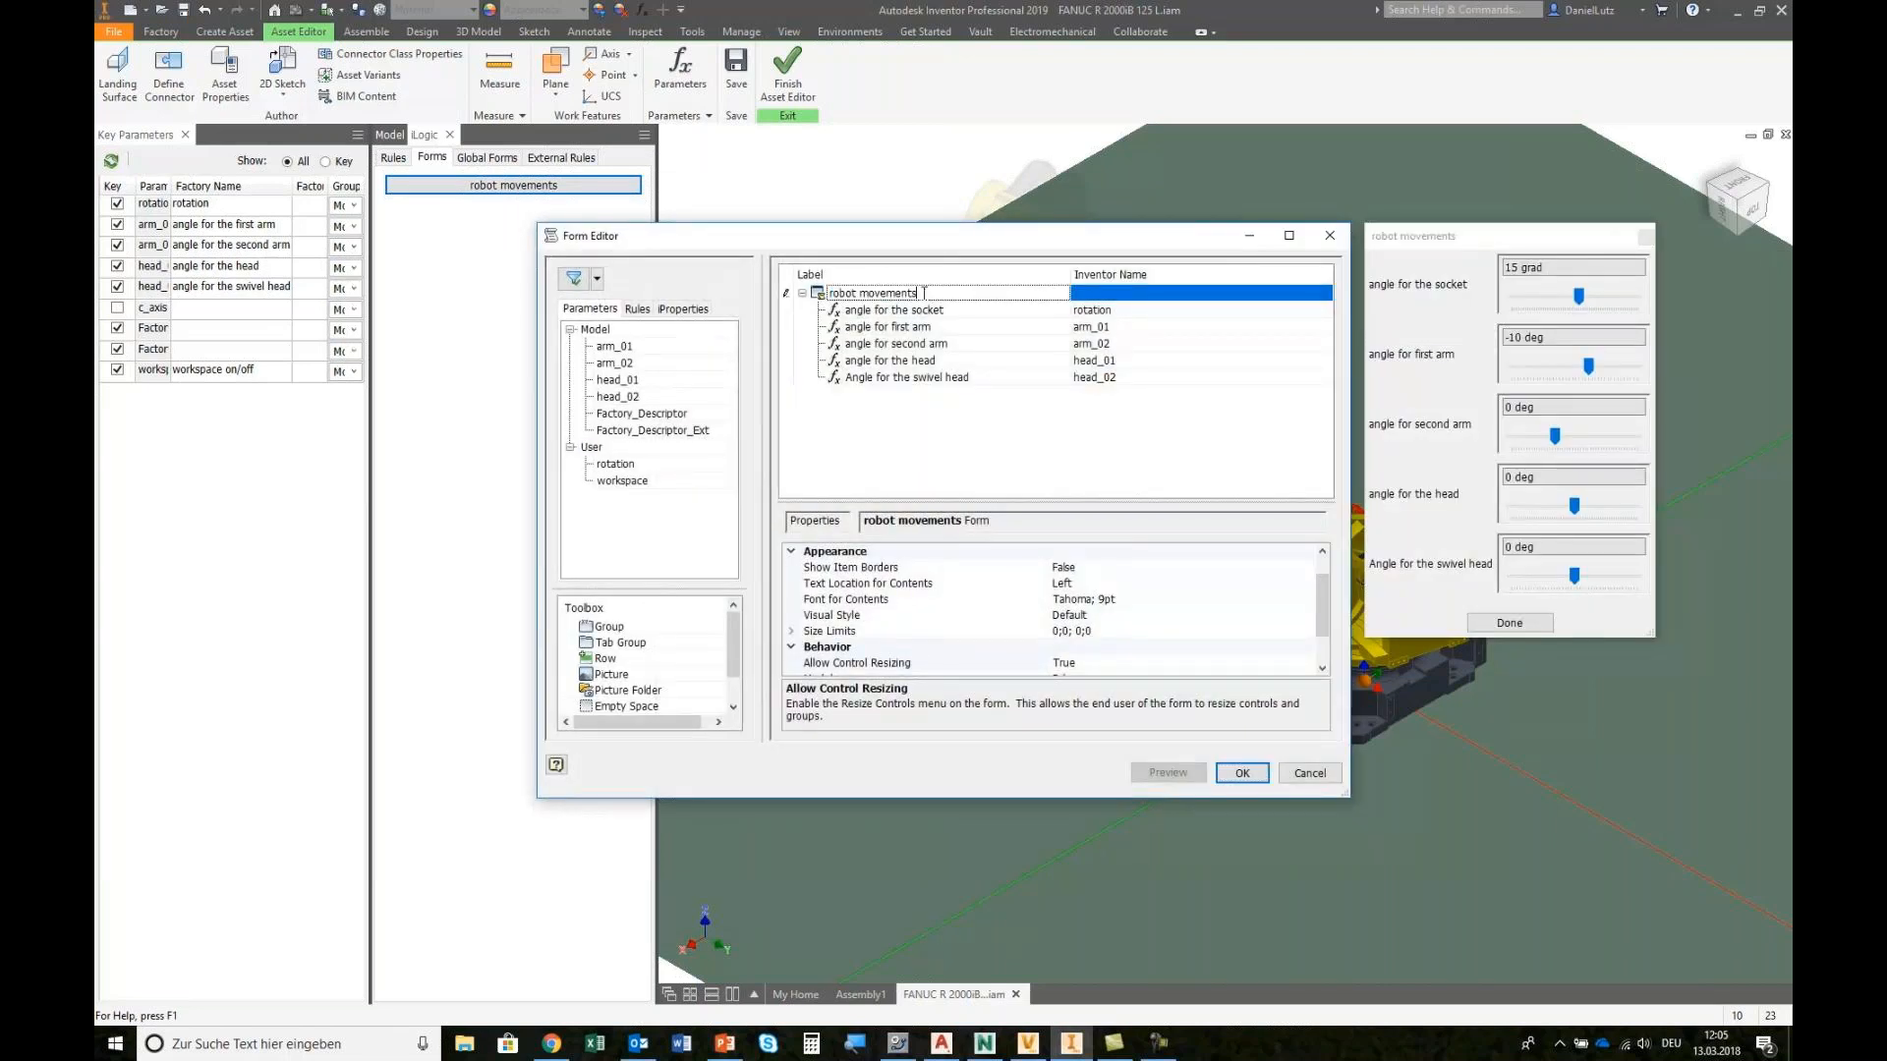
type("actoryDesignProperties")
left_click_drag(961, 297, 828, 295)
left_click(1242, 773)
left_click(535, 190)
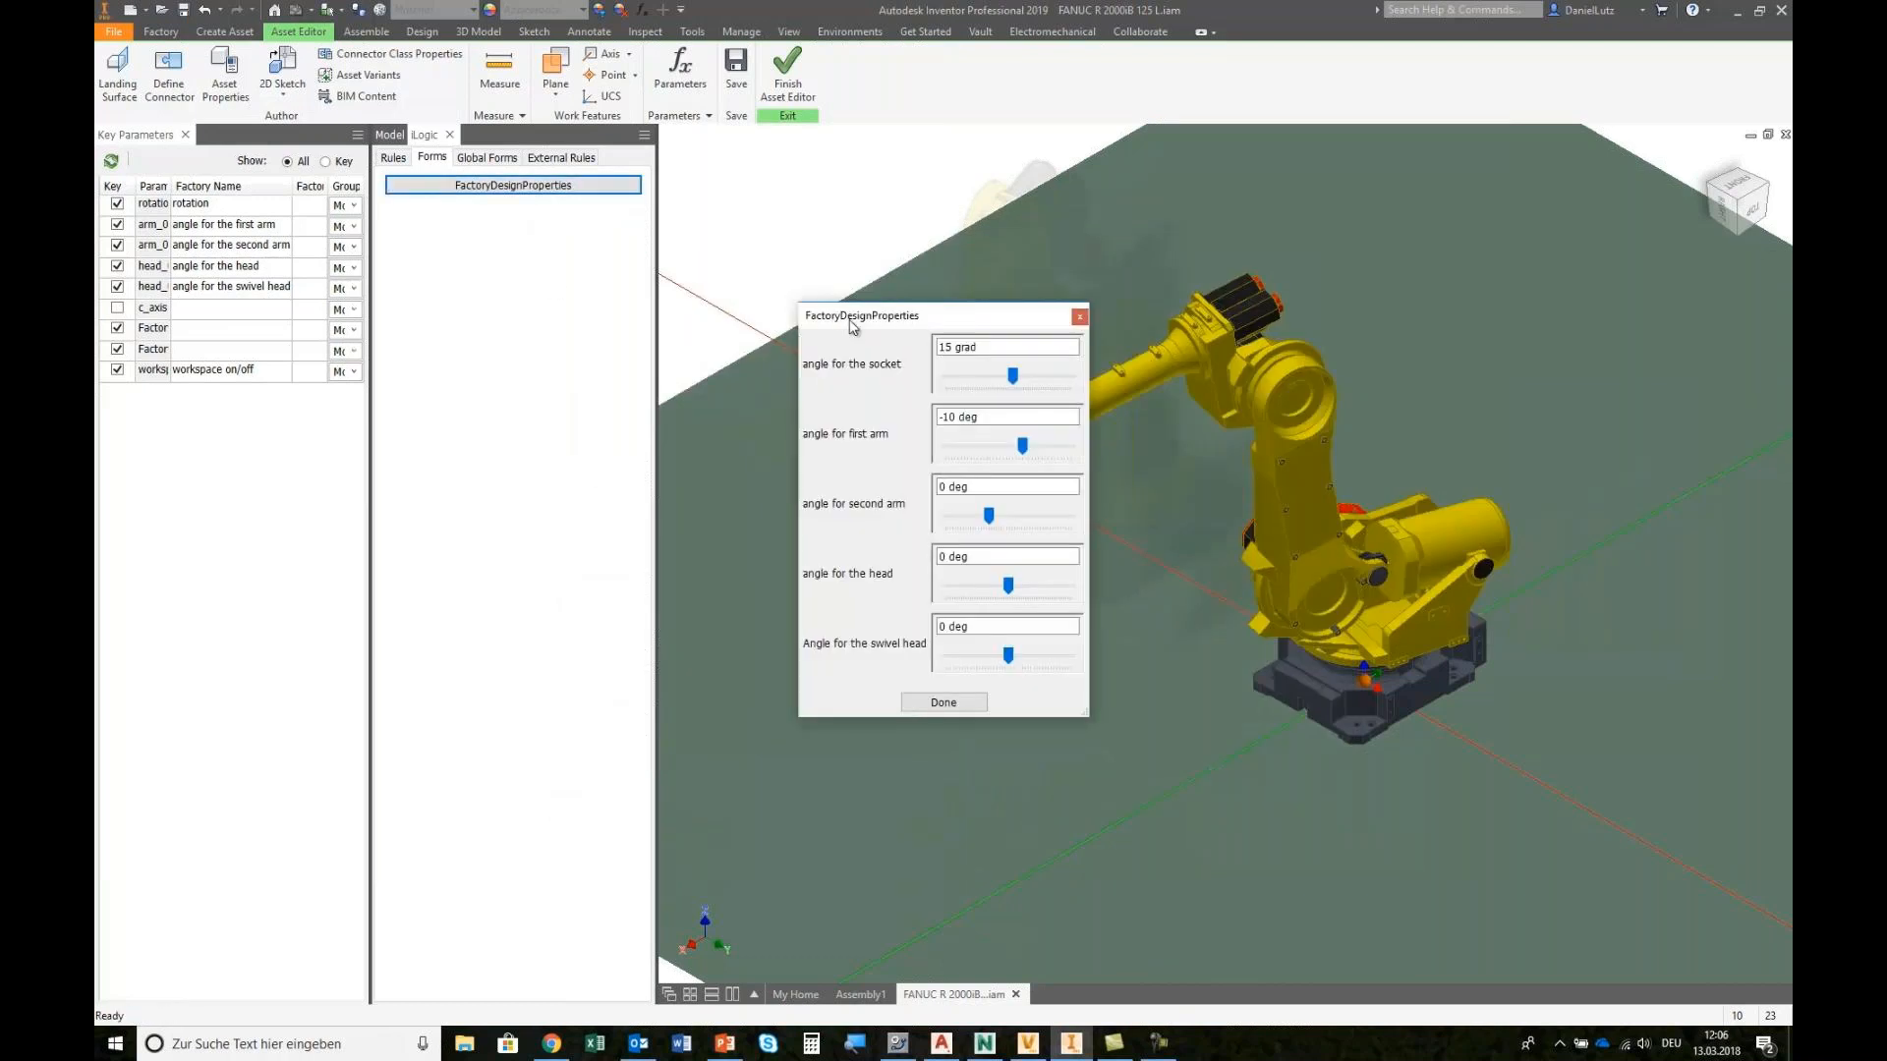
left_click(1079, 316)
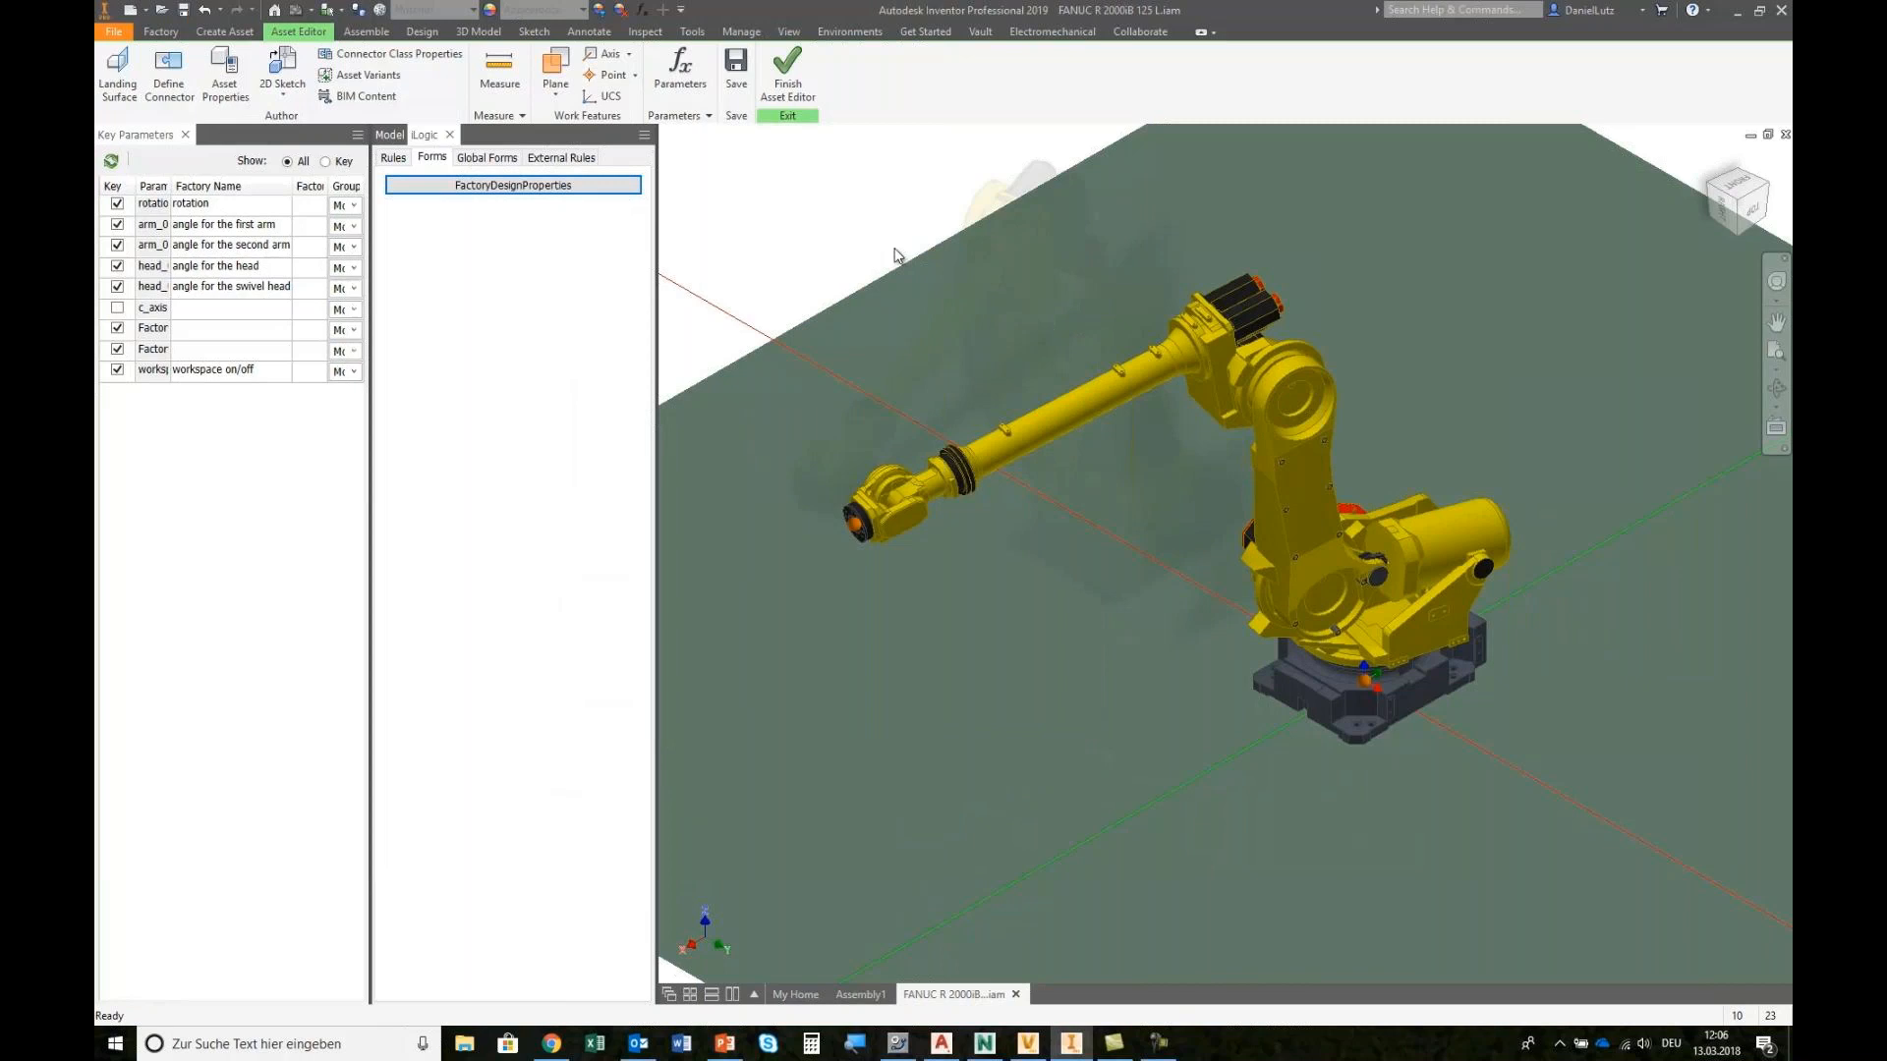
Step: Save the robot as a Standard asset in the current file format with 2D asset publishing and Navisworks model generation, then finish asset editing
left_click(736, 66)
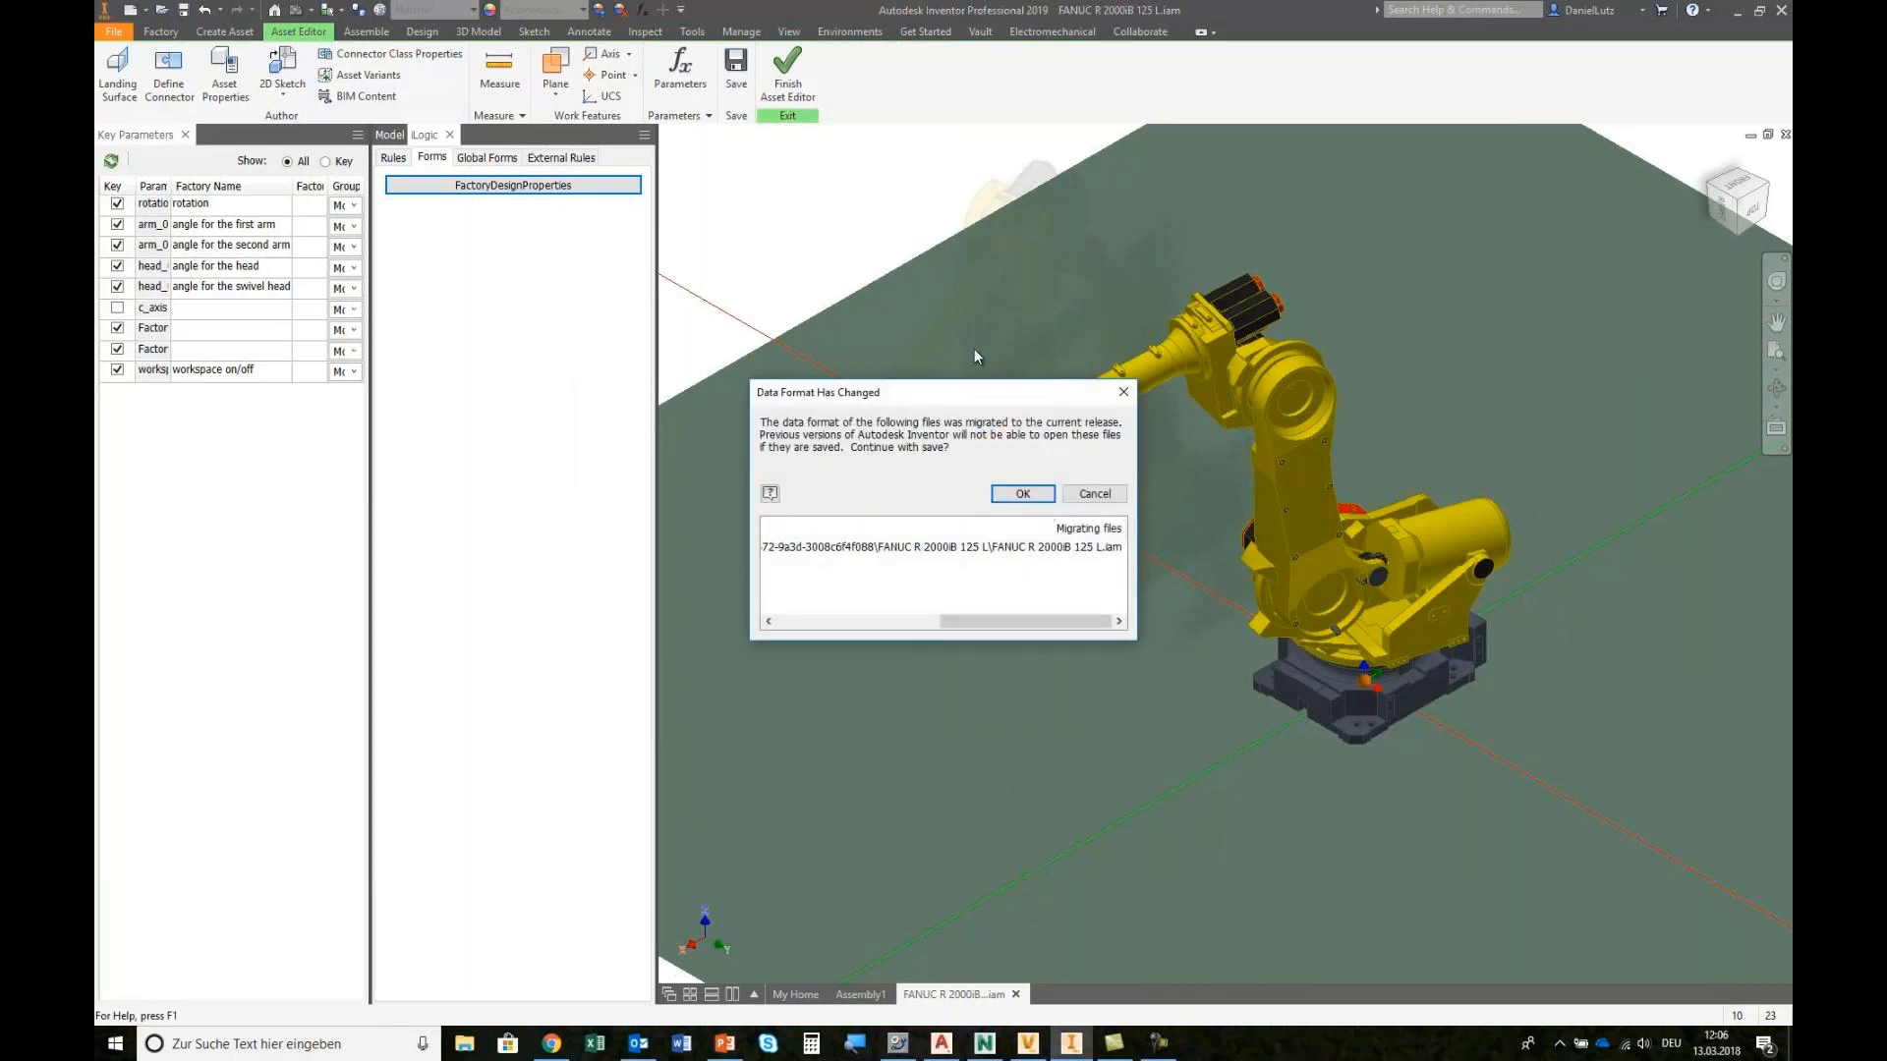
left_click(1025, 494)
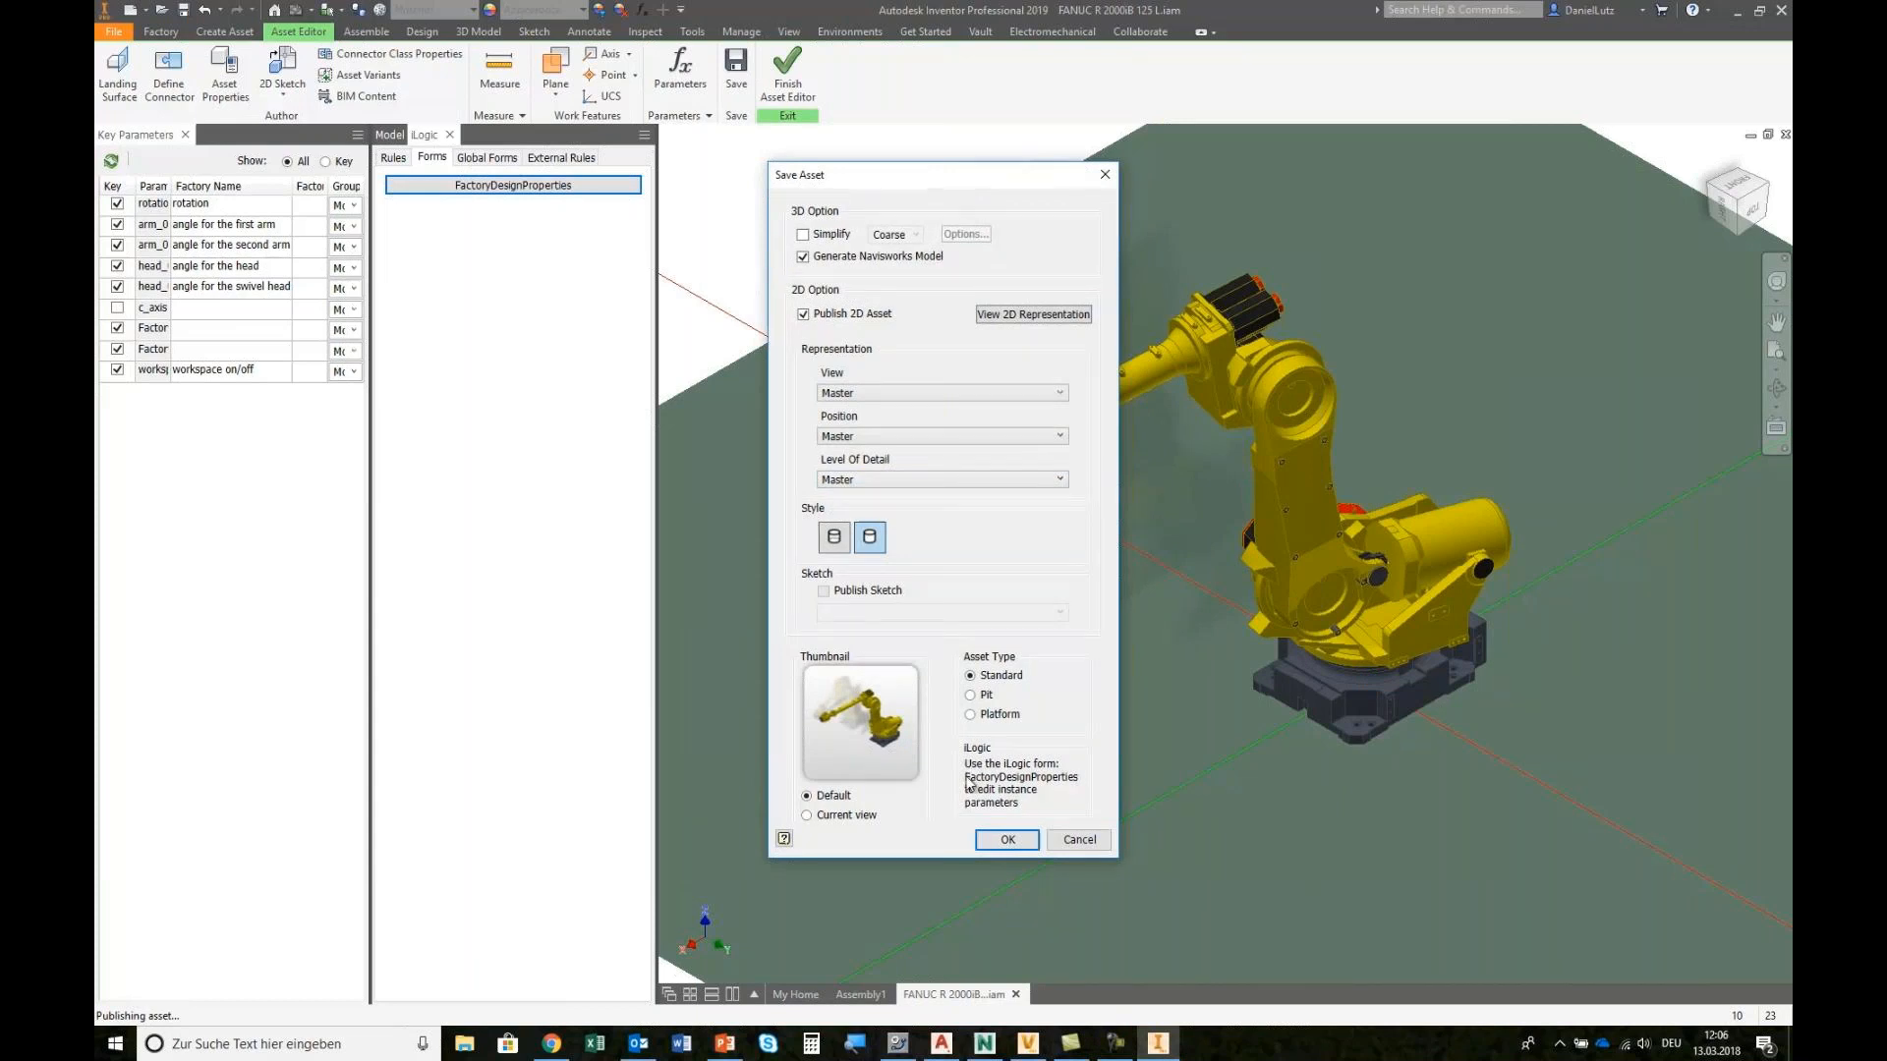
left_click(1012, 842)
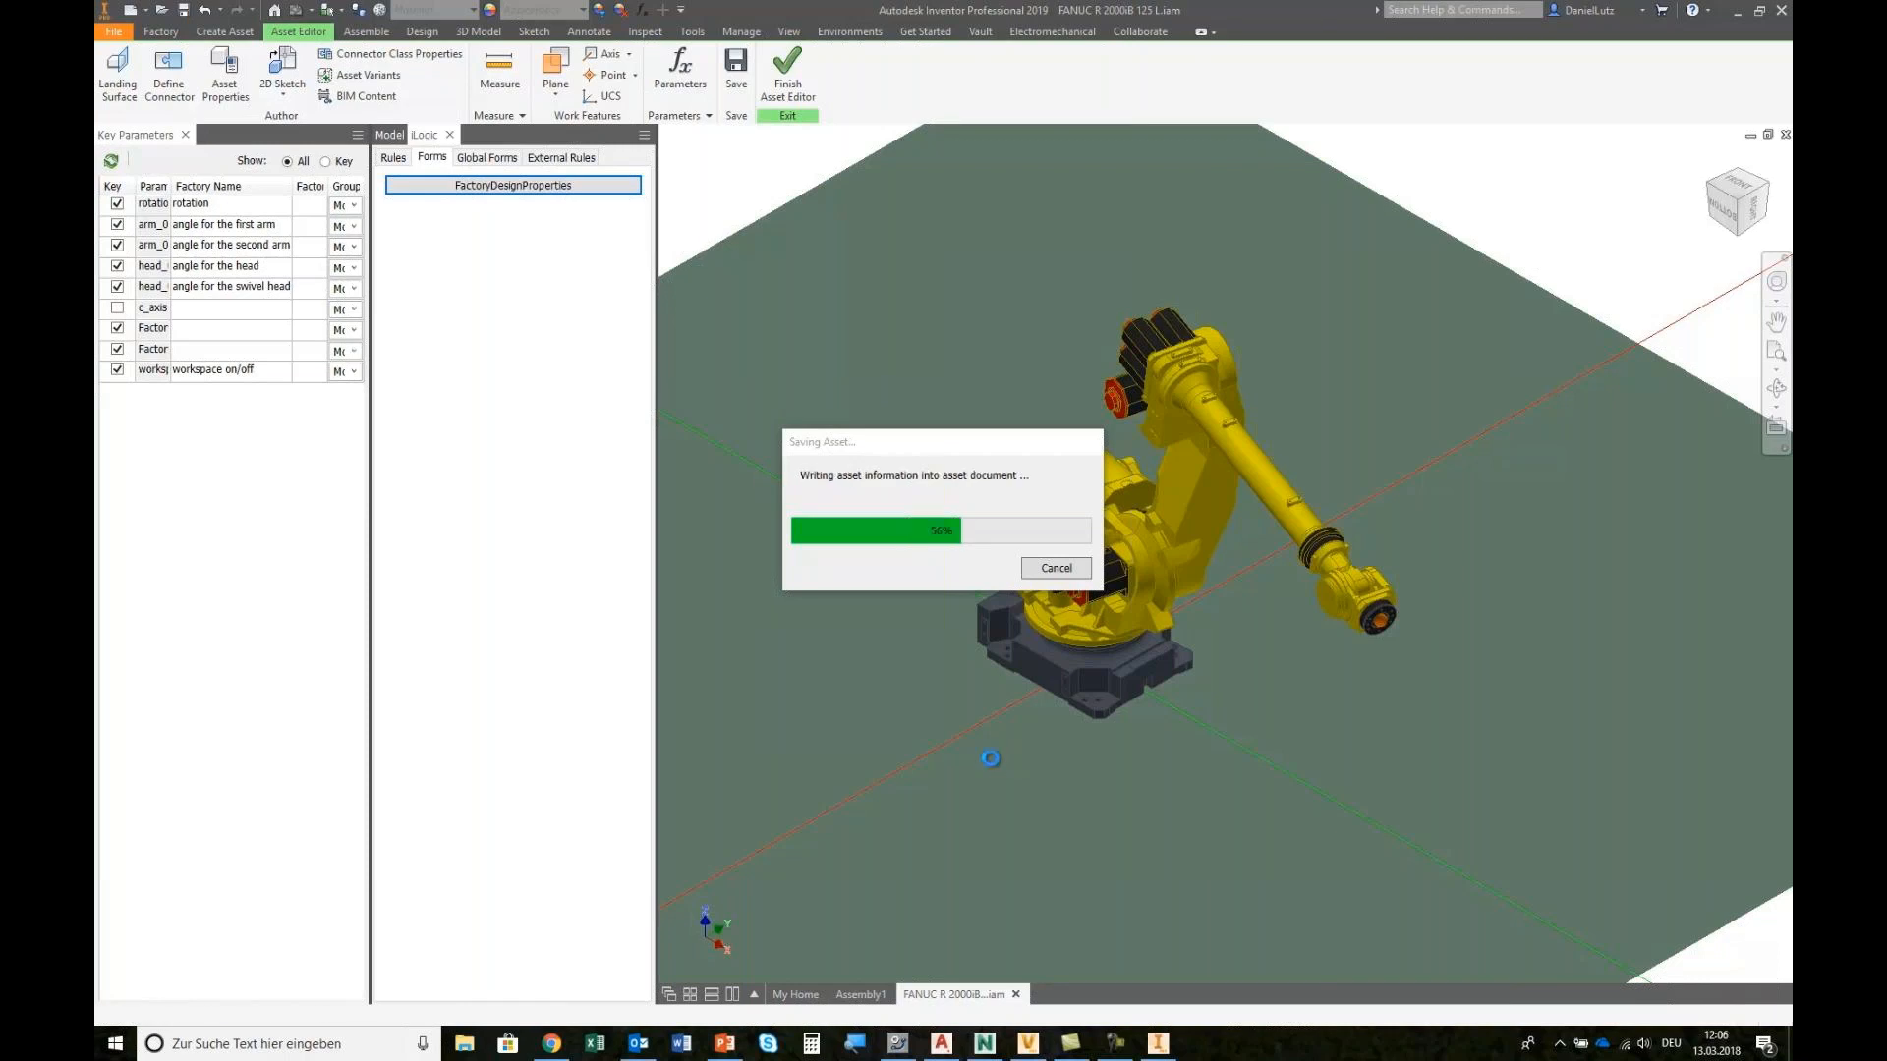
left_click(790, 77)
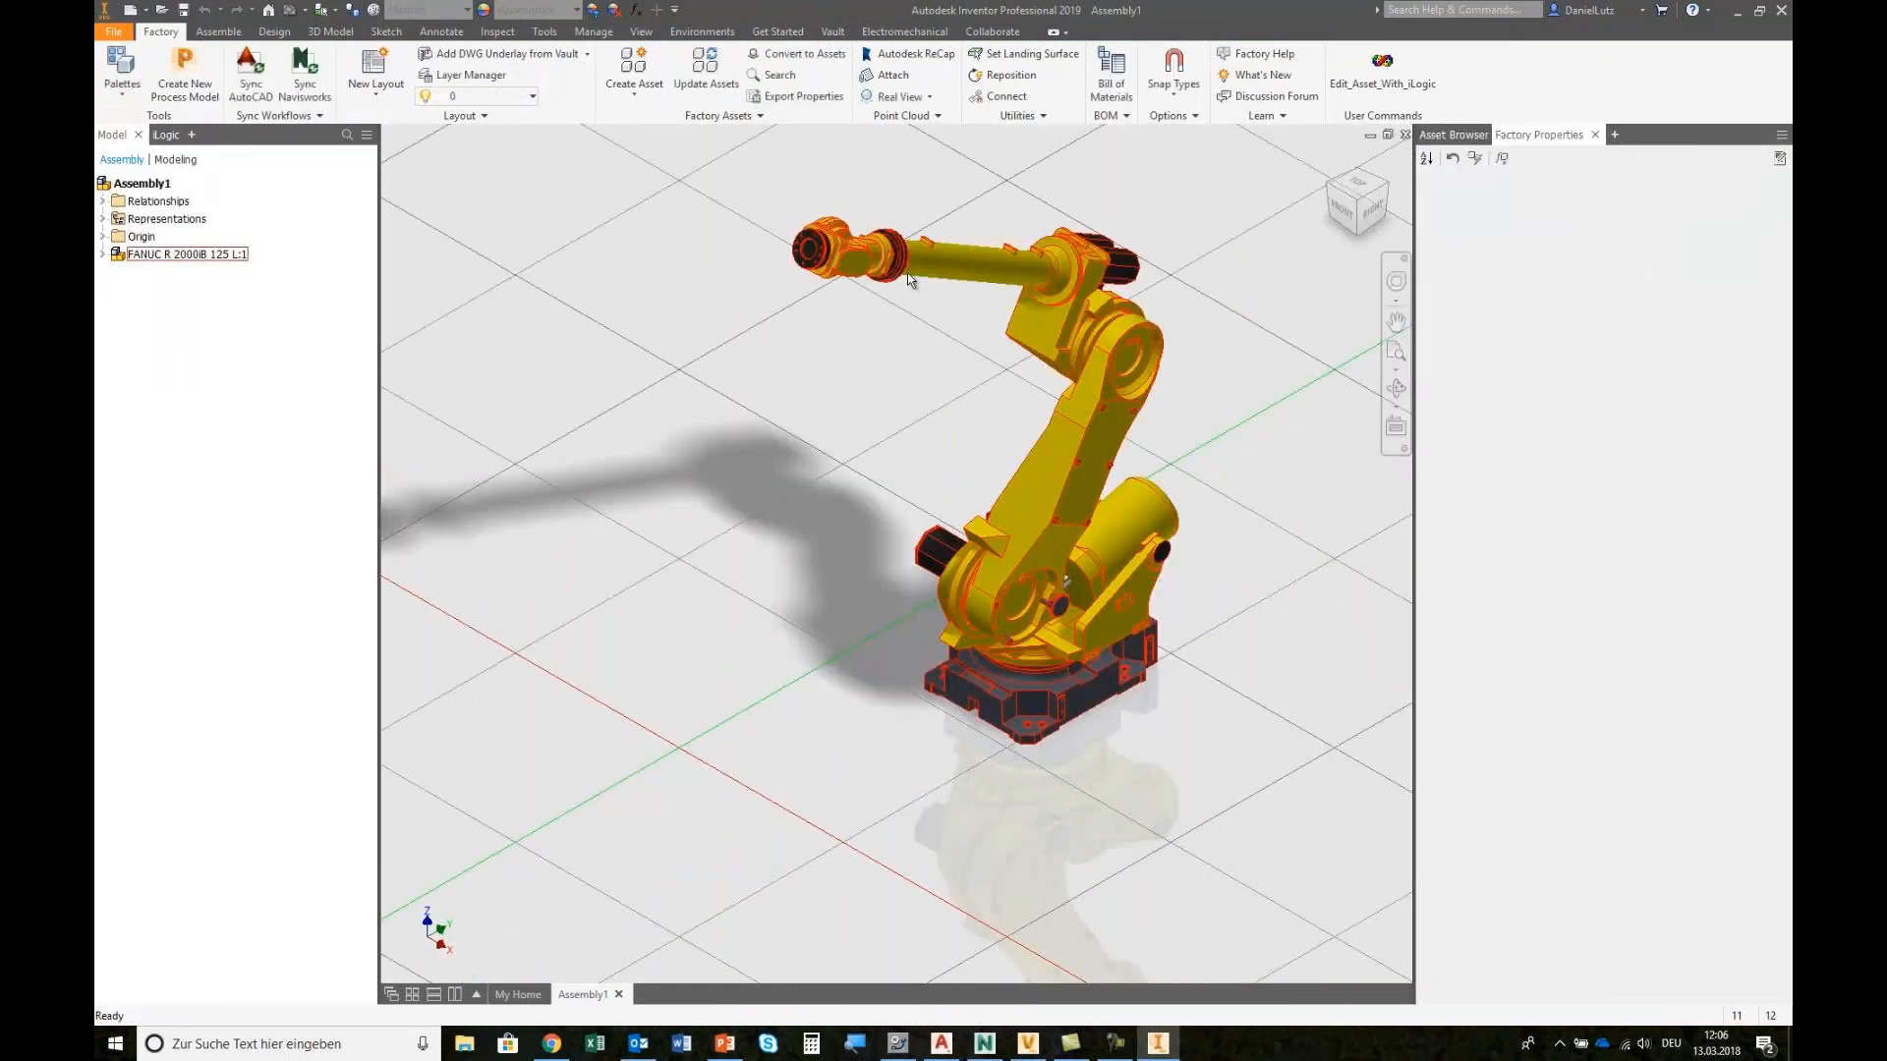
Step: Update the outdated FANUC R 2000iB 125 L asset in Assembly1, including assets in sub-layouts
left_click(722, 75)
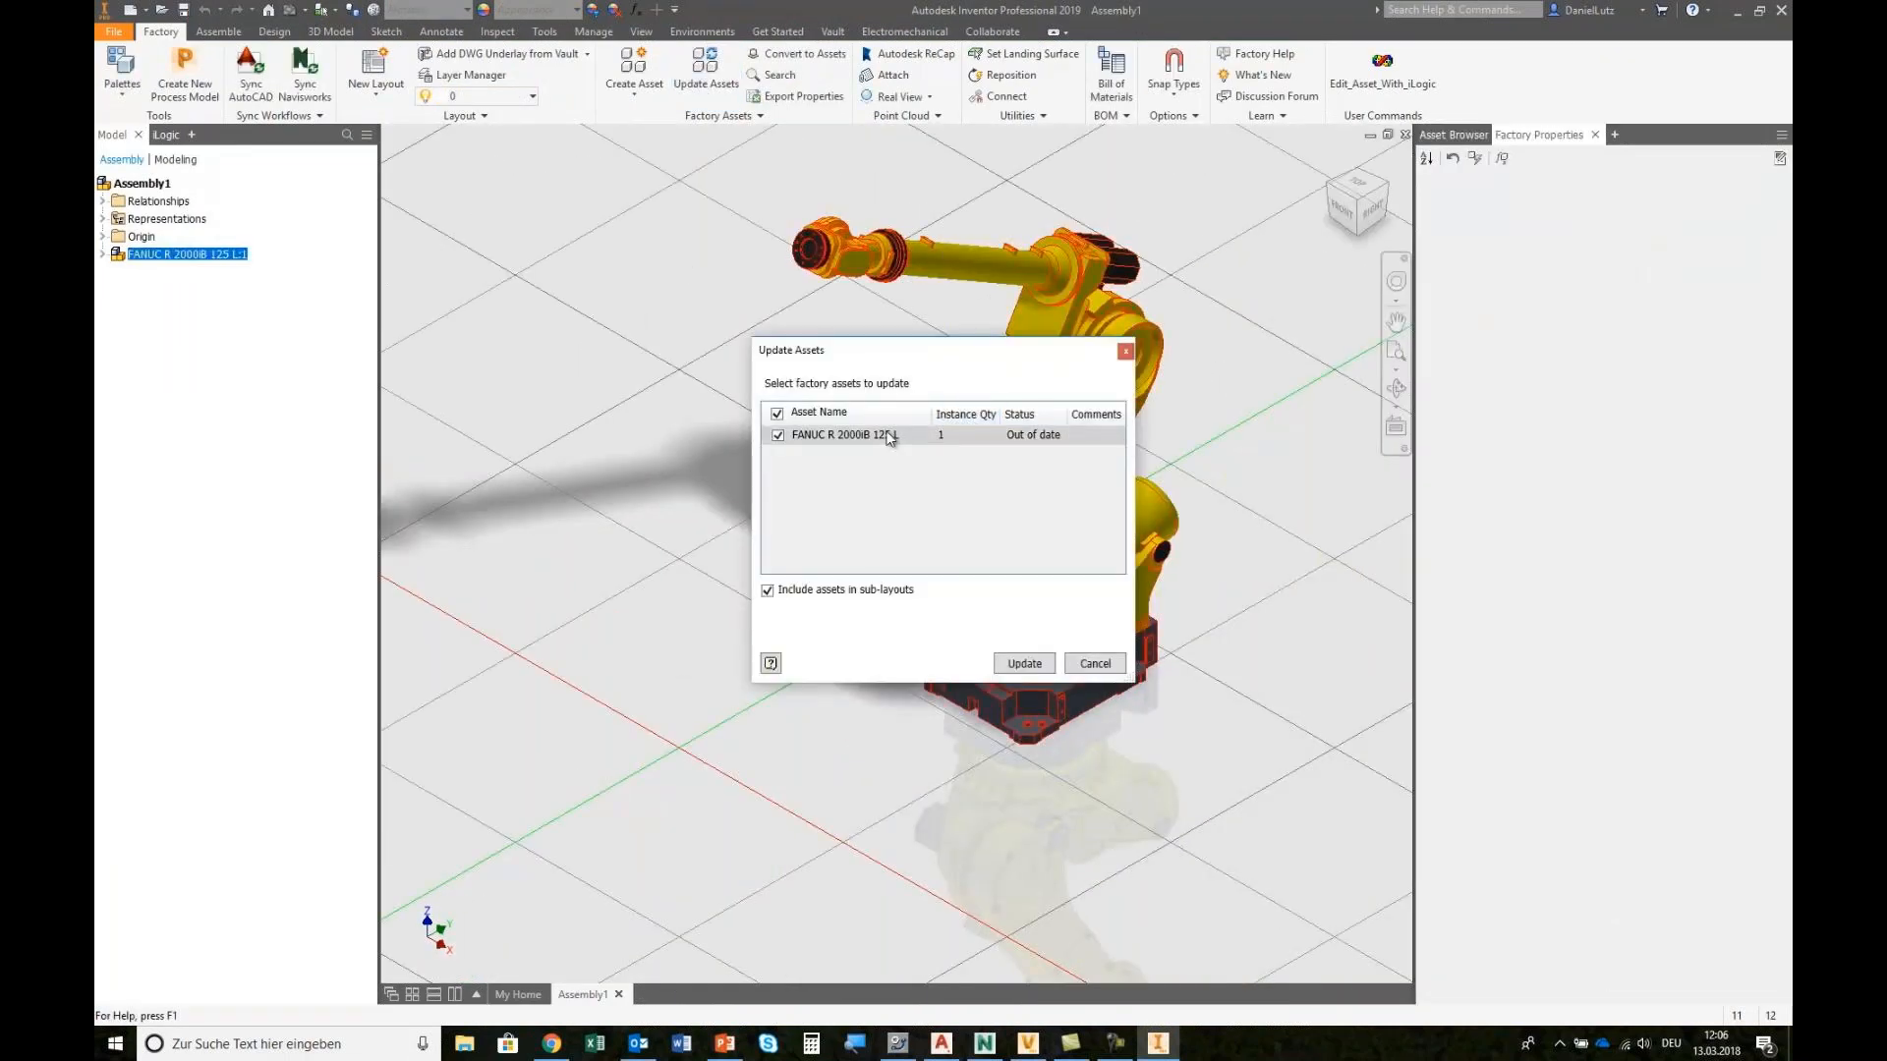
left_click(1024, 665)
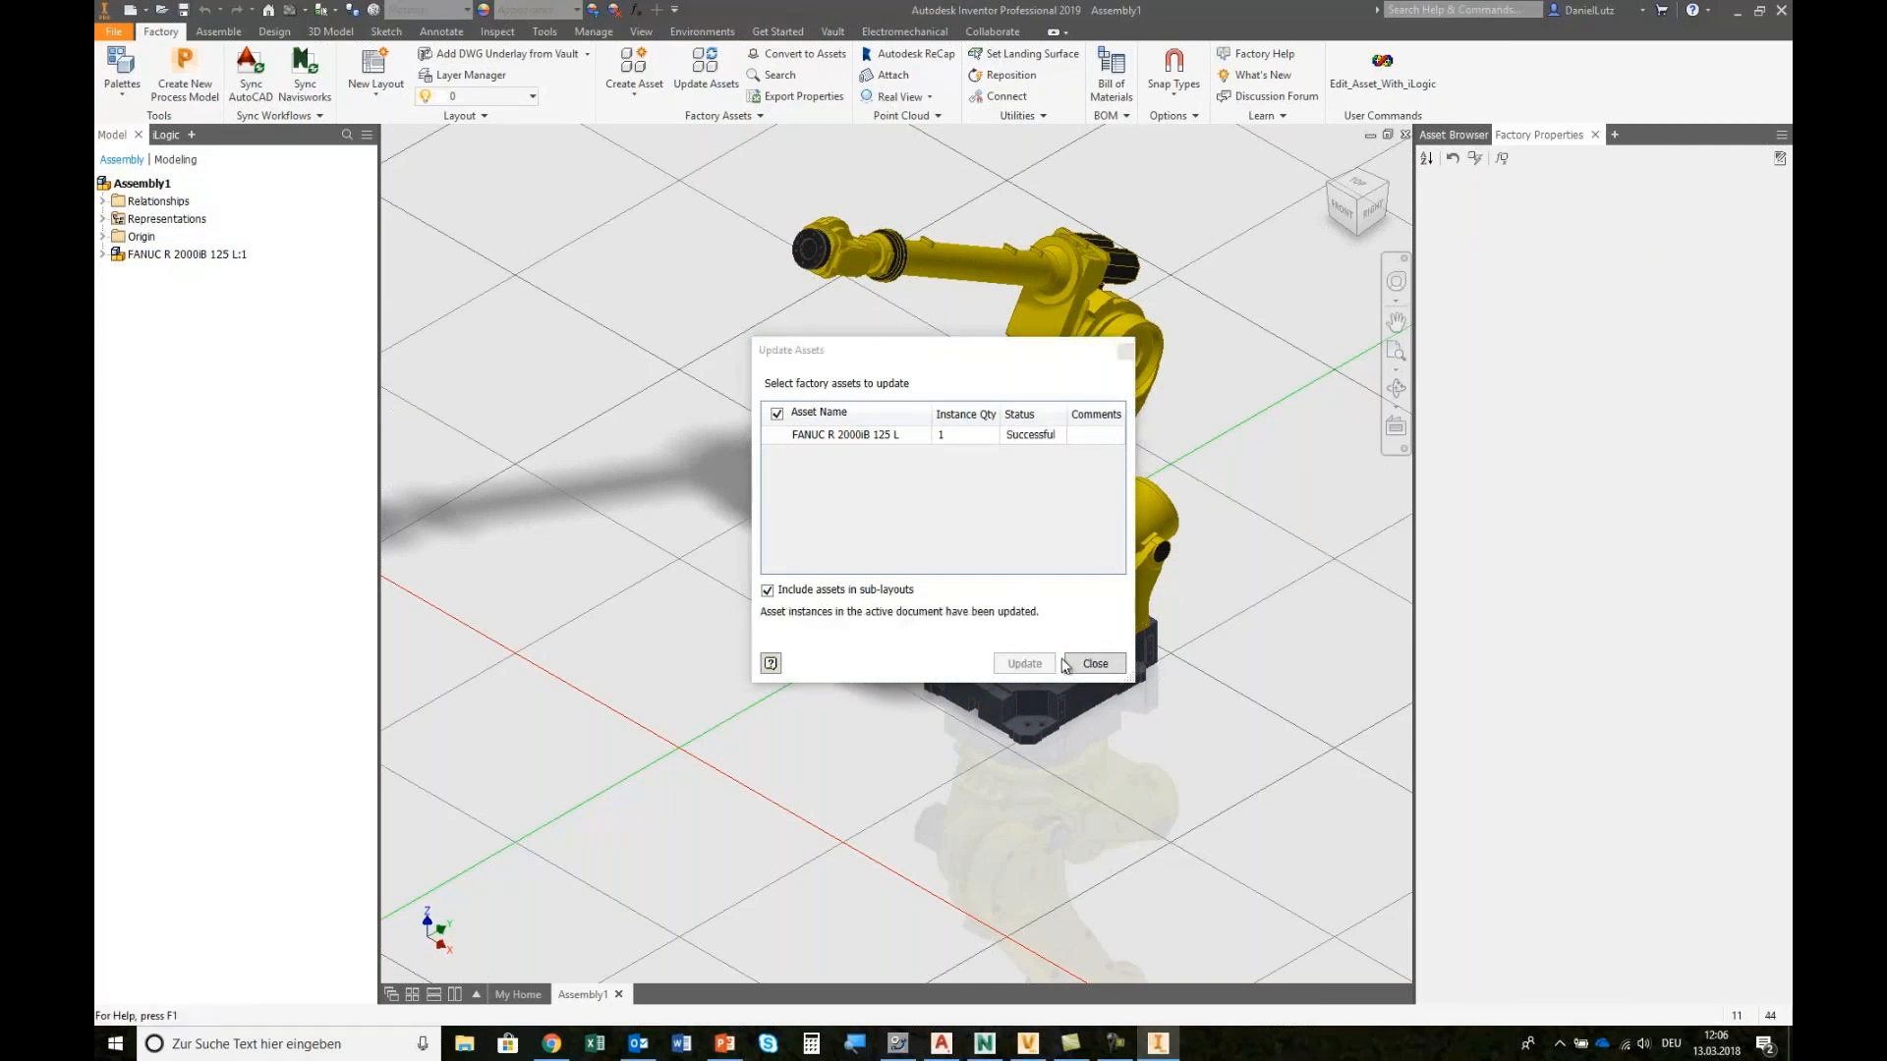
left_click(1094, 664)
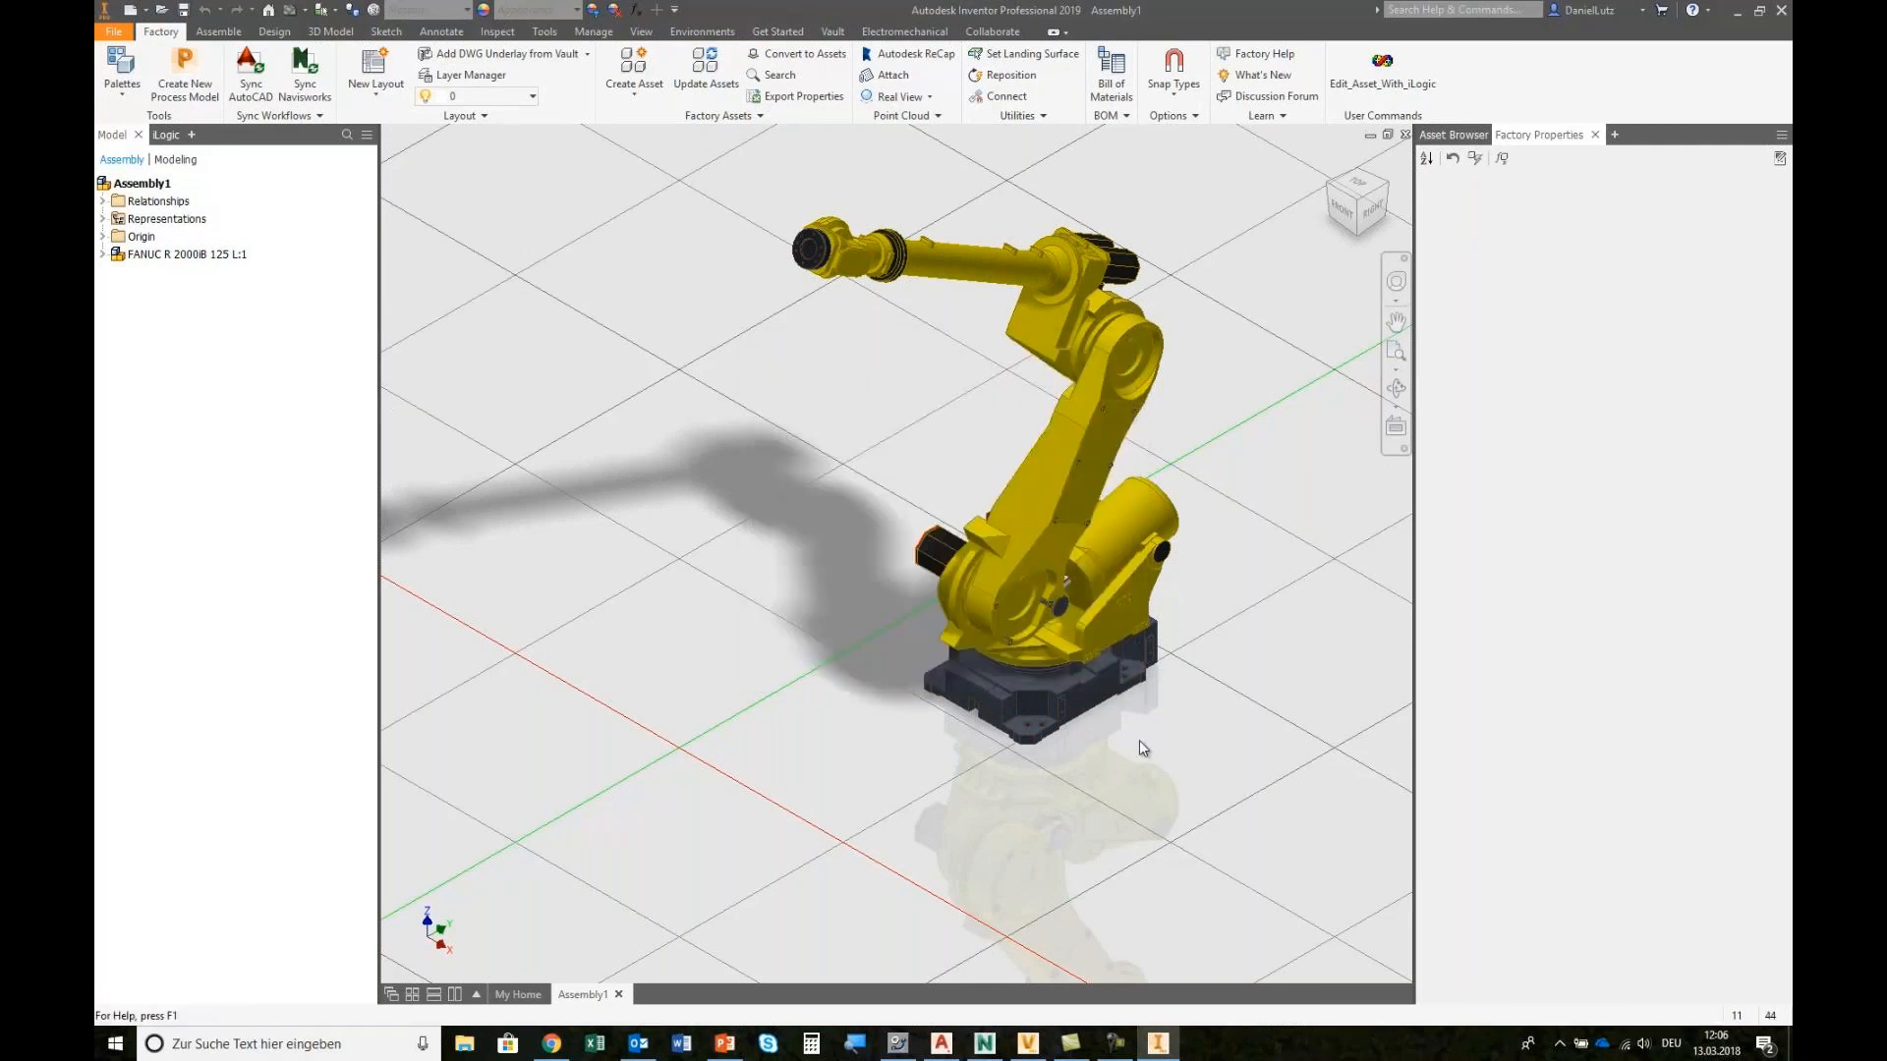
Step: Through the placed robot's iLogic form, set the socket angle to about 66.67 grad and the first arm angle to -15 deg
left_click(1087, 608)
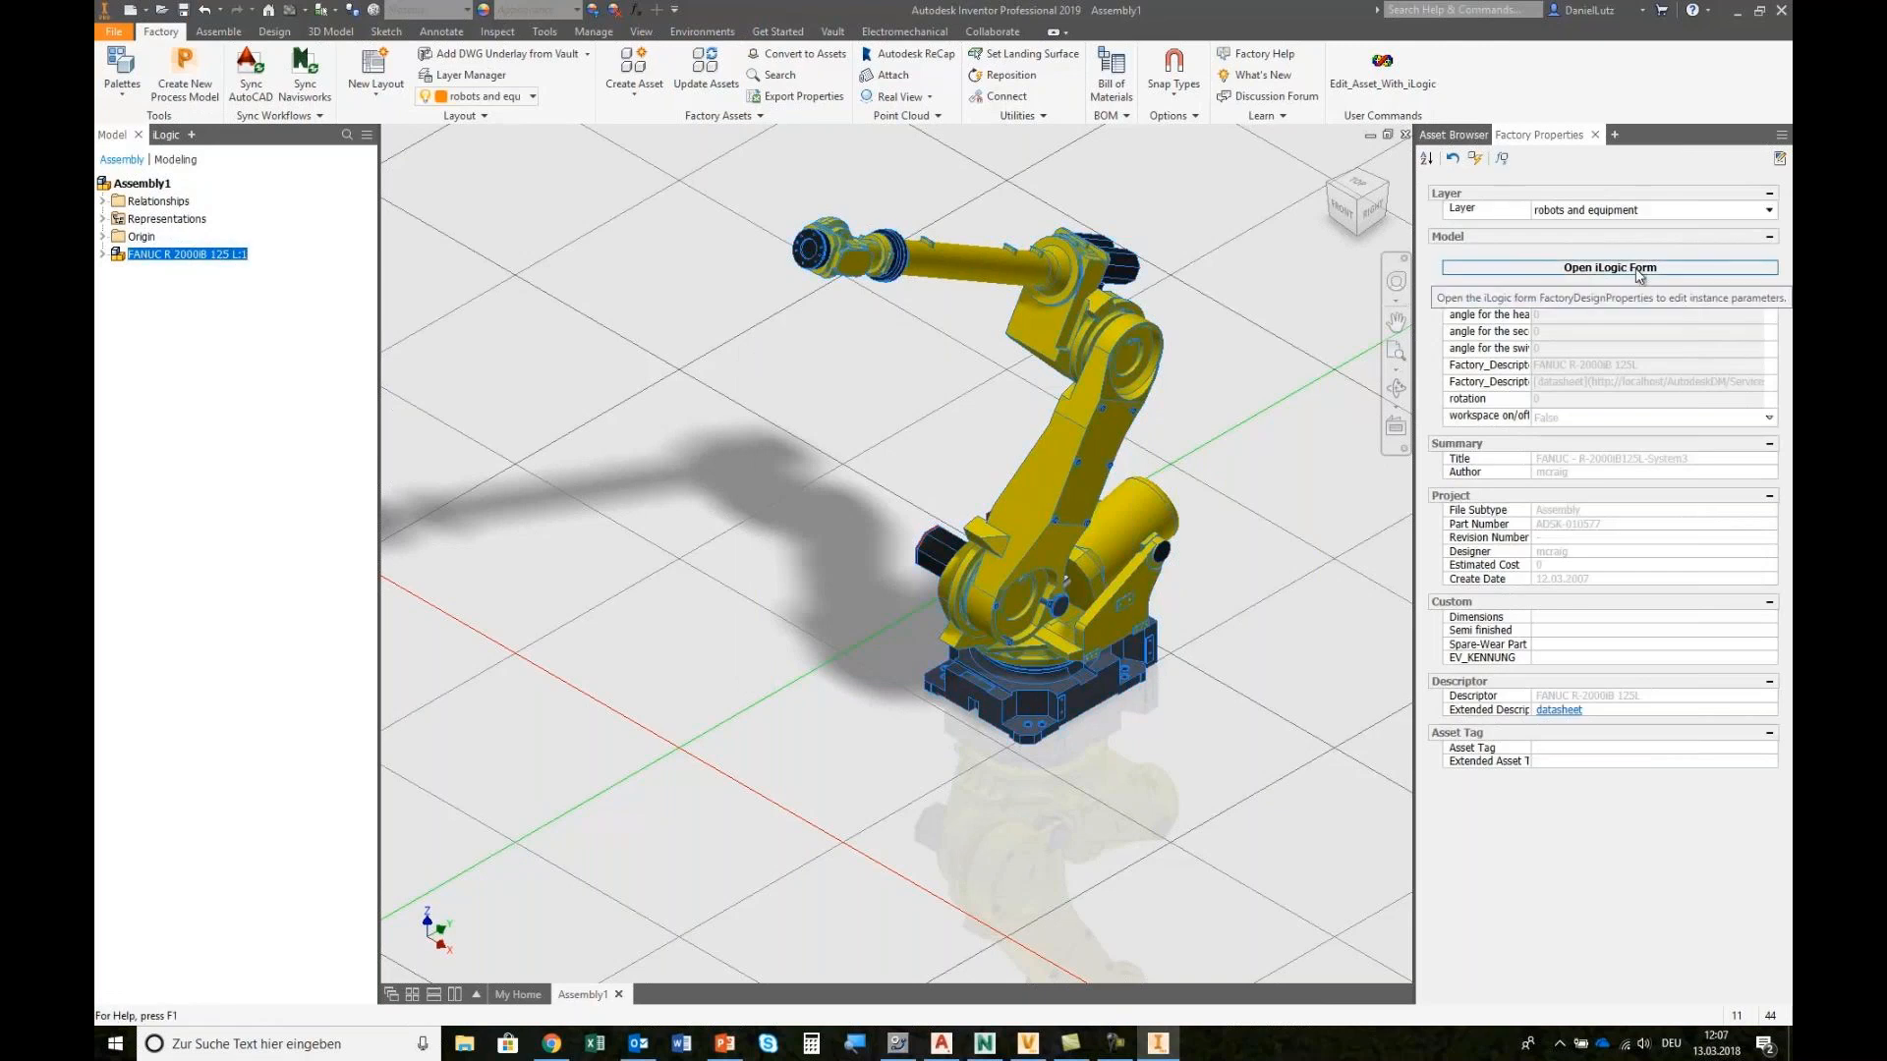
left_click(1604, 269)
left_click_drag(983, 317, 627, 357)
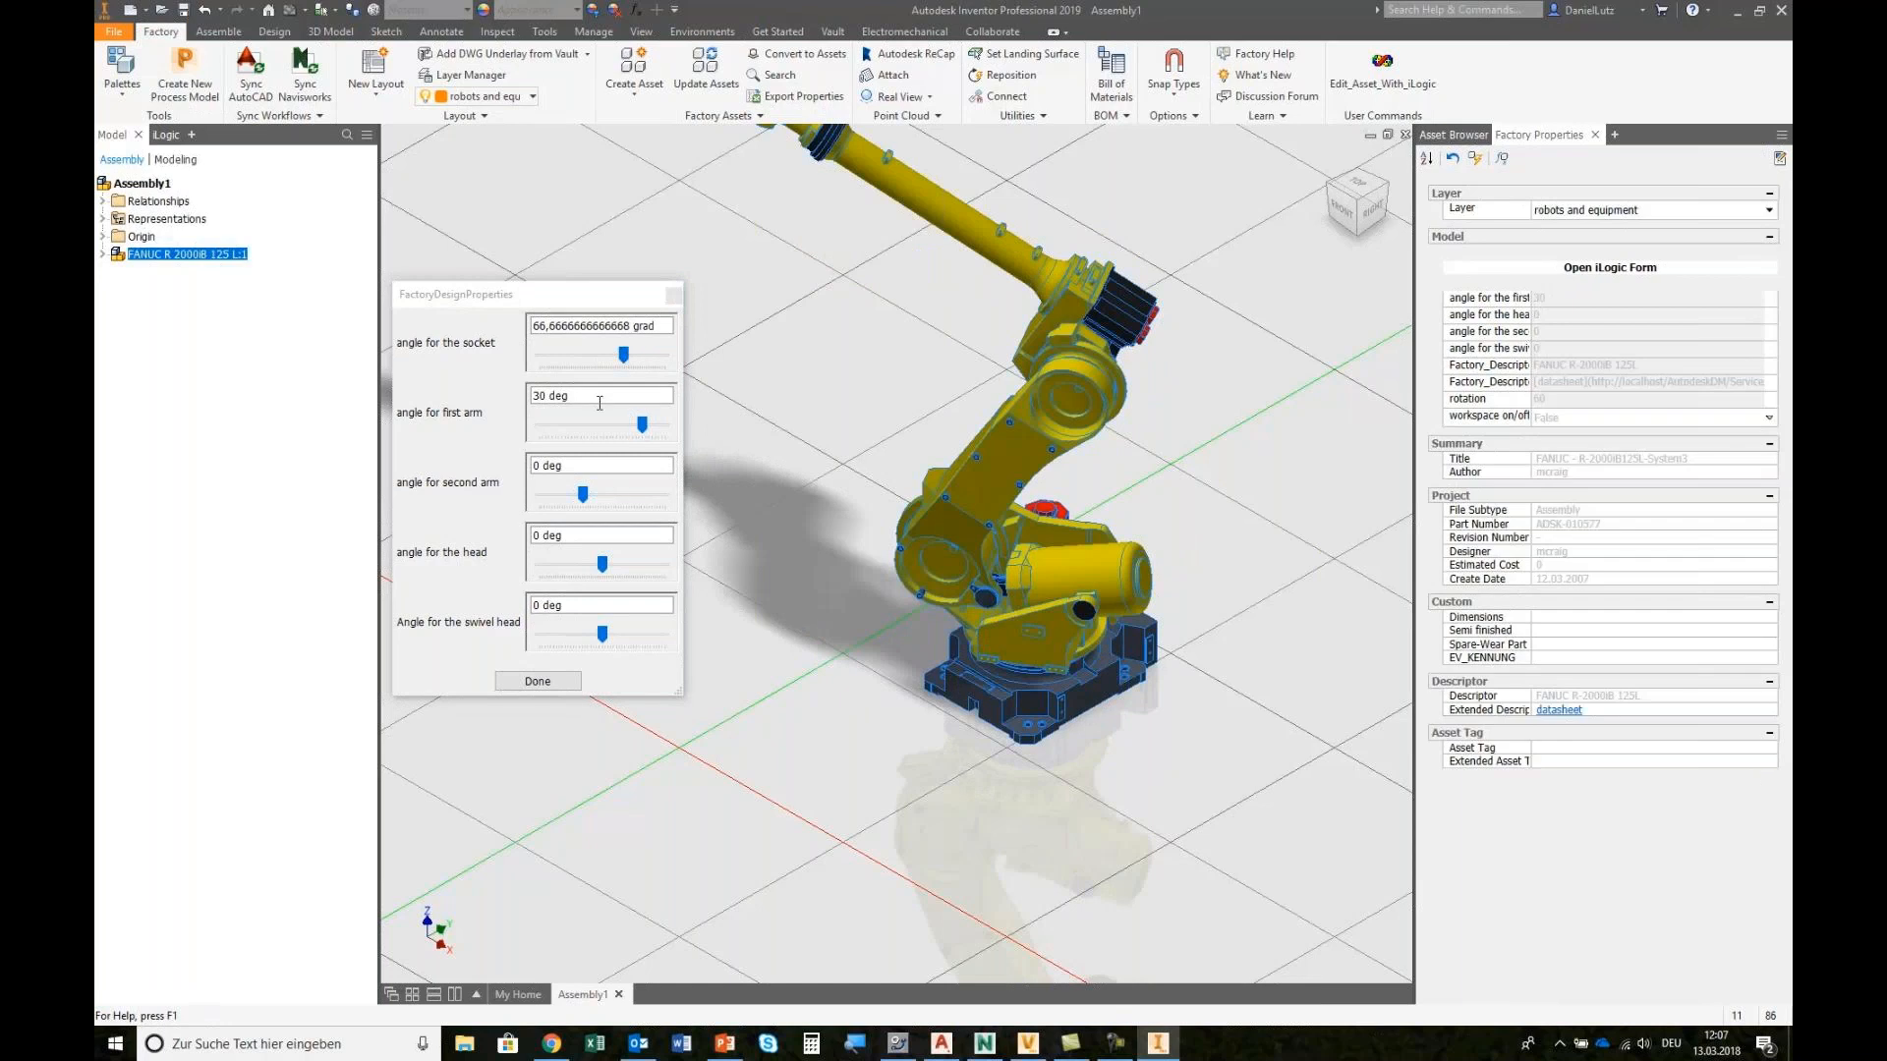
left_click_drag(642, 425, 589, 423)
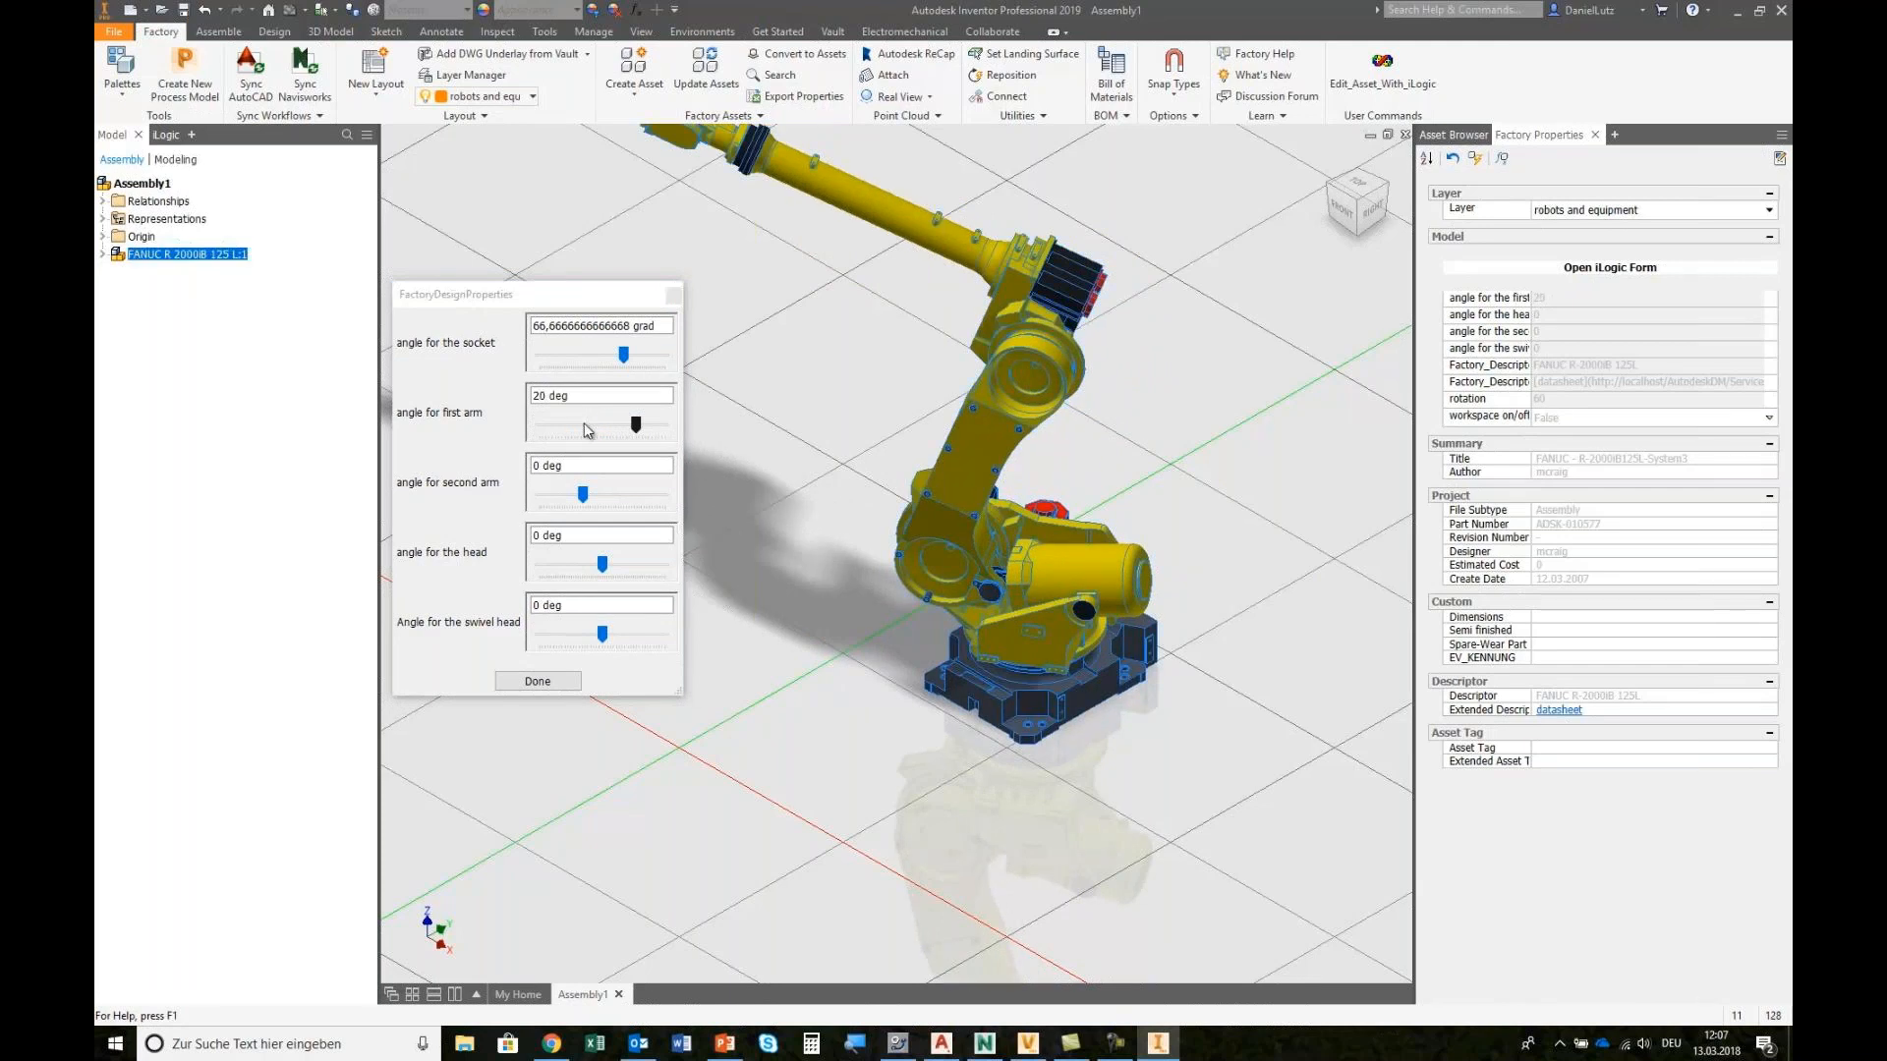
left_click_drag(637, 425, 603, 428)
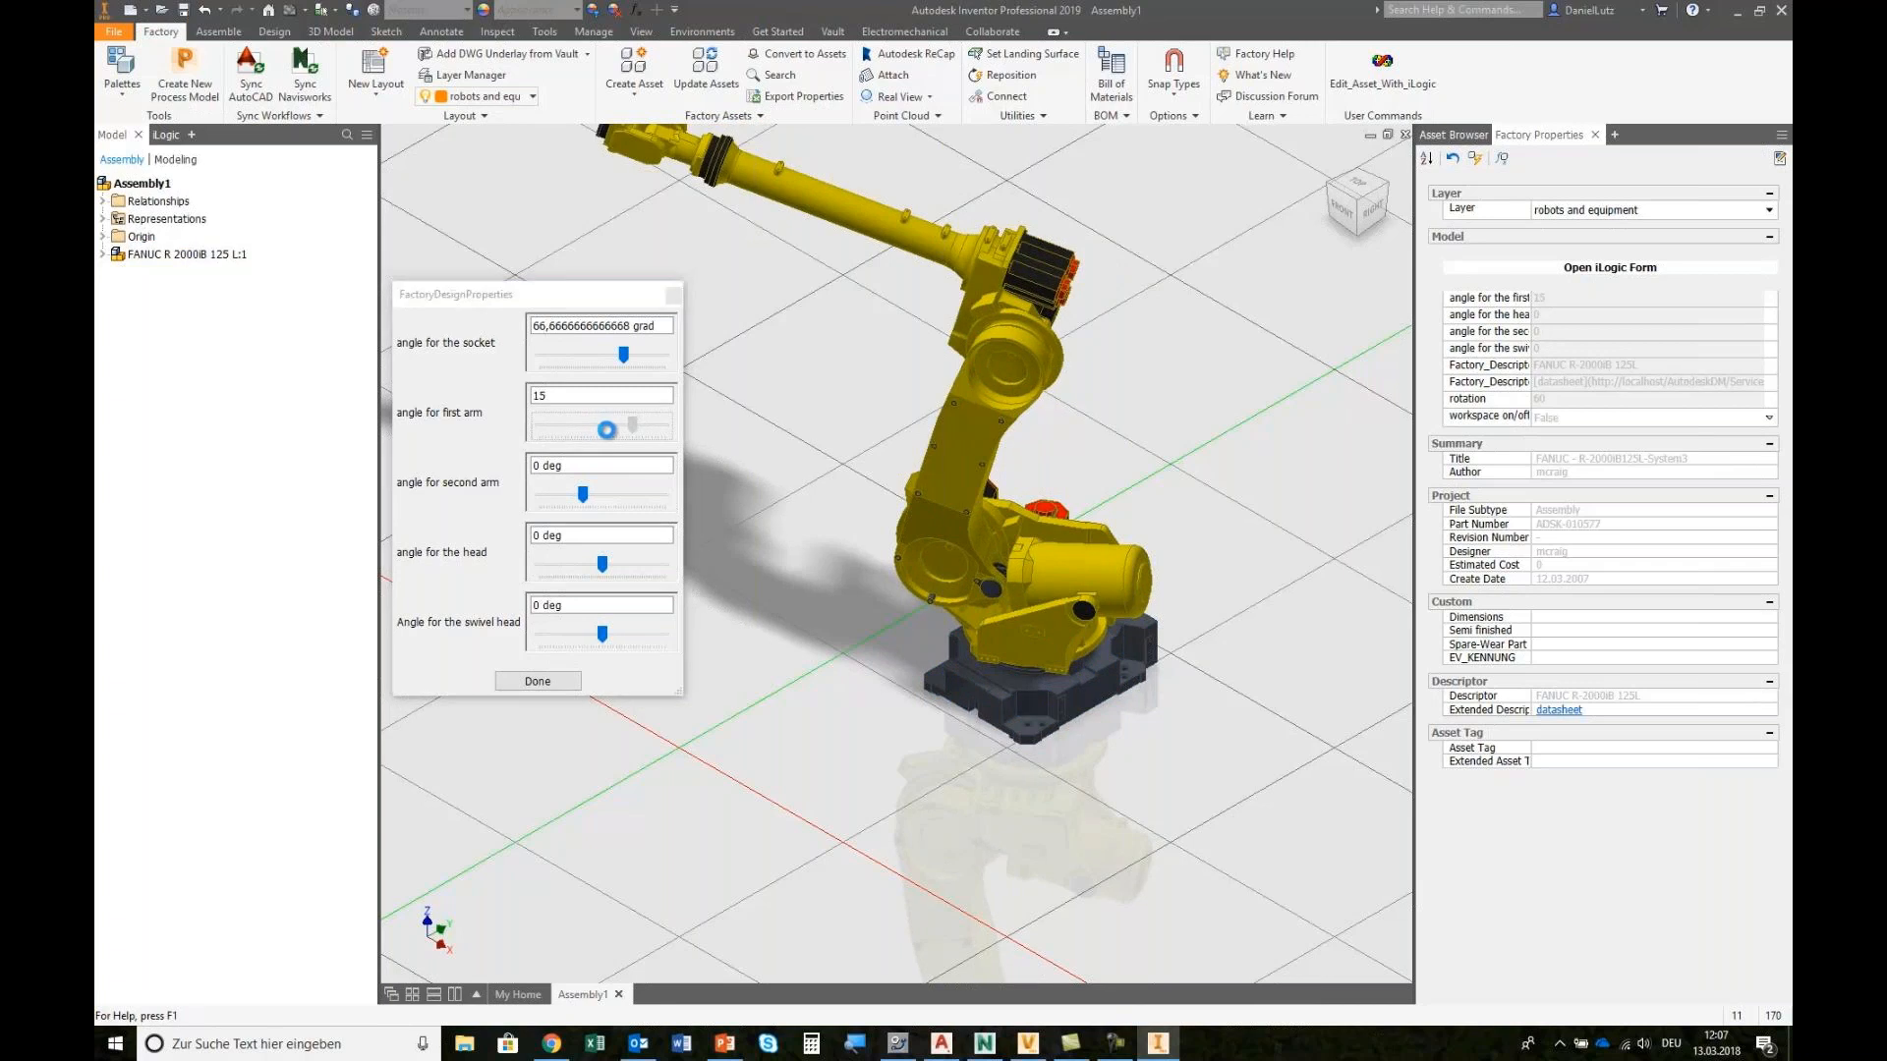
left_click(568, 684)
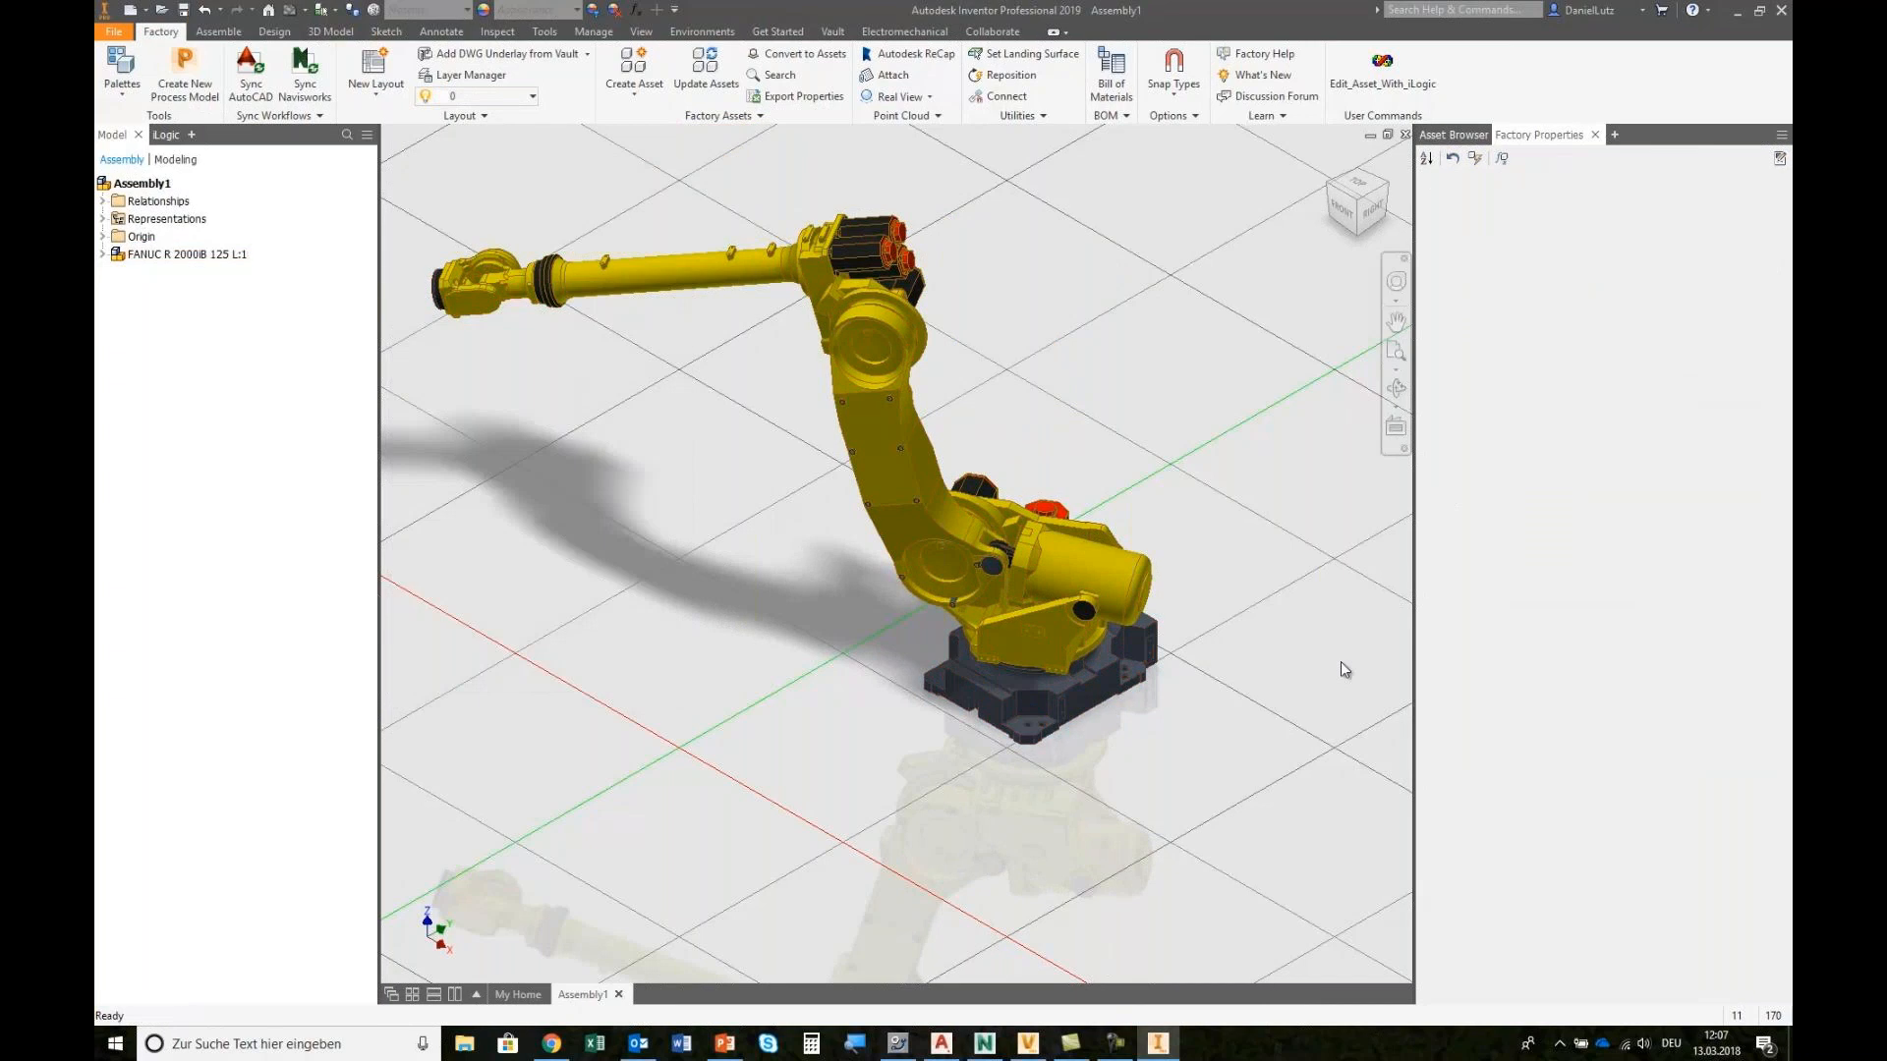
Step: Inspect the generated file name of the robot instance in its iProperties
left_click(1058, 602)
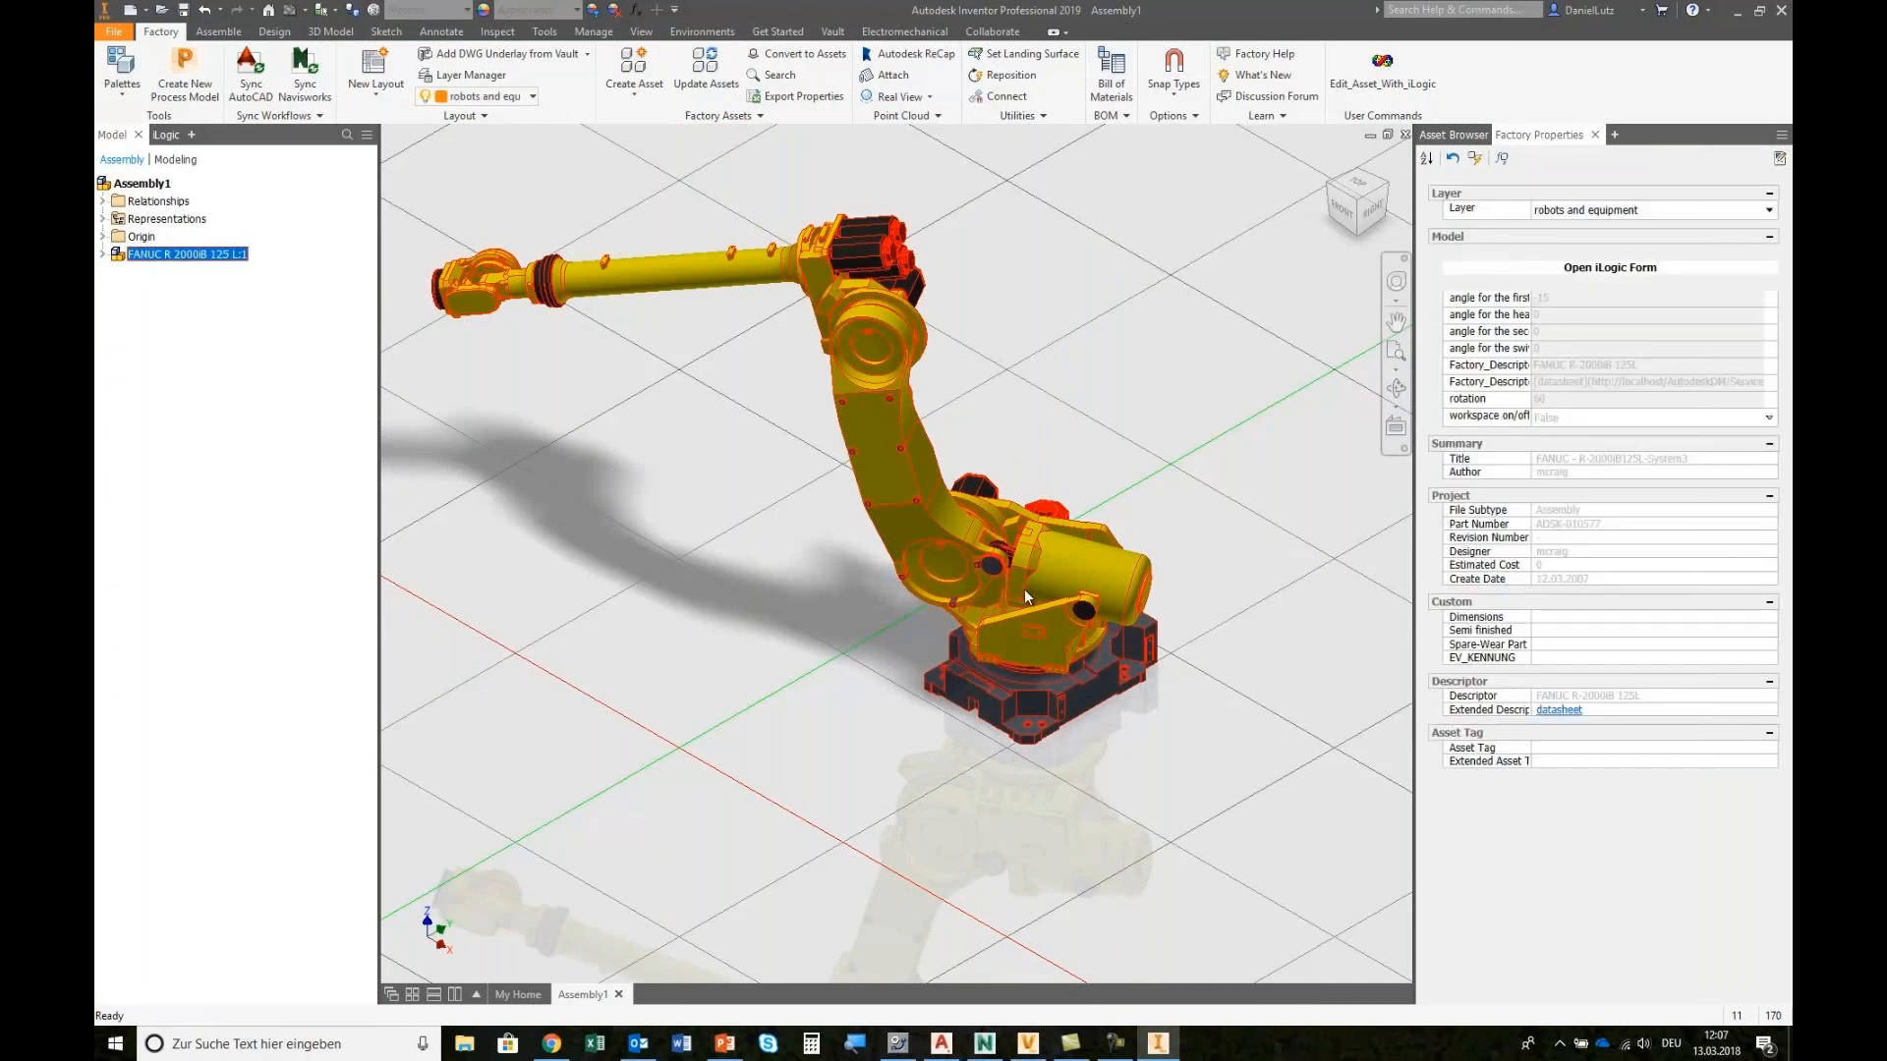
right_click(1024, 588)
left_click(1005, 968)
left_click_drag(1052, 263, 1140, 261)
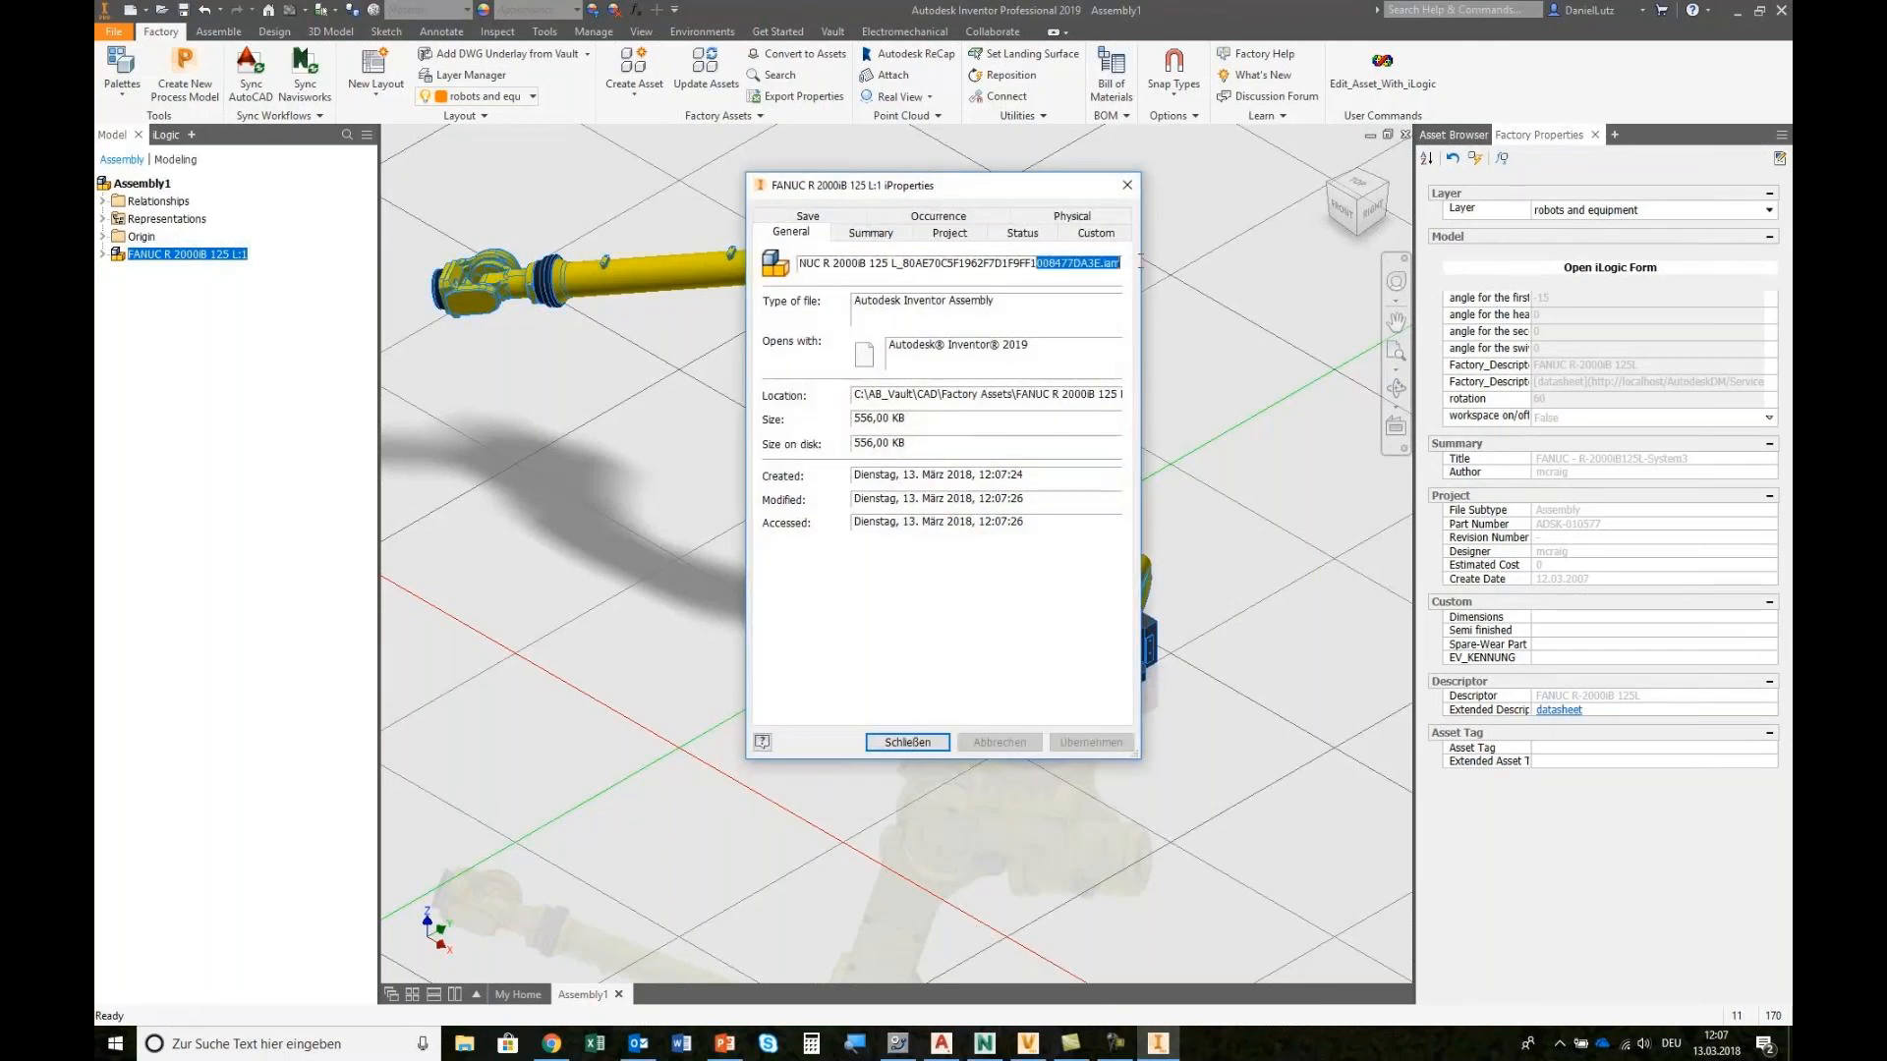
left_click(1127, 187)
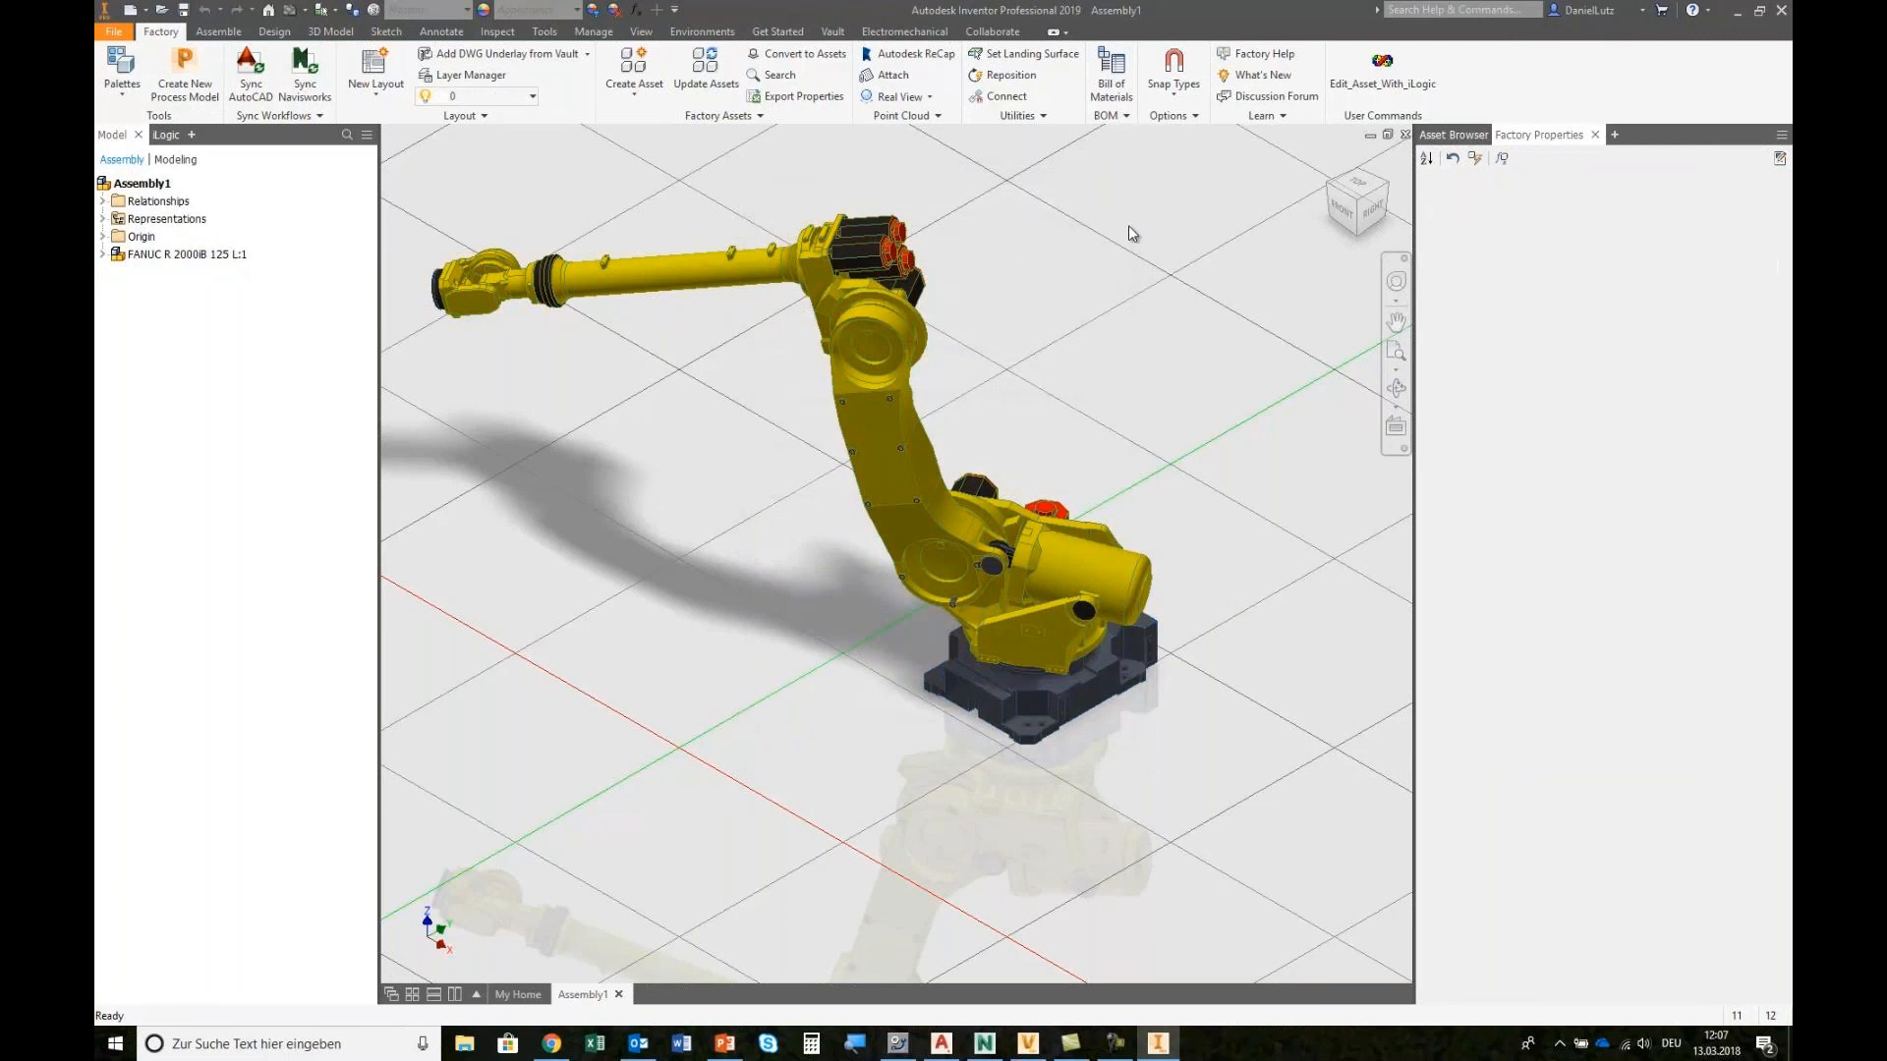
Step: Through the placed robot's iLogic form, set the angle for the head to -65 deg and finish the form
left_click(1594, 267)
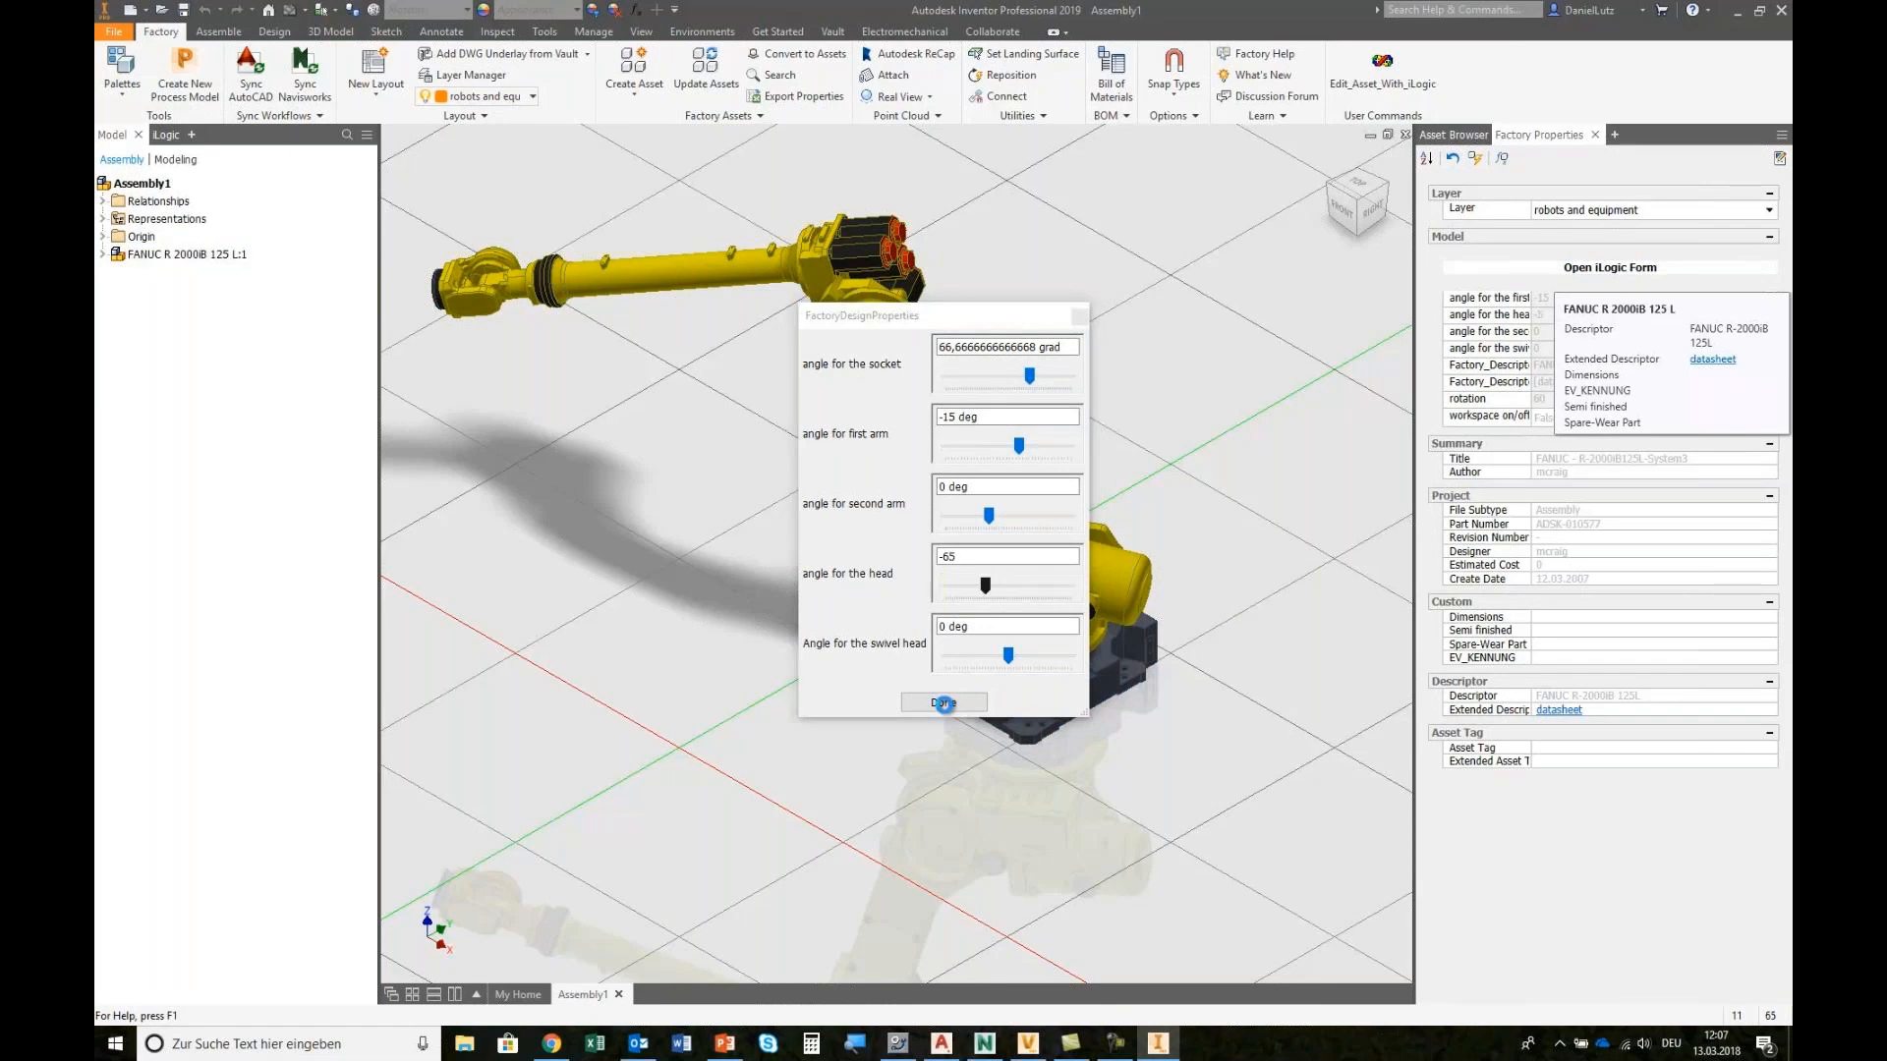
left_click(944, 703)
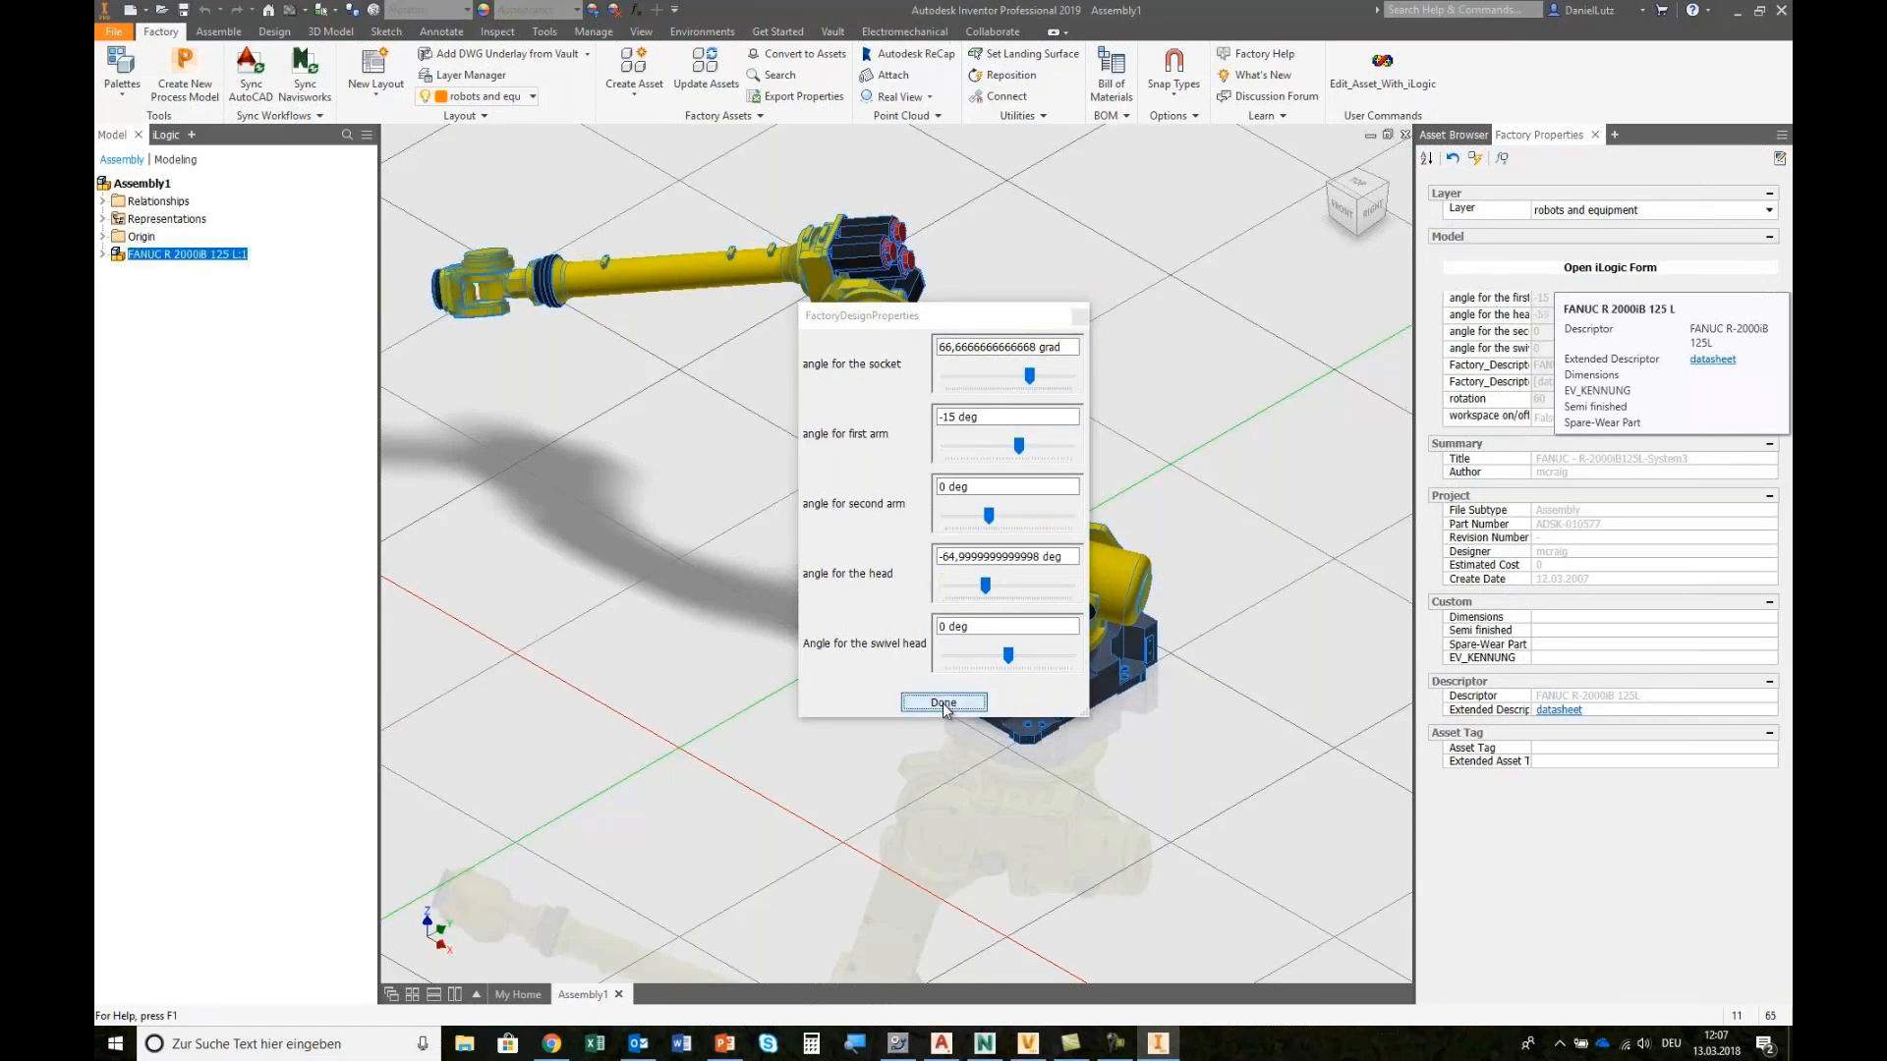
left_click(885, 720)
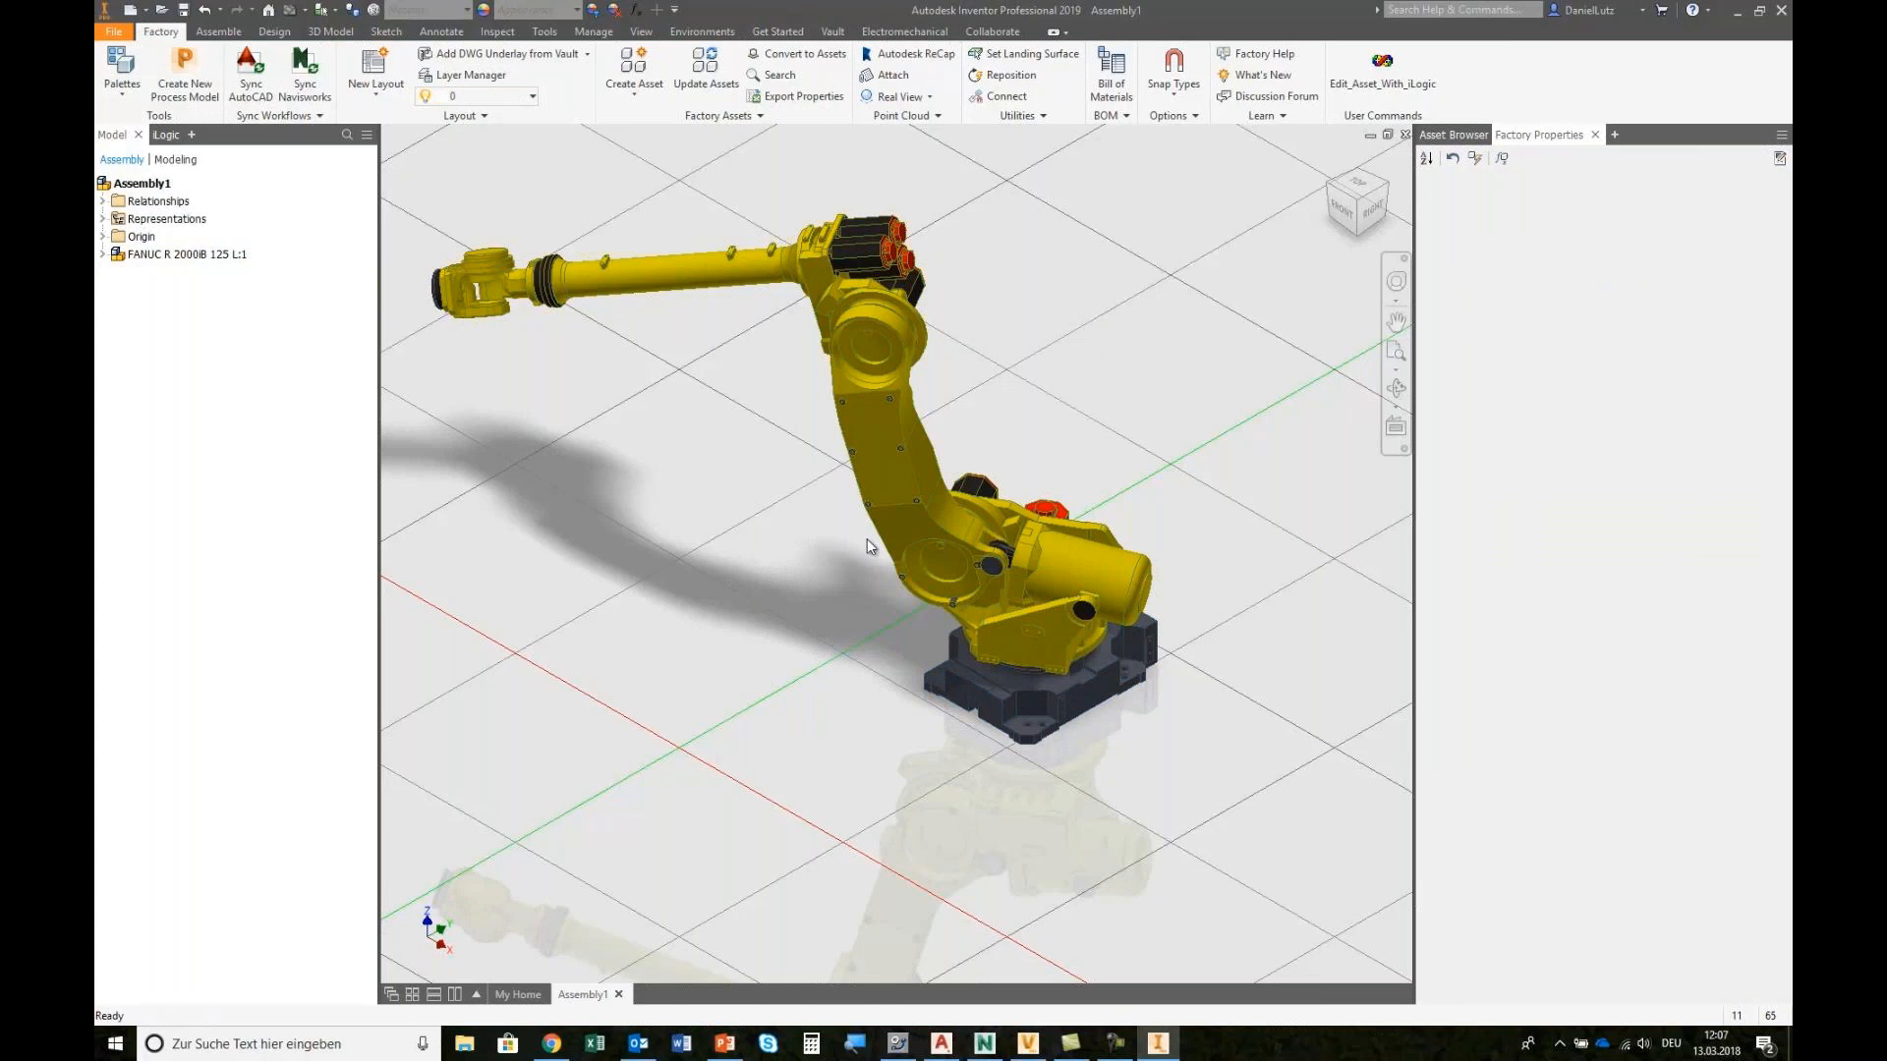
Step: Check the generated file name in the robot's iProperties again after the head angle change, and close the properties
left_click(937, 555)
right_click(935, 551)
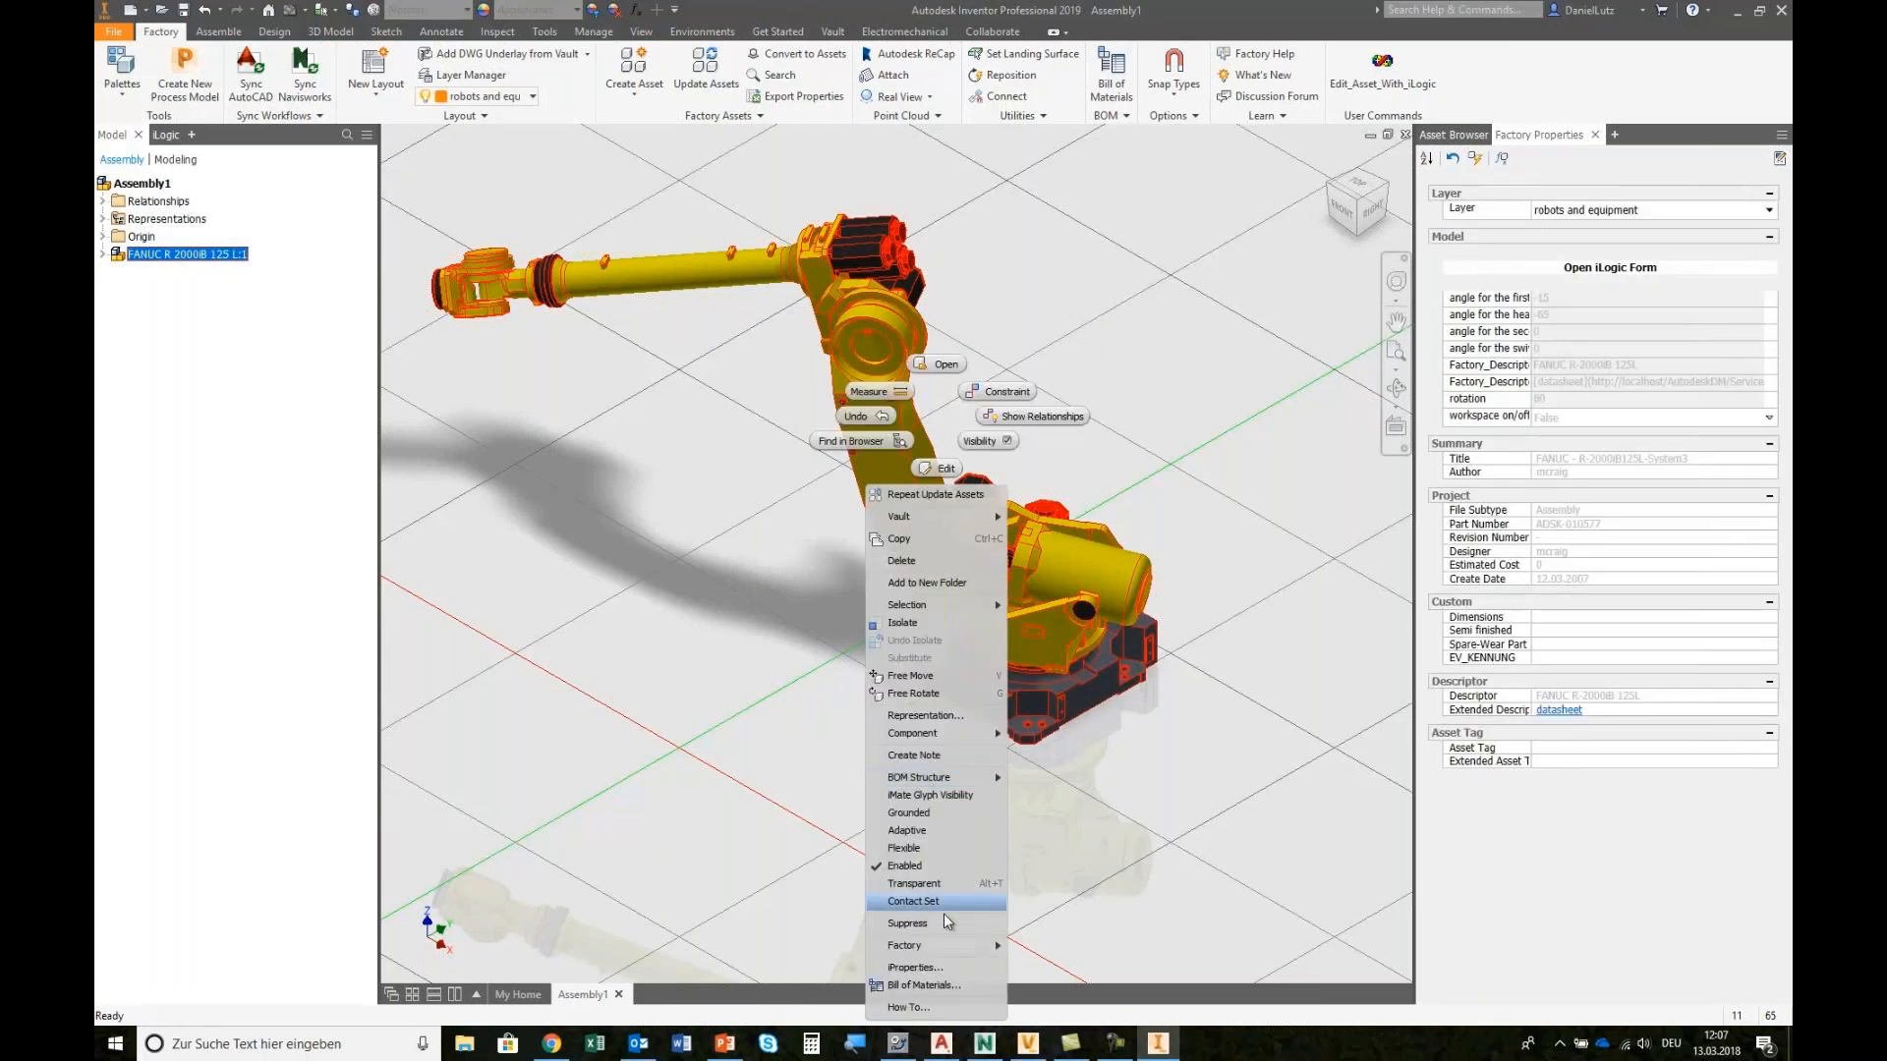
left_click(939, 969)
left_click_drag(1059, 263, 1117, 264)
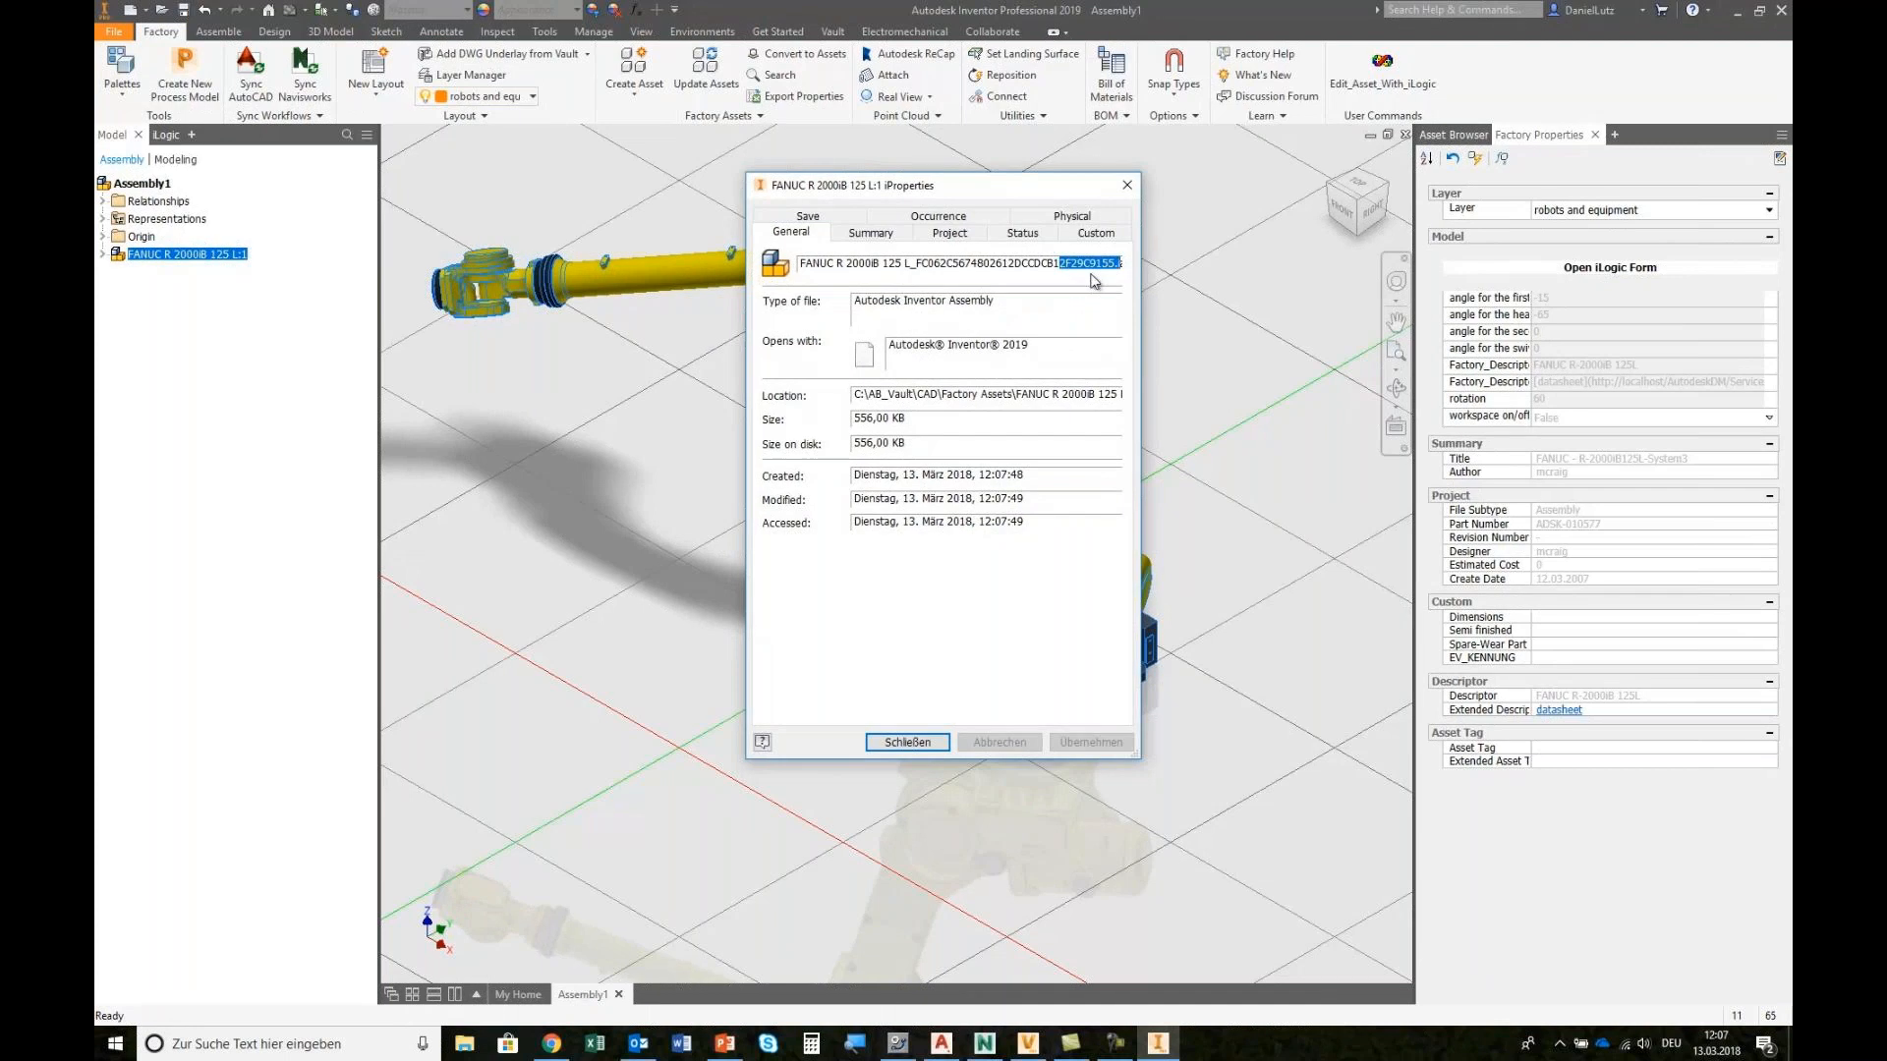
left_click(908, 743)
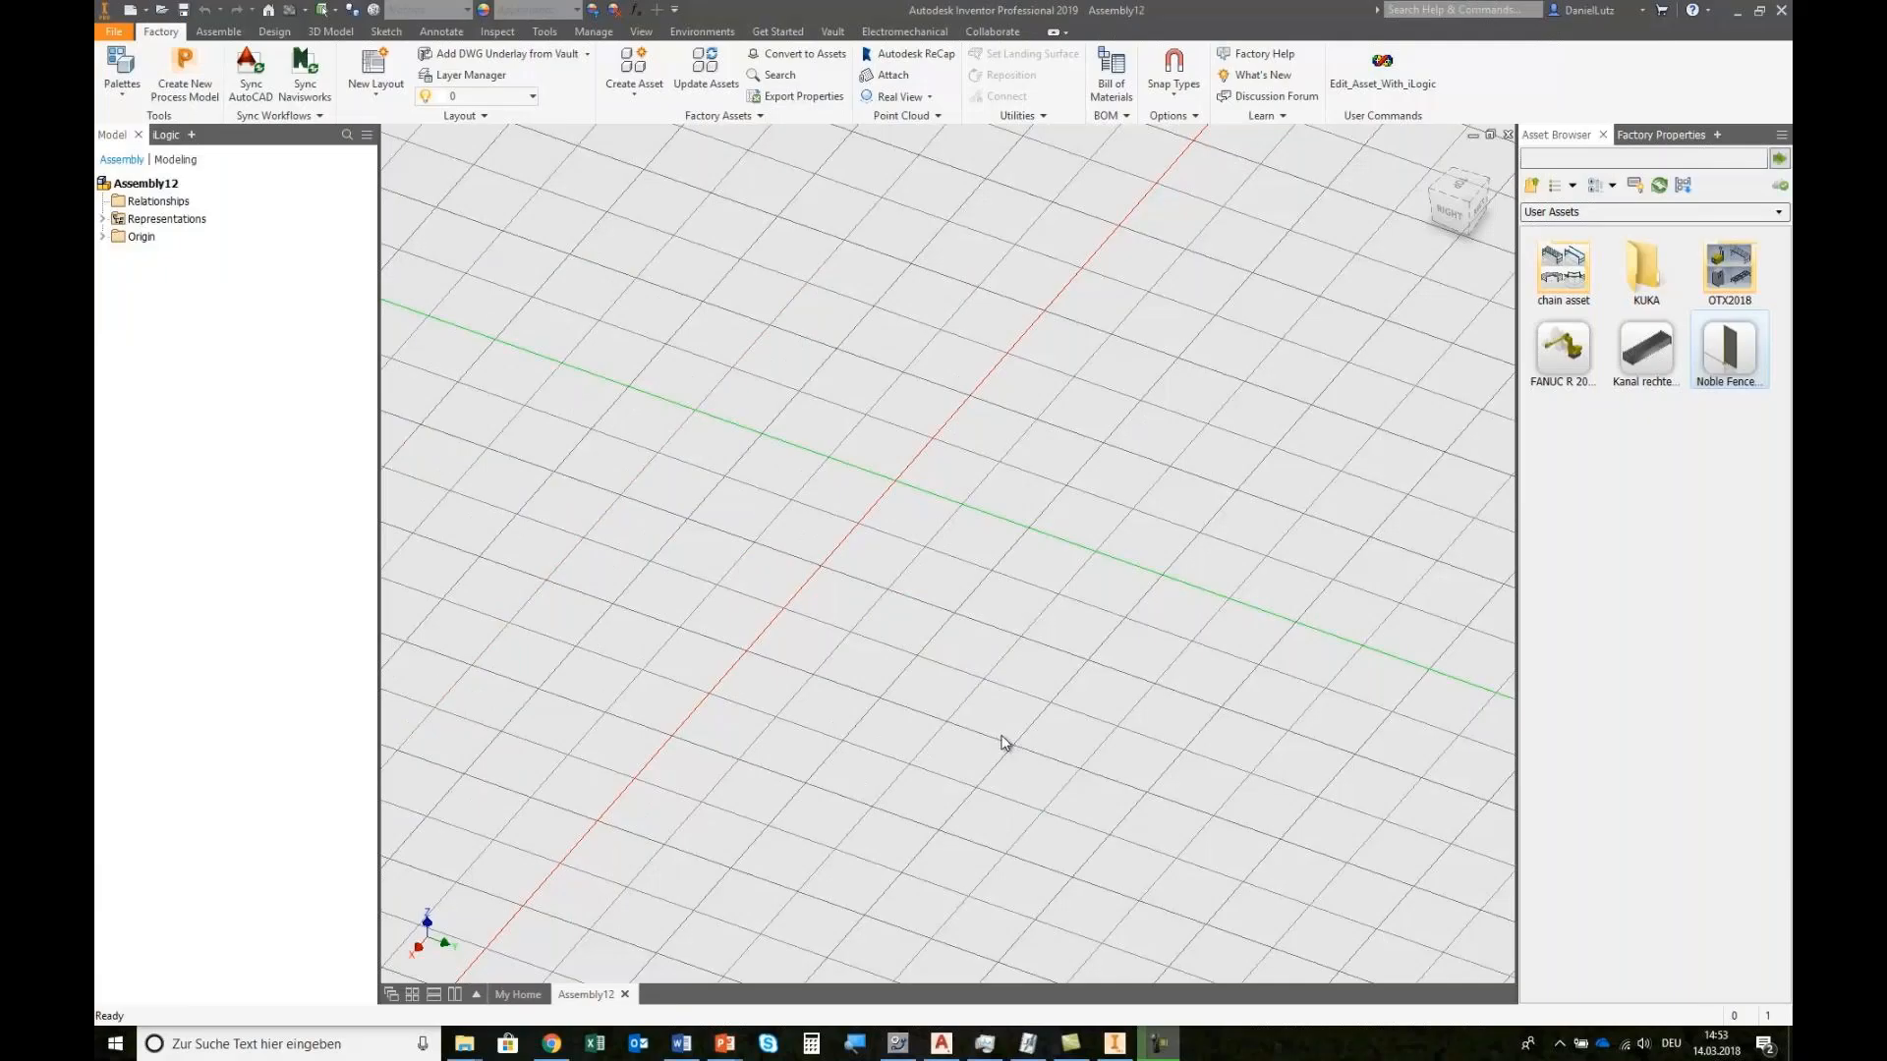
Step: Open the Noble Fence - multiconnectors user asset for editing and display its FactoryDesignProperties iLogic form
right_click(1735, 343)
left_click(1661, 434)
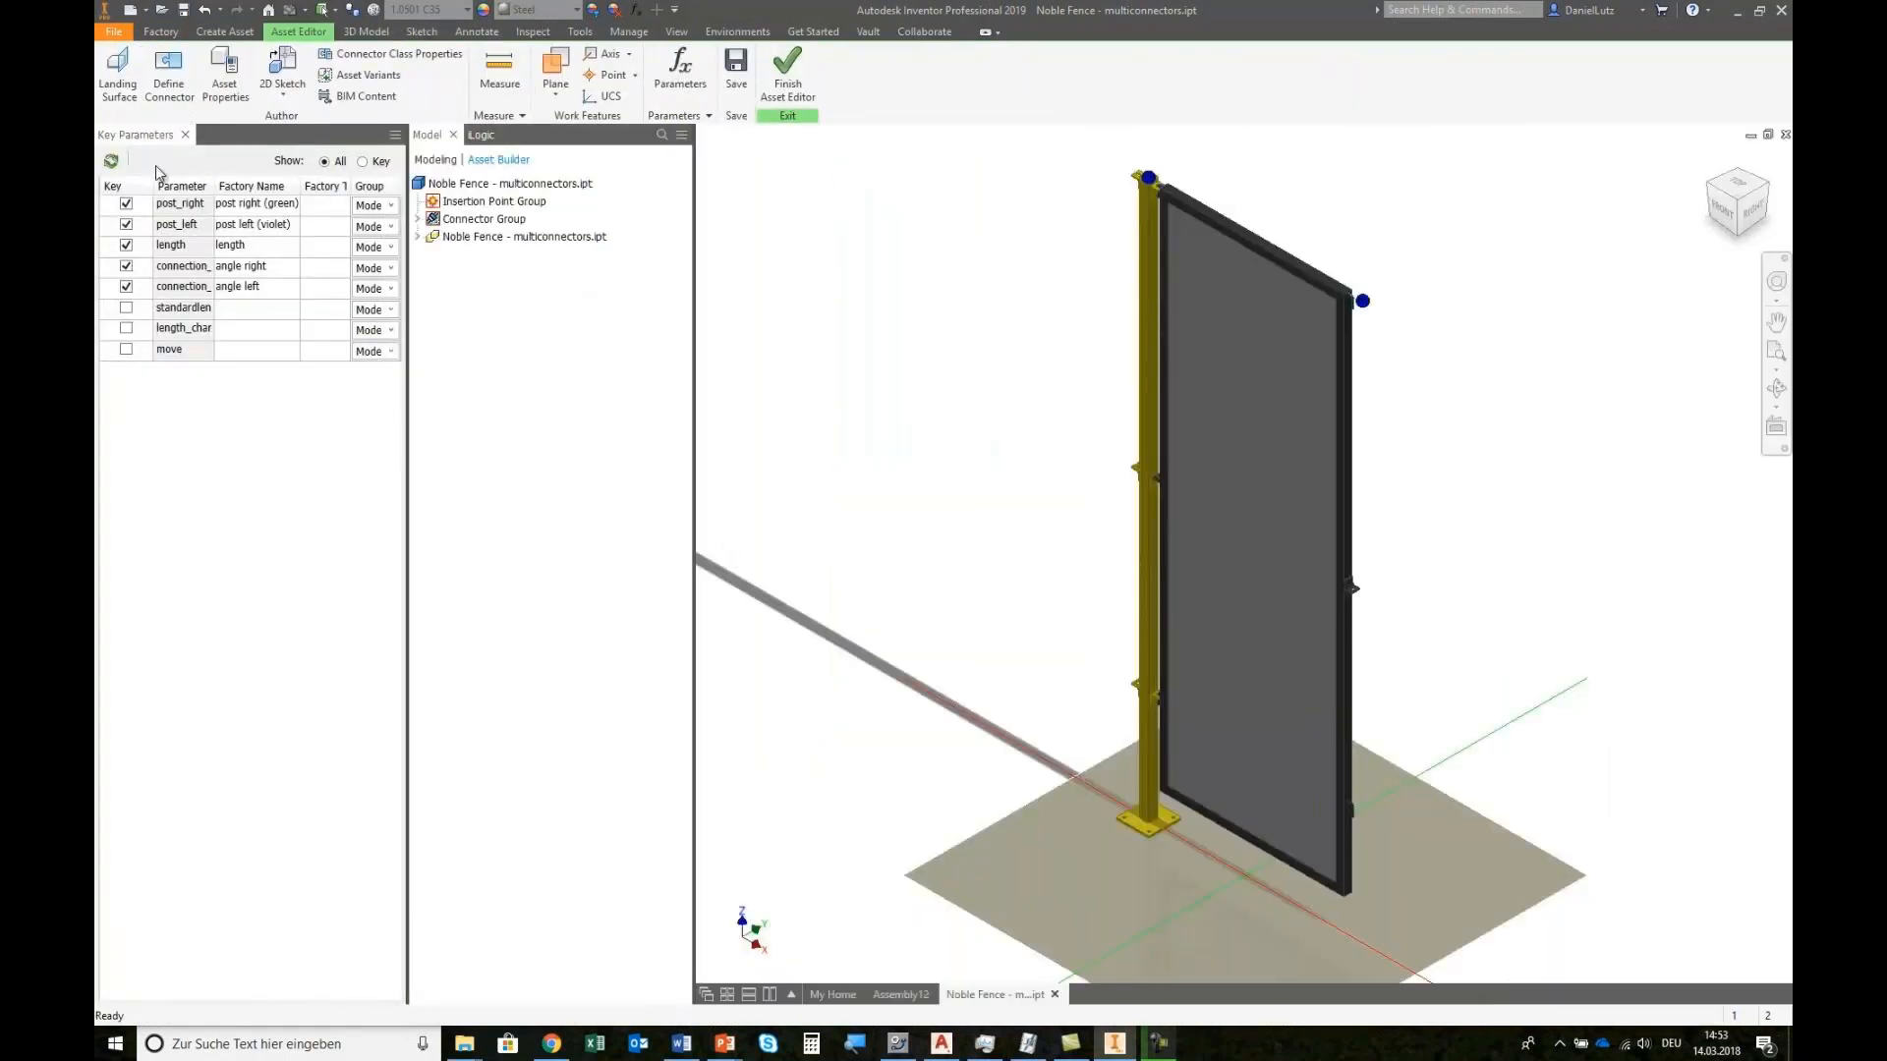
left_click(482, 140)
left_click(480, 189)
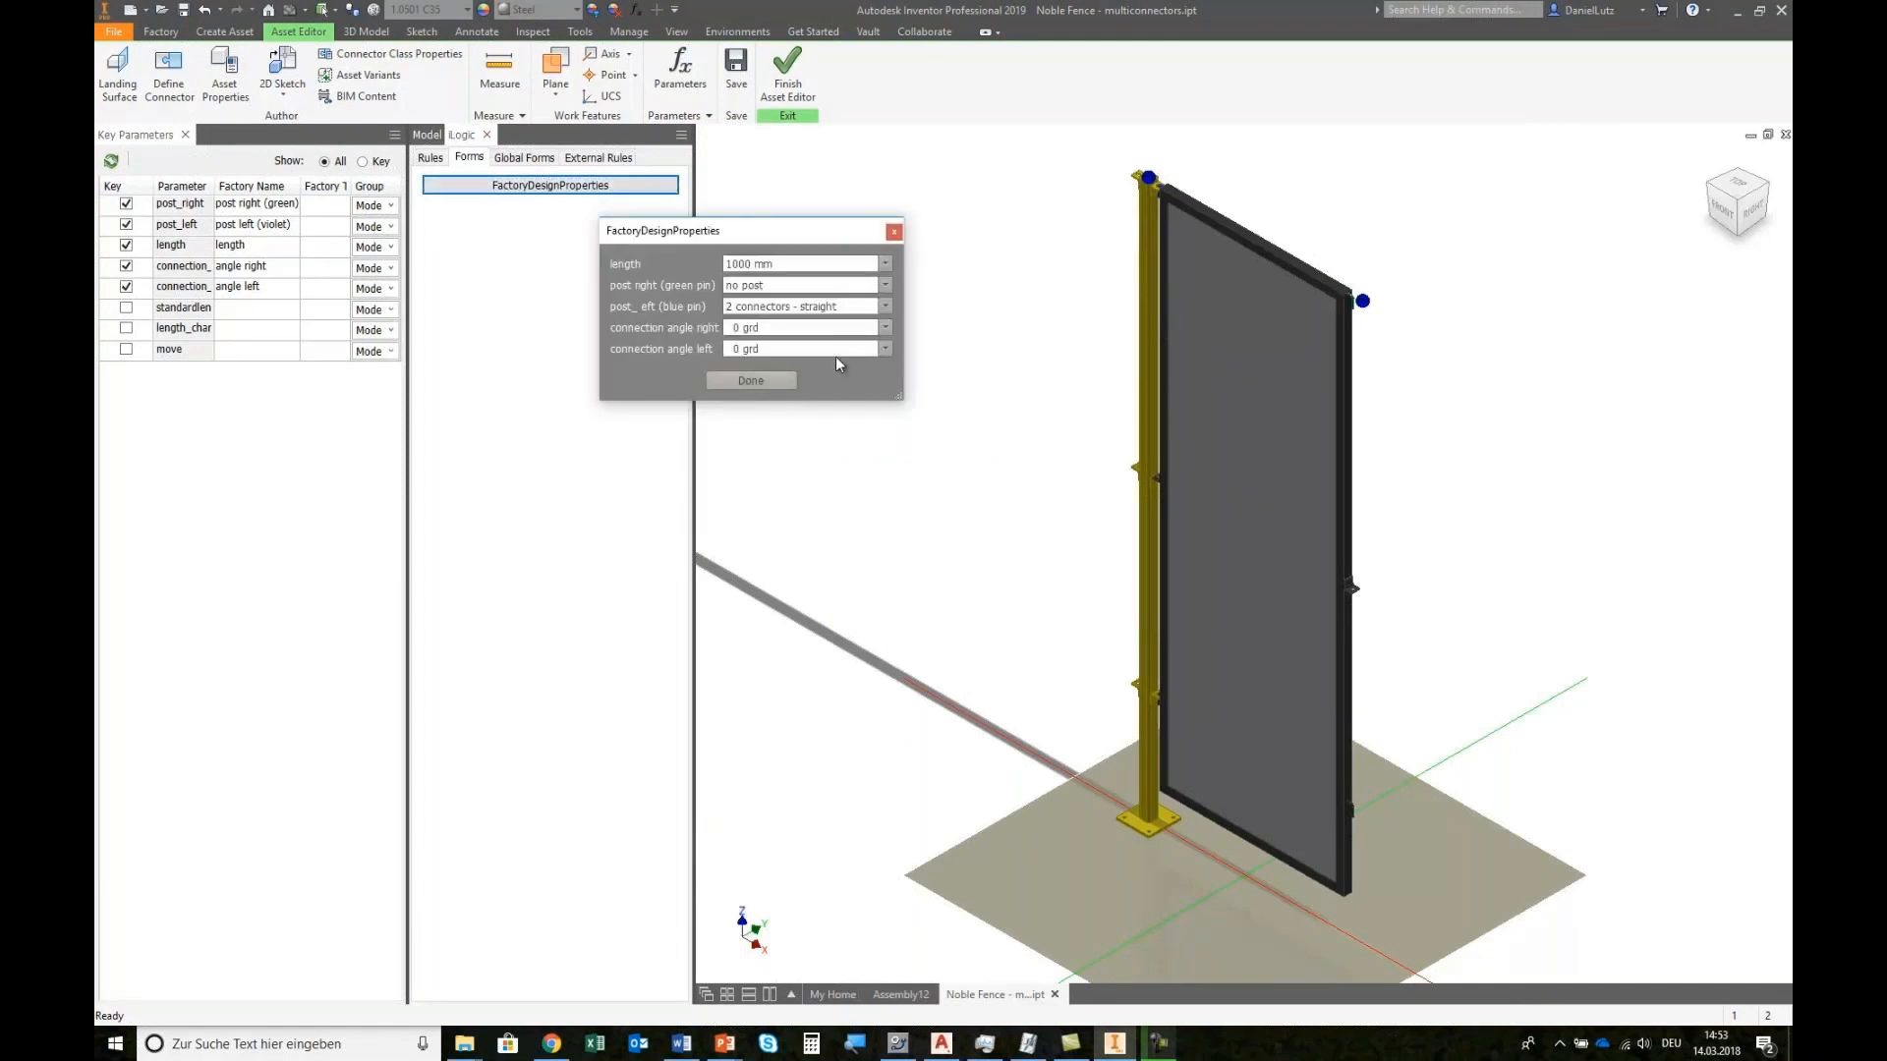
Step: Try the right post as 2 connectors - front, 3 connectors - front back and 4 connectors, and return it to no post
left_click(849, 287)
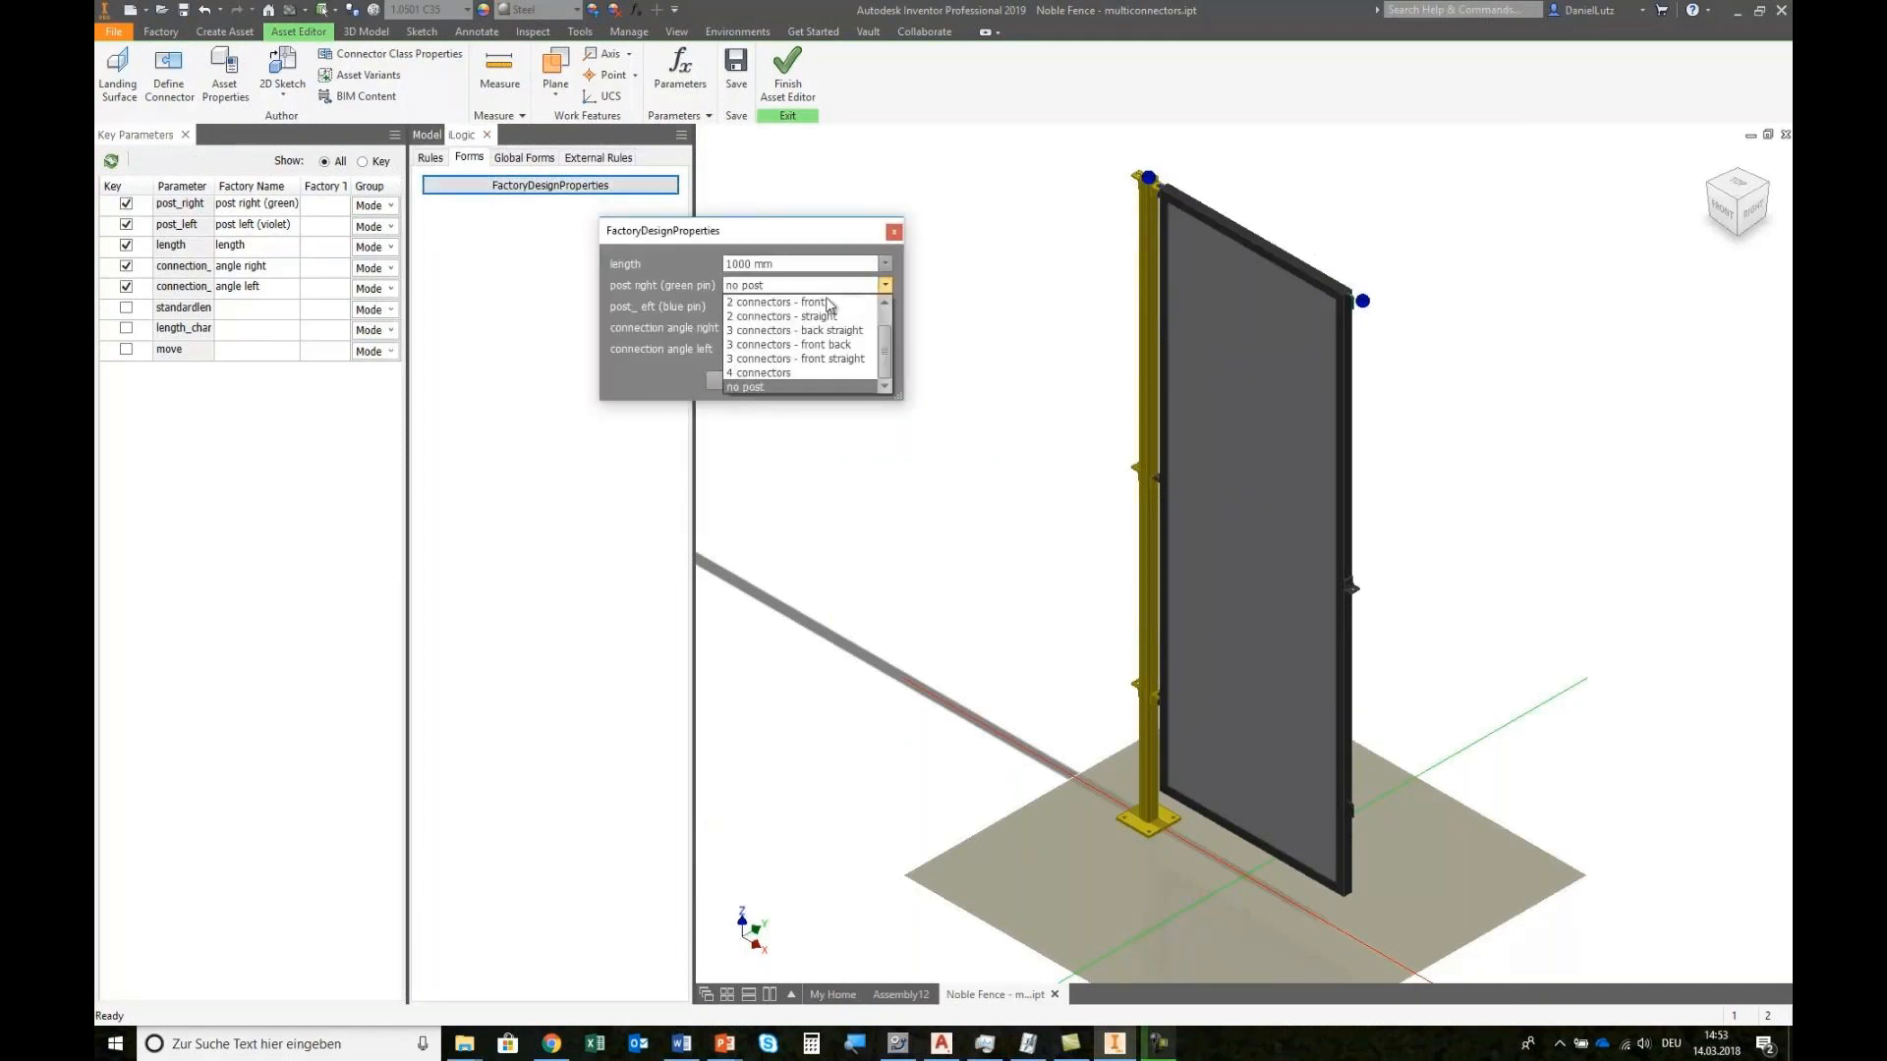
left_click(815, 302)
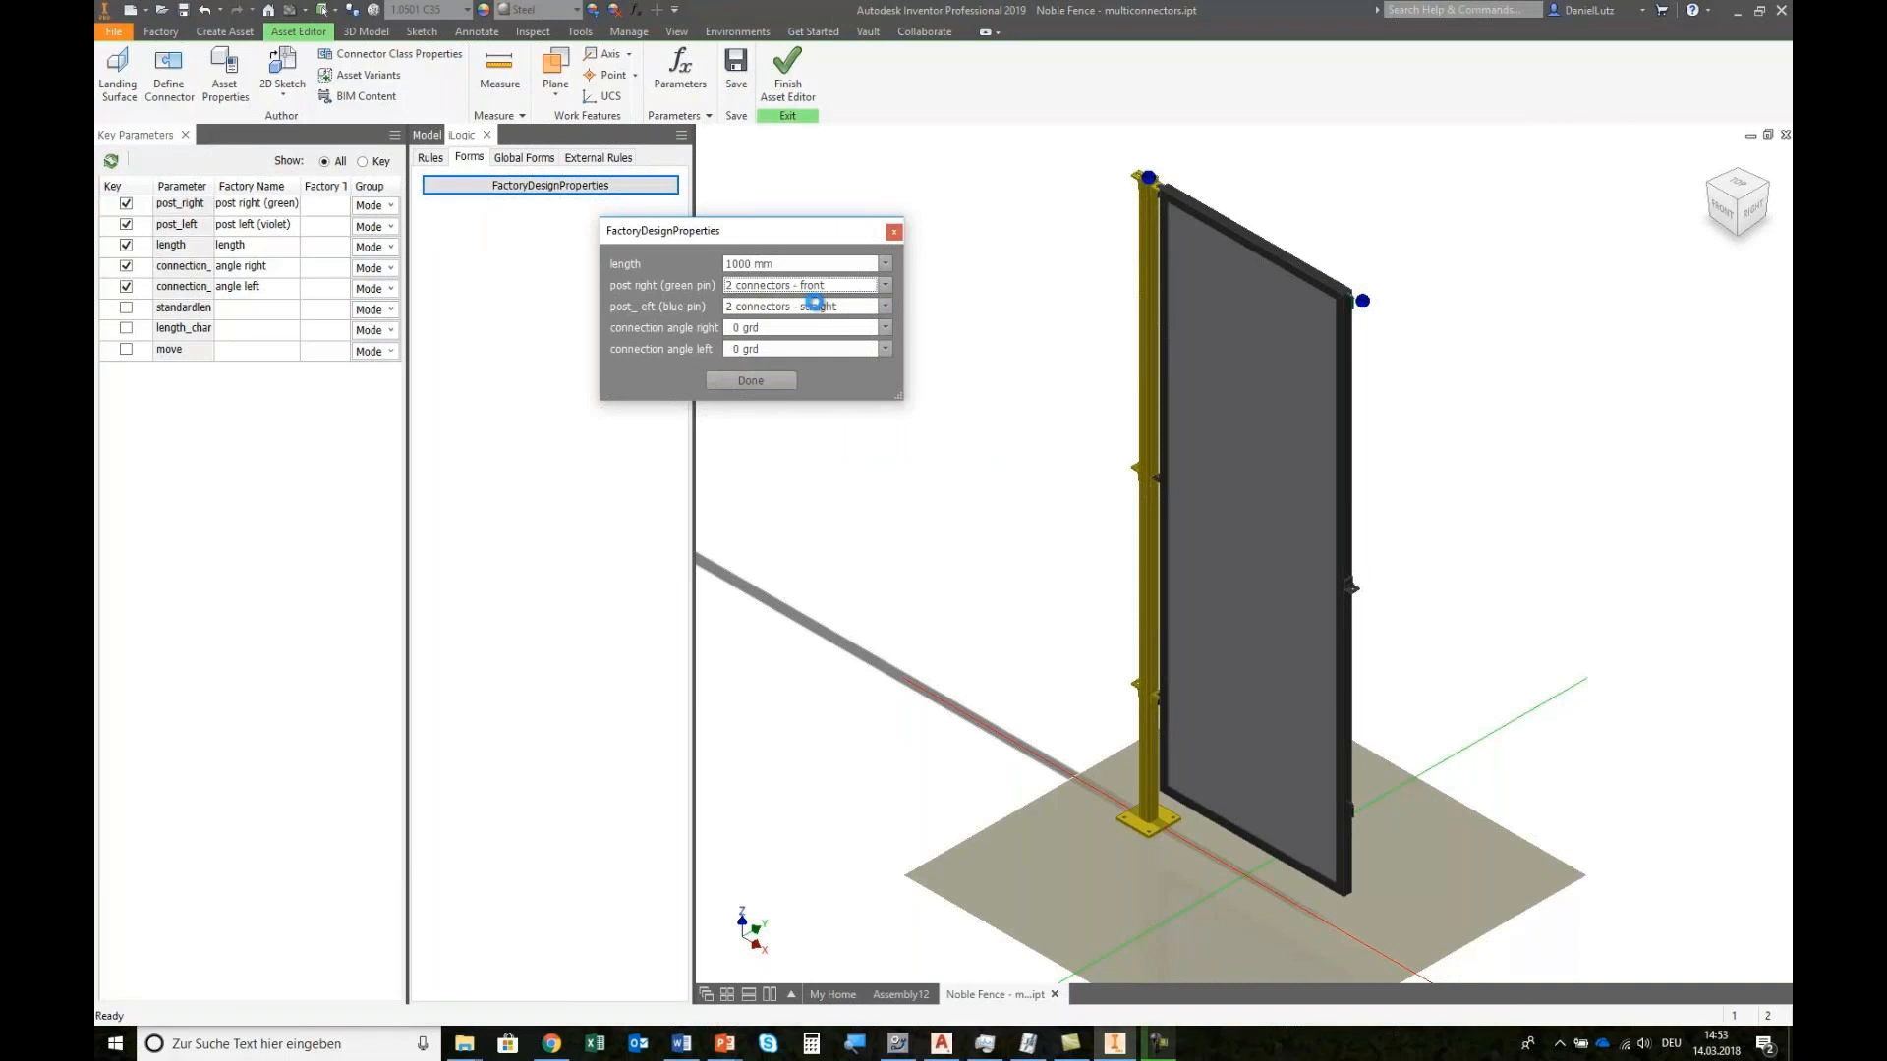
scroll(1429, 386, "down", 5)
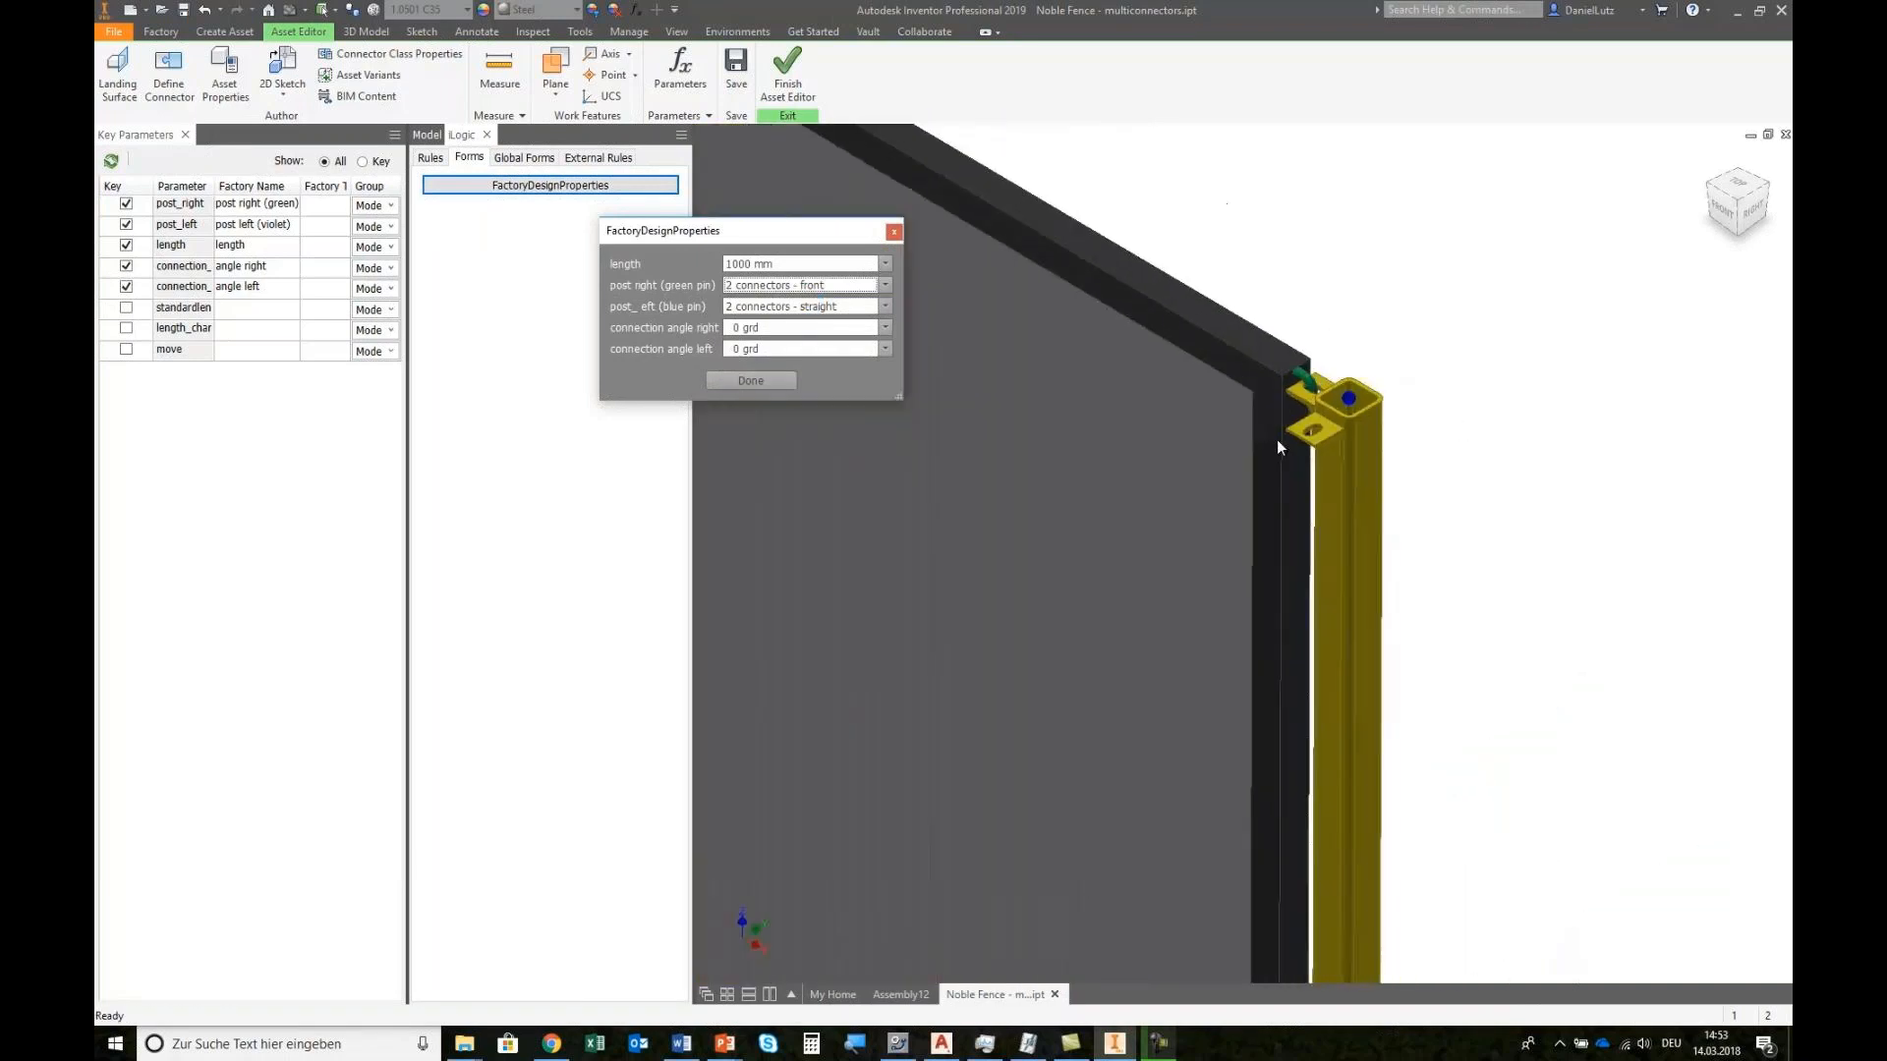
left_click(808, 286)
left_click(778, 344)
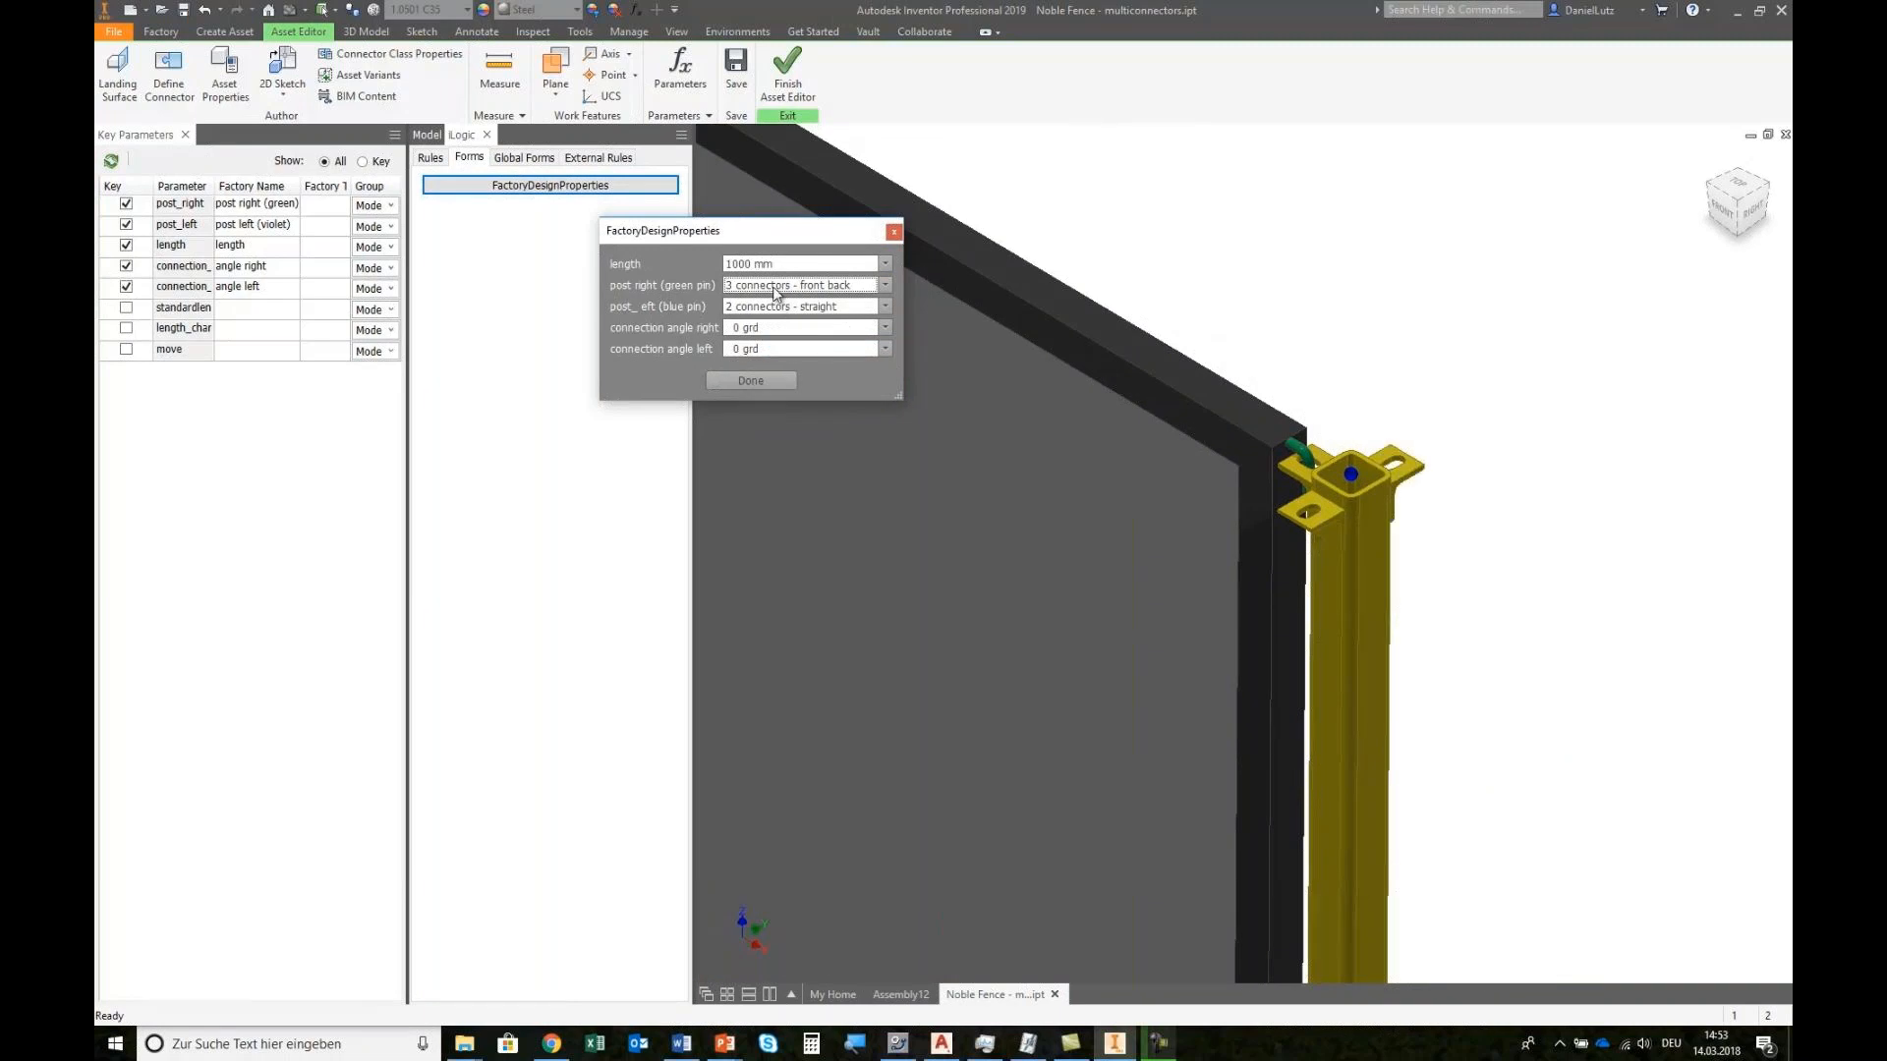
left_click(781, 286)
left_click(759, 373)
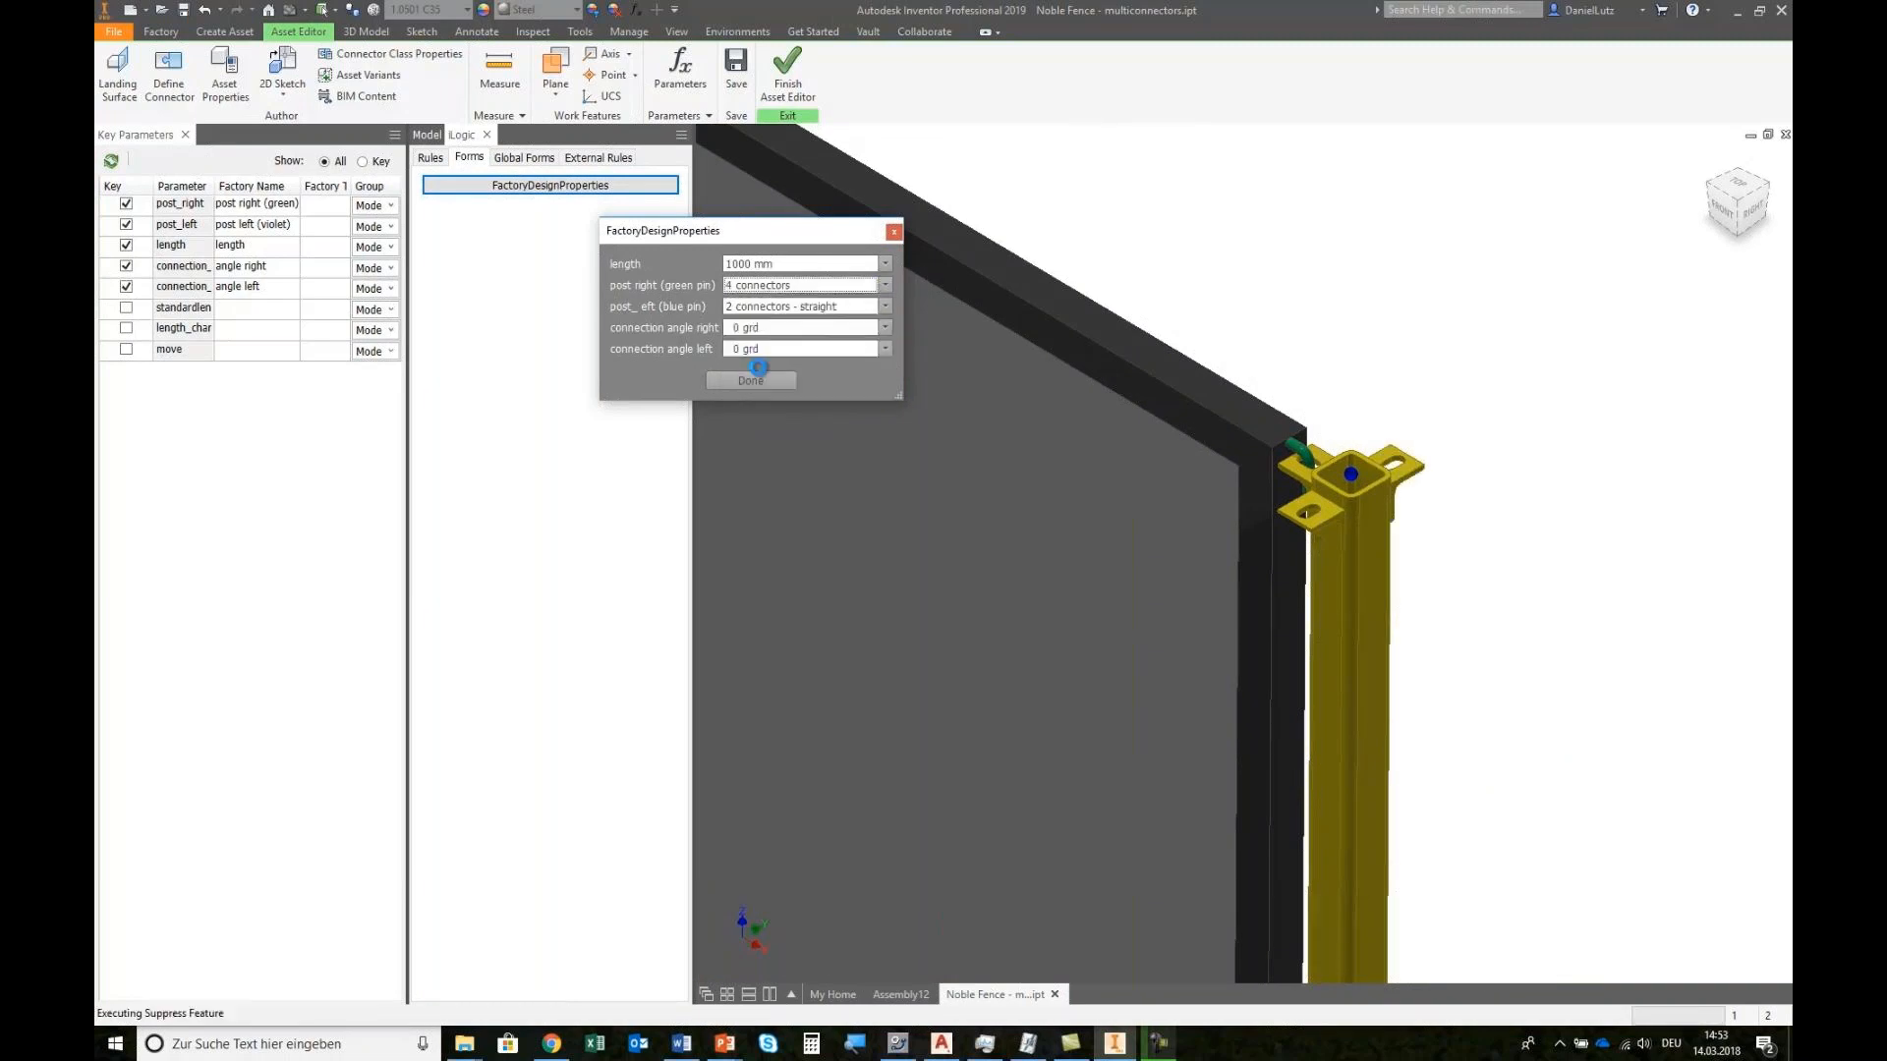
left_click(777, 289)
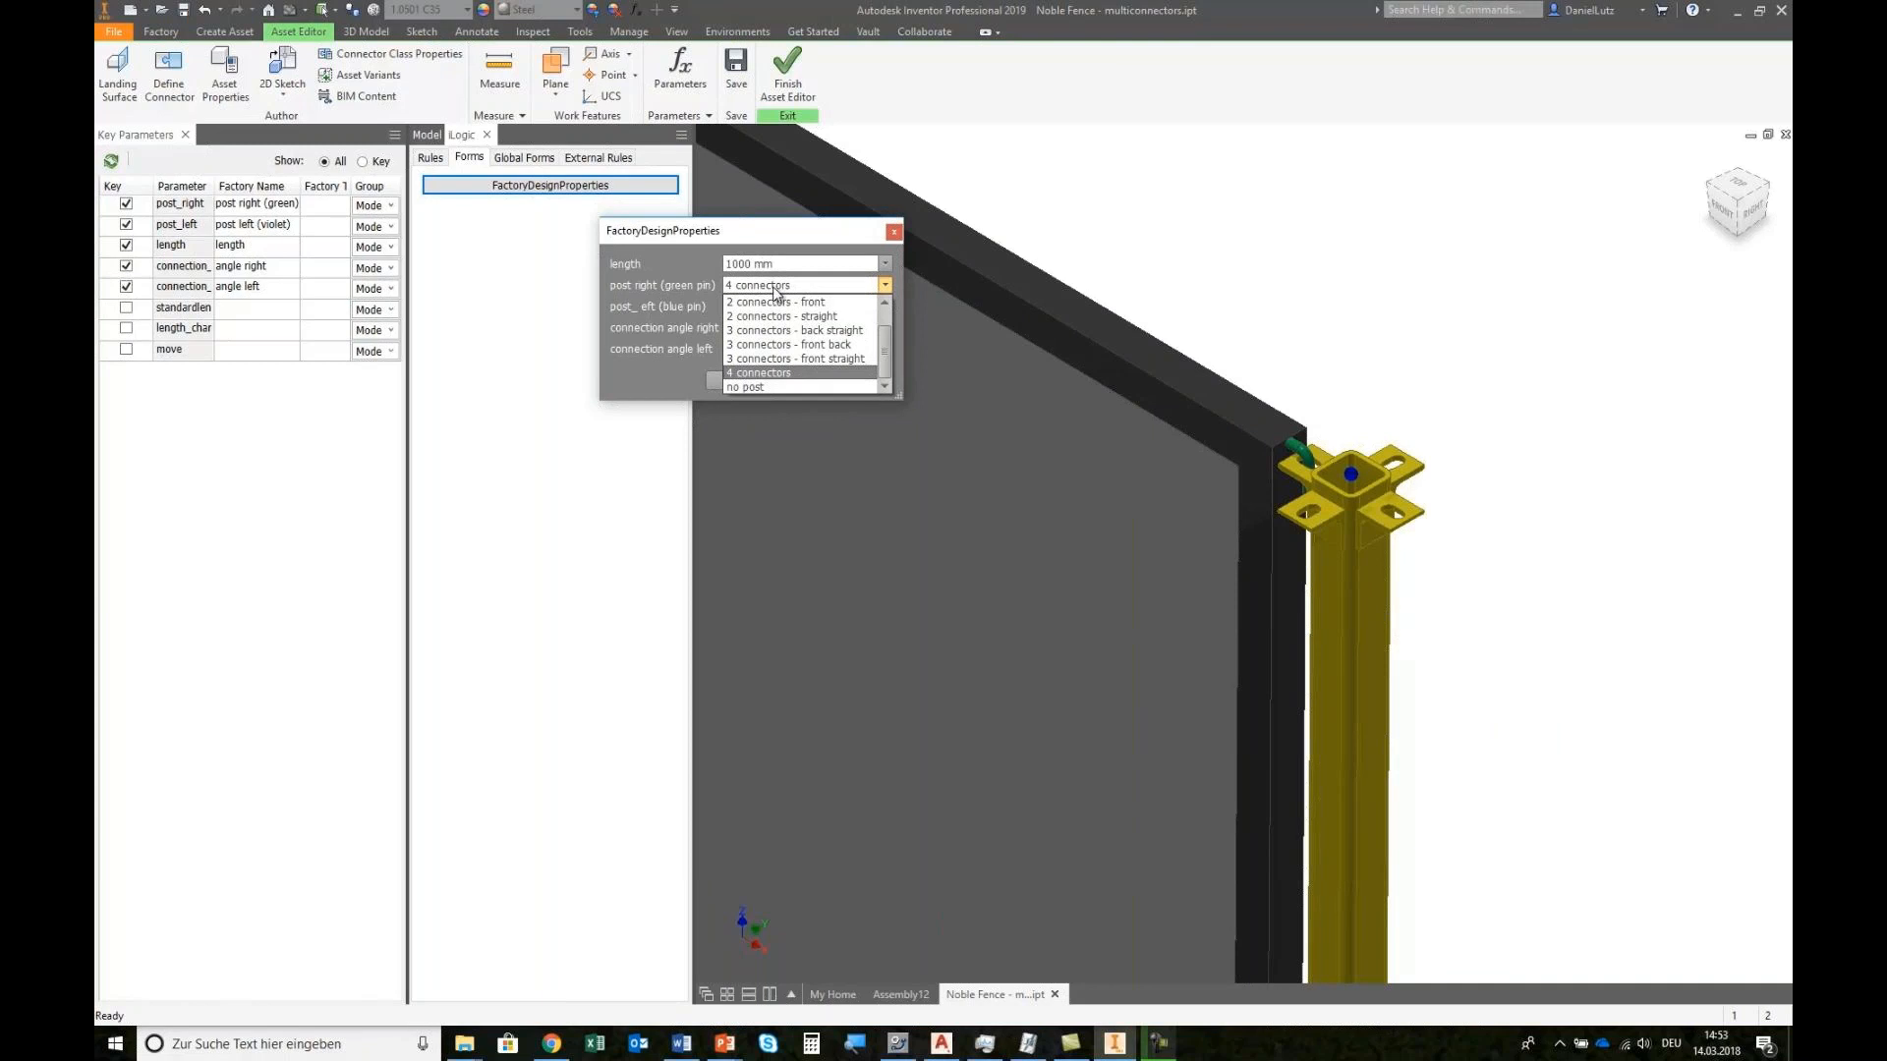
left_click(767, 386)
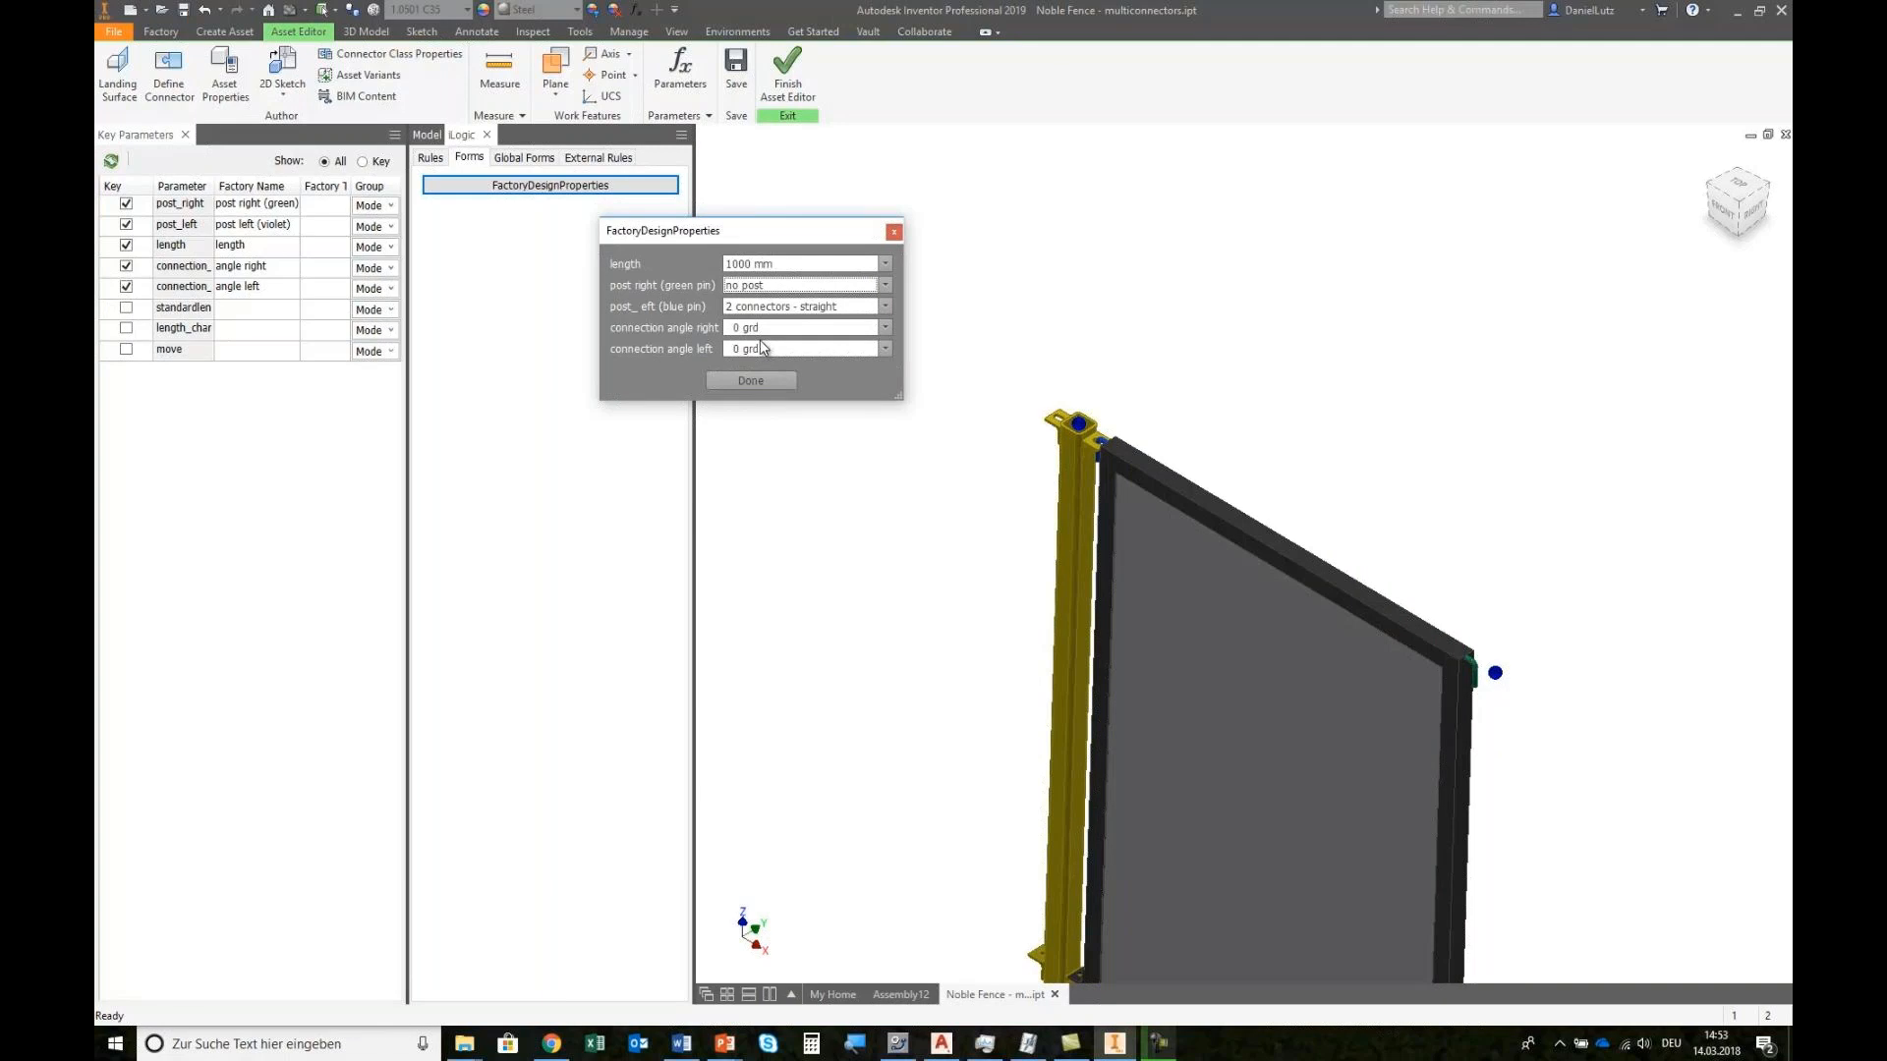
Step: Try a left connection angle of 30 grd on the fence and return it to 0 grd
left_click(758, 334)
left_click(765, 348)
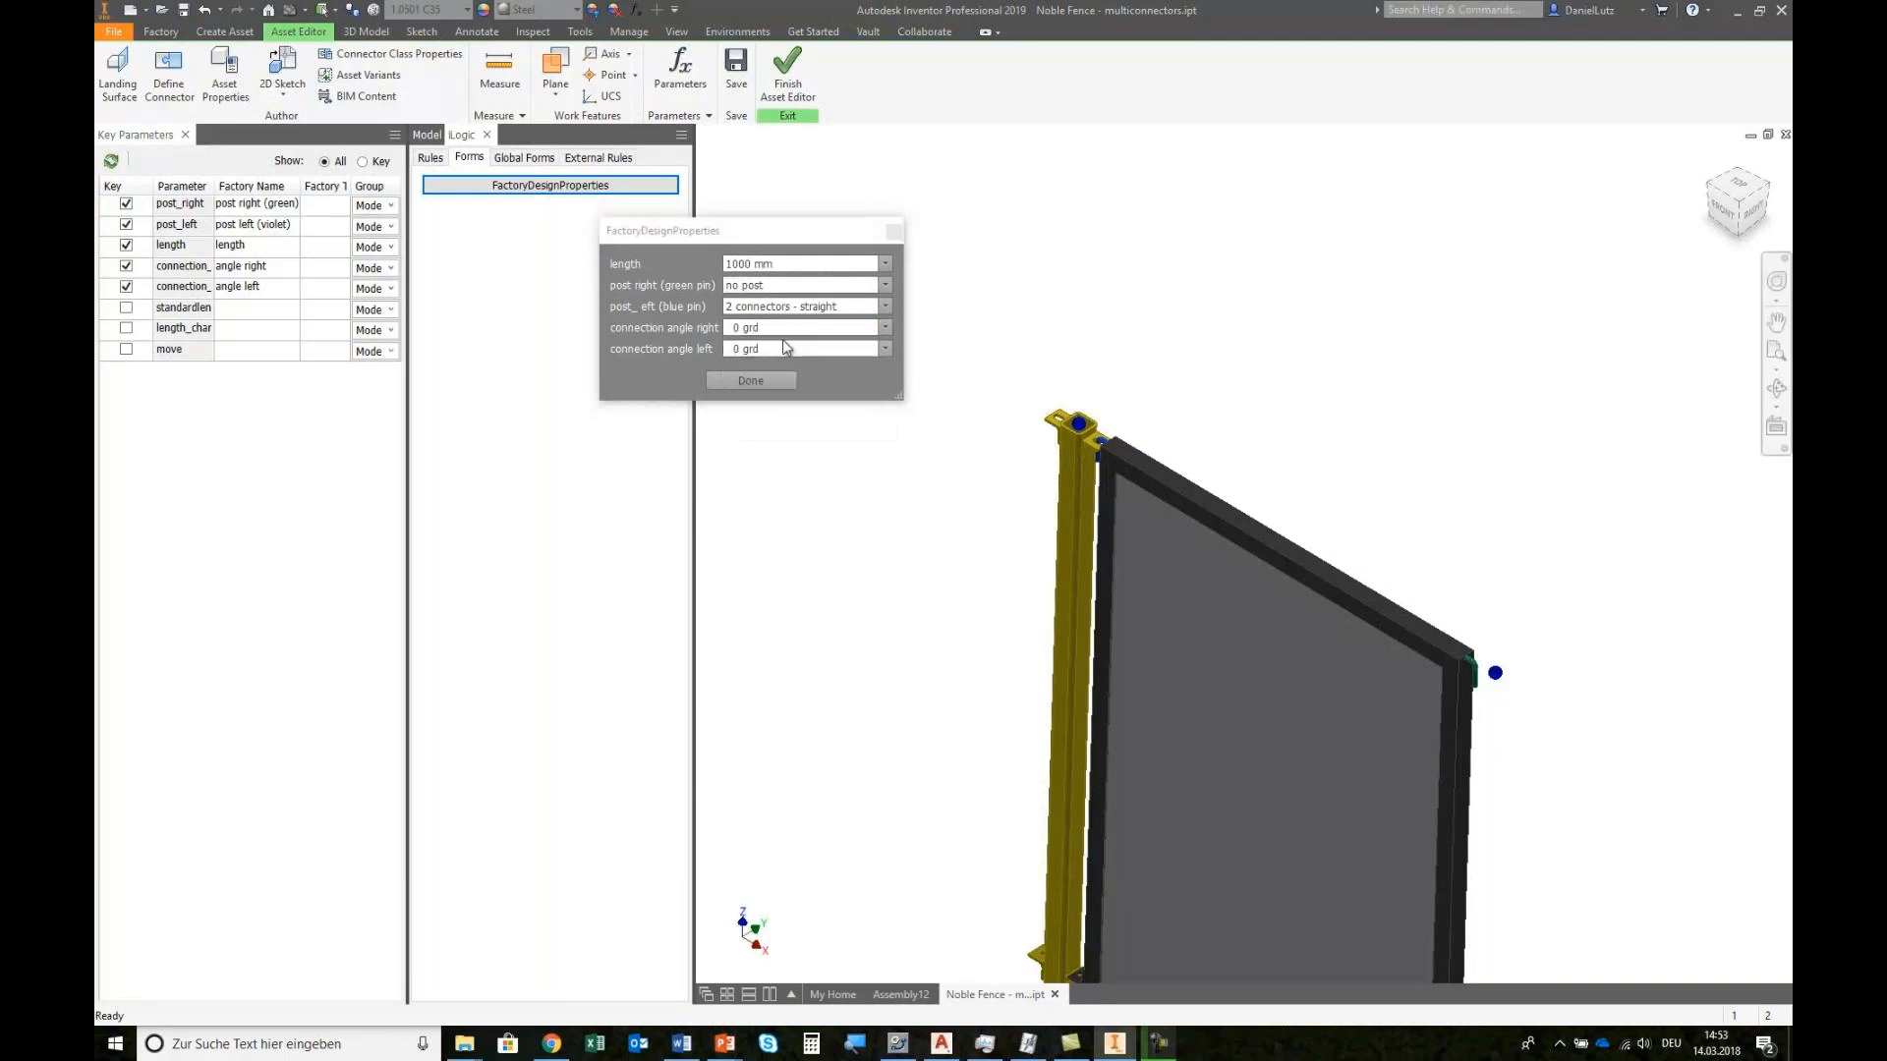
left_click(760, 394)
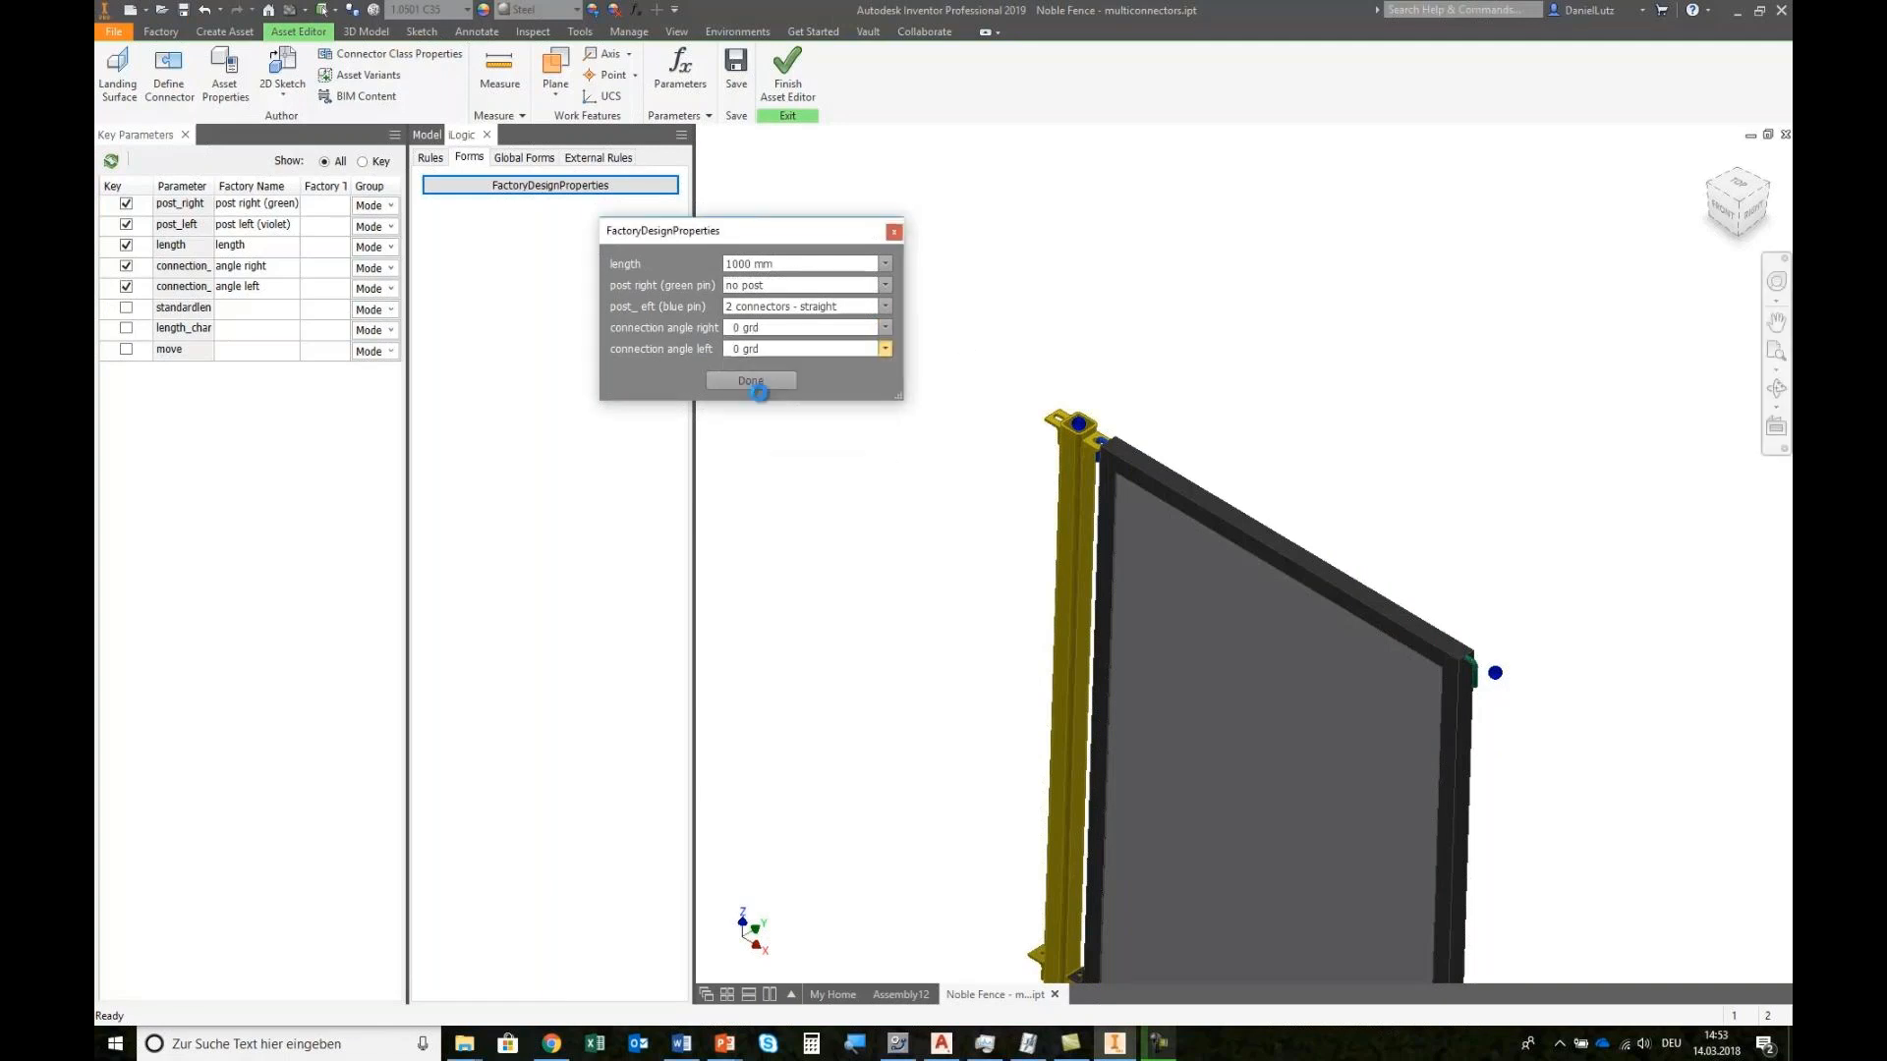
left_click(759, 349)
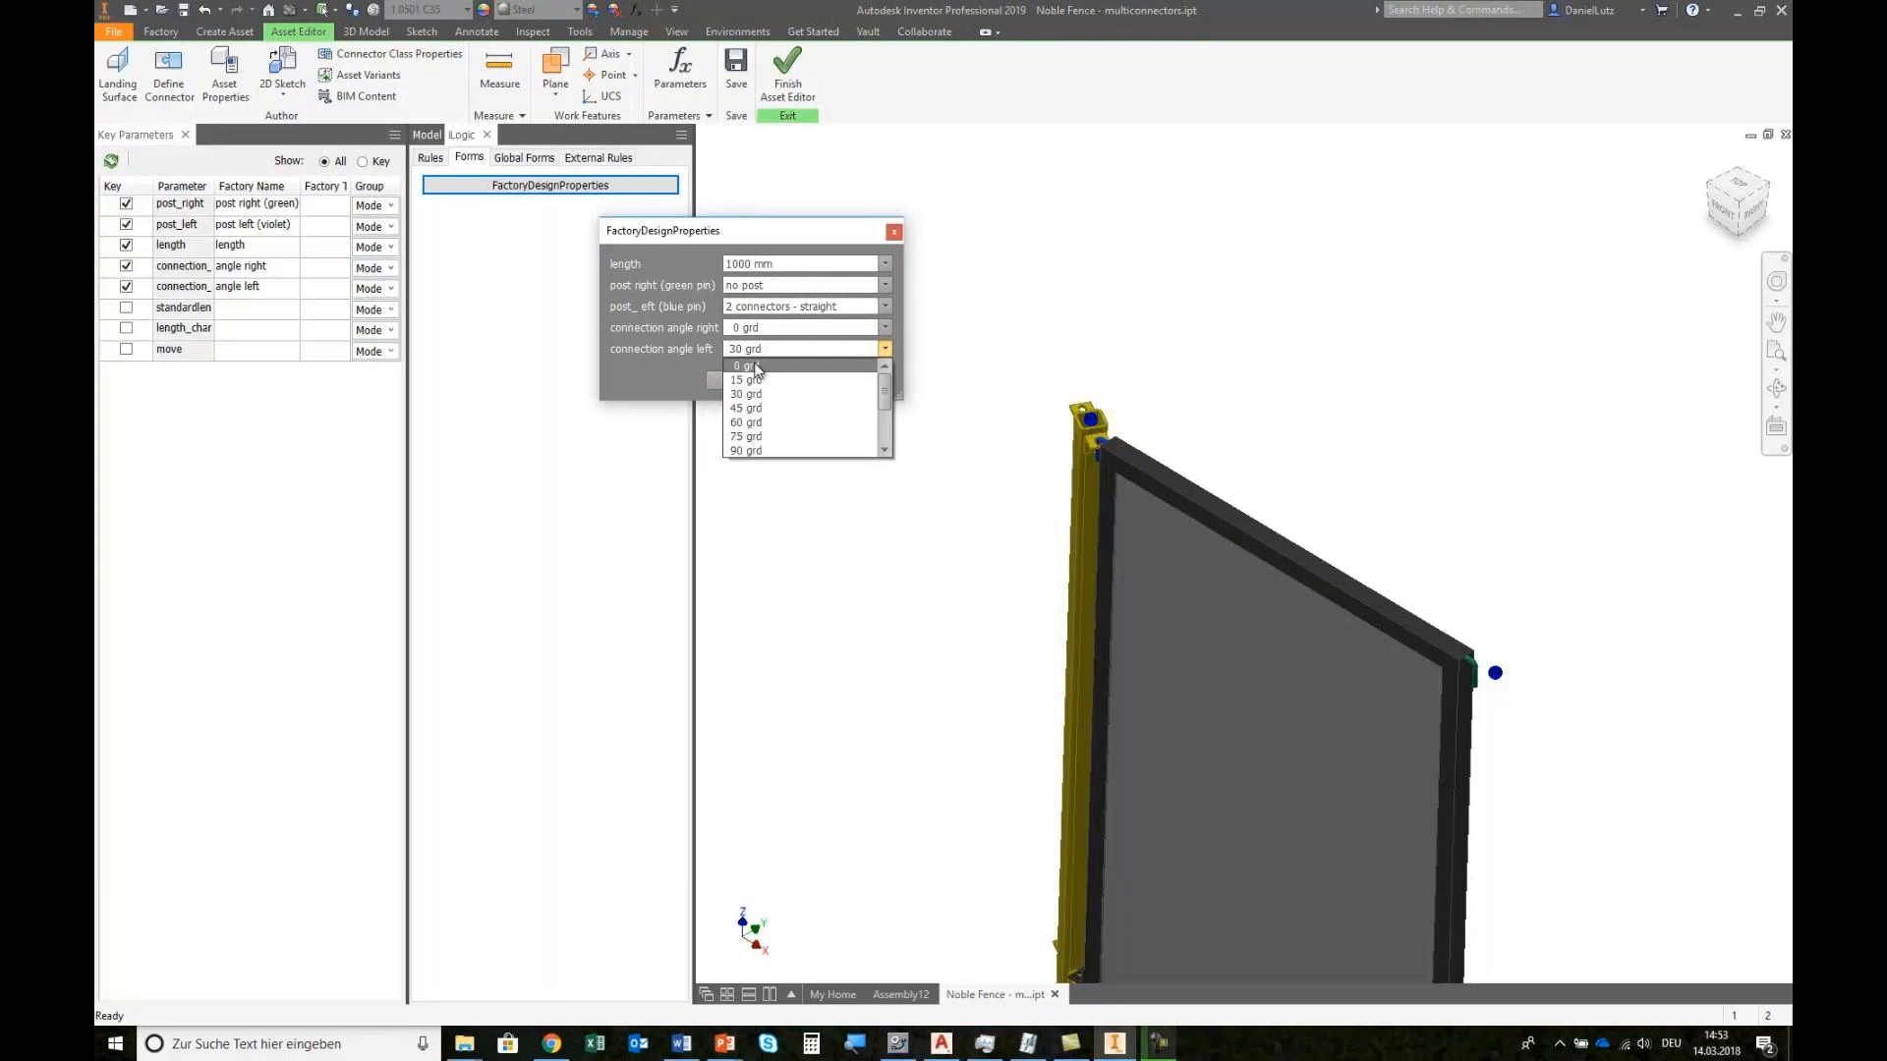
left_click(746, 366)
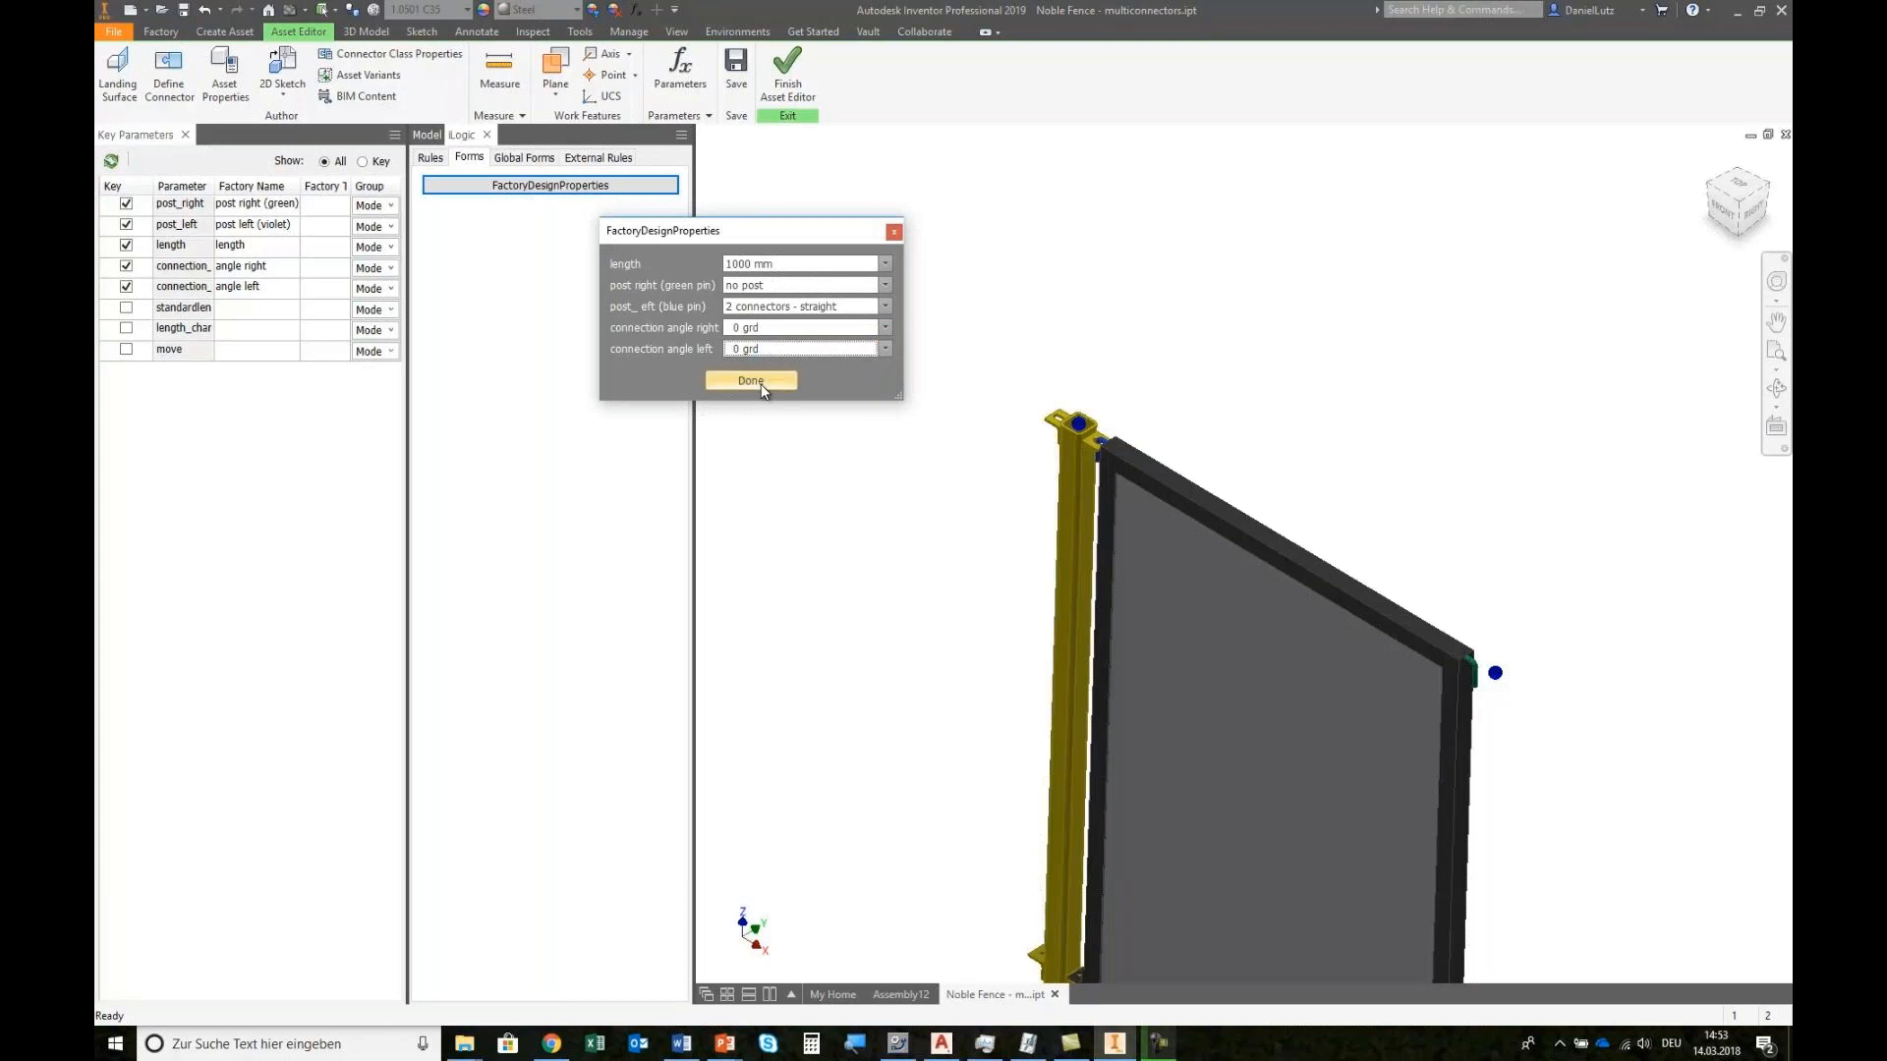
Step: Close the iLogic form and finish editing the fence asset, returning to Assembly12
left_click(750, 381)
middle_click_drag(863, 450, 753, 276)
scroll(754, 277, "up", 3)
left_click(787, 73)
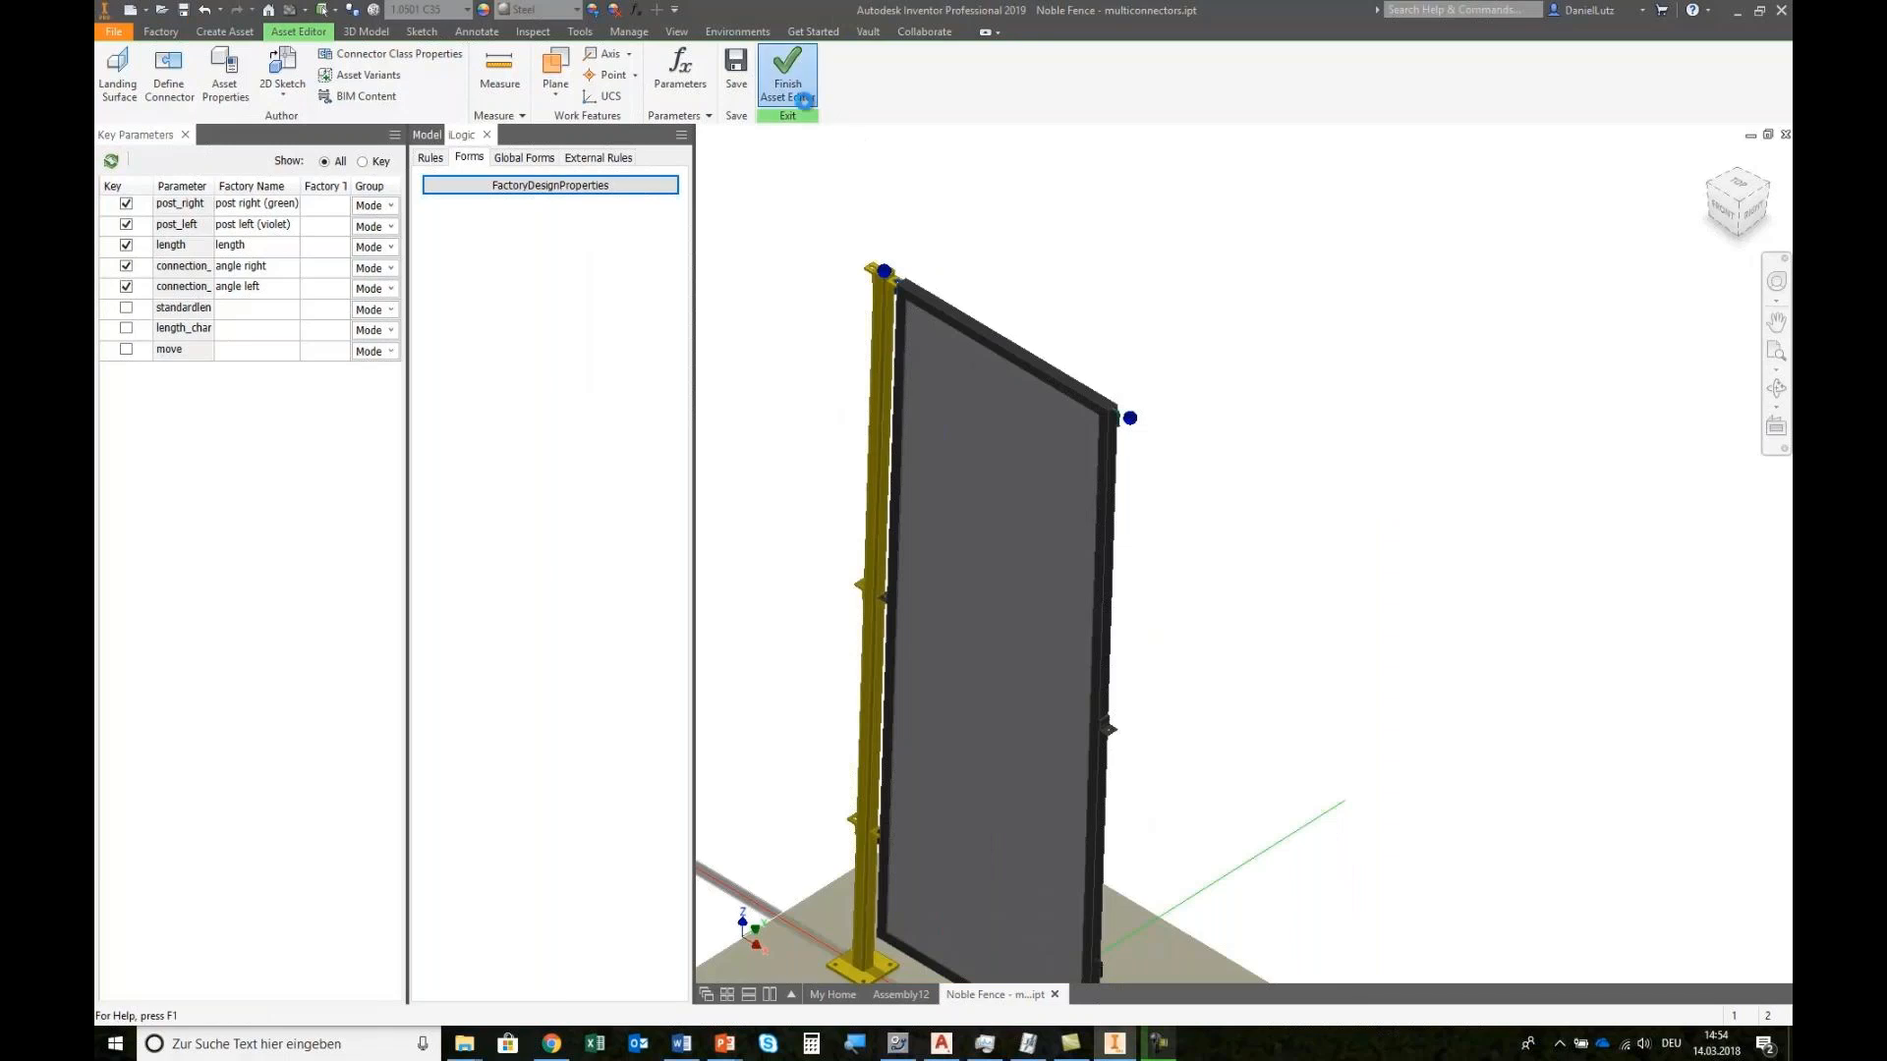
left_click(1001, 586)
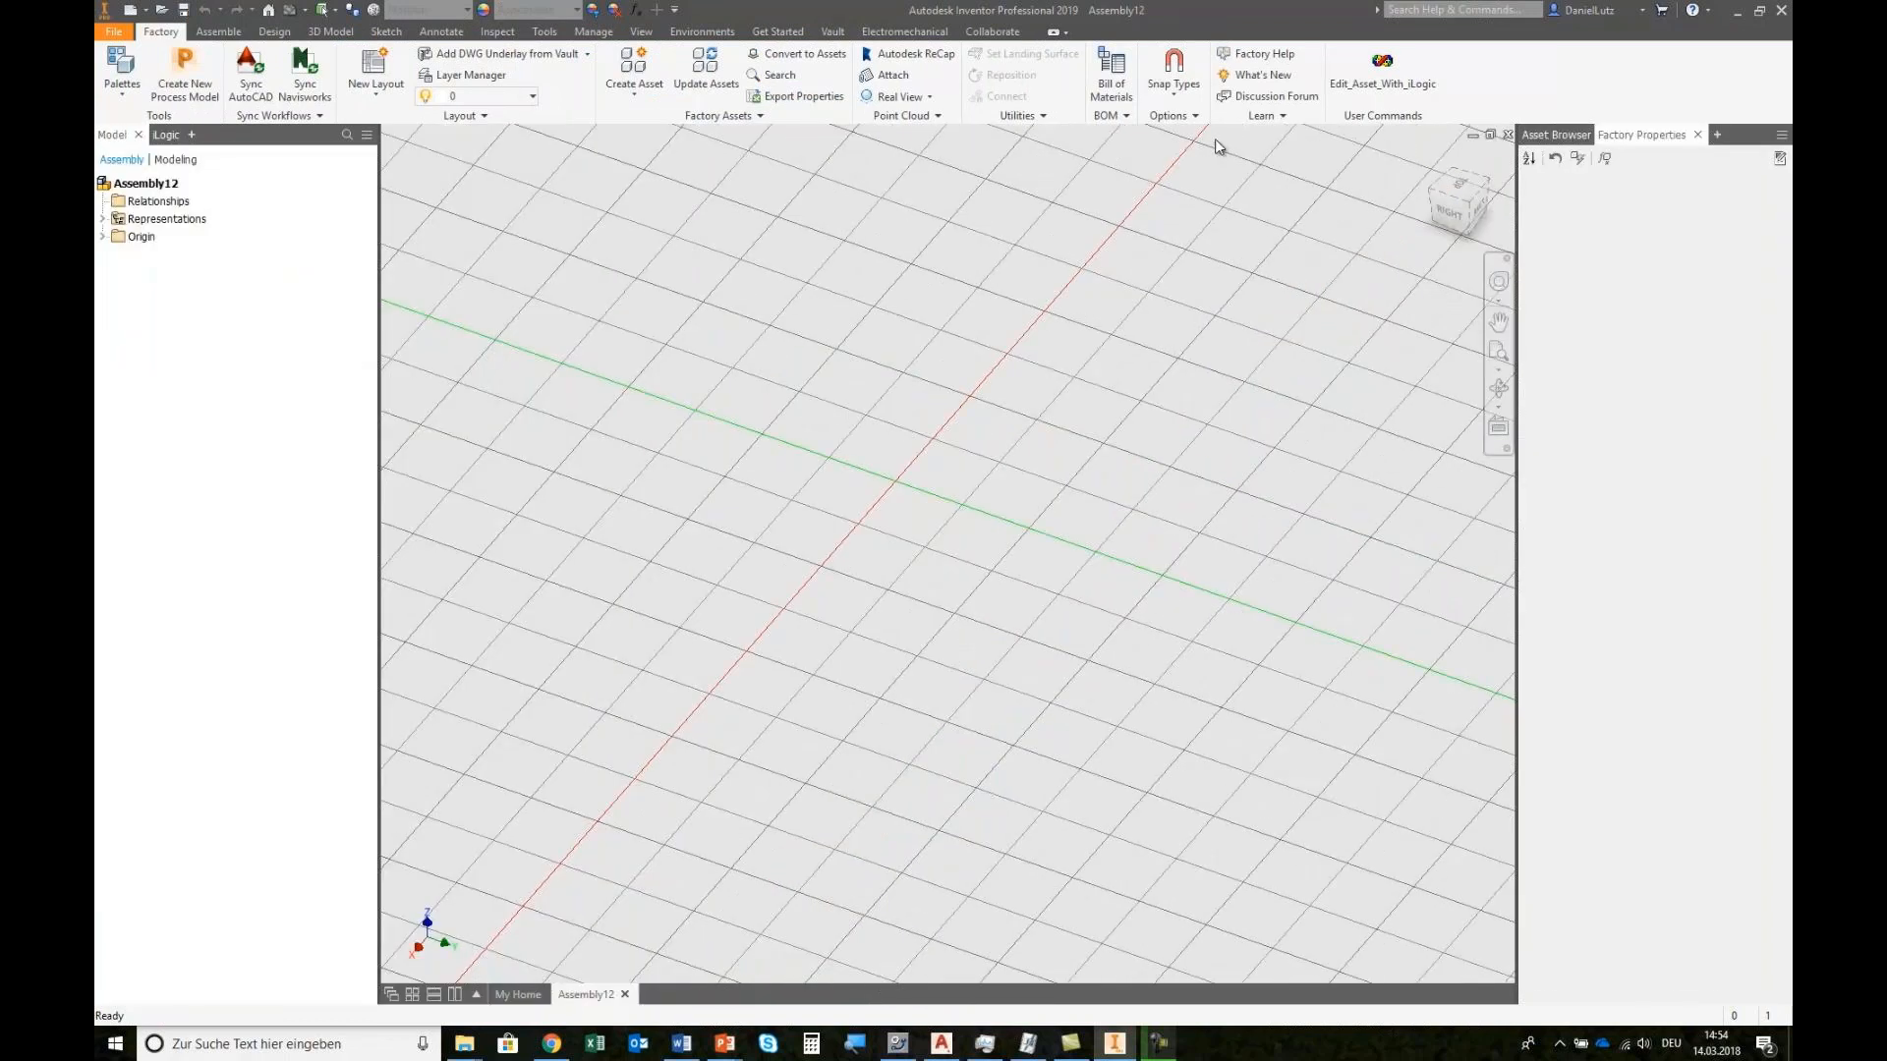
Step: Disable Infer connections in the asset placement settings of the Factory Options
left_click(1175, 115)
left_click(1181, 160)
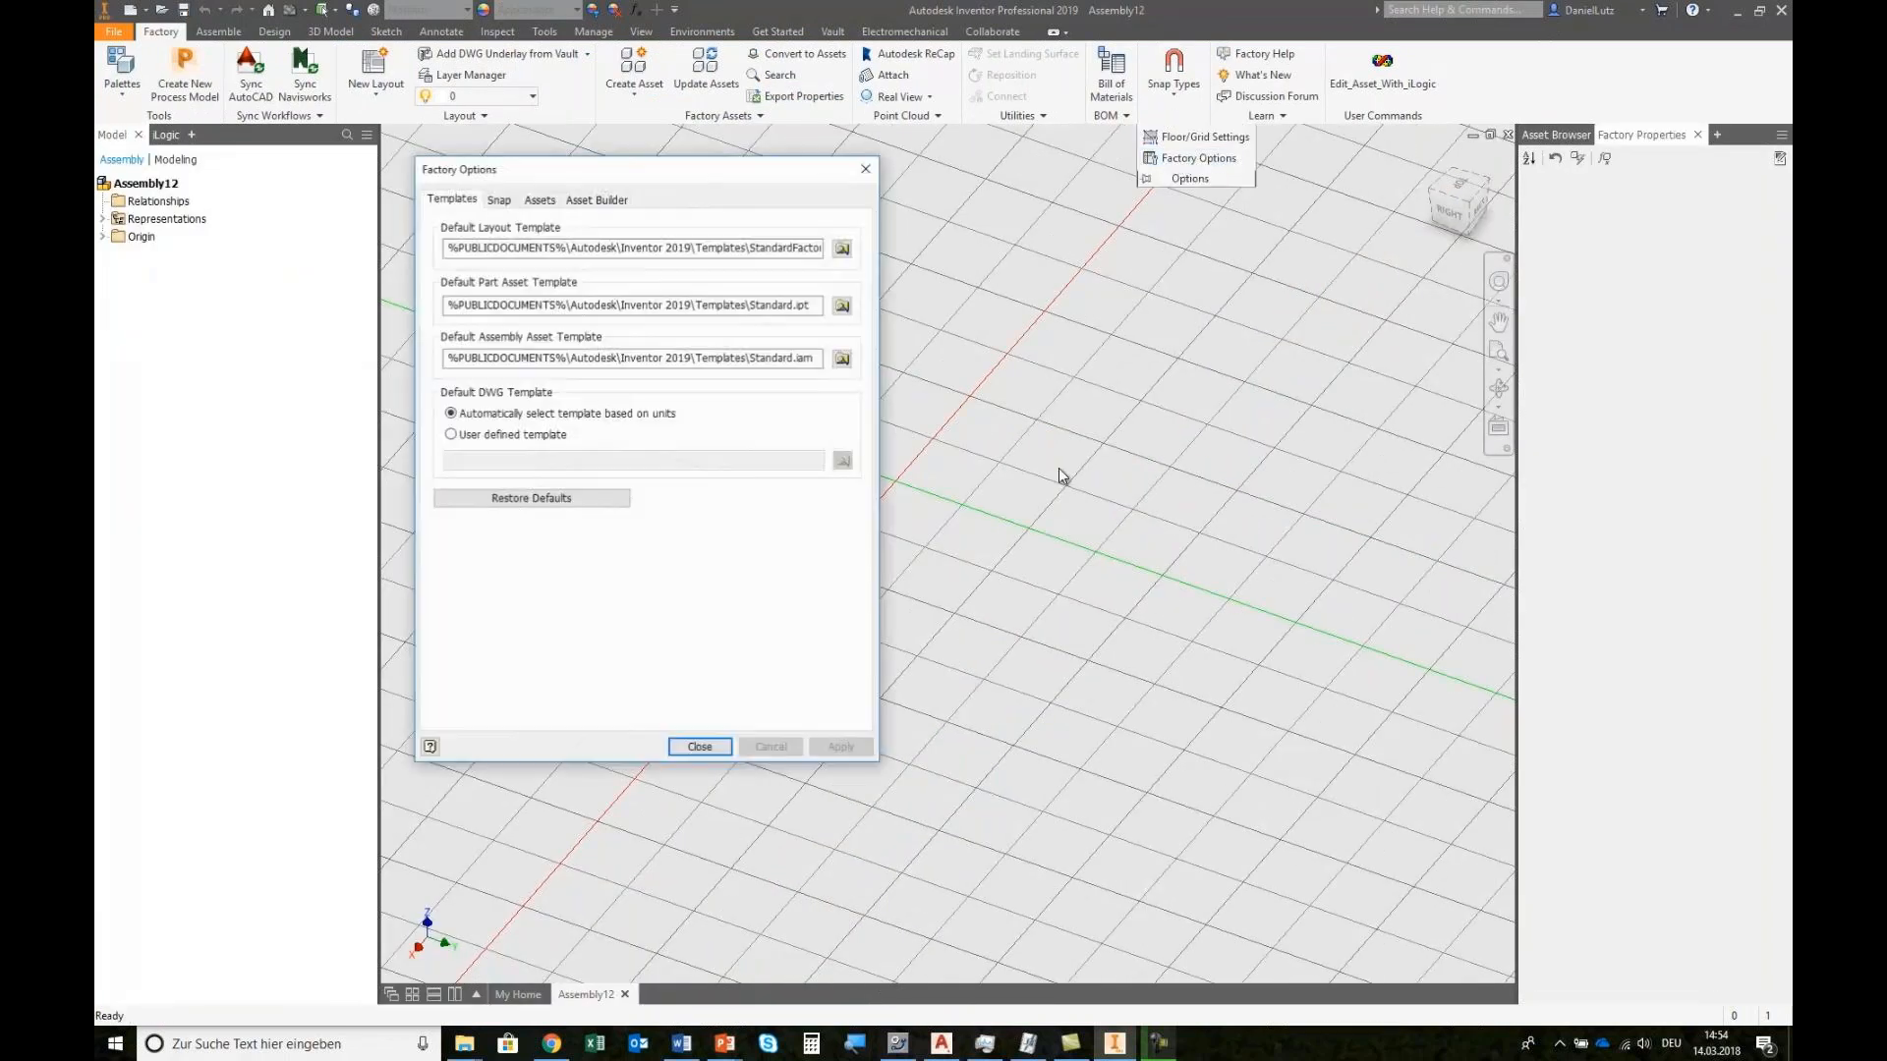
left_click(540, 200)
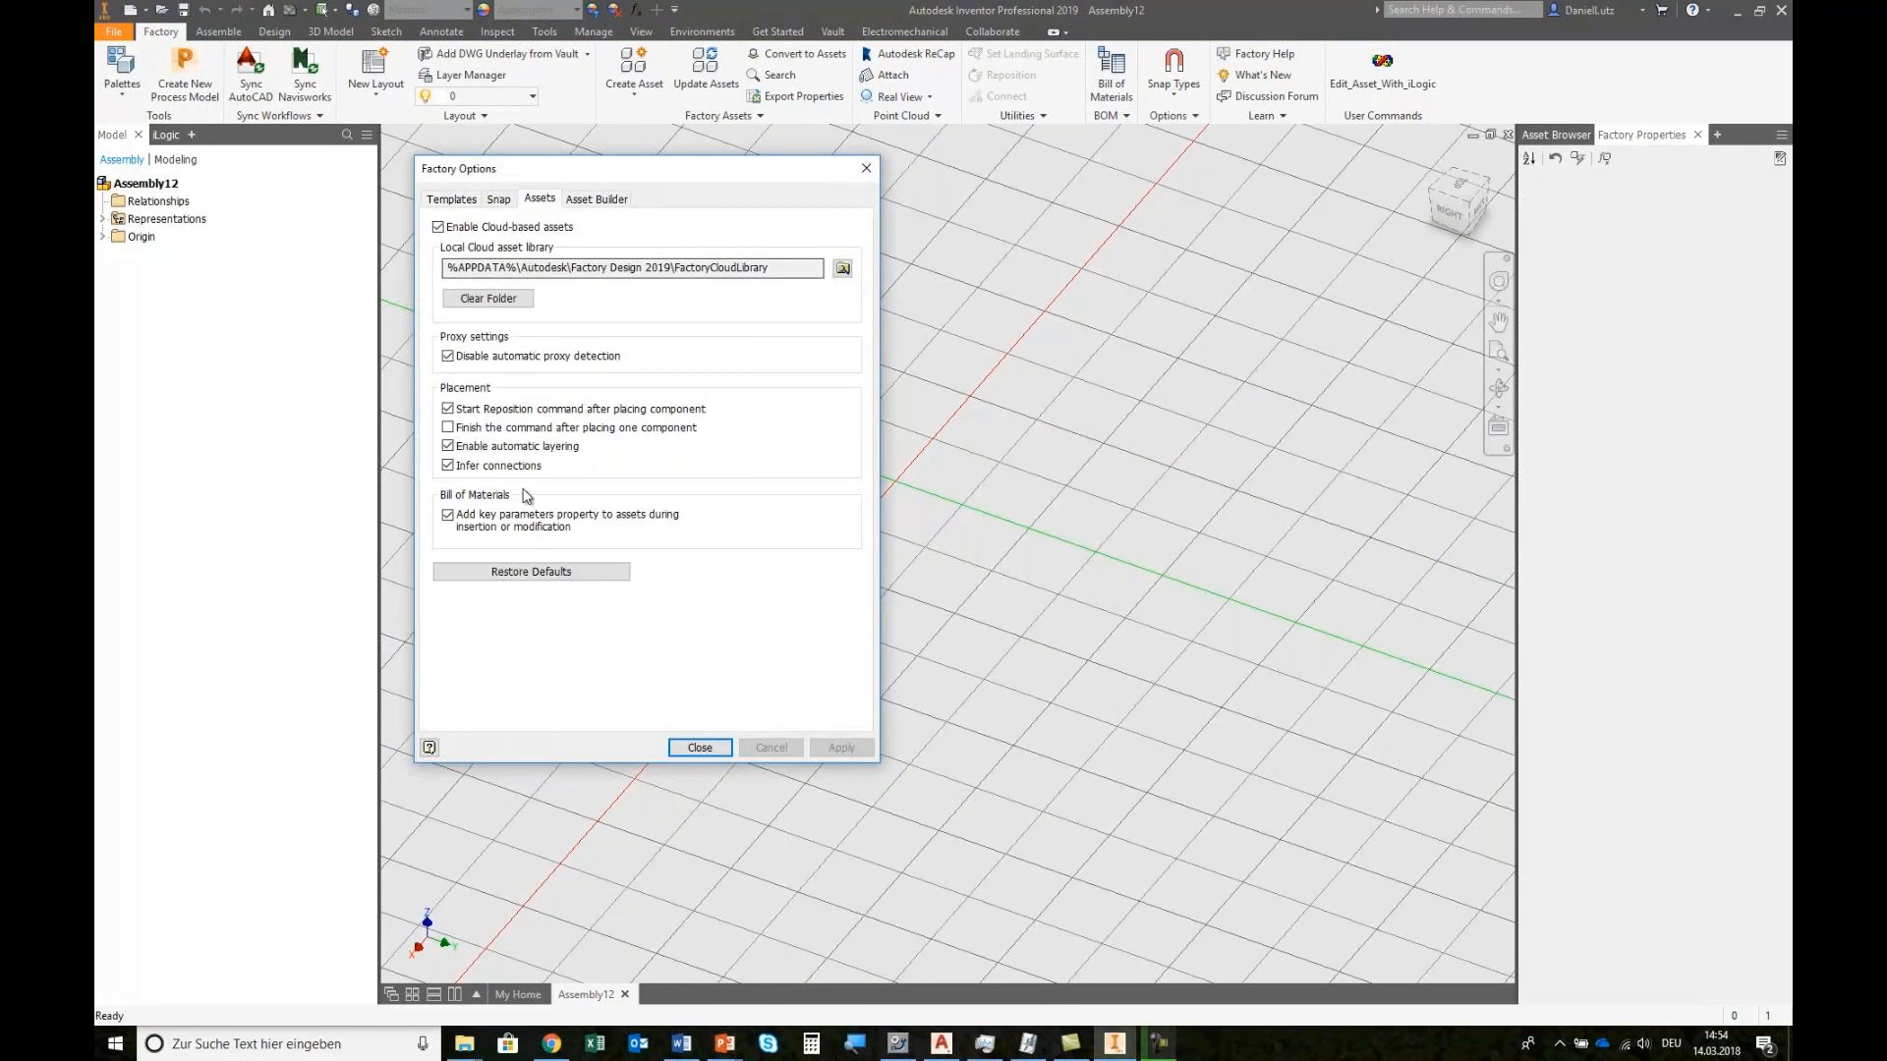
left_click(470, 467)
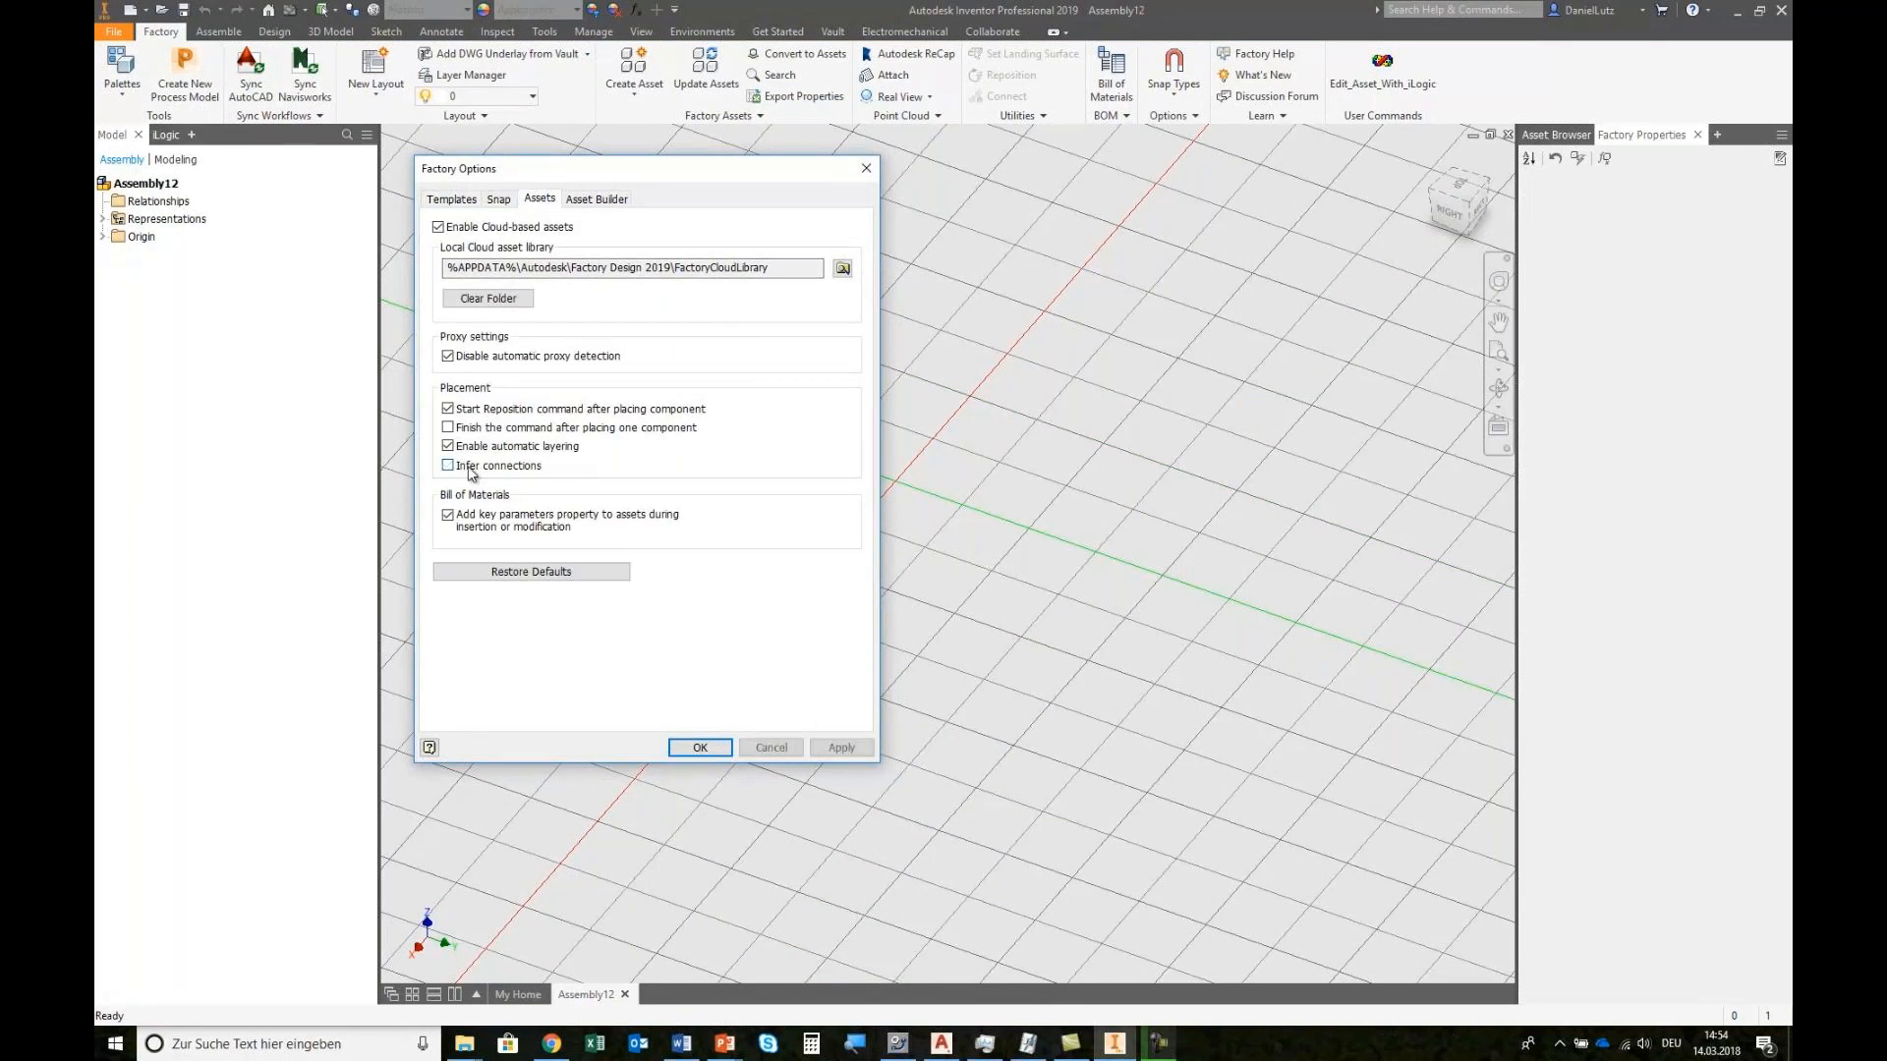
left_click(701, 748)
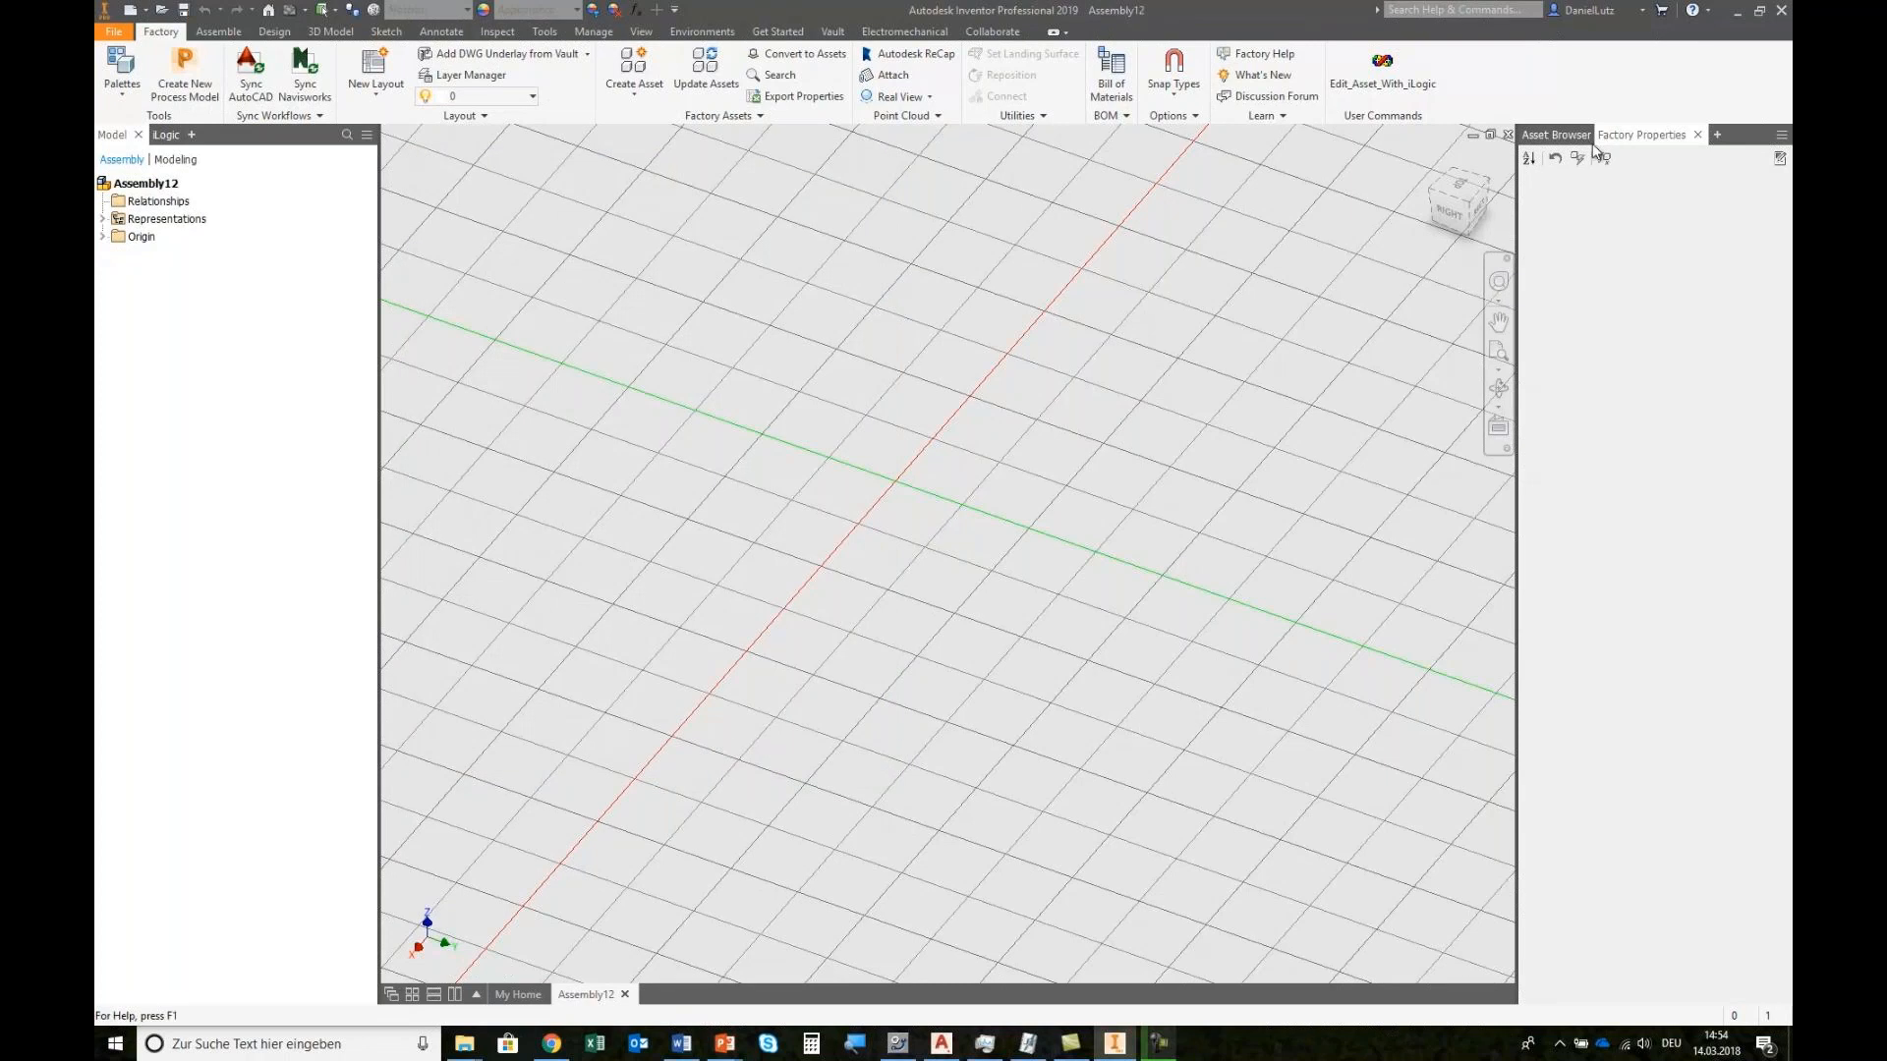
Step: Place one Noble Fence - multiconnectors asset near the origin of Assembly12 and finish without repositioning it
left_click(1556, 134)
left_click_drag(1739, 359, 890, 533)
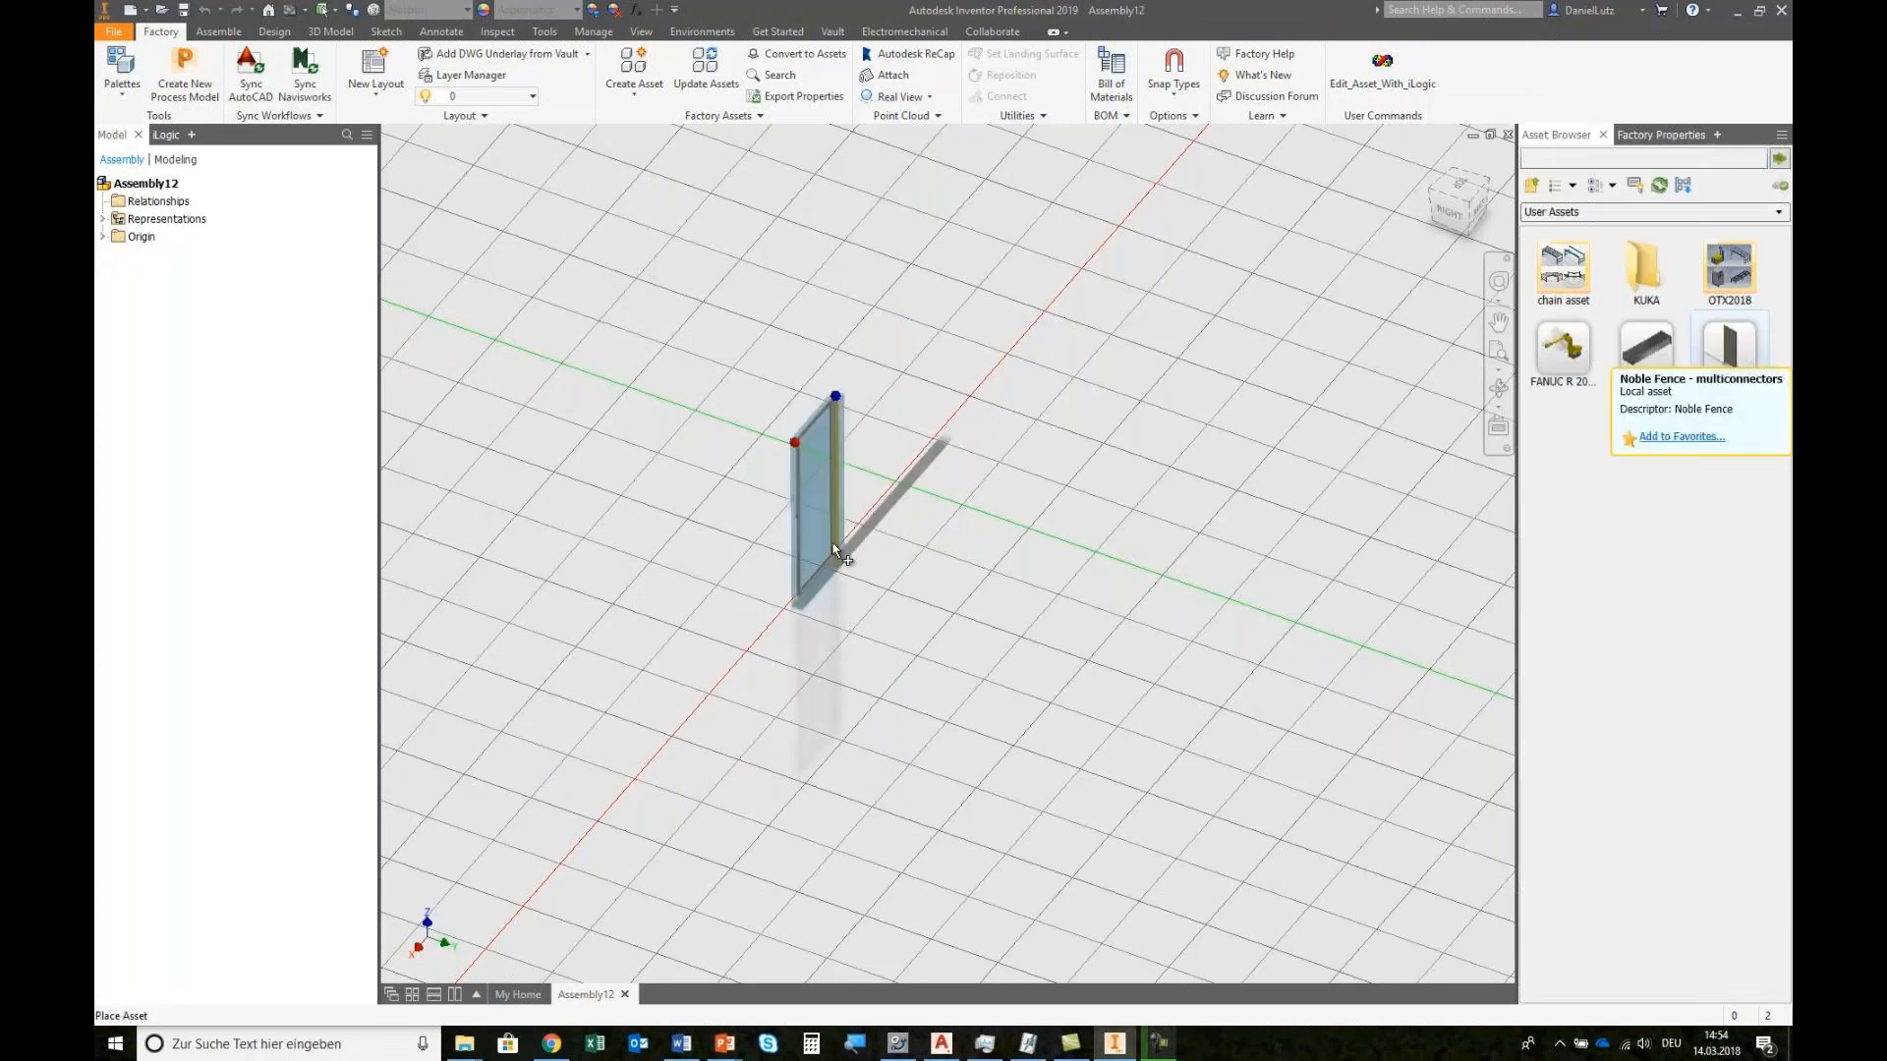
left_click(847, 587)
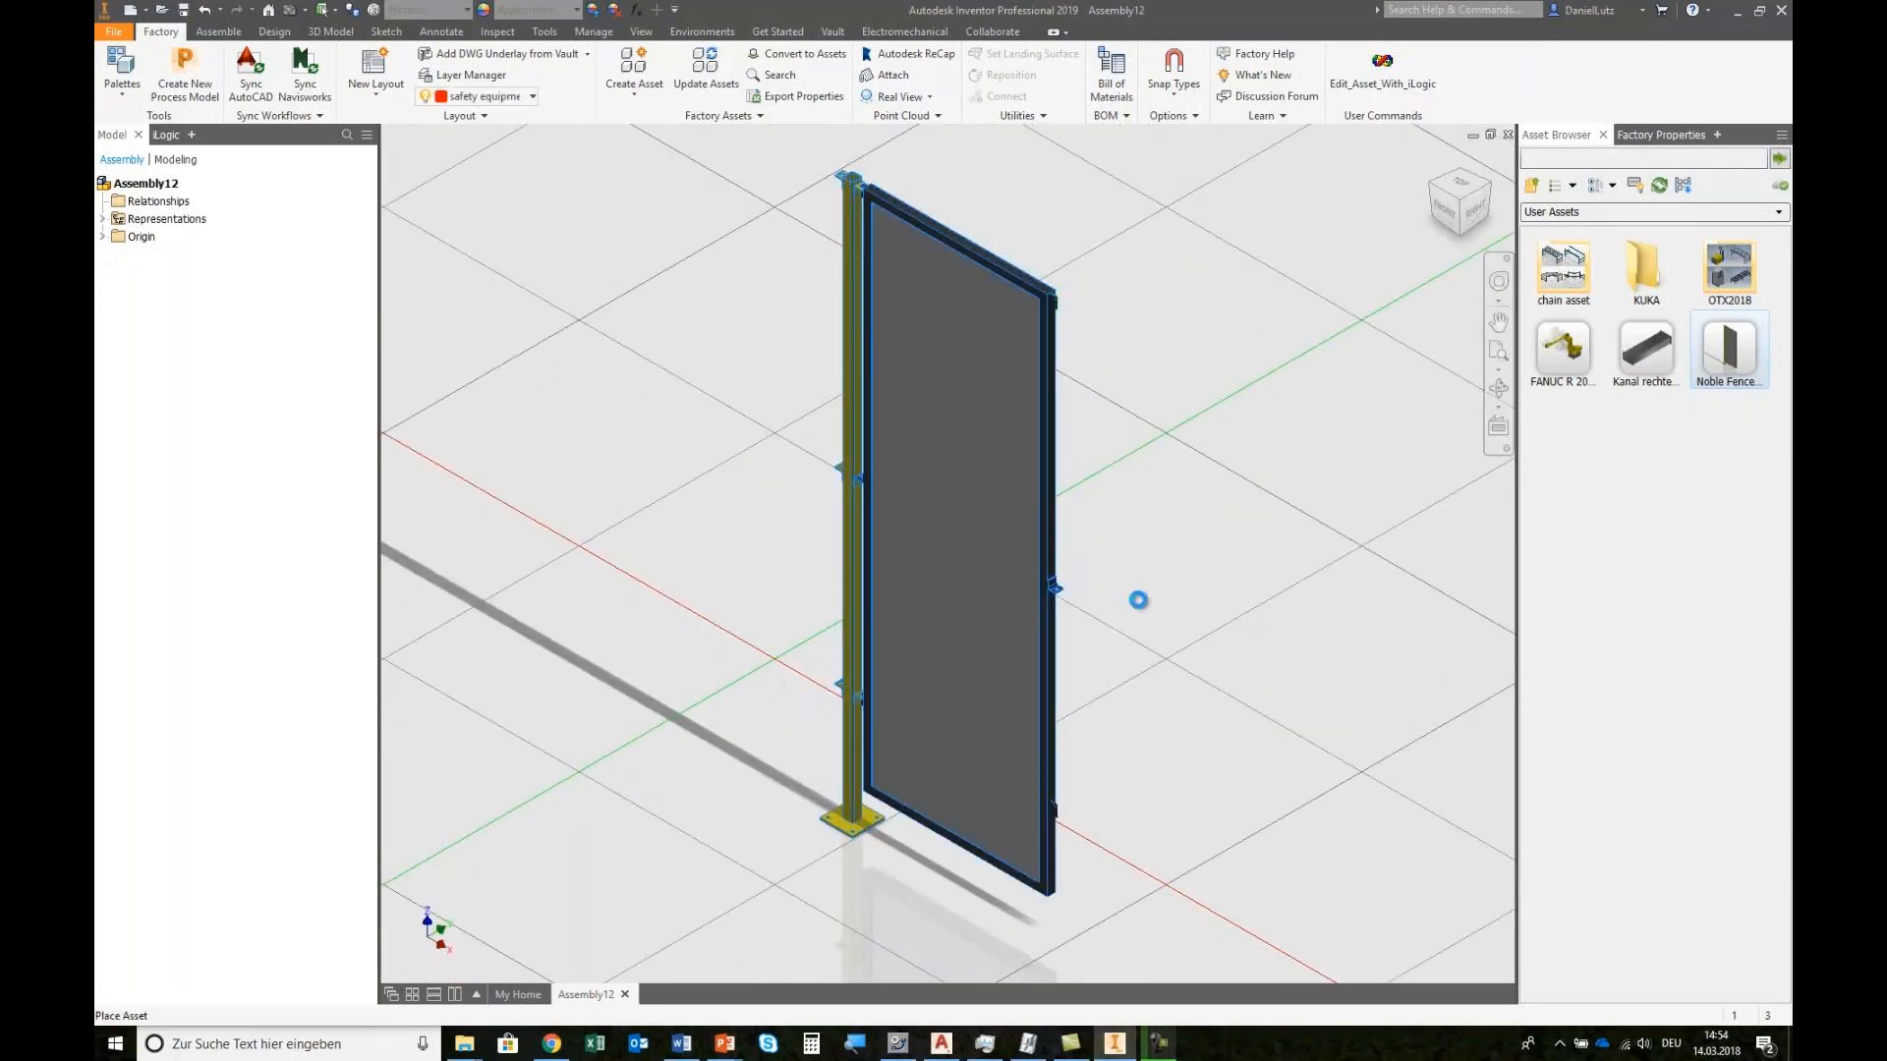
right_click(1140, 608)
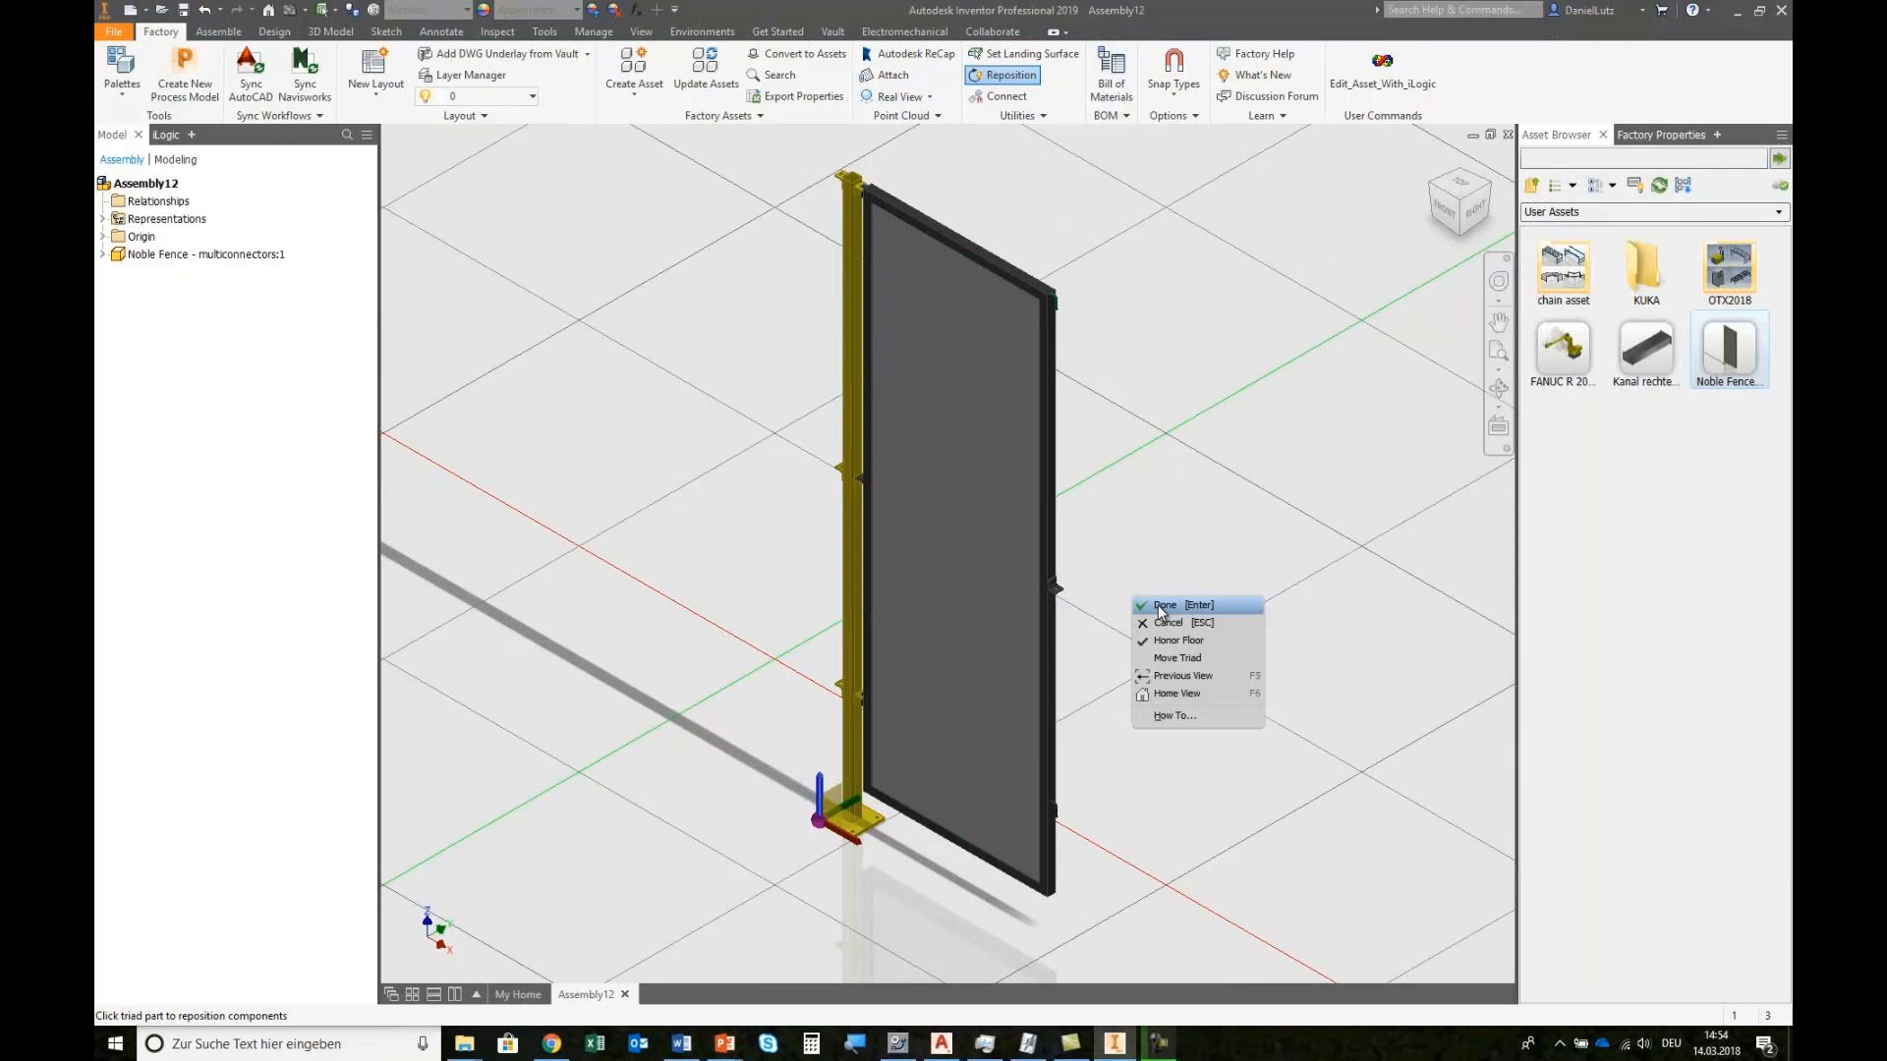
left_click(1158, 607)
Step: Place a second Noble Fence asset connected to the free end of the first in a straight line and end placement
scroll(1157, 607, "down", 4)
middle_click_drag(1169, 622, 1063, 620)
double_click(1734, 355)
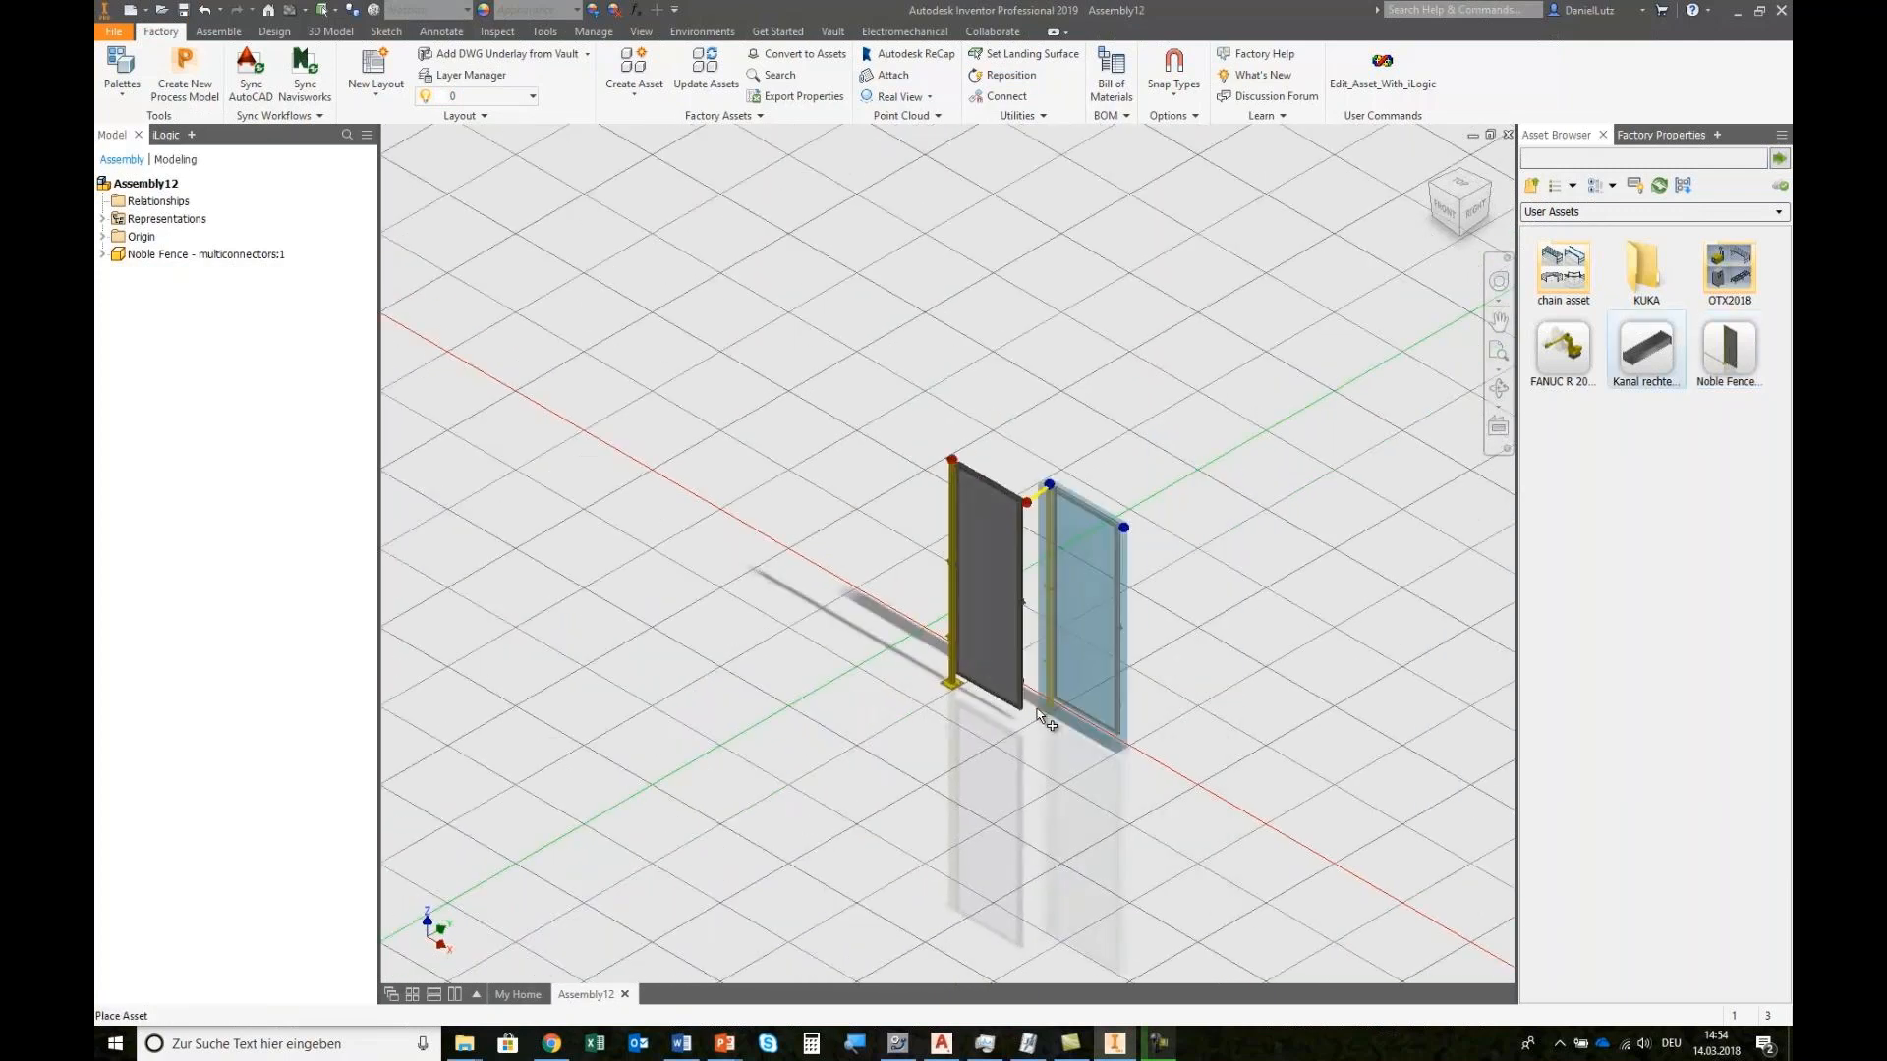
left_click(1026, 725)
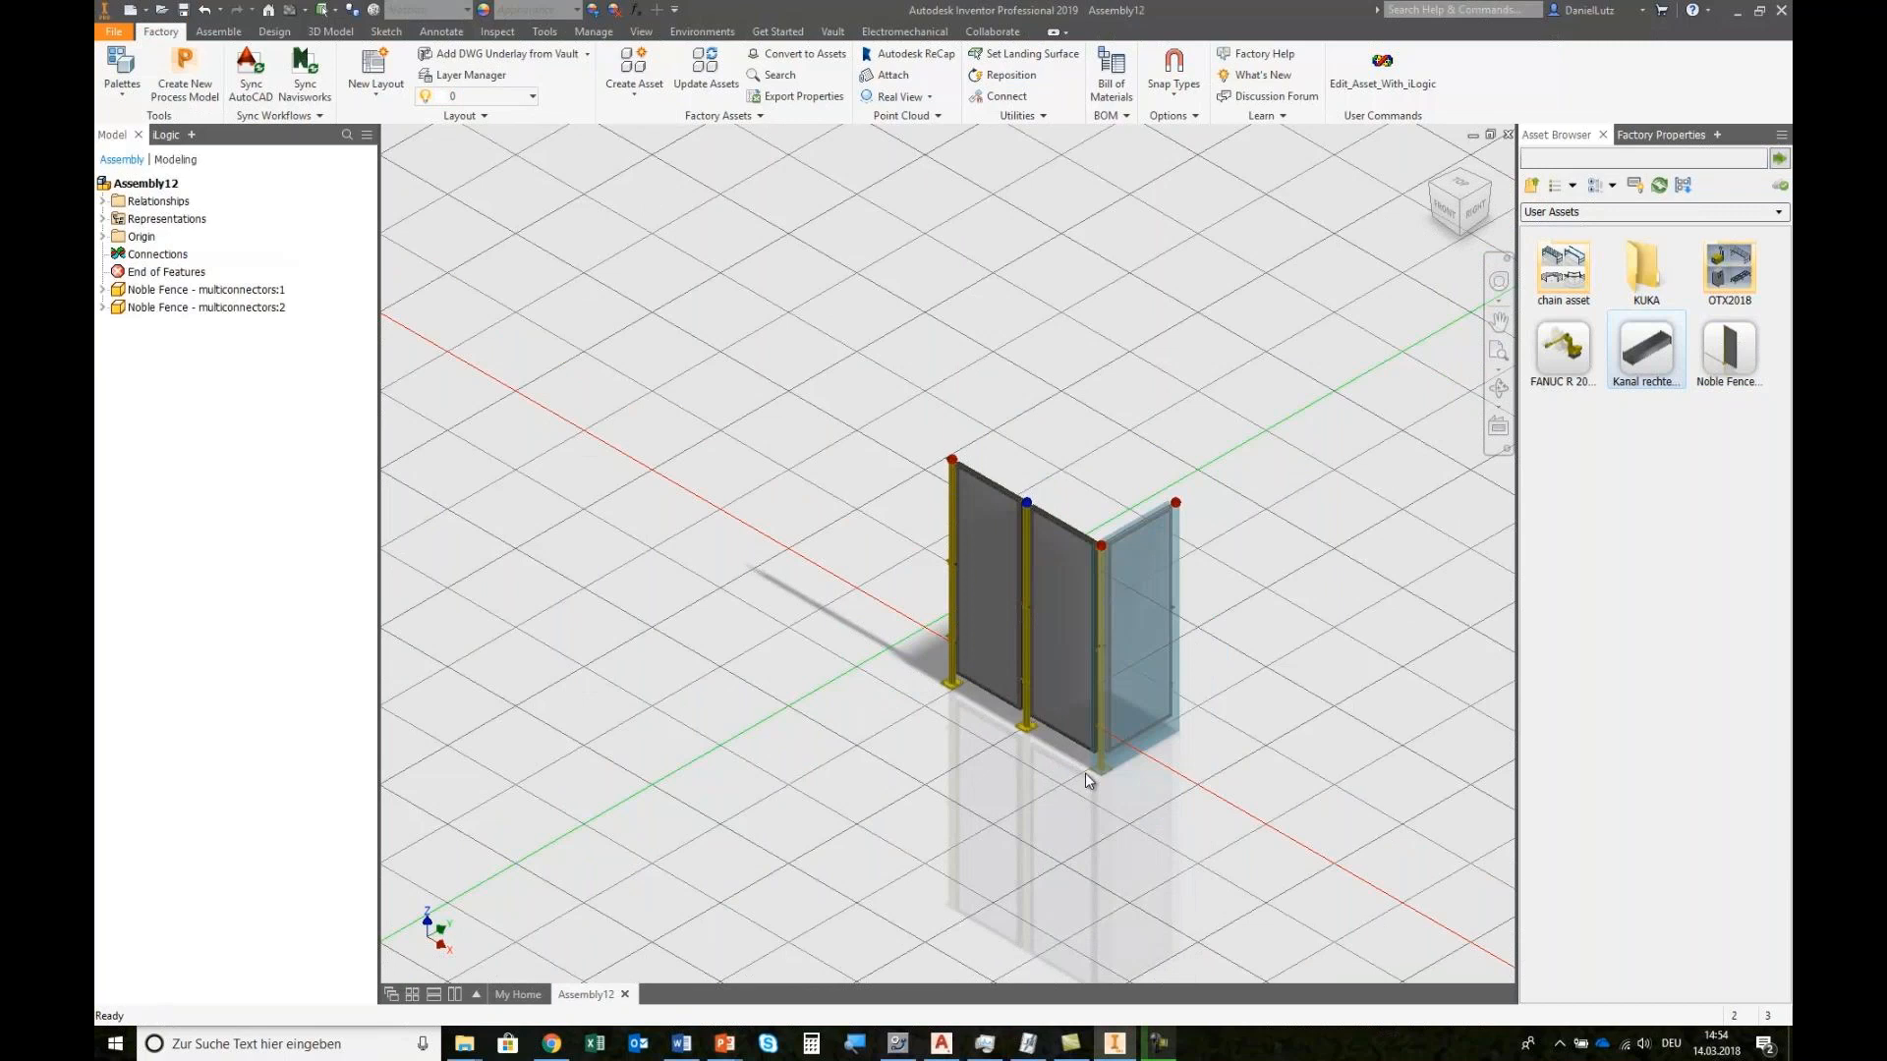
right_click(1209, 710)
left_click(1240, 715)
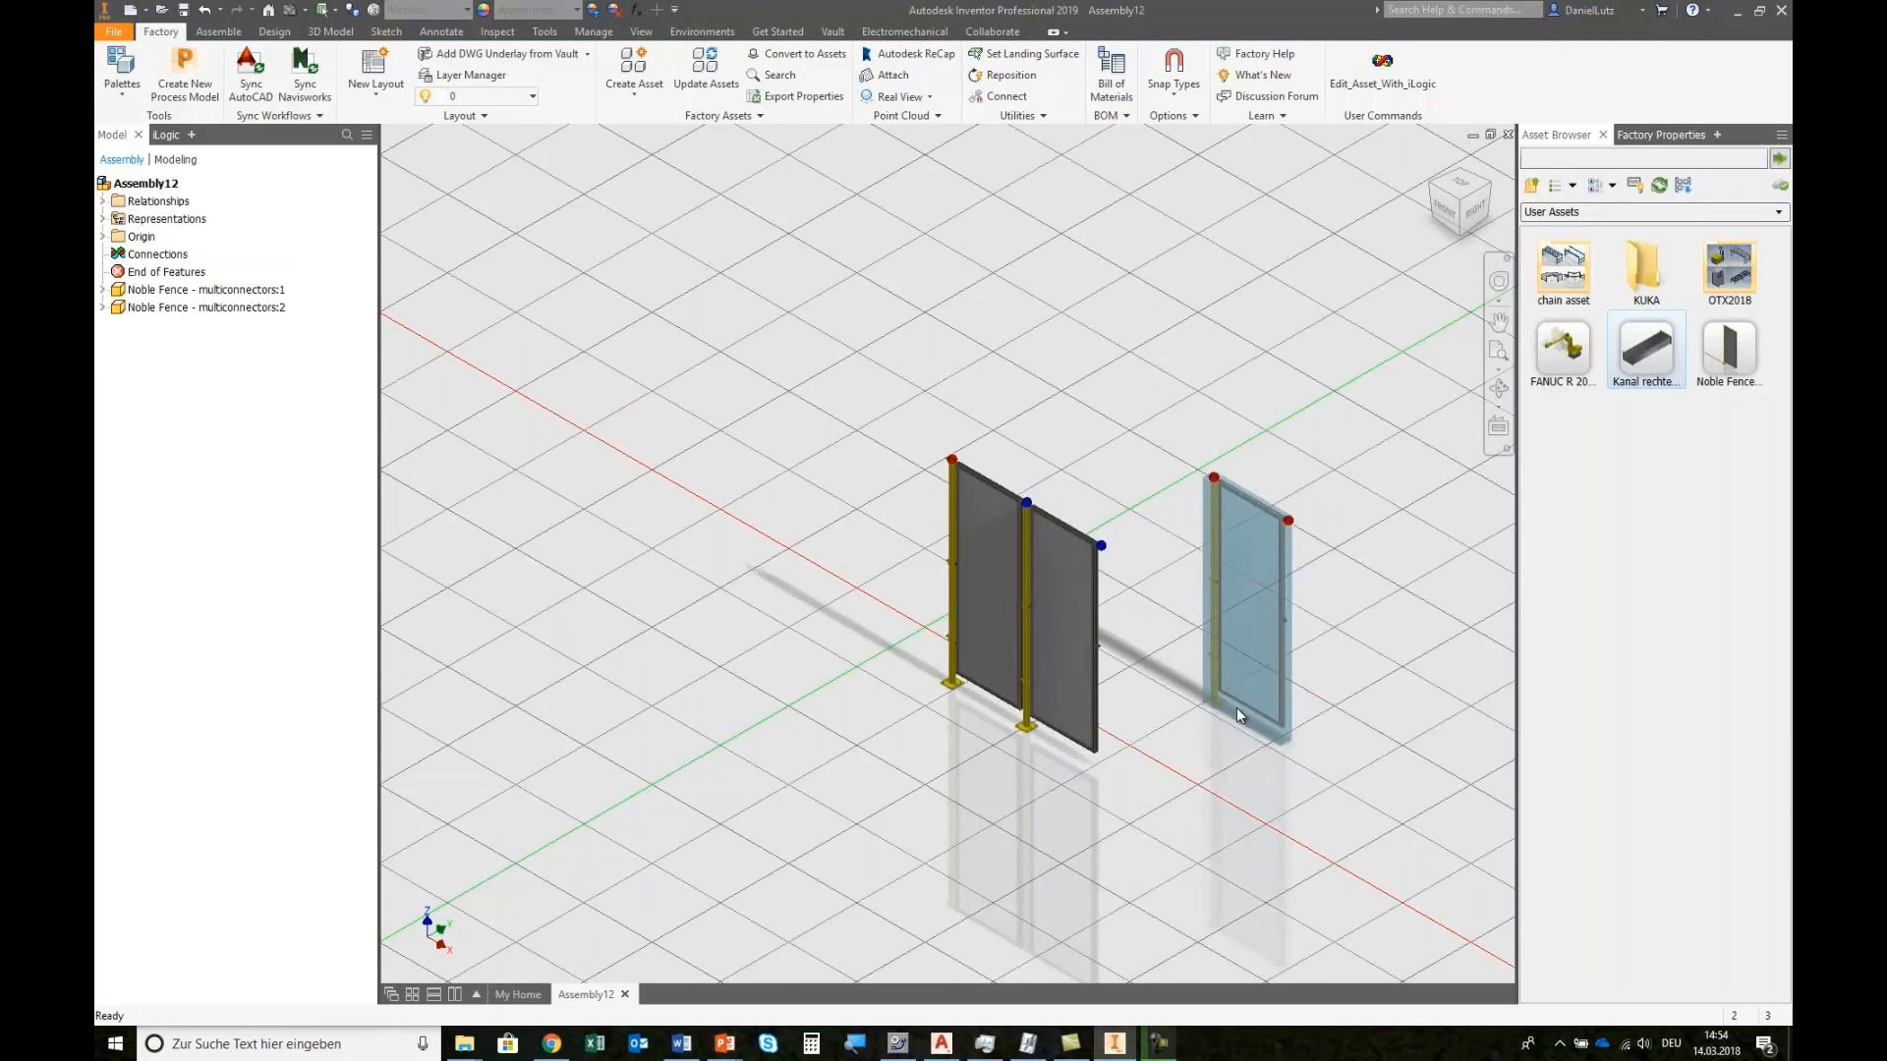
Step: Copy both connected fence instances and paste three copies of the pair beside the originals
left_click(248, 307)
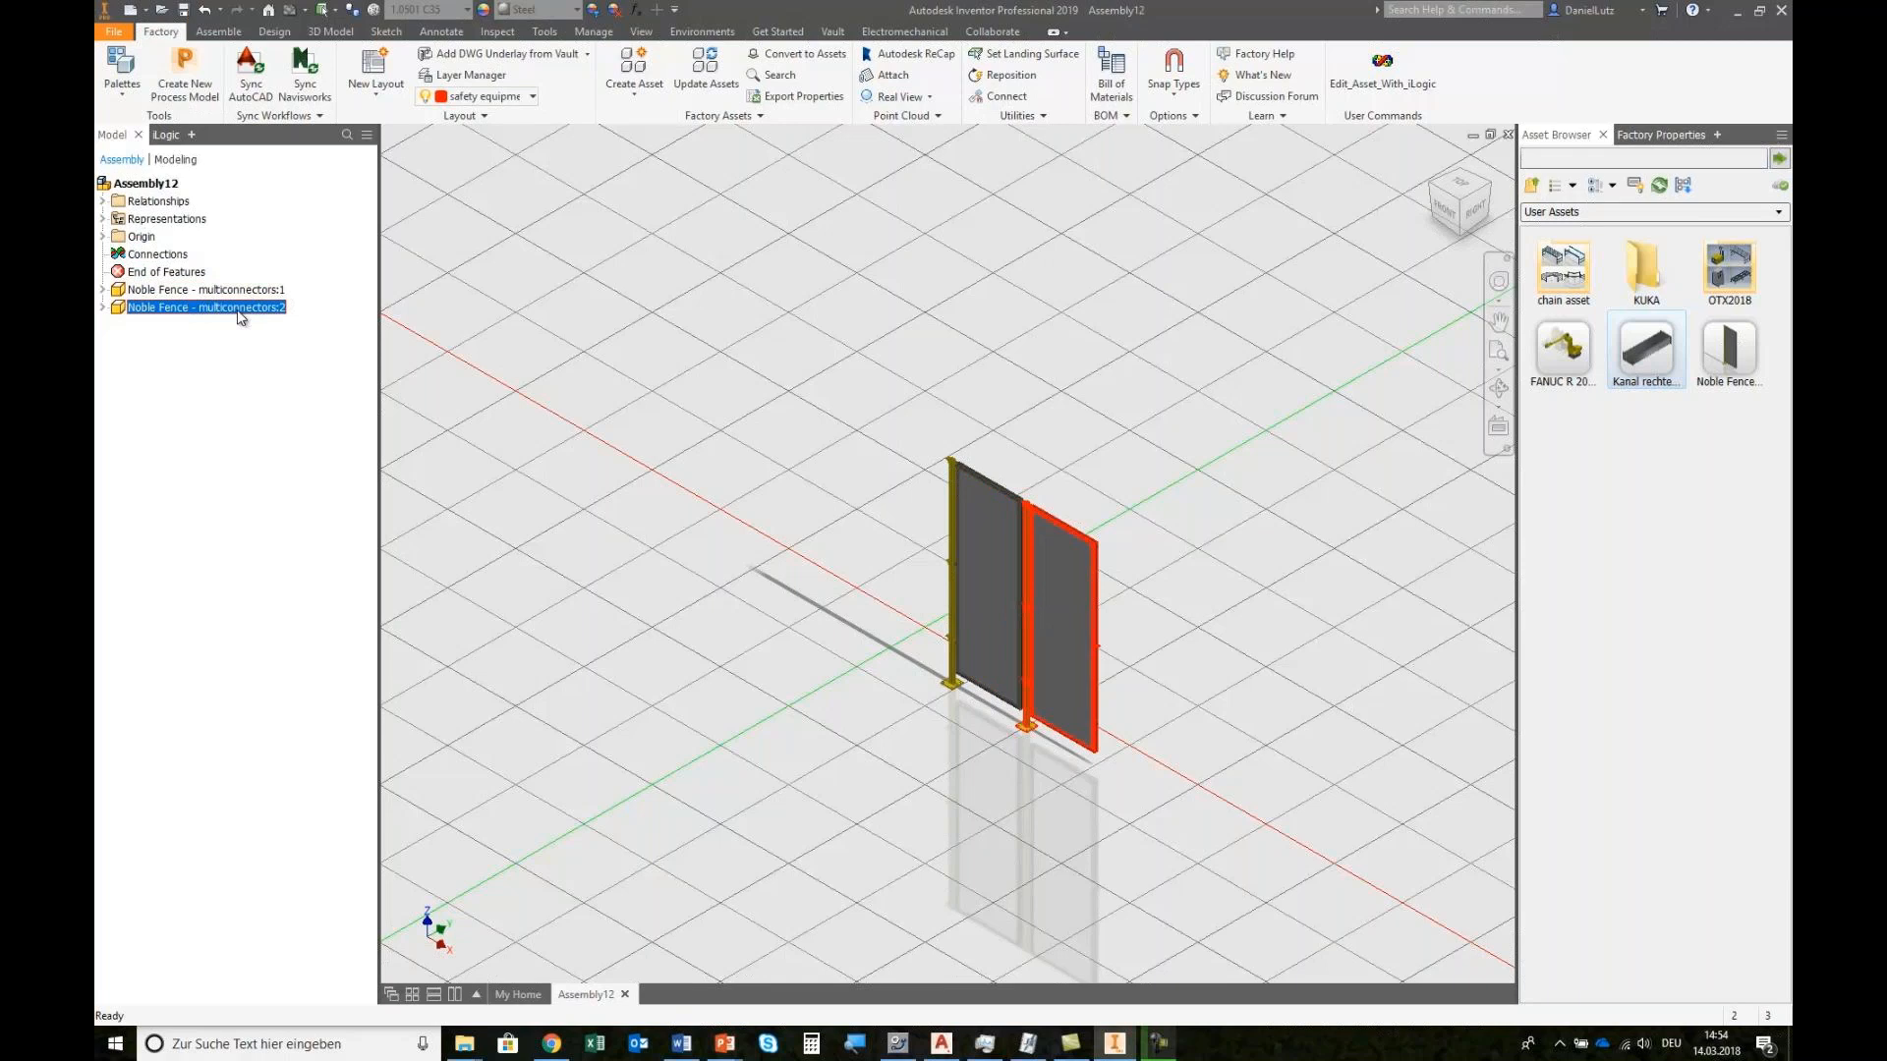
left_click(278, 290, "ctrl")
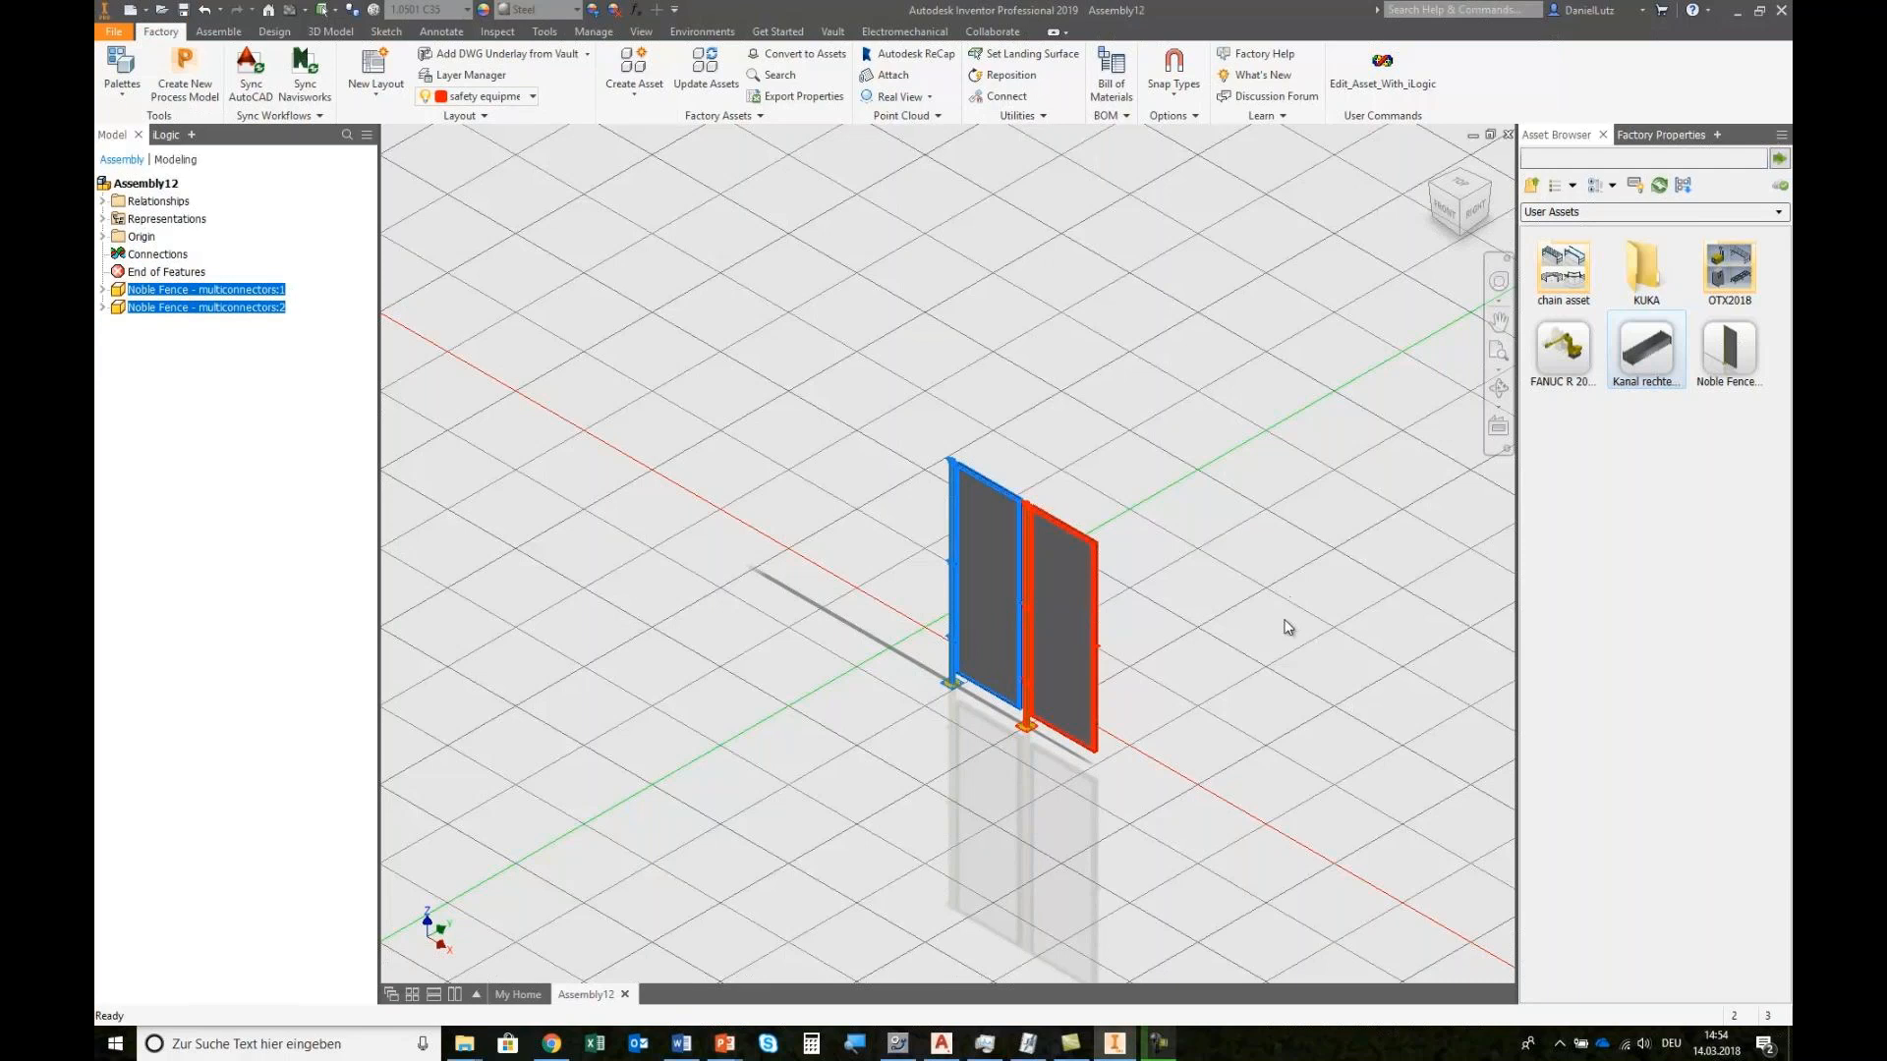
key("ctrl+v")
key("ctrl+v")
key("ctrl+v")
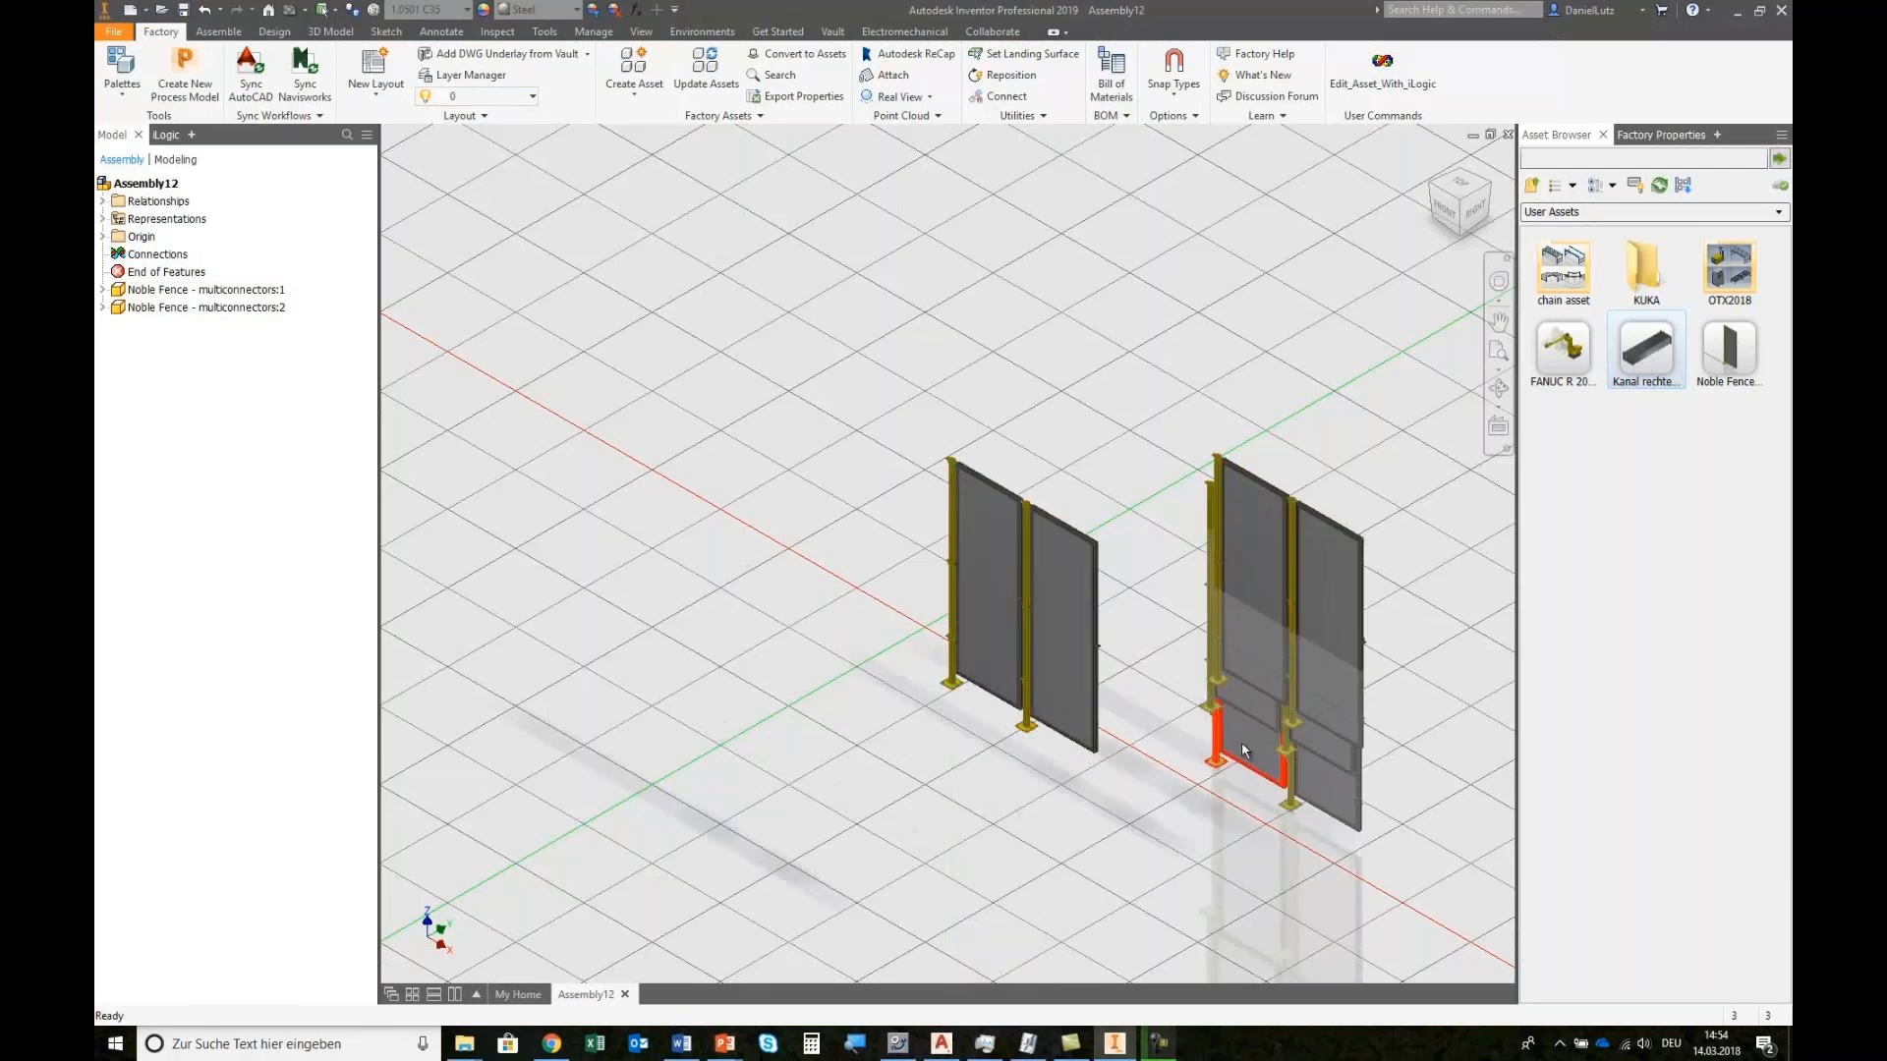
Step: Connect one copied fence to the free end of the original pair, choosing the right connector so it continues straight
left_click(1003, 96)
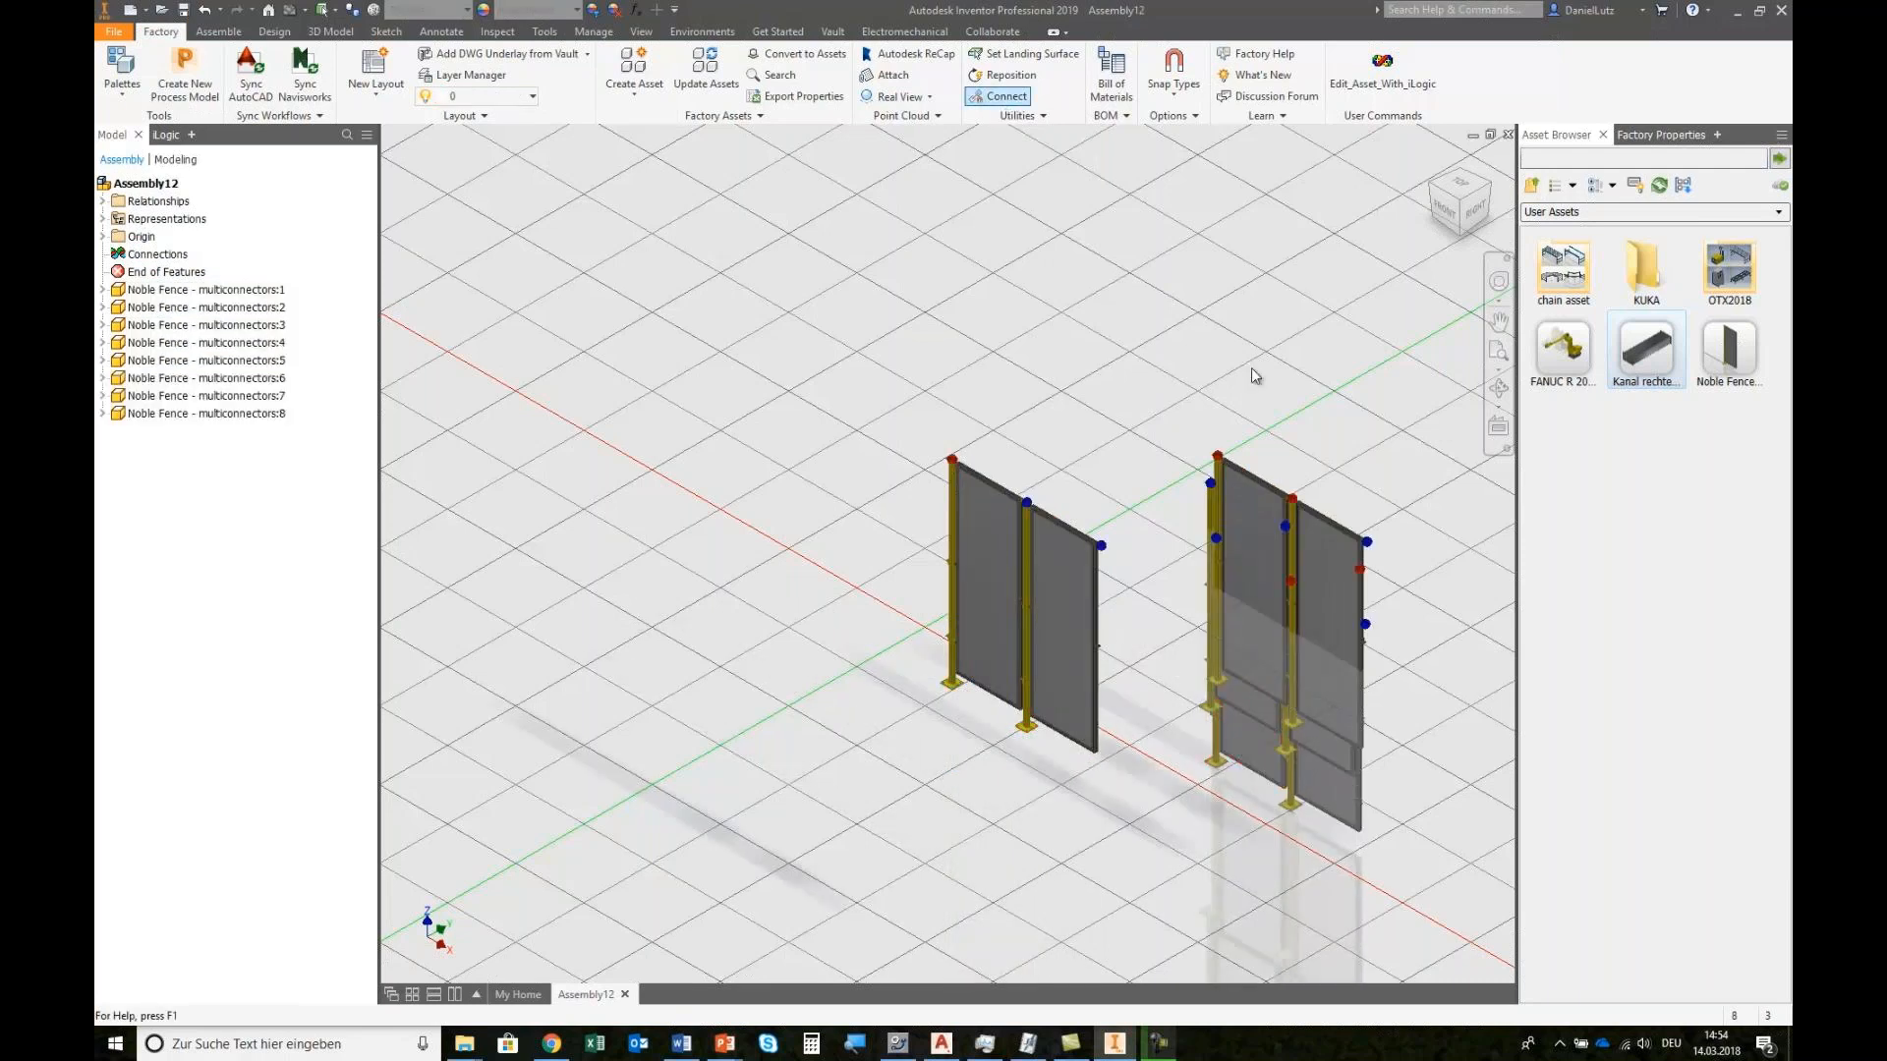
right_click(1220, 458)
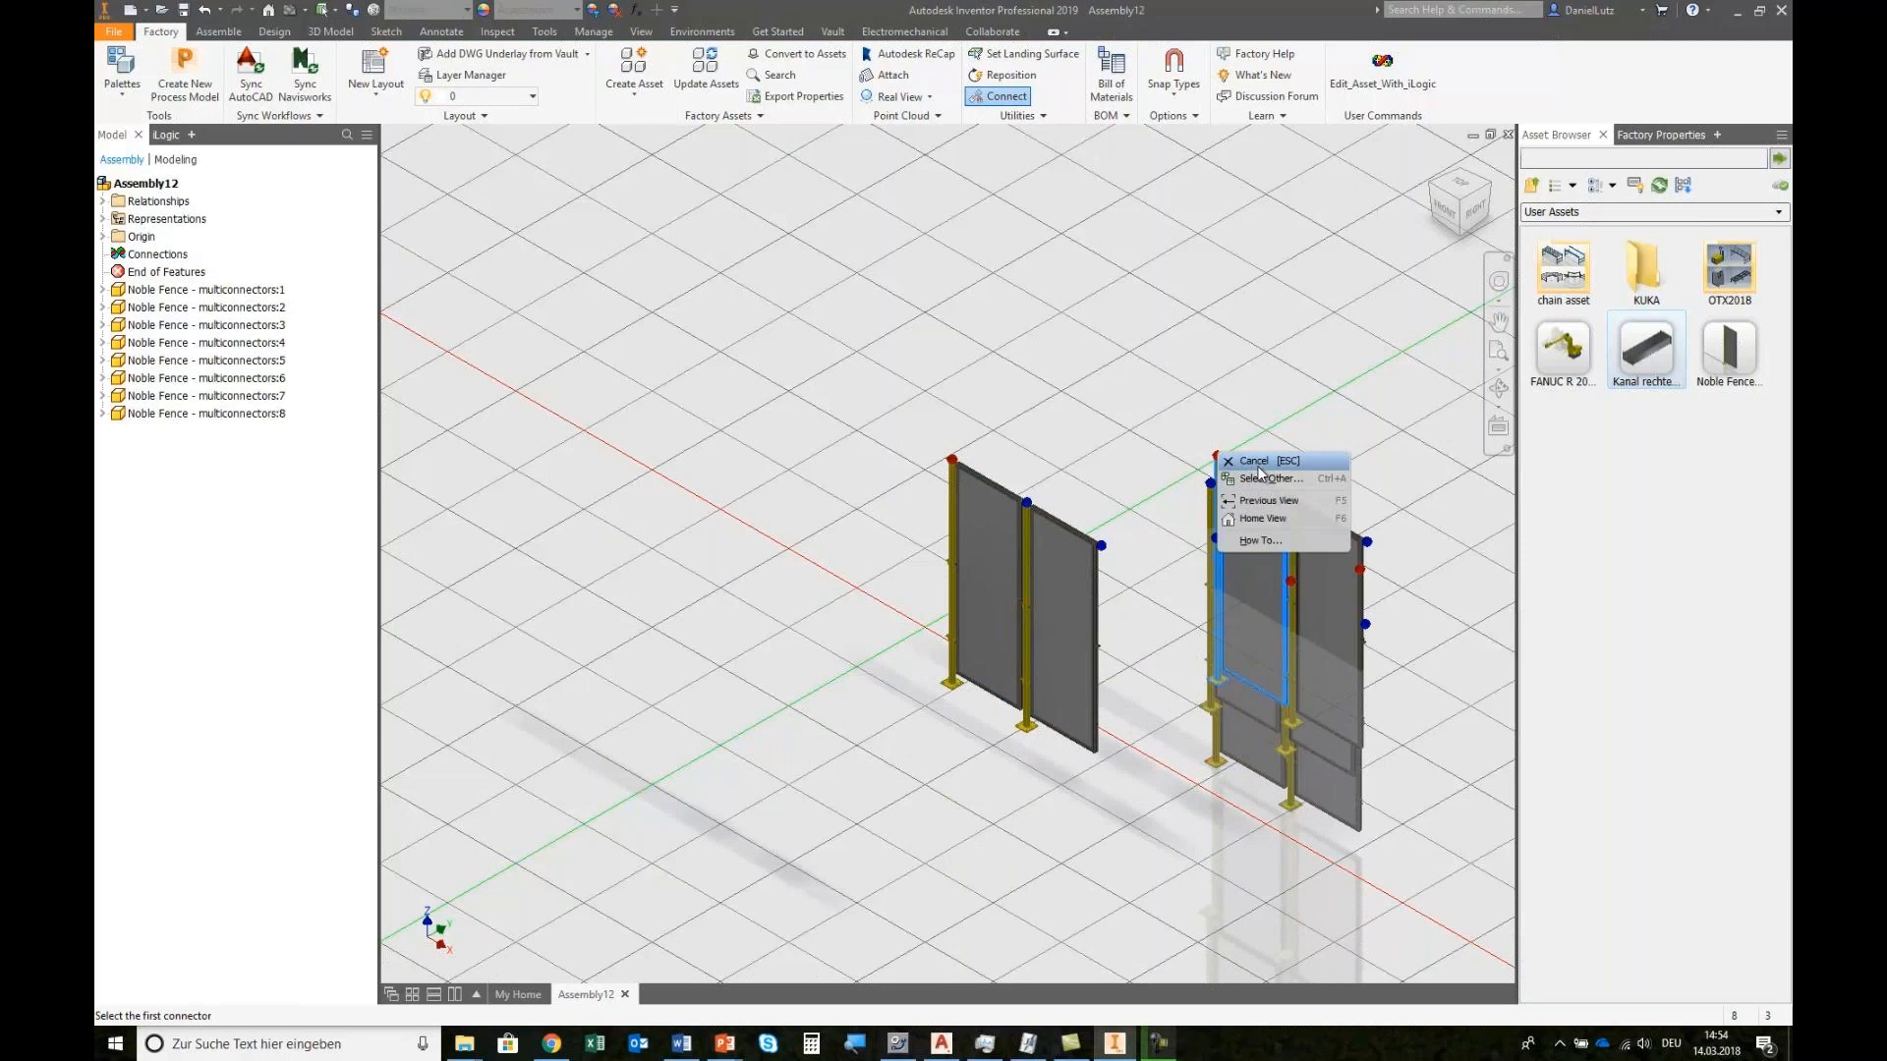
left_click(1259, 477)
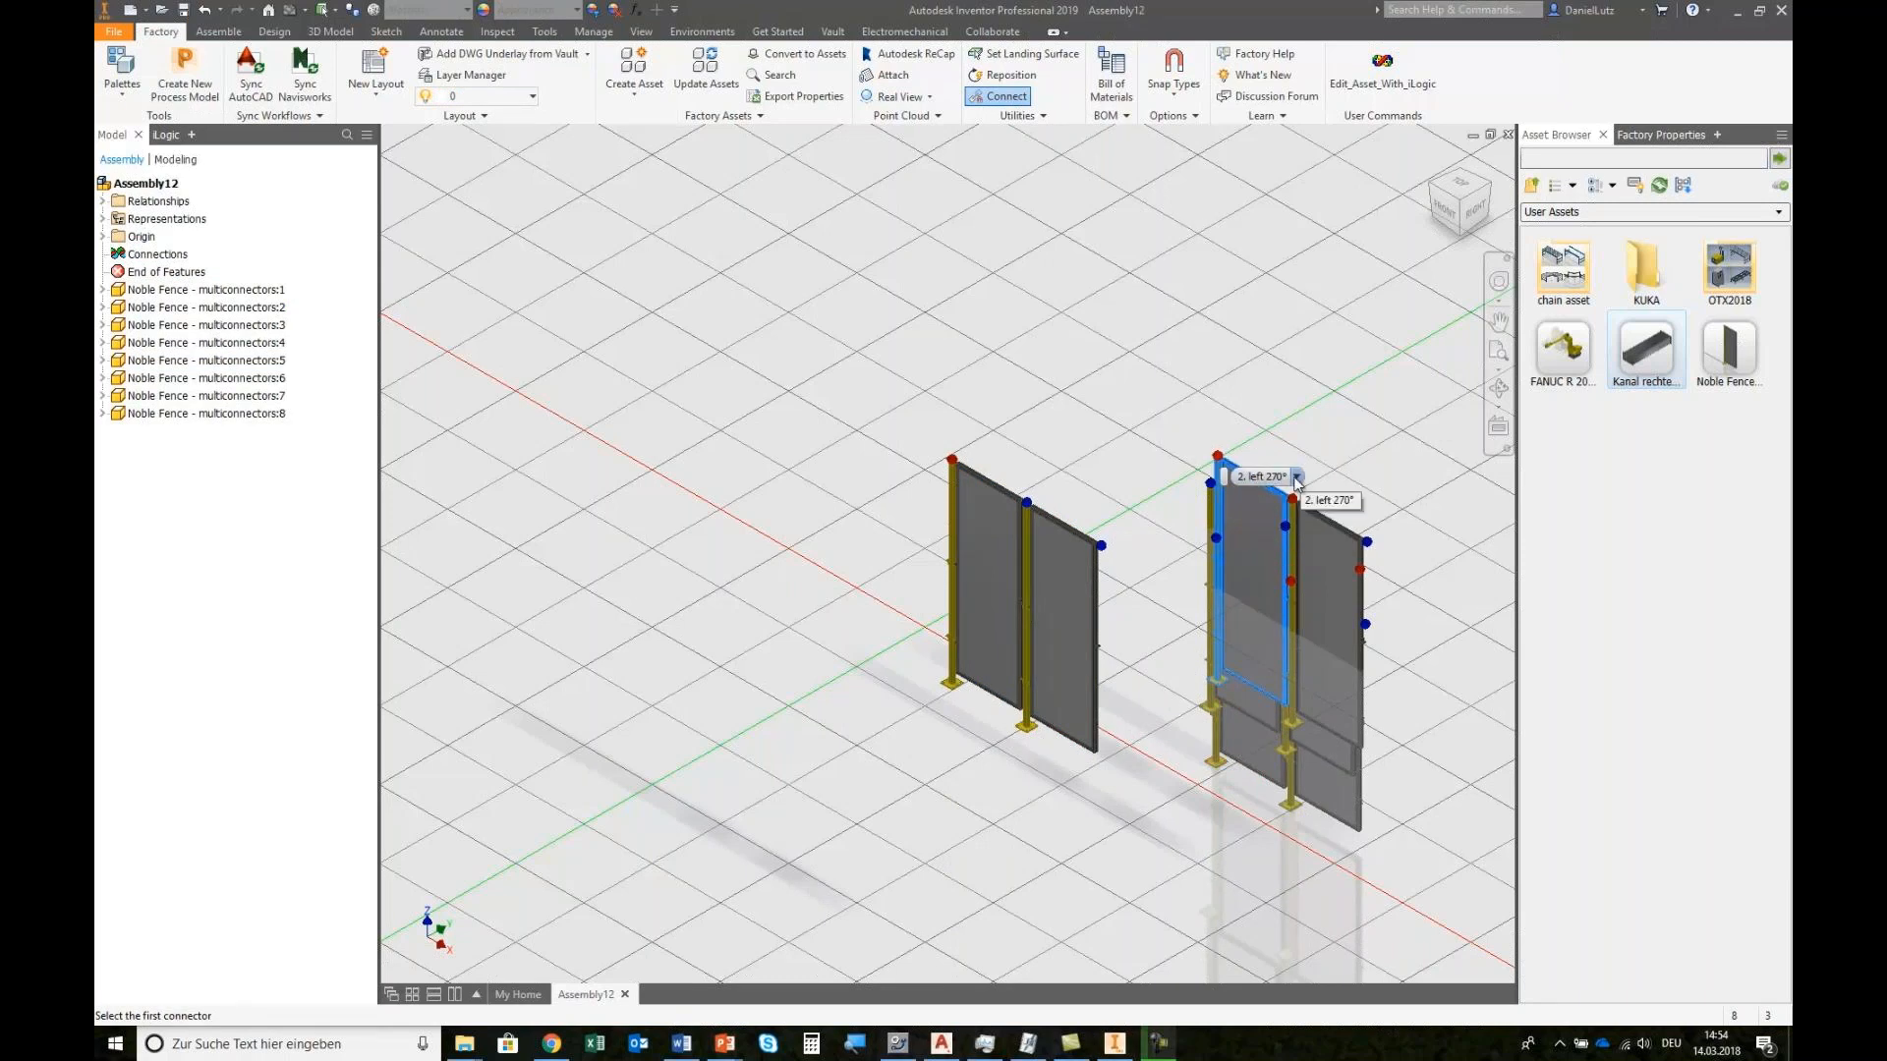
left_click(1259, 524)
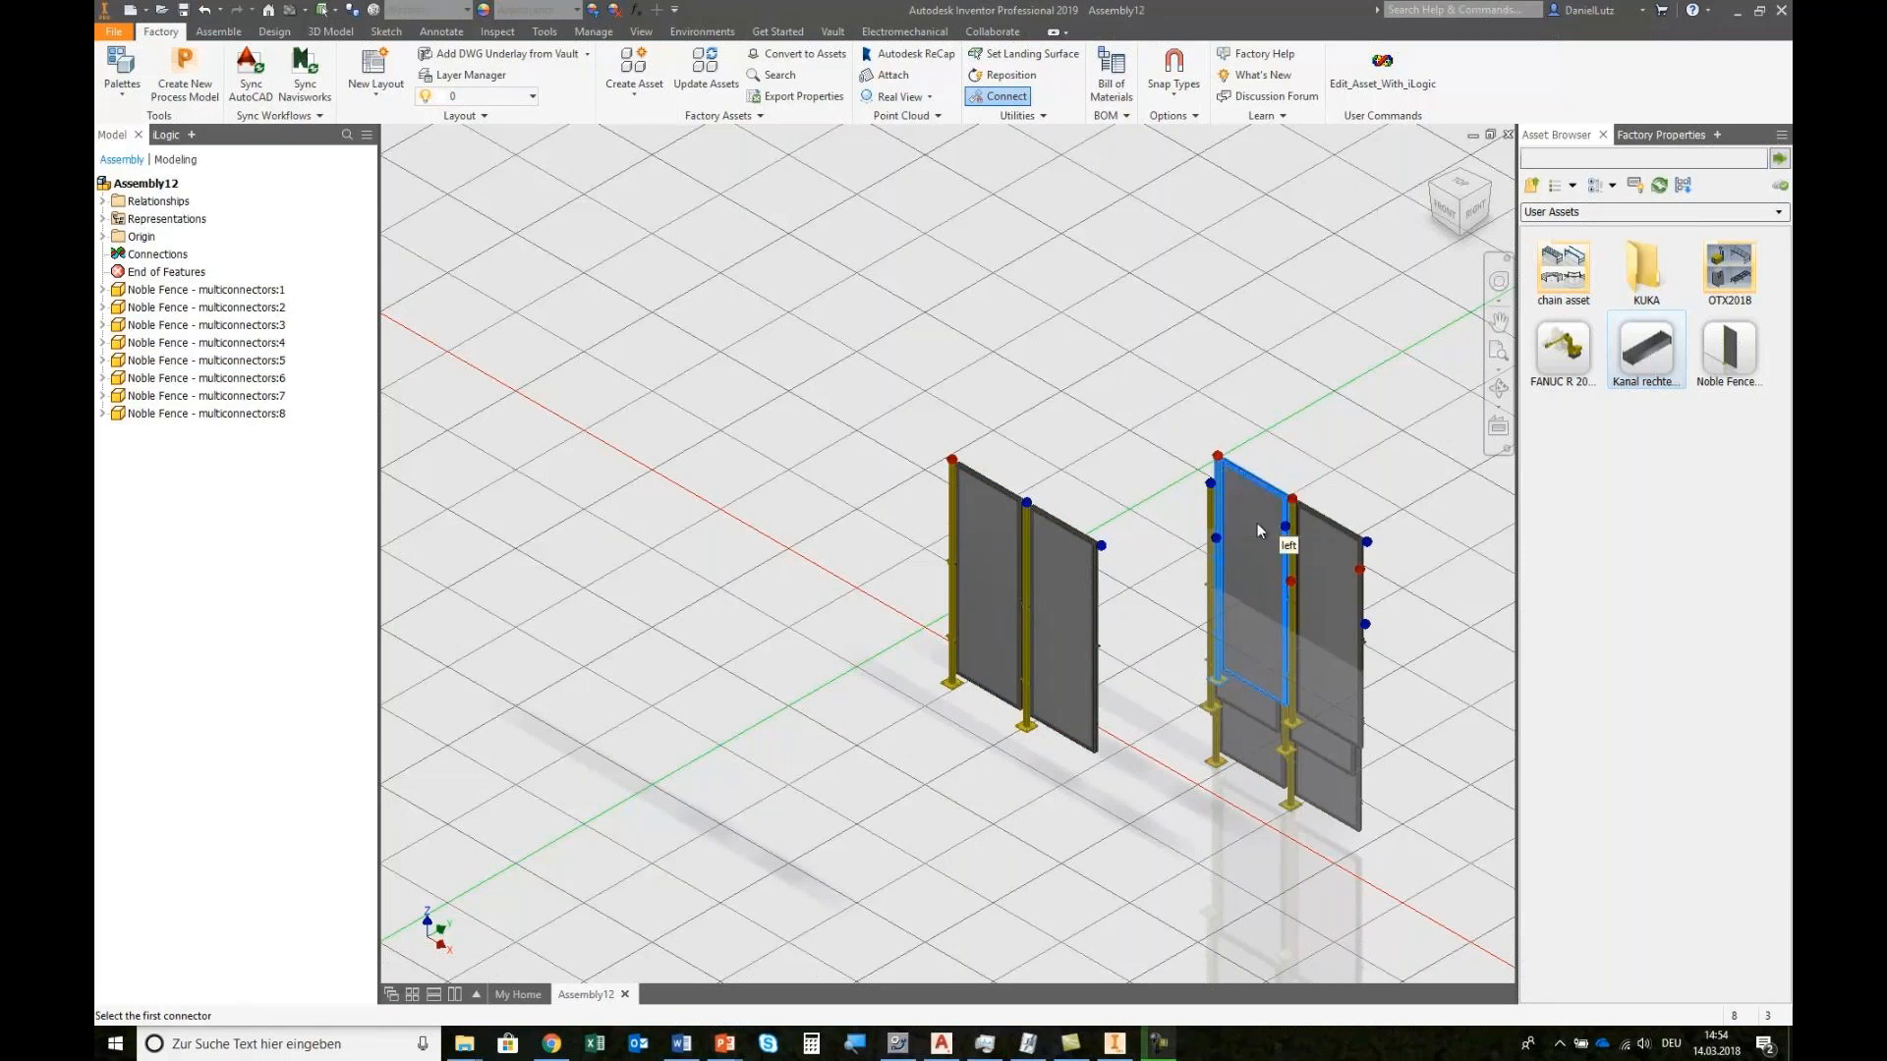
right_click(1103, 550)
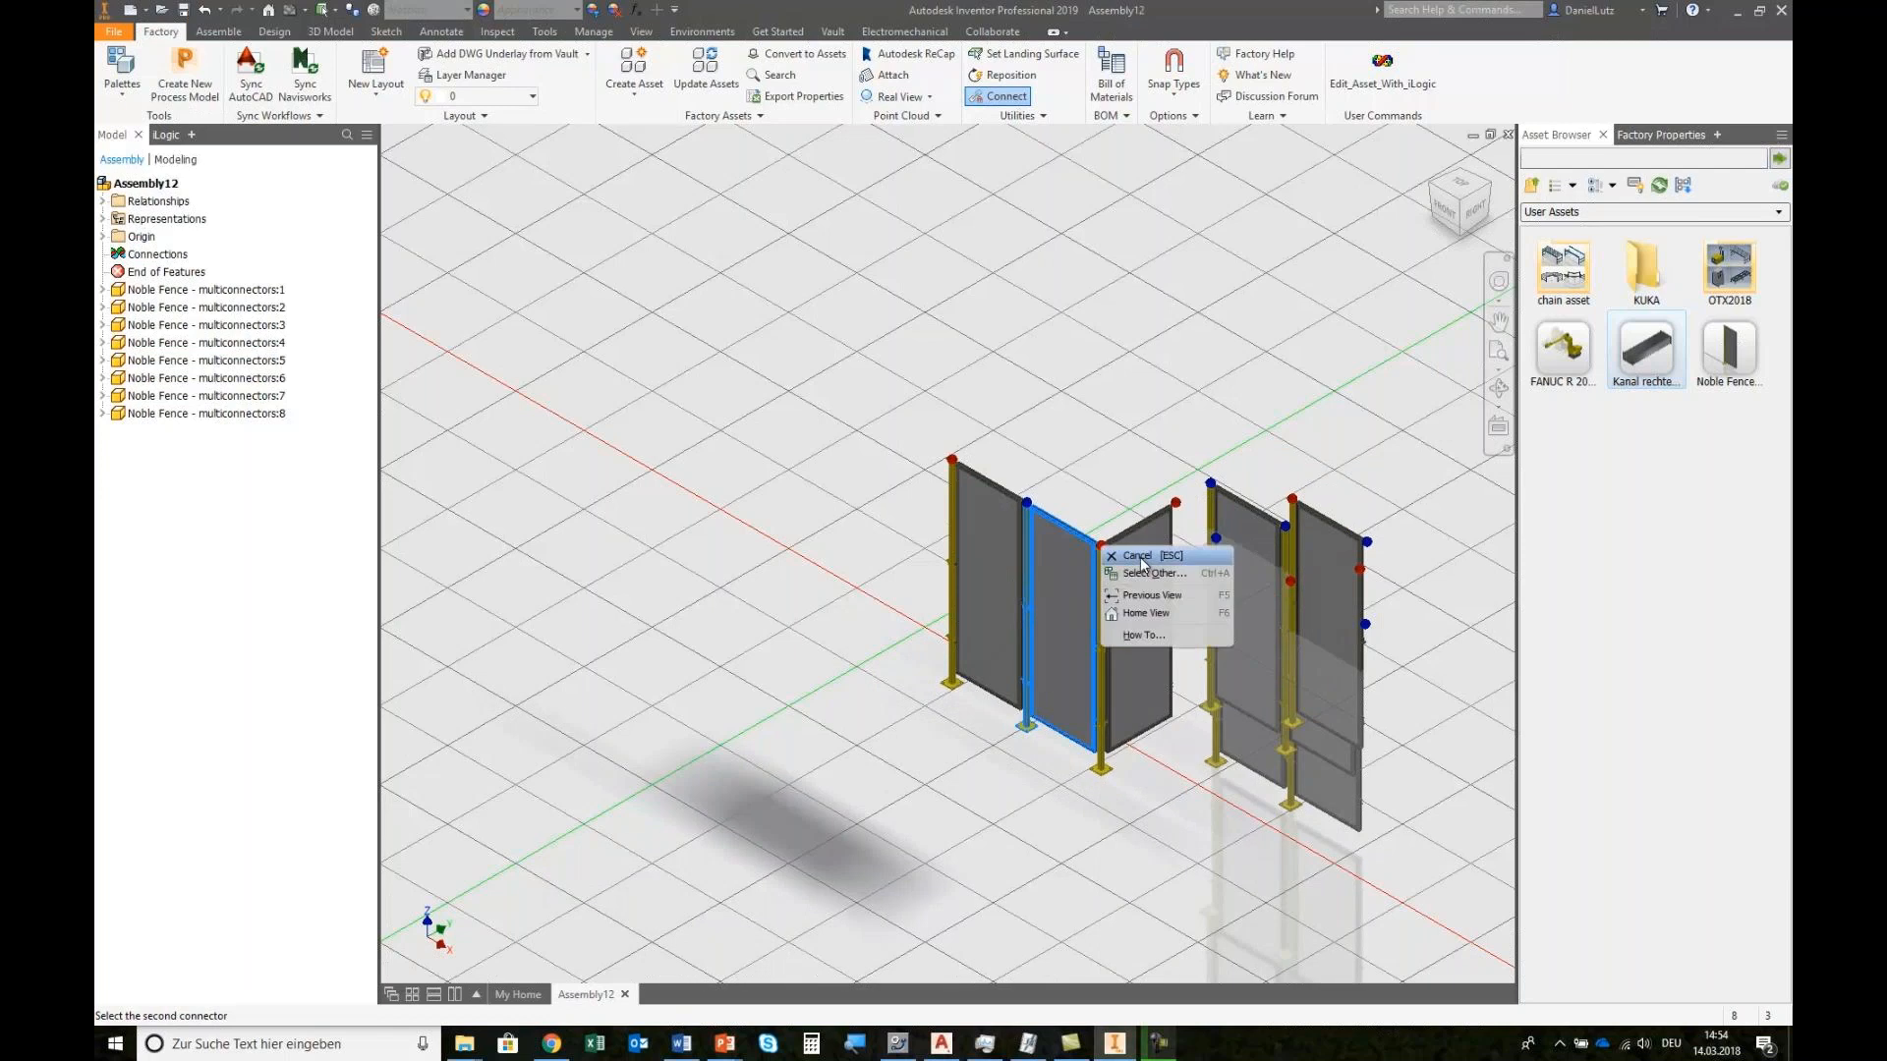
left_click(1148, 574)
left_click(1146, 581)
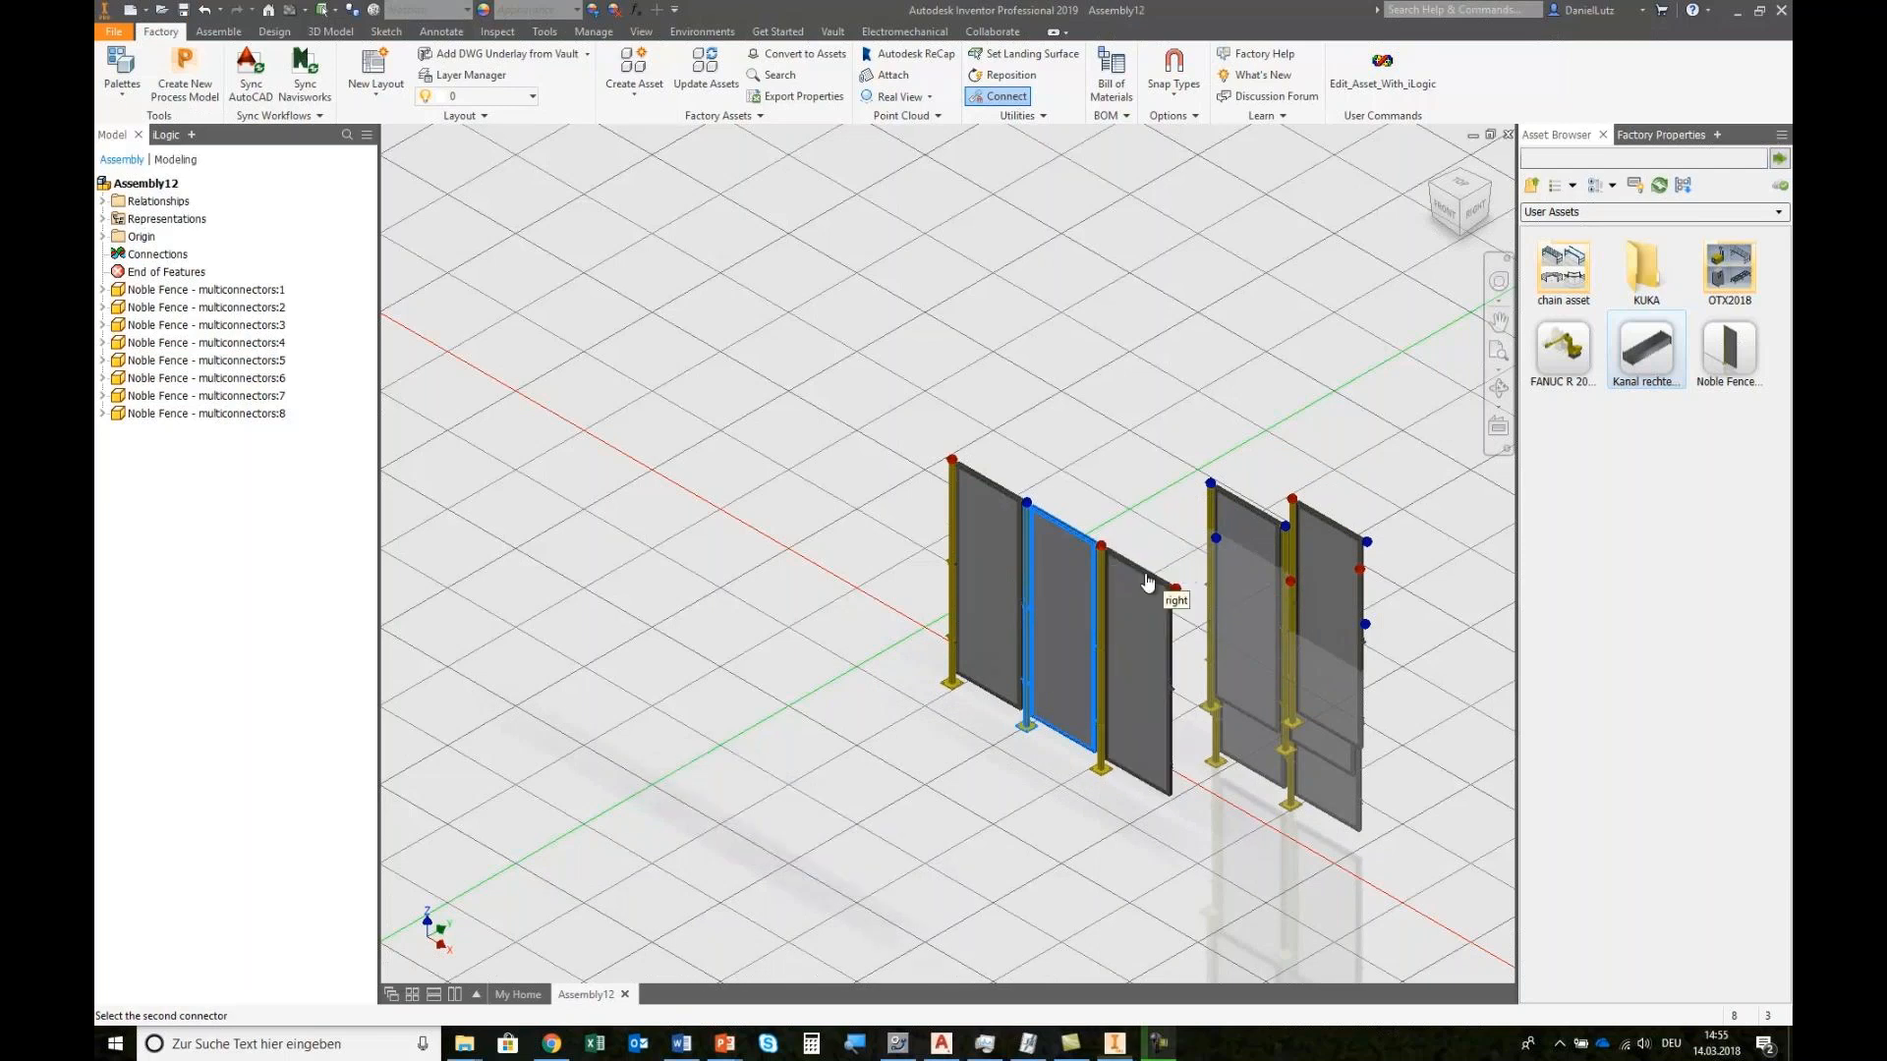
Step: Connect the five remaining fence copies one after another to the free end of the row in a straight line
left_click(1210, 484)
right_click(1251, 634)
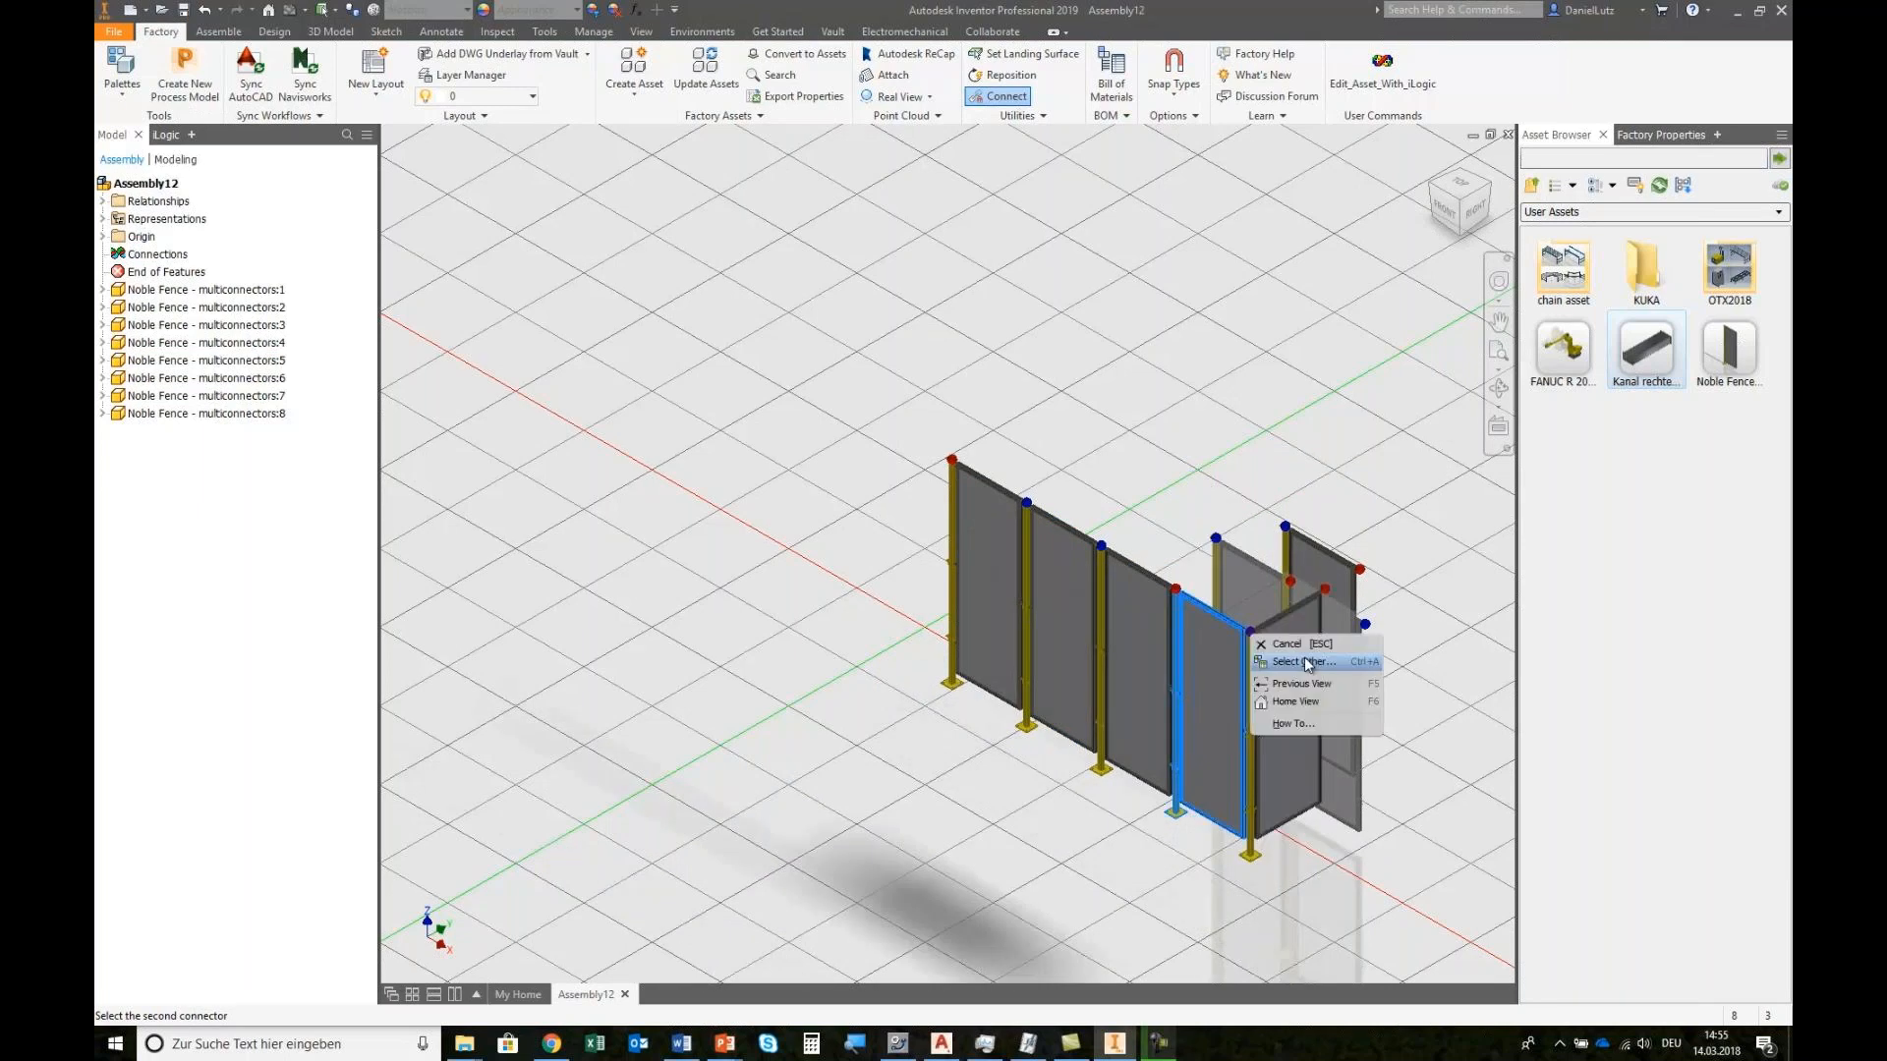
left_click(1306, 662)
left_click(1309, 660)
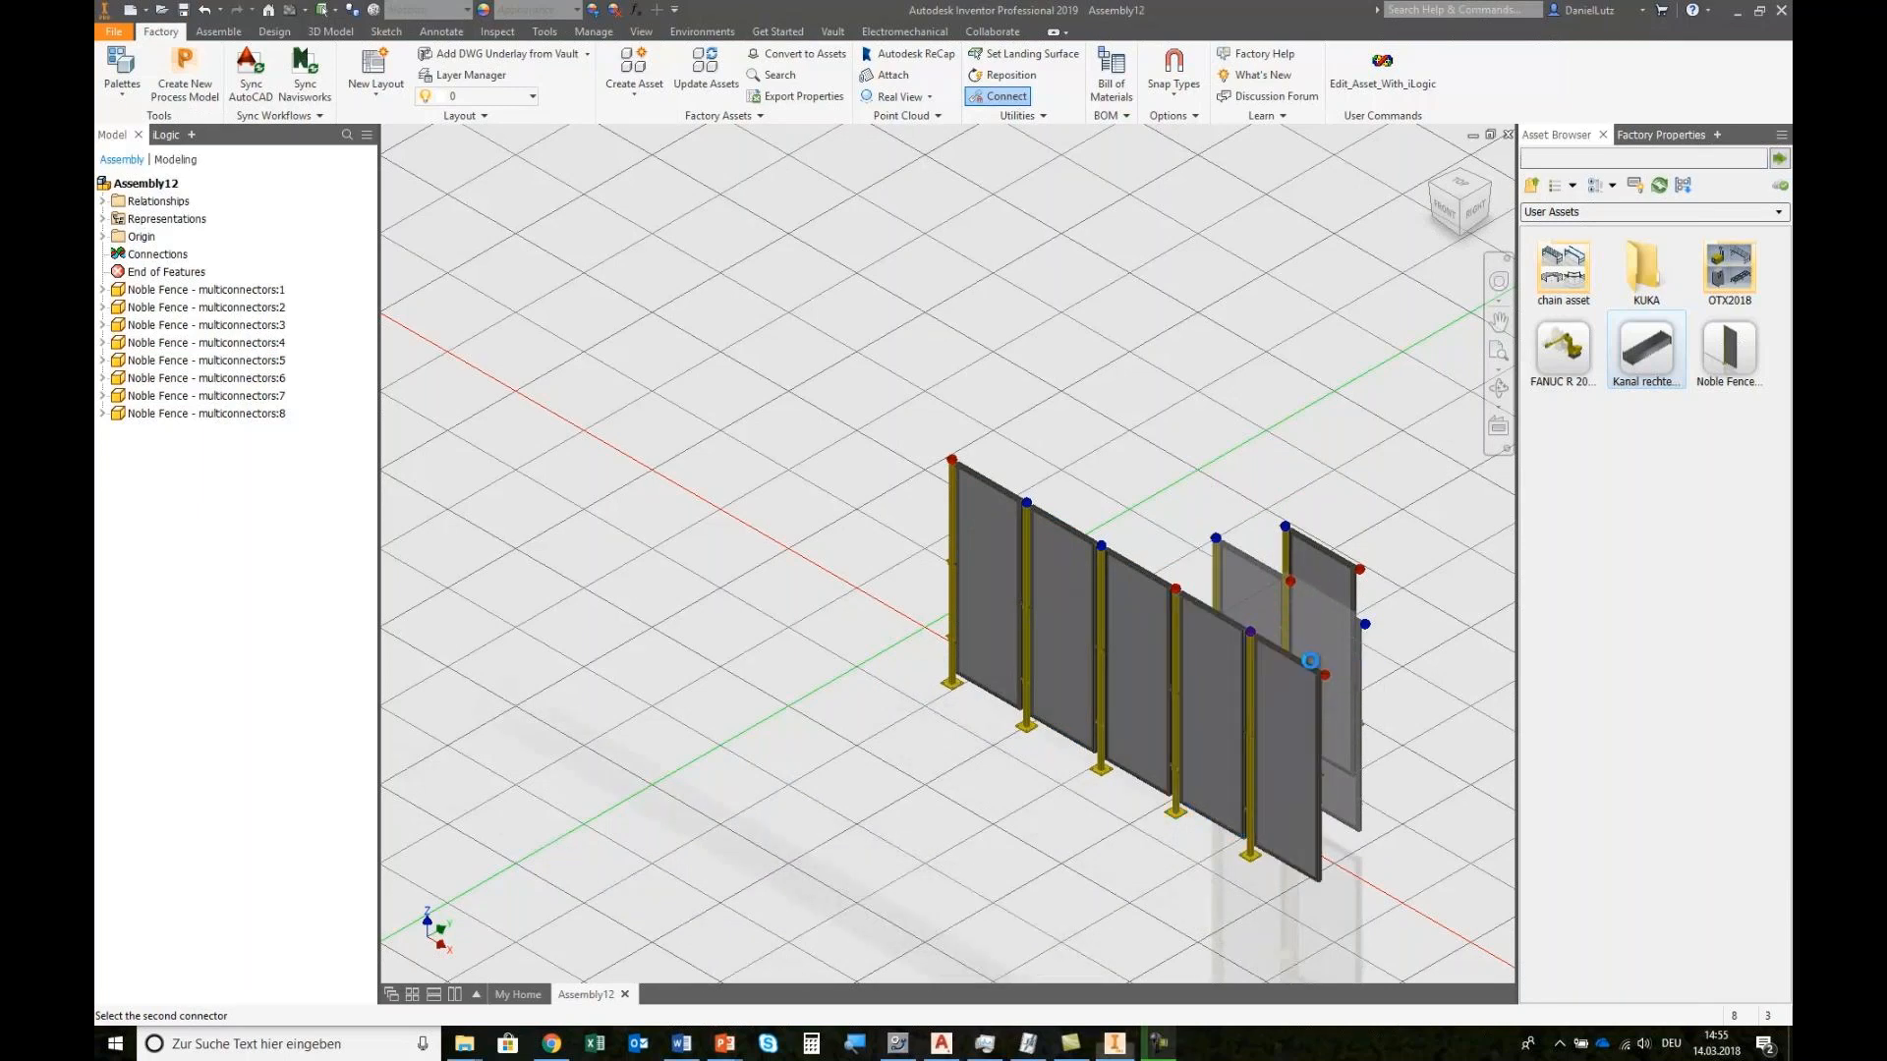
left_click(1215, 540)
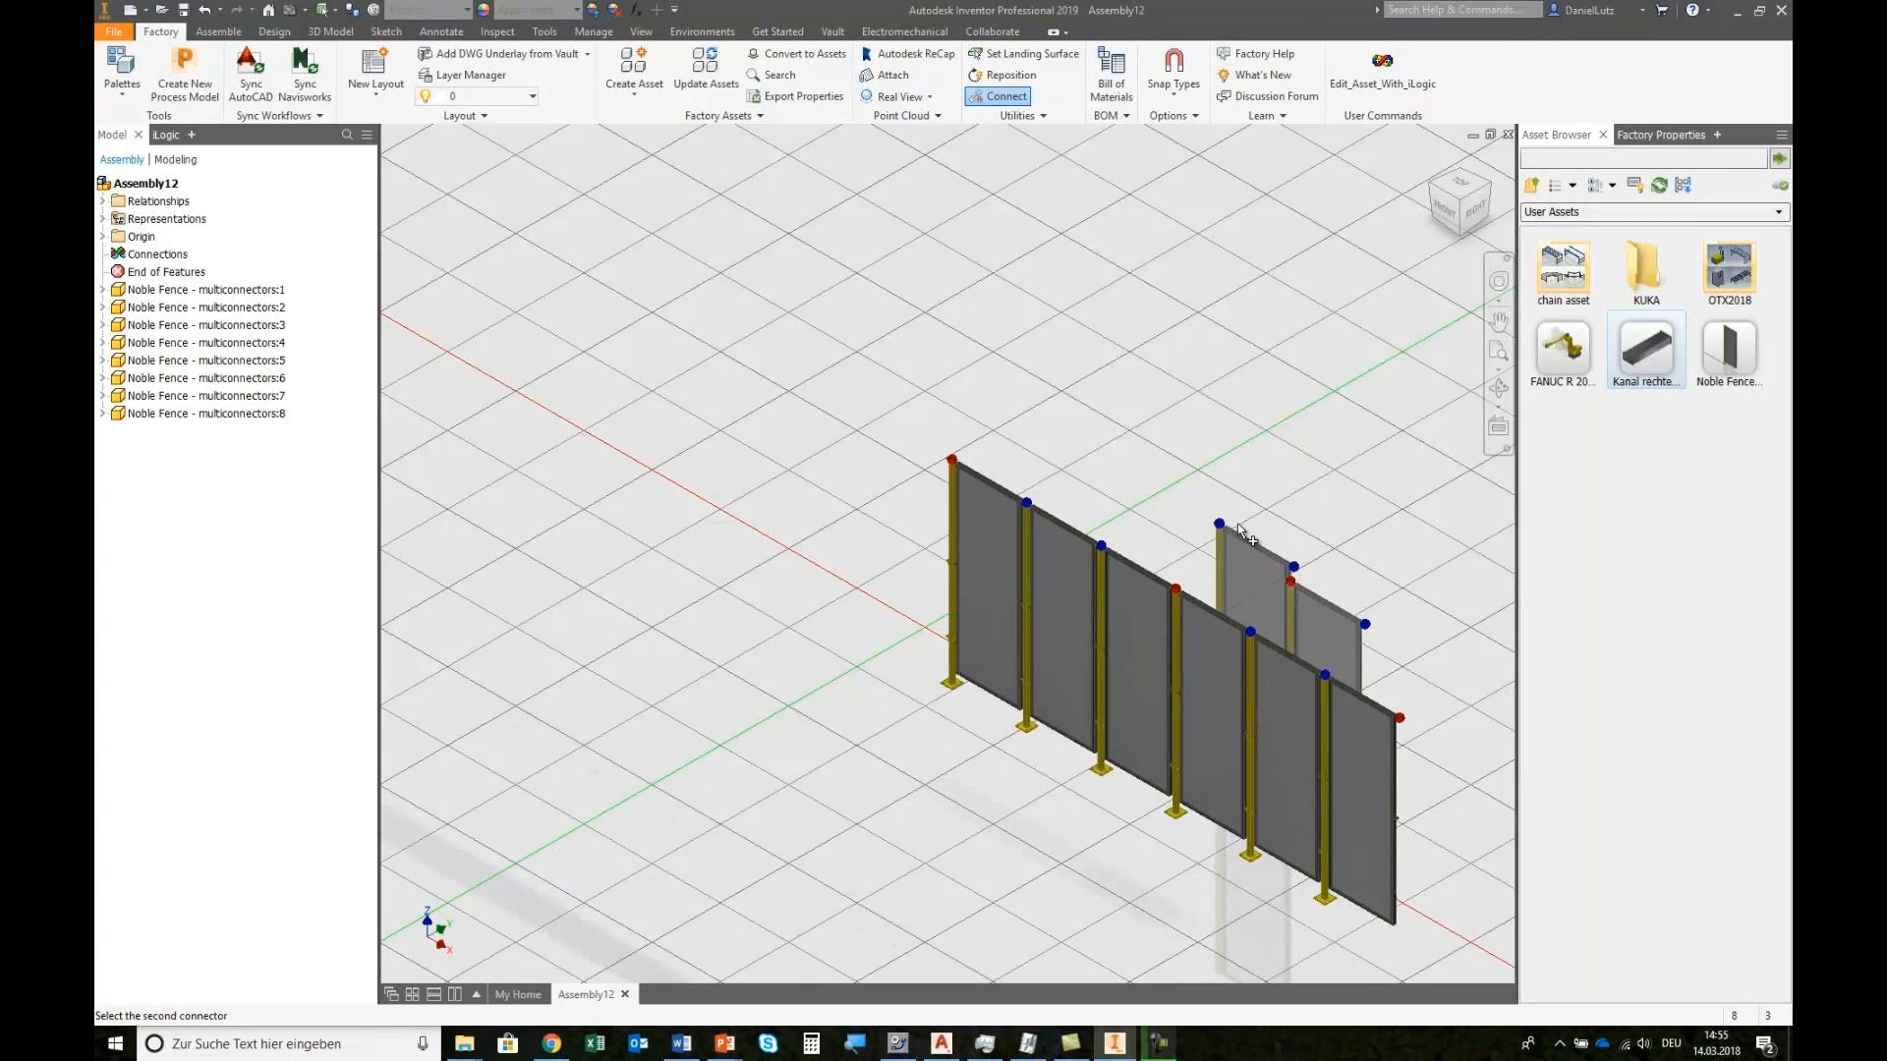
right_click(1404, 724)
left_click(1453, 745)
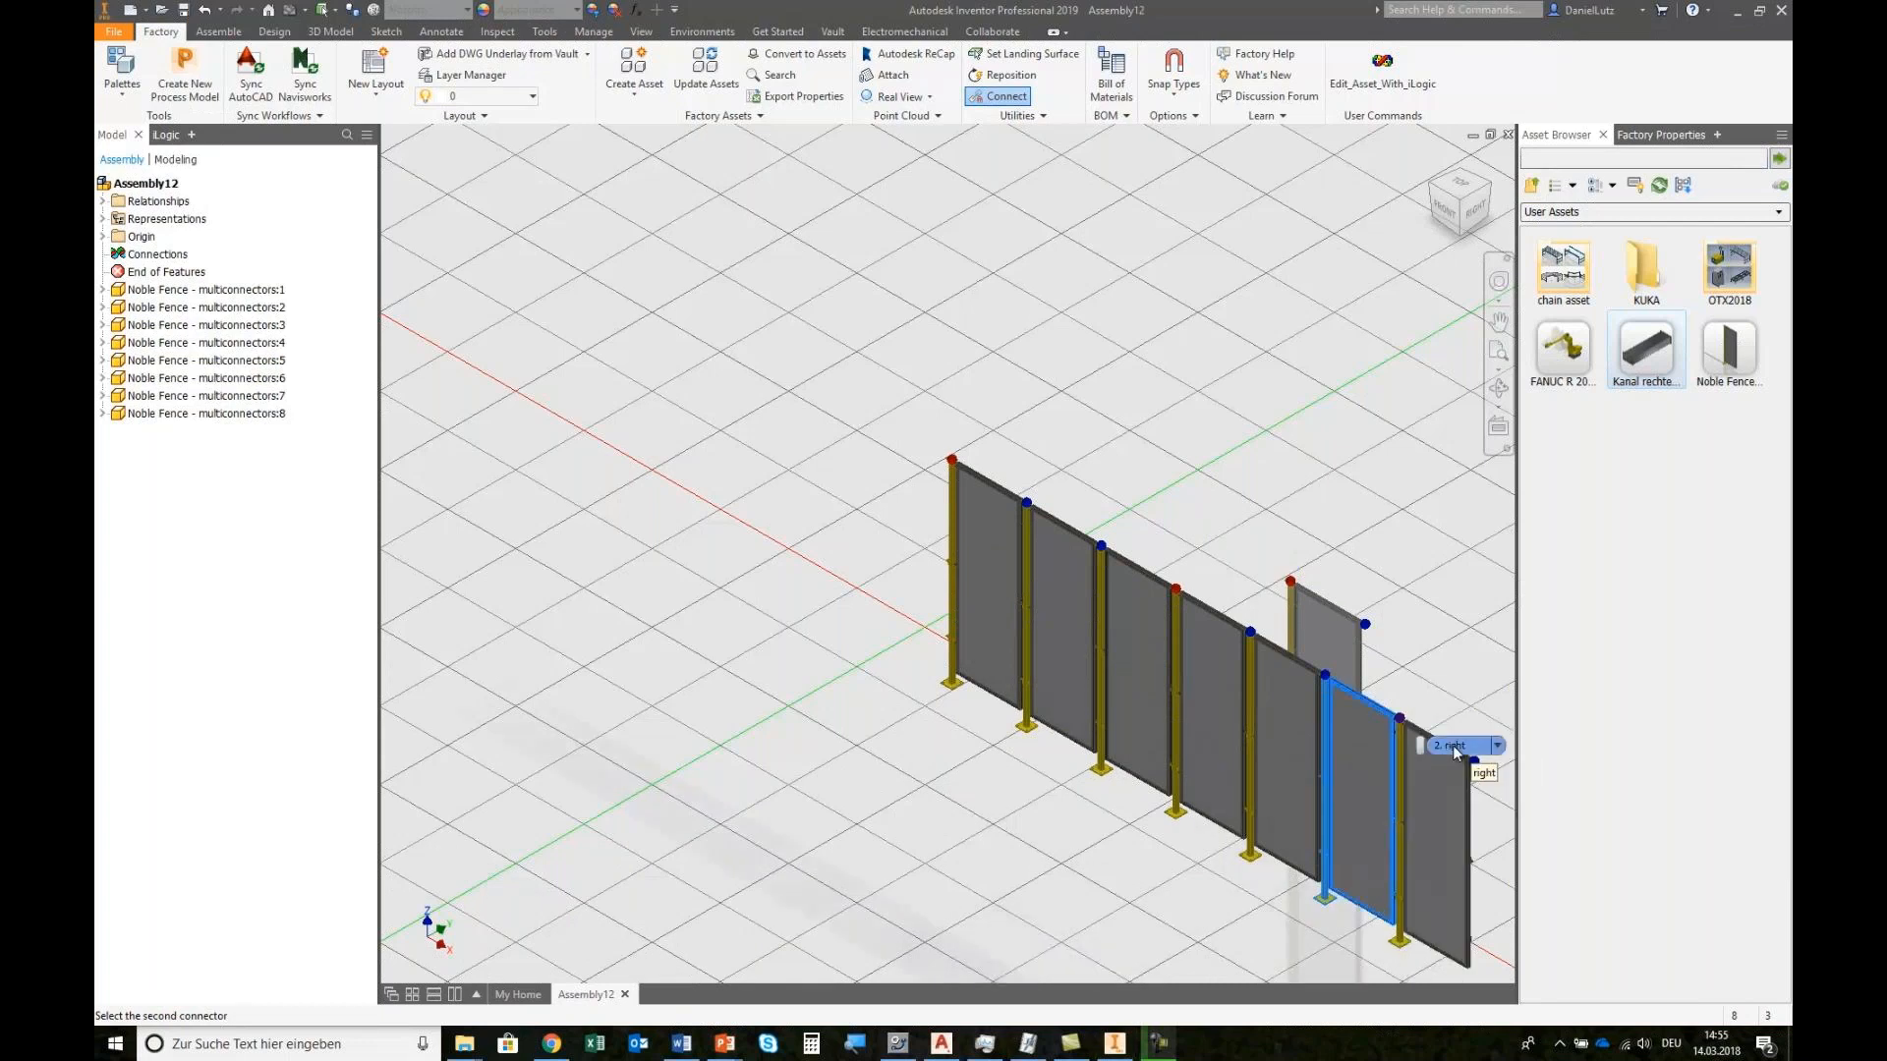
left_click(1455, 751)
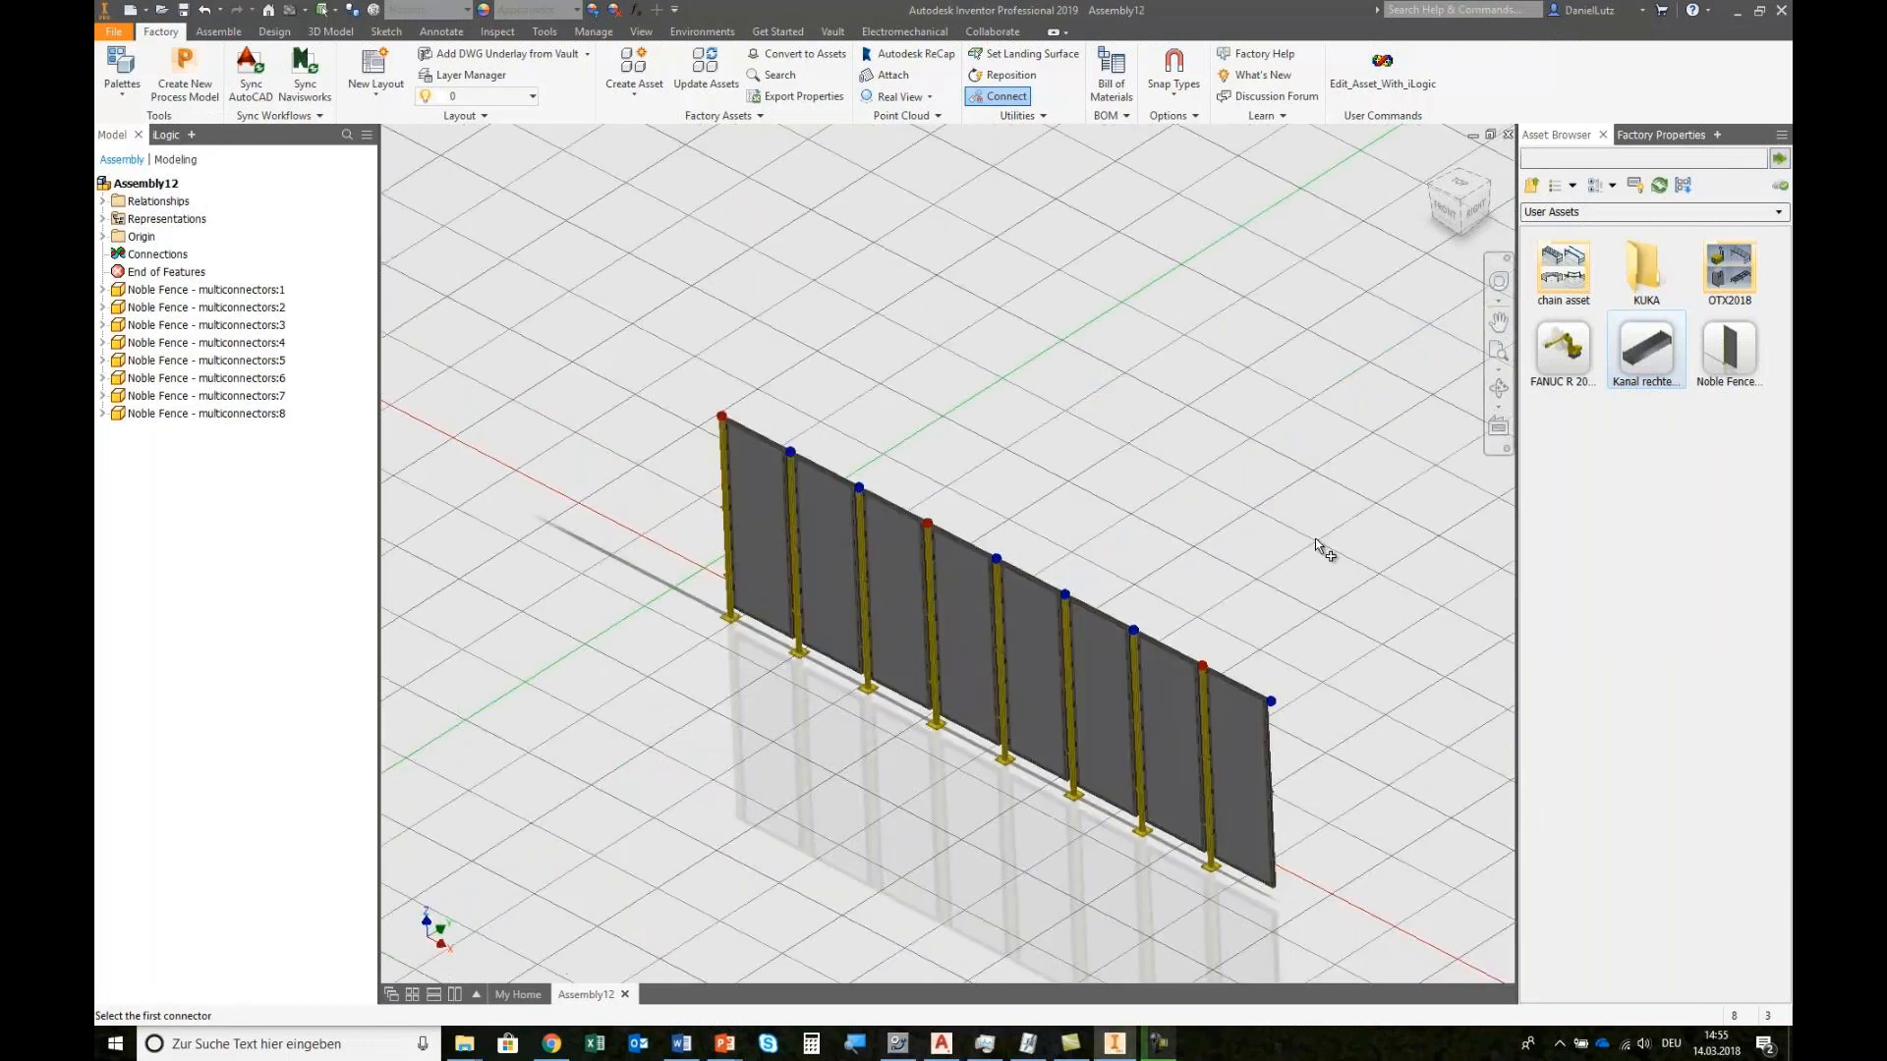
key("Escape")
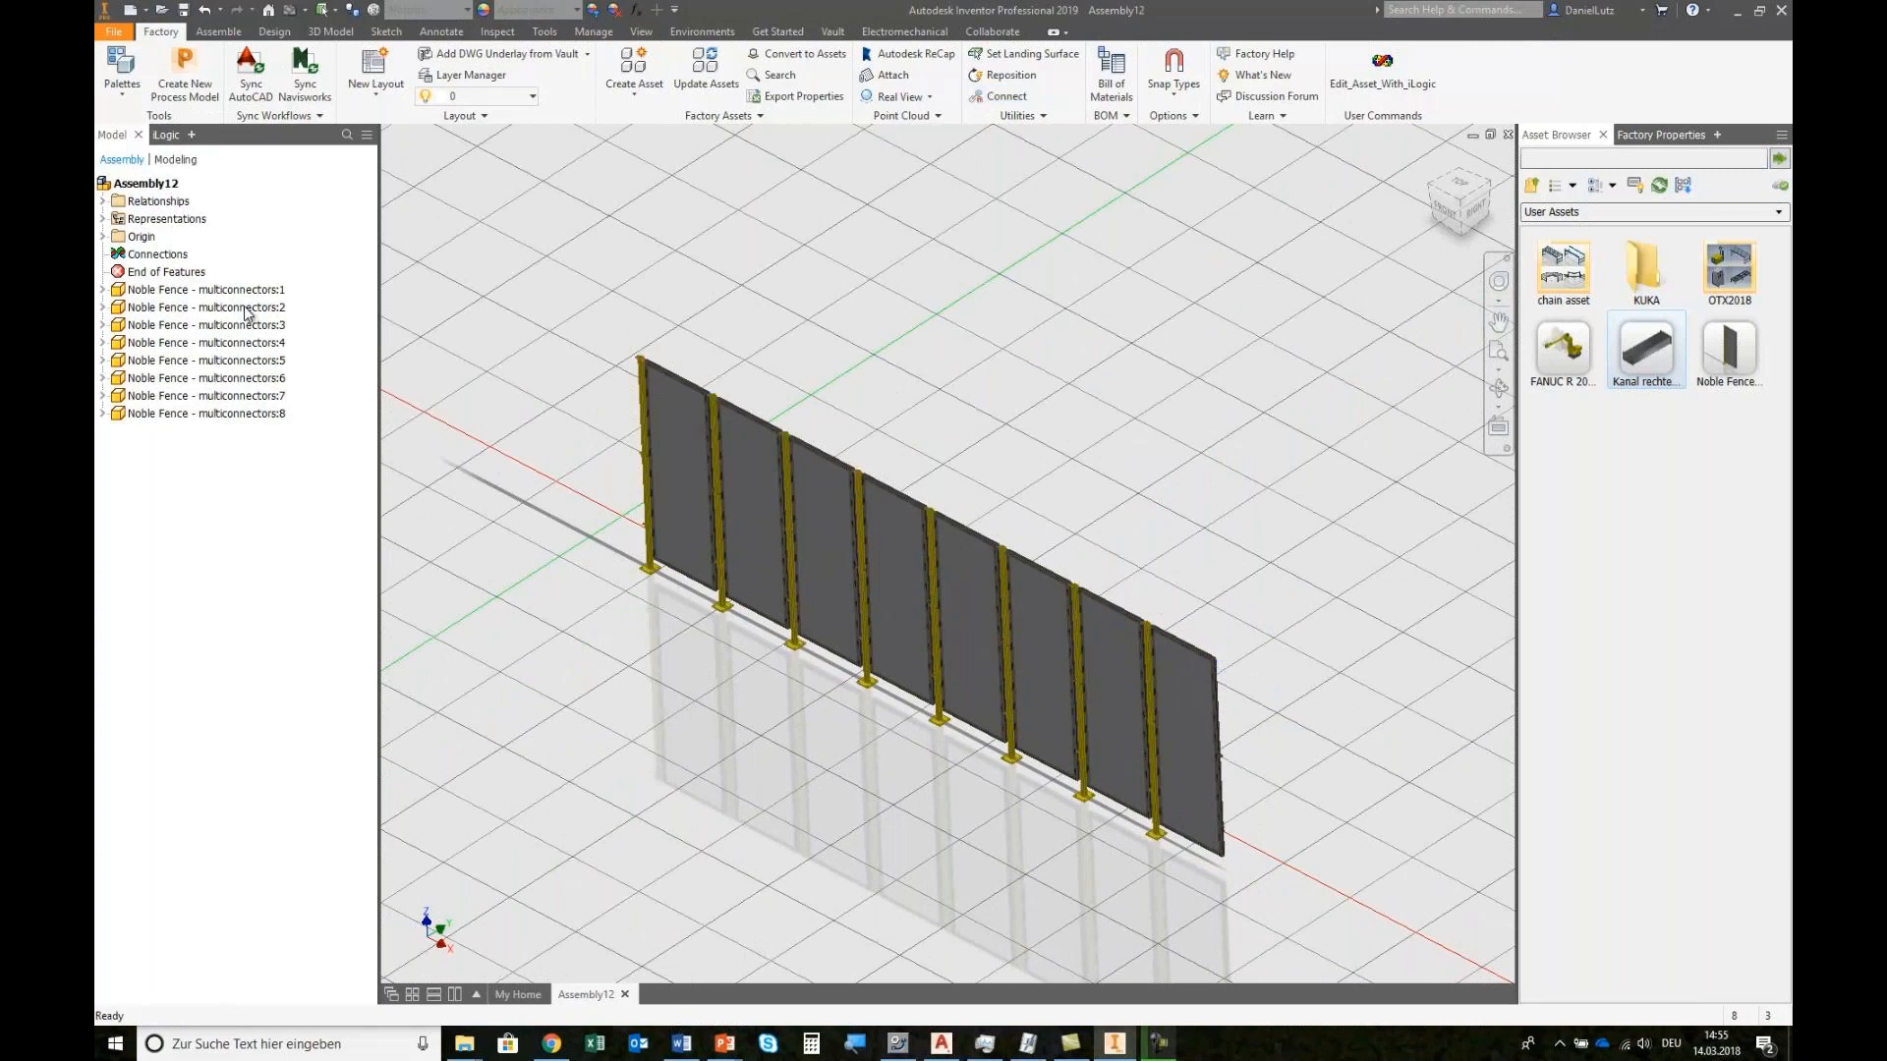
Step: Set the left connection angle to 15 grd for all fences except the first through the iLogic form
left_click(234, 415, "shift")
left_click(1646, 137)
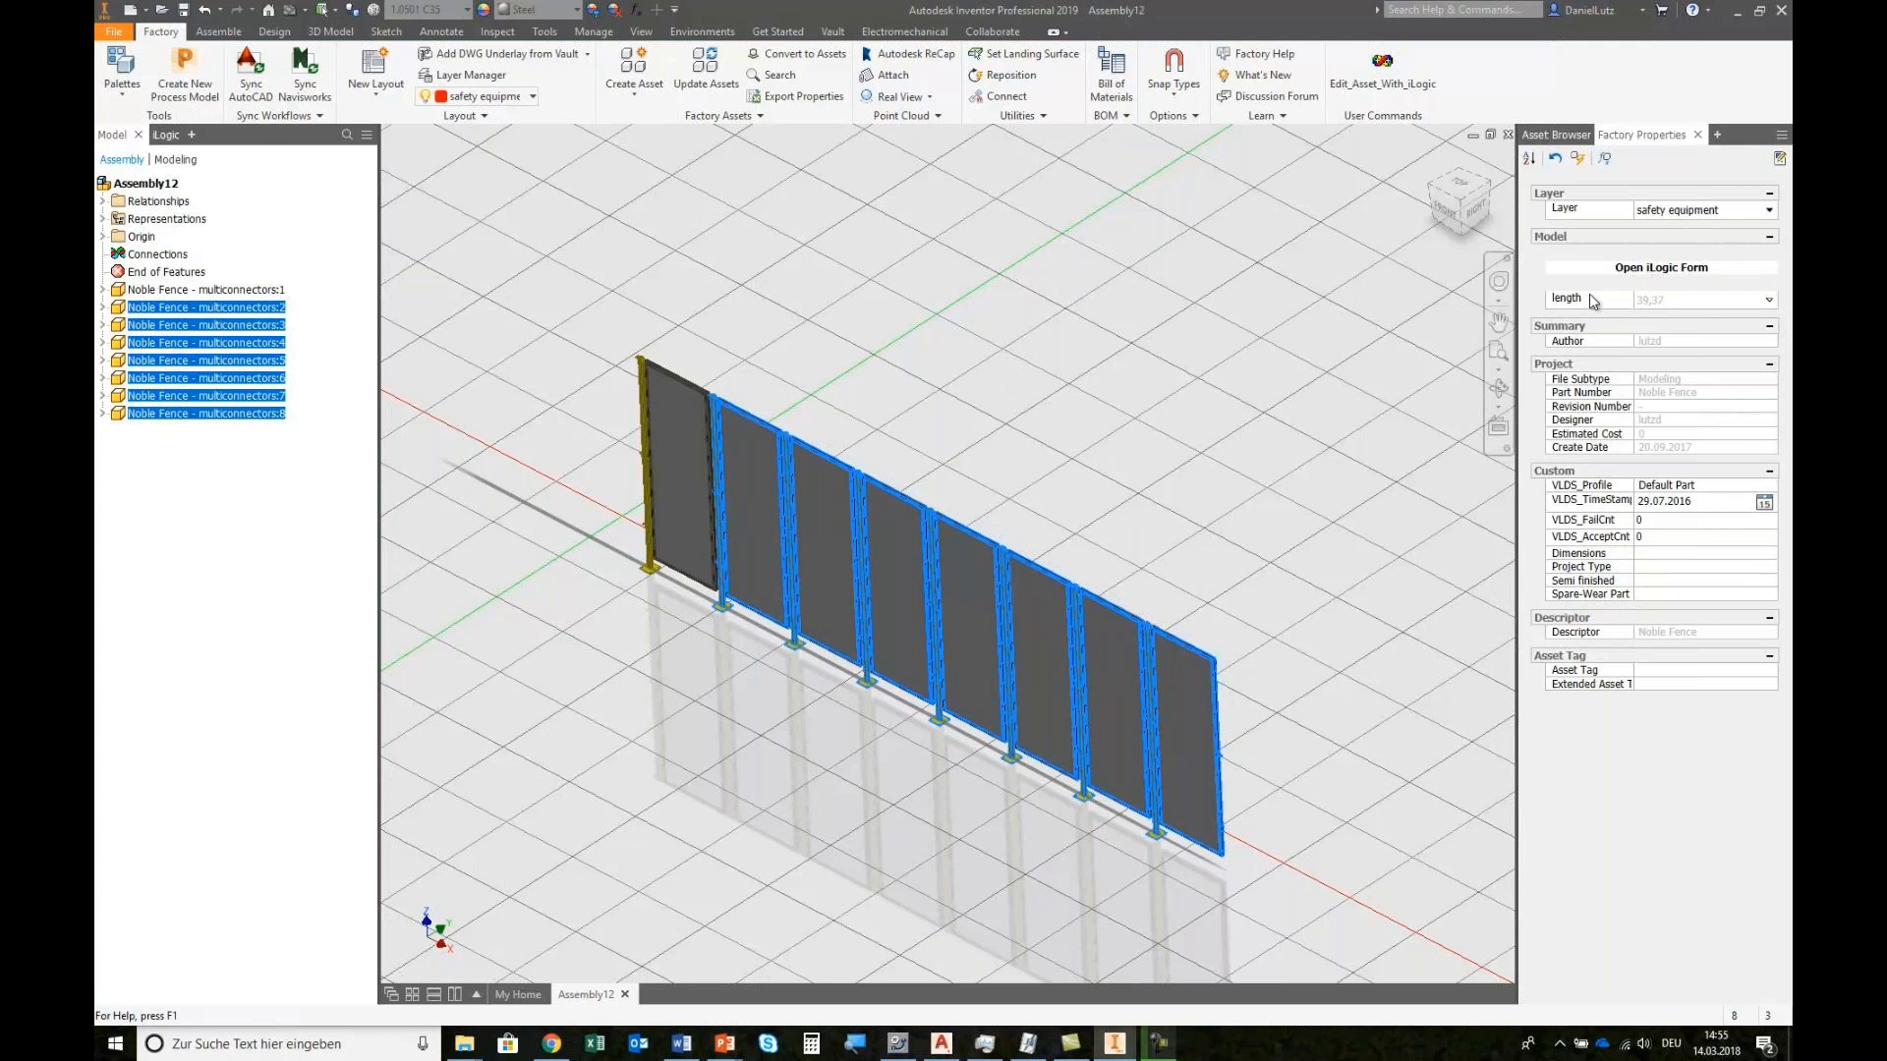
left_click(1661, 269)
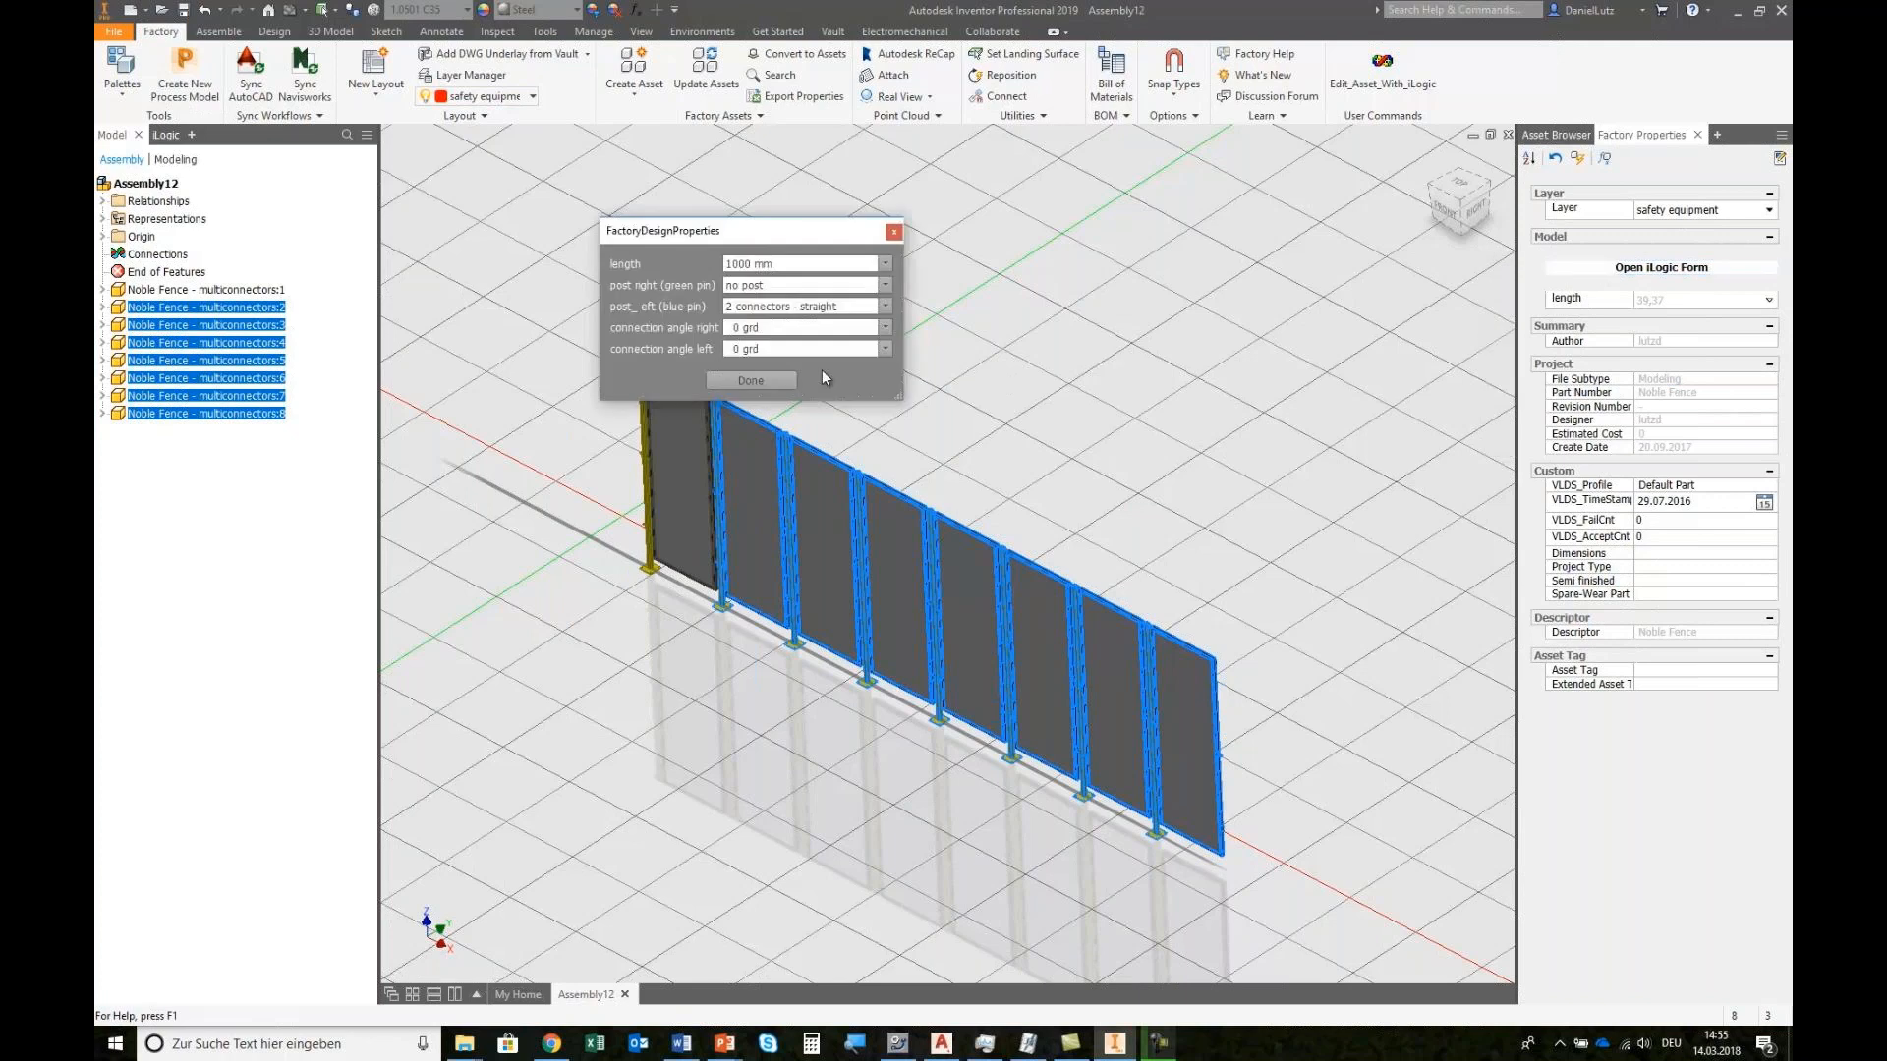
left_click(757, 350)
left_click(751, 379)
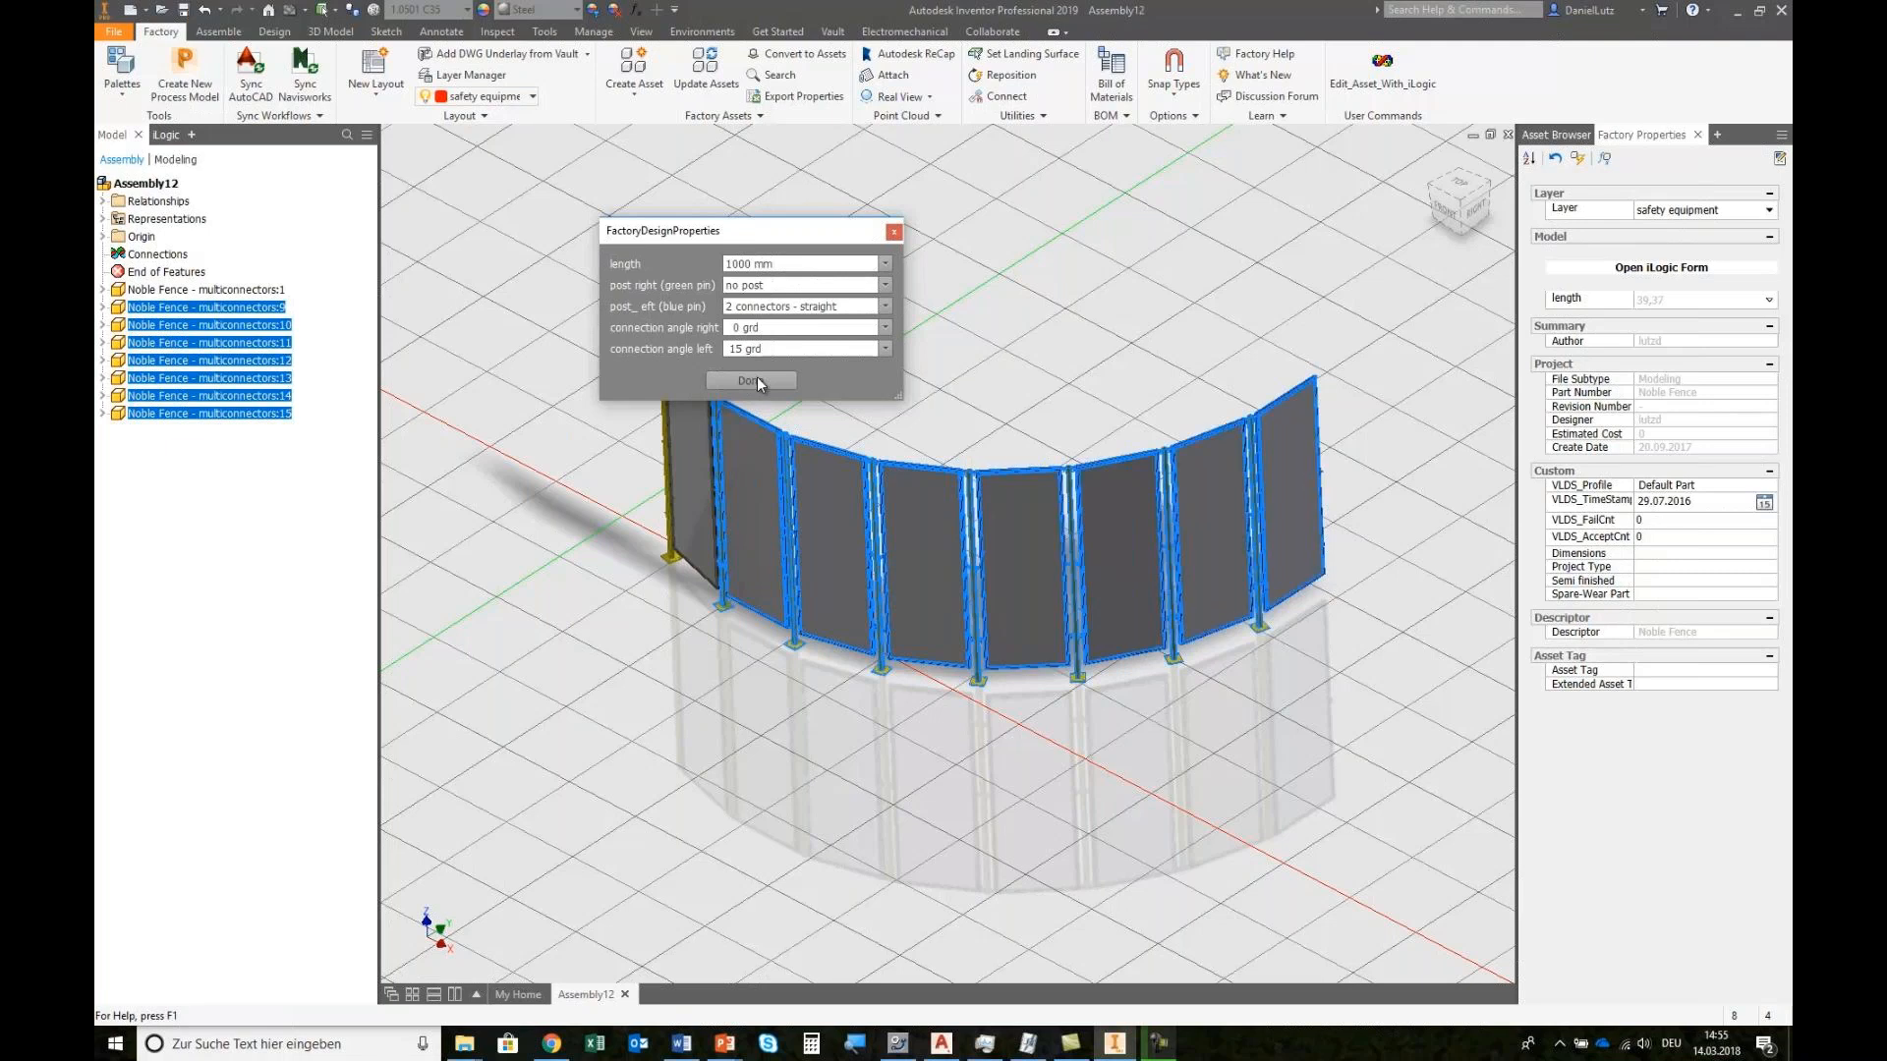
left_click(756, 379)
left_click(1179, 304)
Step: Copy the last fence of the curved row and paste three copies beside it
scroll(1212, 421, "down", 8)
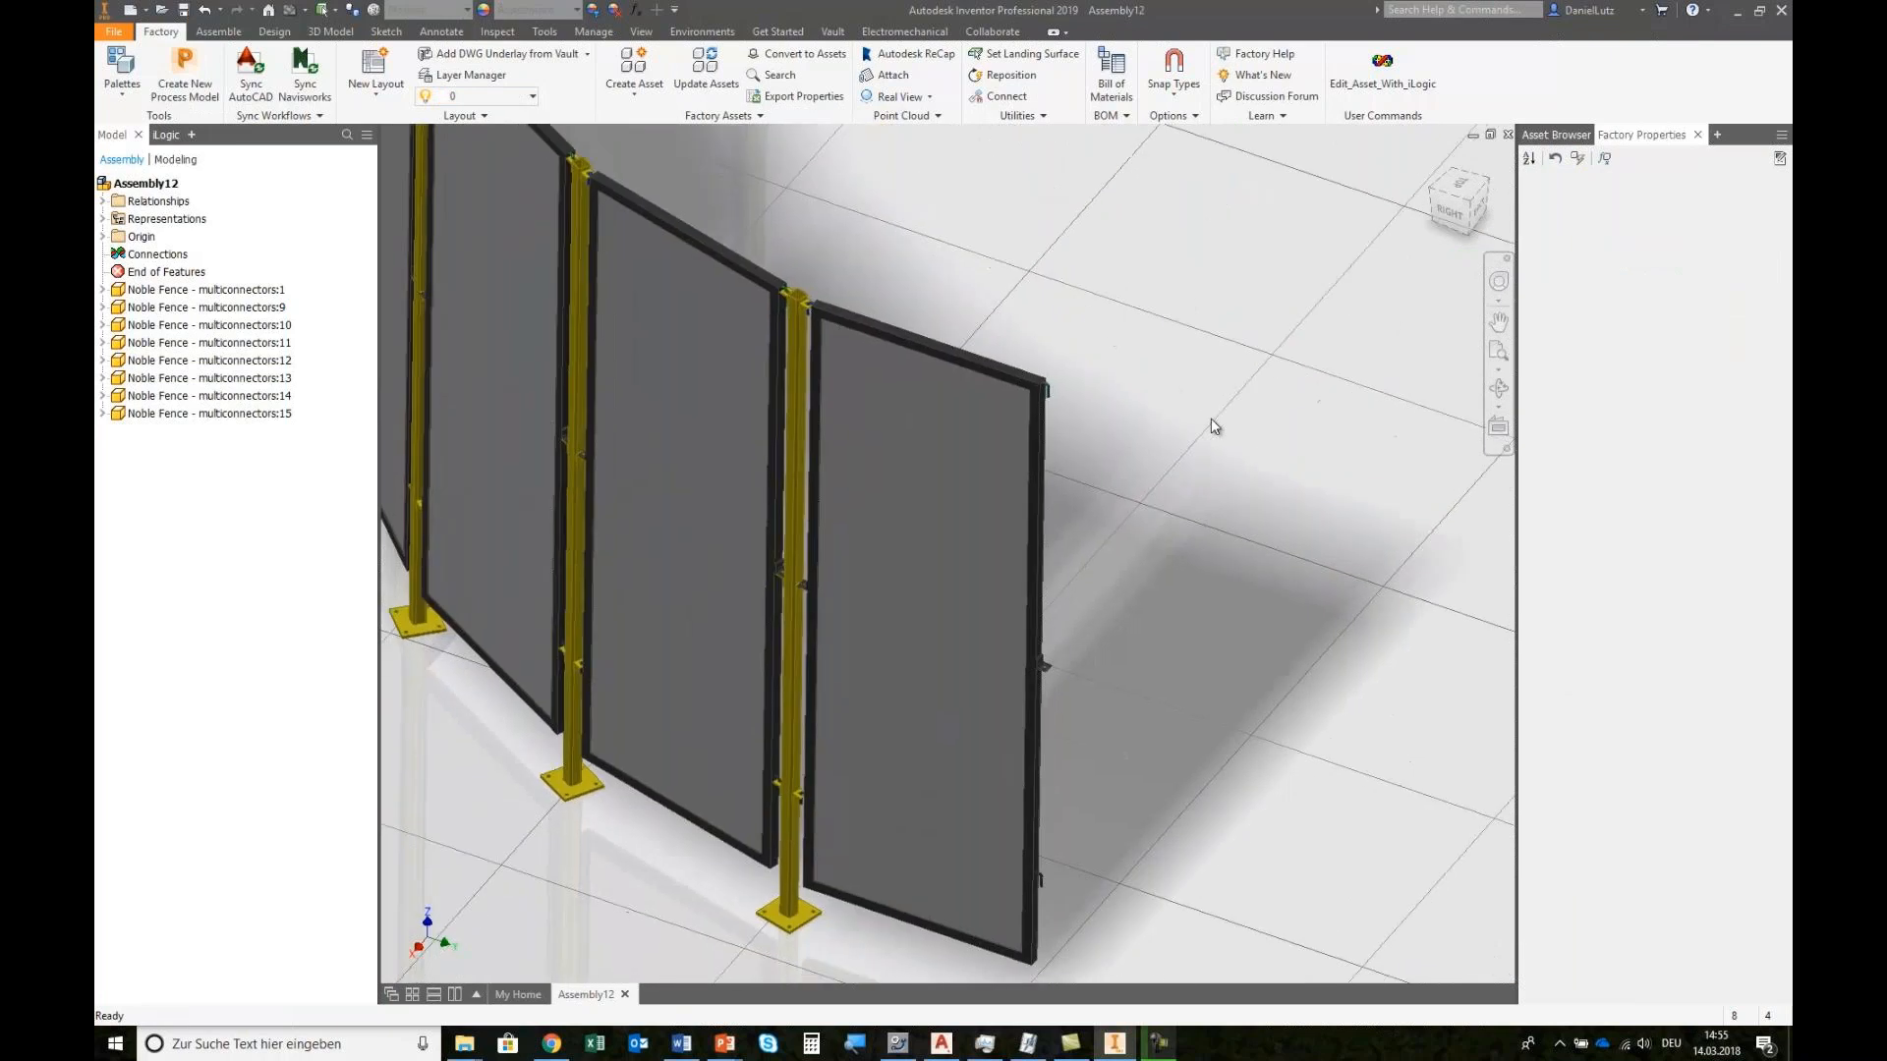
middle_click_drag(1345, 502, 1191, 471)
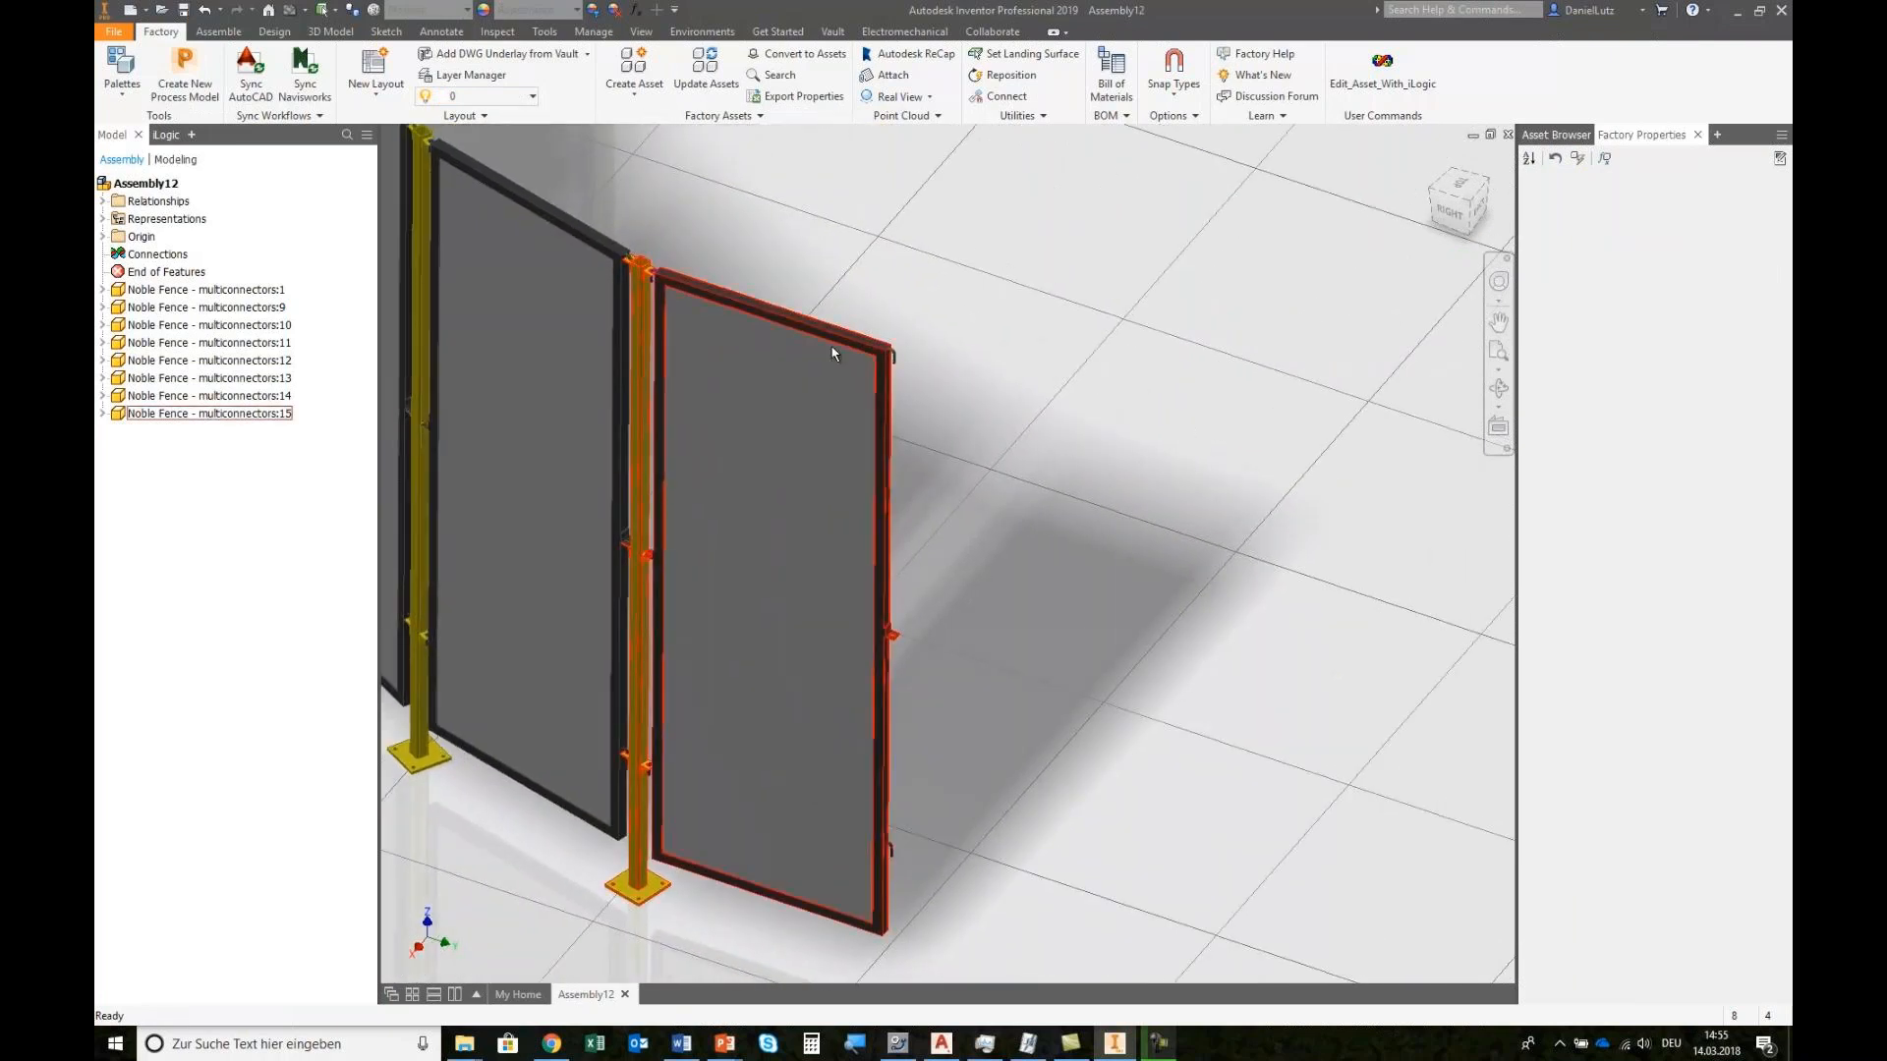
key("ctrl+c")
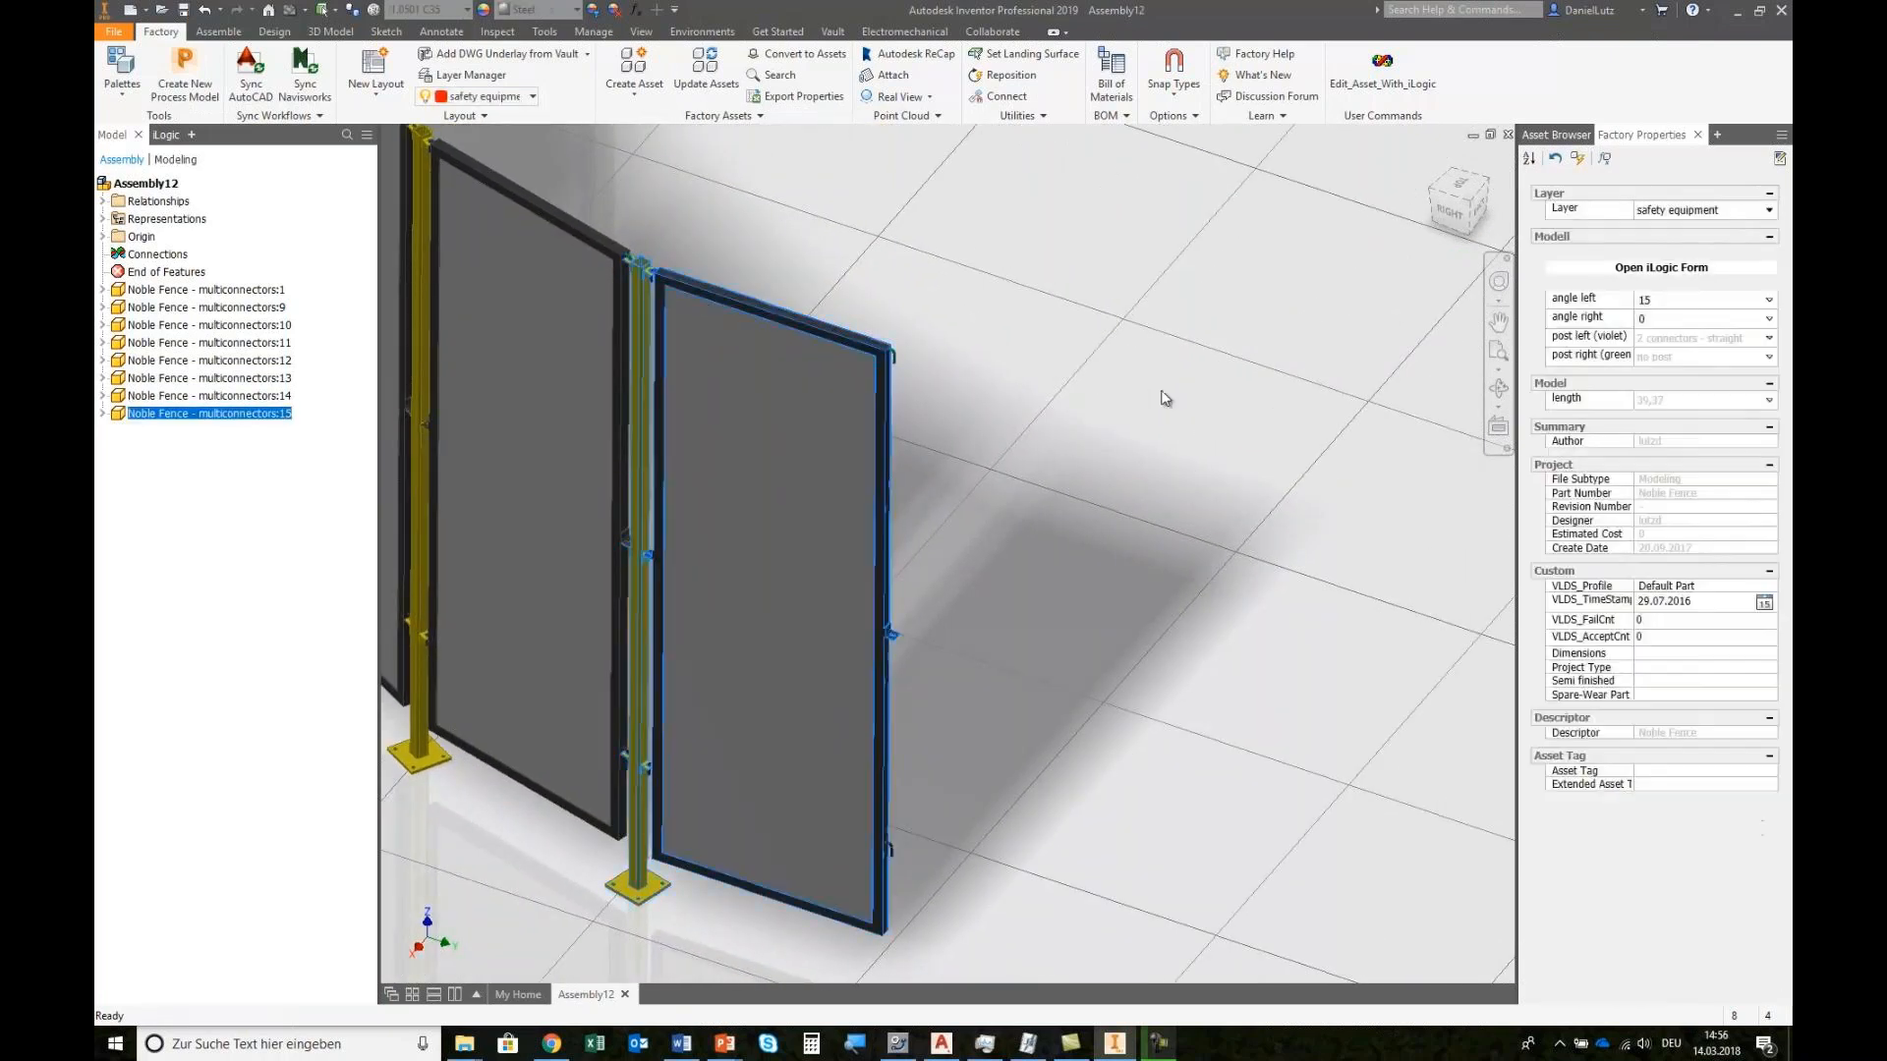
key("ctrl+v")
key("ctrl+v")
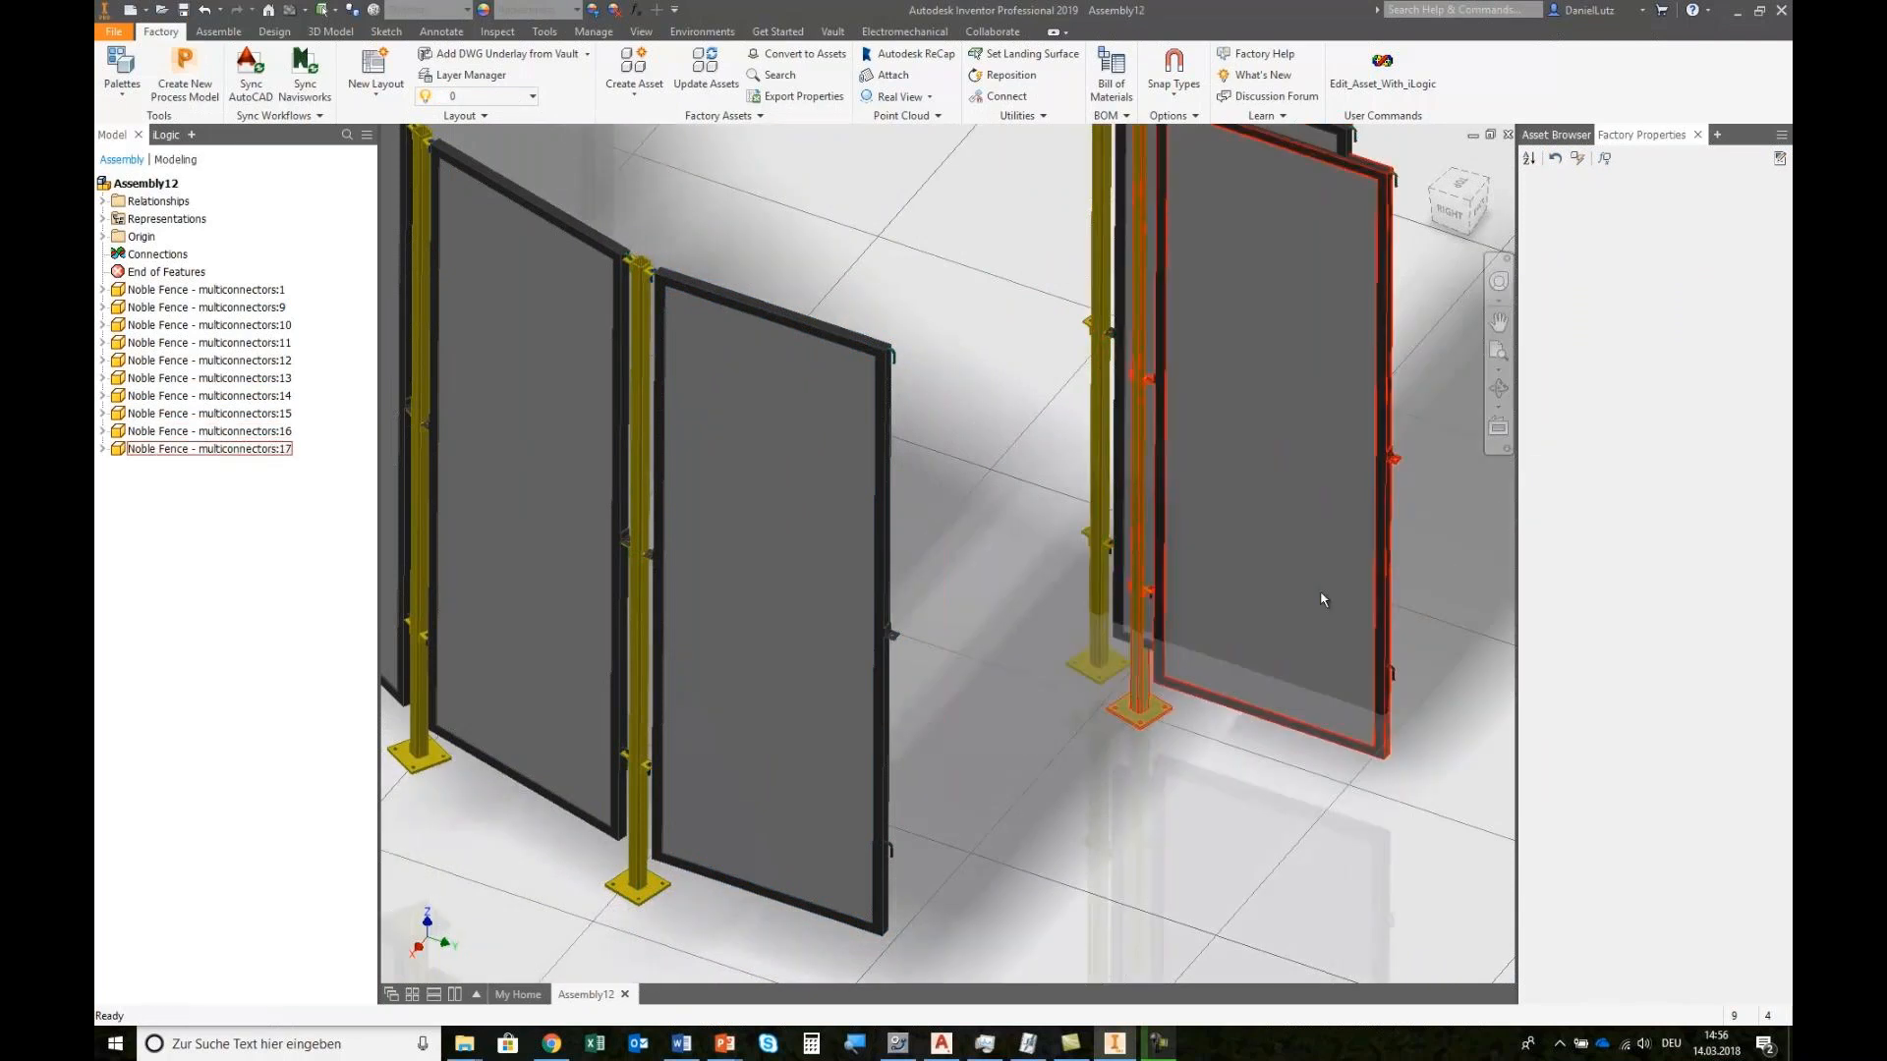
left_click(1242, 704)
scroll(1004, 602, "down", 2)
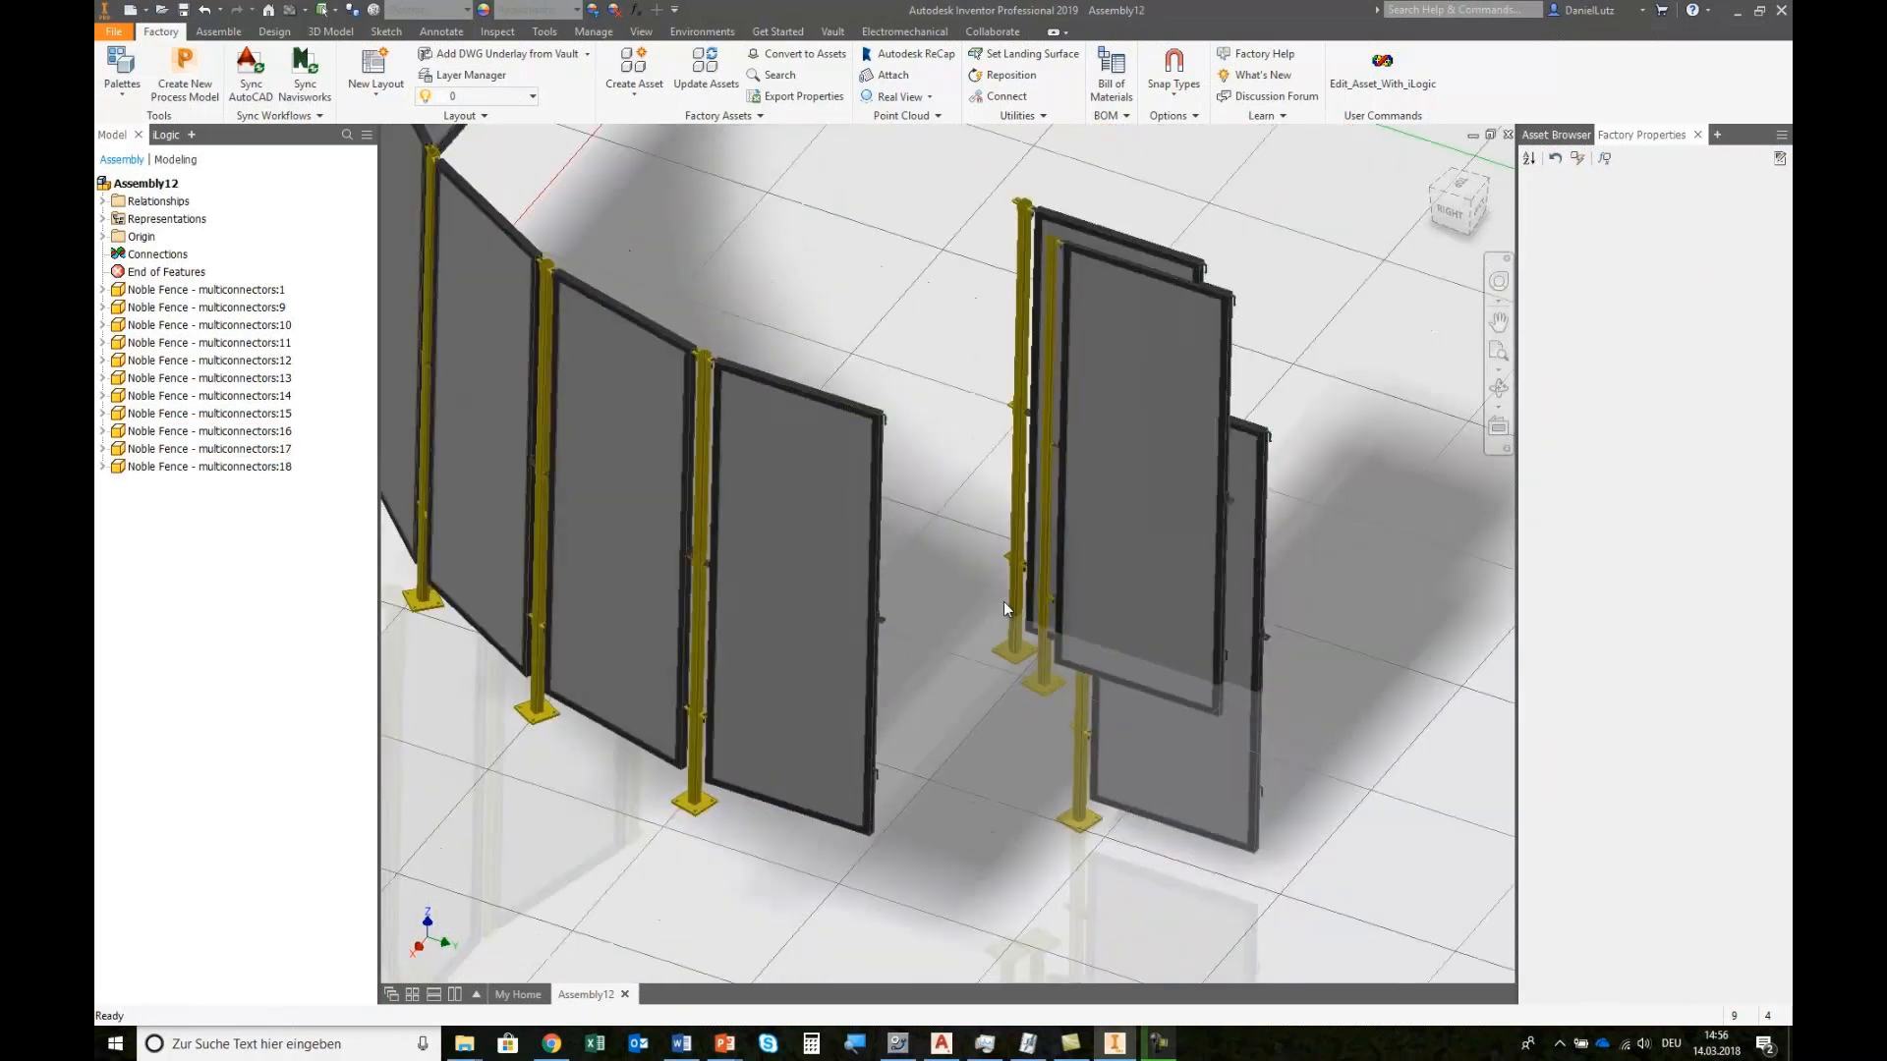
Step: Connect one pasted fence by its post-free end to the end of the curved row, continuing straight
left_click(1000, 97)
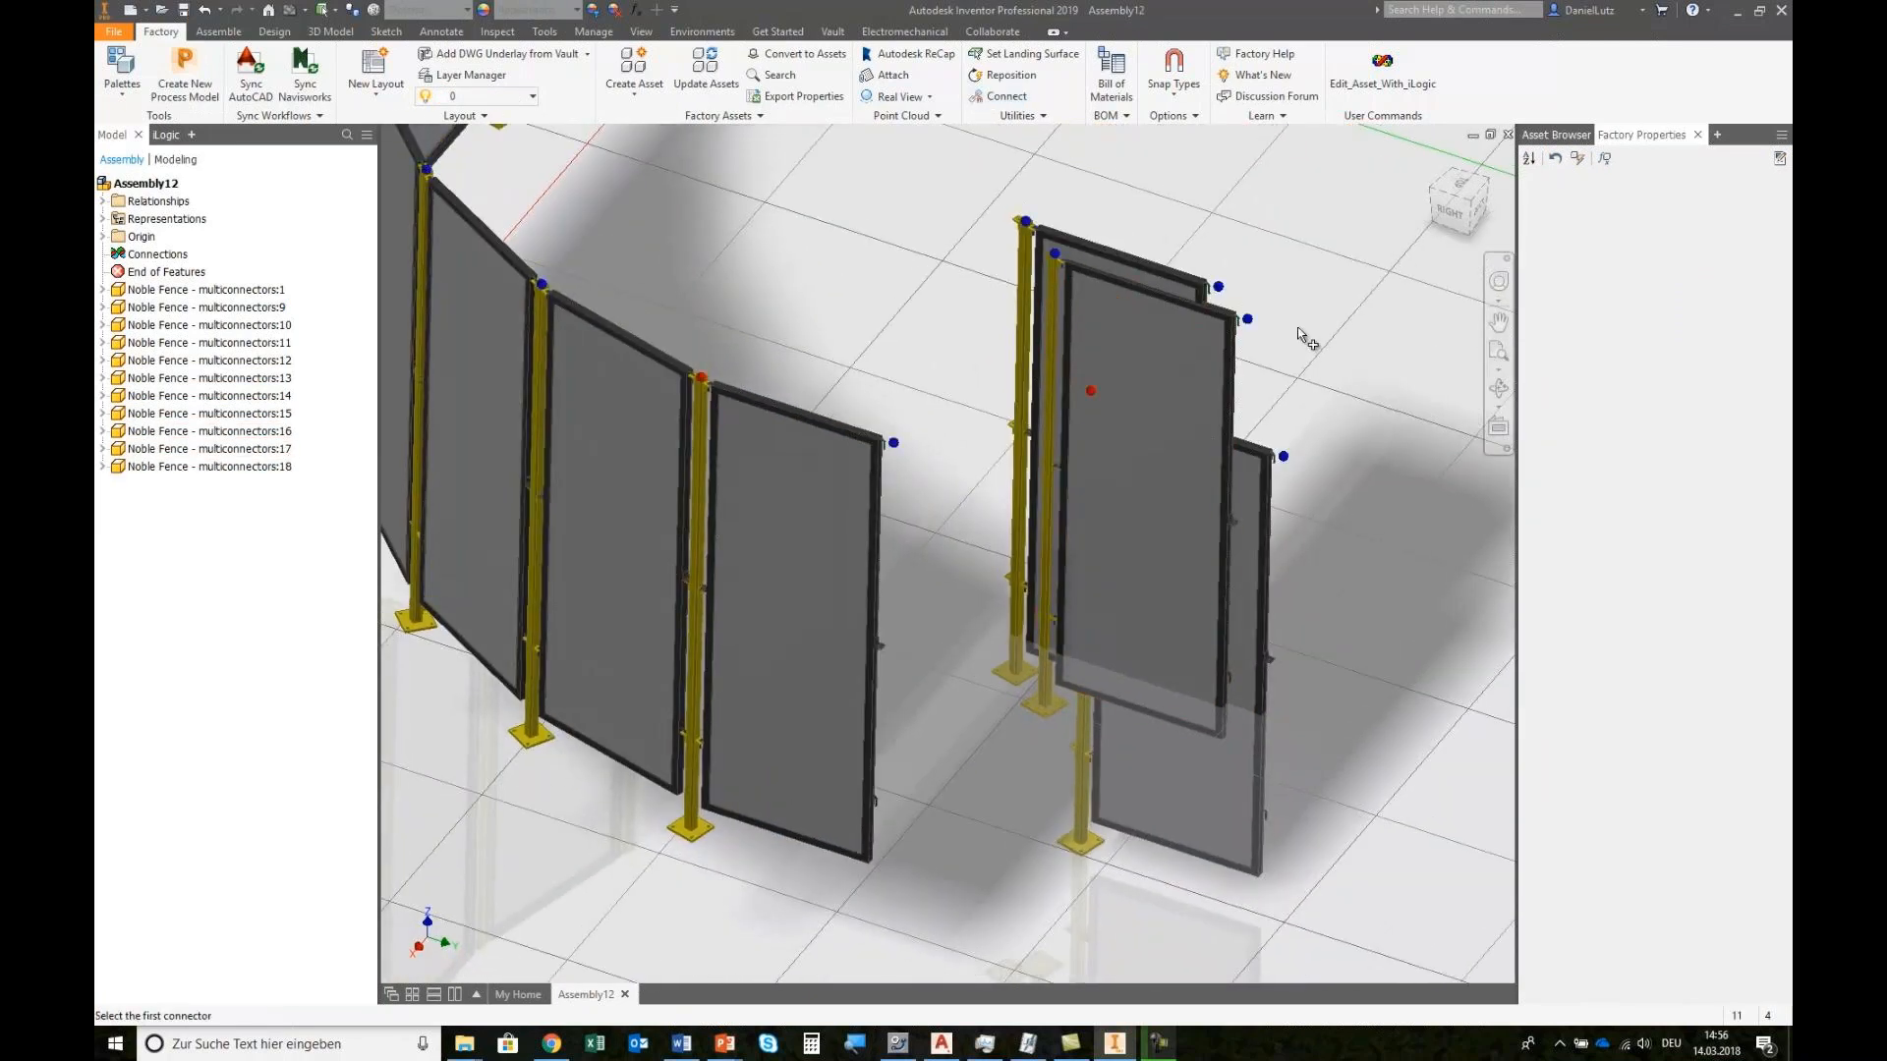
left_click(1248, 321)
left_click(1239, 329)
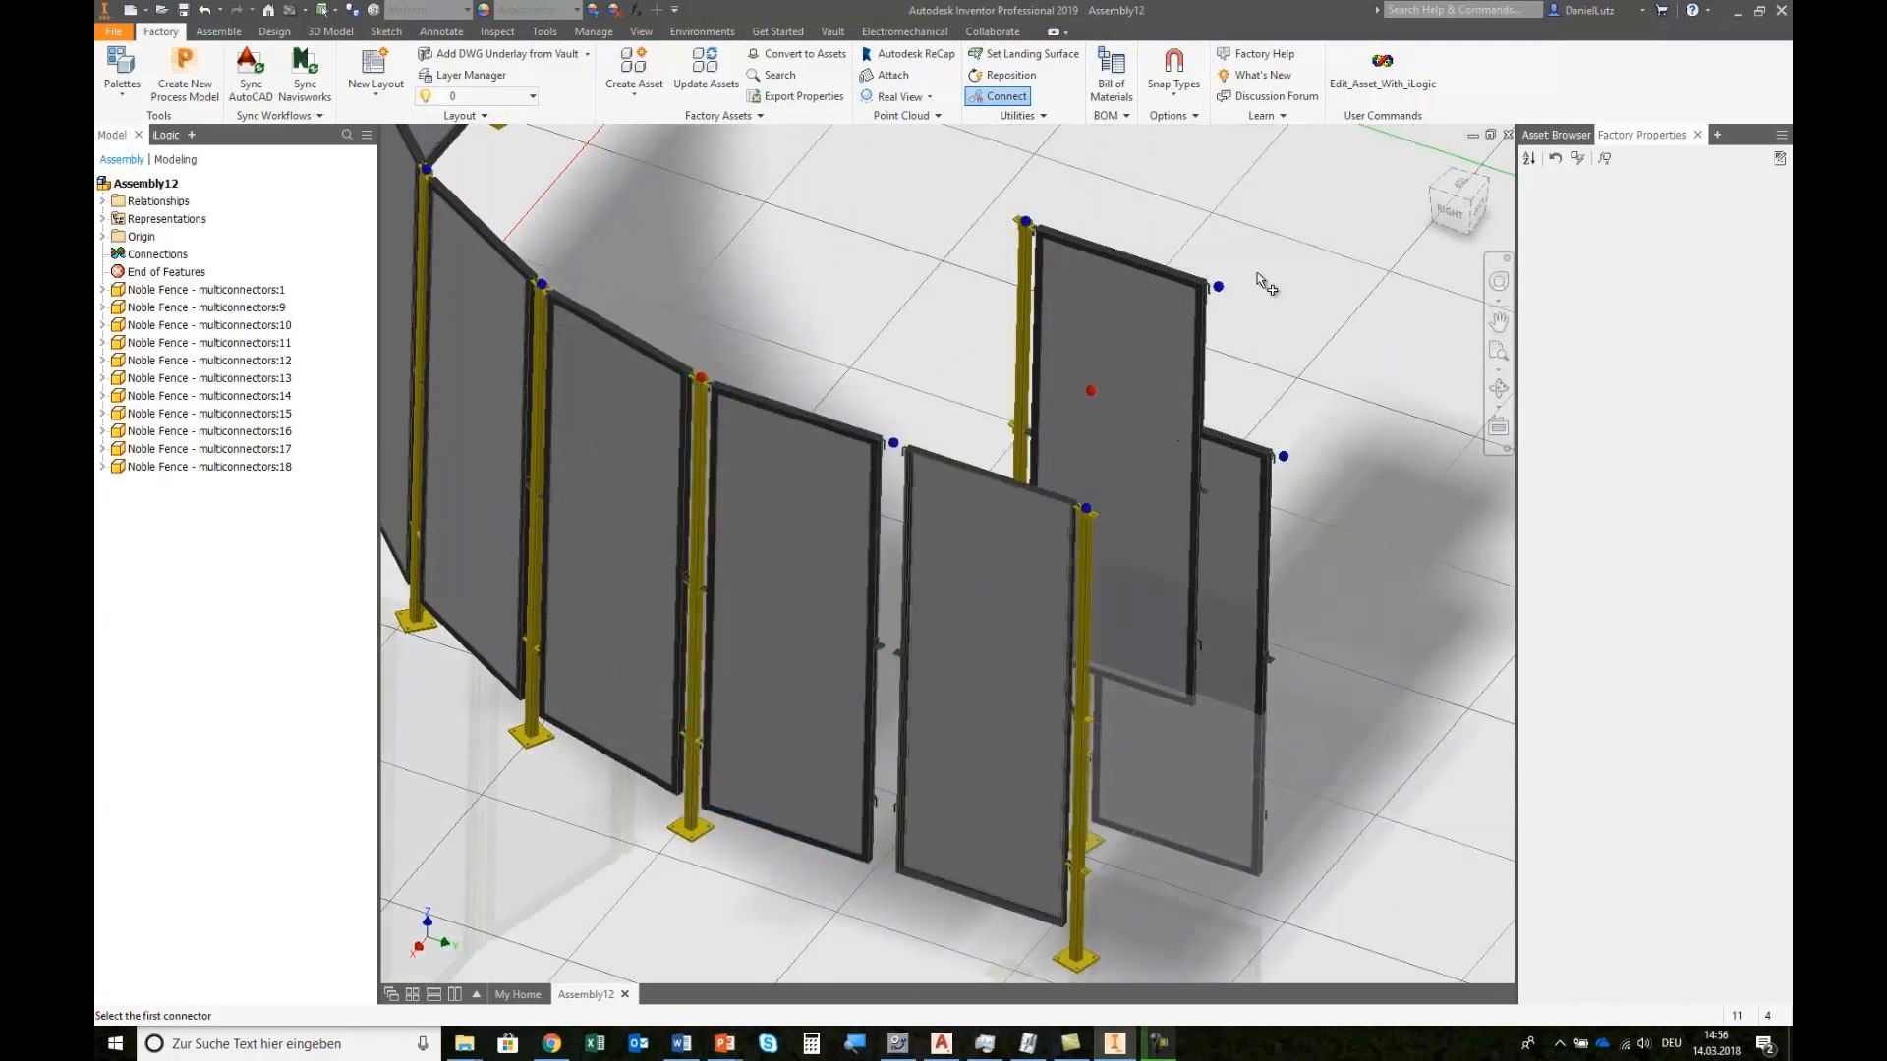
Step: Connect the other two pasted fences by their post-free ends to the same junction, branching off to opposite sides
left_click(1222, 287)
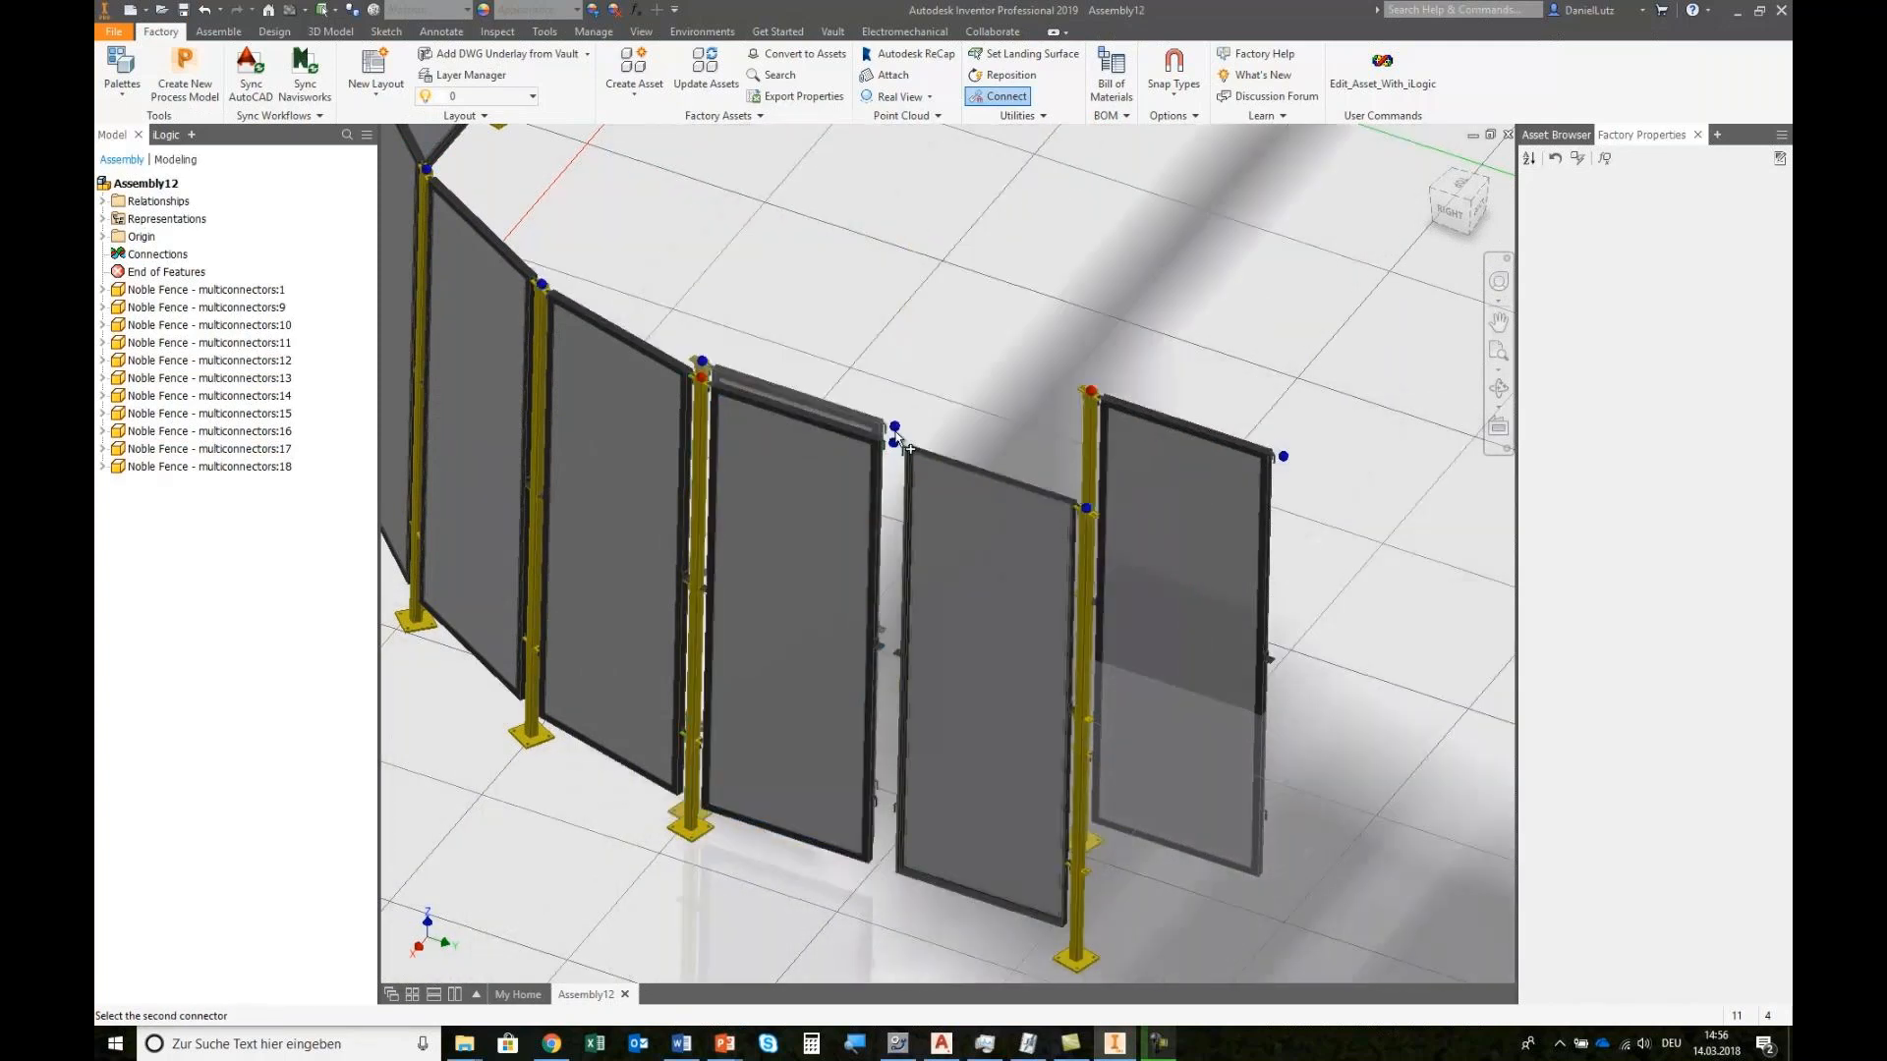
left_click(893, 442)
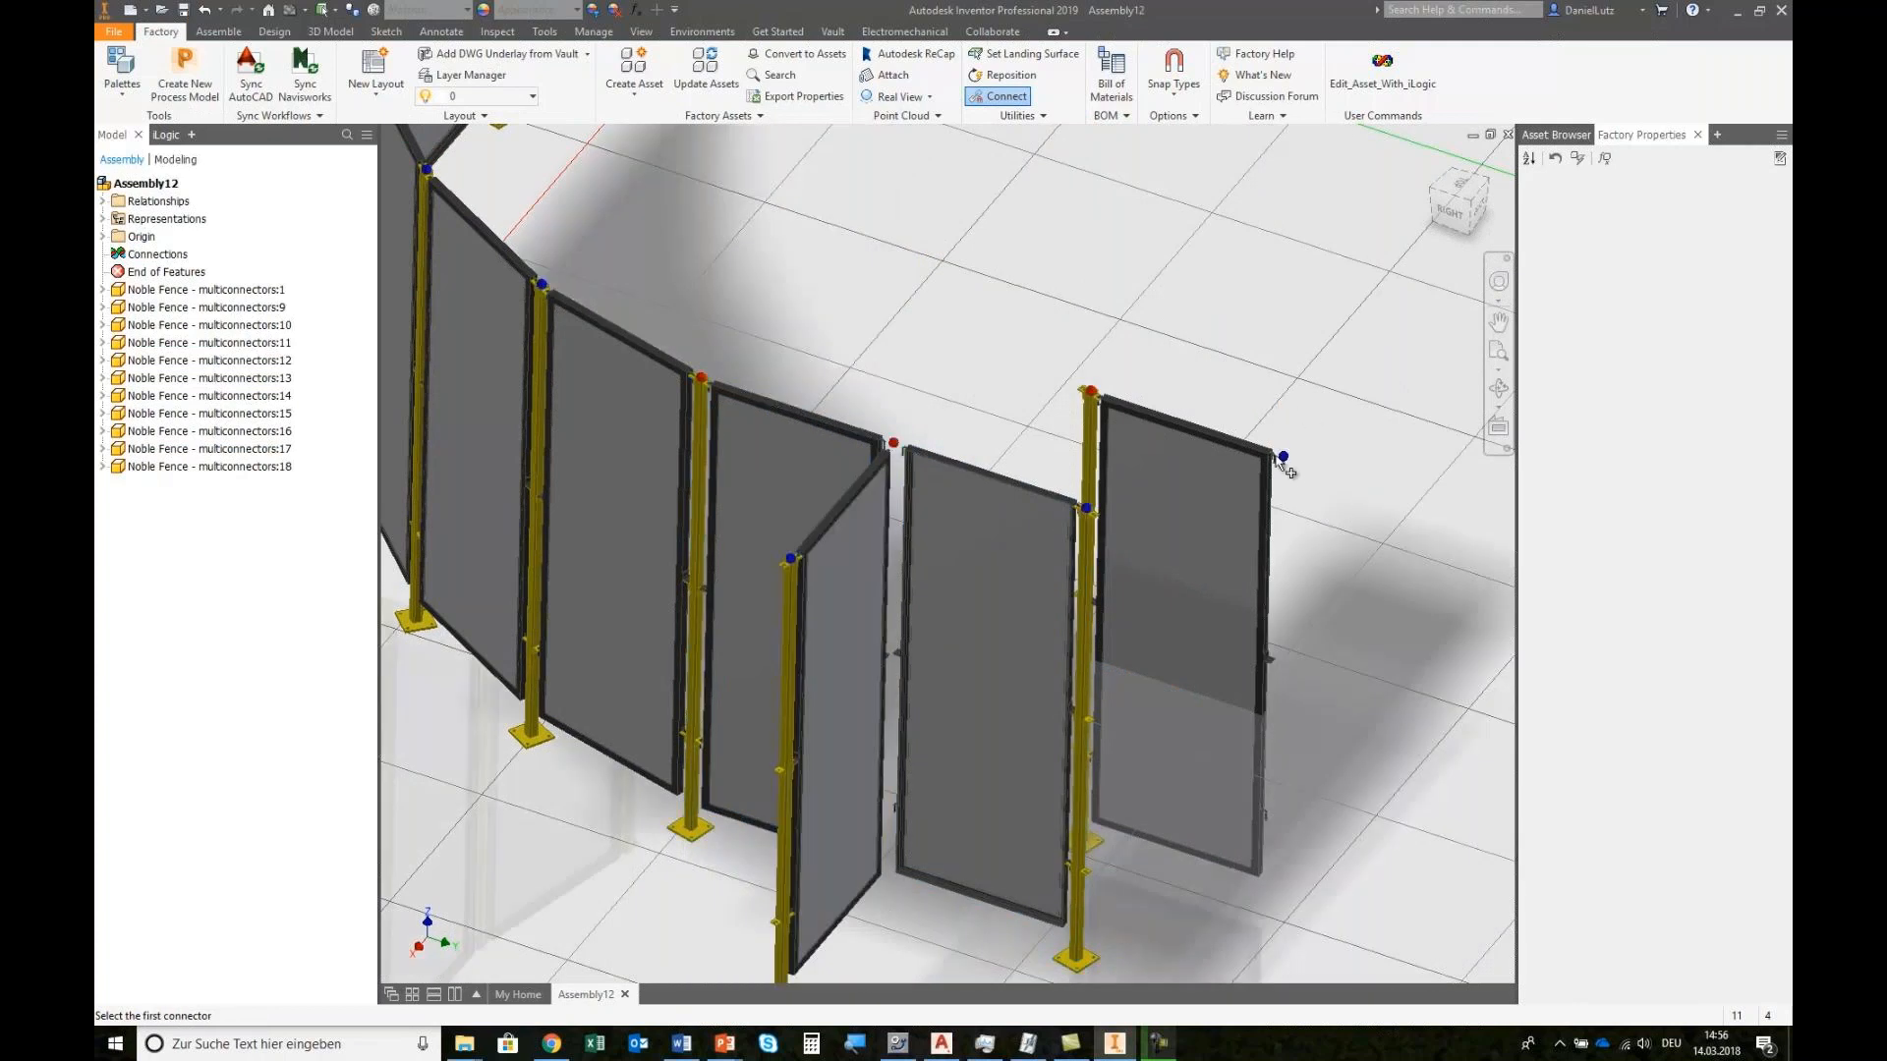
left_click(893, 443)
right_click(1138, 394)
left_click(1160, 404)
Step: Select the three fences added at the junction and set their left connection angle to 0 grd in the iLogic form
scroll(1109, 521, "up", 3)
scroll(1154, 514, "down", 3)
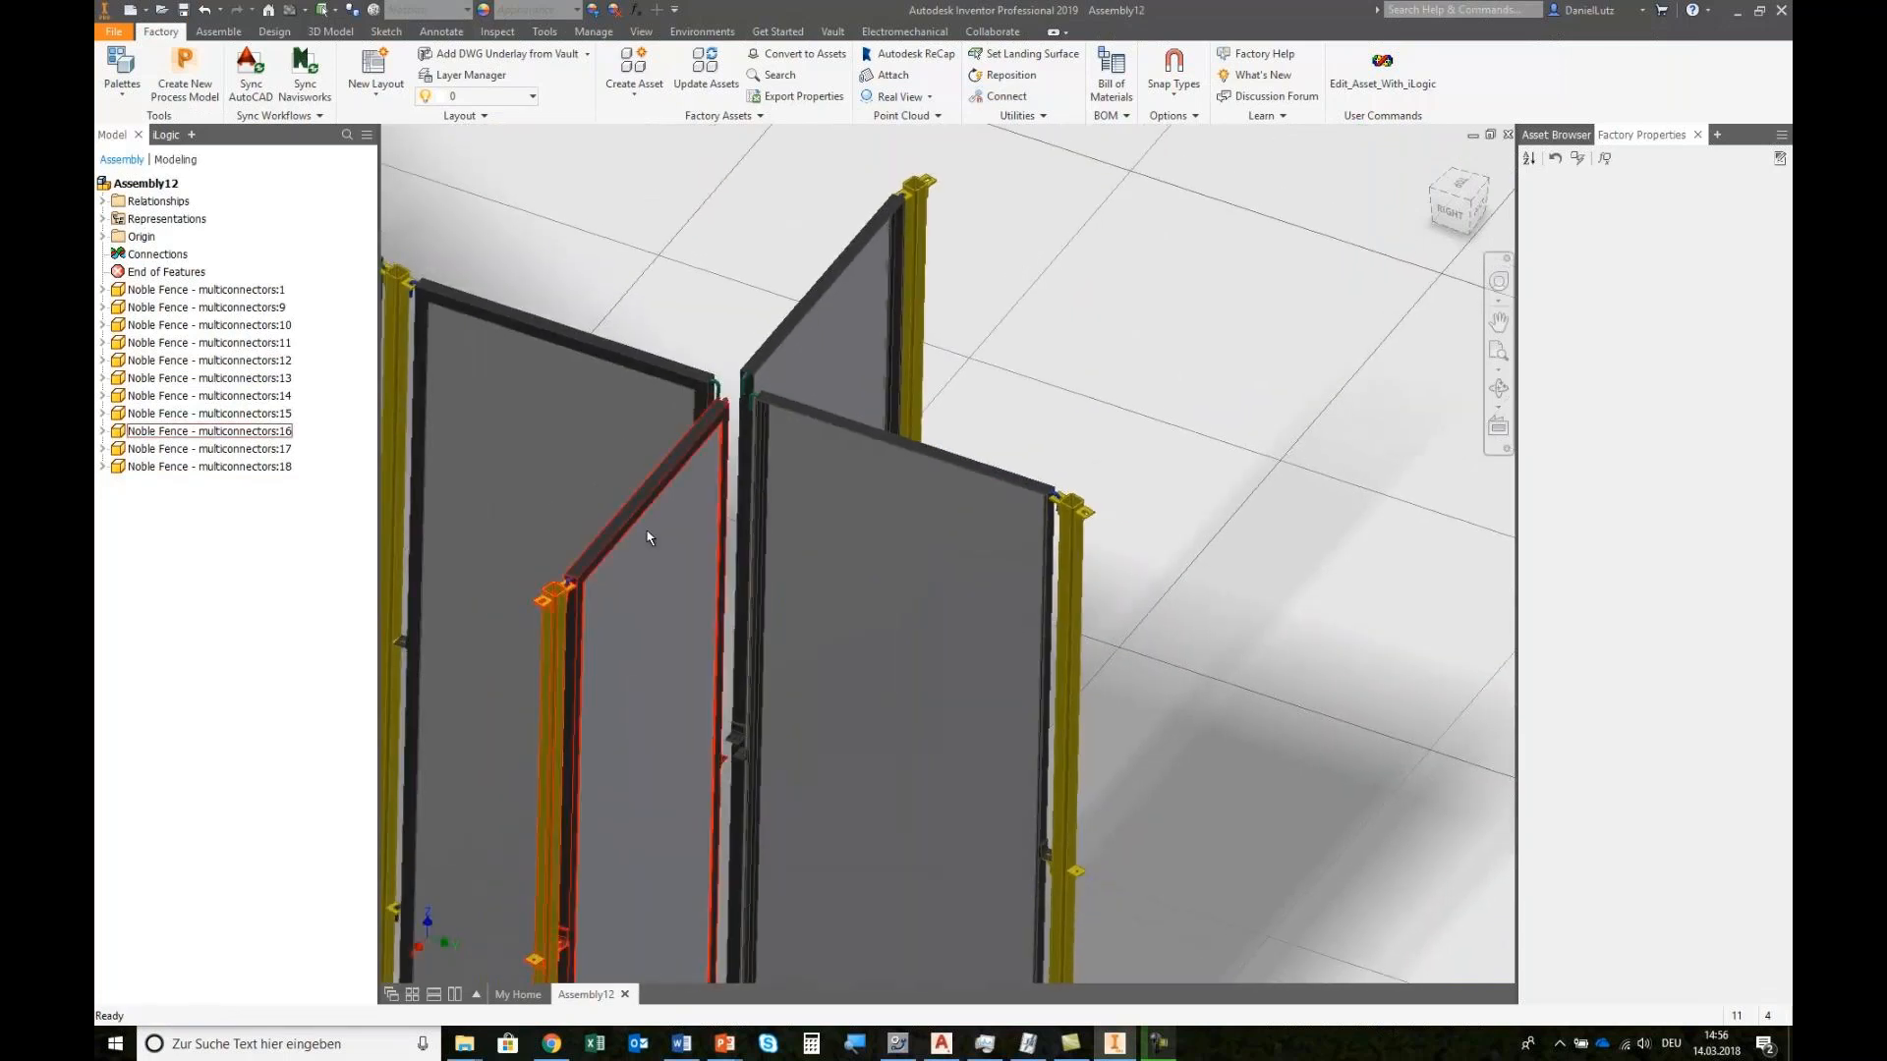
left_click(647, 537)
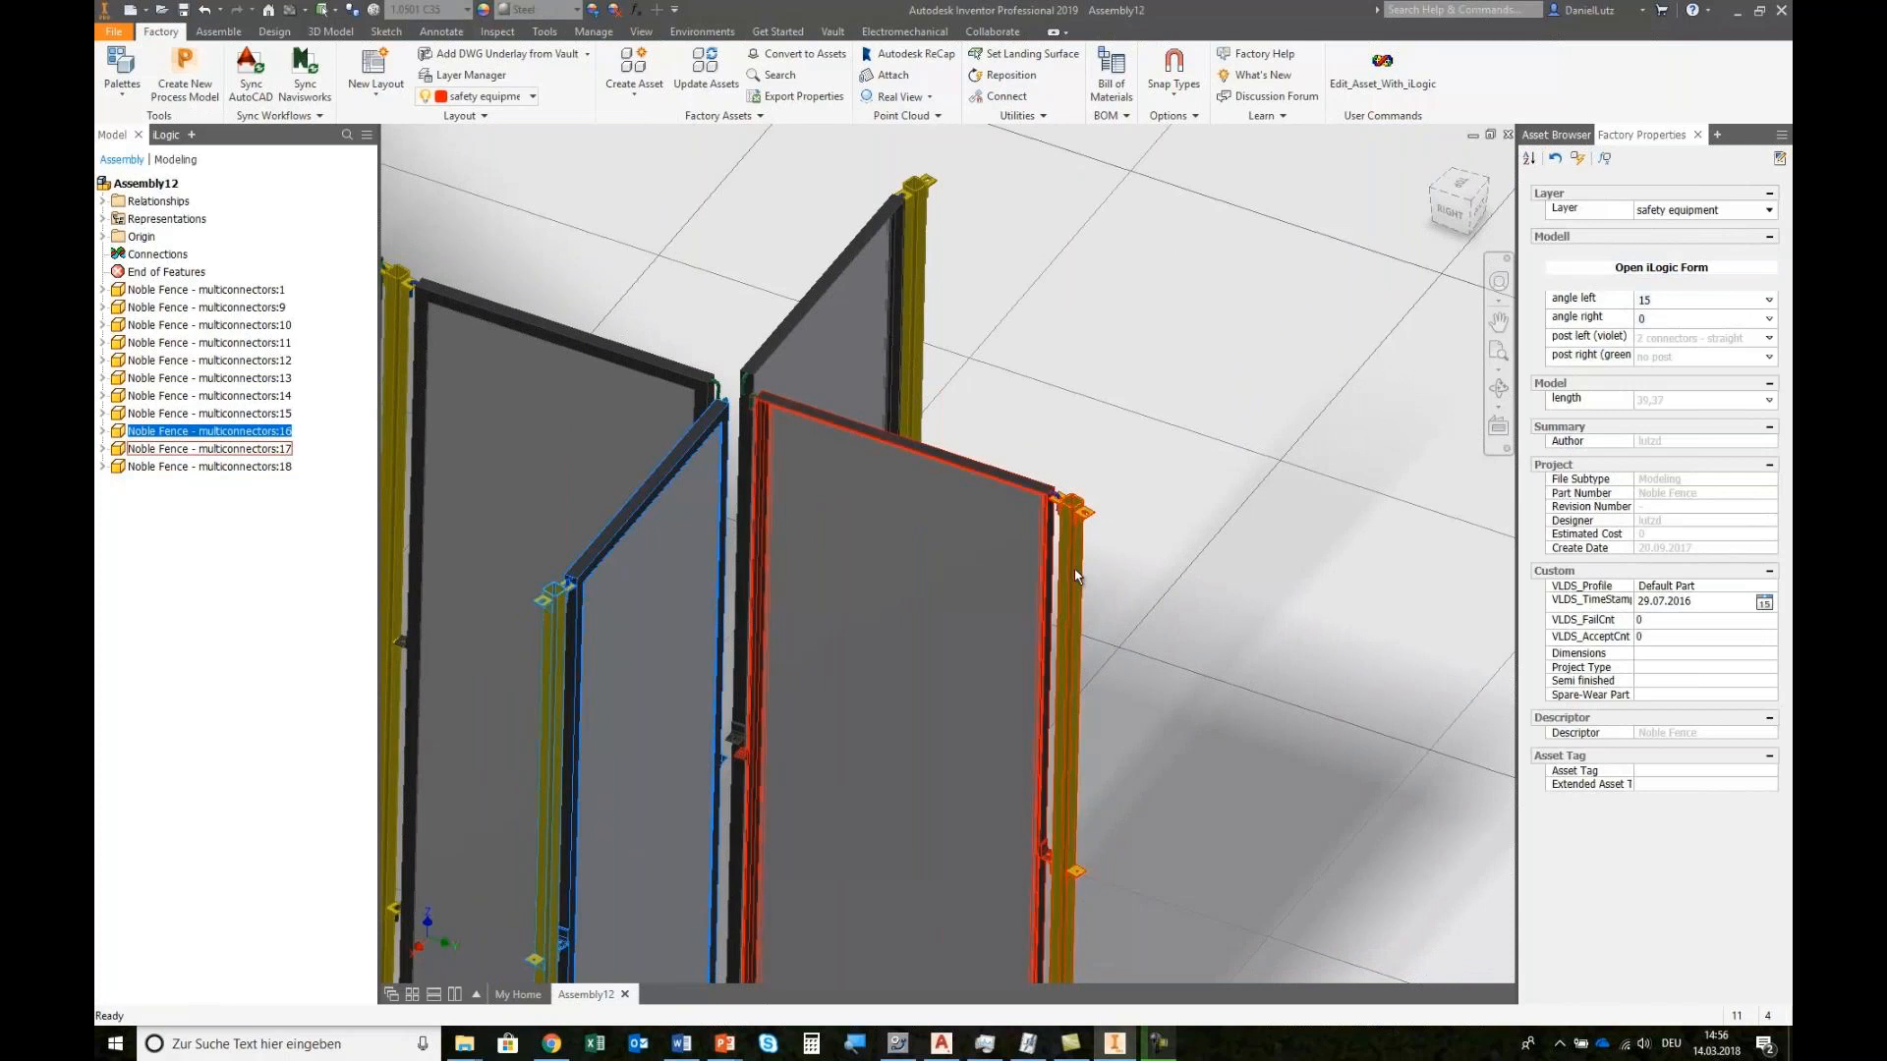
left_click(917, 207, "ctrl")
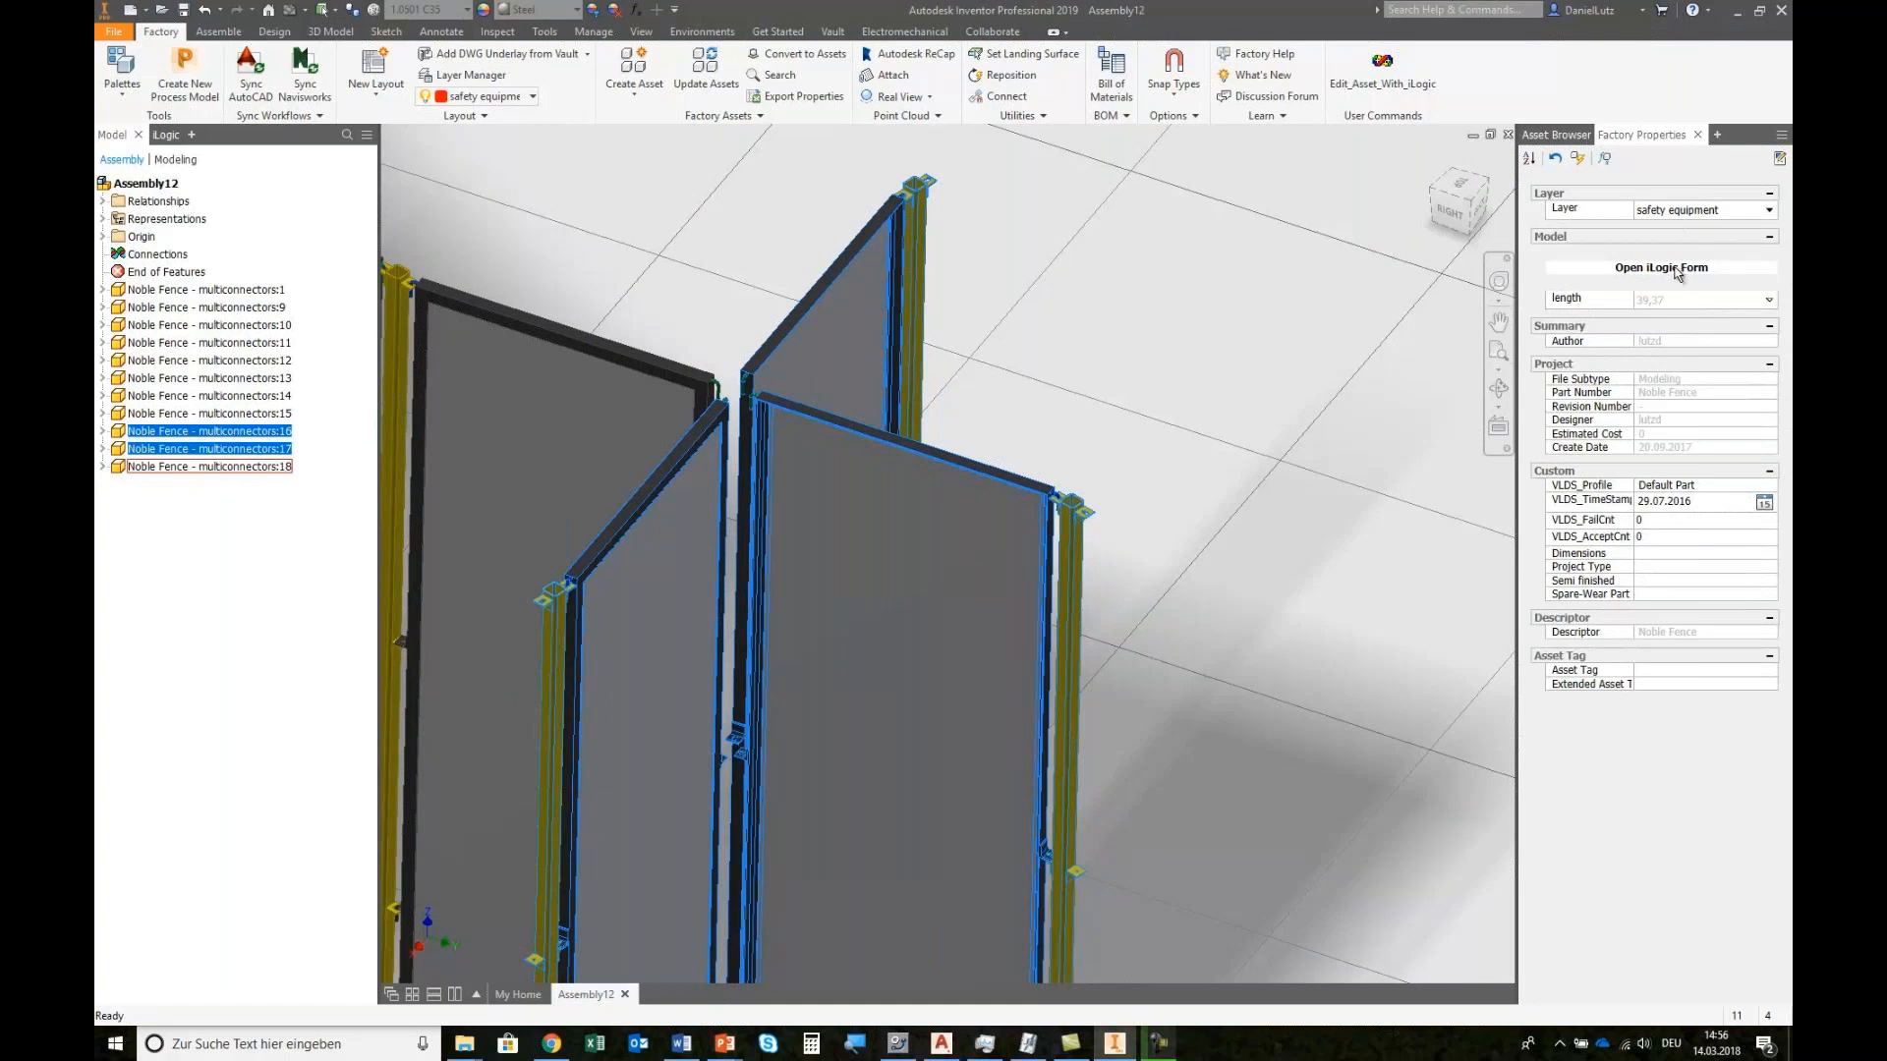
left_click(1661, 268)
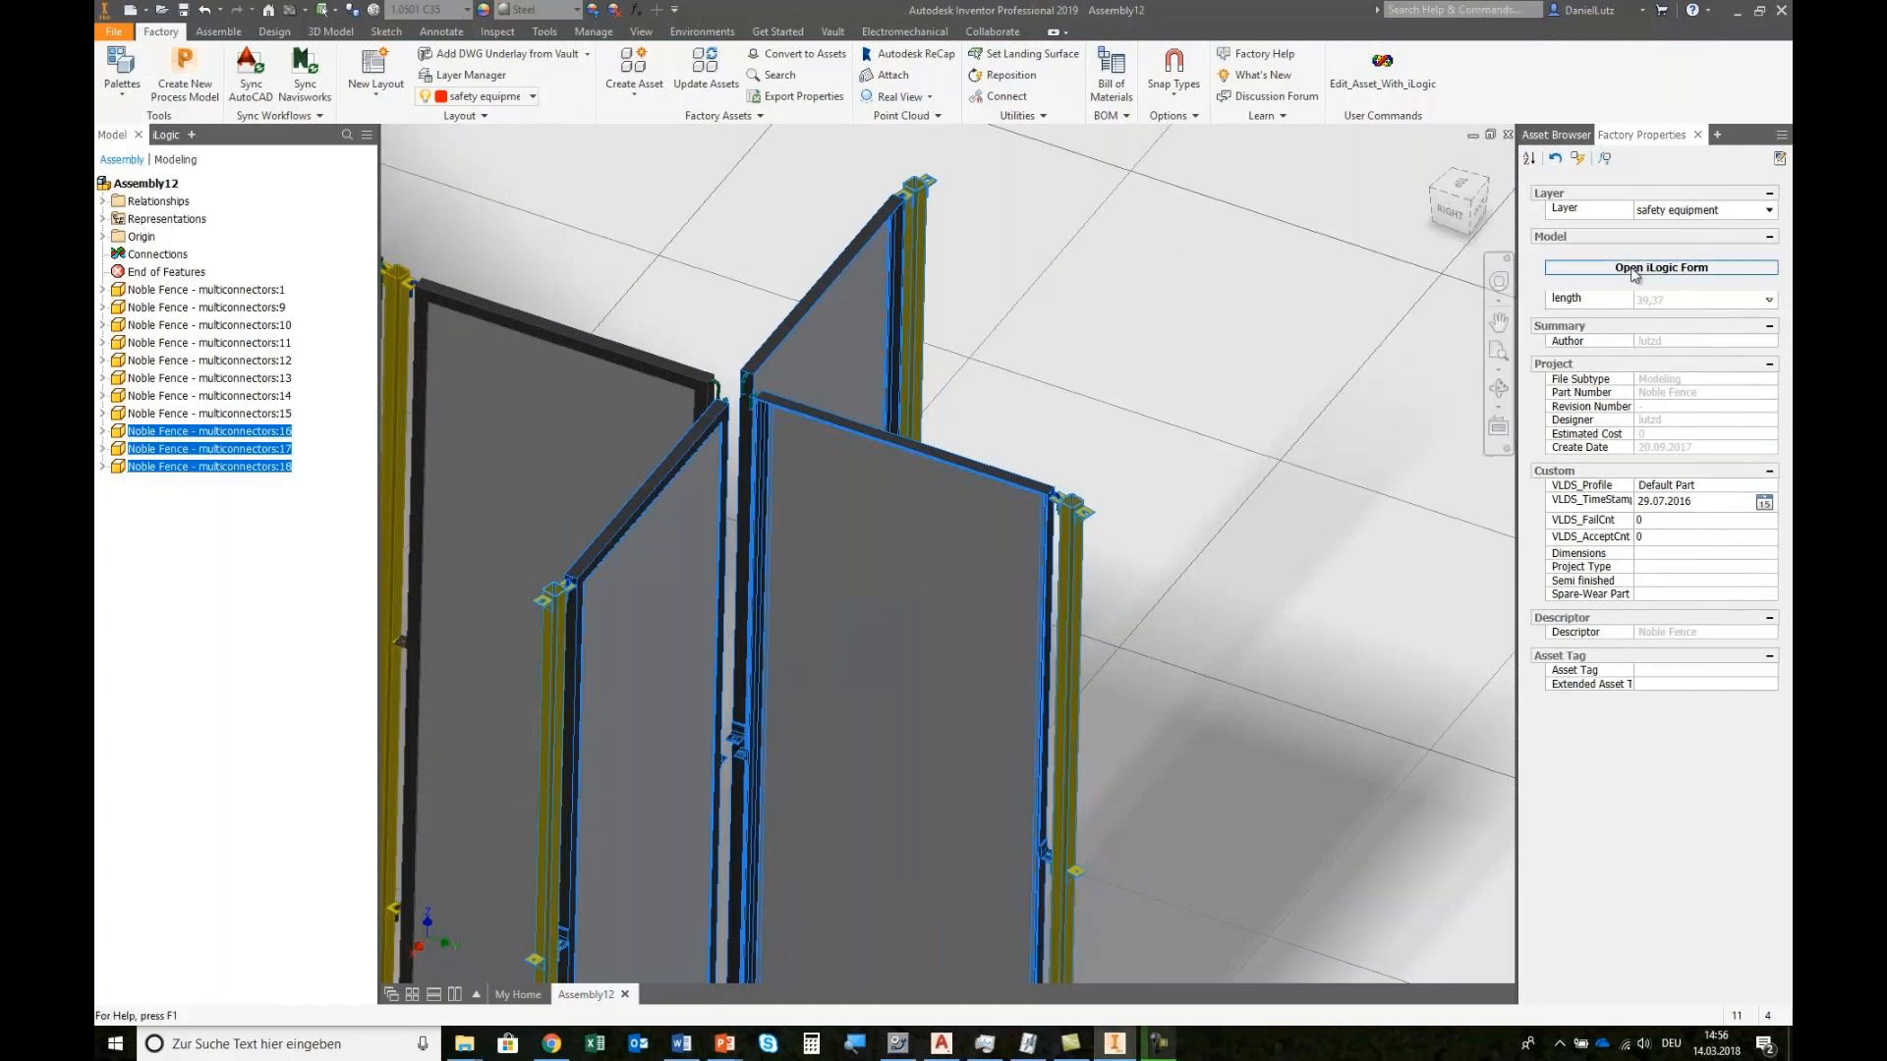
left_click(722, 350)
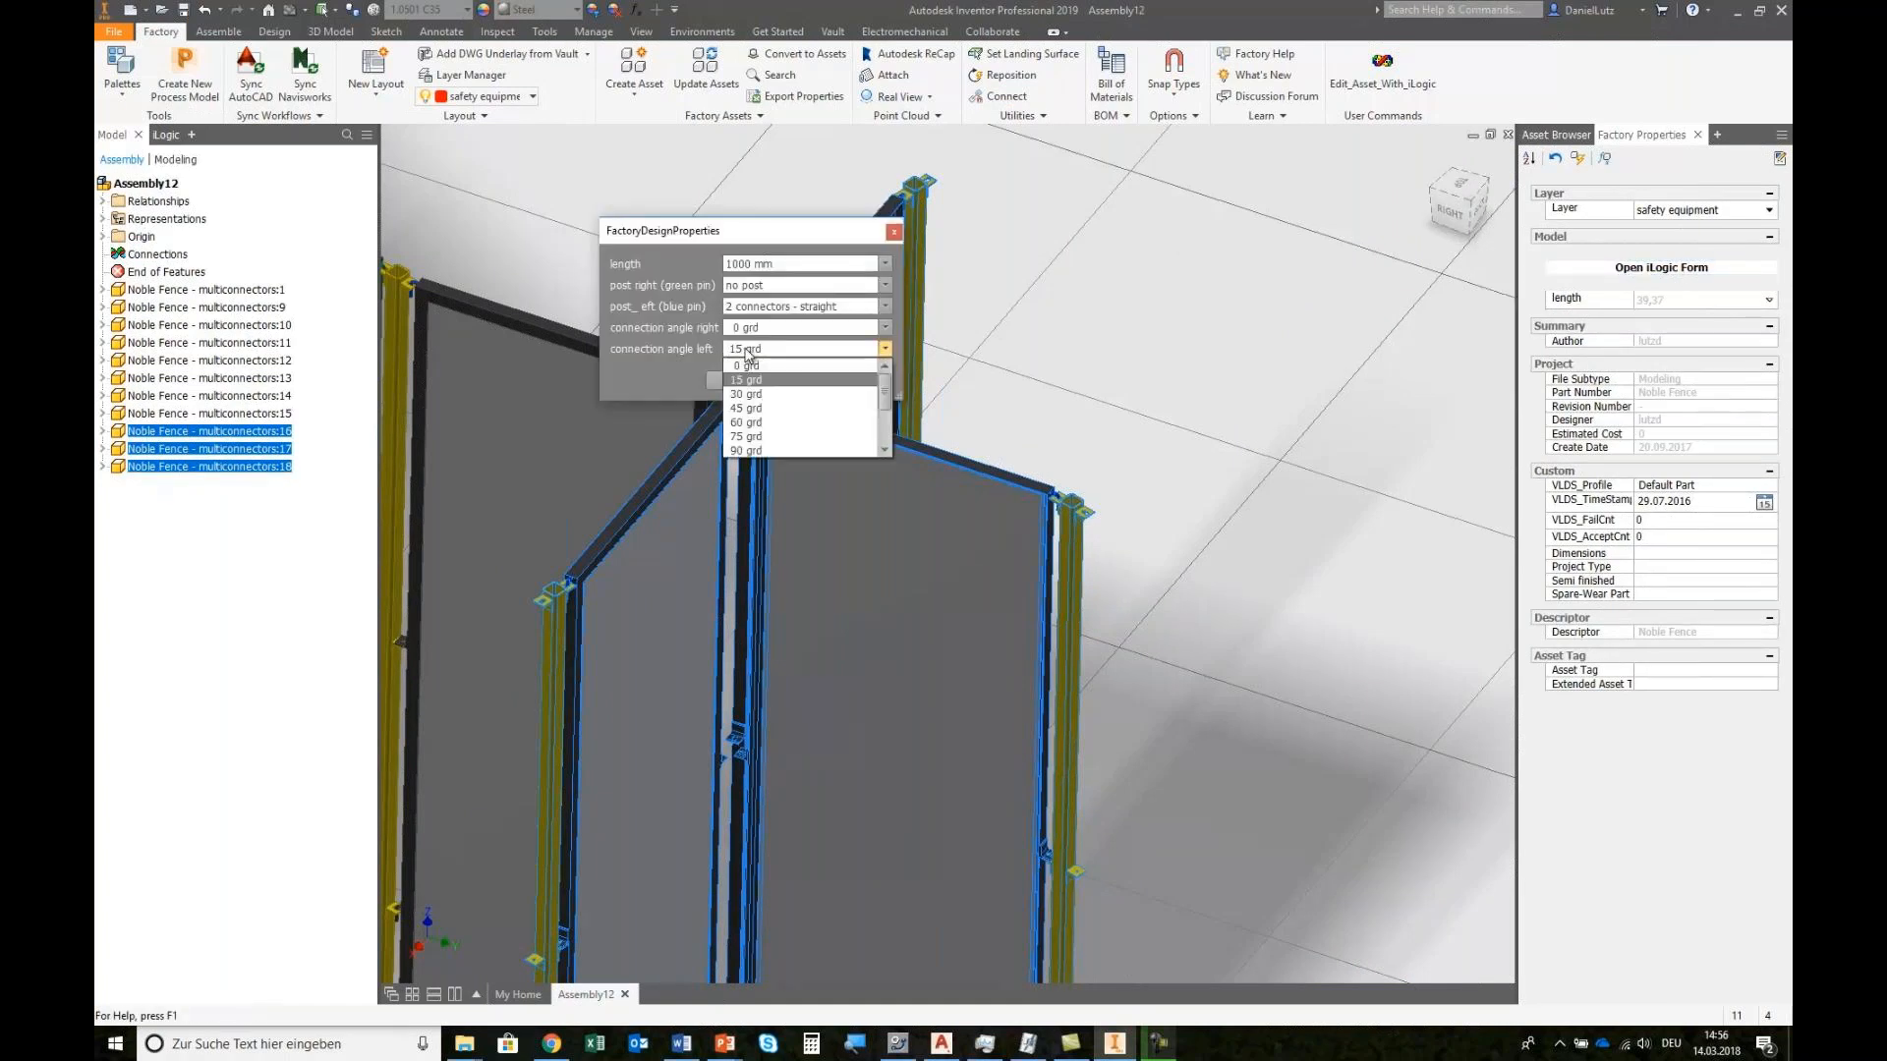
left_click(747, 362)
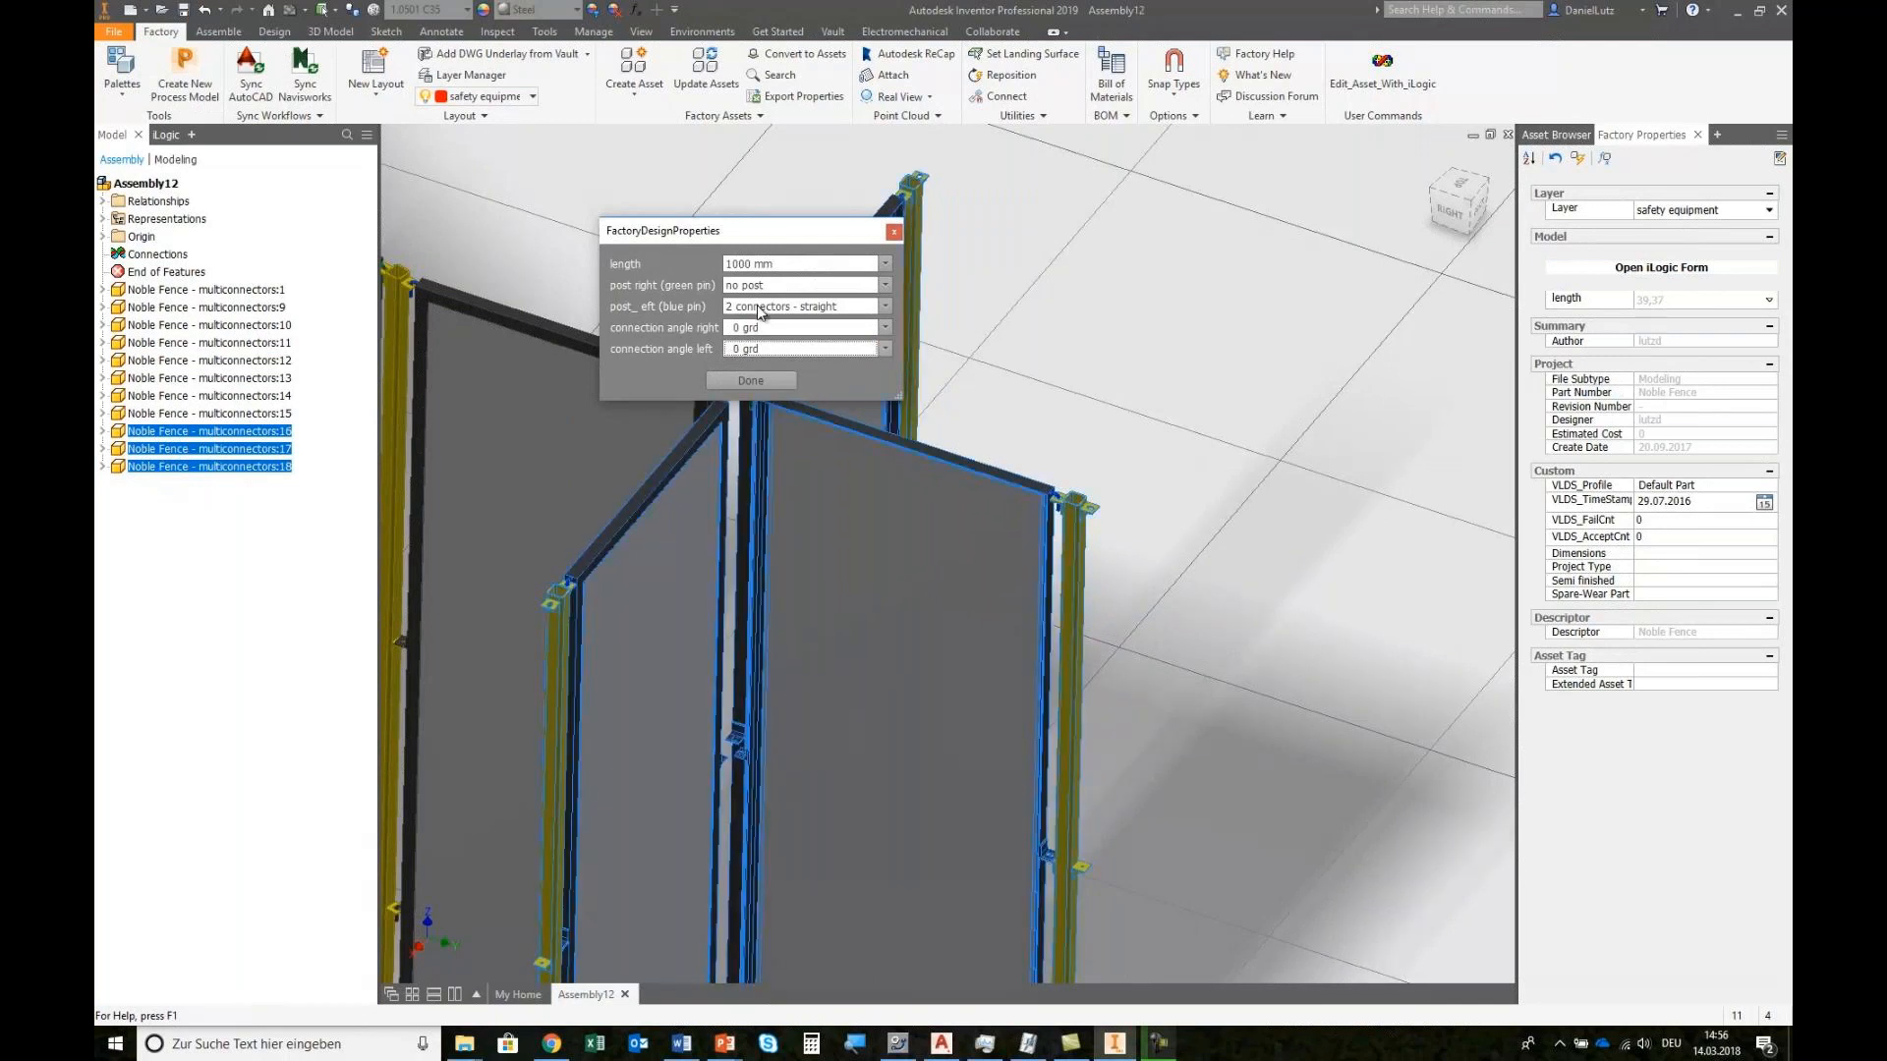
Step: Change the left post of the three selected fences to "1 connector - endpart" and finish the form
left_click(884, 306)
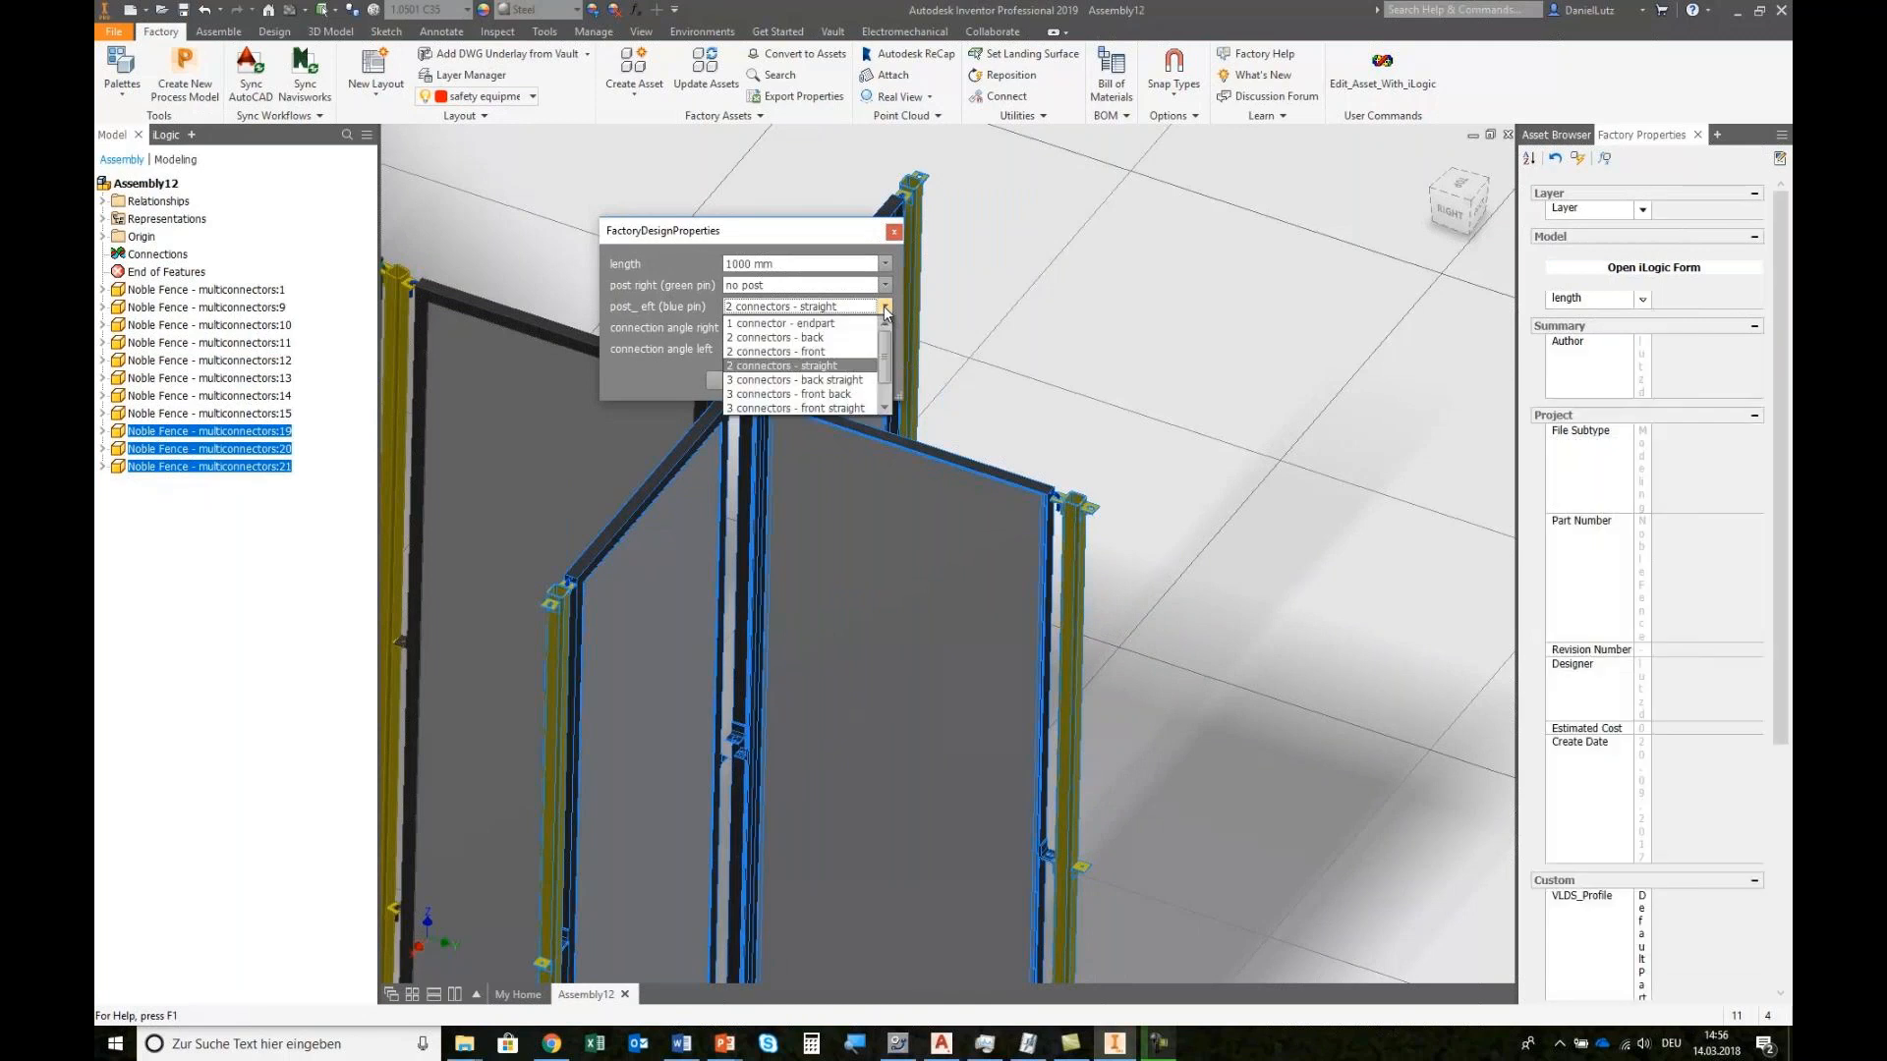
left_click(837, 324)
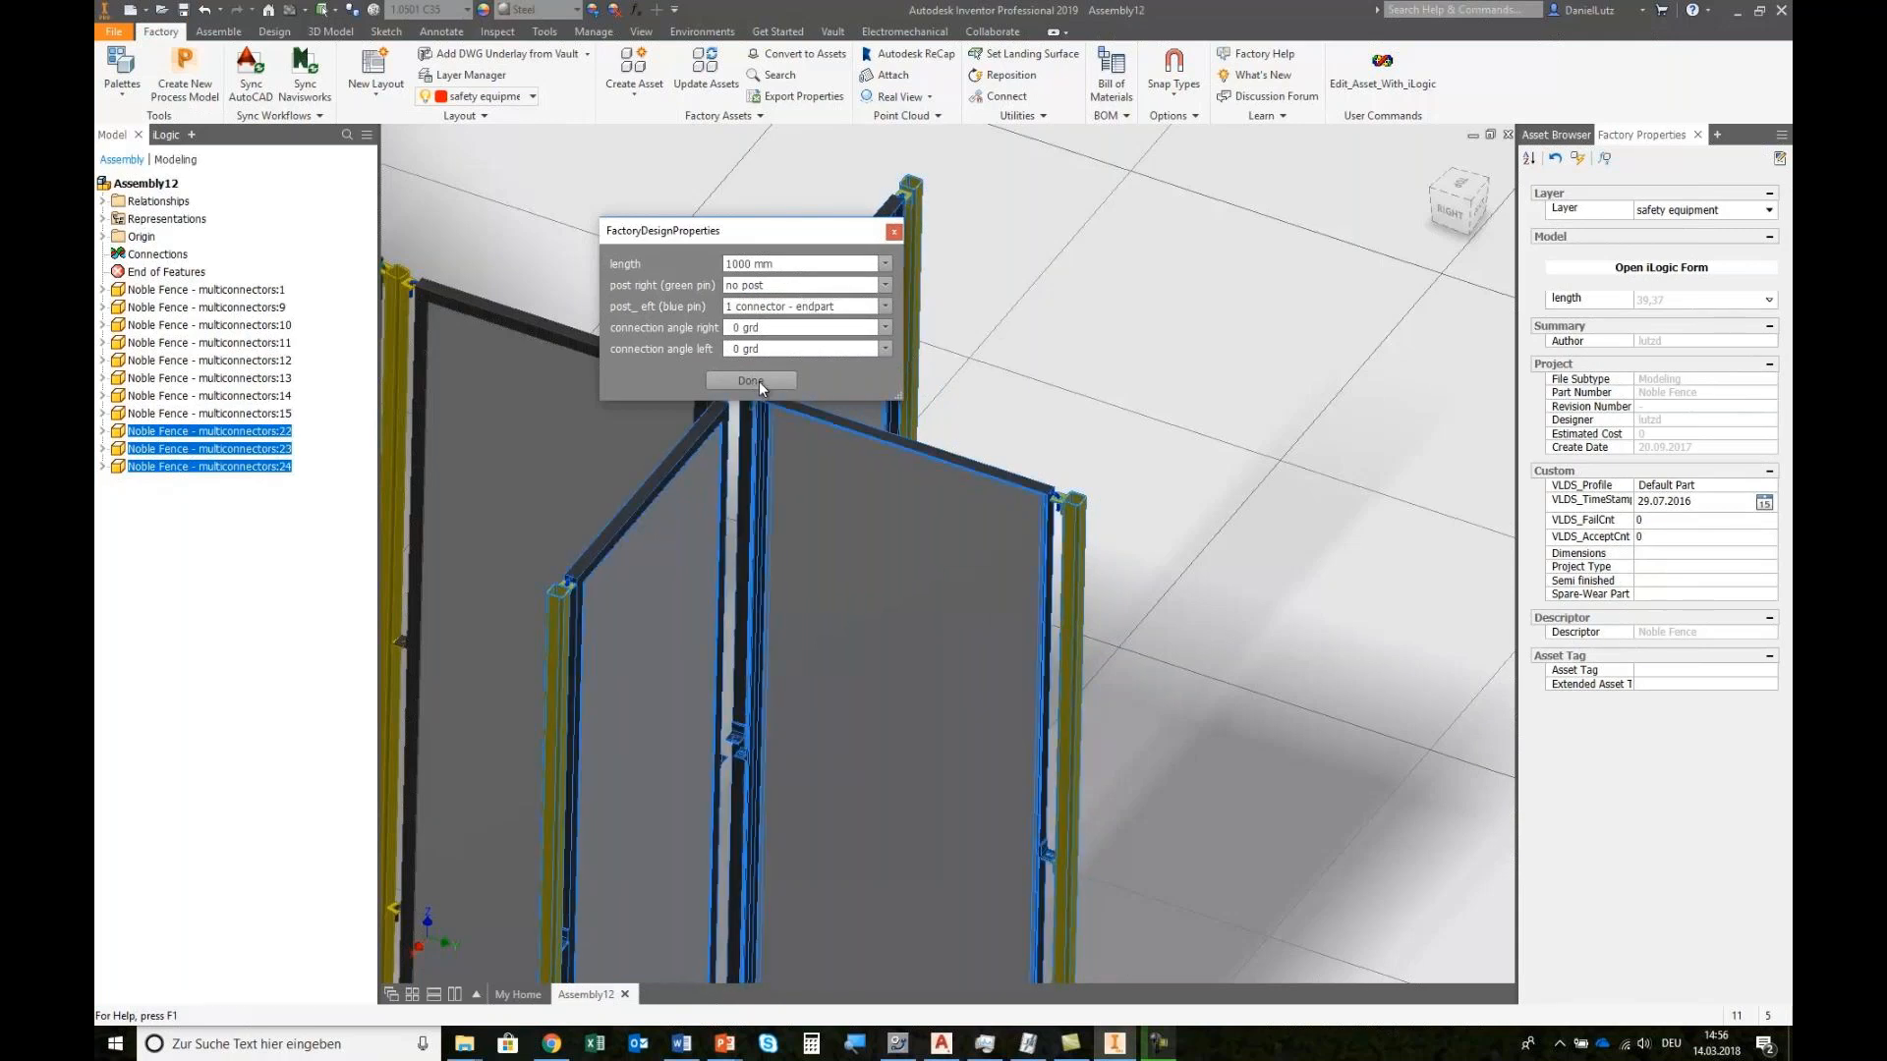
left_click(751, 381)
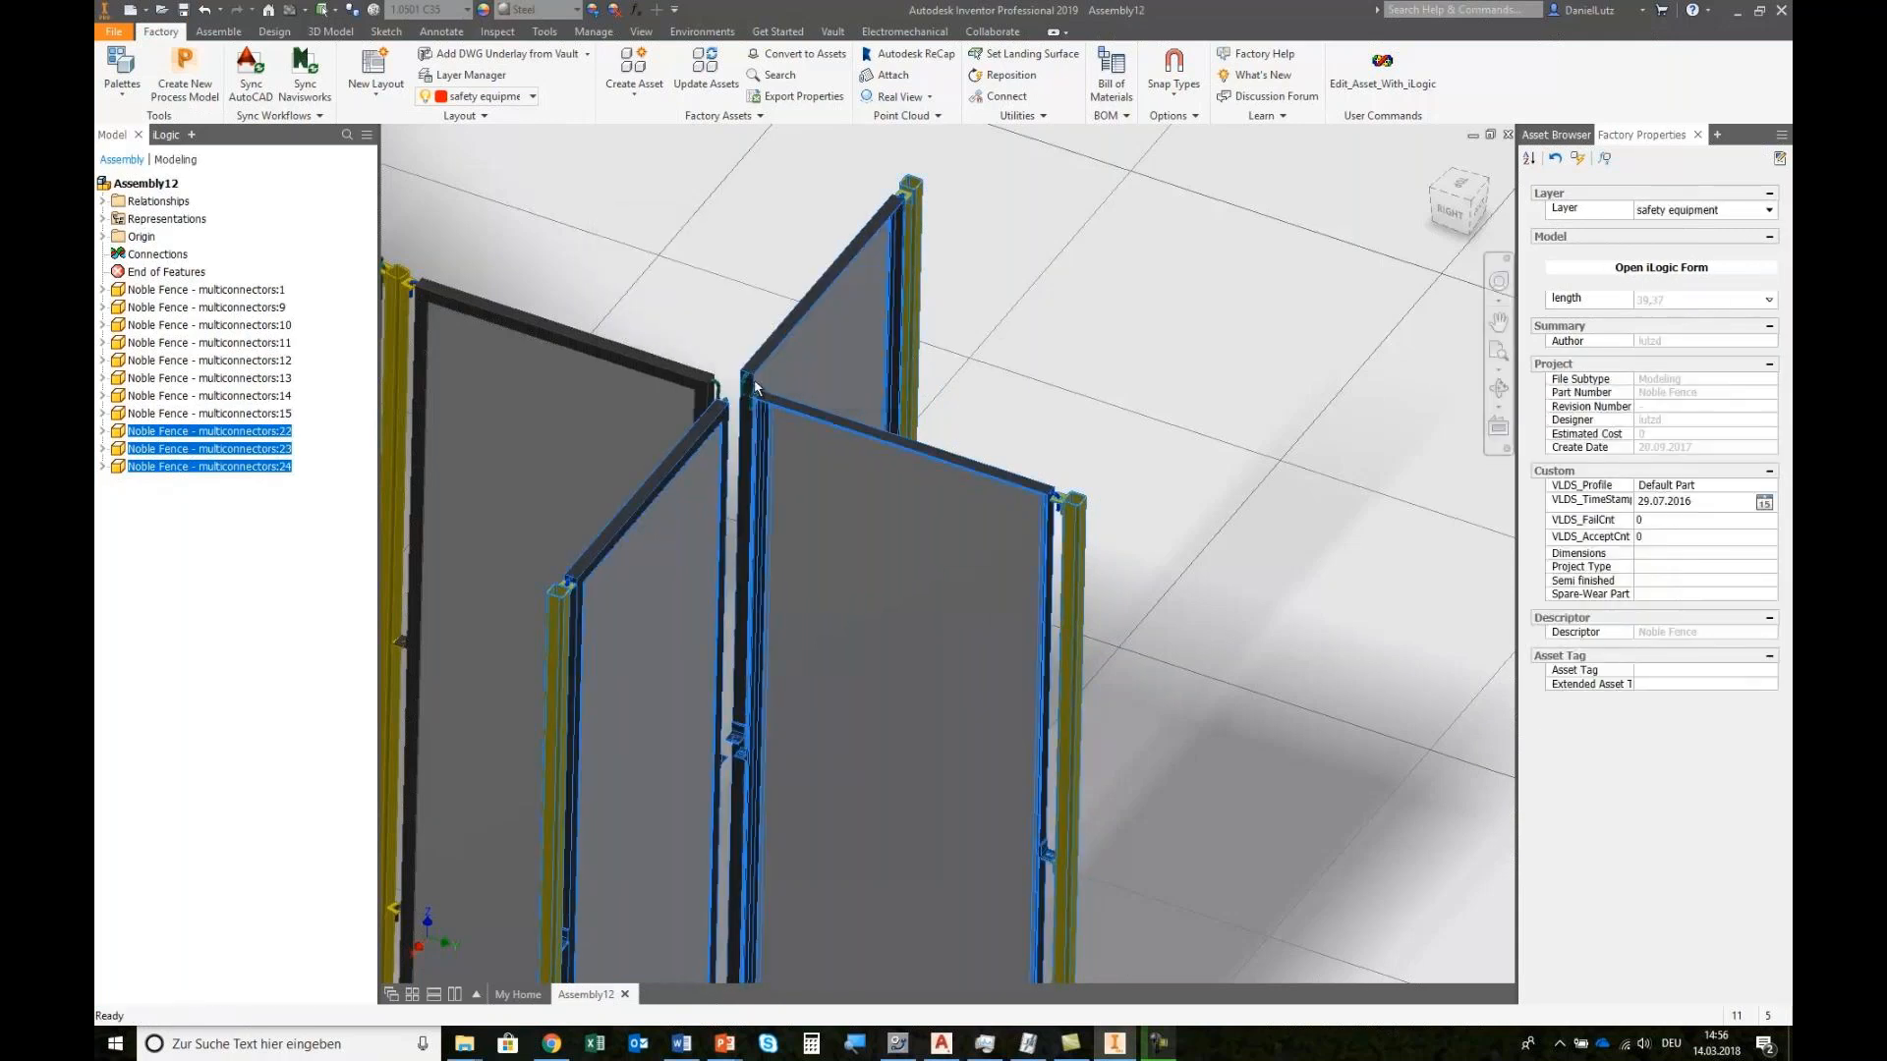
left_click(1114, 430)
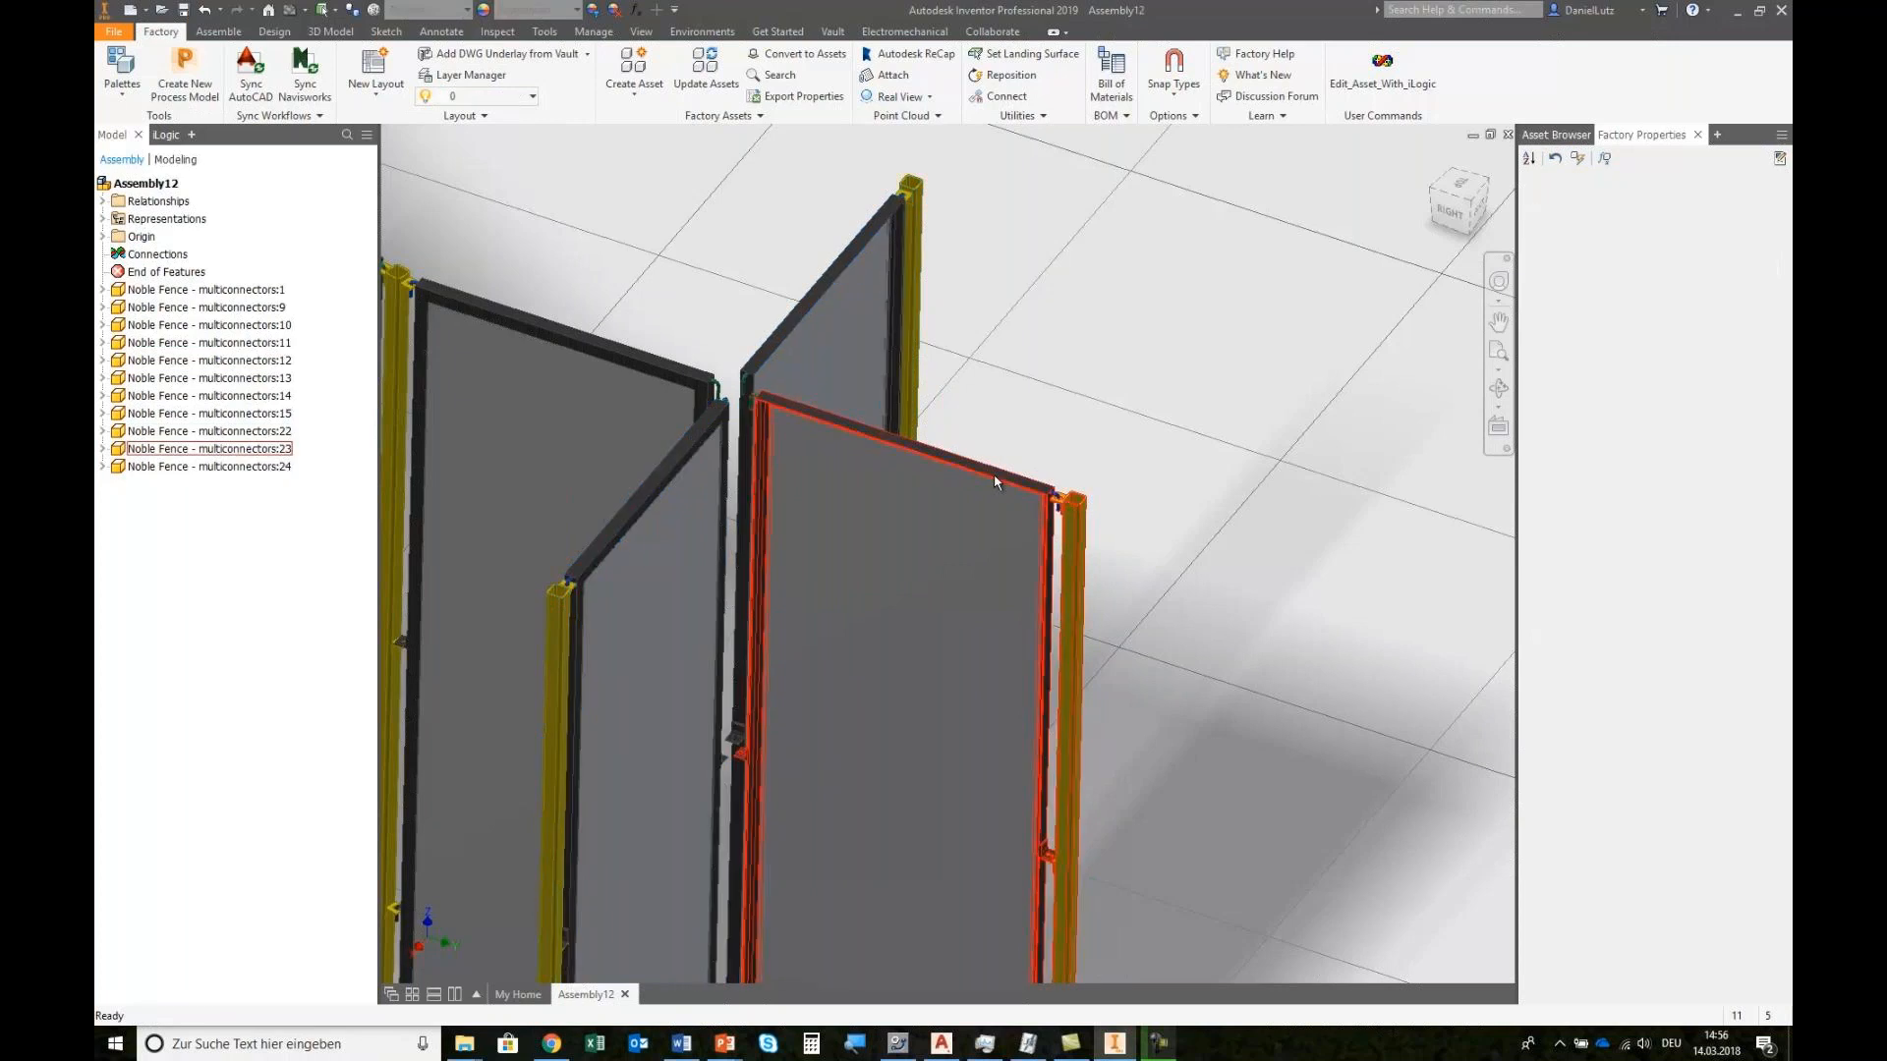
Step: Set the right post of the fence continuing straight from the junction to "4 connectors" in the iLogic form and finish the form
left_click(995, 482)
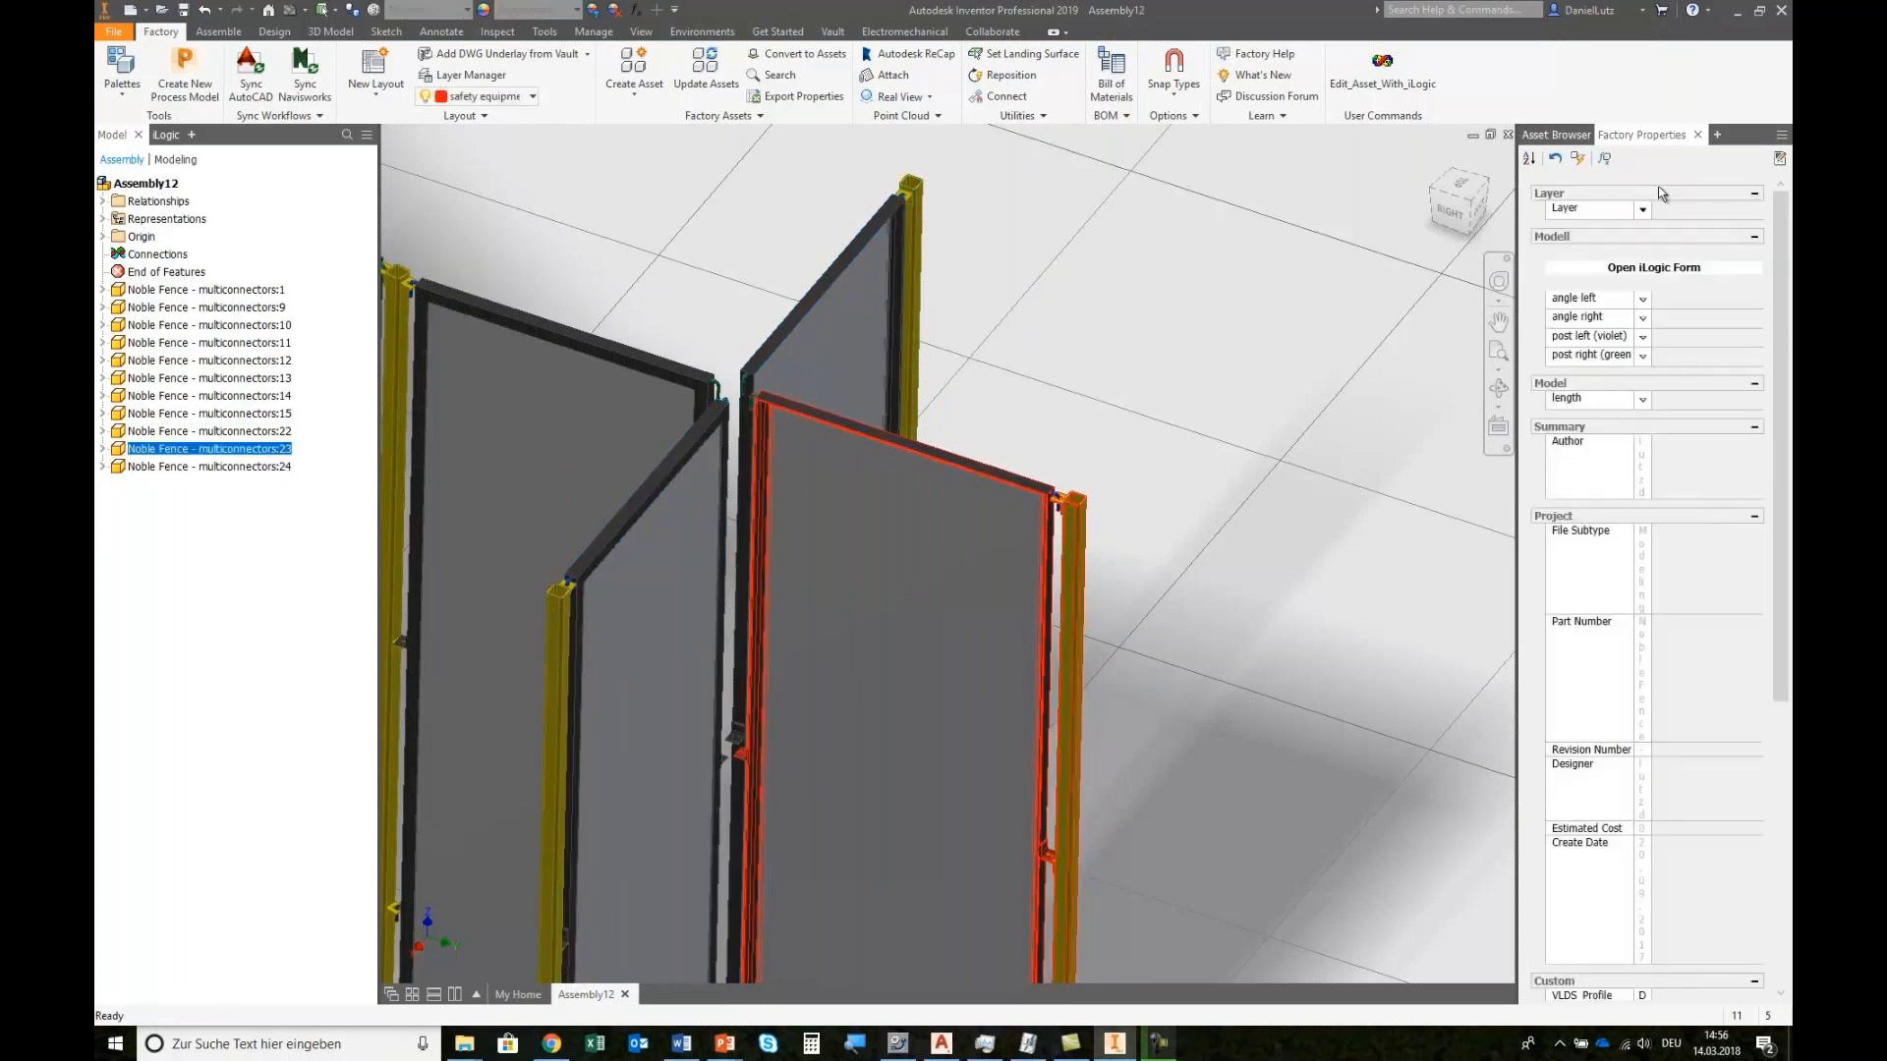
left_click(1628, 268)
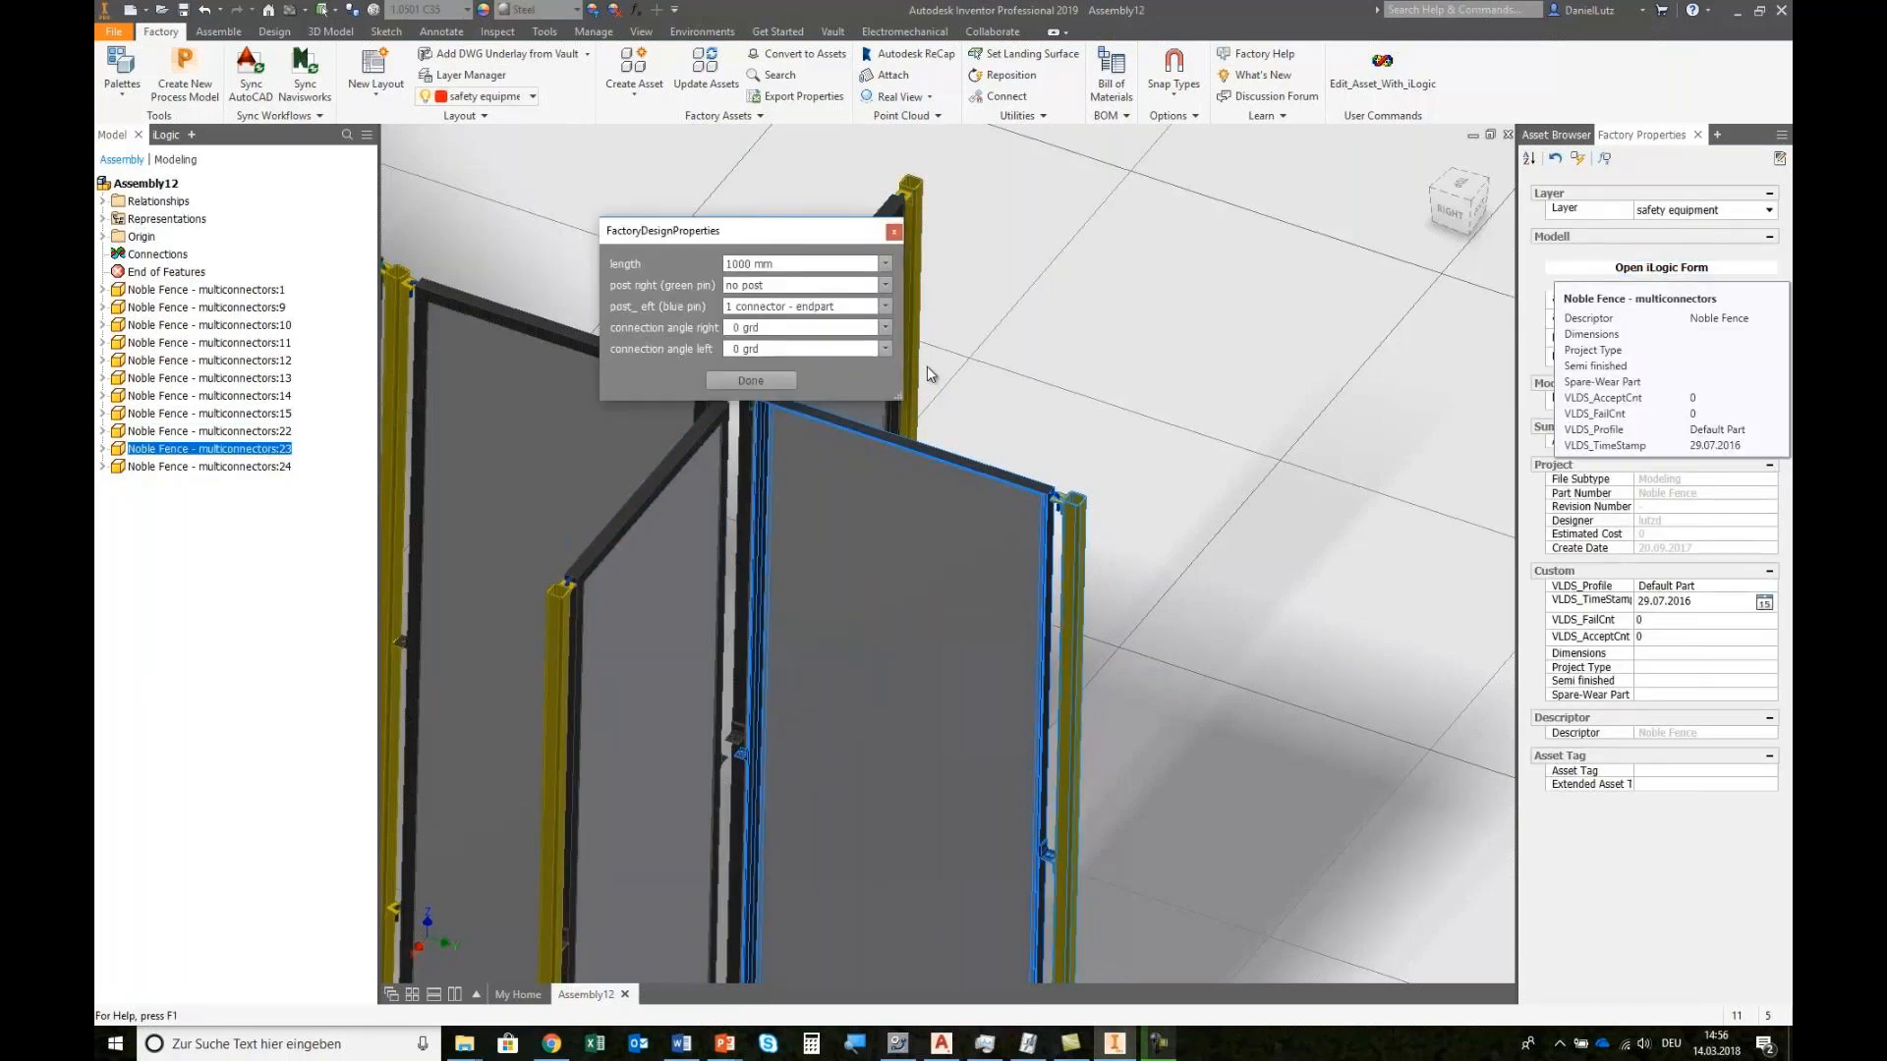
left_click(792, 285)
left_click(769, 375)
left_click(752, 380)
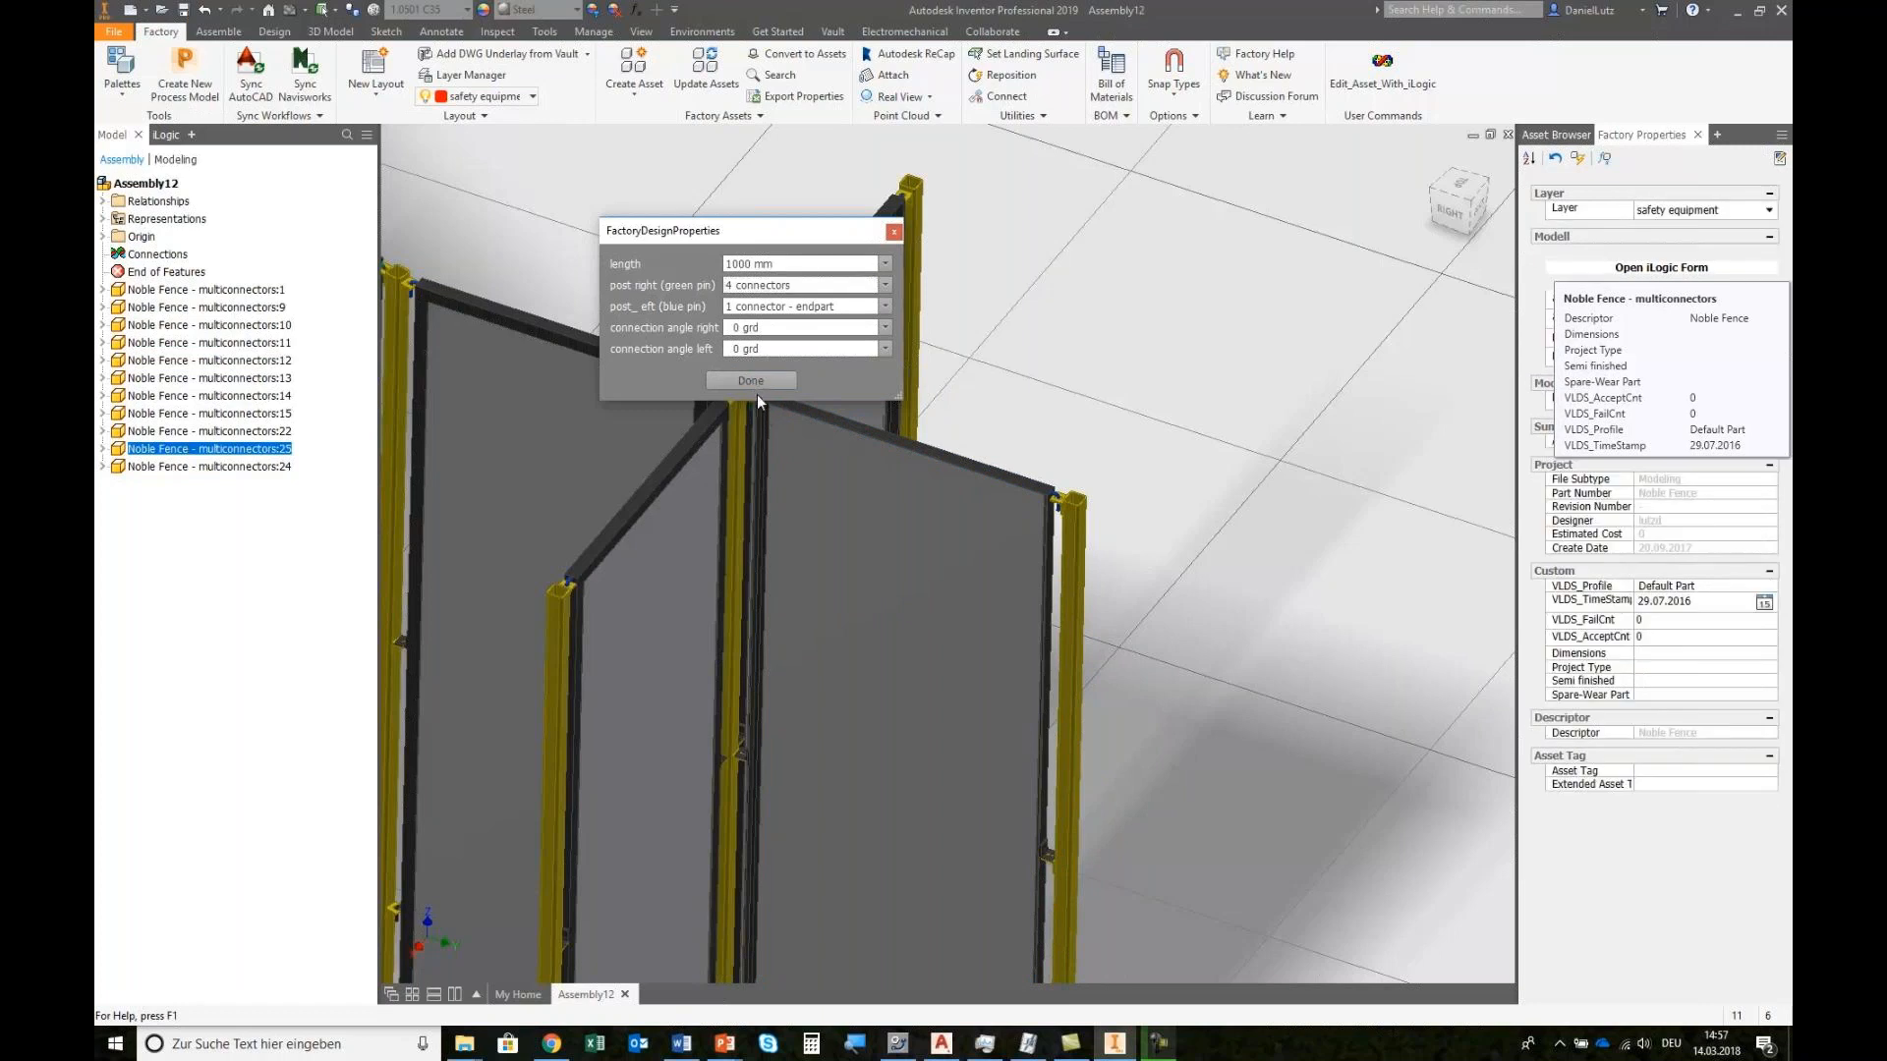
left_click(751, 380)
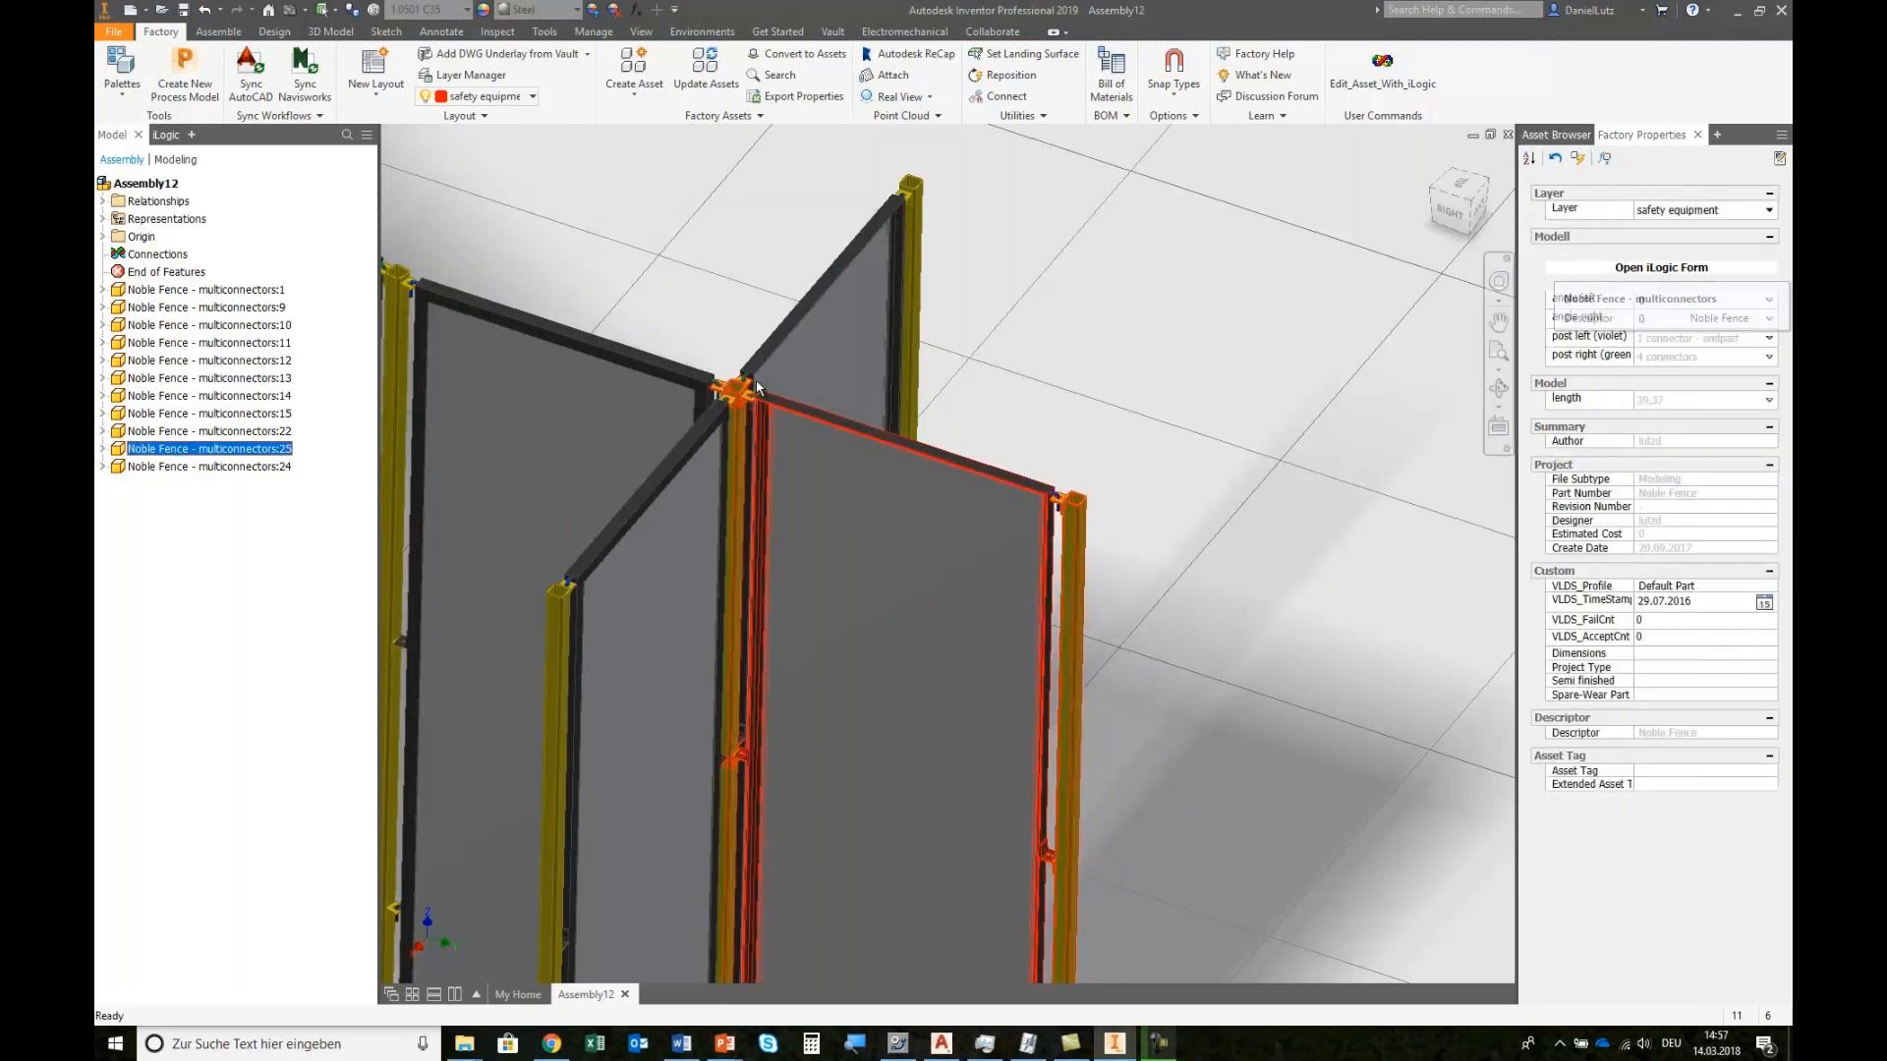
left_click(686, 278)
scroll(1011, 281, "down", 5)
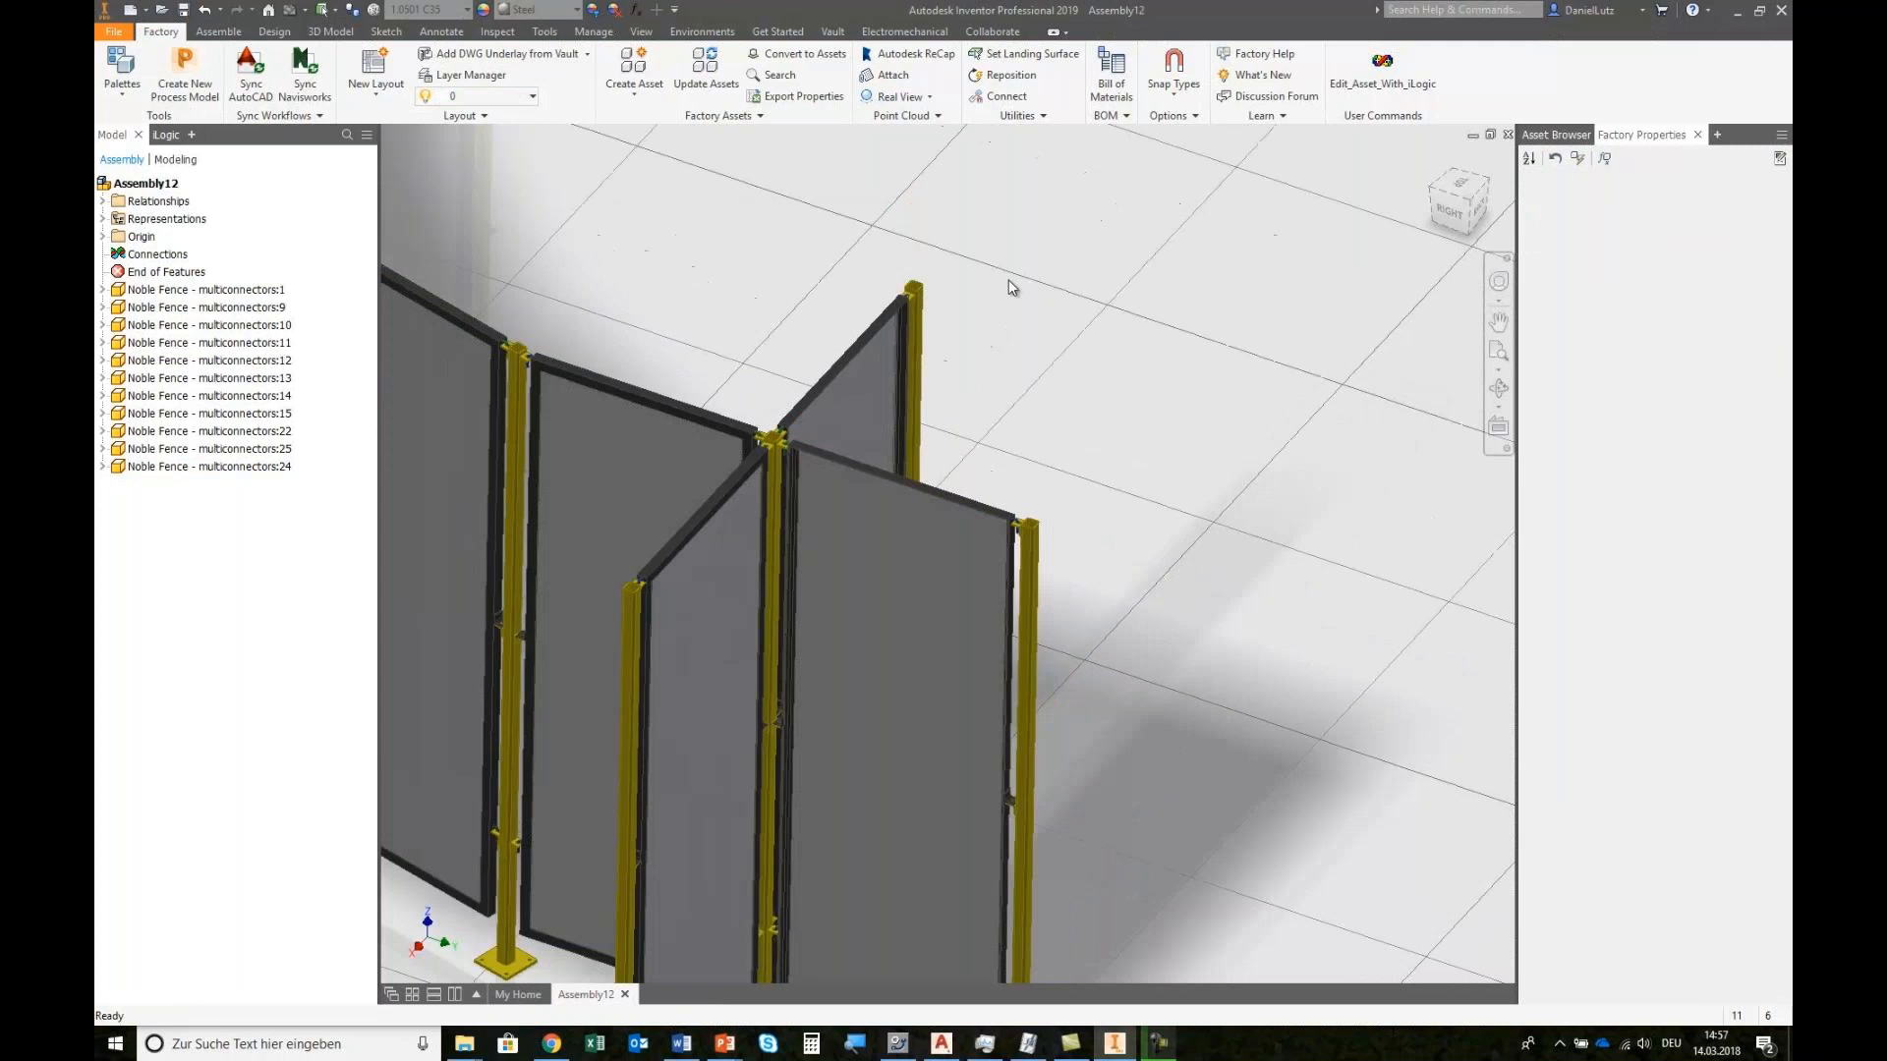
scroll(1133, 380, "down", 5)
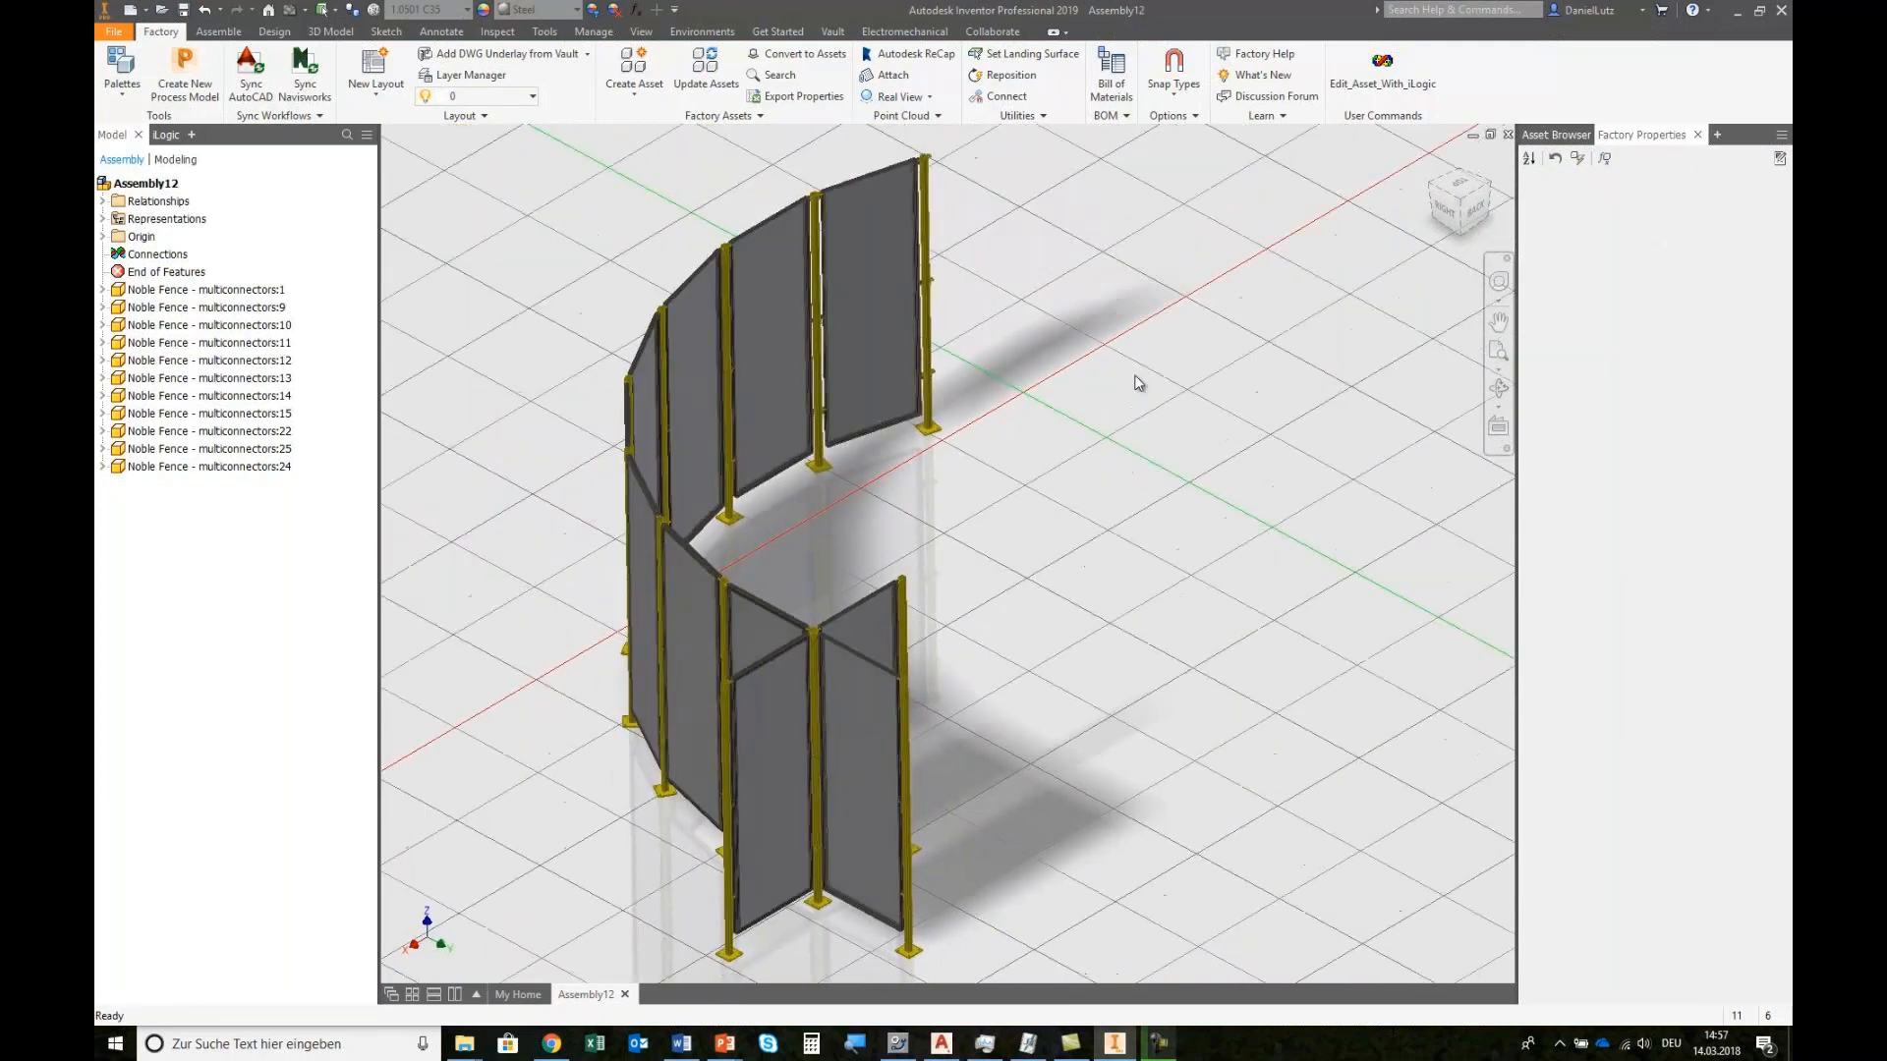
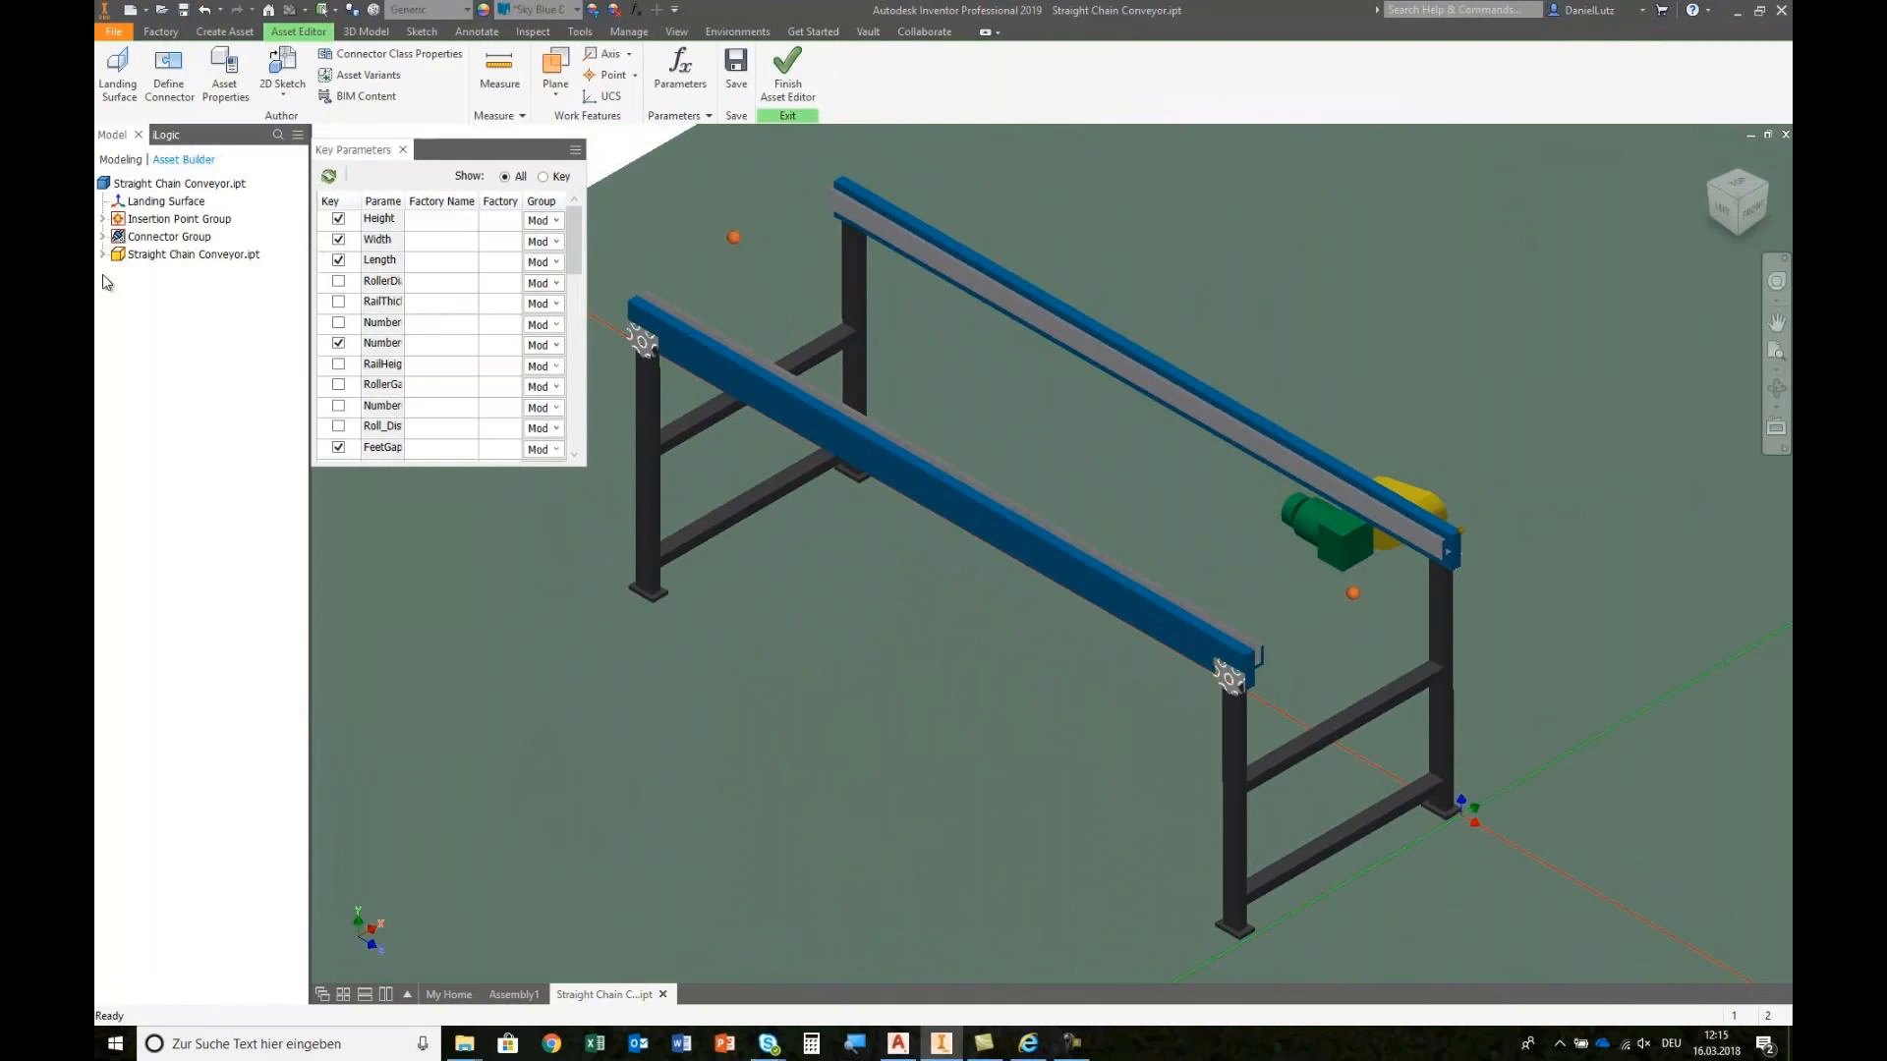
Step: Review the Straight Chain Conveyor's START and END connectors and its user parameters, and finish the asset editor
left_click(155, 272)
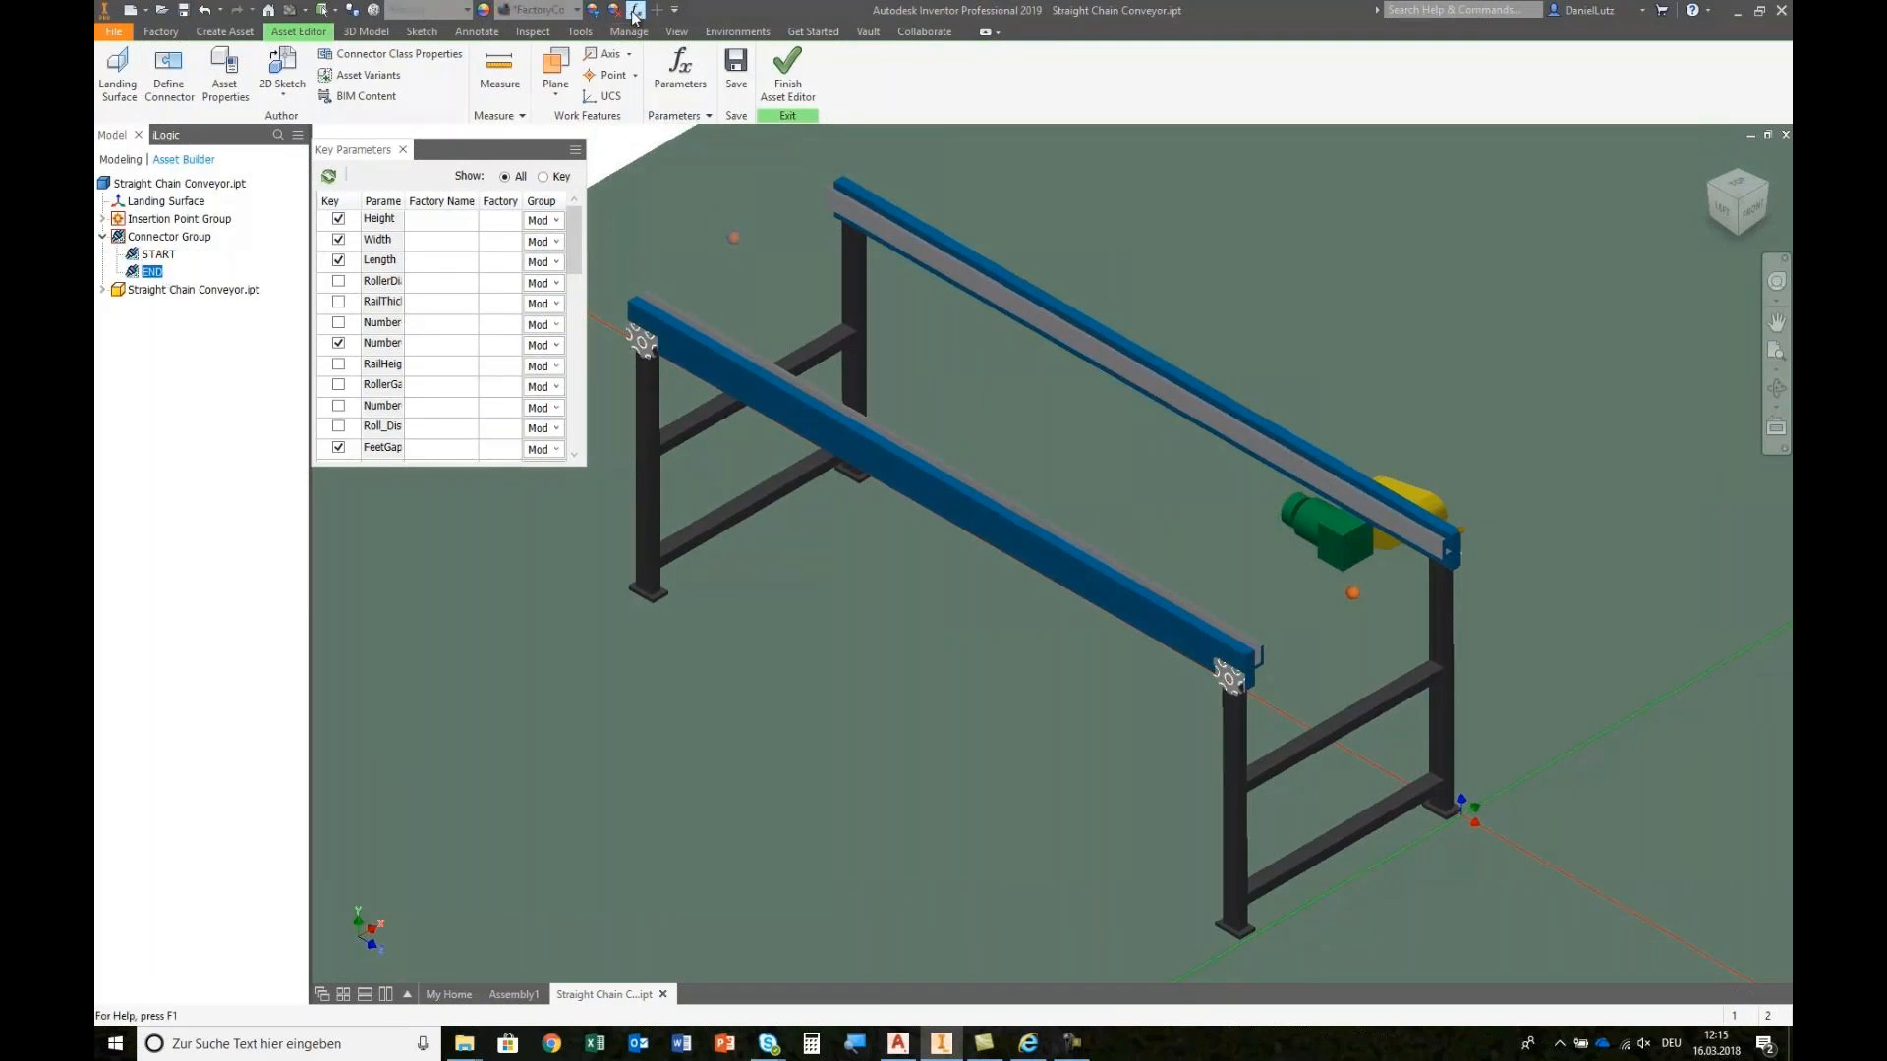
left_click(680, 67)
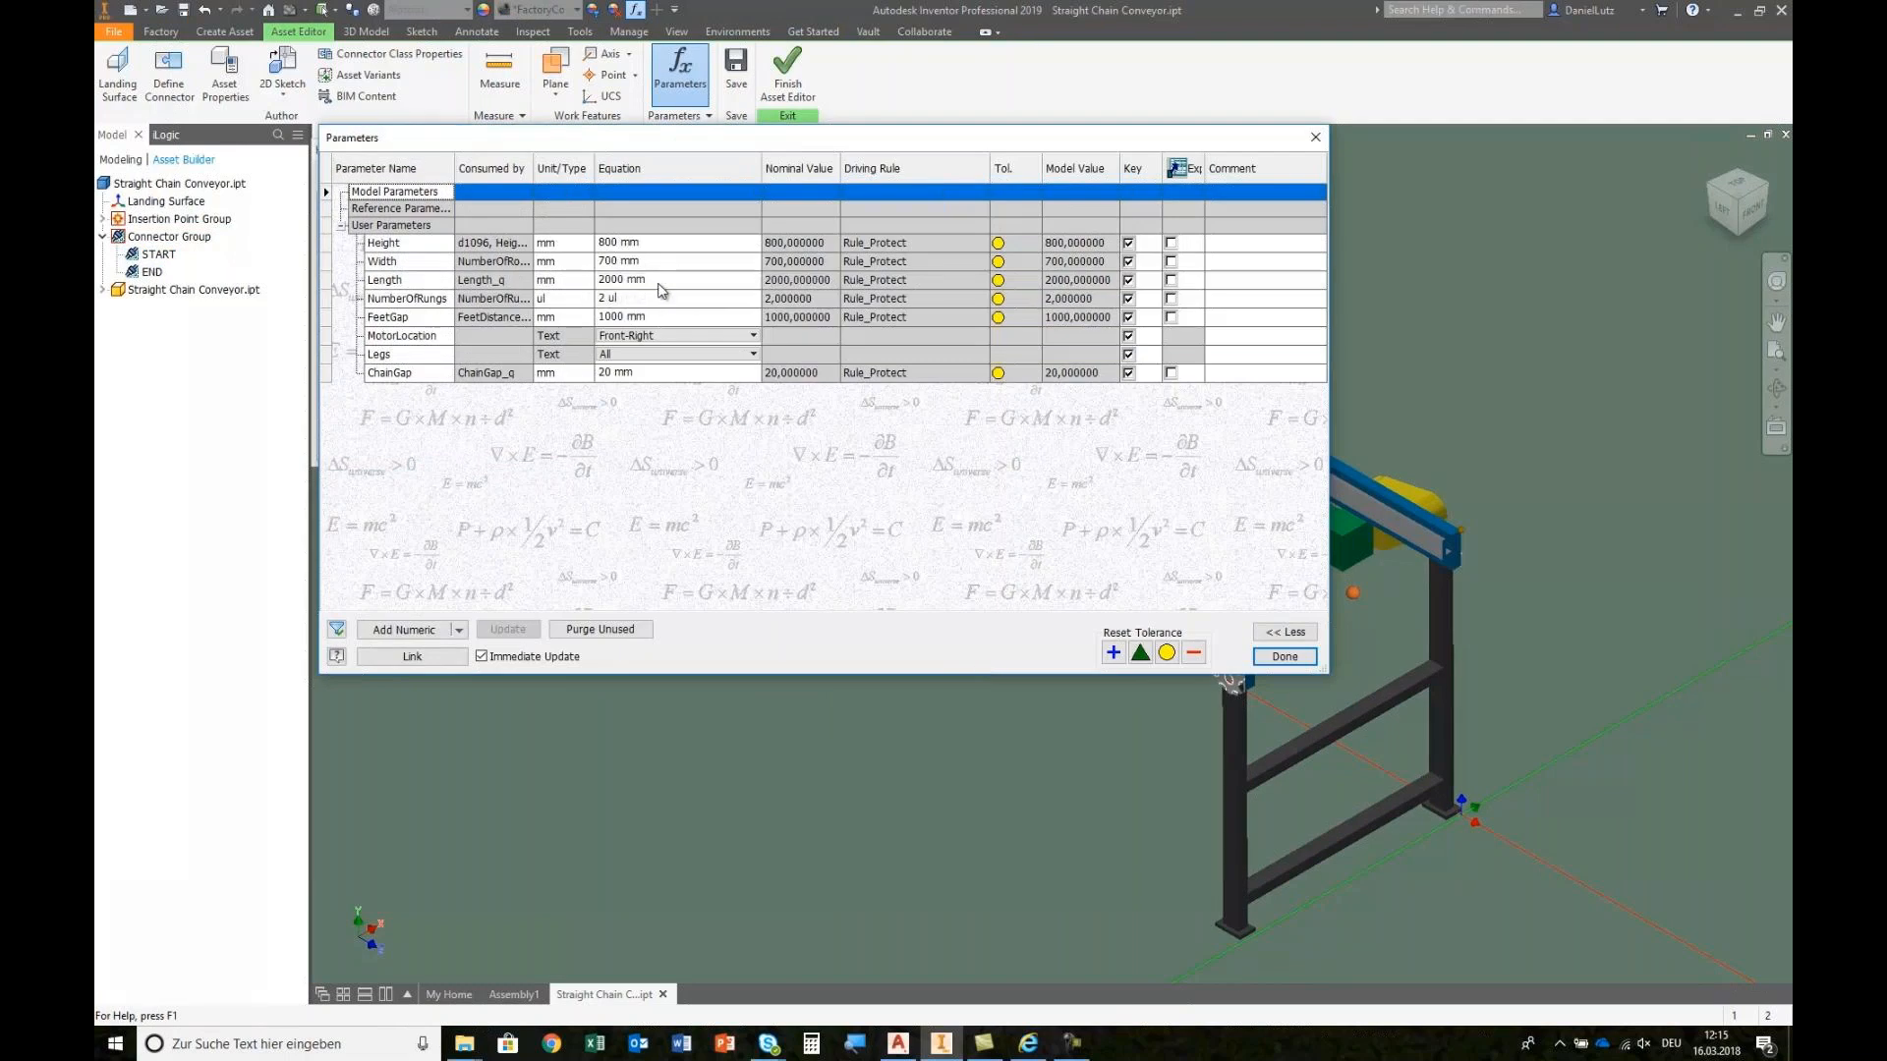
left_click(1288, 656)
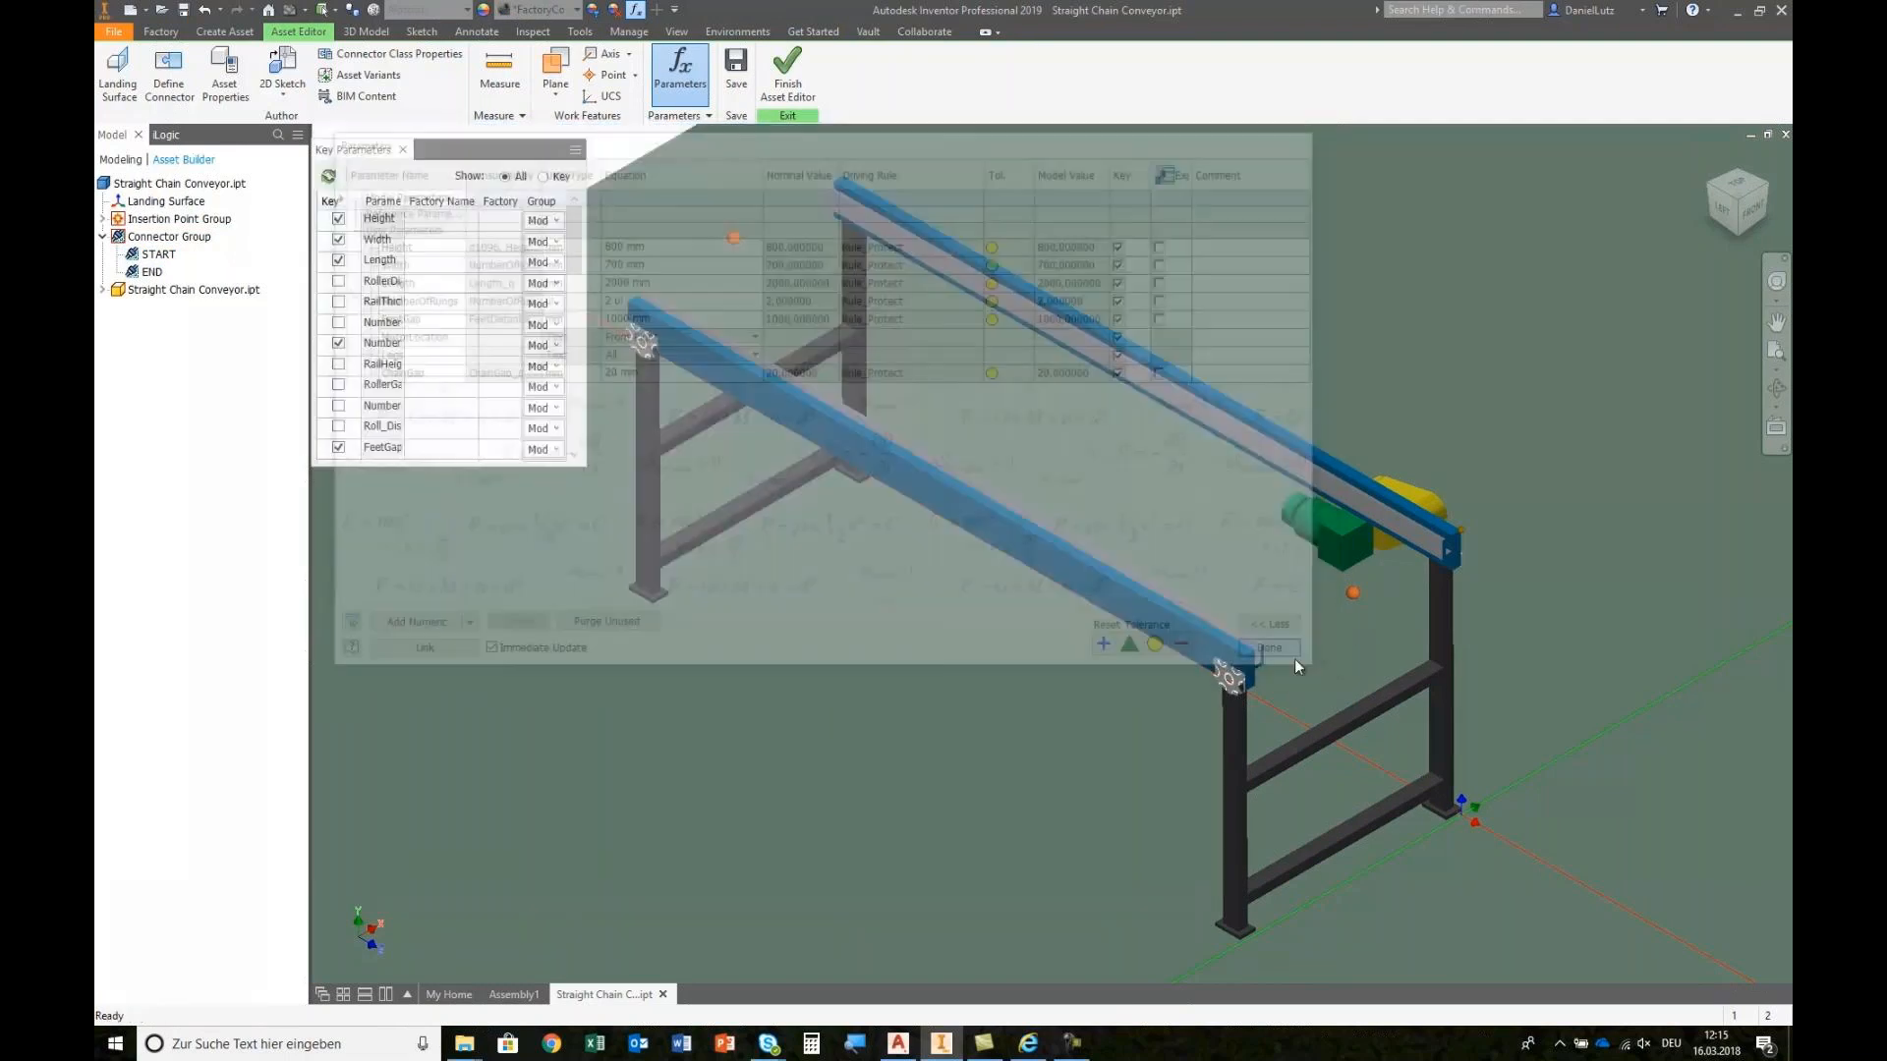
left_click(787, 69)
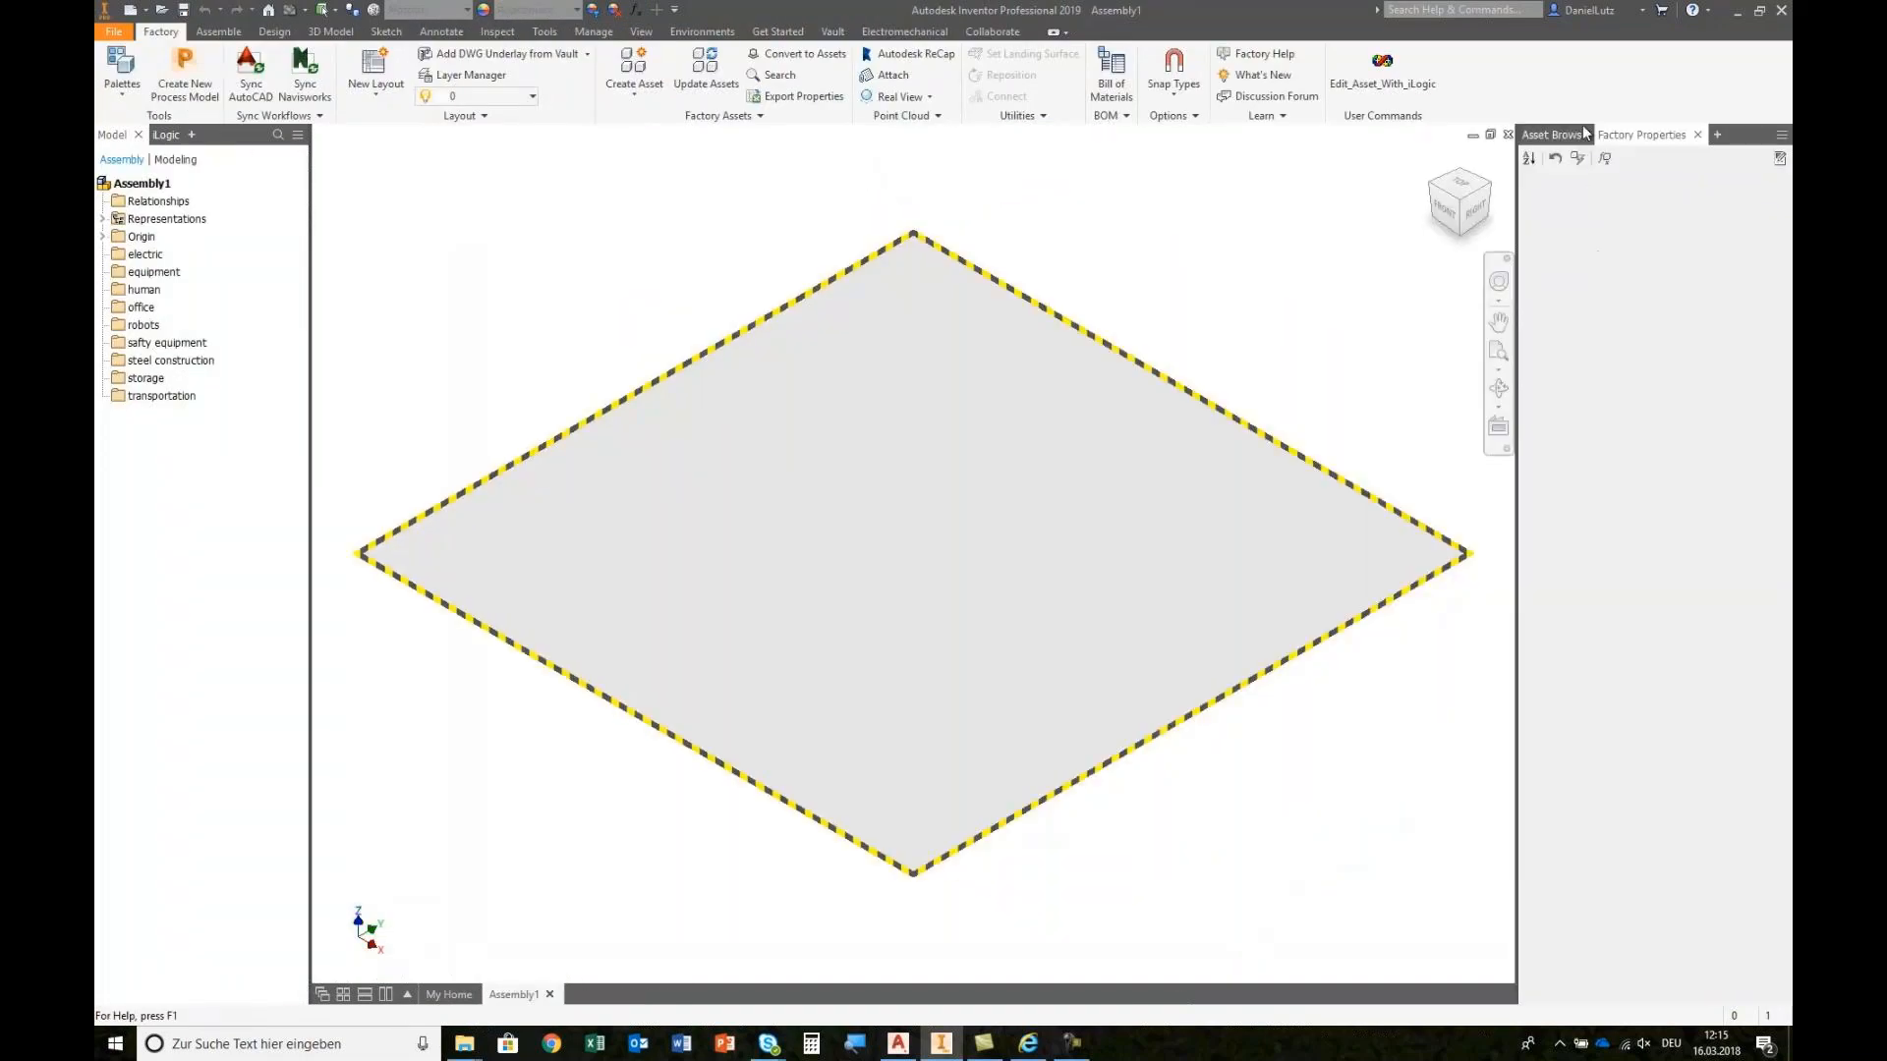
Step: Open the Horizontal Curve Chain Conveyor from the chain asset folder for editing and locate its CURVE_START and CURVE_END connectors
left_click(1572, 131)
right_click(1734, 273)
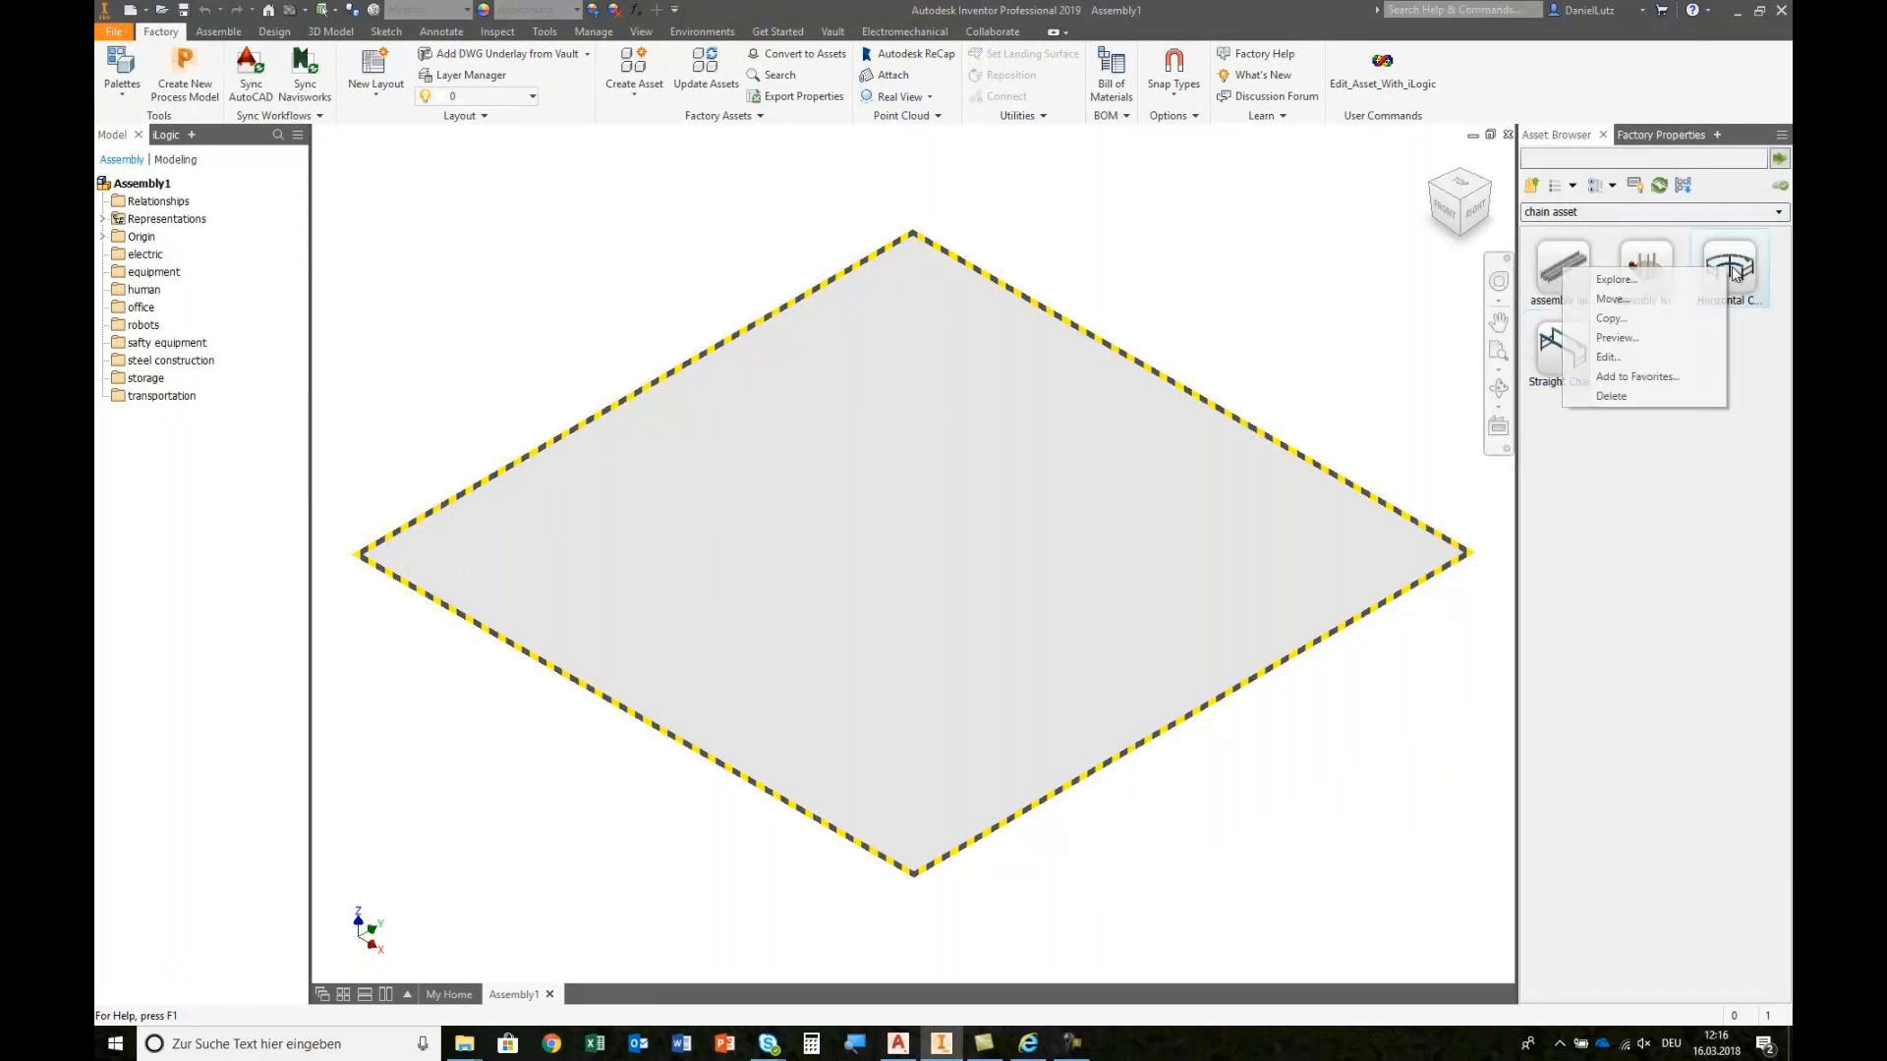
left_click(1637, 357)
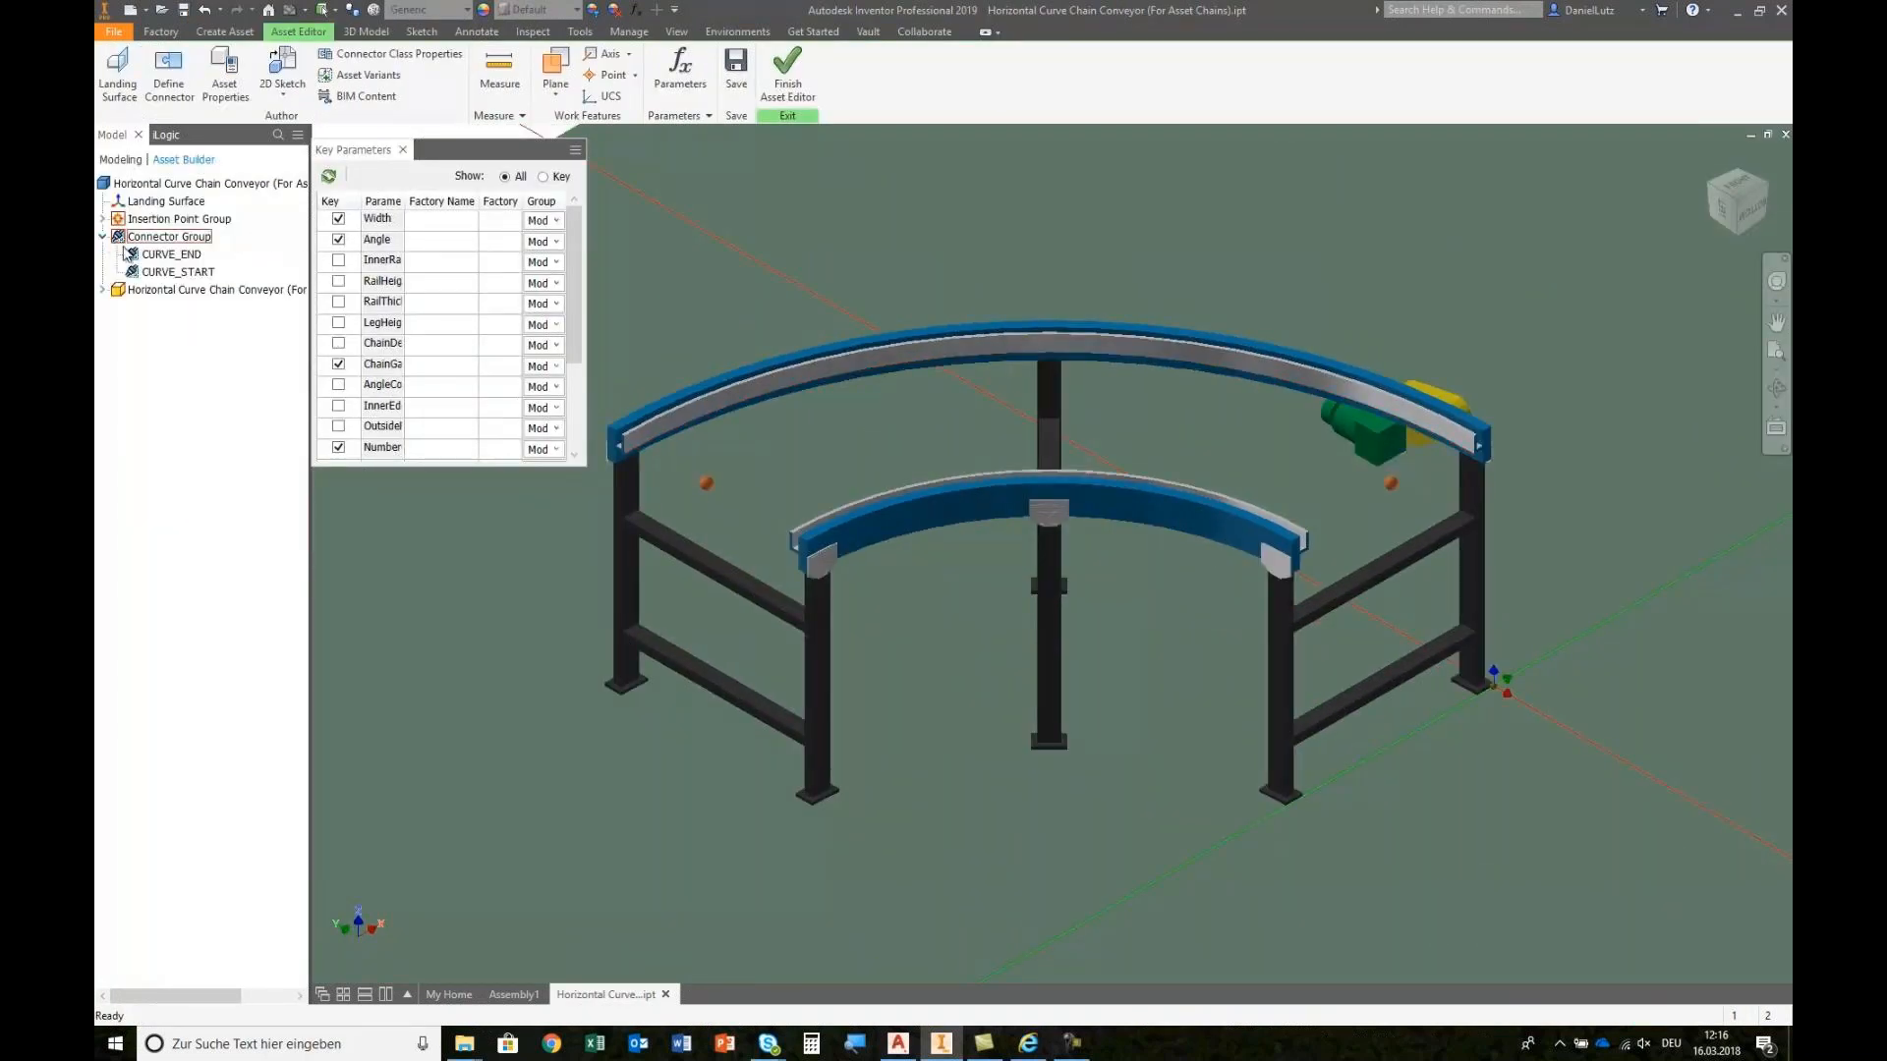
left_click(174, 271)
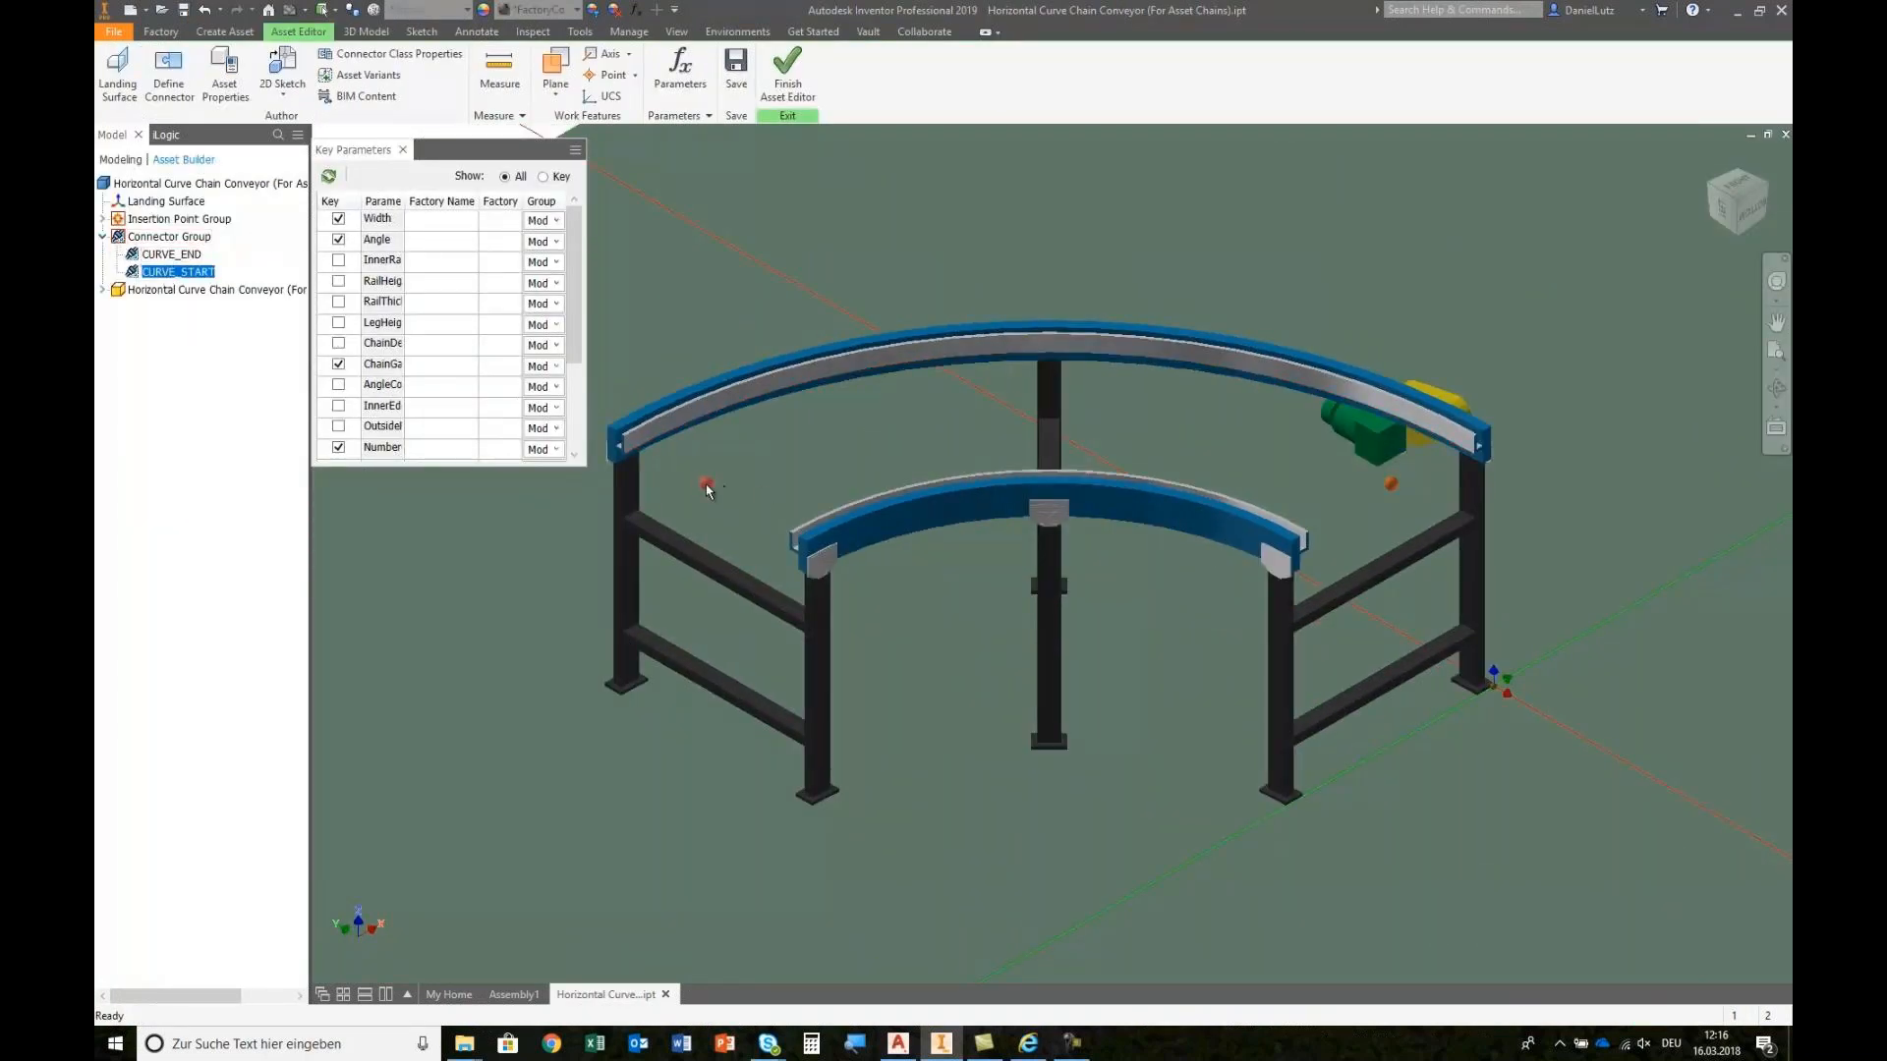
left_click(172, 253)
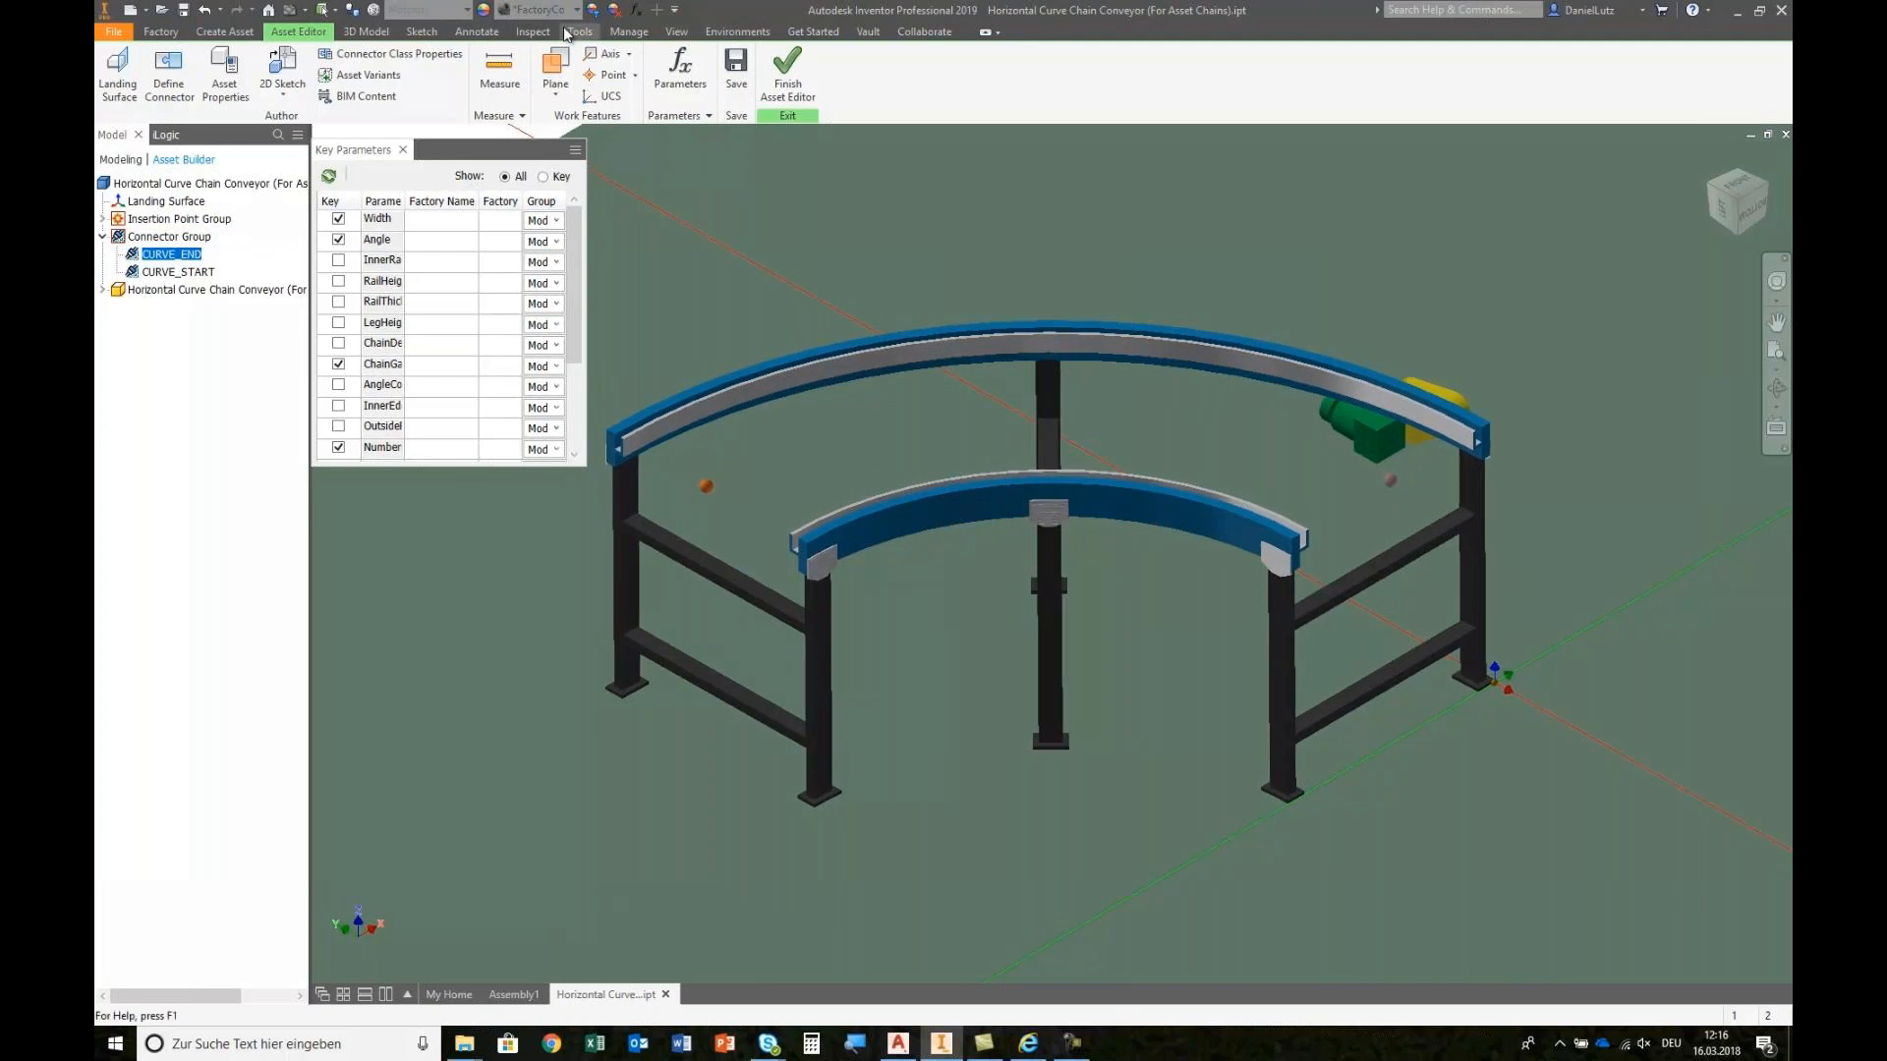
Step: Review the curved conveyor's user parameters, including angle and radius, and finish the asset editor
left_click(637, 10)
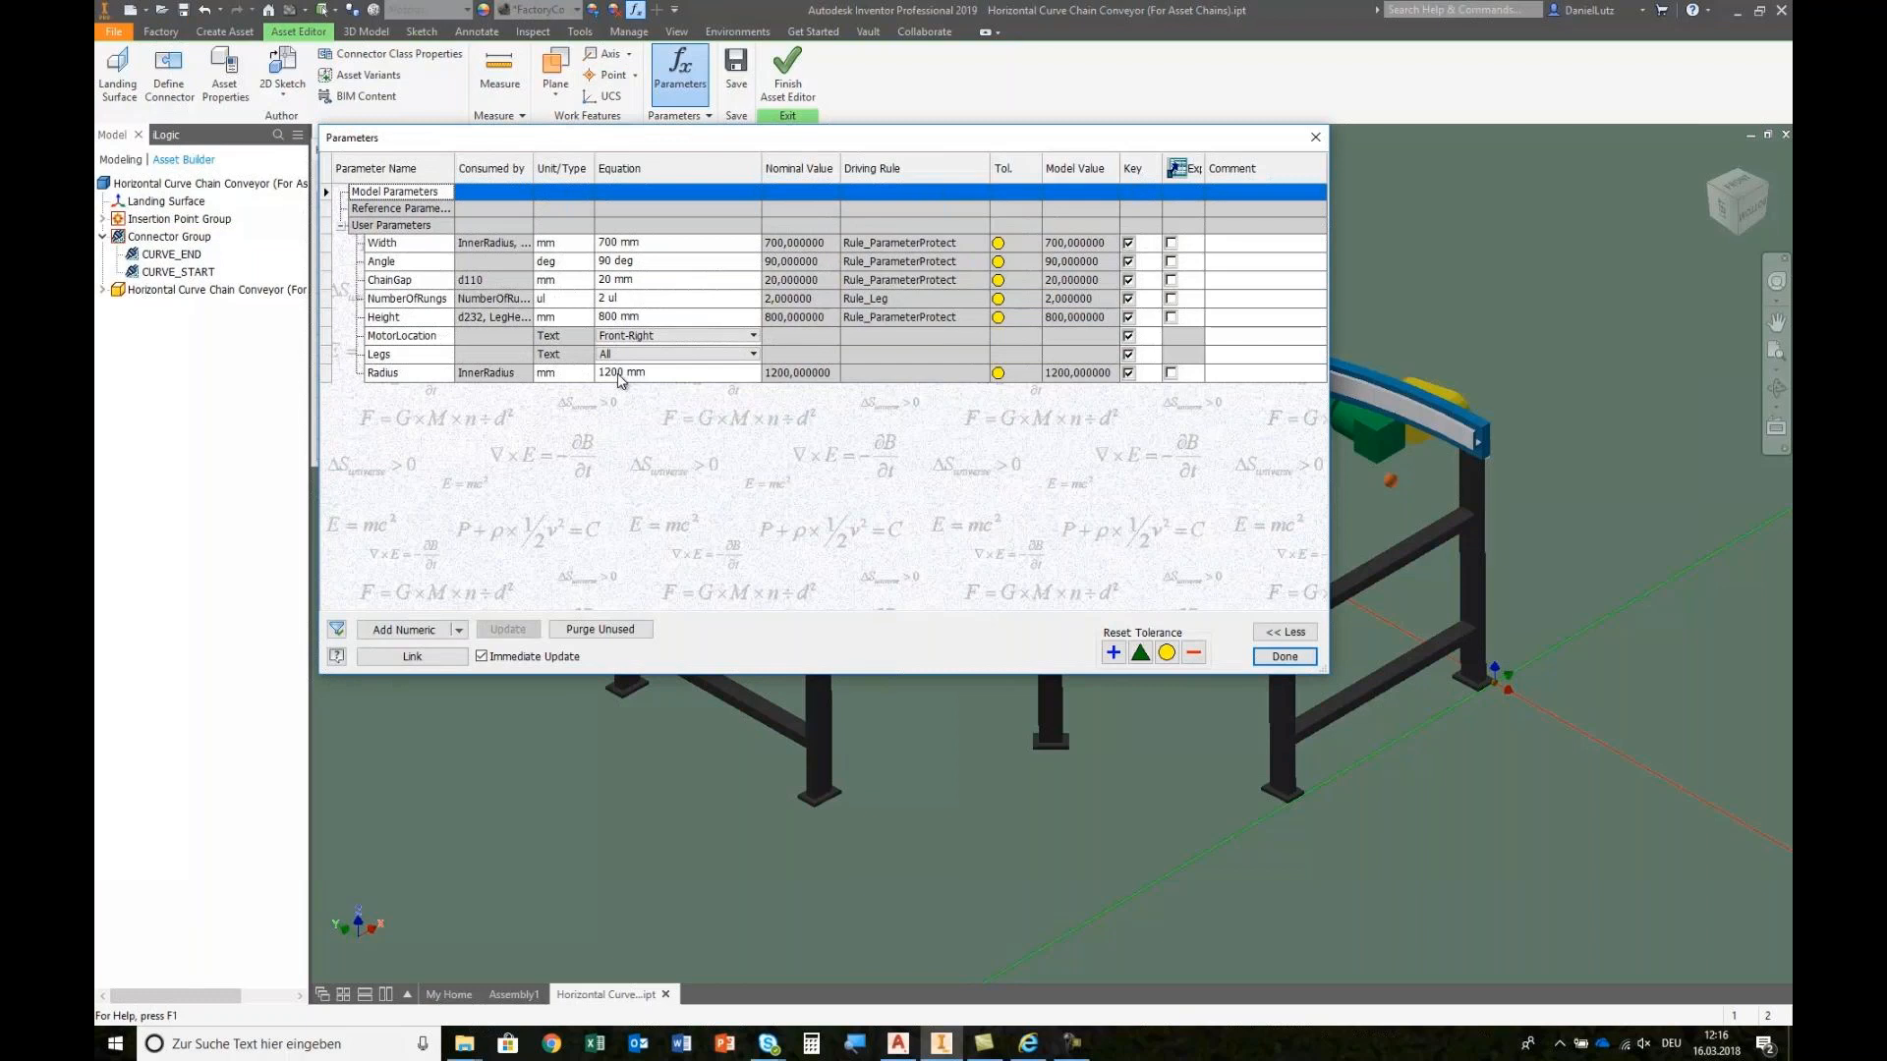
left_click(1284, 656)
left_click(801, 85)
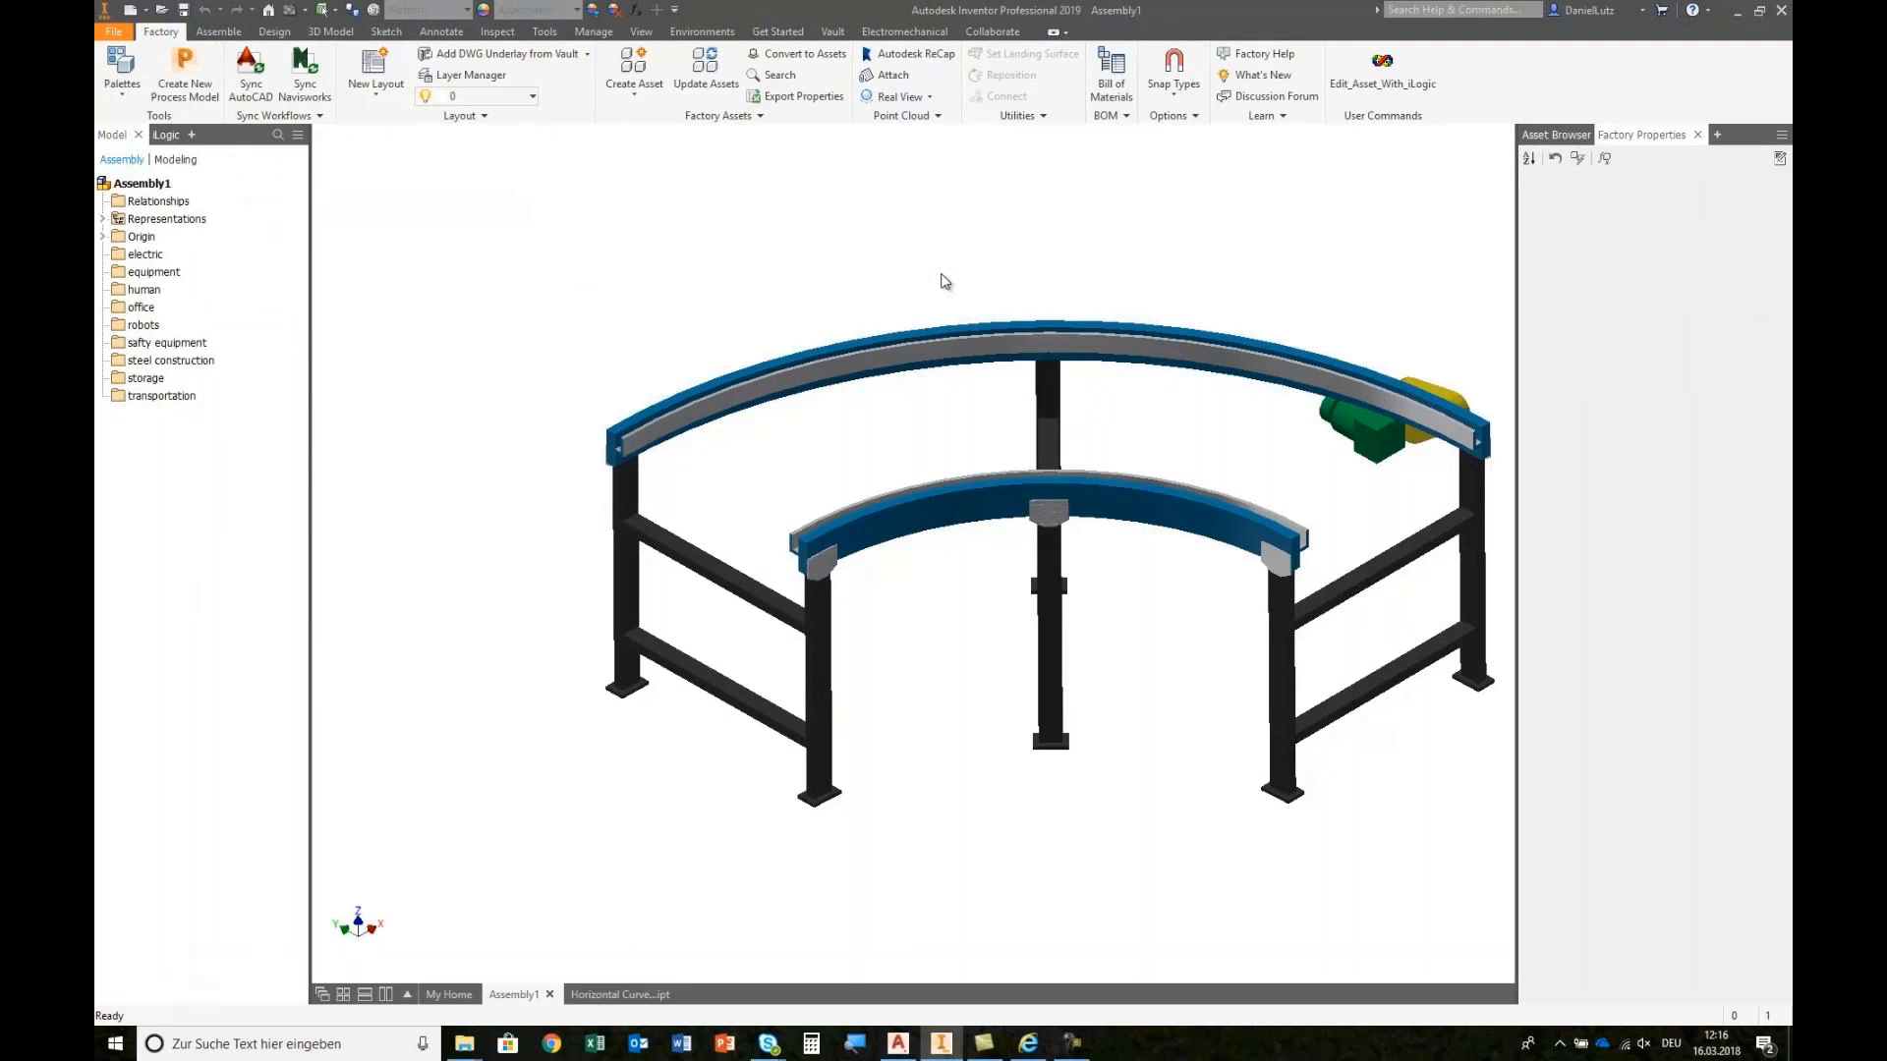
Step: Switch to AutoCAD Architecture and start a new metric asset chain named "LOCAL CHAIN ASSET"
left_click(898, 1043)
left_click(572, 74)
left_click(606, 313)
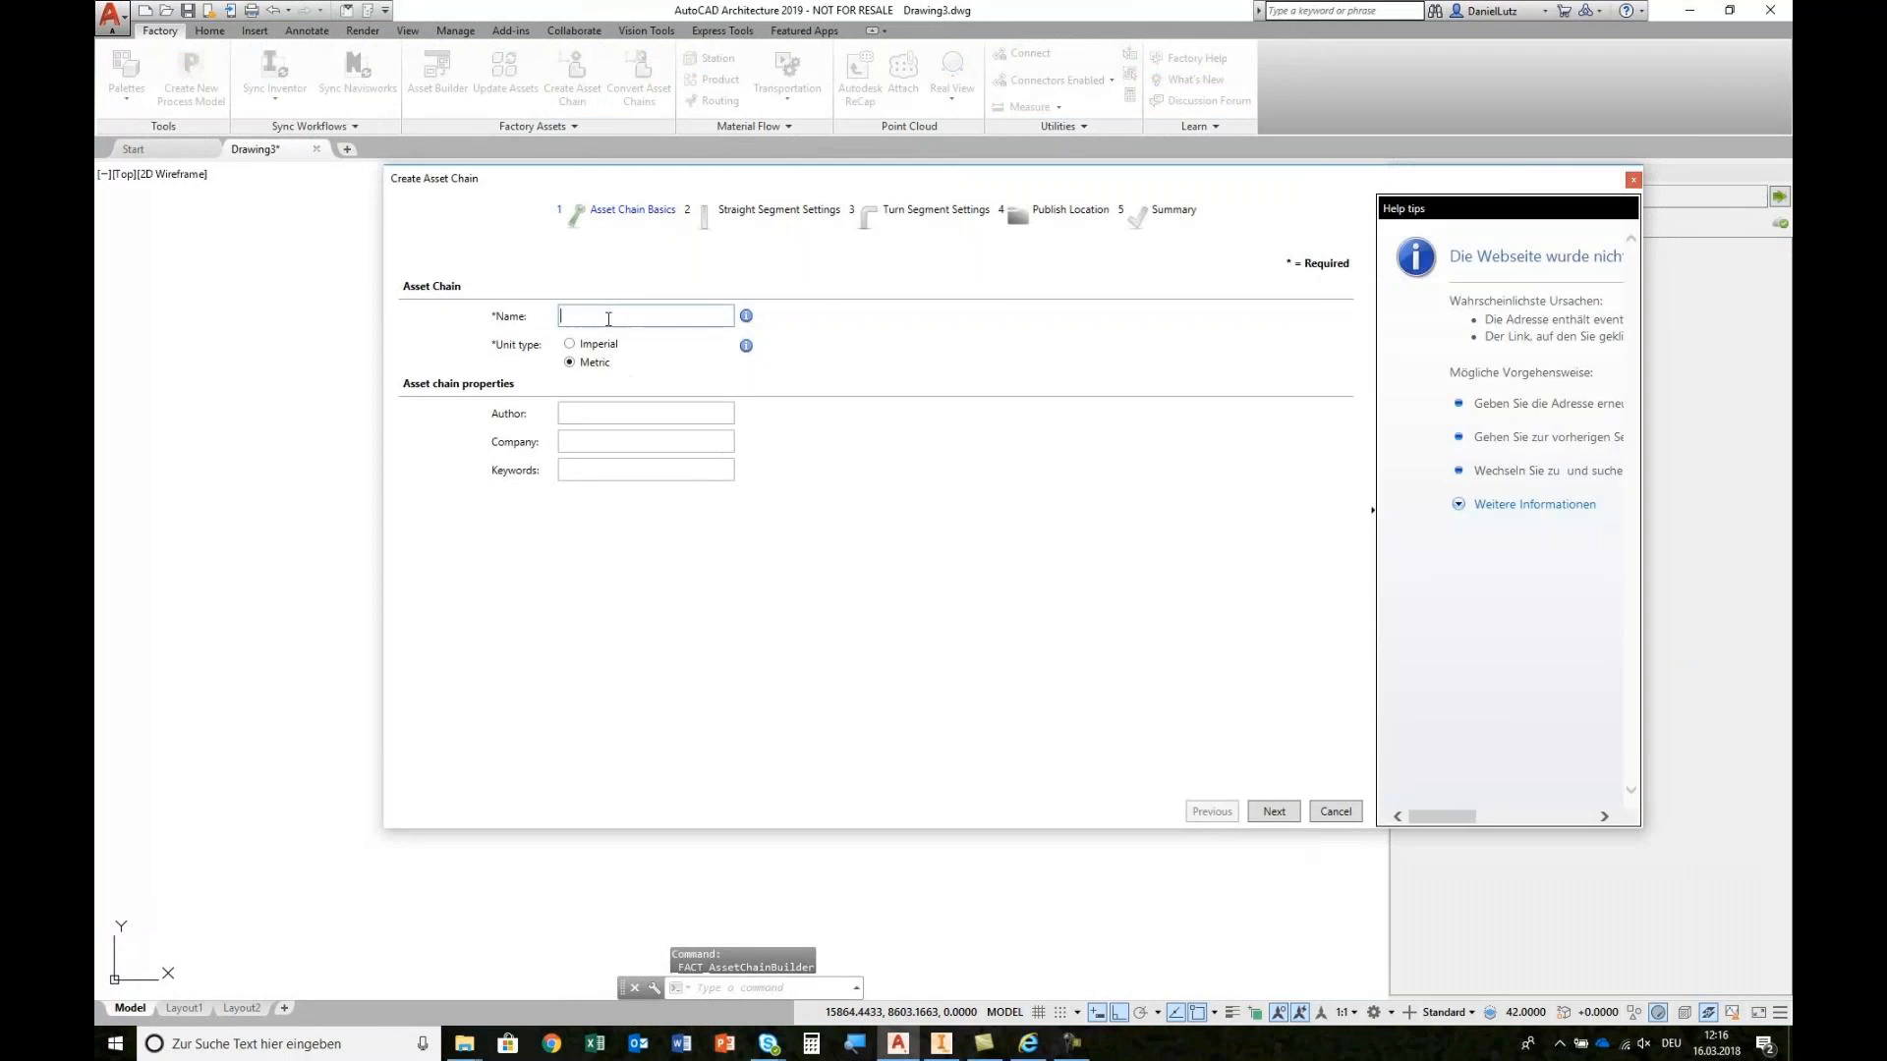
type("LOC")
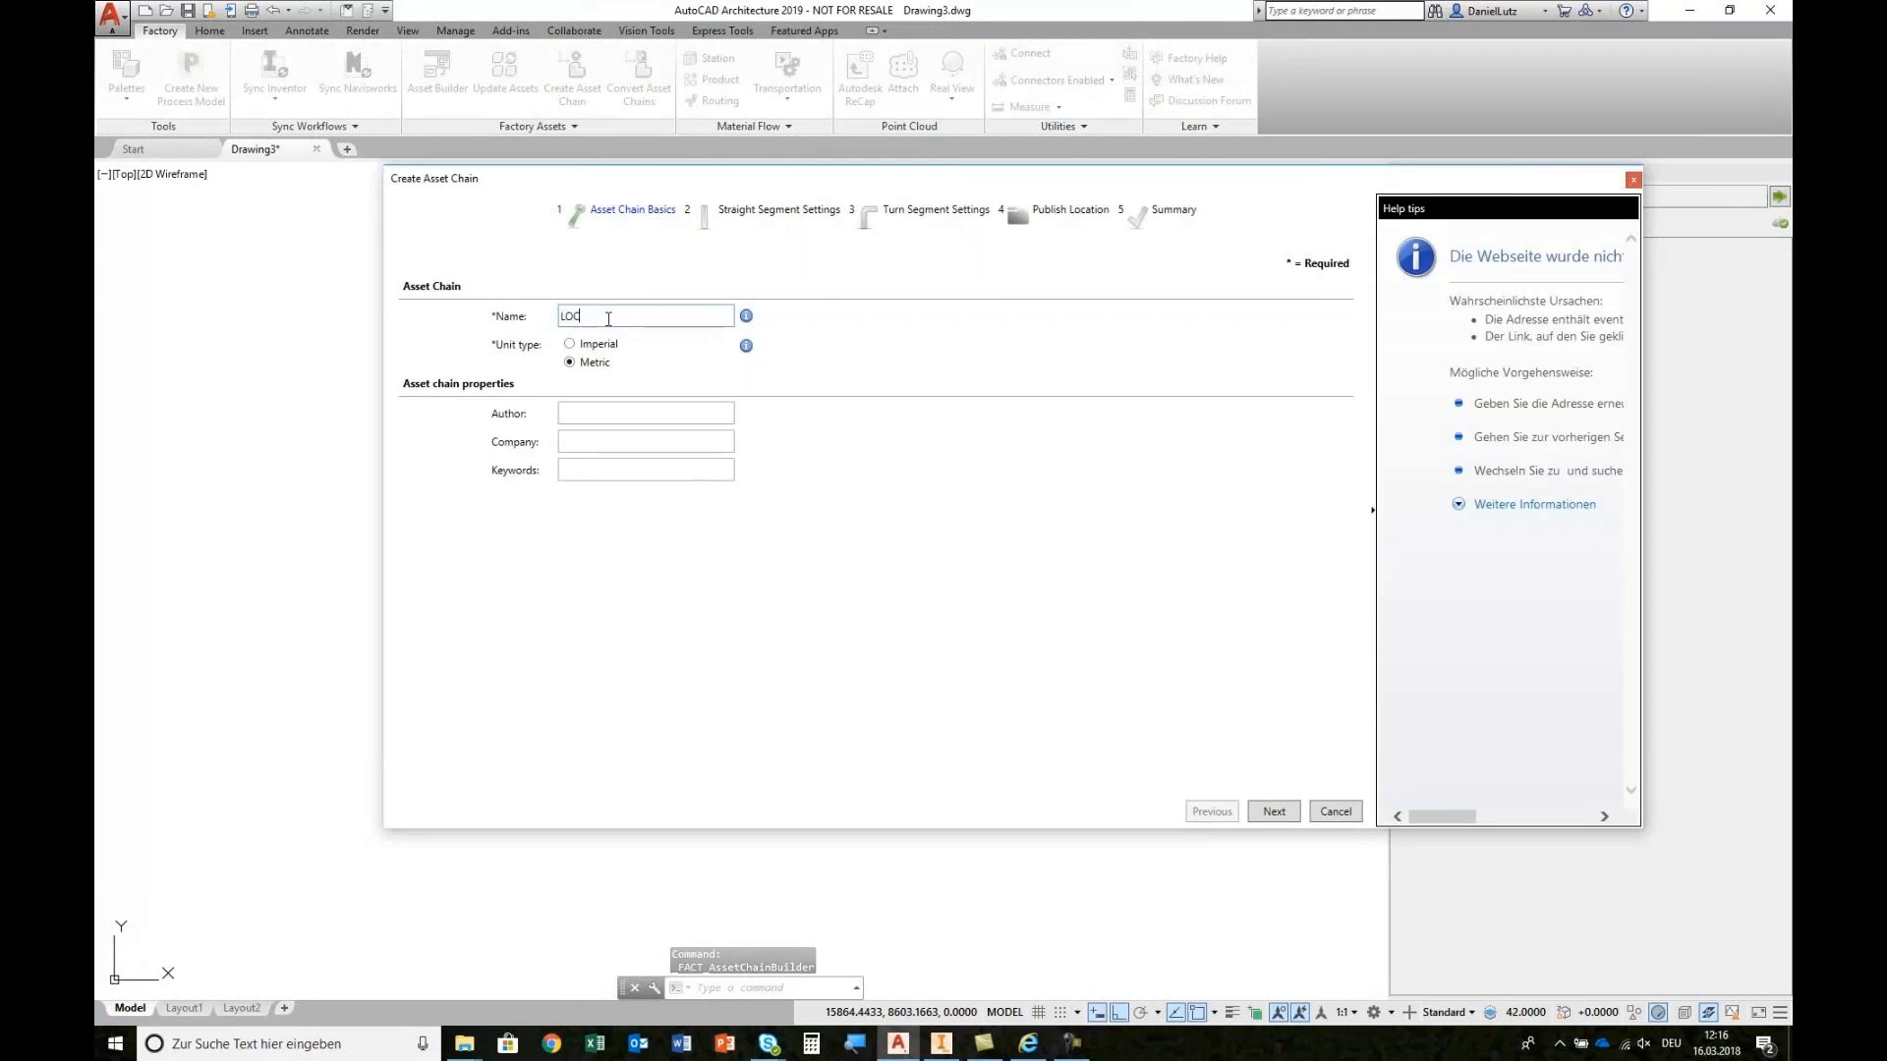
type("AL C")
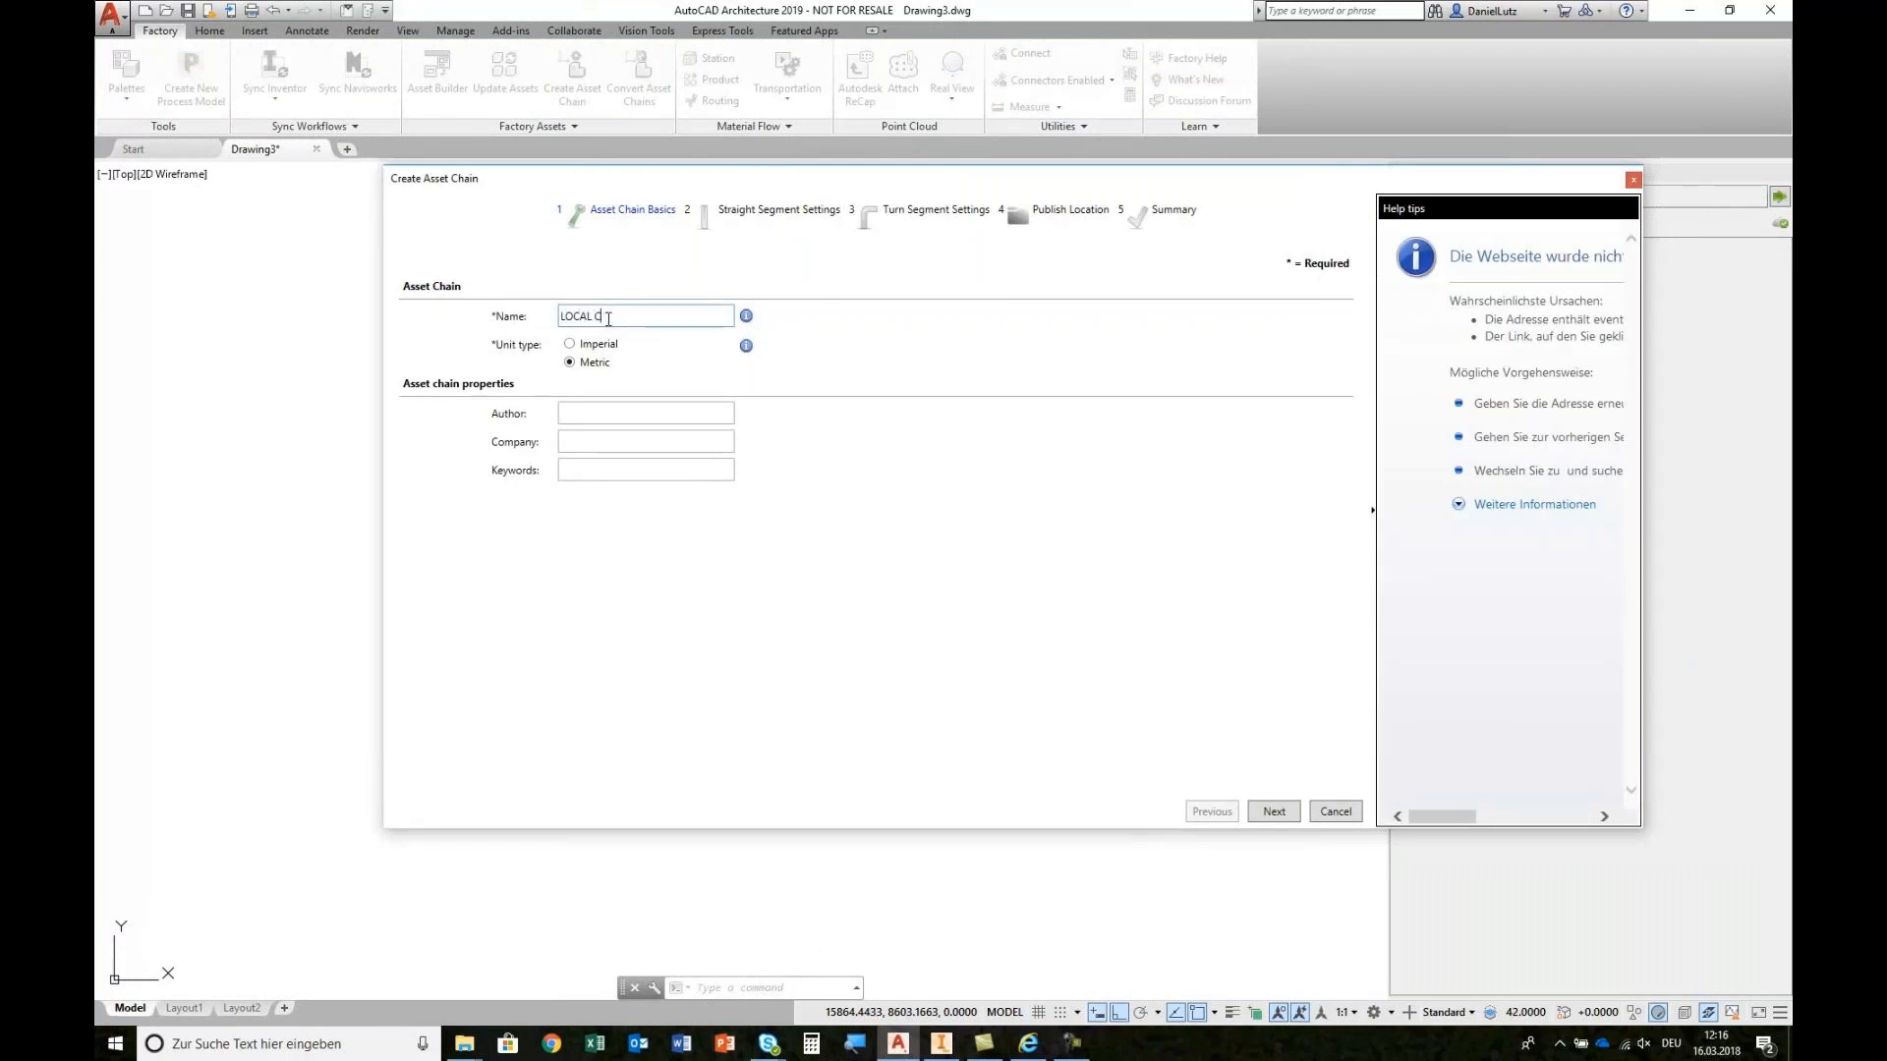
type("HAIN ASSET")
Step: Enter the author's name, the company Autodesk and the keywords "OTX Copenhagen", and continue to the straight segment settings
left_click(578, 414)
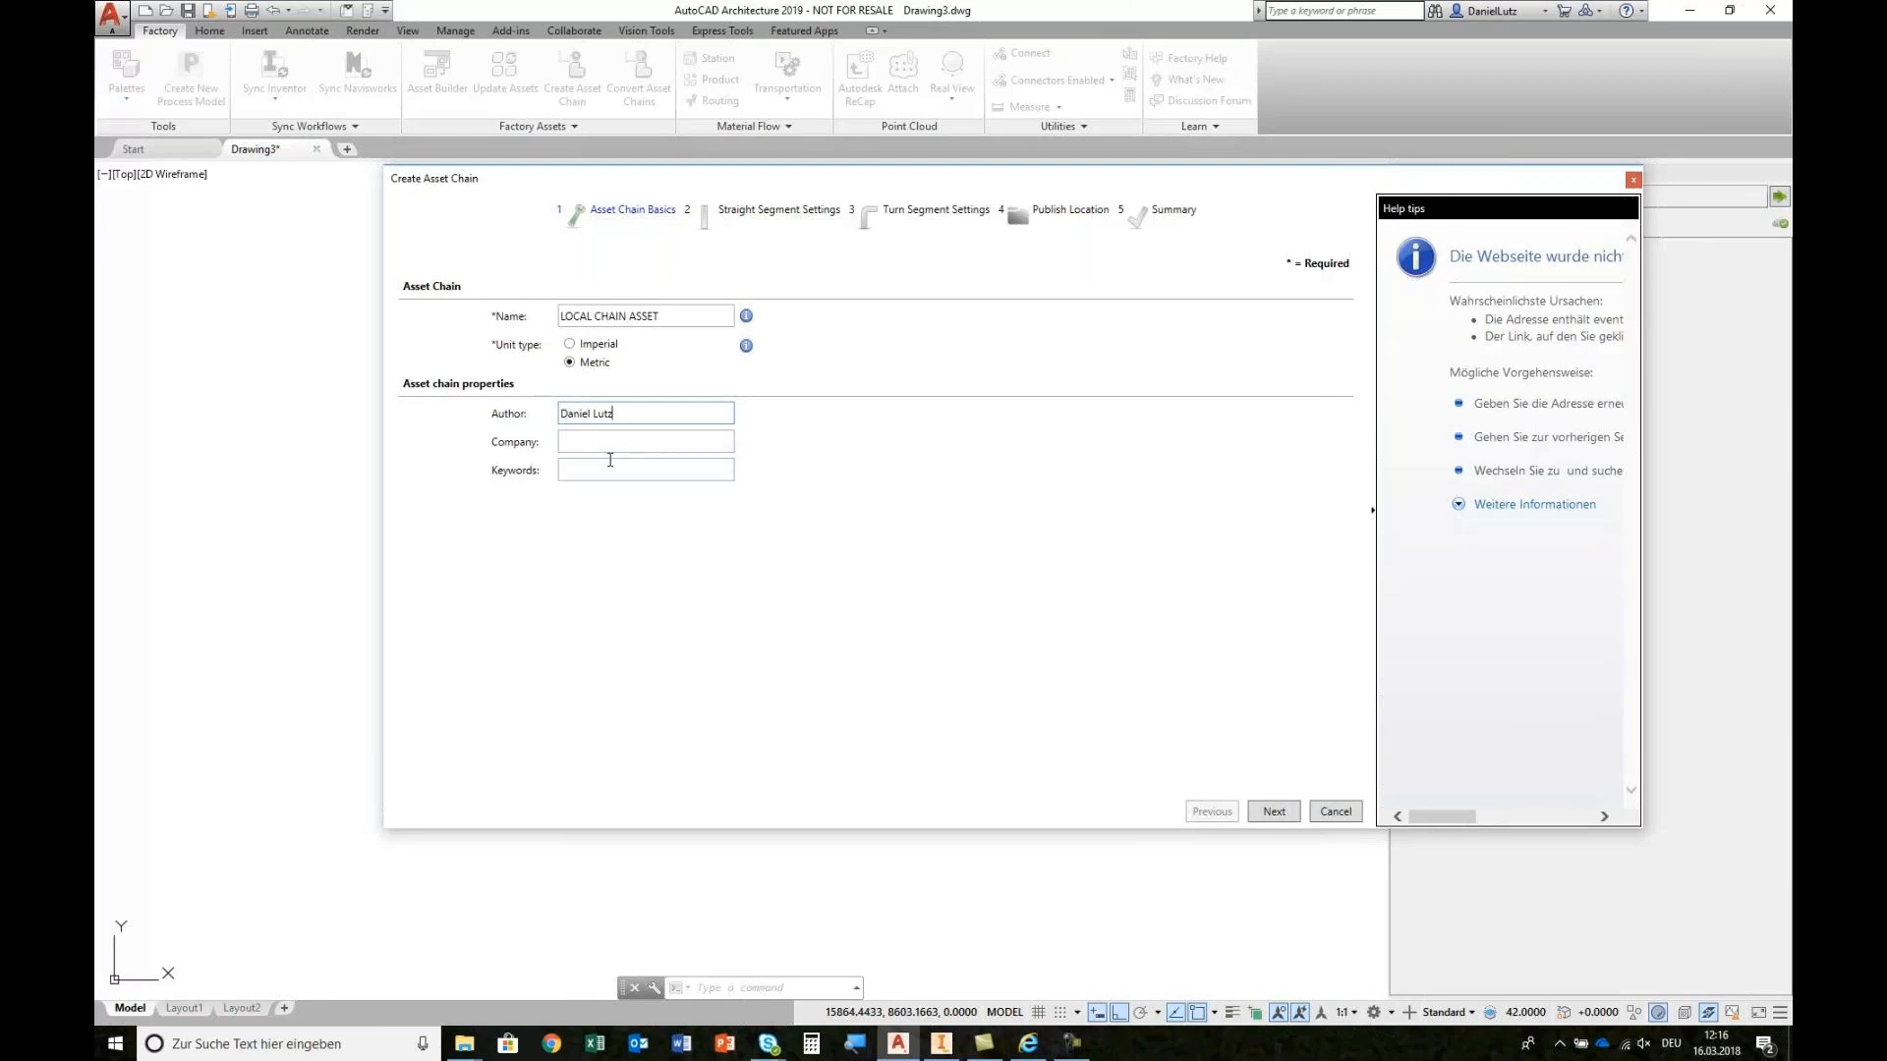
left_click(607, 446)
key("Tab")
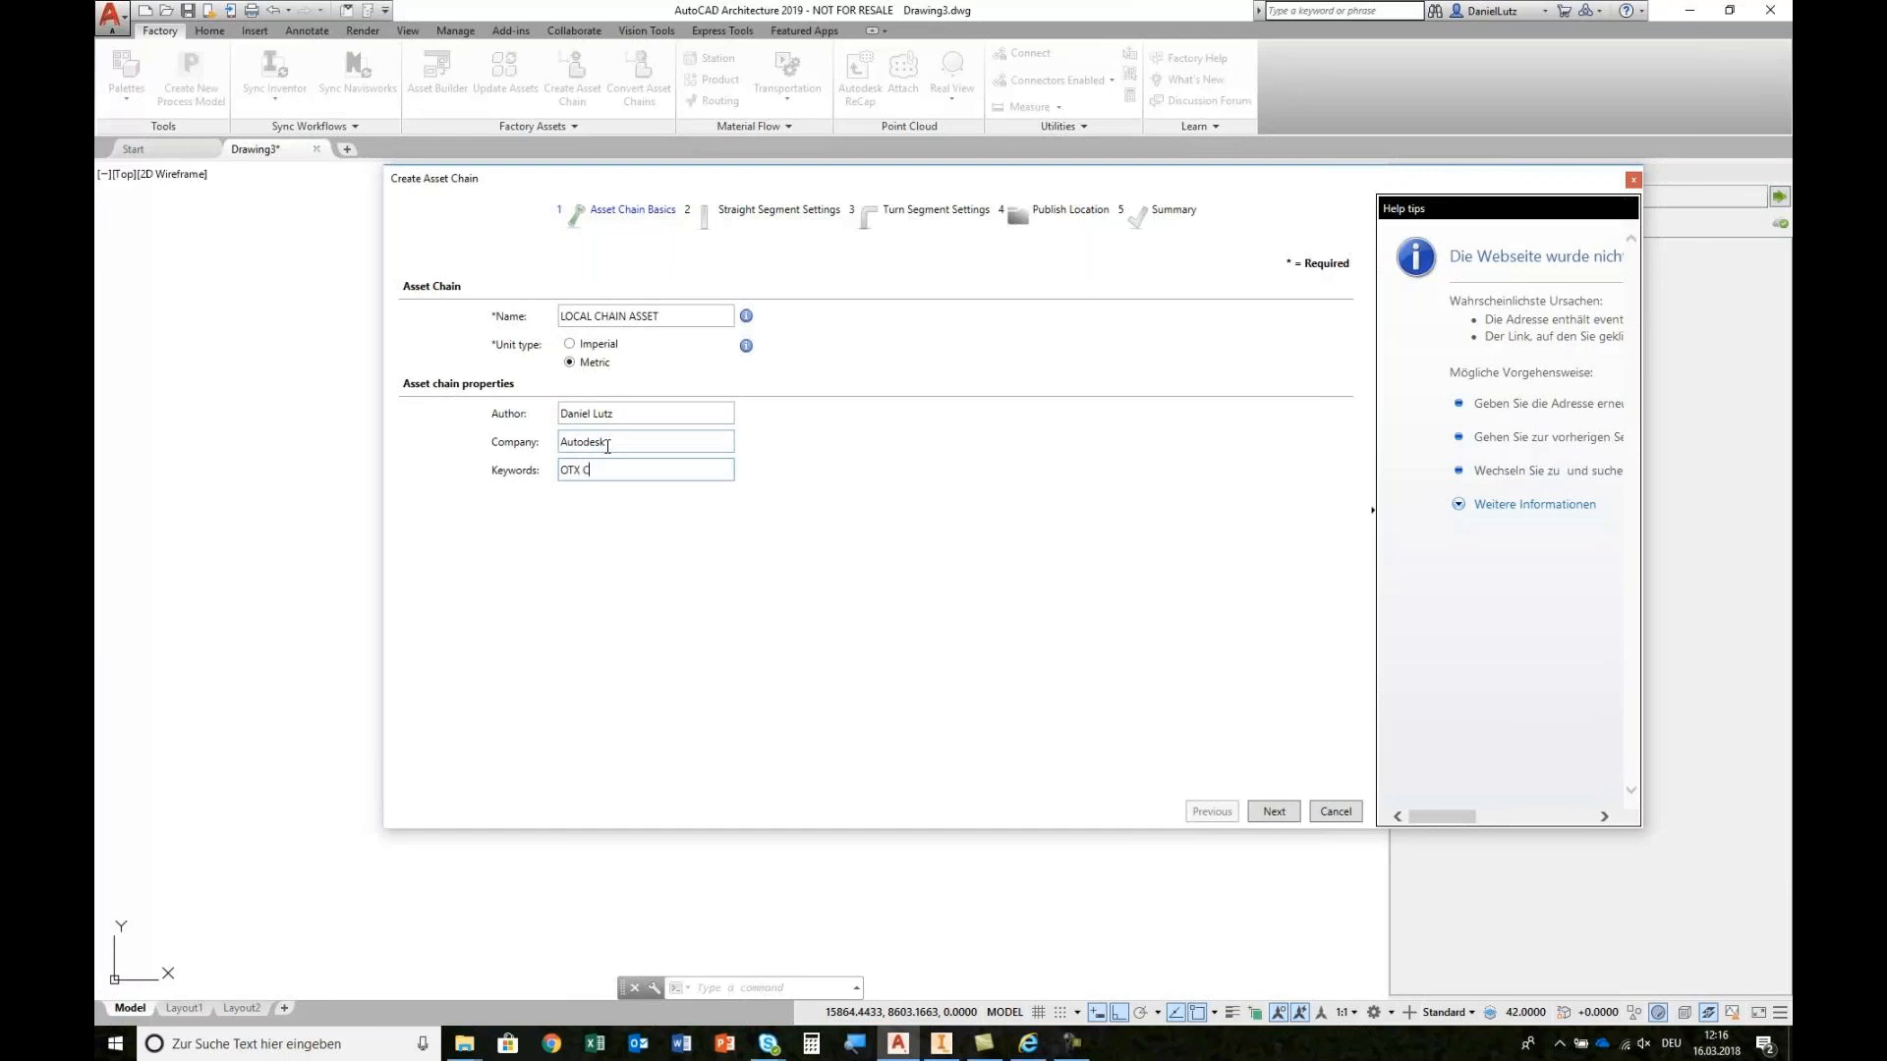
type("OTX Copenhagen")
left_click(1276, 811)
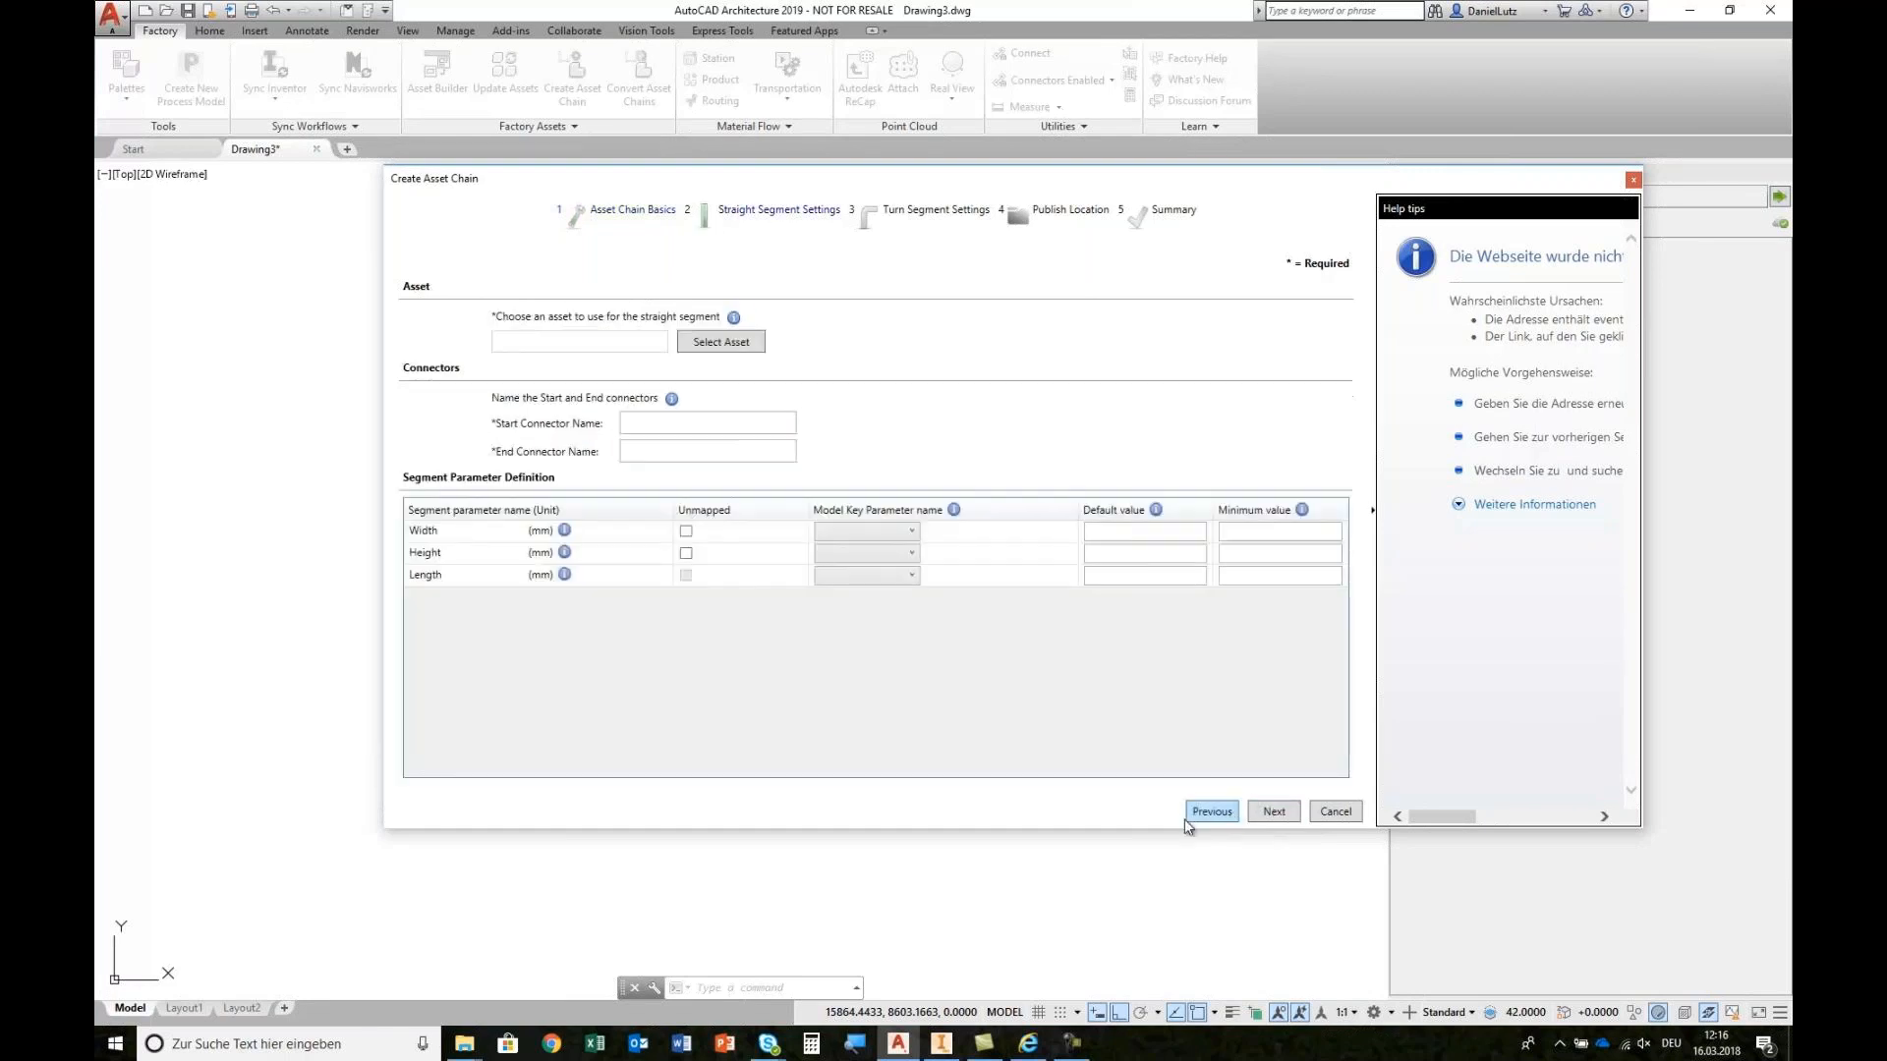
Step: Choose Straight Chain Conveyor from the chain asset folder under User Assets as the straight segment's asset
left_click(722, 342)
left_click(482, 302)
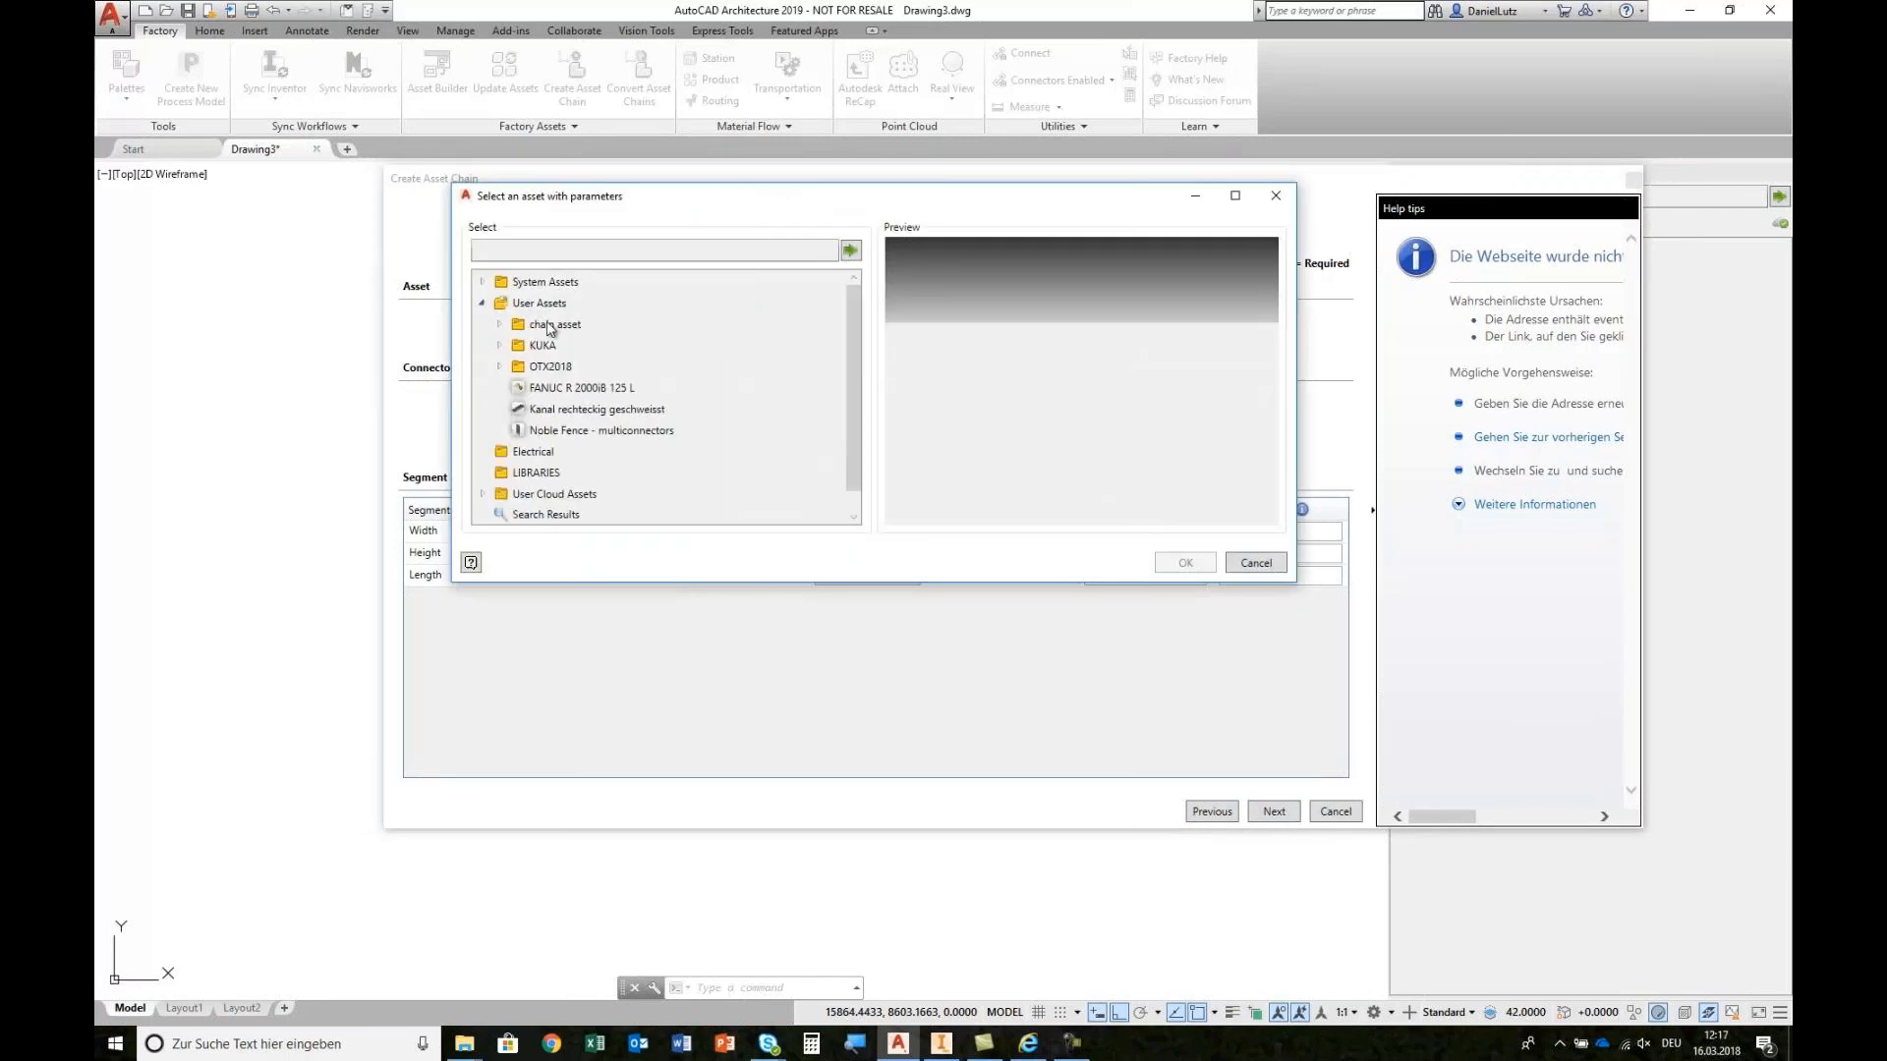
left_click(500, 324)
left_click(652, 410)
left_click_drag(1128, 586, 1130, 676)
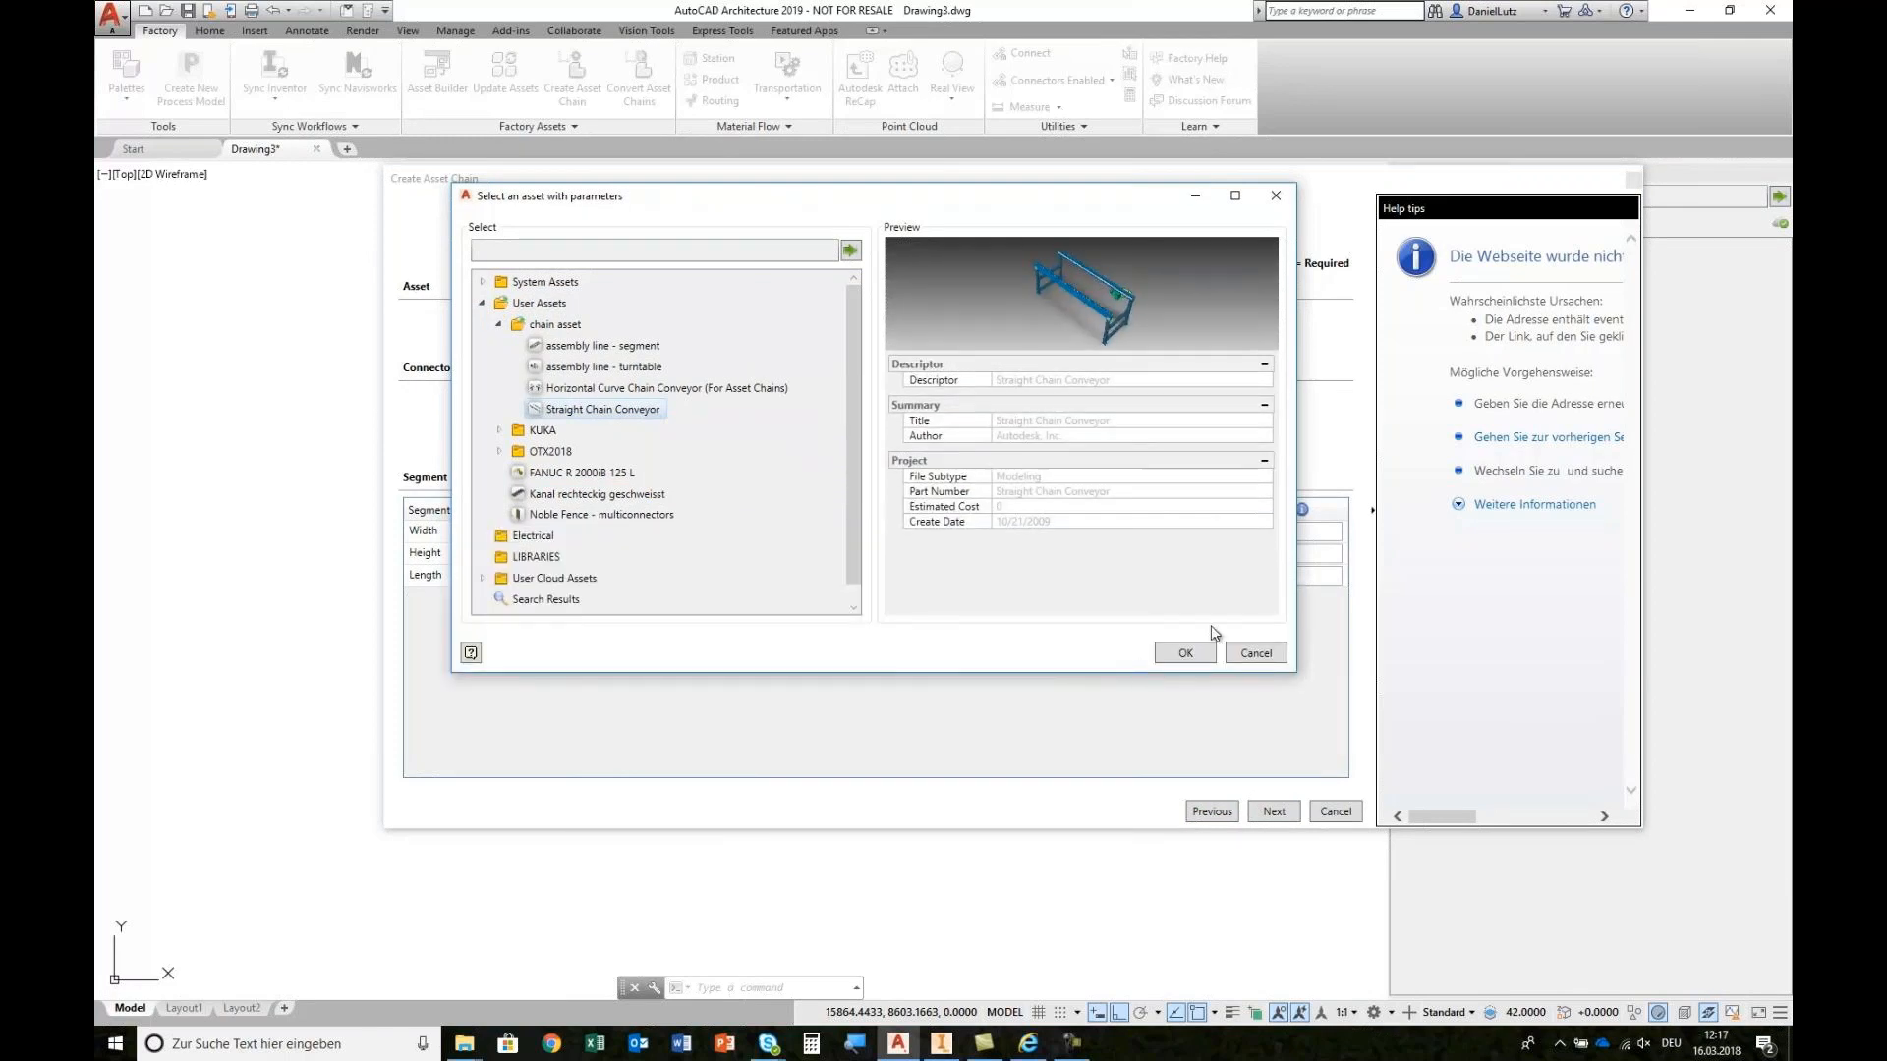
left_click(1185, 652)
Step: Name the straight segment's start connector START and its end connector END
left_click(686, 423)
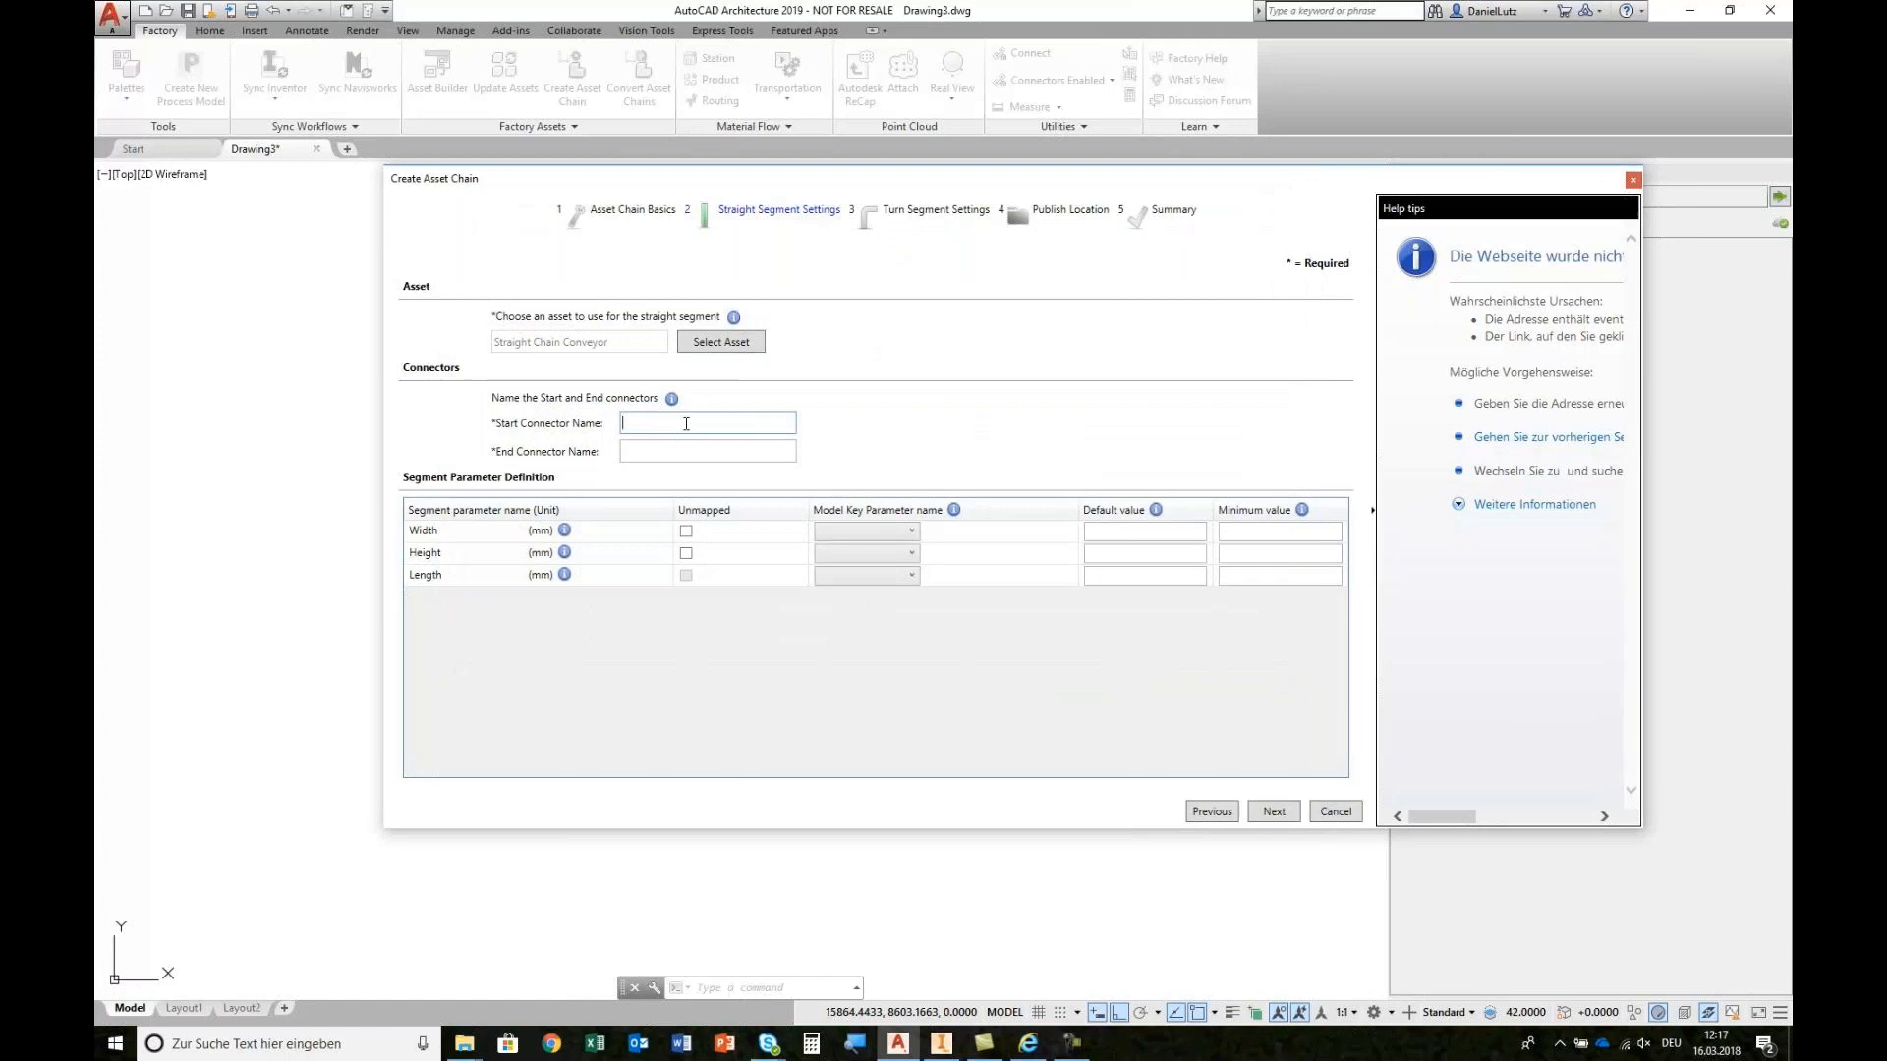
type("START")
key("Tab")
type("END")
Step: Map the segment width to the Width key parameter with a default of 700 mm and a minimum of 500 mm
left_click(817, 531)
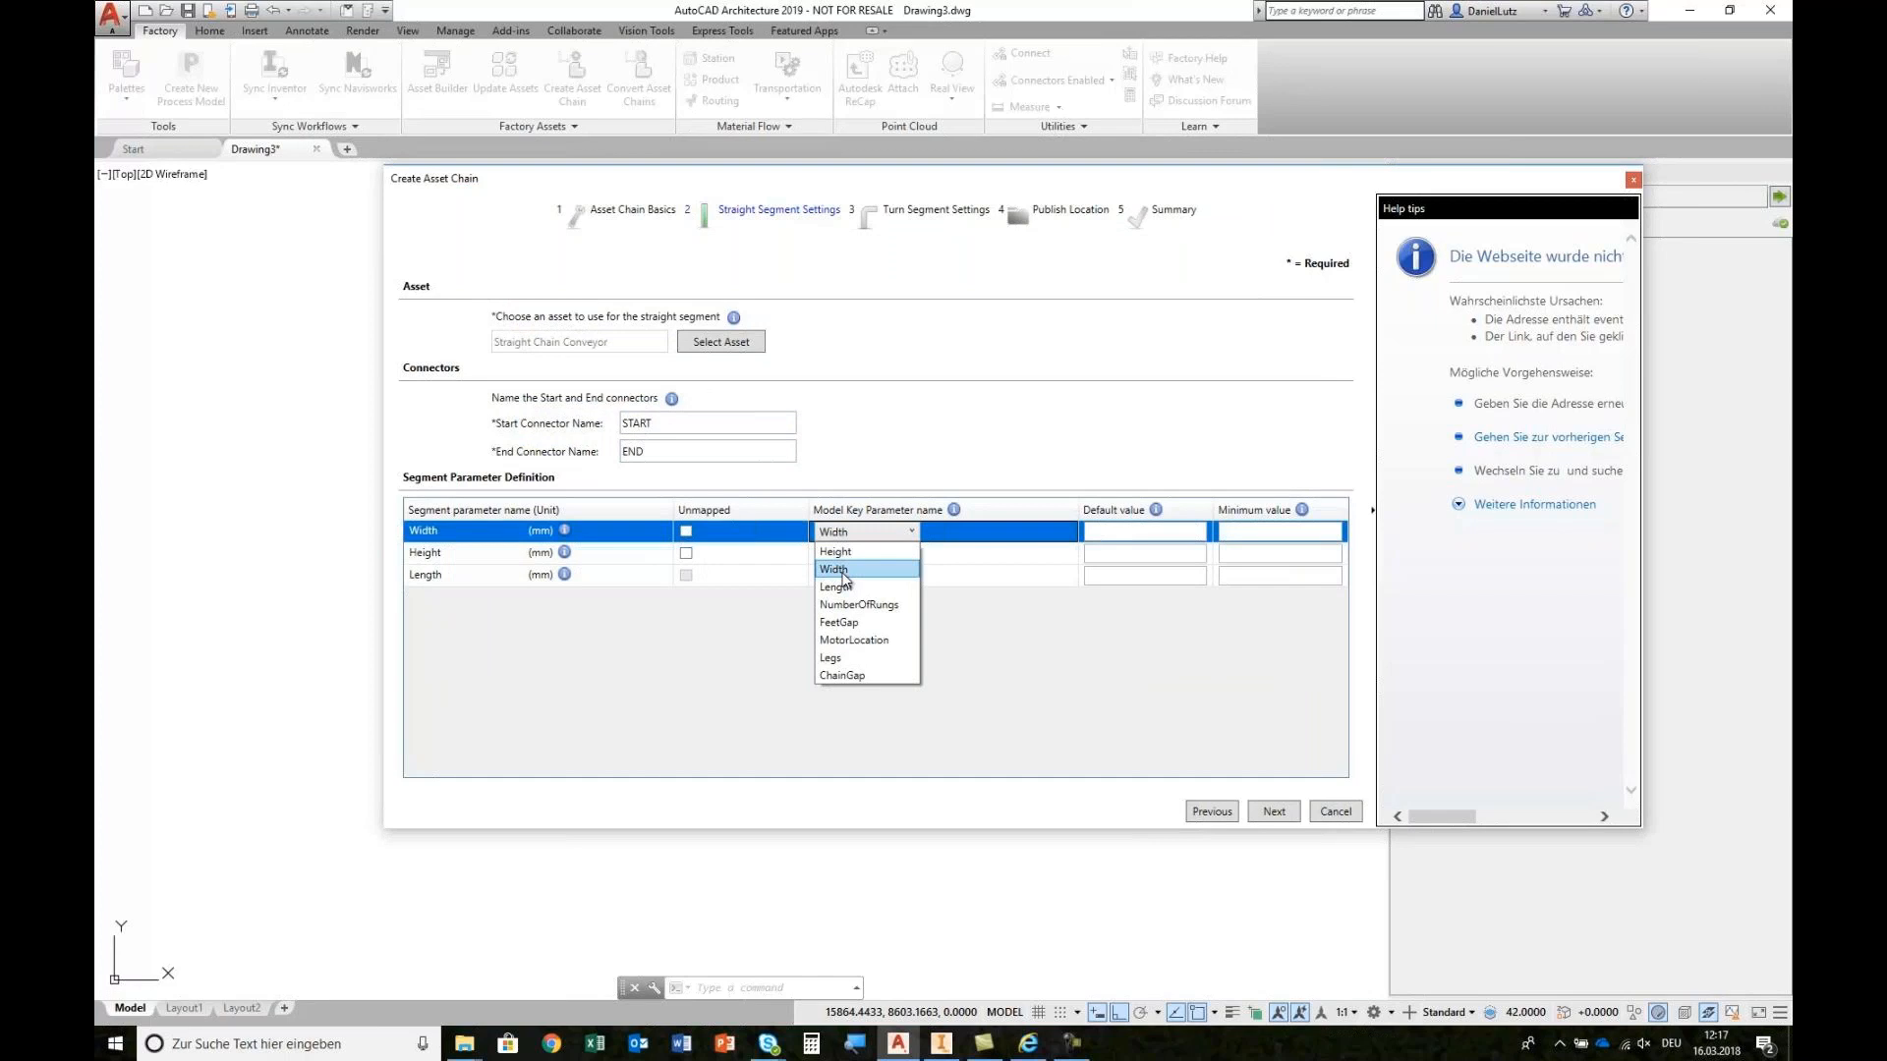
left_click(844, 575)
left_click(1109, 532)
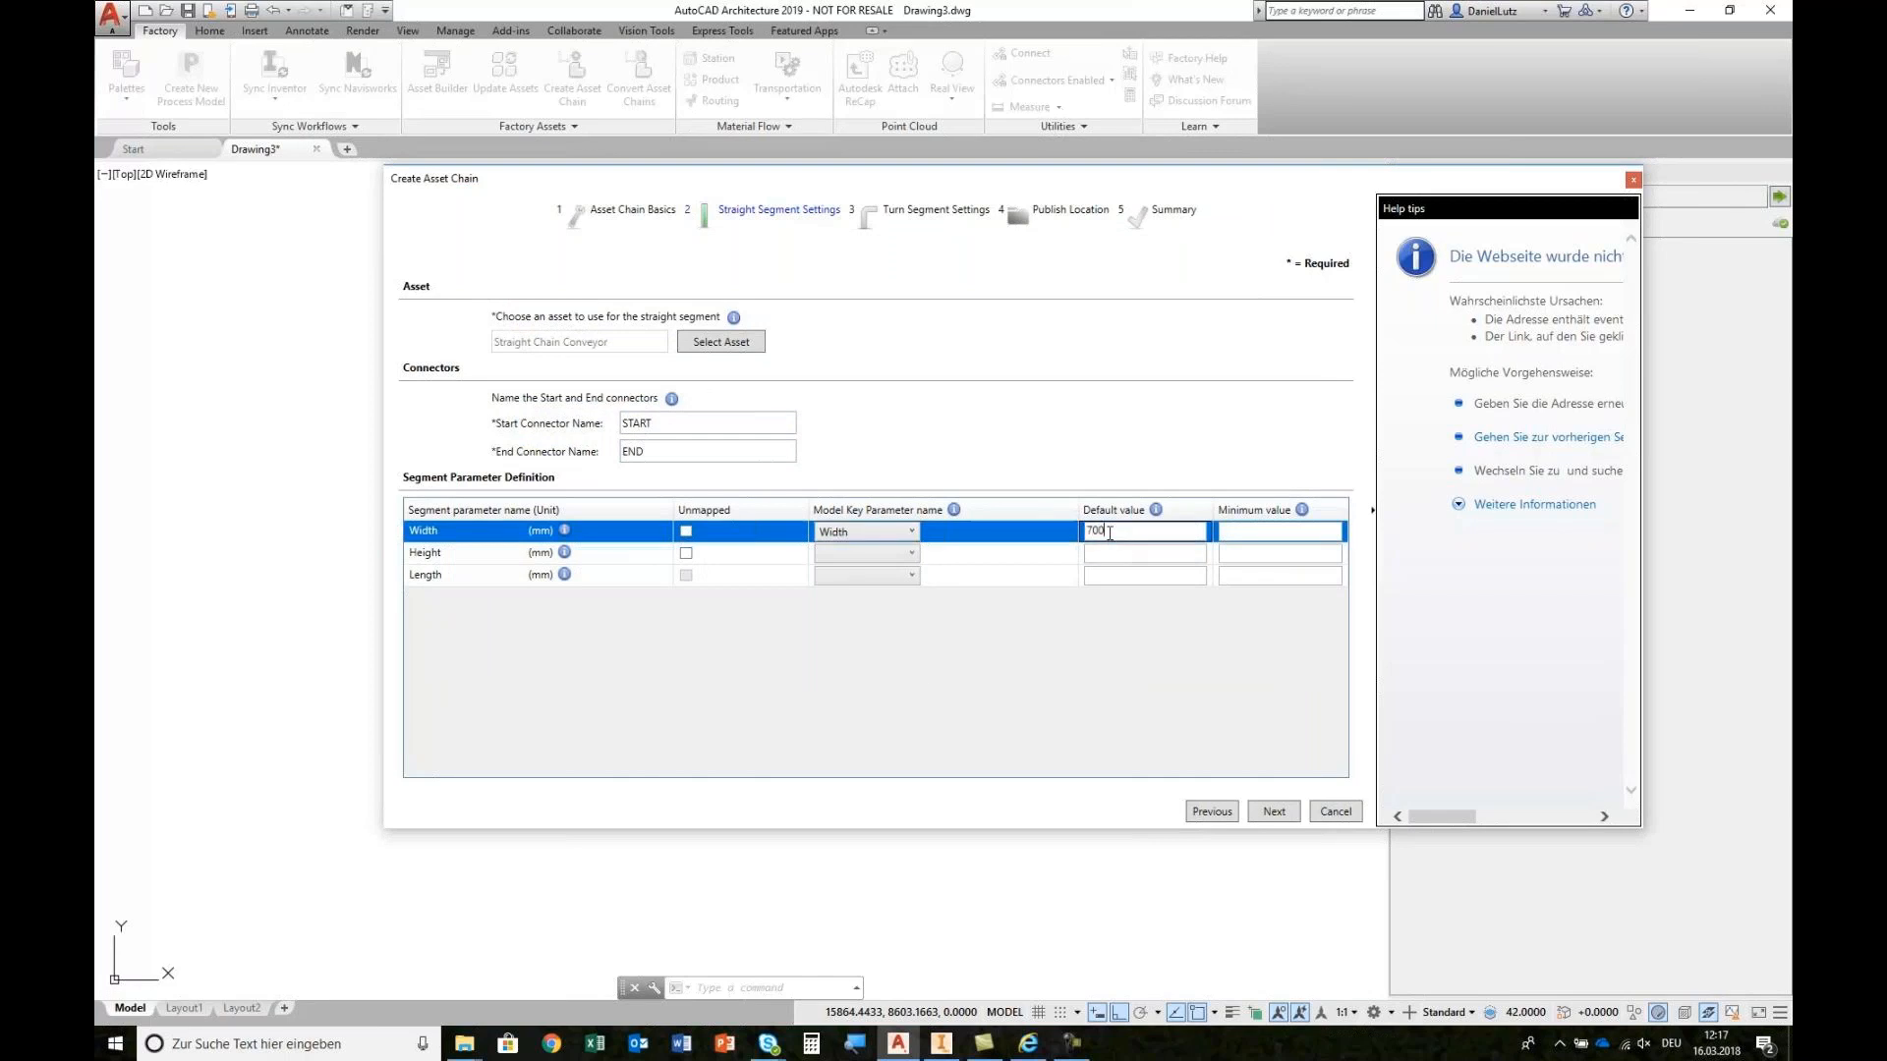
left_click(1234, 536)
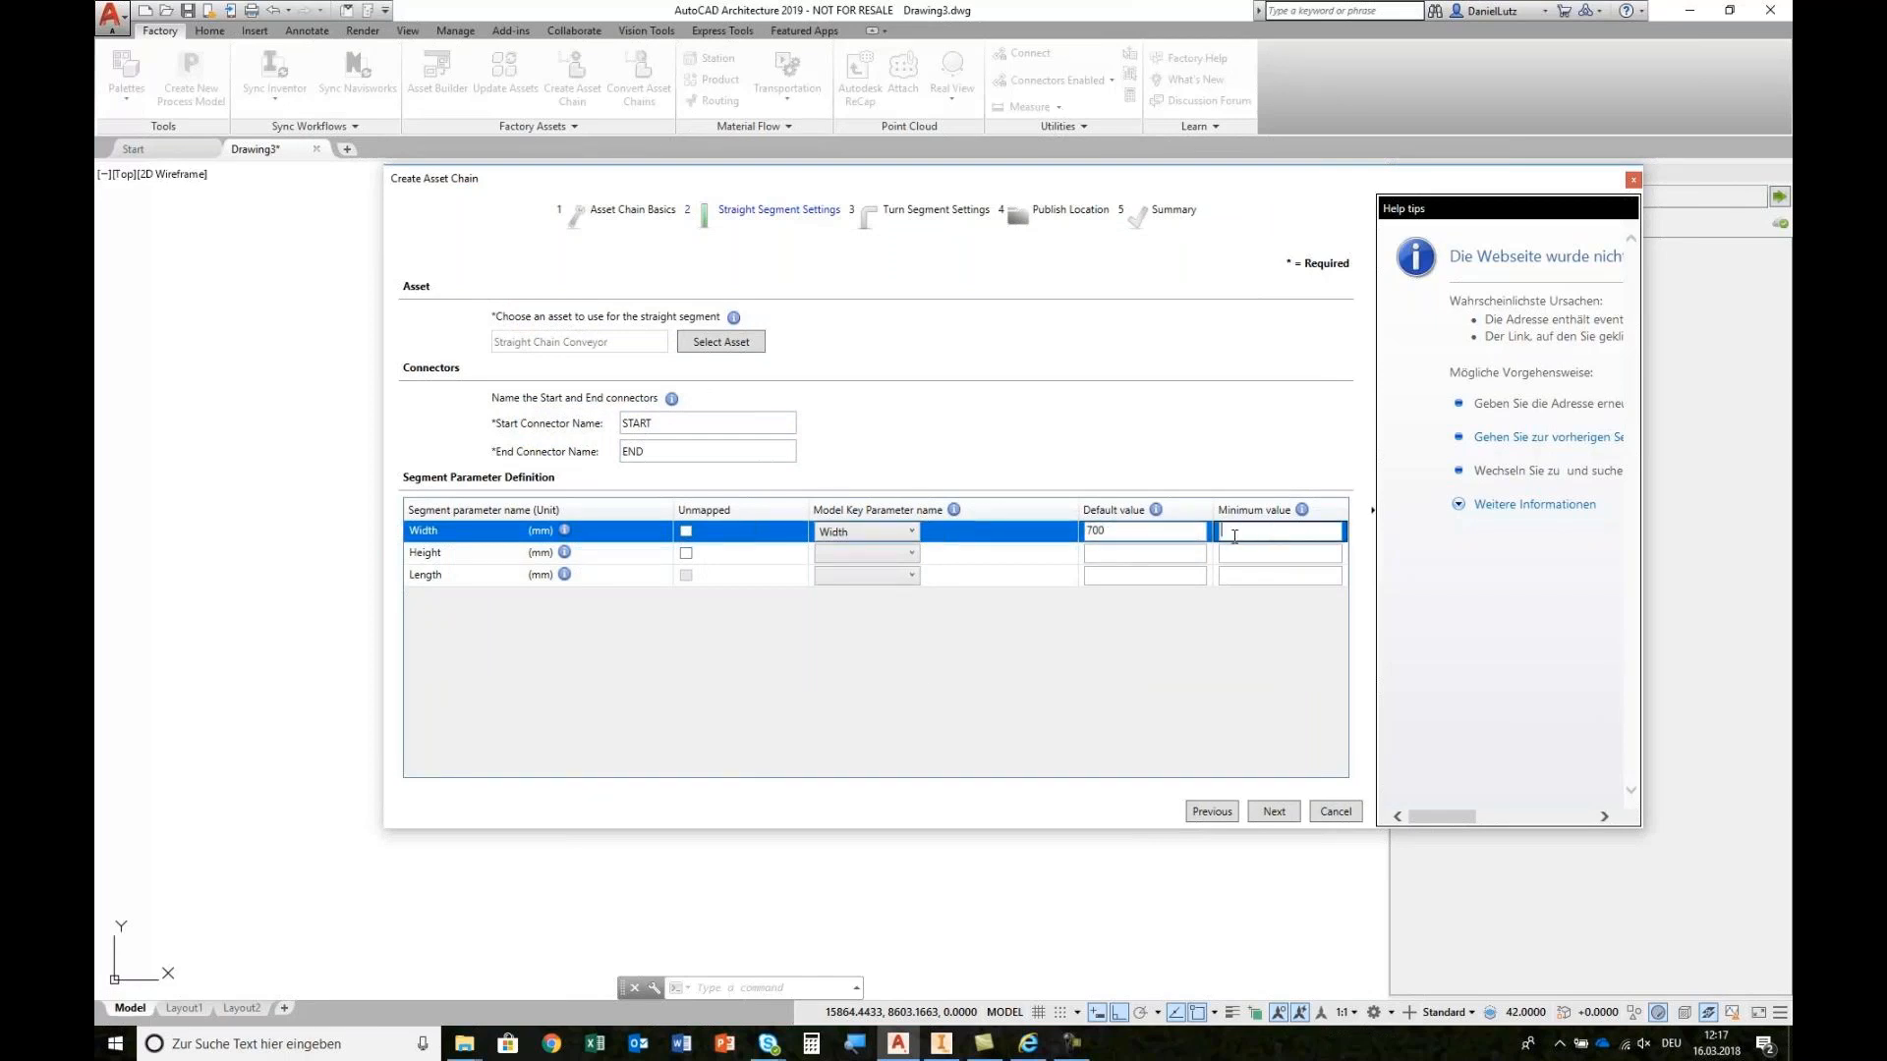
Step: Map the segment height to the Height key parameter with a default of 800 mm and a minimum of 500 mm
left_click(869, 554)
left_click(847, 579)
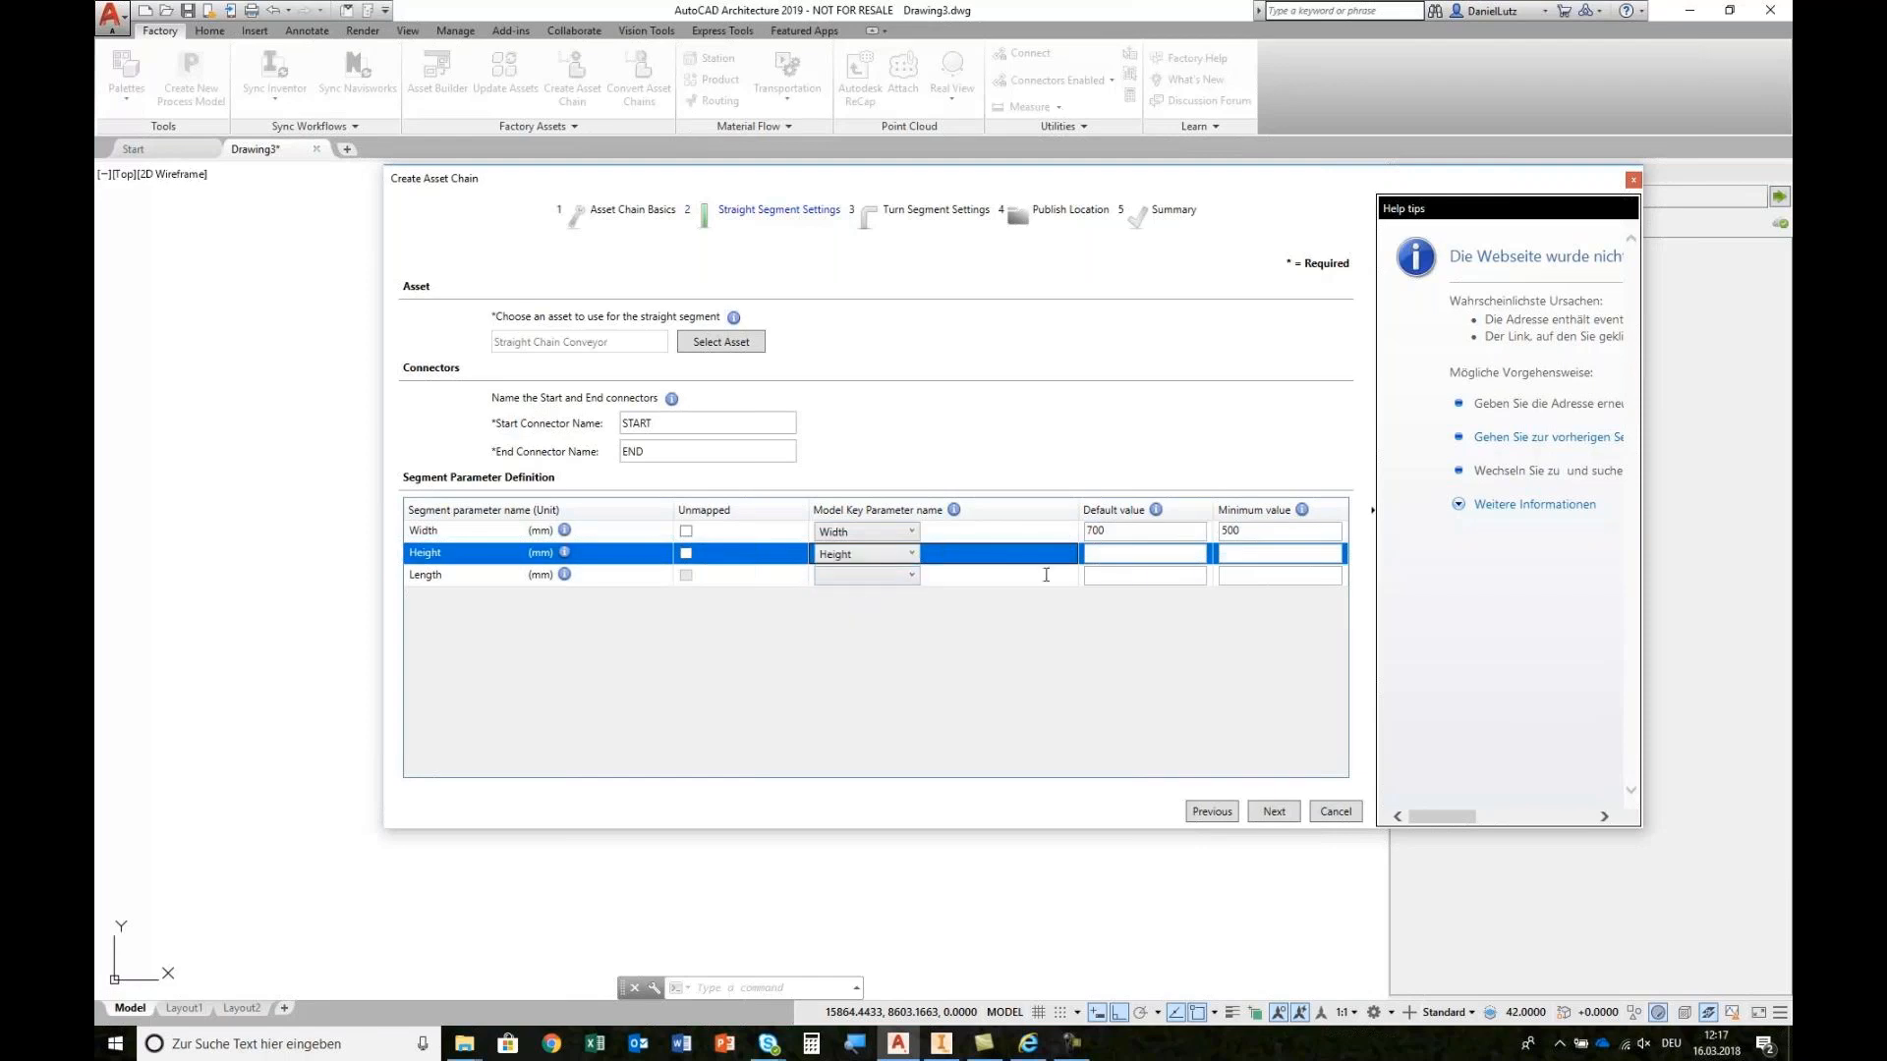
left_click(1116, 555)
left_click(1248, 552)
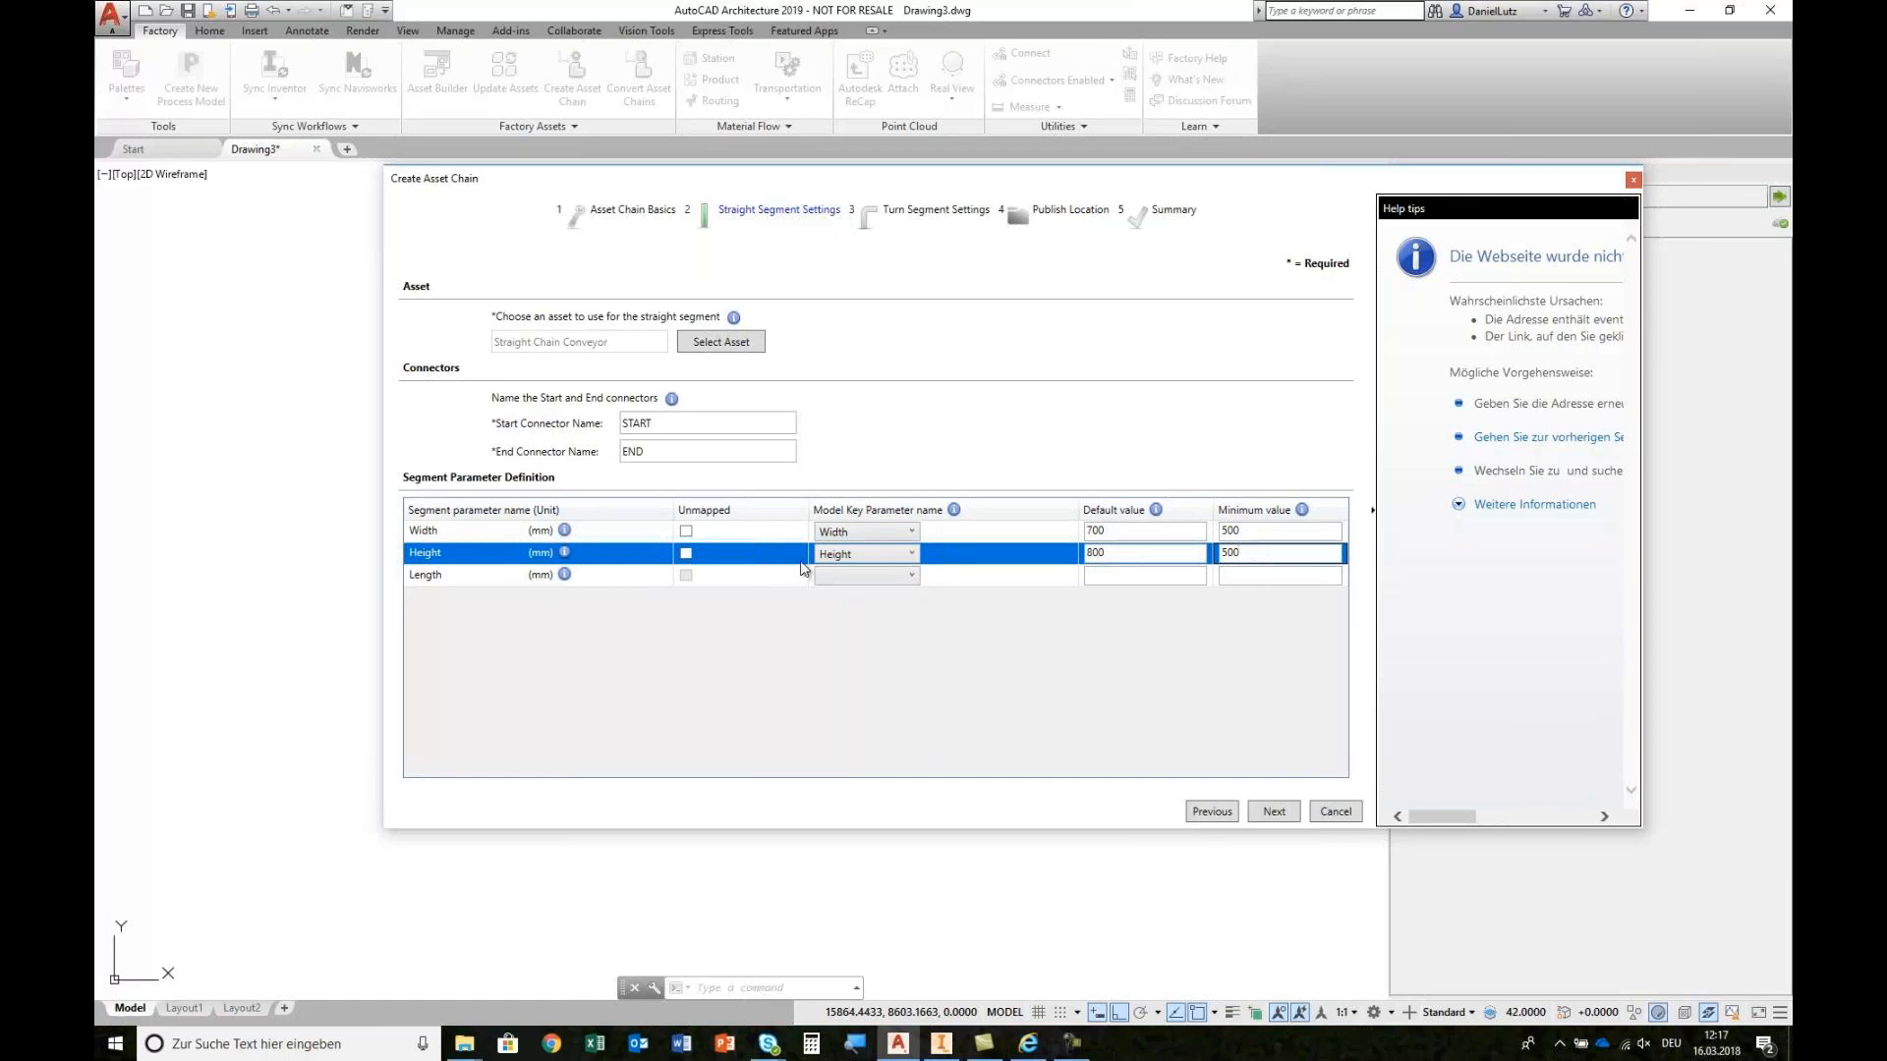
Step: Map the segment length to the Length key parameter with a default of 2000 mm and a minimum of 500 mm
left_click(836, 576)
left_click(836, 631)
left_click(1110, 579)
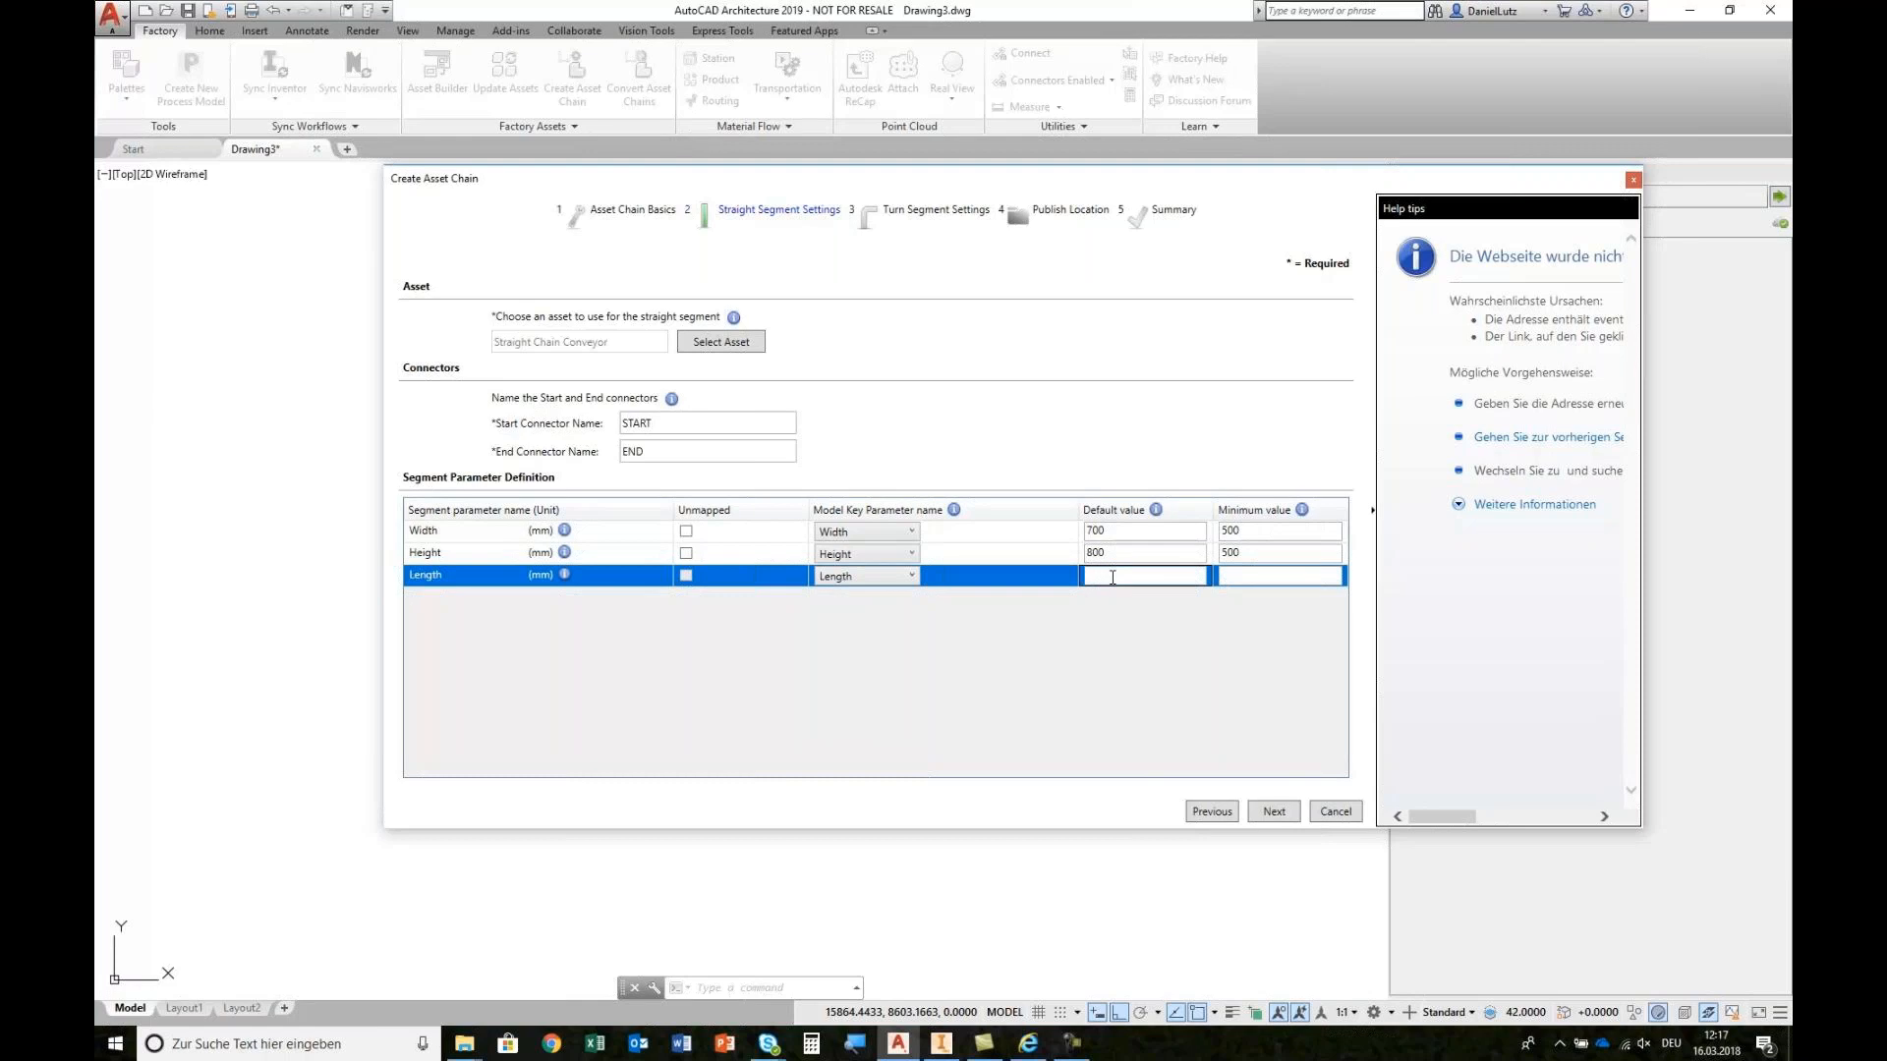
type("1200")
left_click(1263, 578)
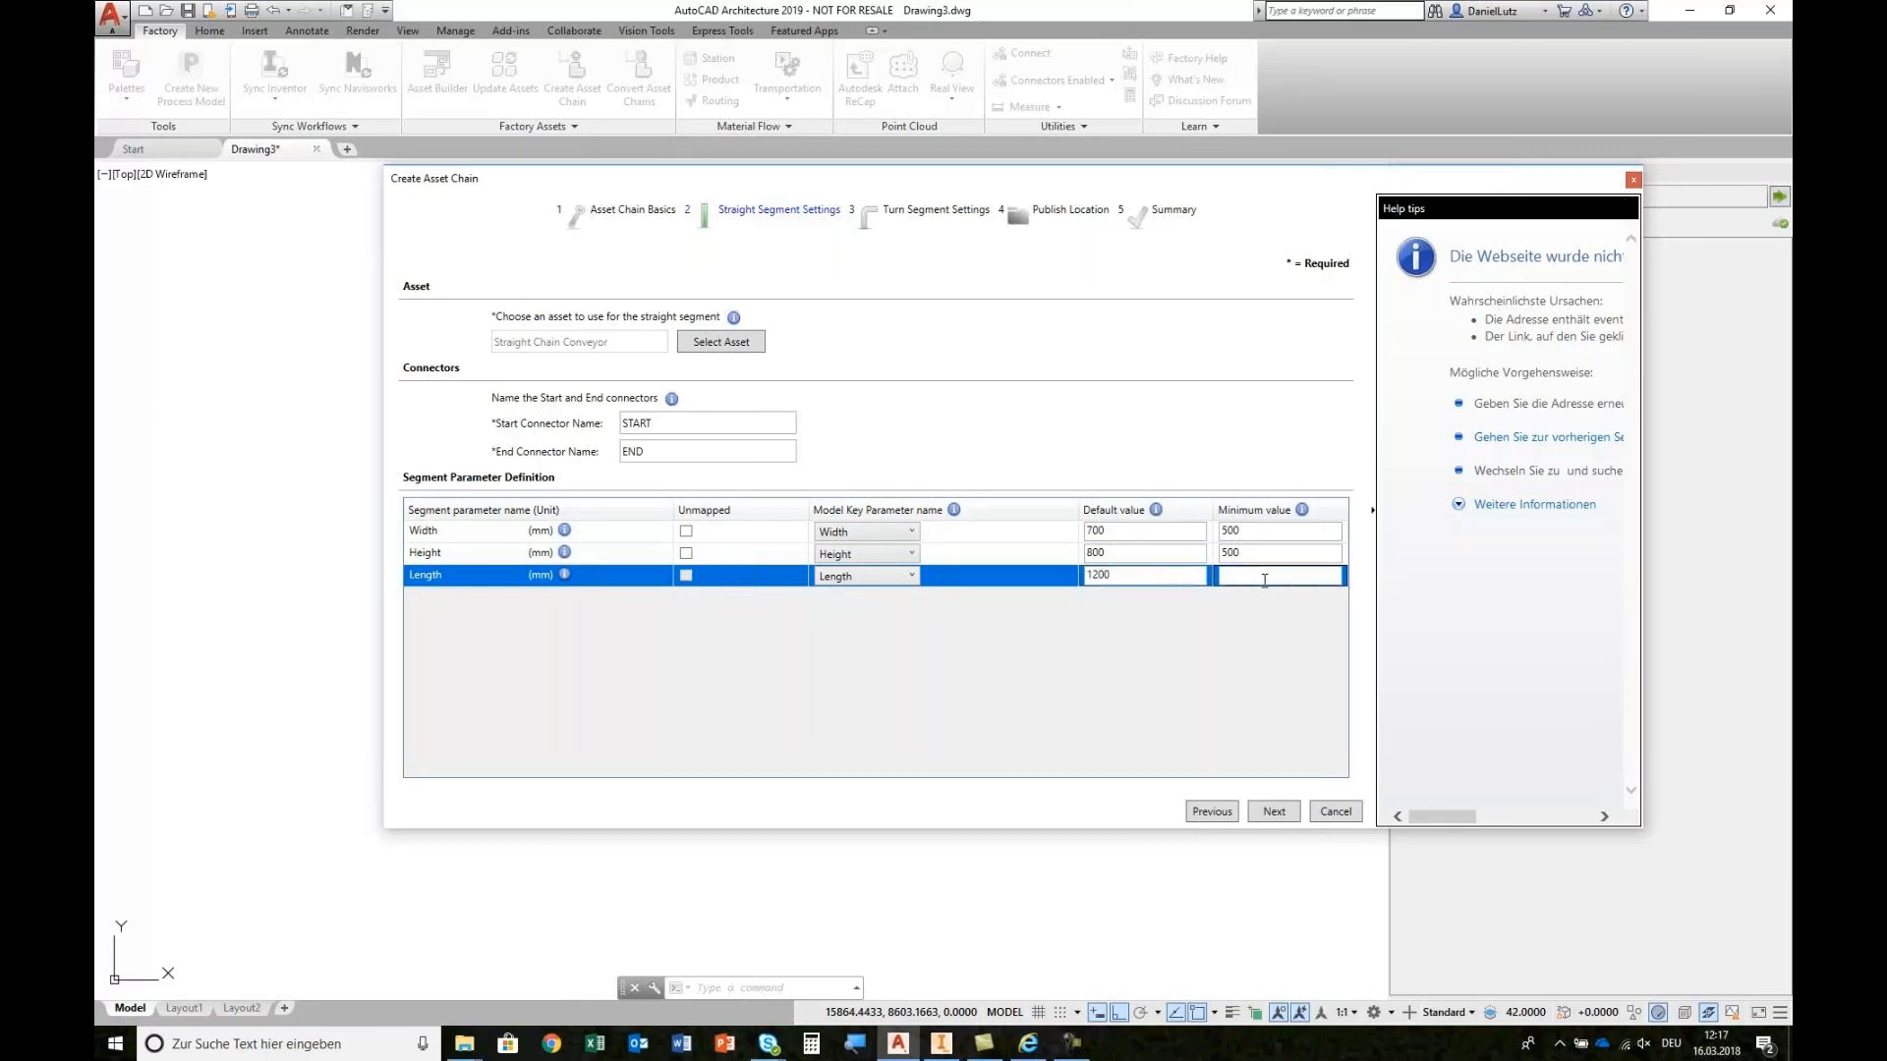
left_click_drag(1135, 578, 1011, 586)
type("2000")
left_click(1264, 577)
Step: Set the straight segment's minimum width to 300 mm and continue to the turn segment settings
left_click(1251, 532)
type("300")
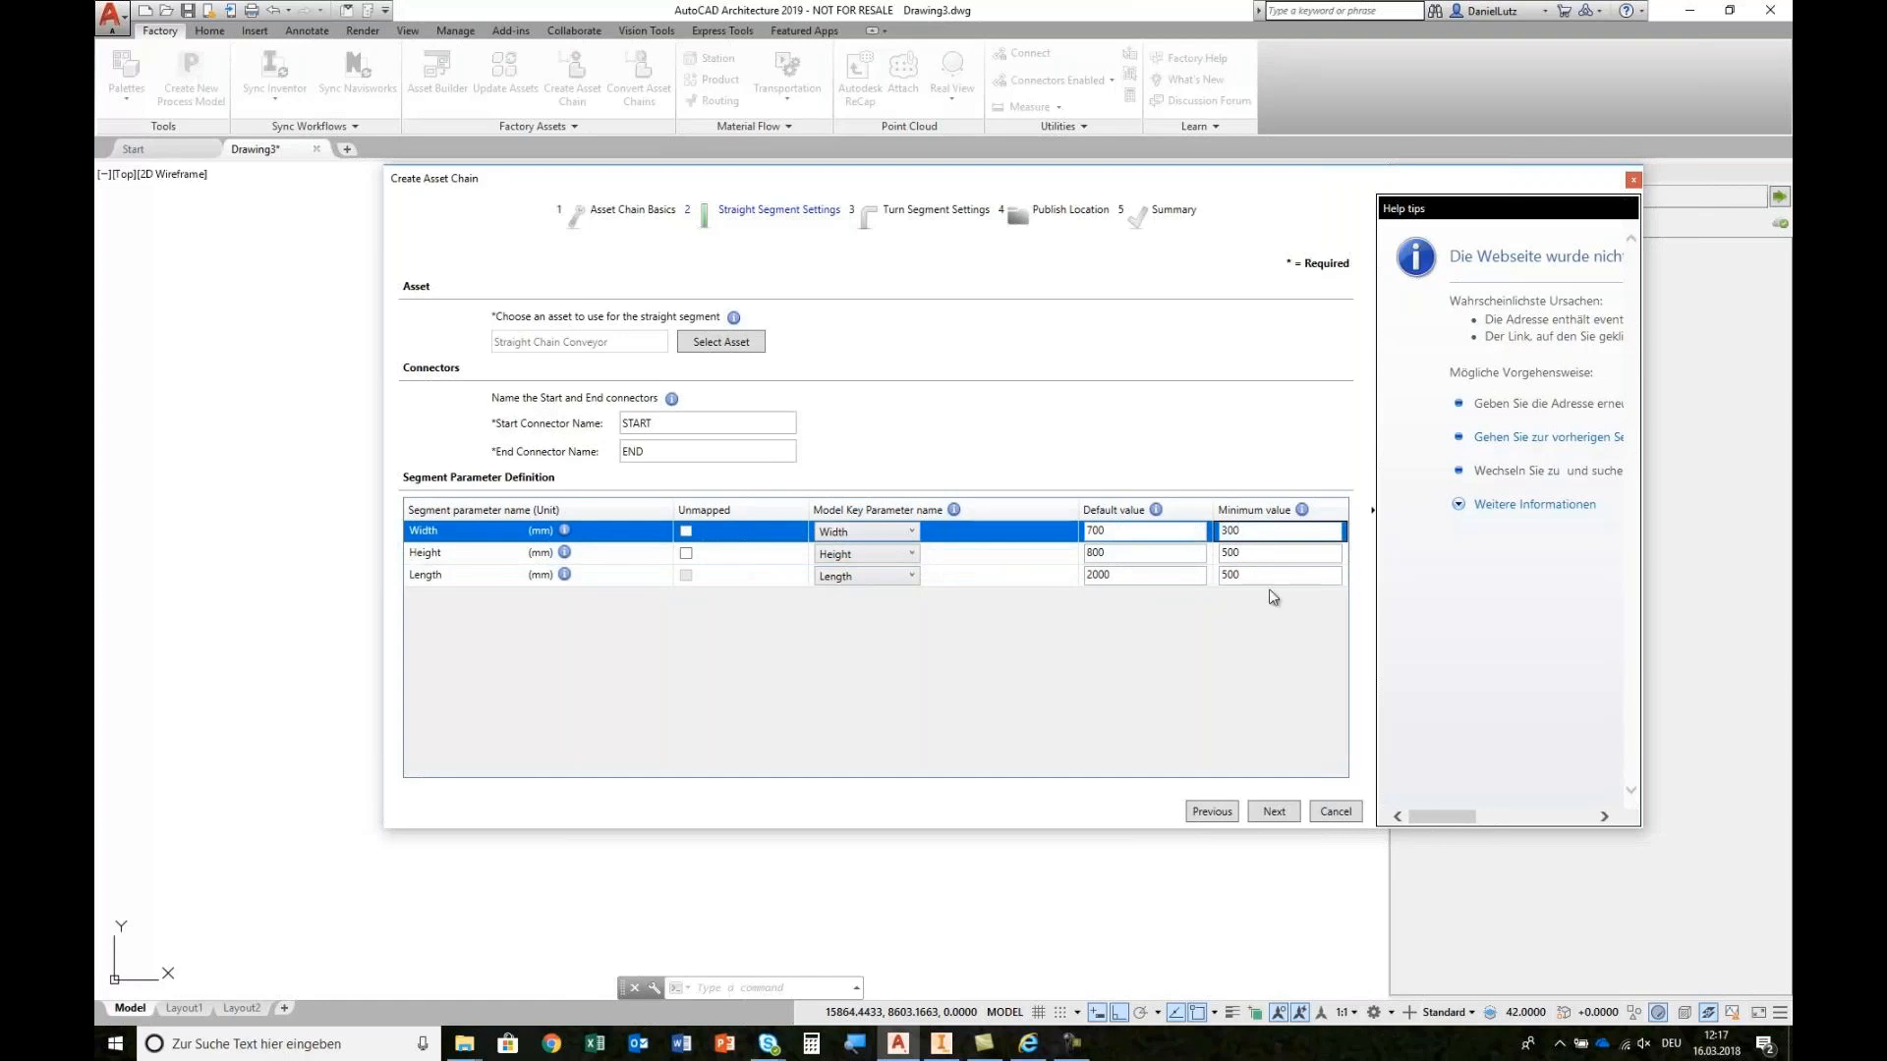
left_click(1274, 812)
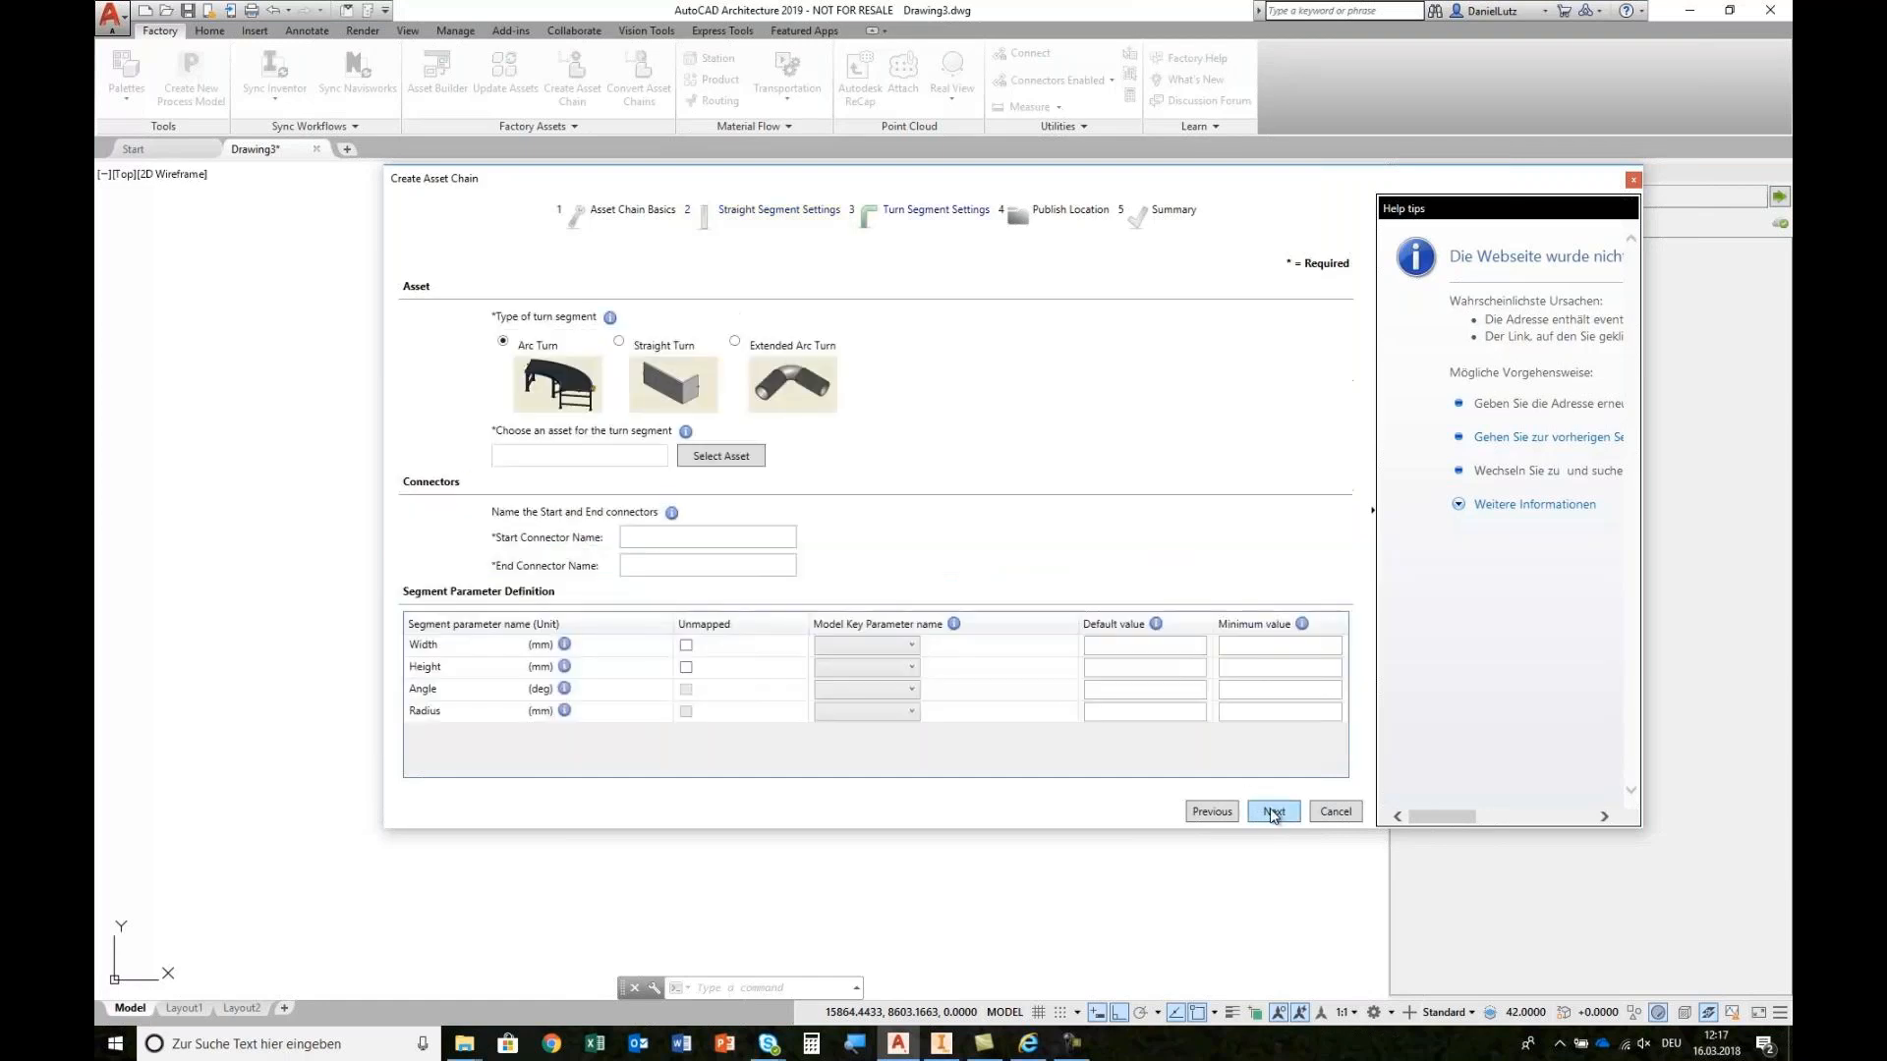
Step: Choose the Horizontal Curve Chain Conveyor (For Asset Chains) from the user assets' chain asset folder as the arc turn segment
left_click(727, 460)
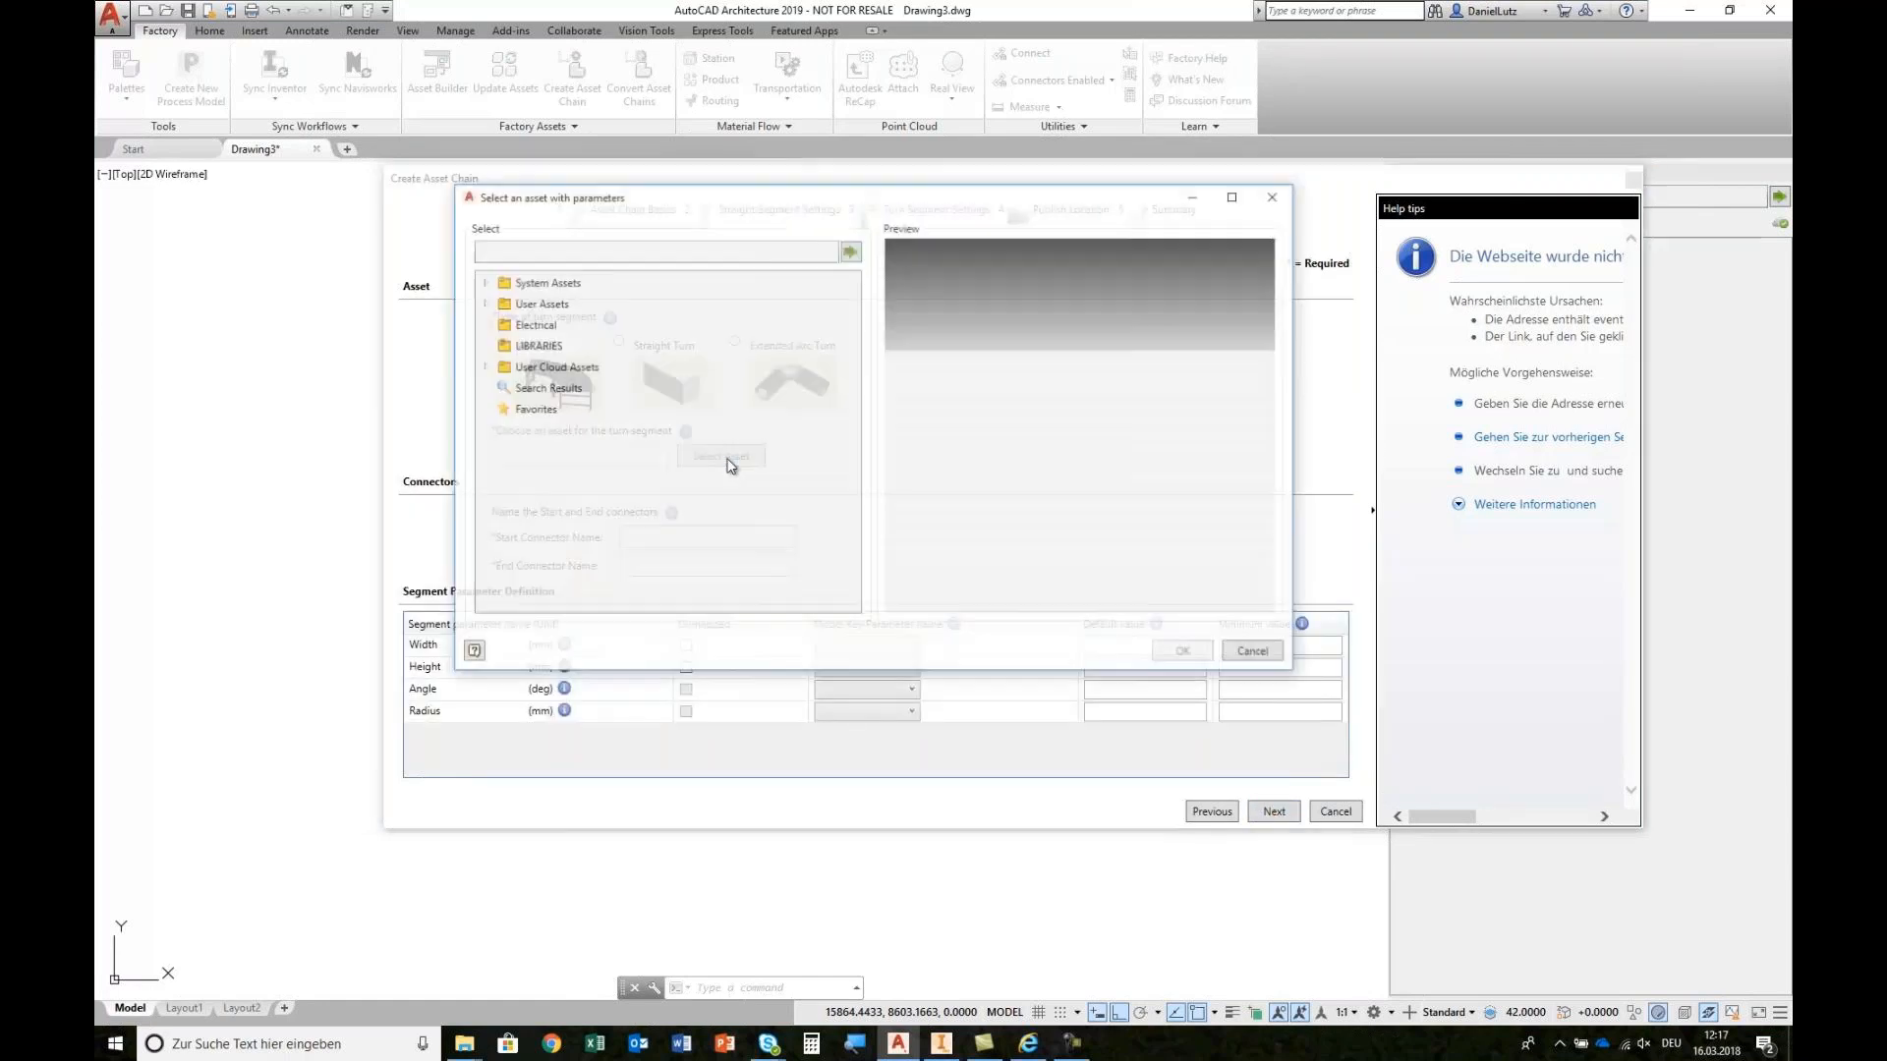
left_click(482, 304)
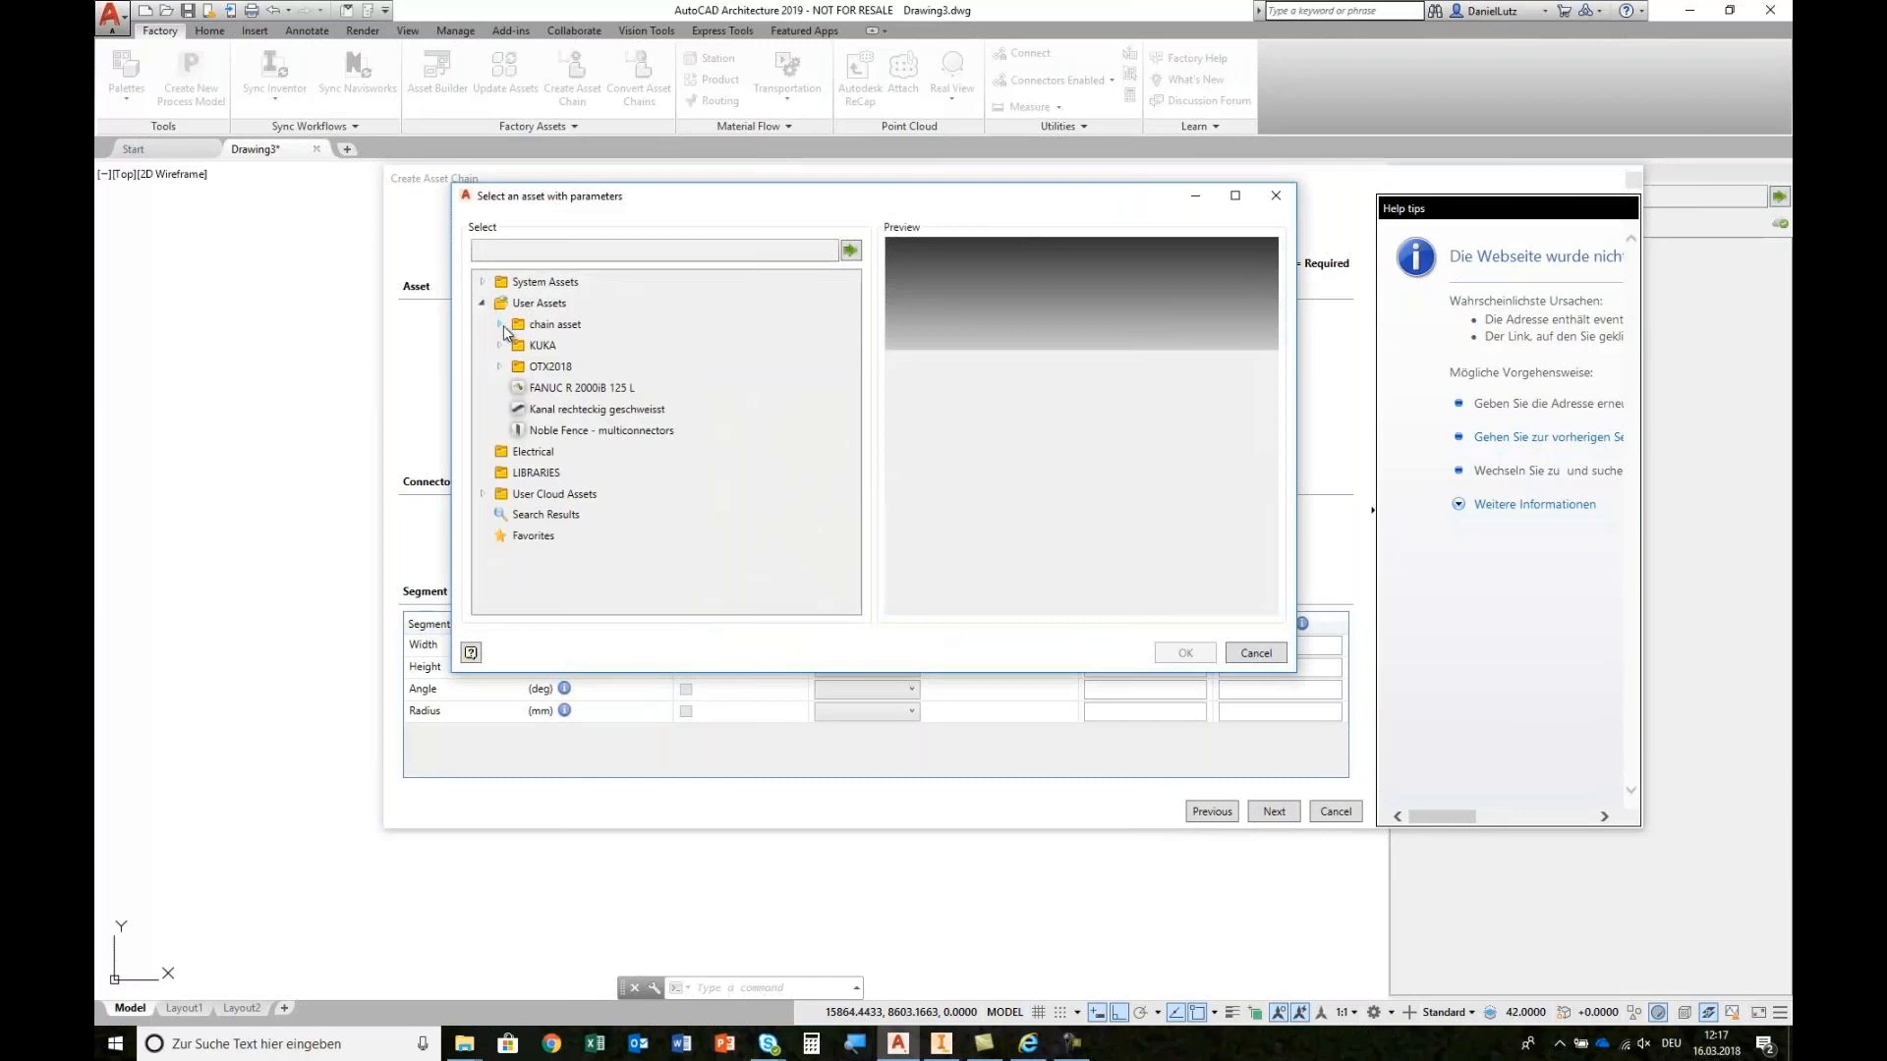
left_click(499, 324)
left_click(731, 389)
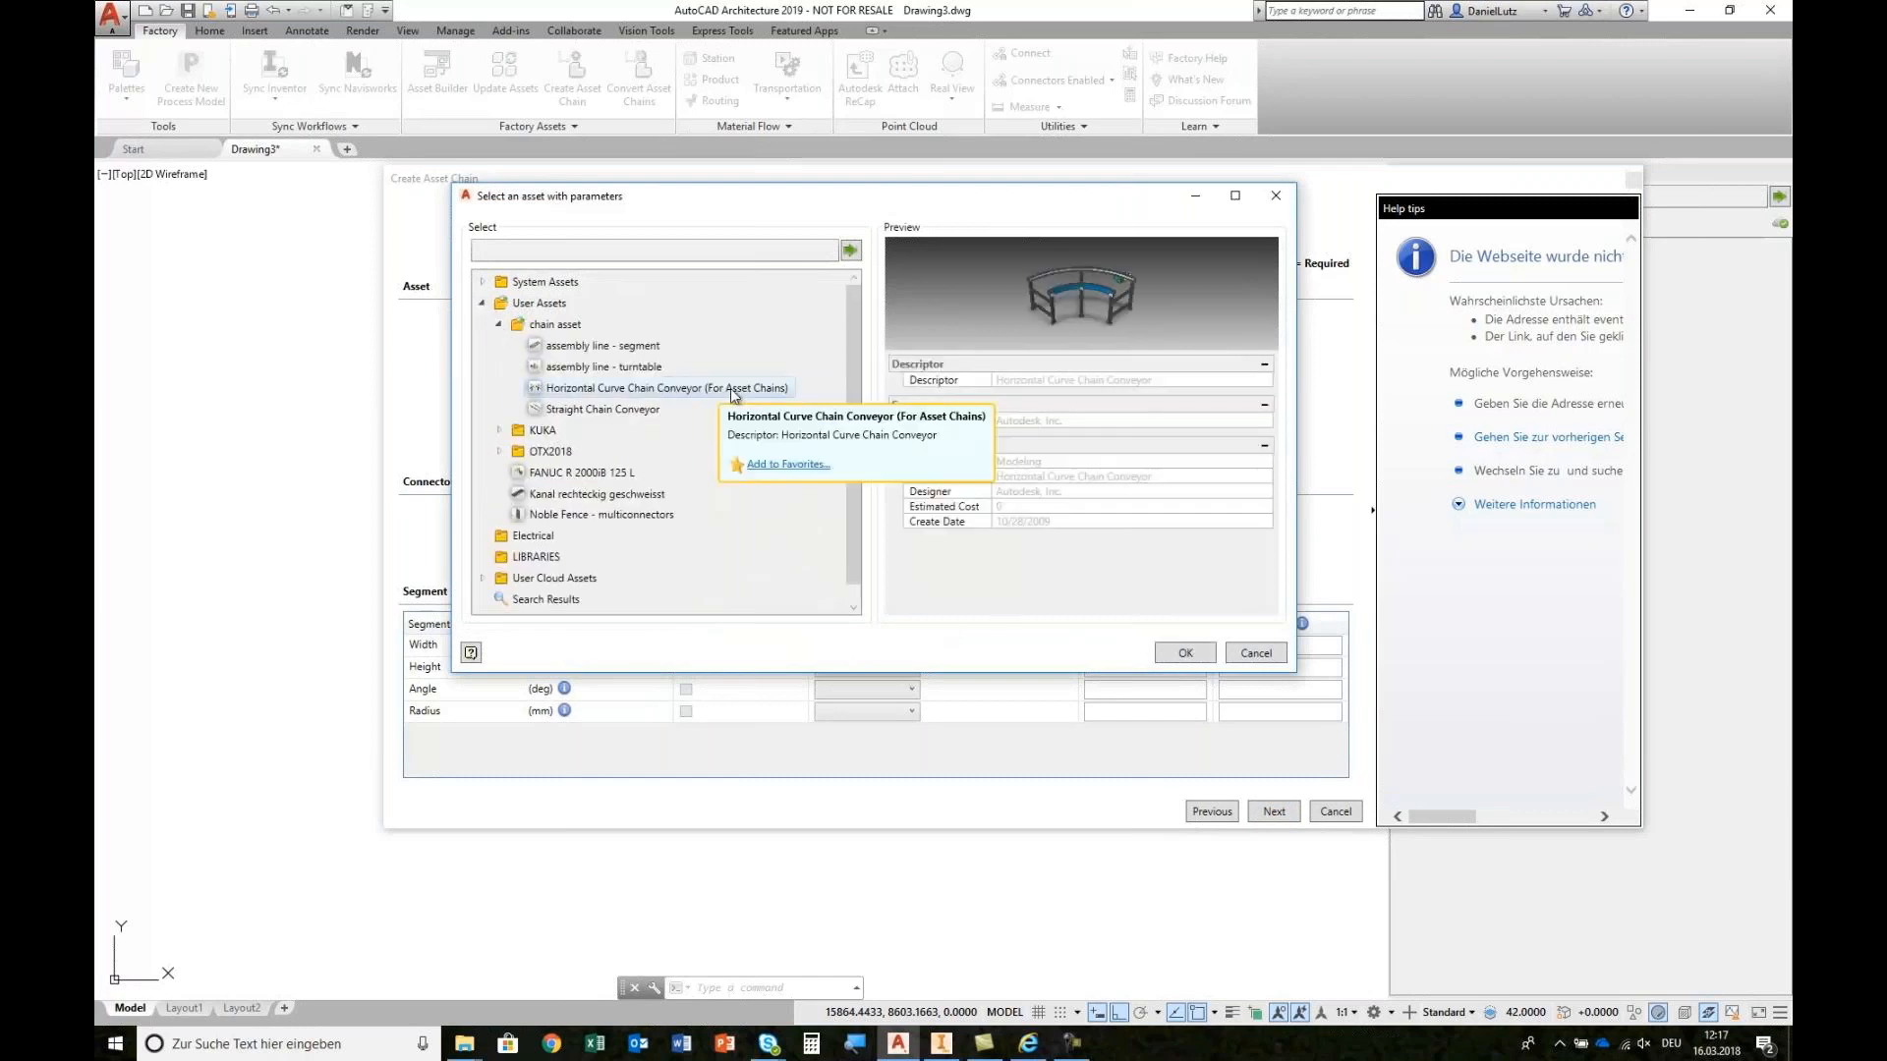
left_click(1185, 652)
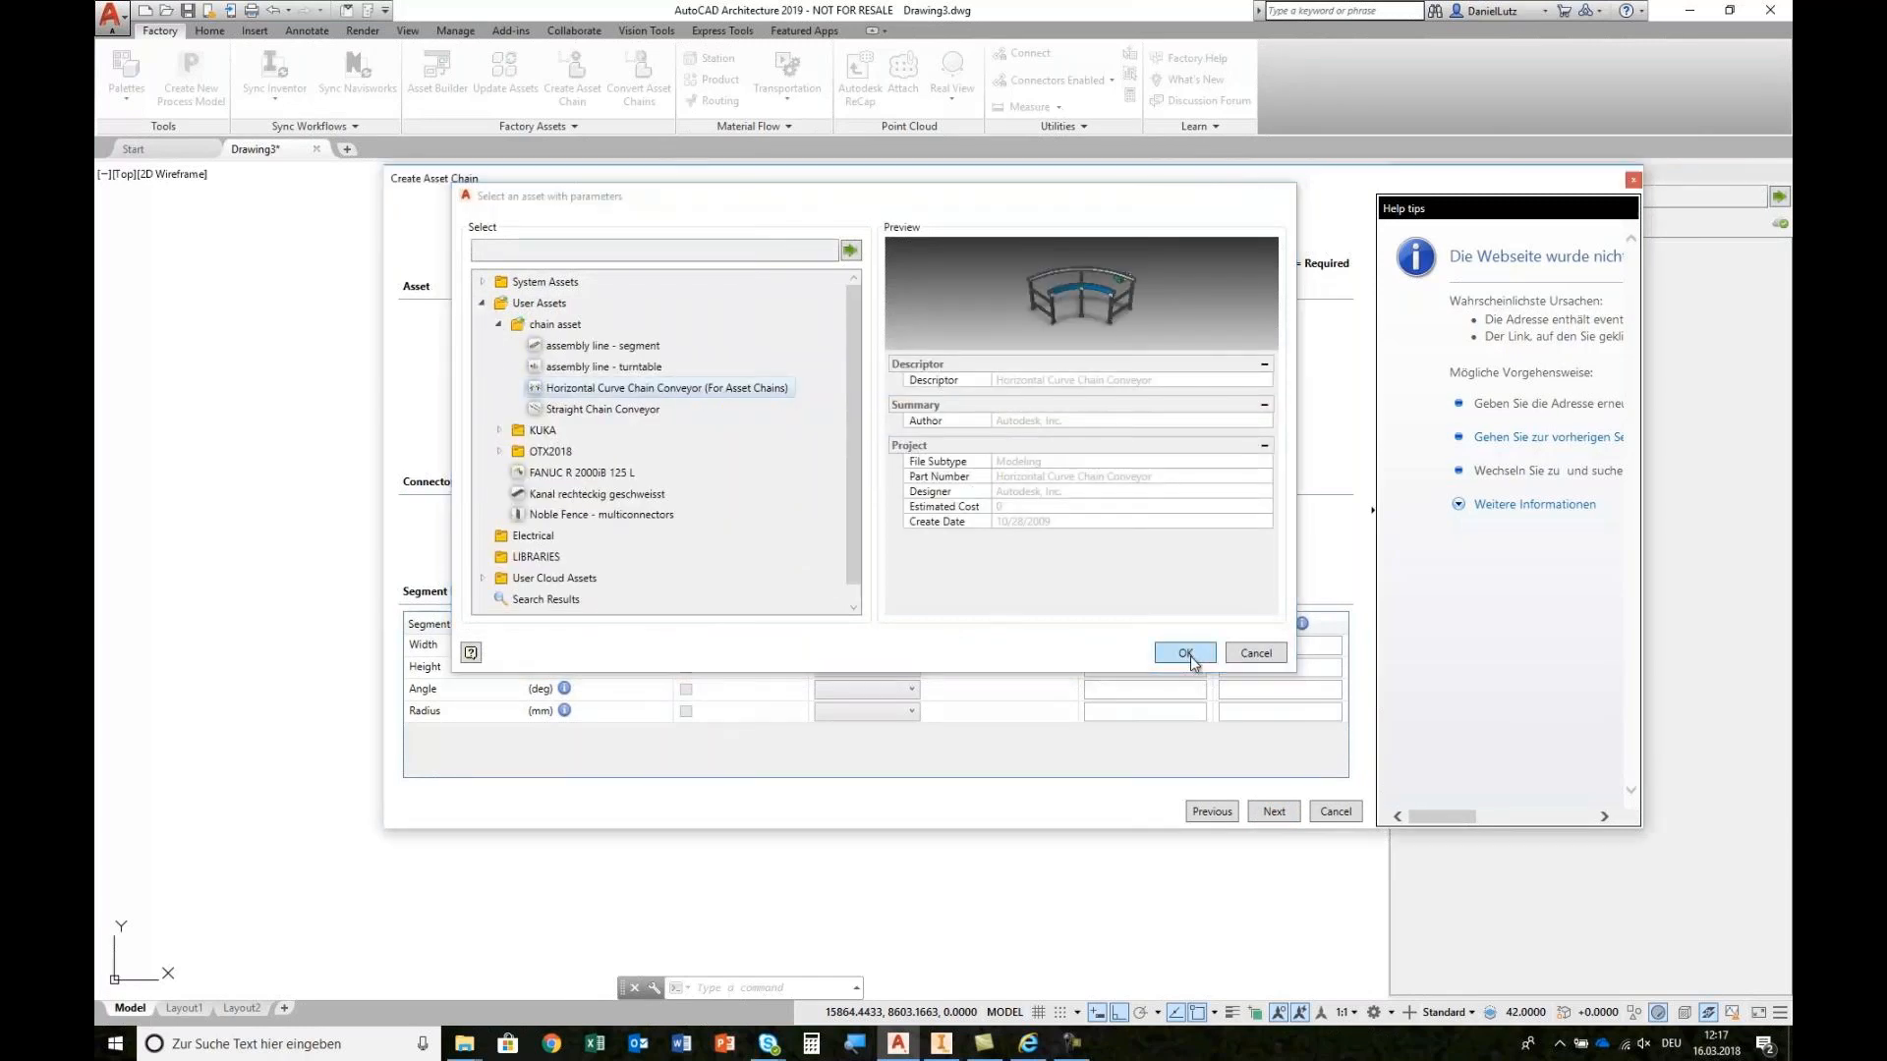
Step: Name the turn segment's start connector CURVE_START and its end connector CURVE_END
left_click(660, 538)
type("CURVE_START")
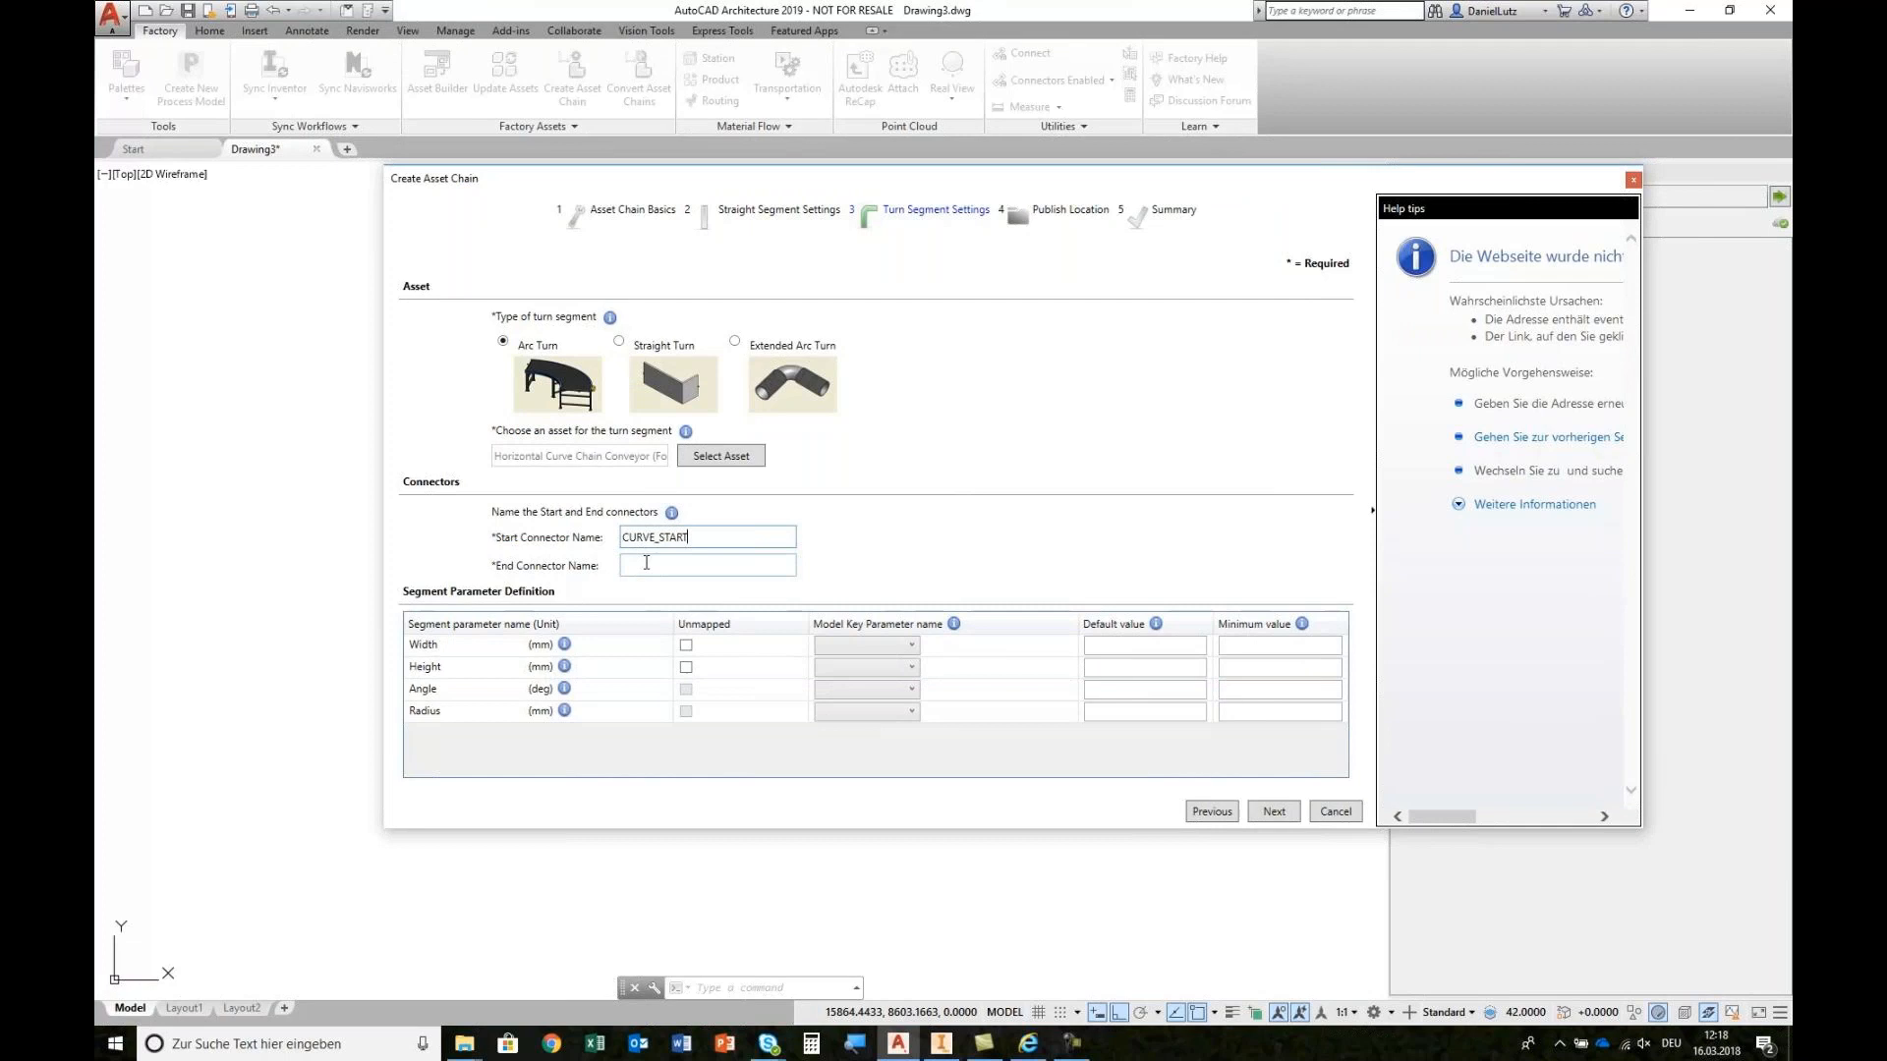
left_click(647, 564)
type("CURVE_END")
Step: Map the turn segment's width to the Width key parameter with a default of 700 mm and a minimum of 300 mm
left_click(868, 648)
left_click(851, 661)
left_click(1108, 644)
type("700")
left_click(1238, 647)
type("300")
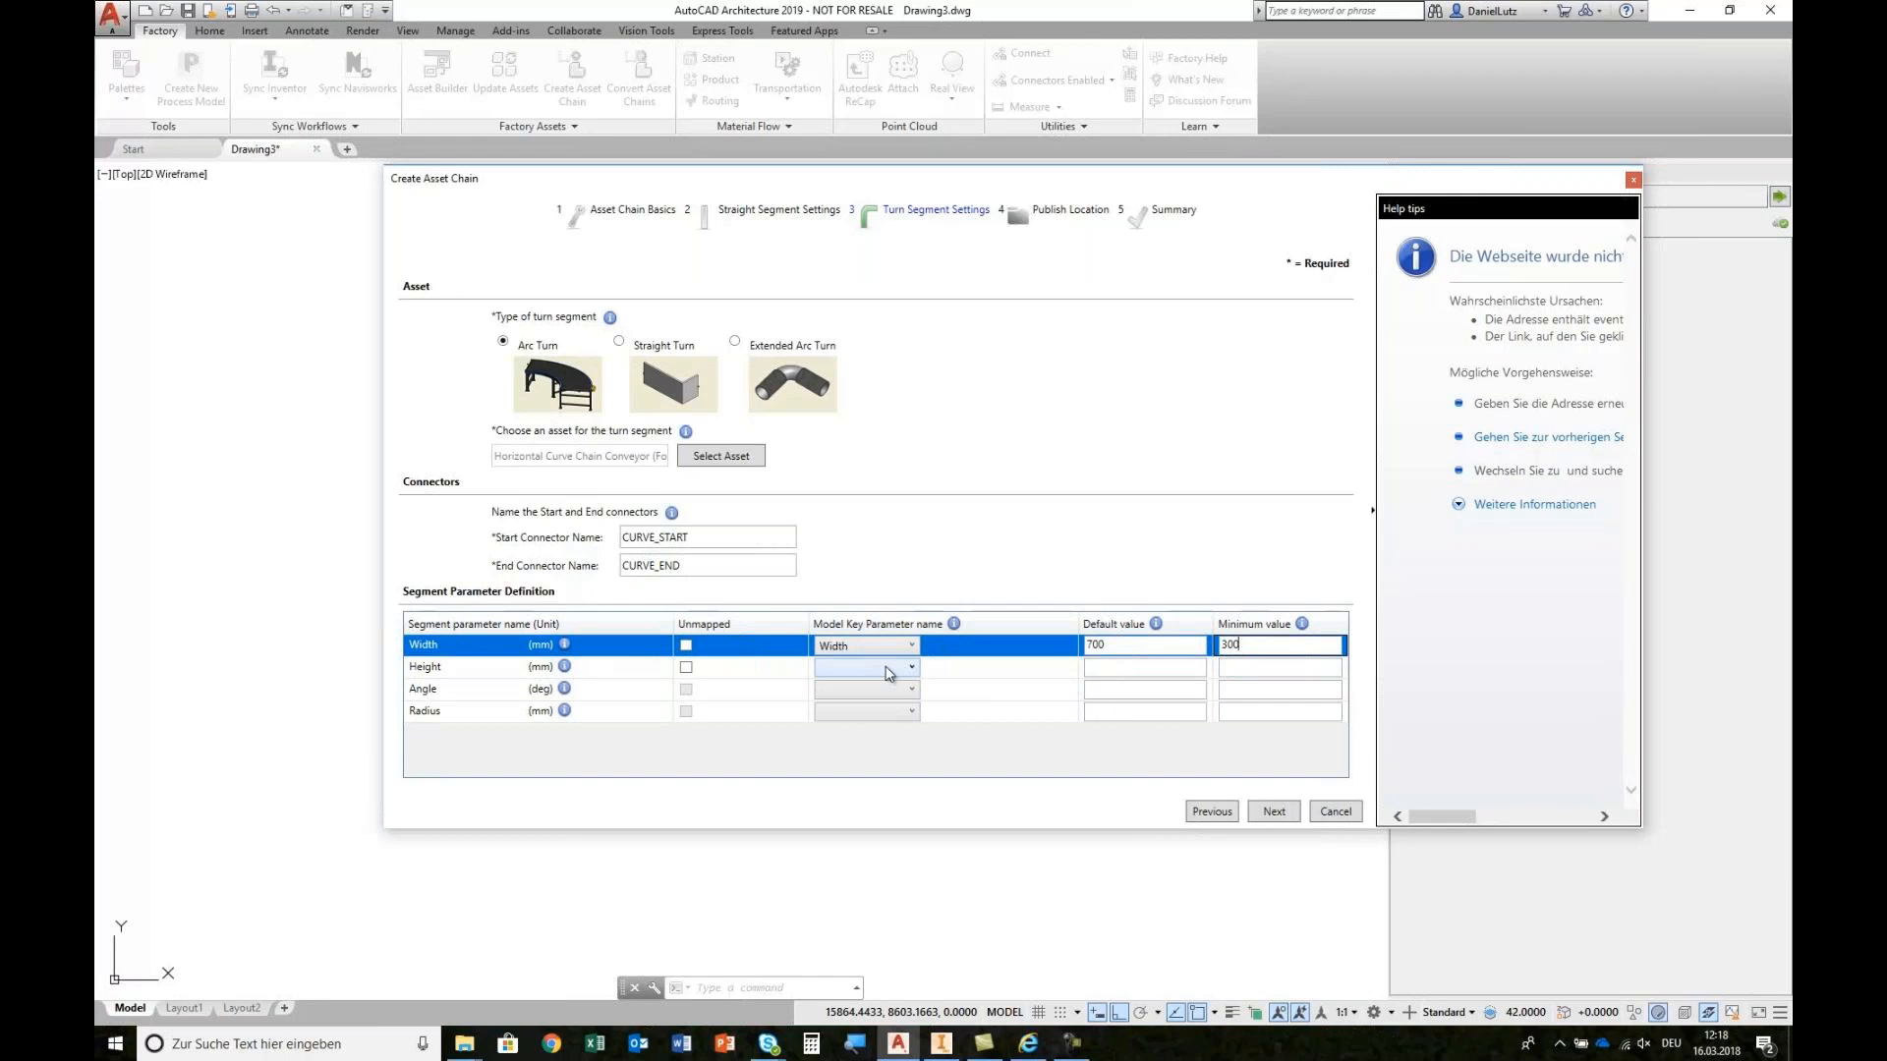
Step: Map the turn segment's height to the Height key parameter with a default of 800 mm and a minimum of 500 mm
left_click(887, 670)
left_click(887, 670)
left_click(840, 767)
left_click(1114, 667)
type("800")
left_click(1248, 672)
type("500")
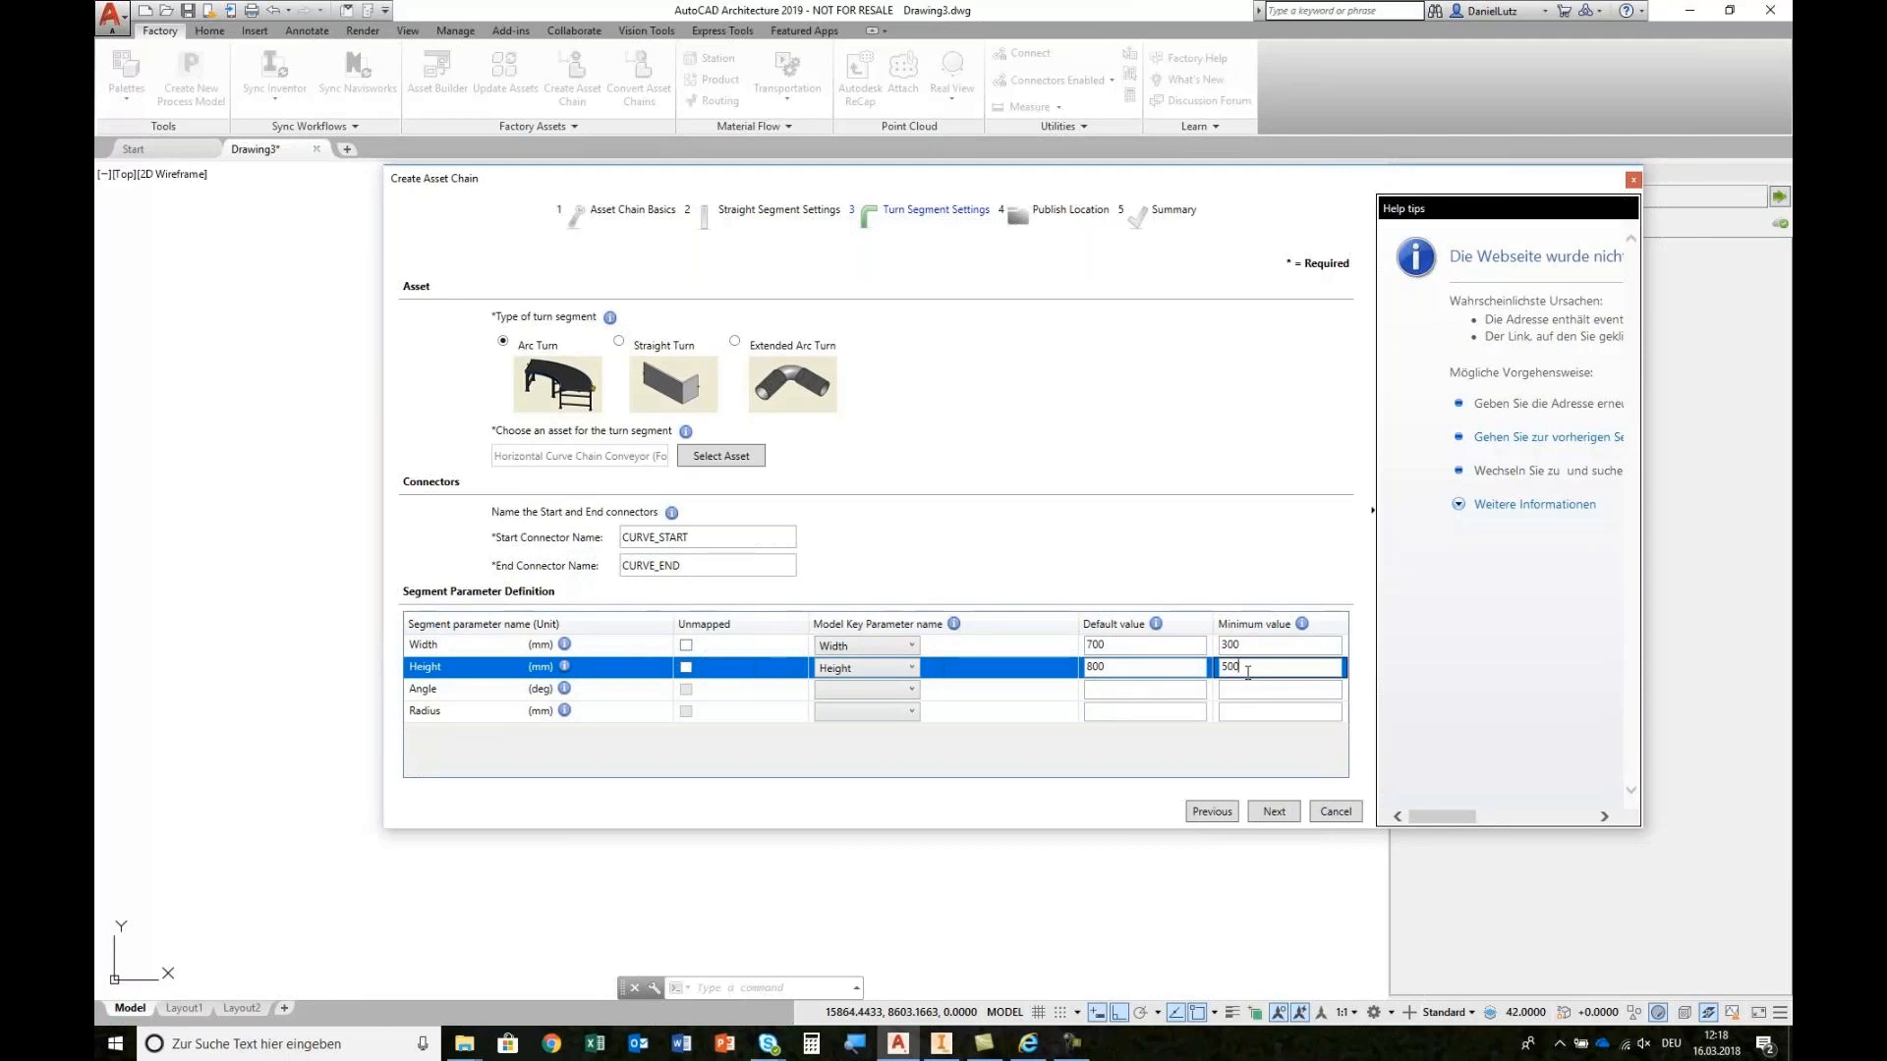
Step: Map the turn segment's angle to the Angle key parameter with a default of 90 degrees and a minimum of 30 degrees
left_click(882, 692)
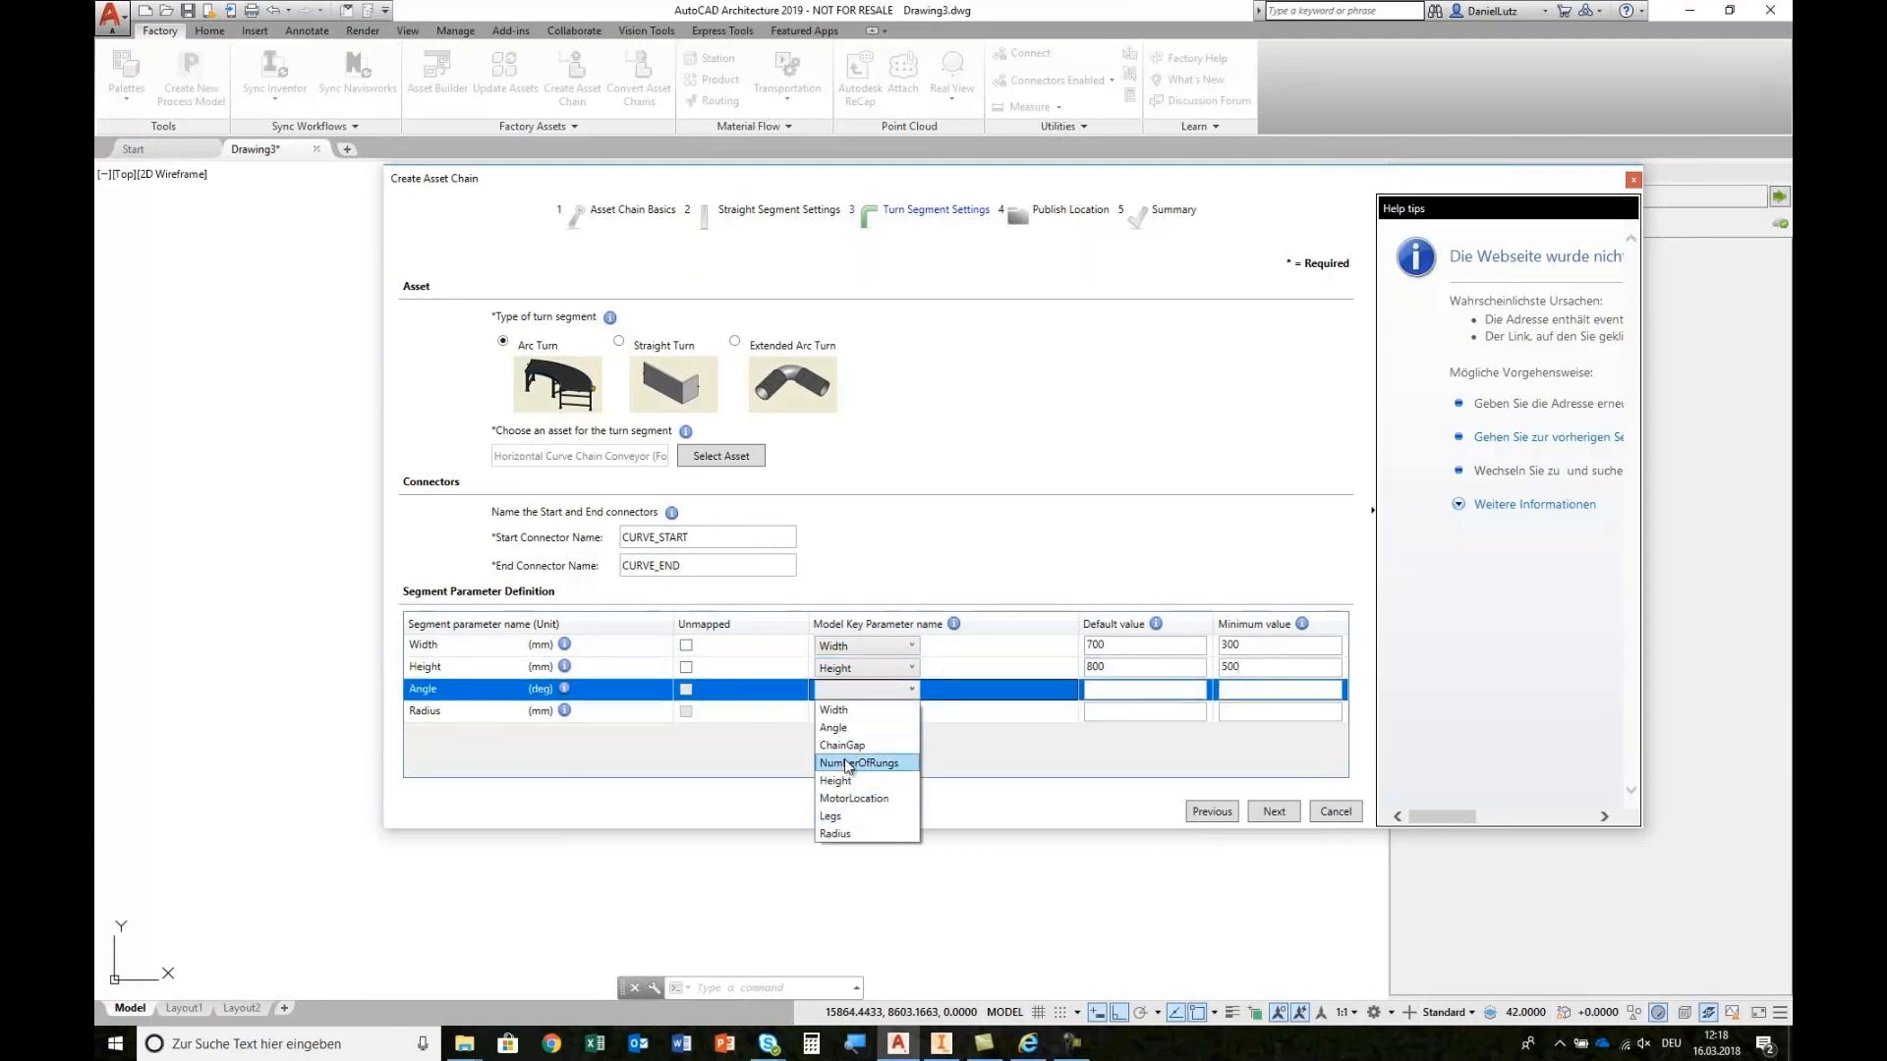
left_click(835, 727)
left_click(1145, 691)
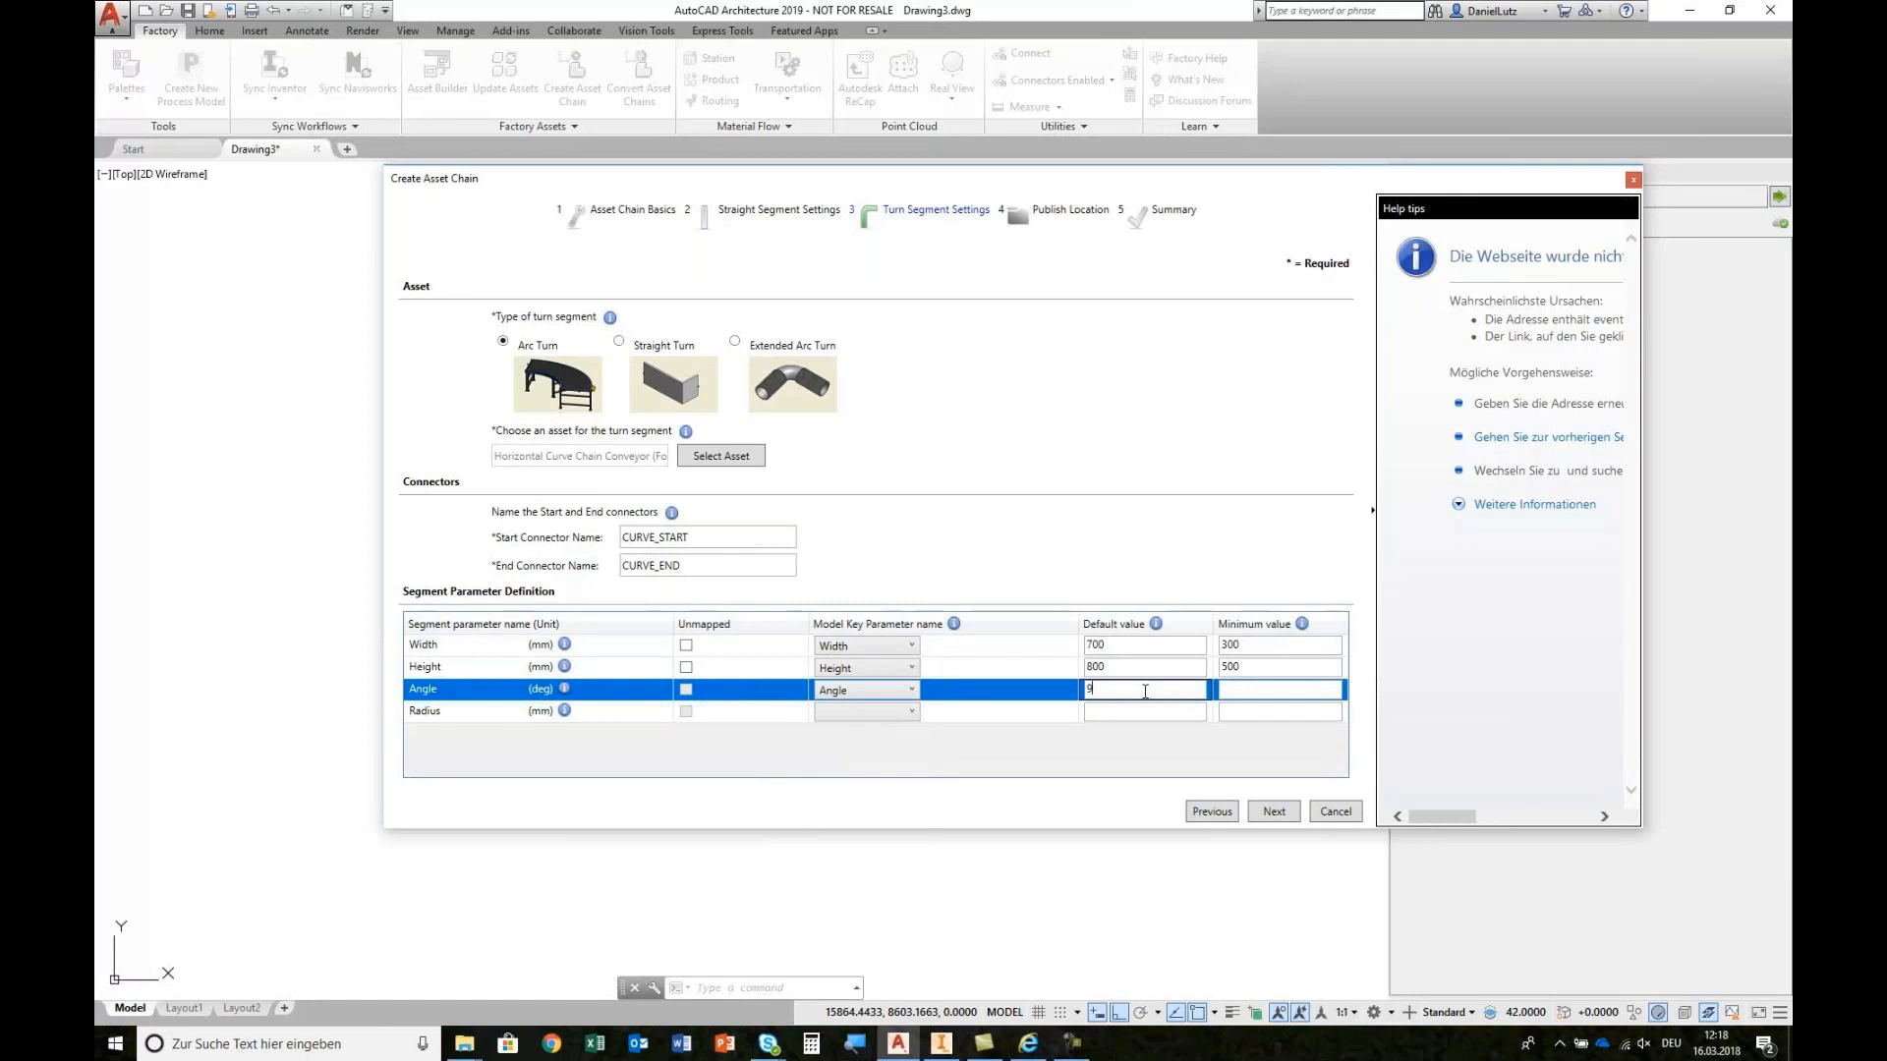
left_click(1264, 690)
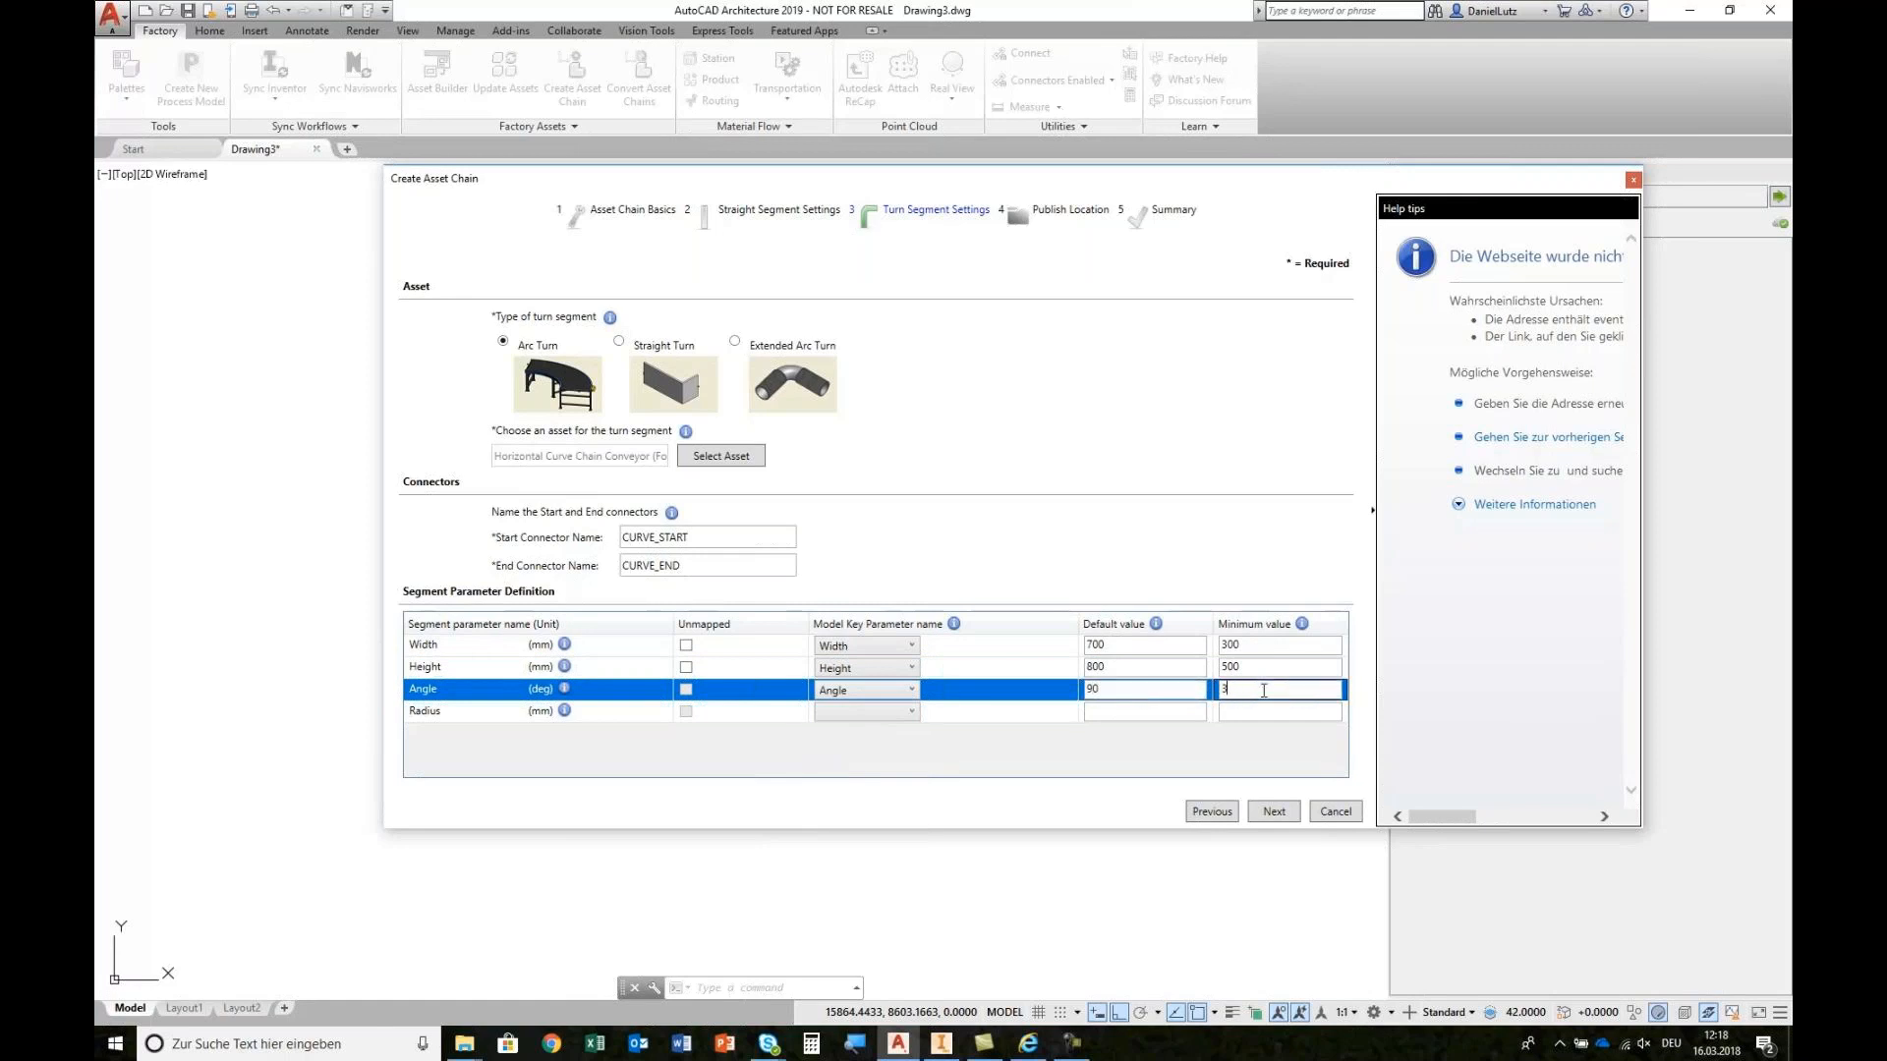
Step: Map the turn segment's radius to the Radius key parameter with a default of 1200 mm and a minimum of 800 mm
left_click(895, 711)
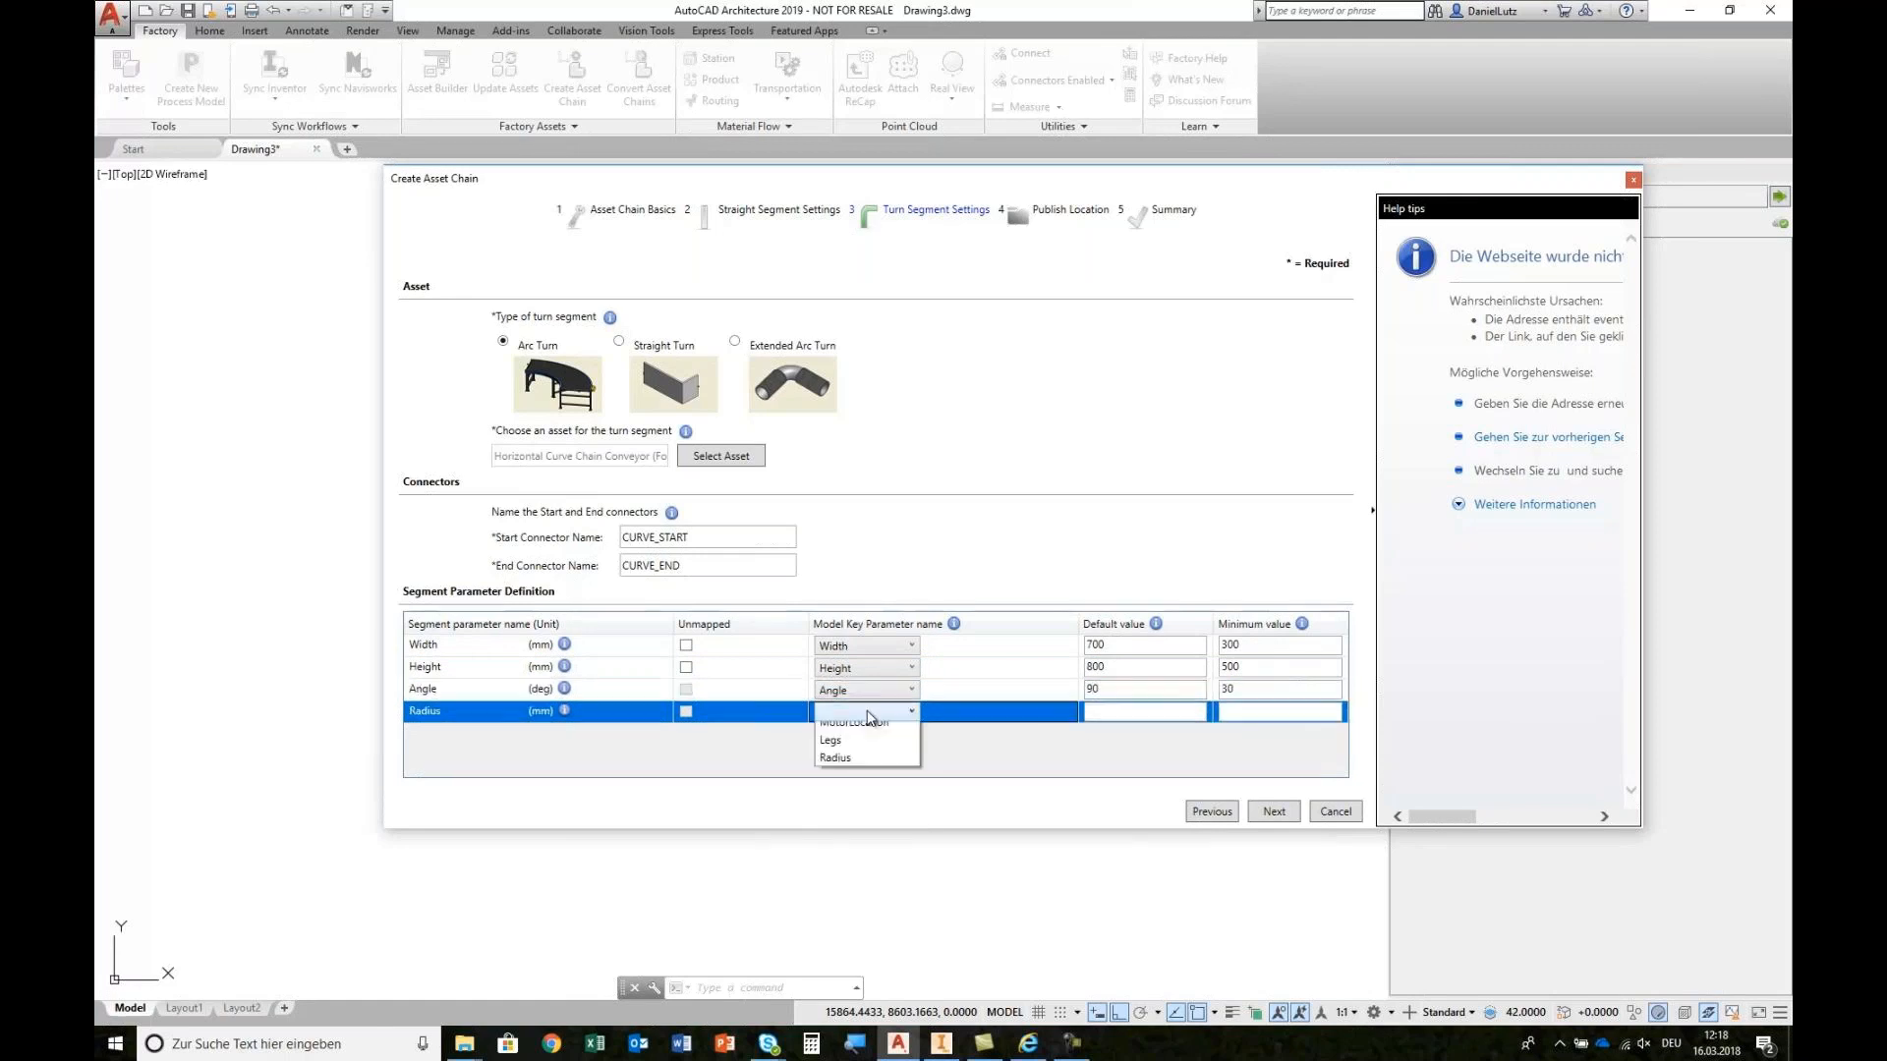
left_click(837, 856)
left_click(1101, 714)
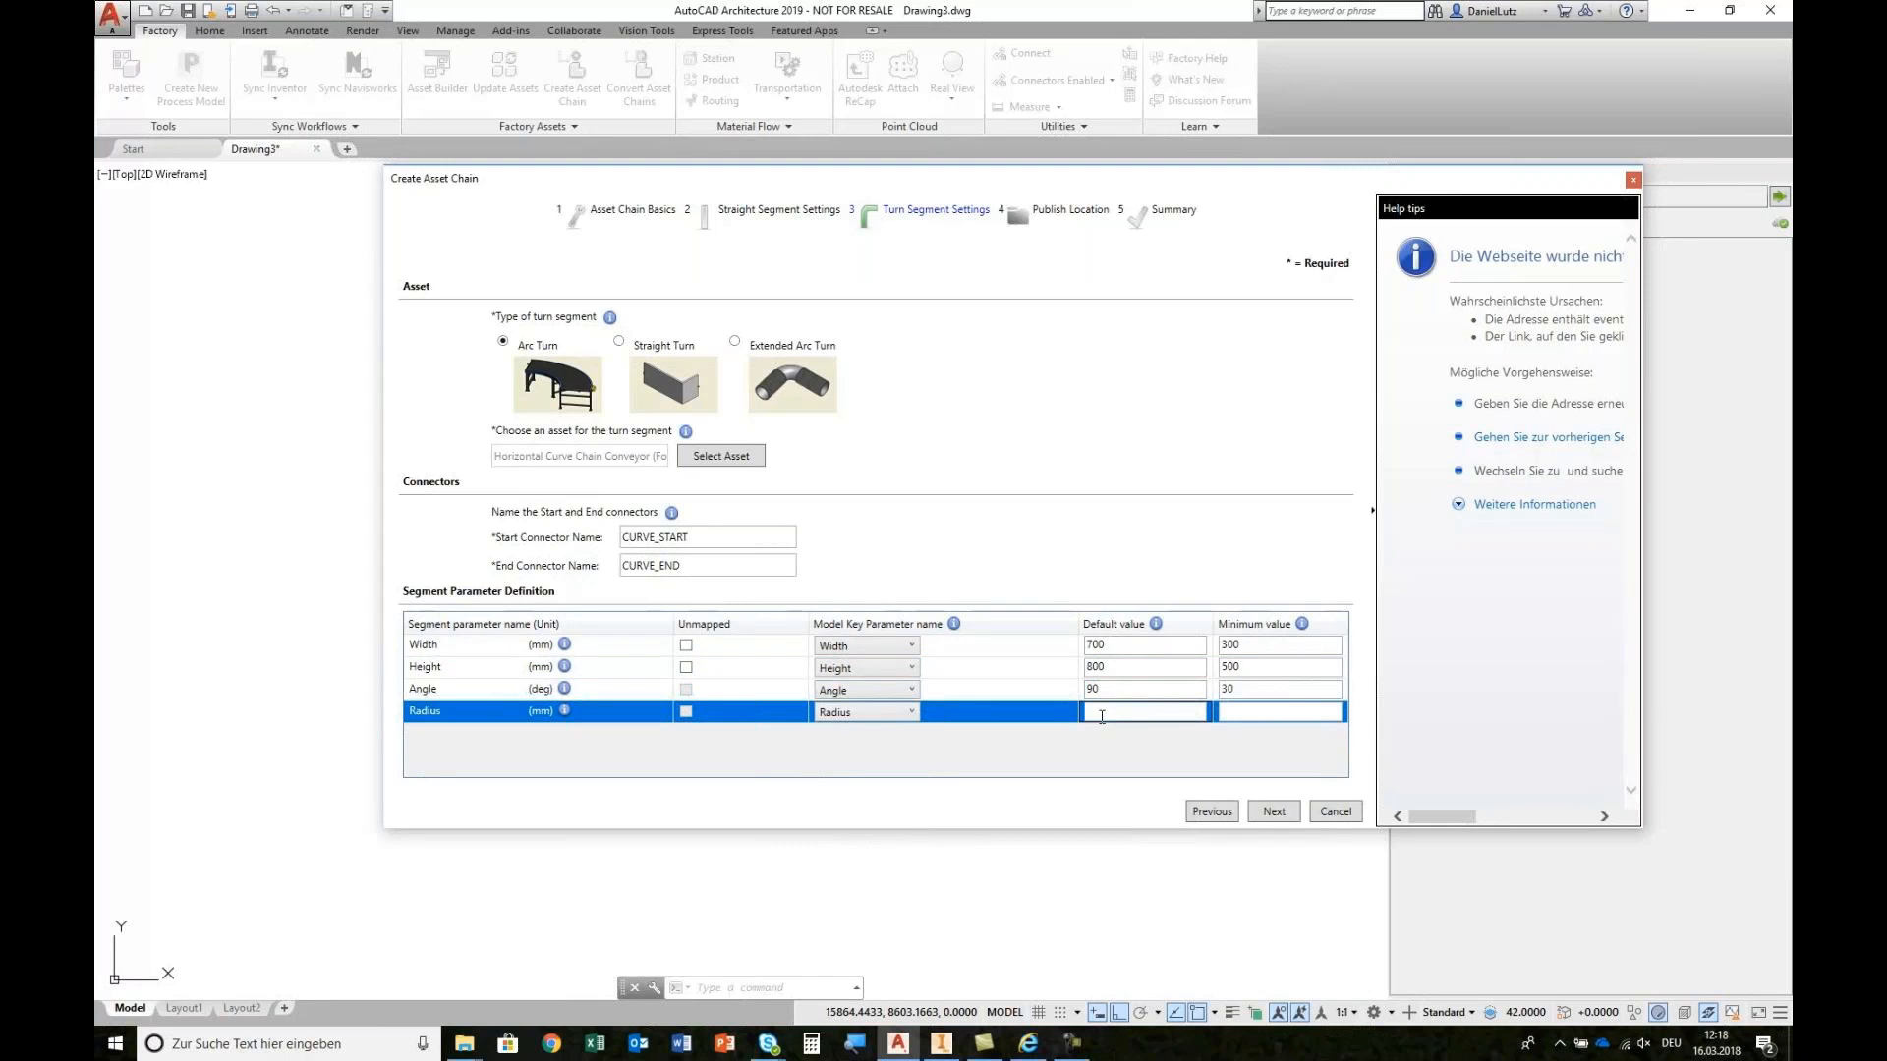
left_click(1239, 717)
type("800")
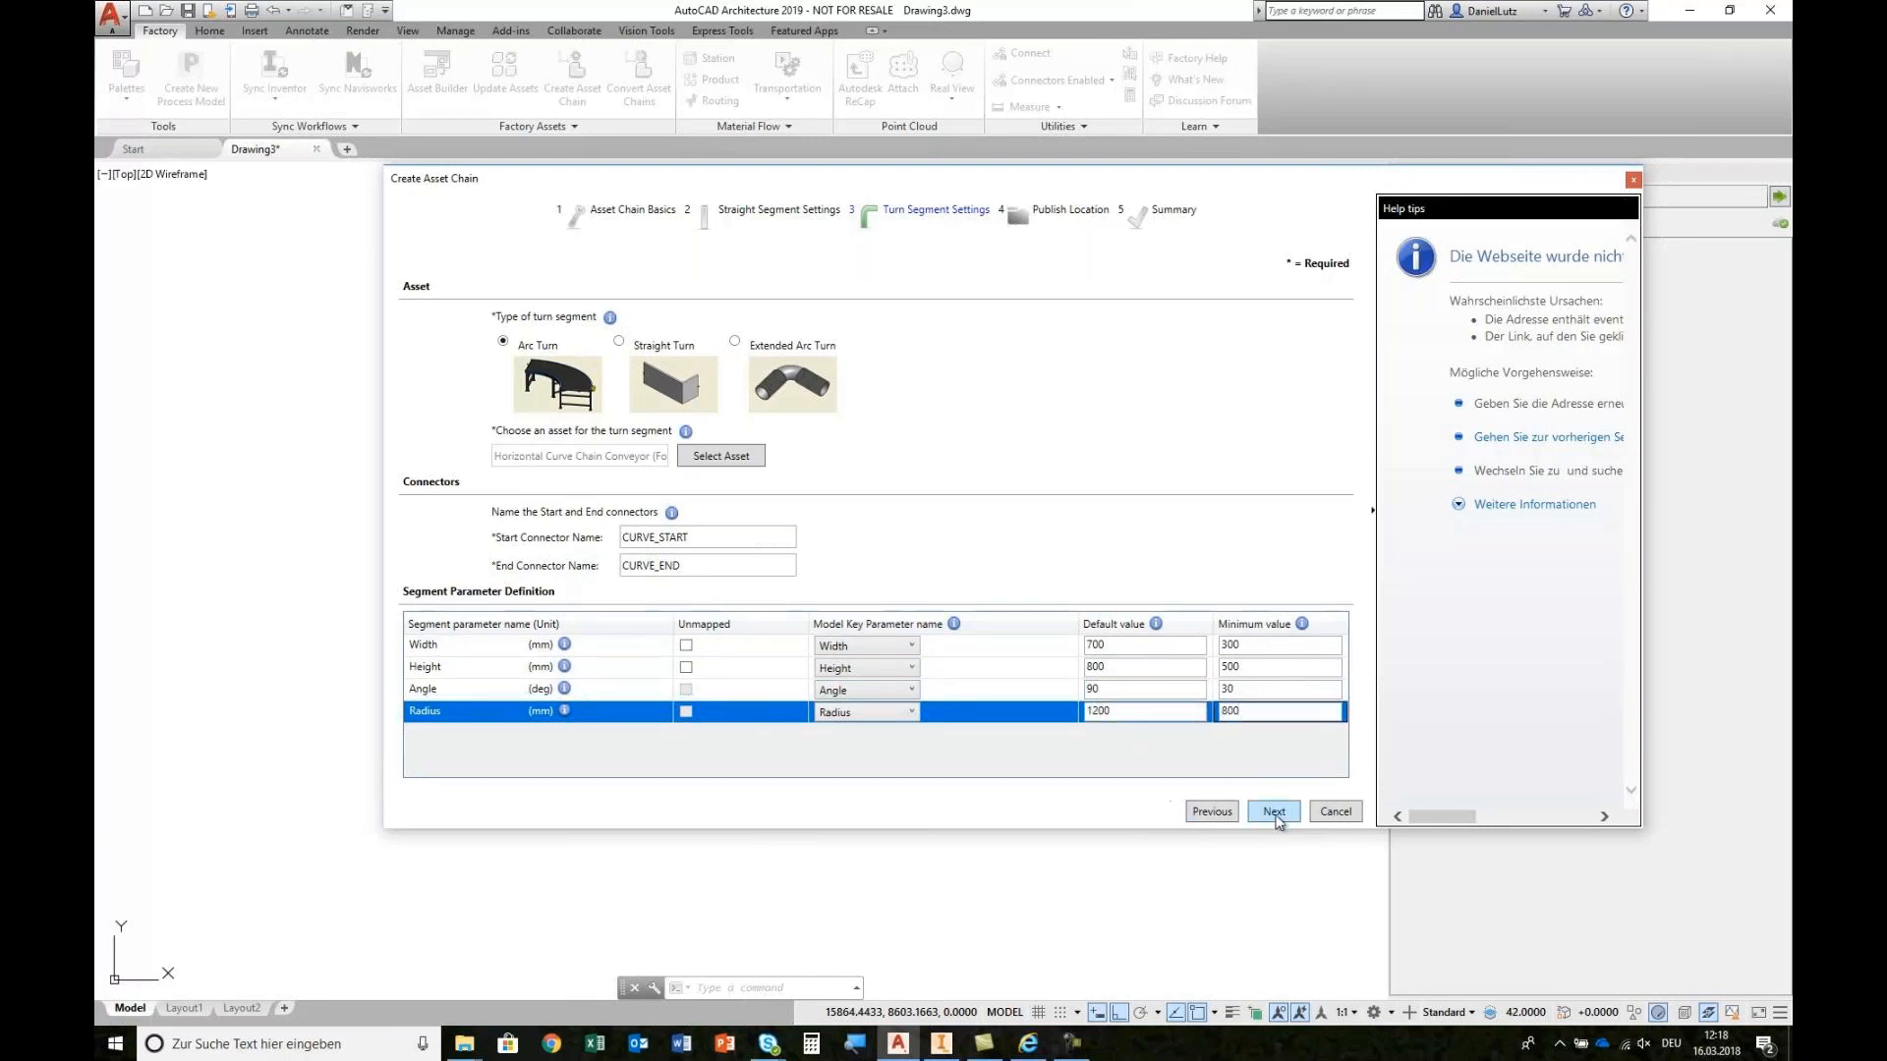
Step: Publish the asset chain locally to the chain asset folder under User Assets and finish its creation
left_click(1273, 812)
left_click(583, 358)
left_click(648, 380)
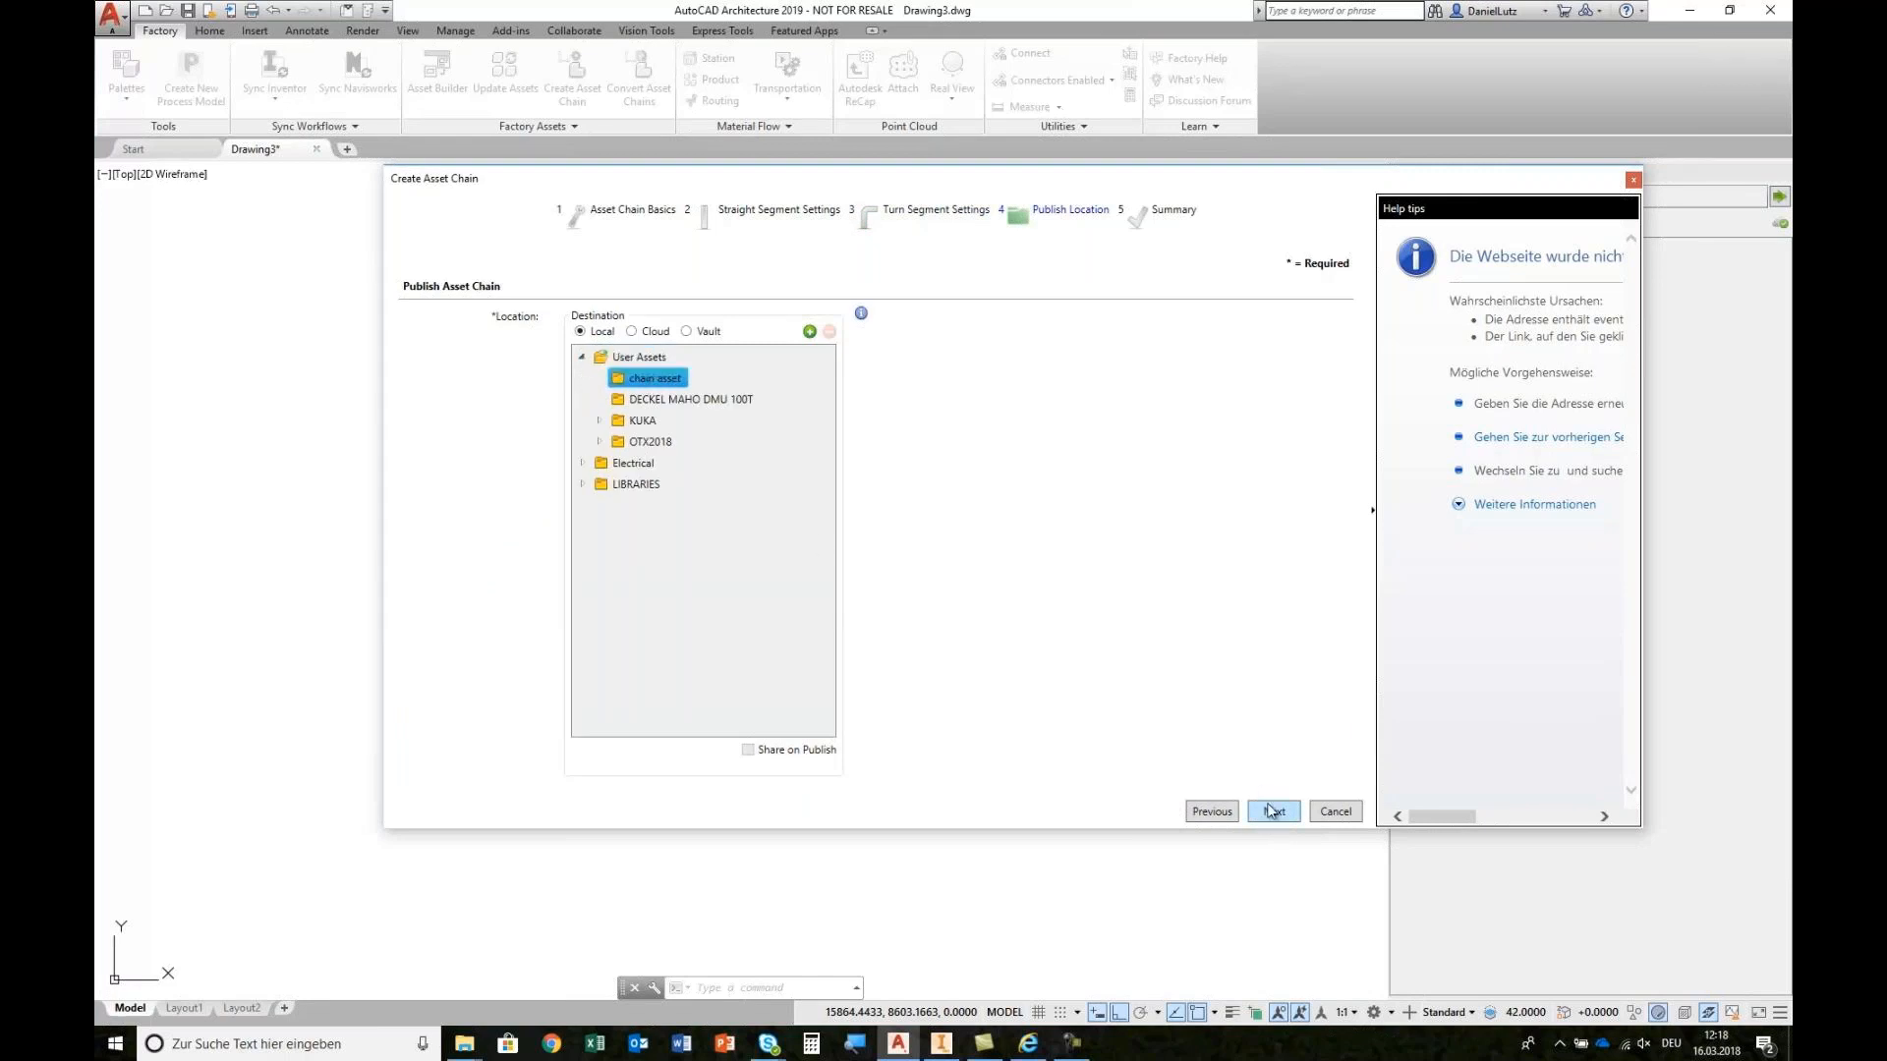
left_click(1276, 812)
left_click(1275, 813)
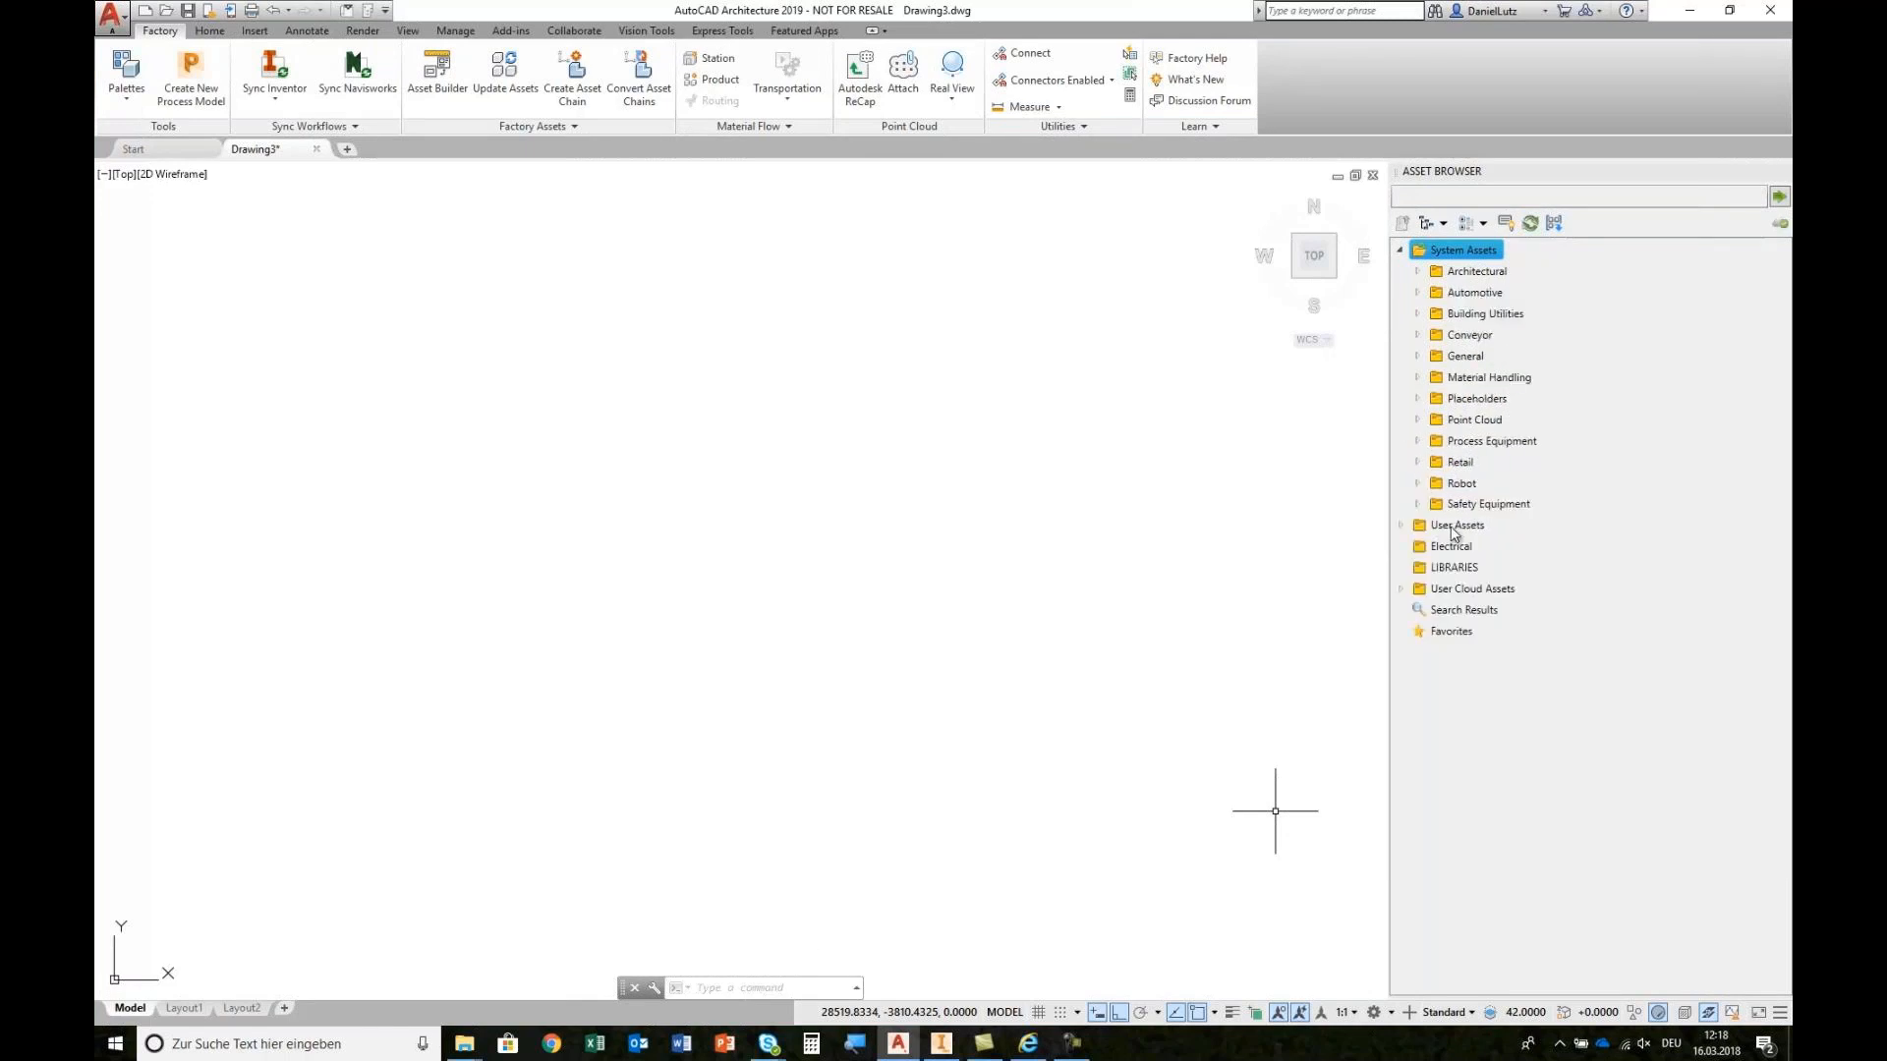
Step: Place LOCAL CHAIN ASSET in the drawing along a stepped three-leg path: about 7,500 mm horizontally, vertically downward, and horizontally onward
left_click(1402, 528)
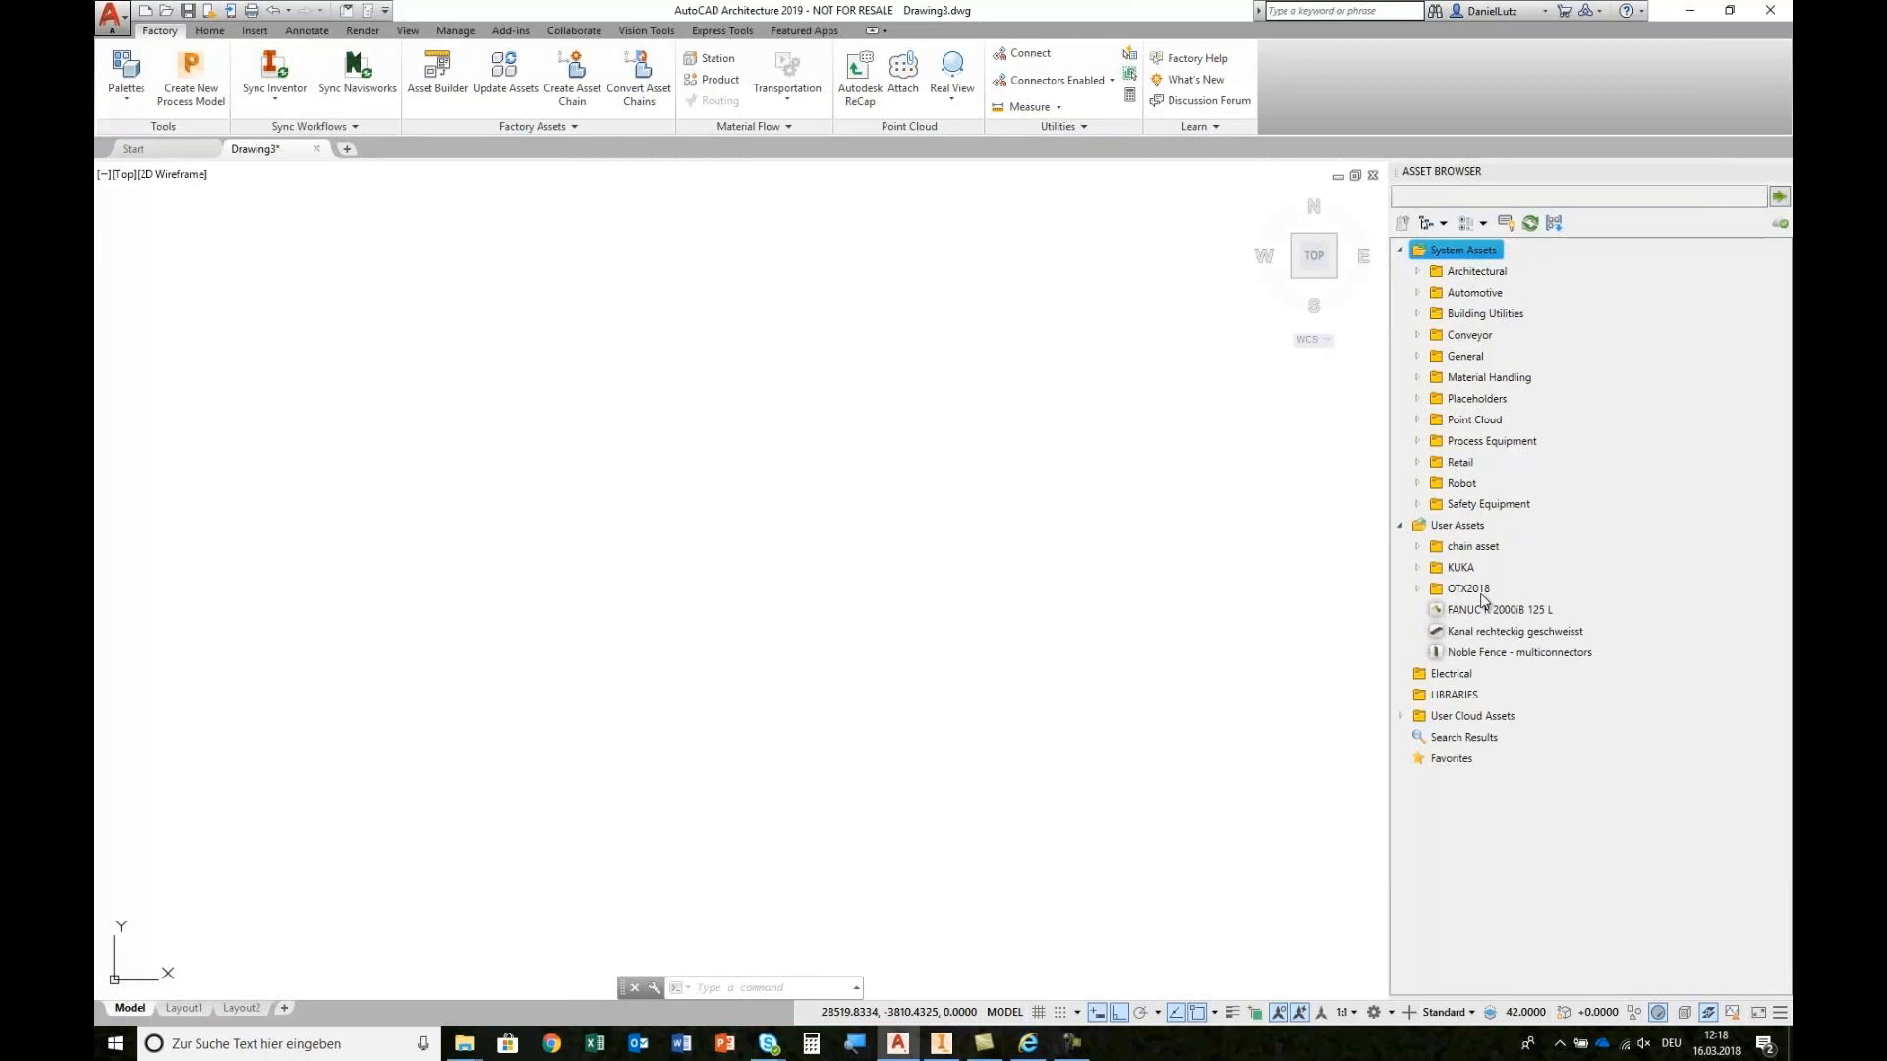
left_click(1418, 548)
left_click(1539, 654)
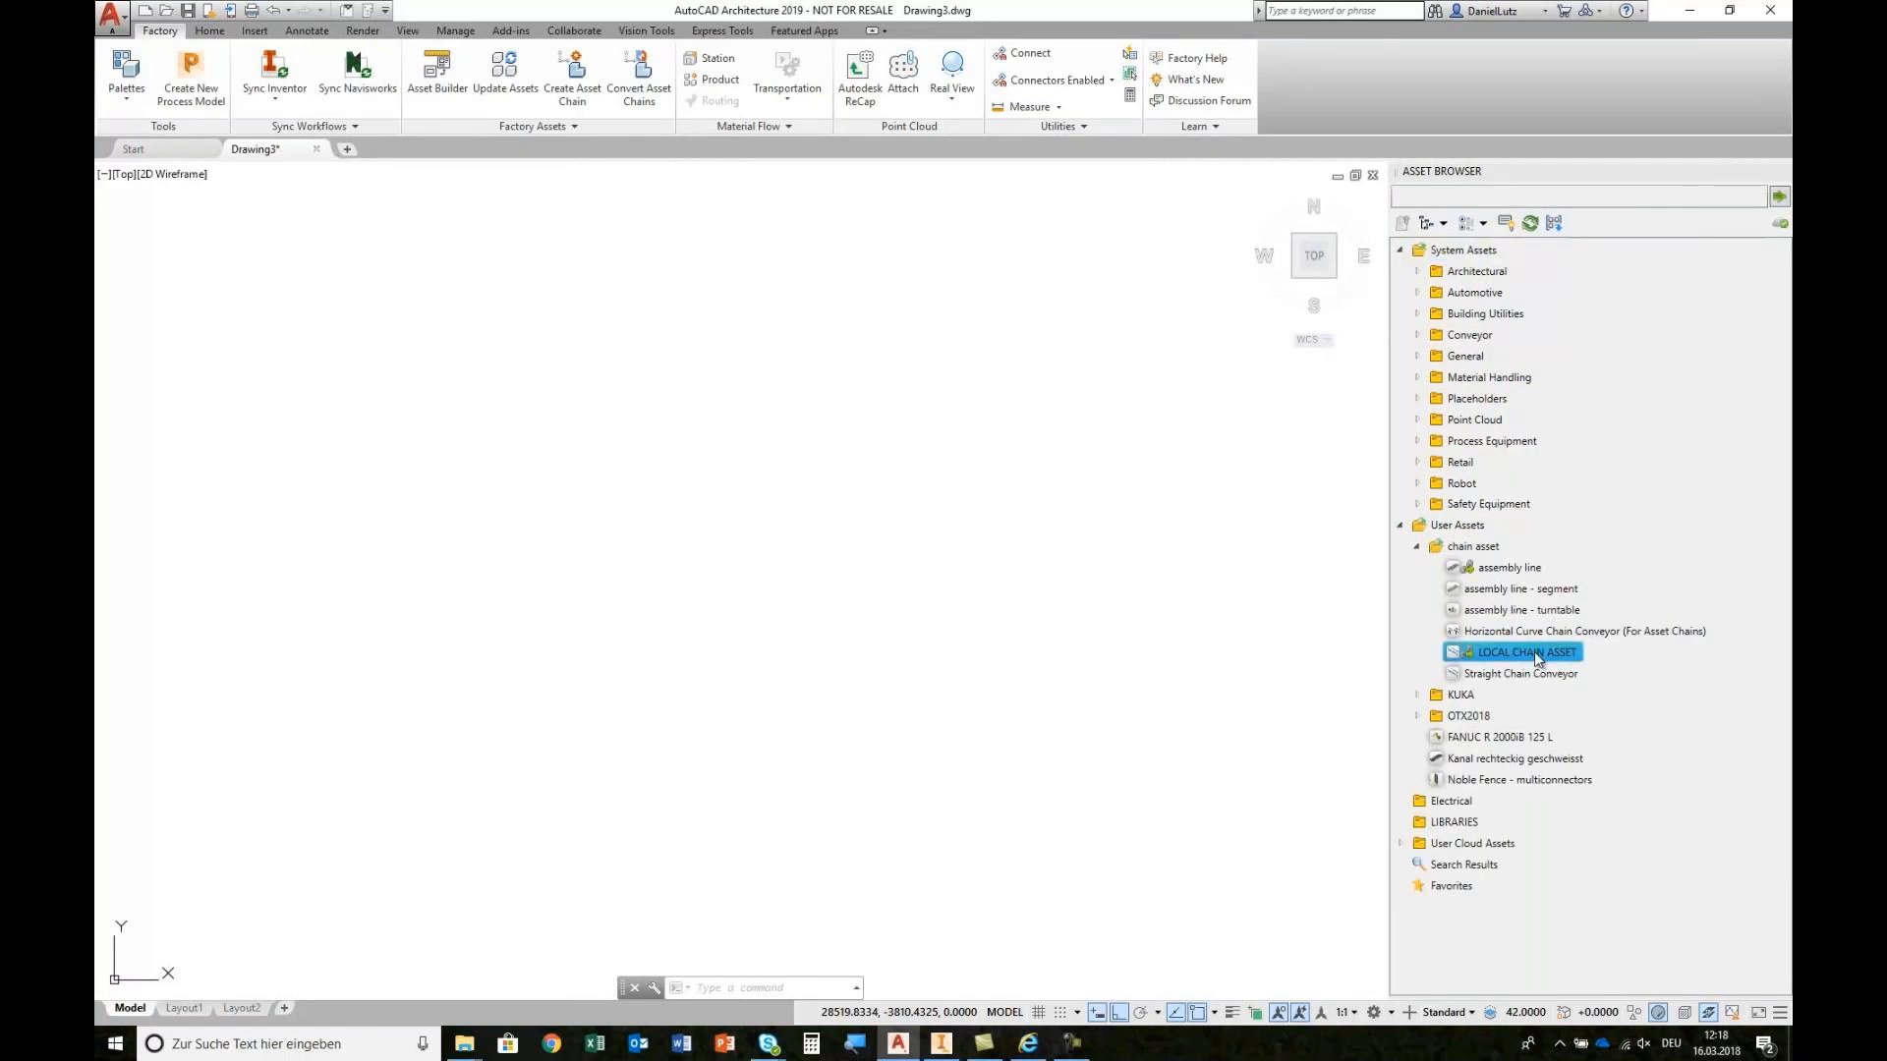
left_click_drag(1533, 652, 675, 513)
left_click(581, 492)
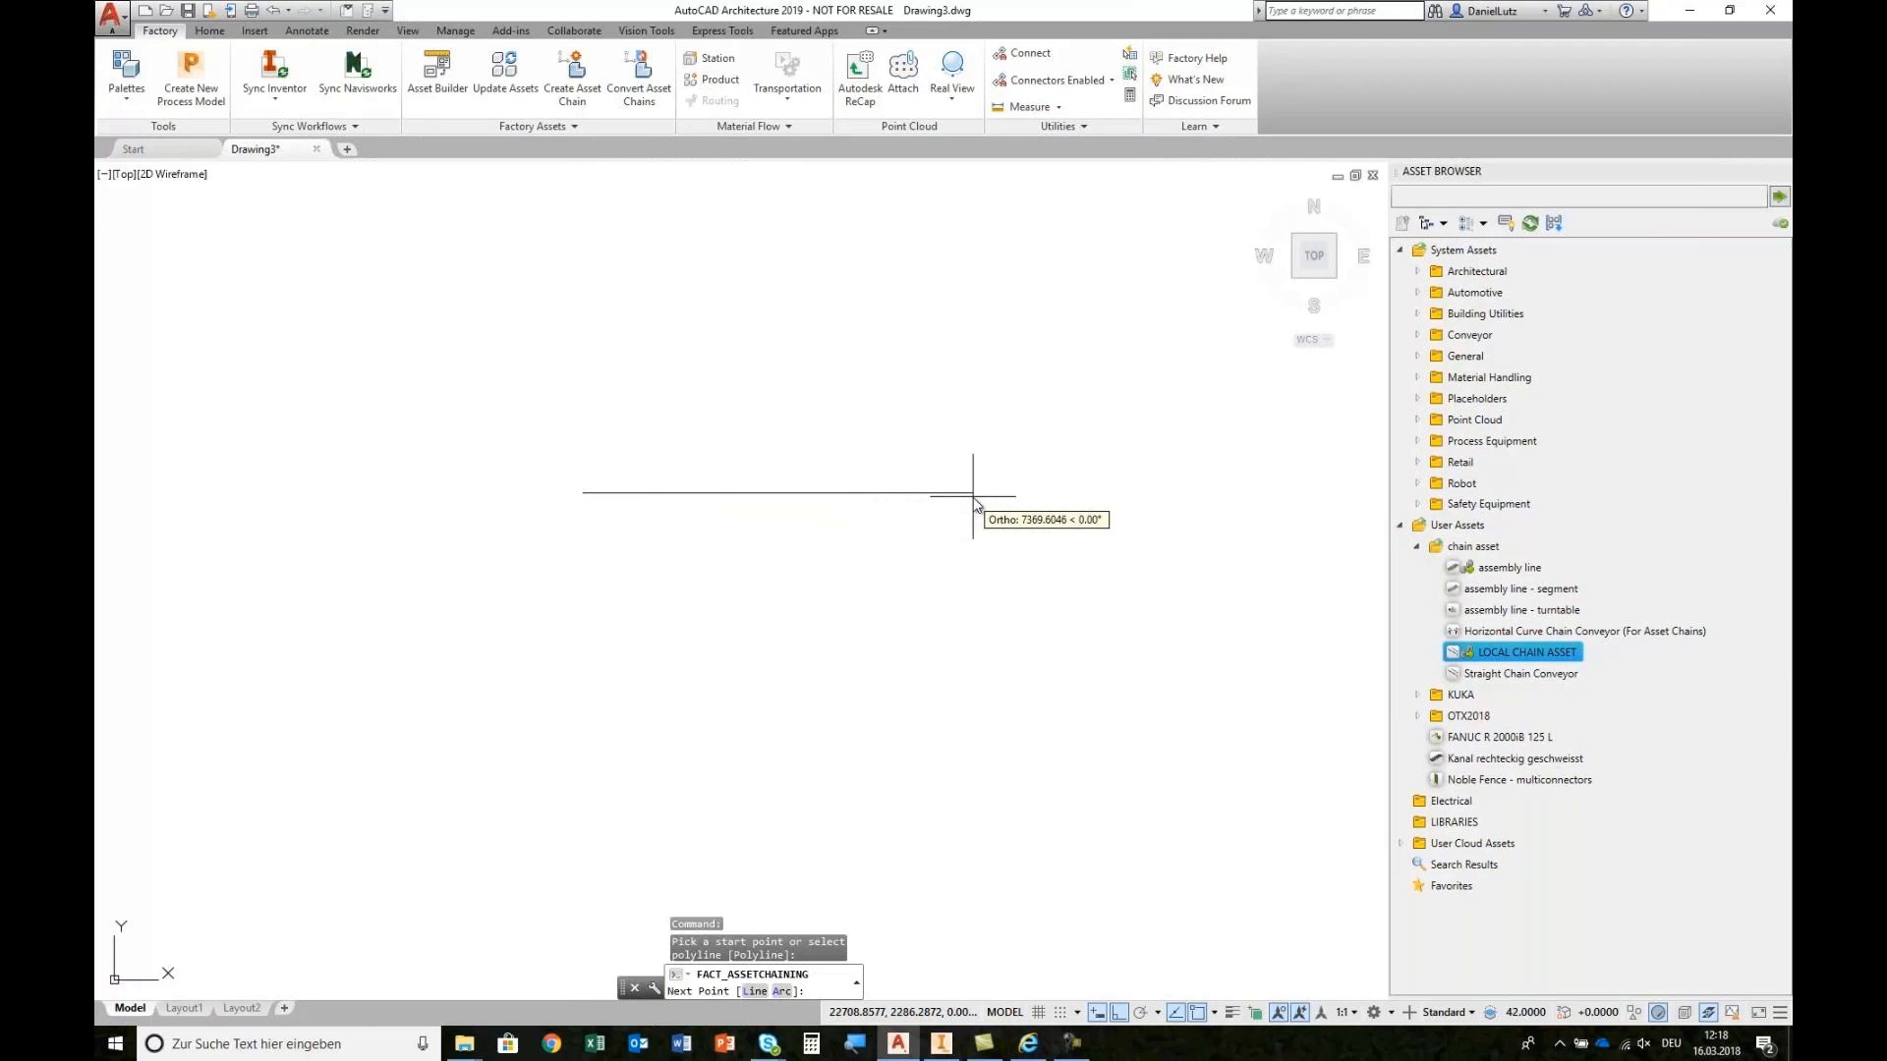
left_click(978, 493)
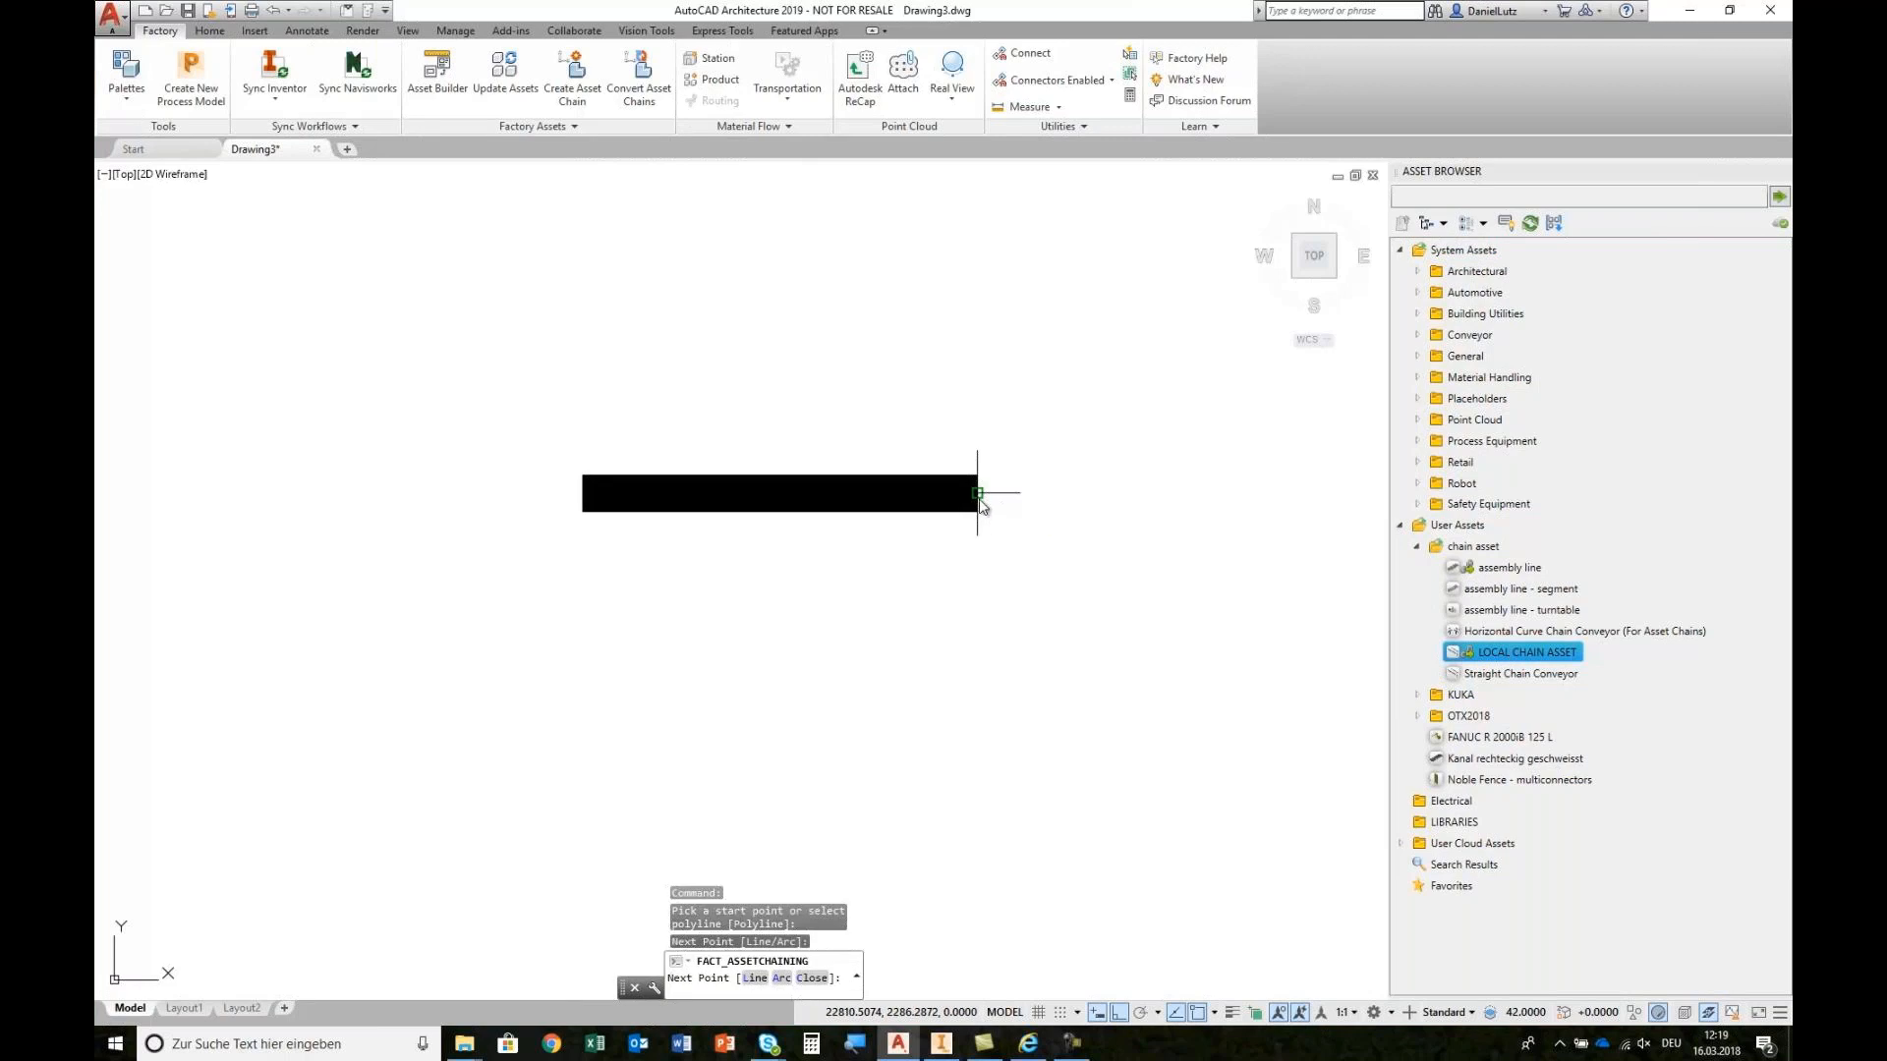
left_click(980, 711)
left_click(1251, 721)
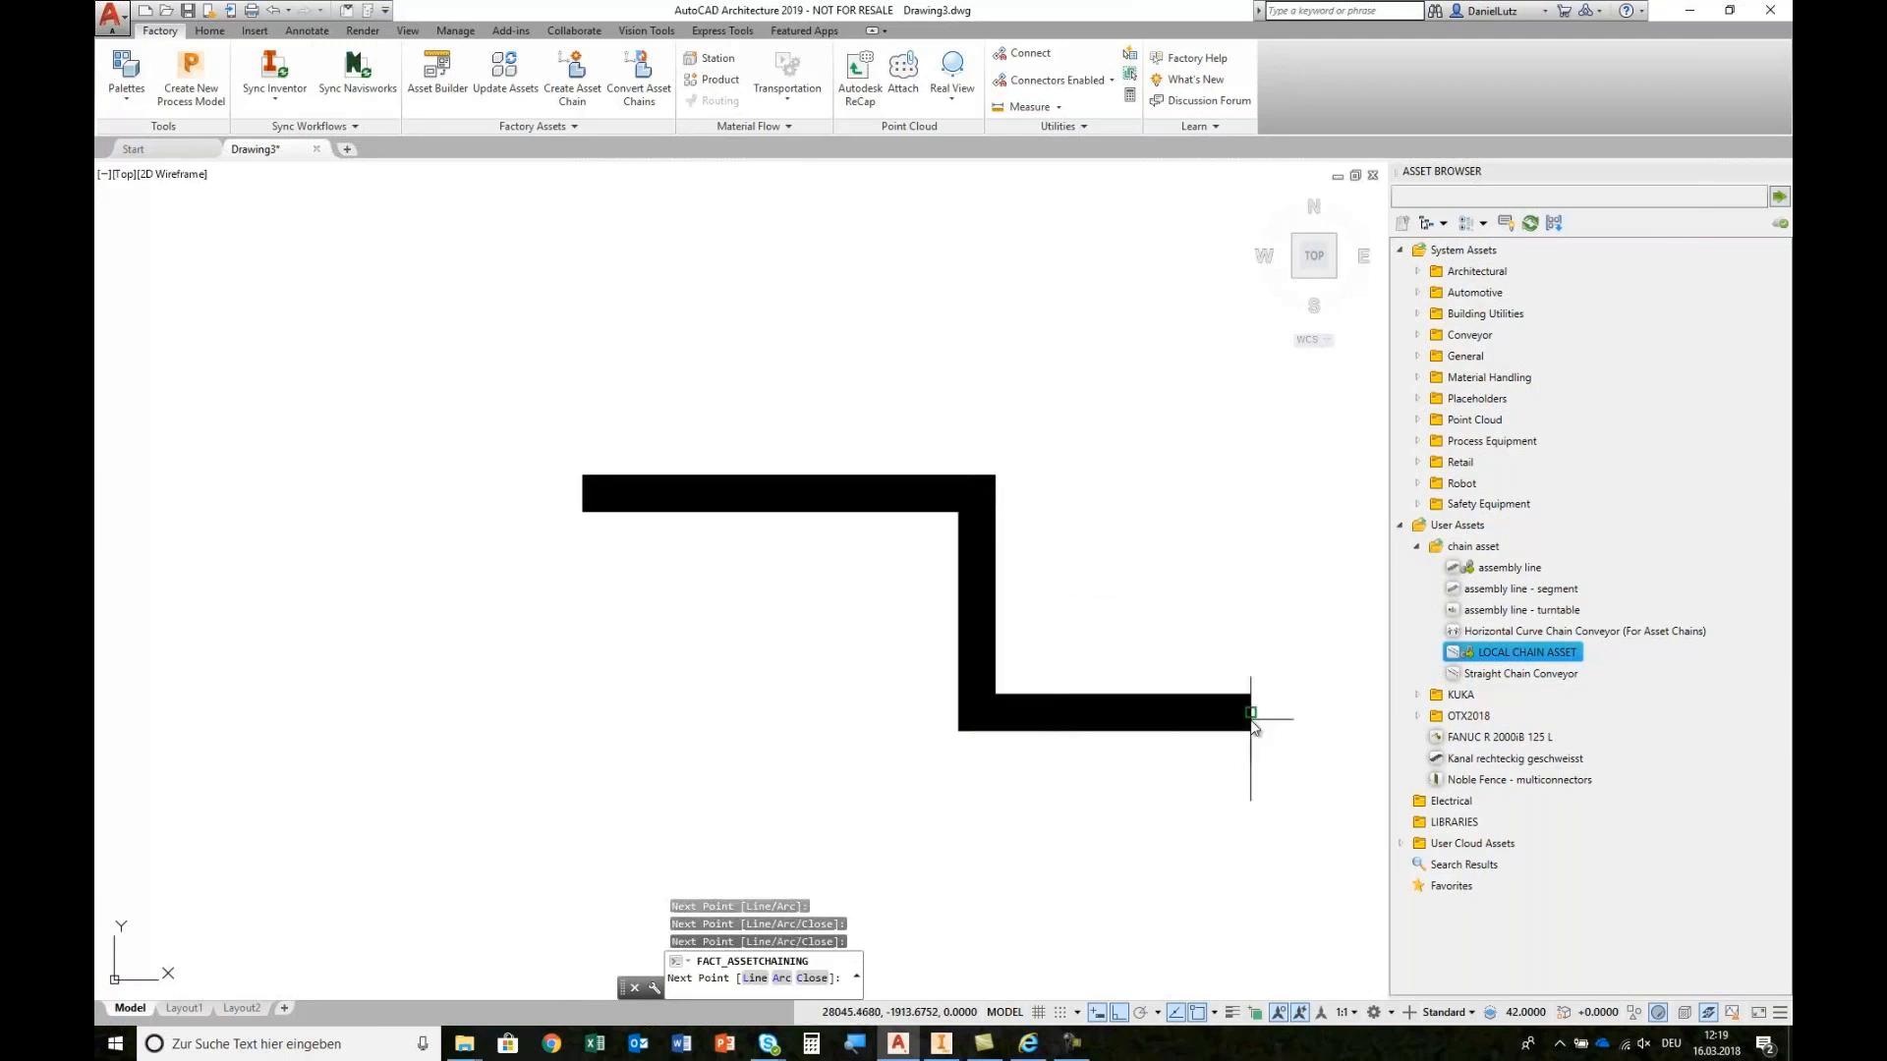
right_click(1251, 720)
left_click(1301, 734)
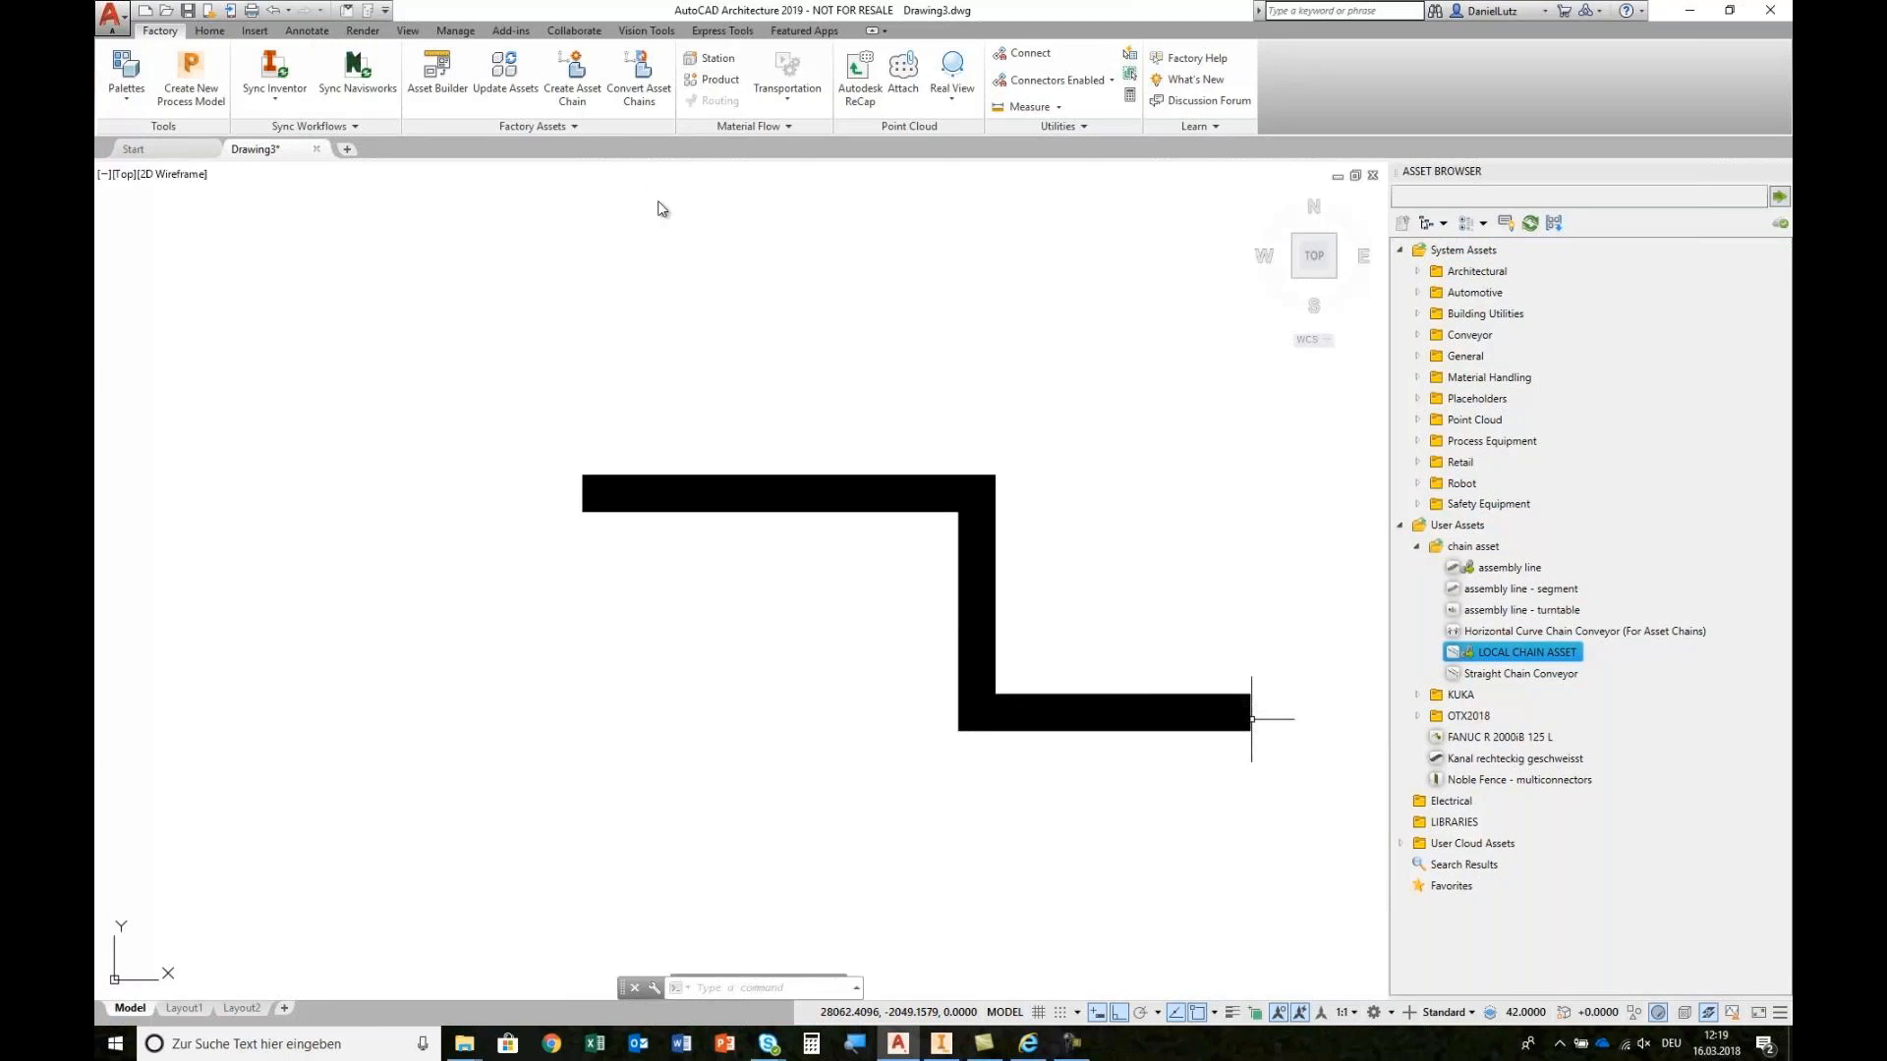
Step: Convert the placed asset chain into individual conveyor assets and switch back to the AutoCAD drawing
left_click(639, 78)
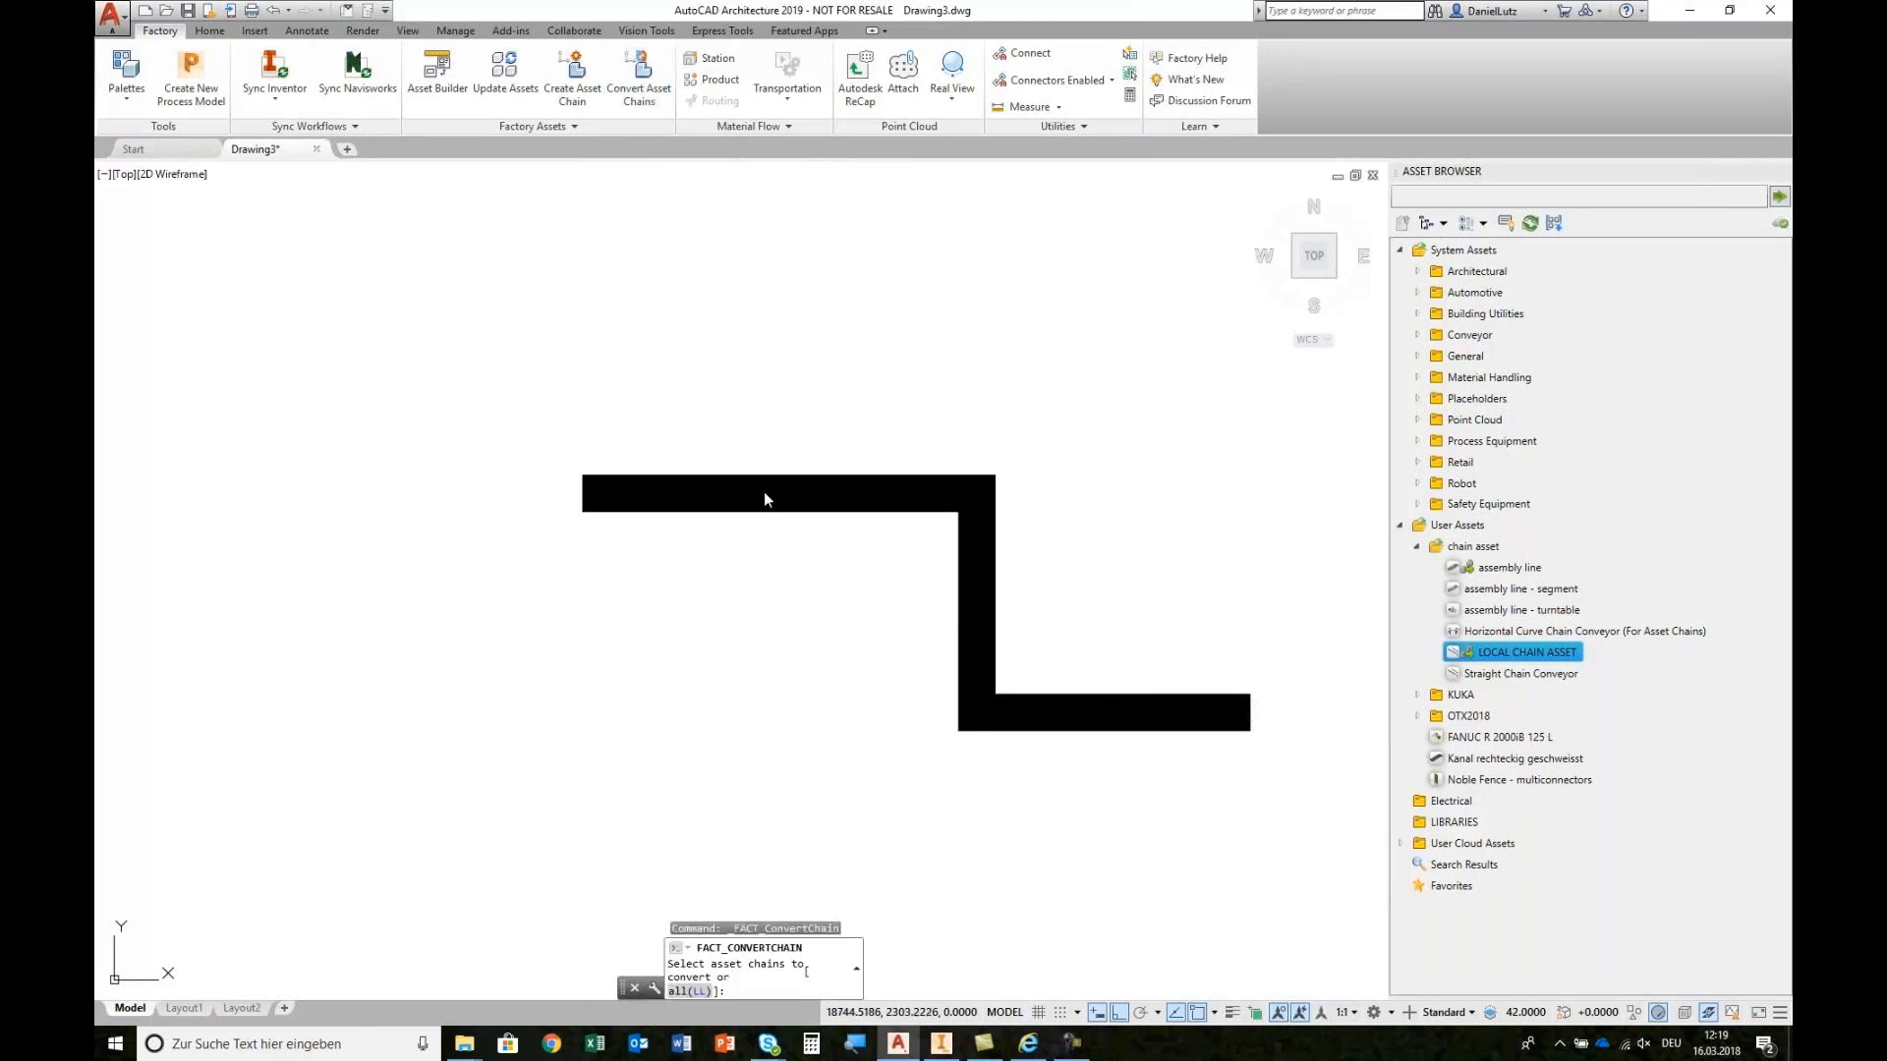
left_click(757, 475)
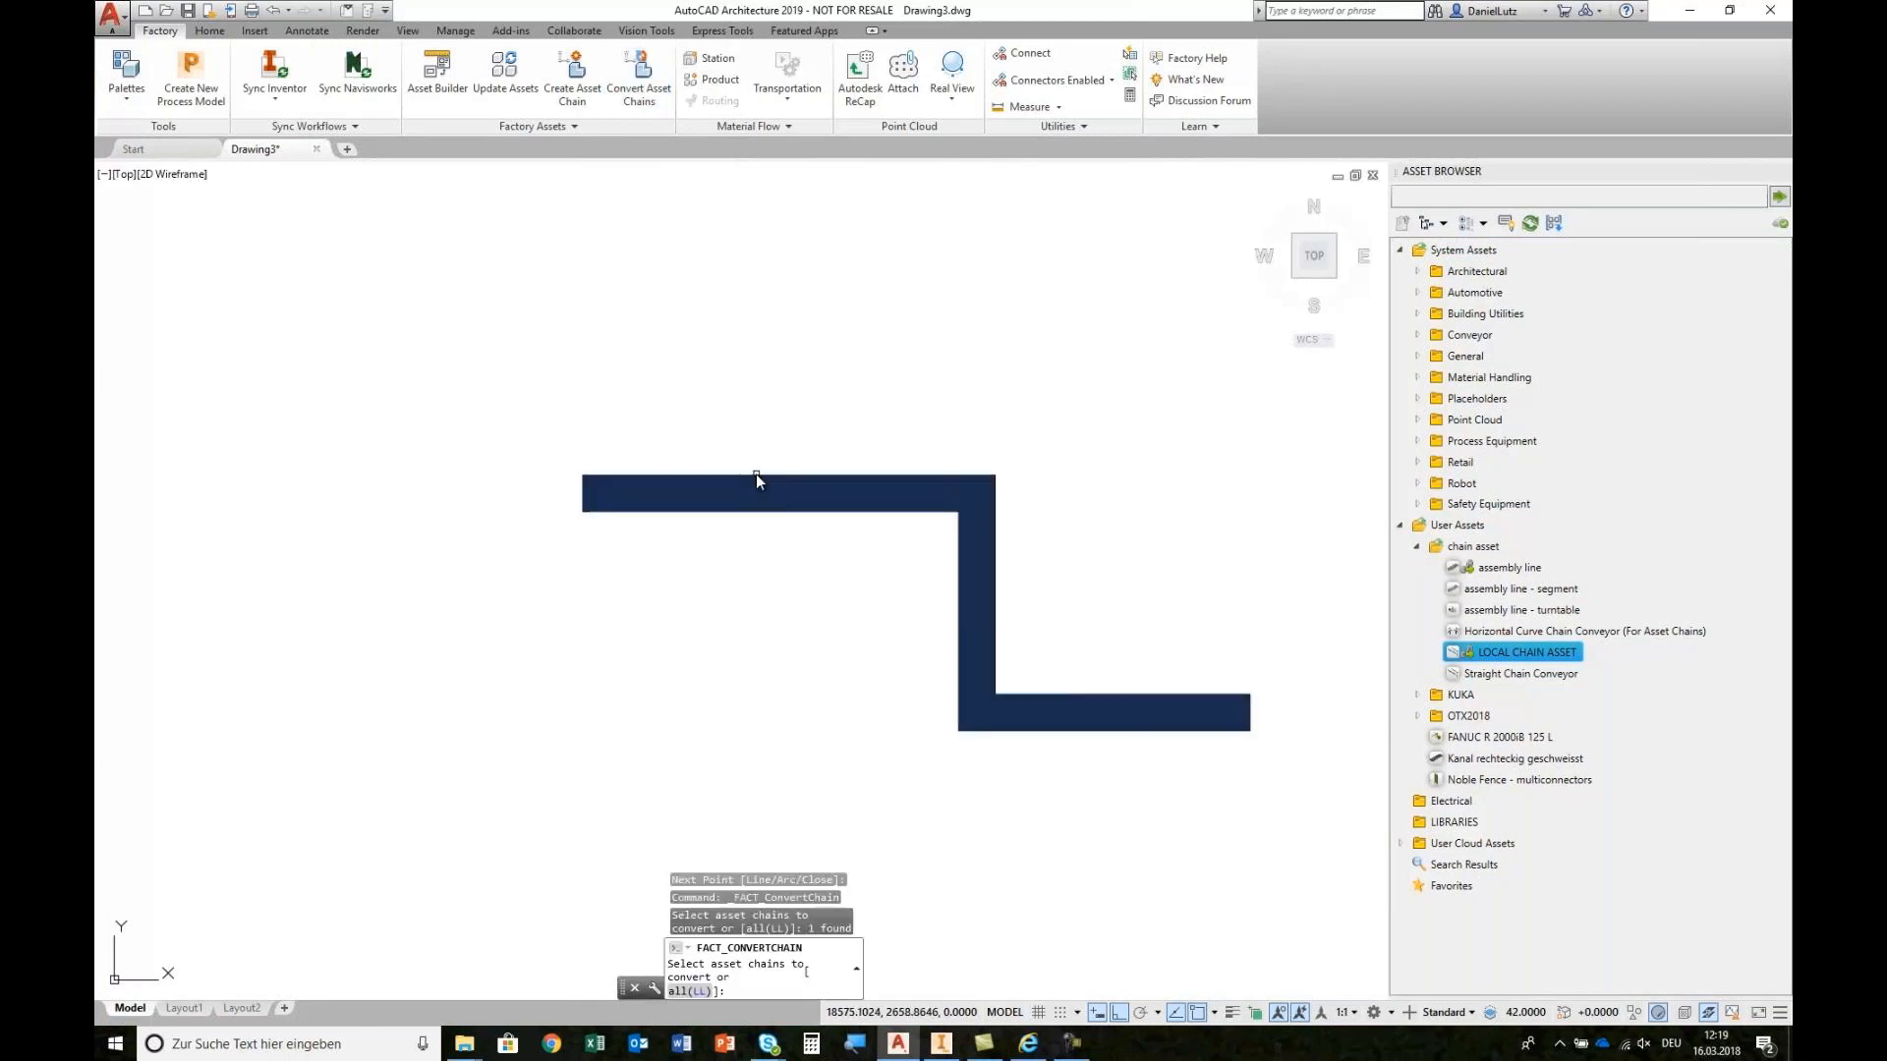
right_click(757, 474)
left_click(798, 489)
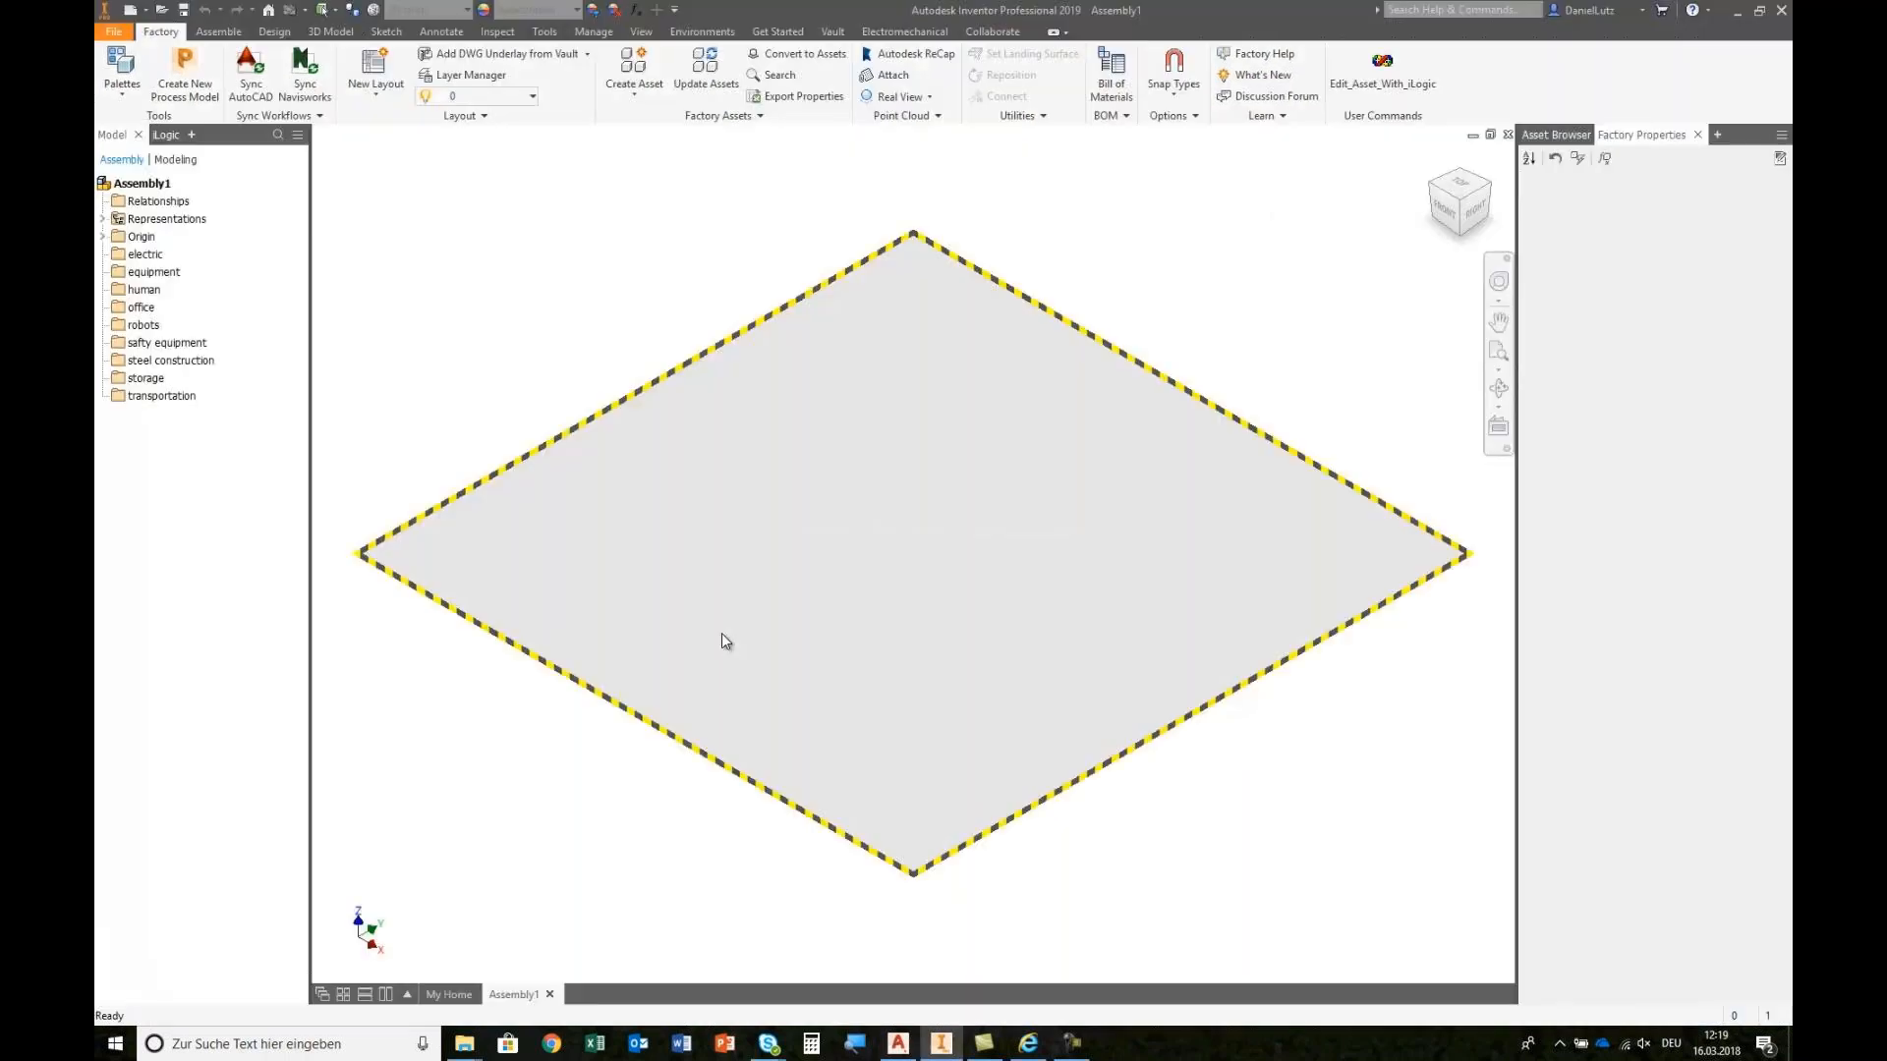
left_click(897, 1044)
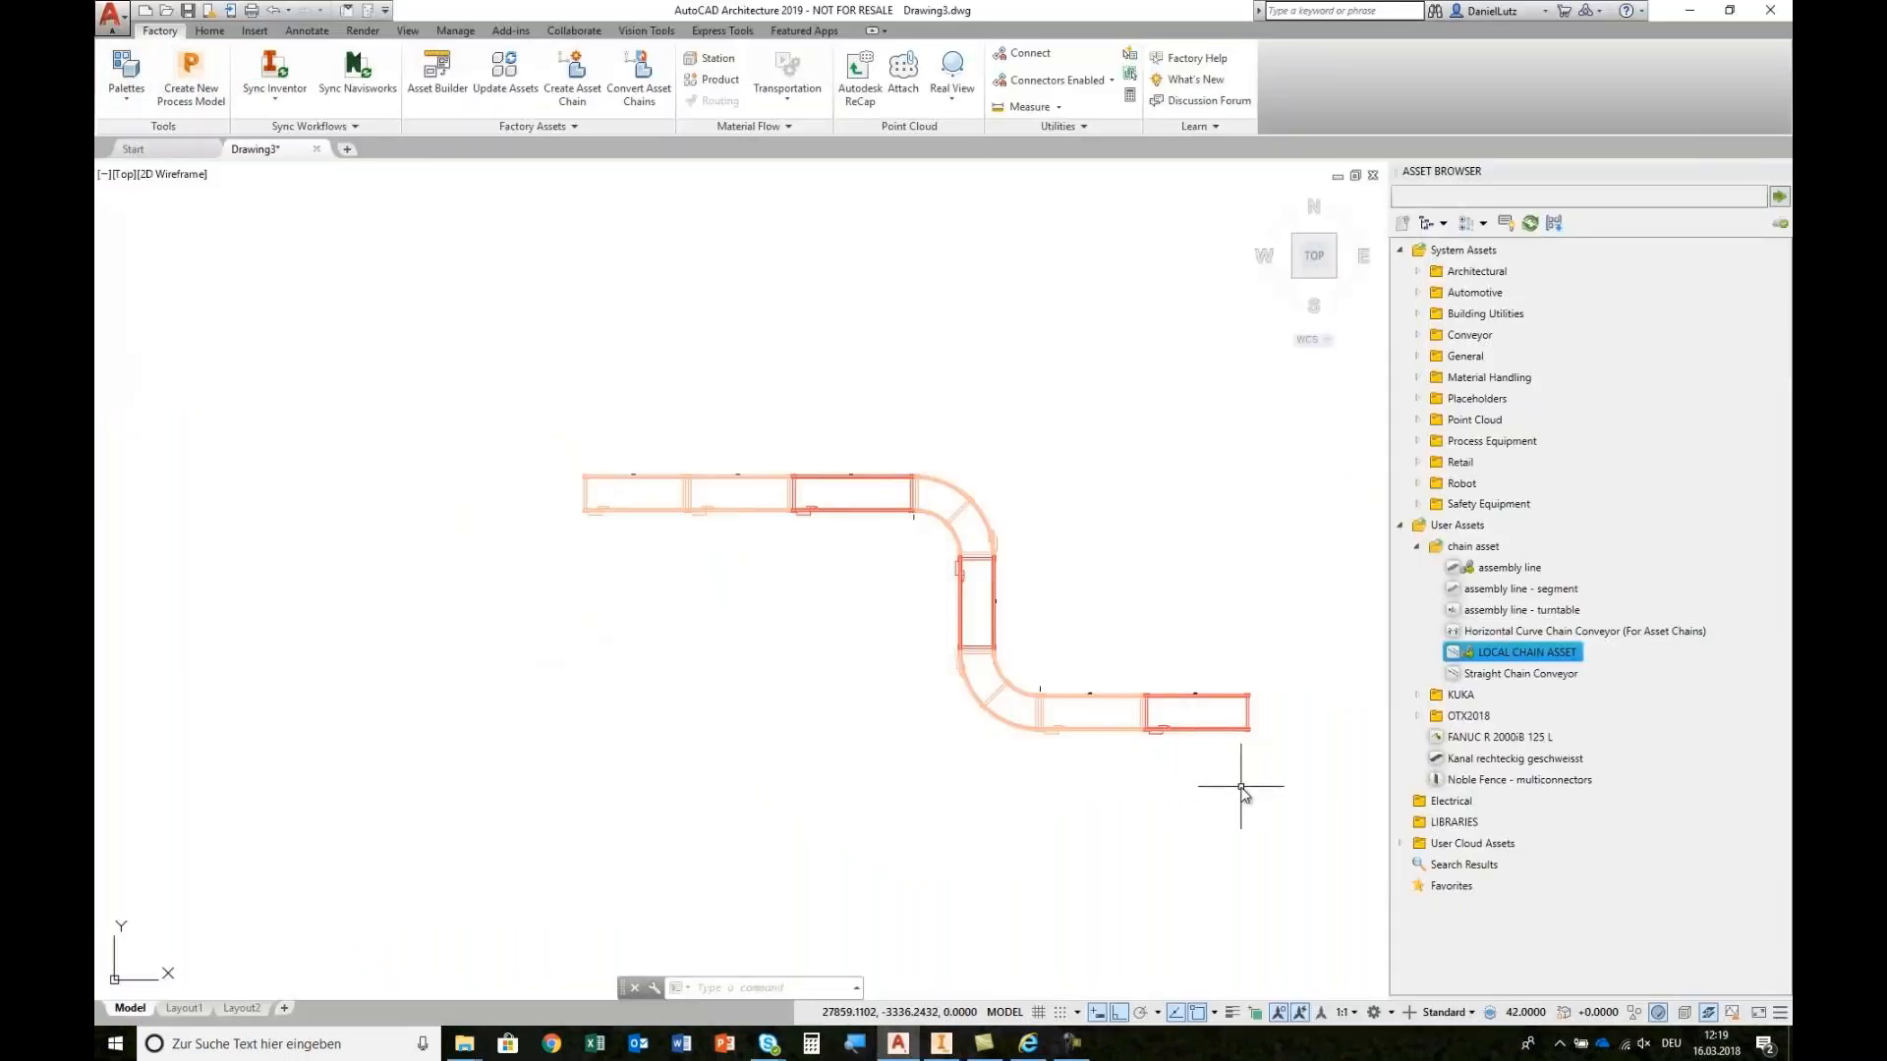
Step: Delete the last straight conveyor segment at the lower end of the converted chain
middle_click_drag(1242, 788, 1129, 783)
scroll(1131, 765, "up", 2)
scroll(1130, 764, "up", 2)
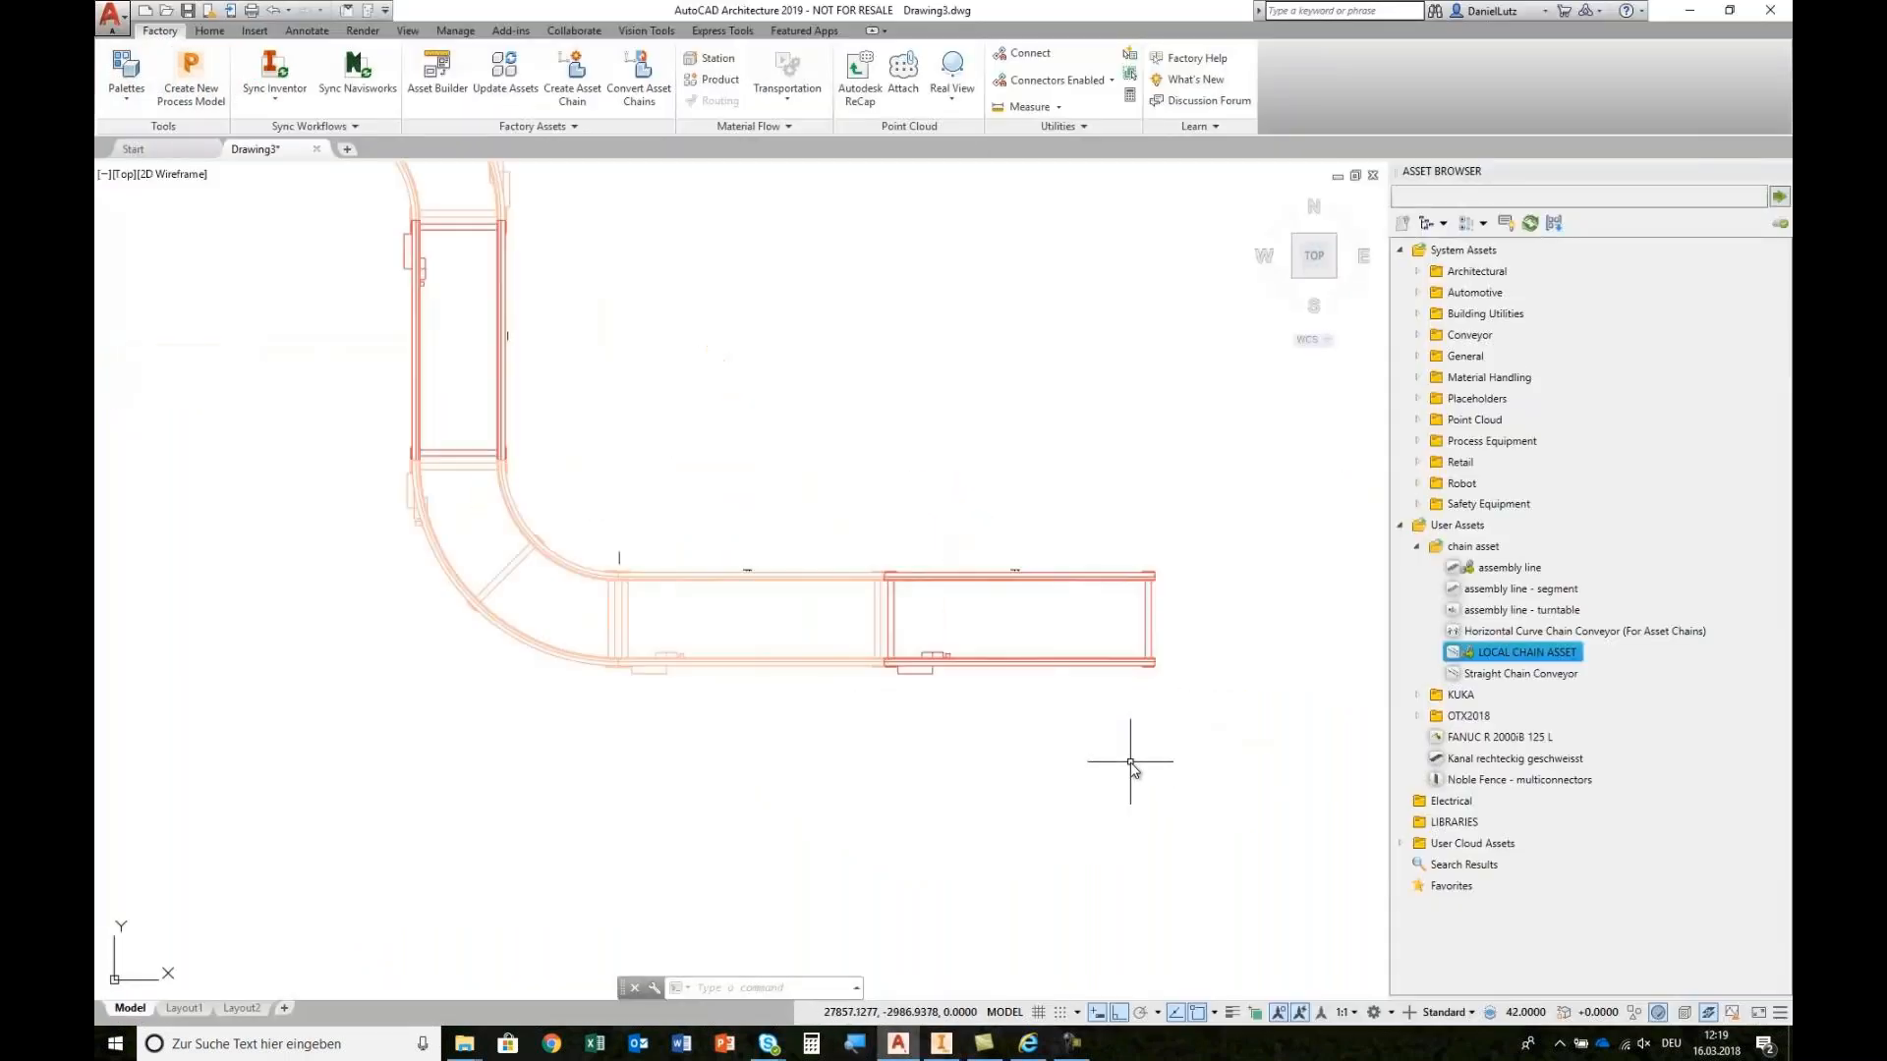
left_click(1047, 664)
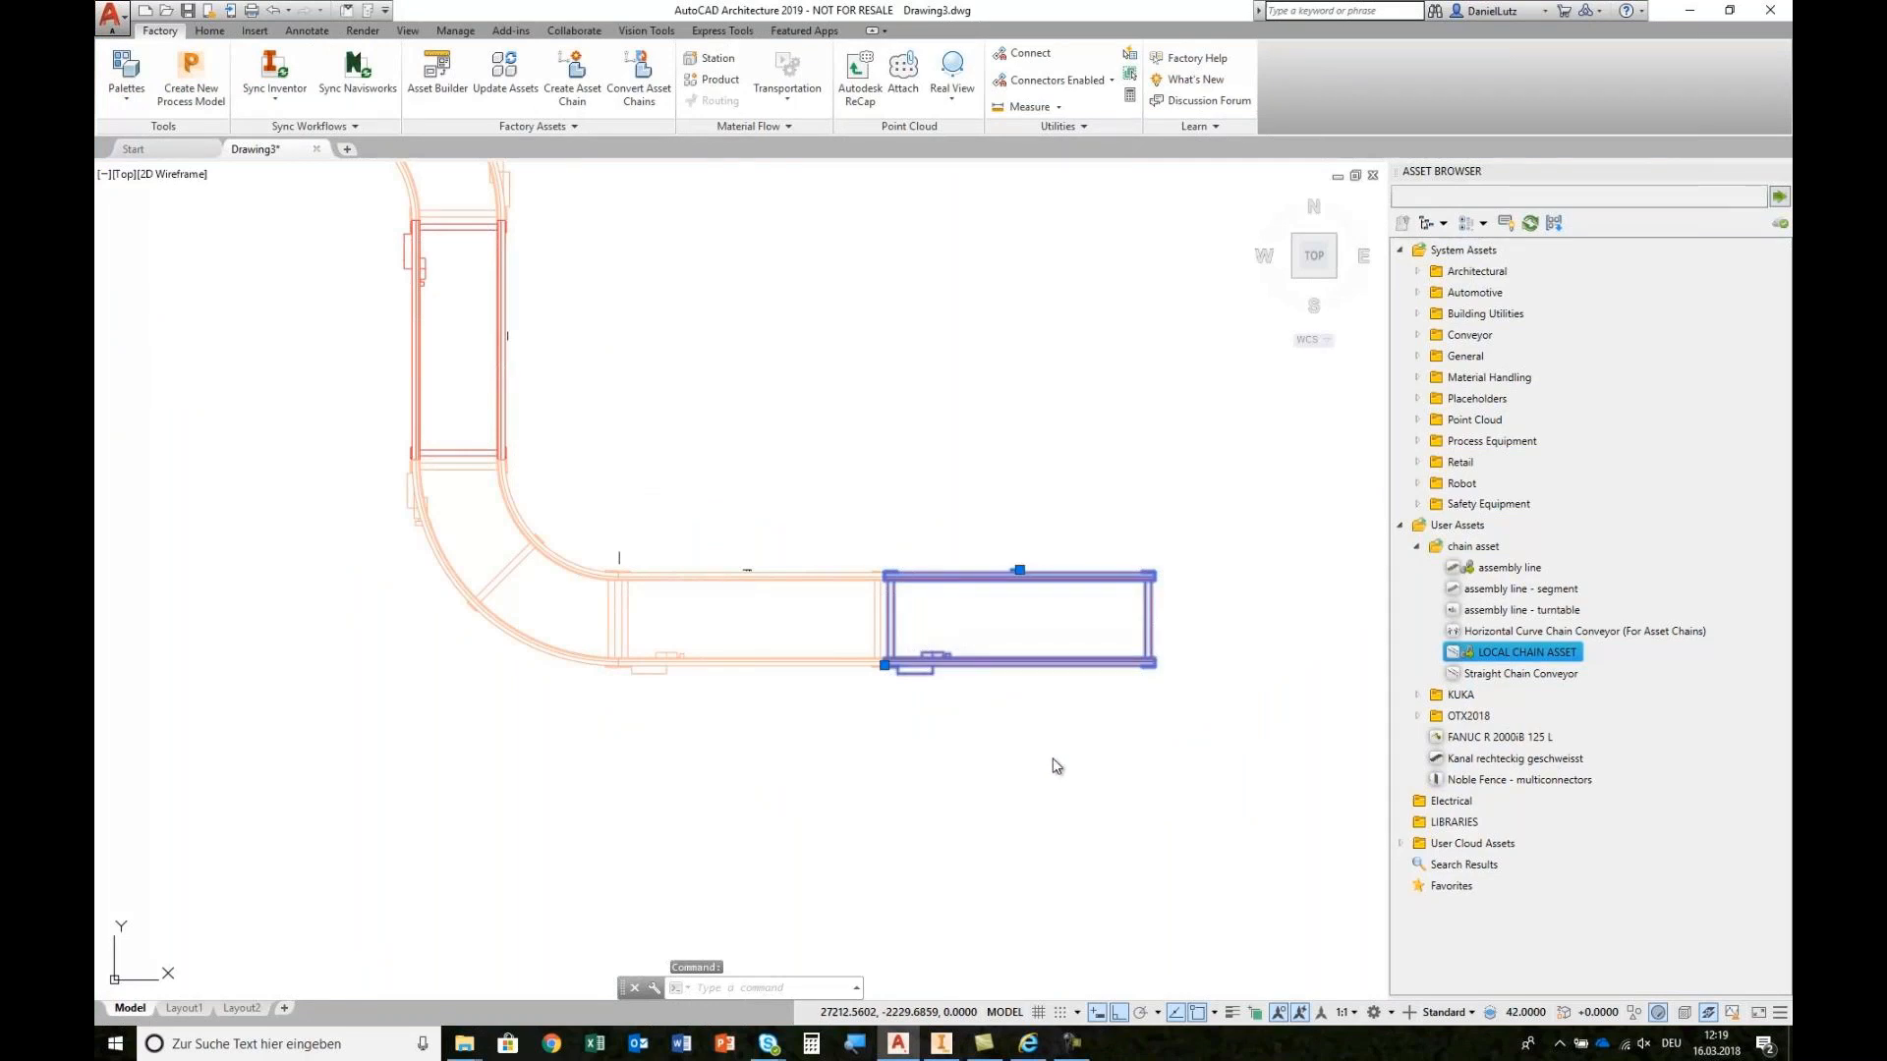
right_click(988, 611)
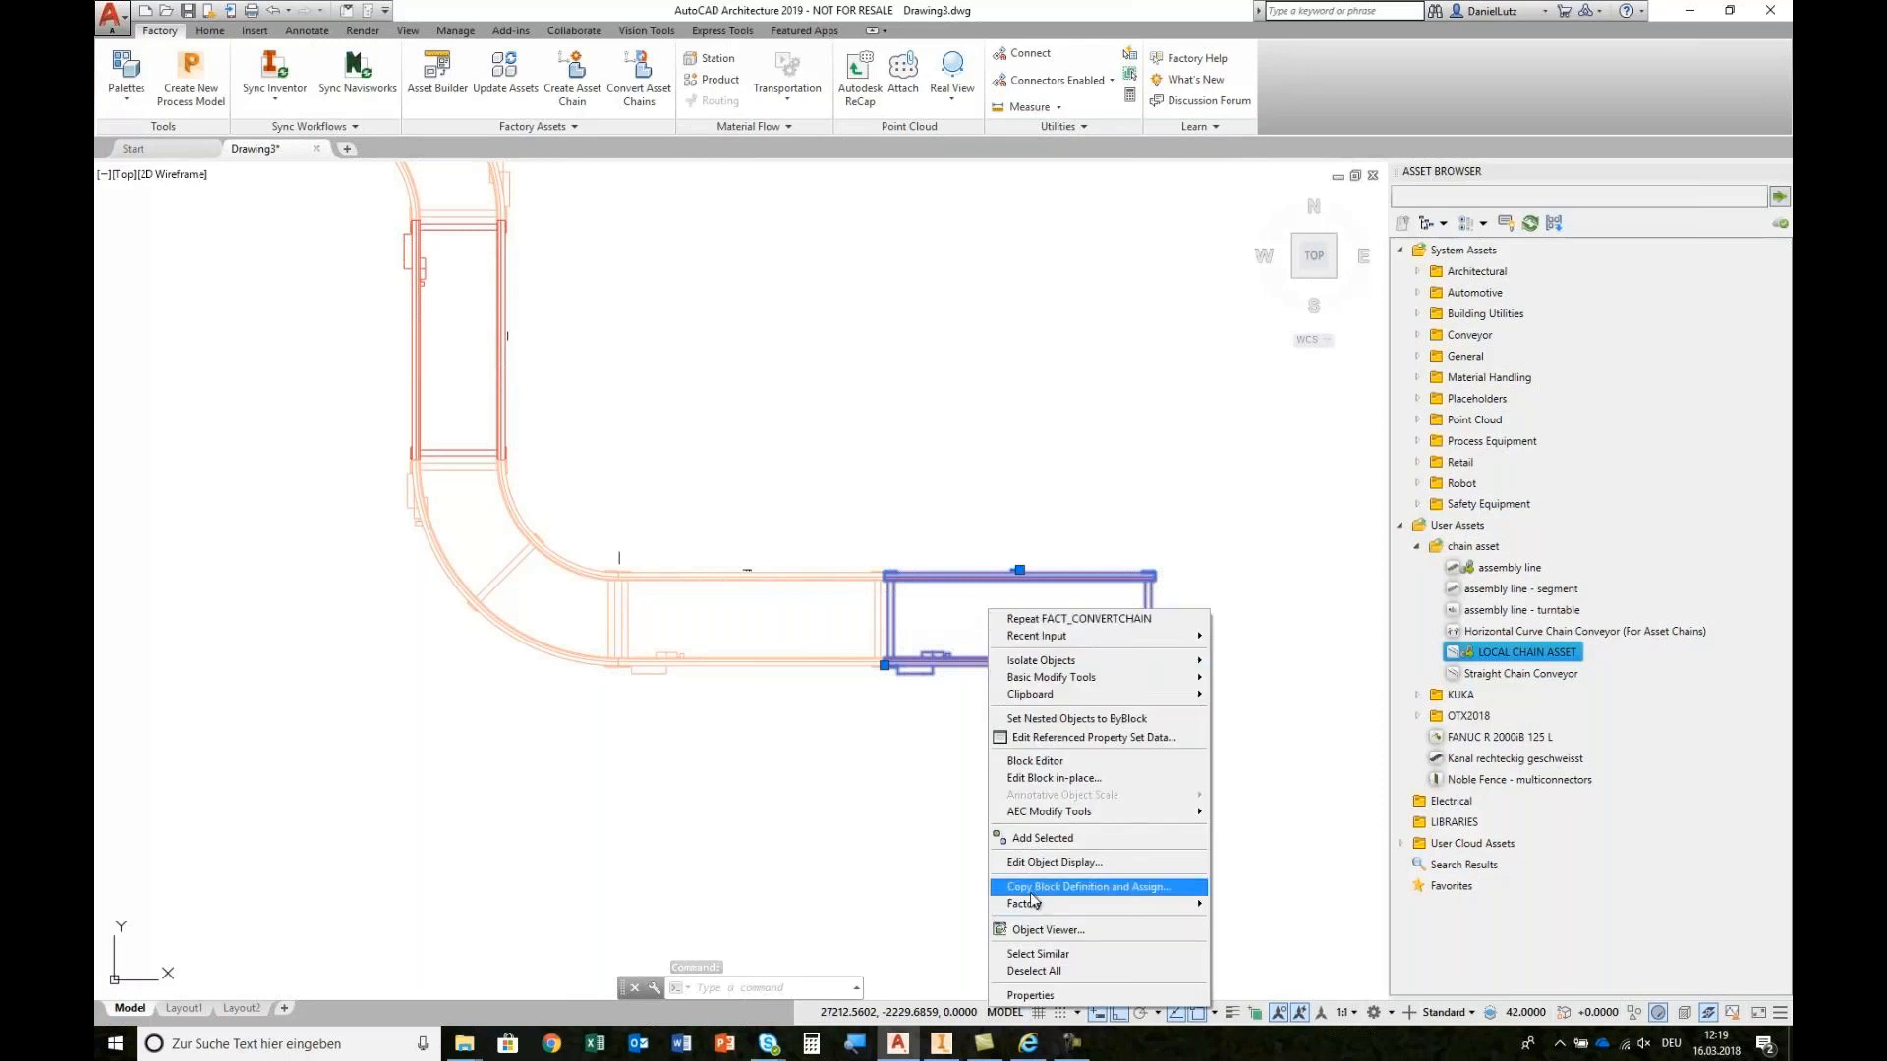
left_click(971, 802)
key("Escape")
left_click(968, 665)
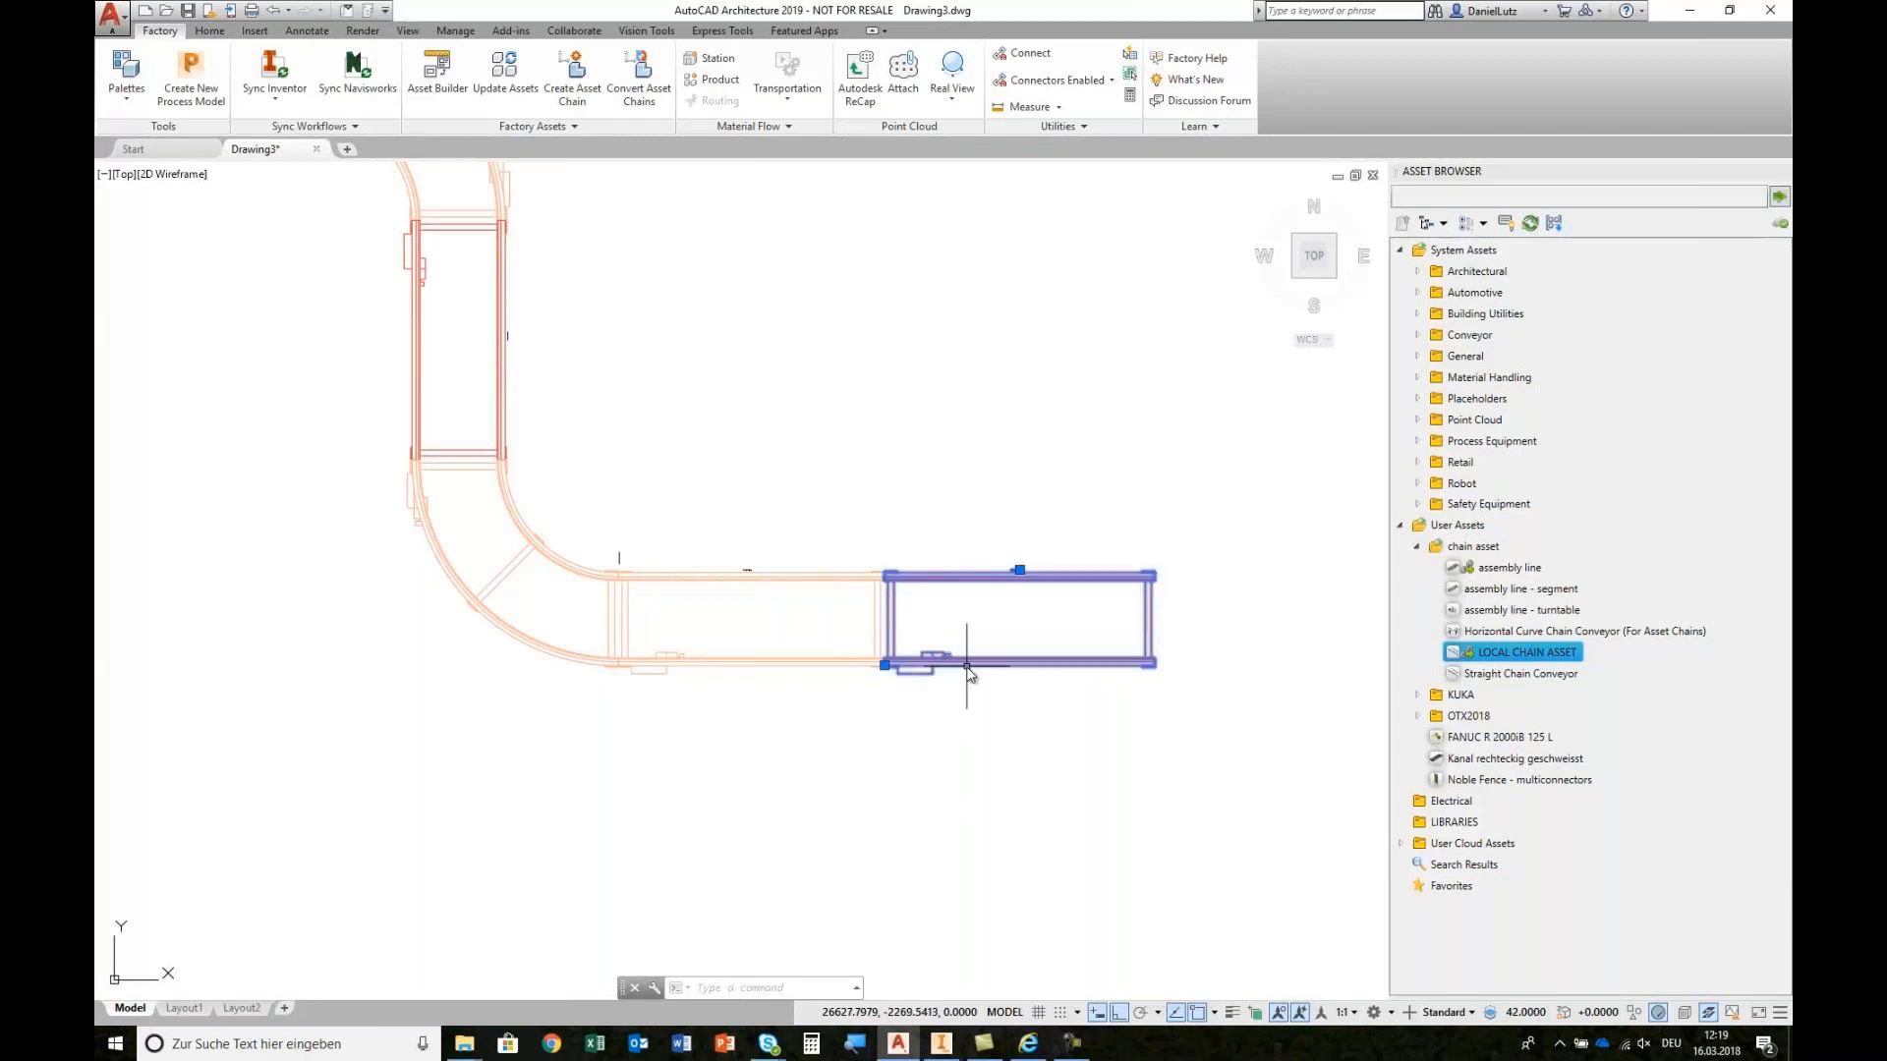
key("Delete")
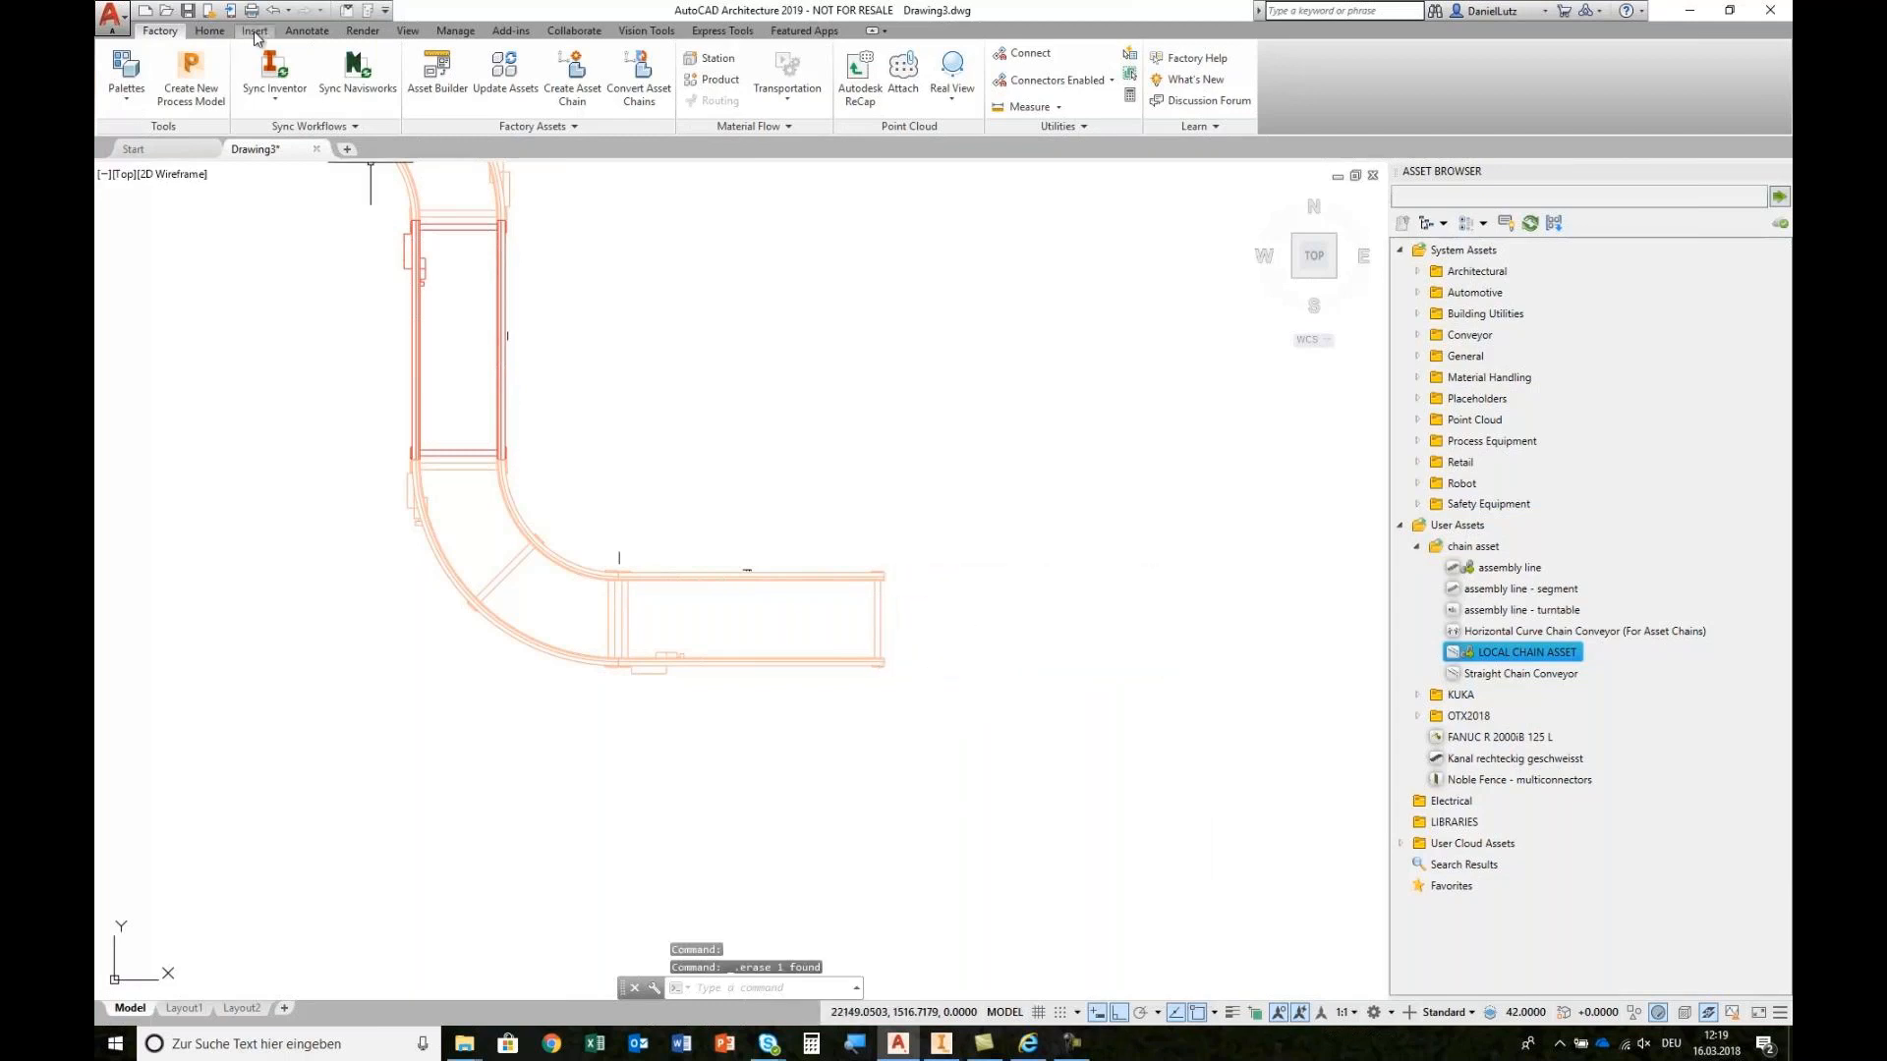
Step: Start a polyline at the midpoint between the two side rails at the open end of the lower straight conveyor
left_click(209, 31)
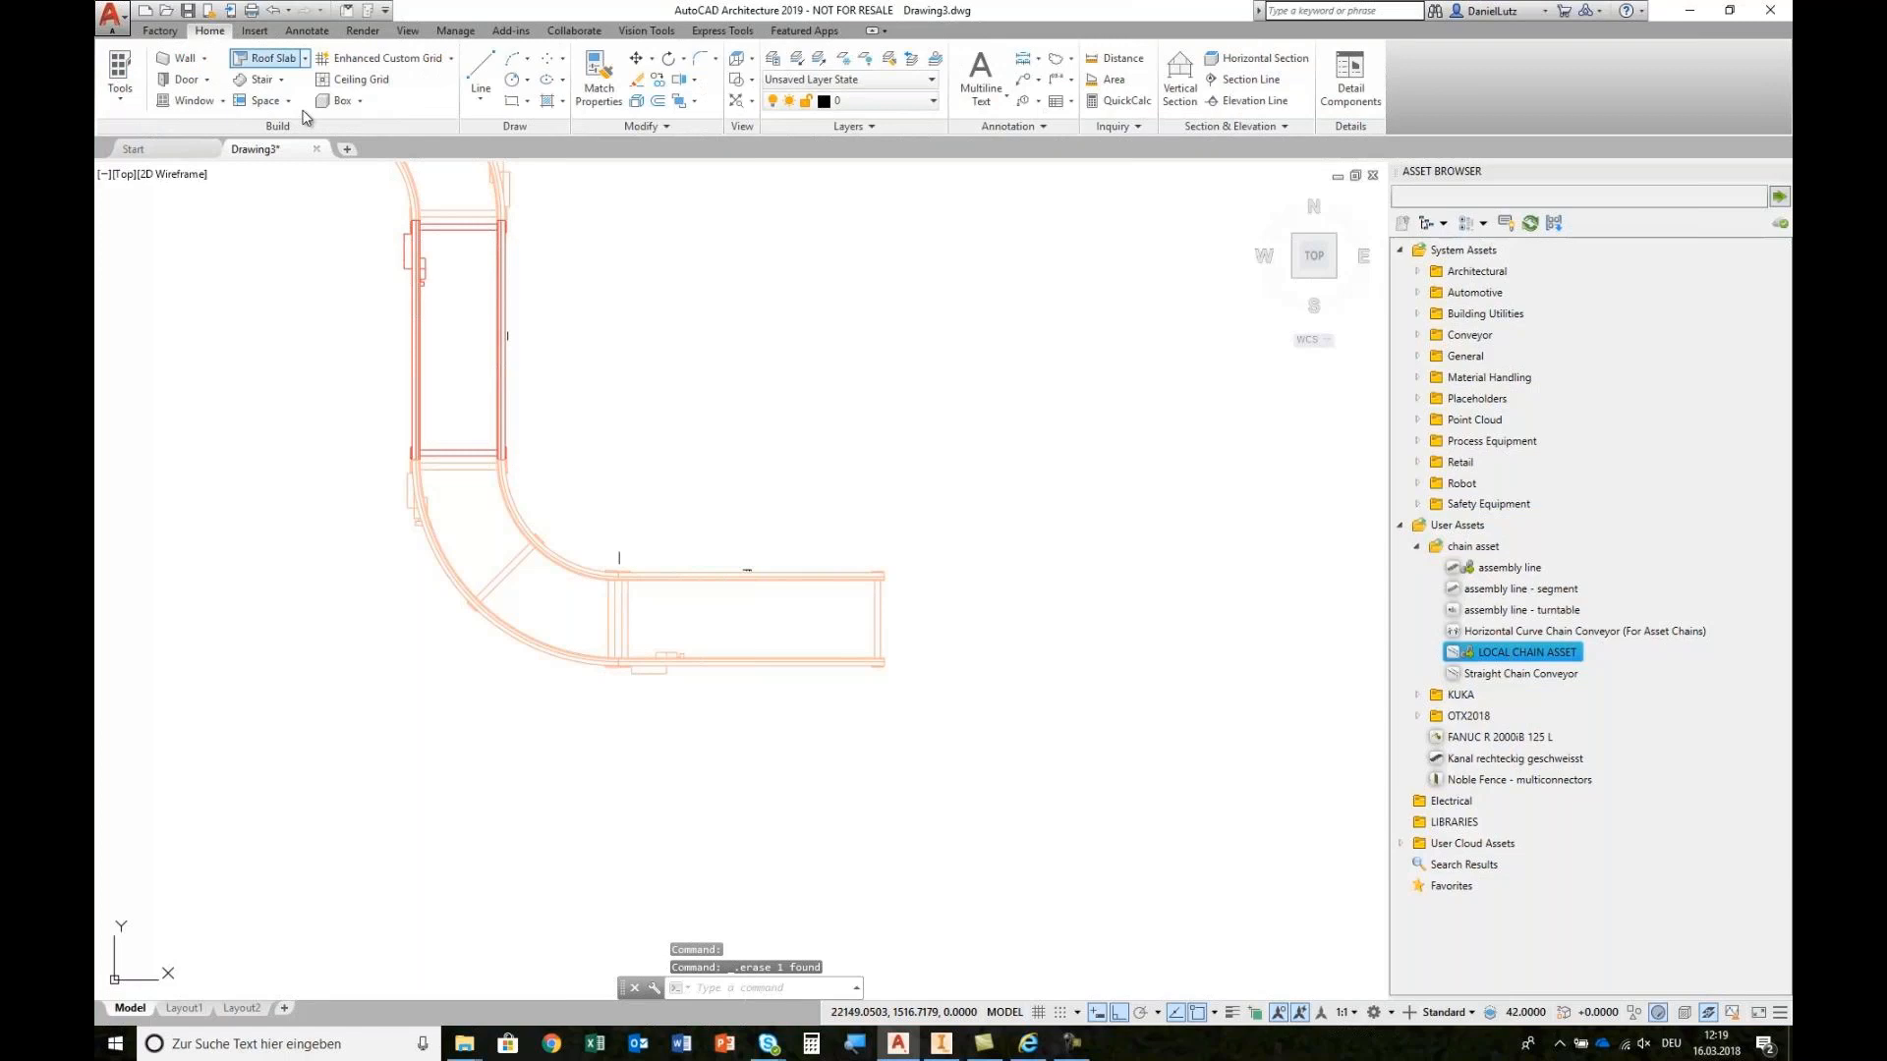
left_click(480, 94)
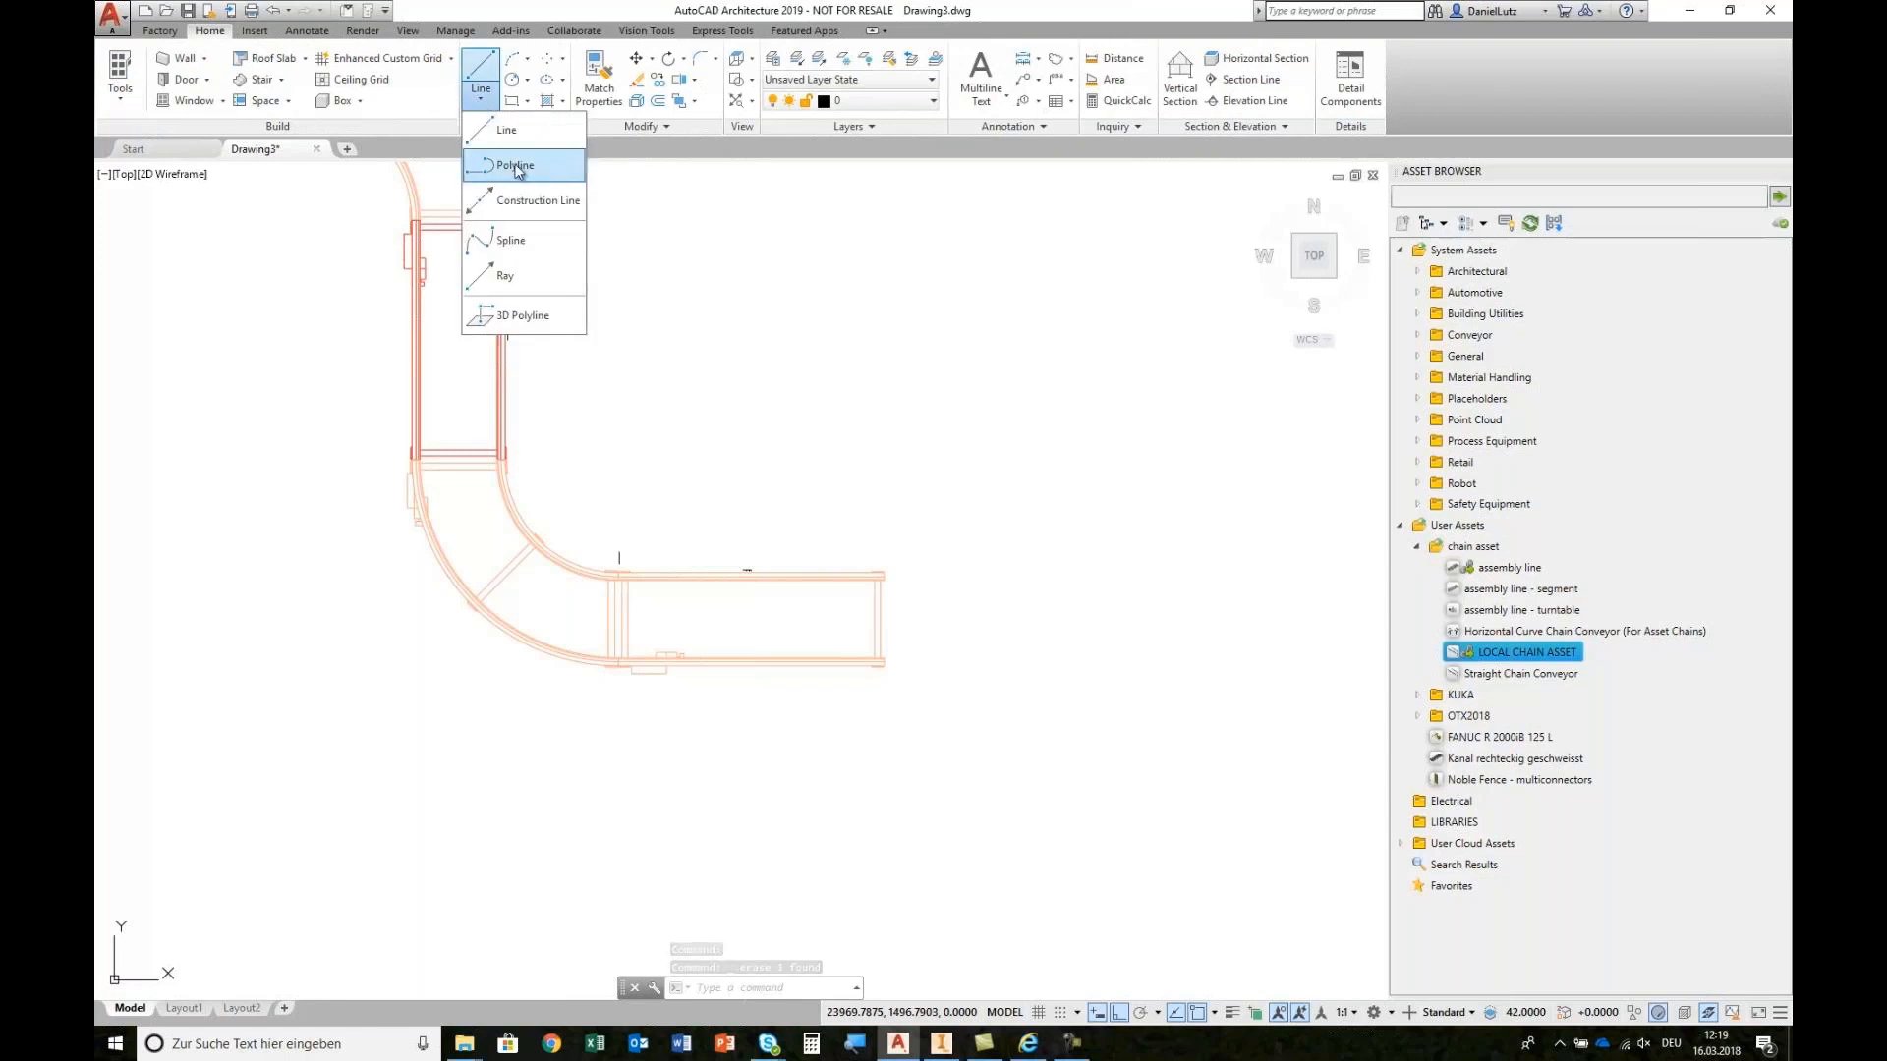
left_click(517, 166)
right_click(1081, 617, "shift")
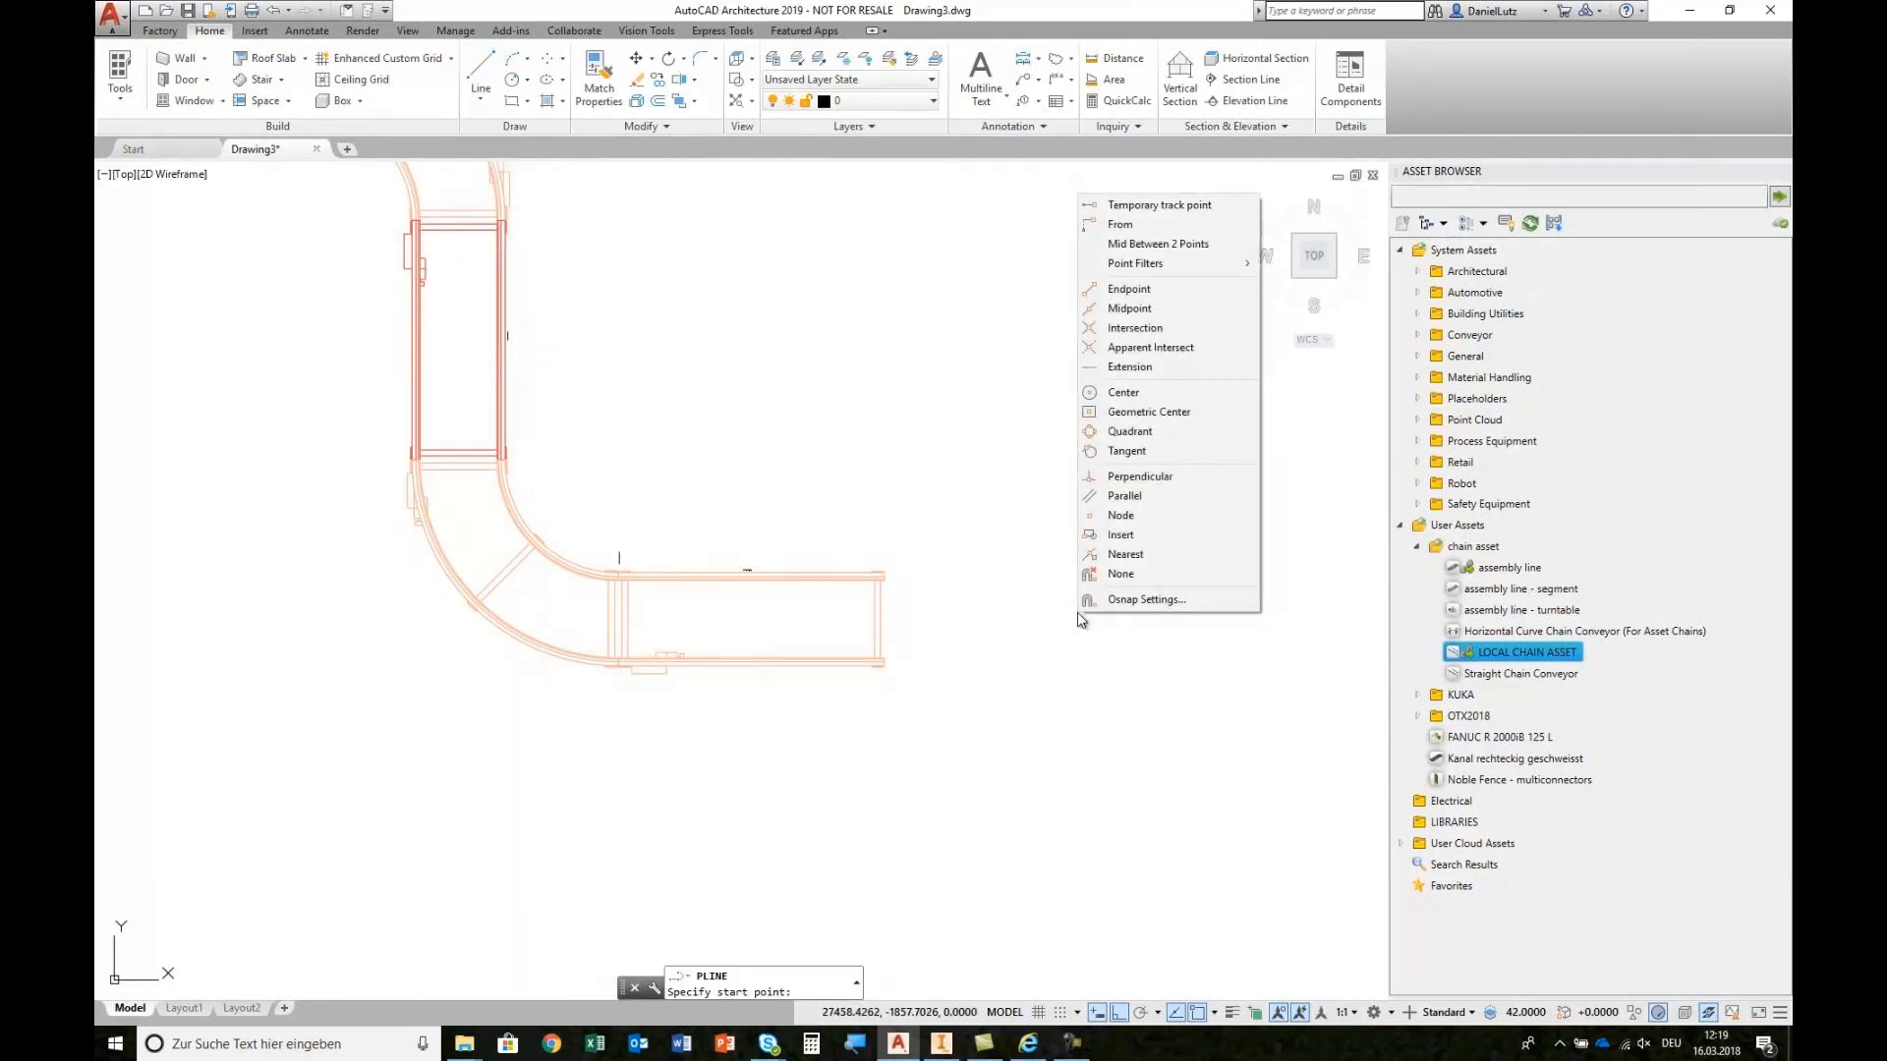
left_click(1147, 244)
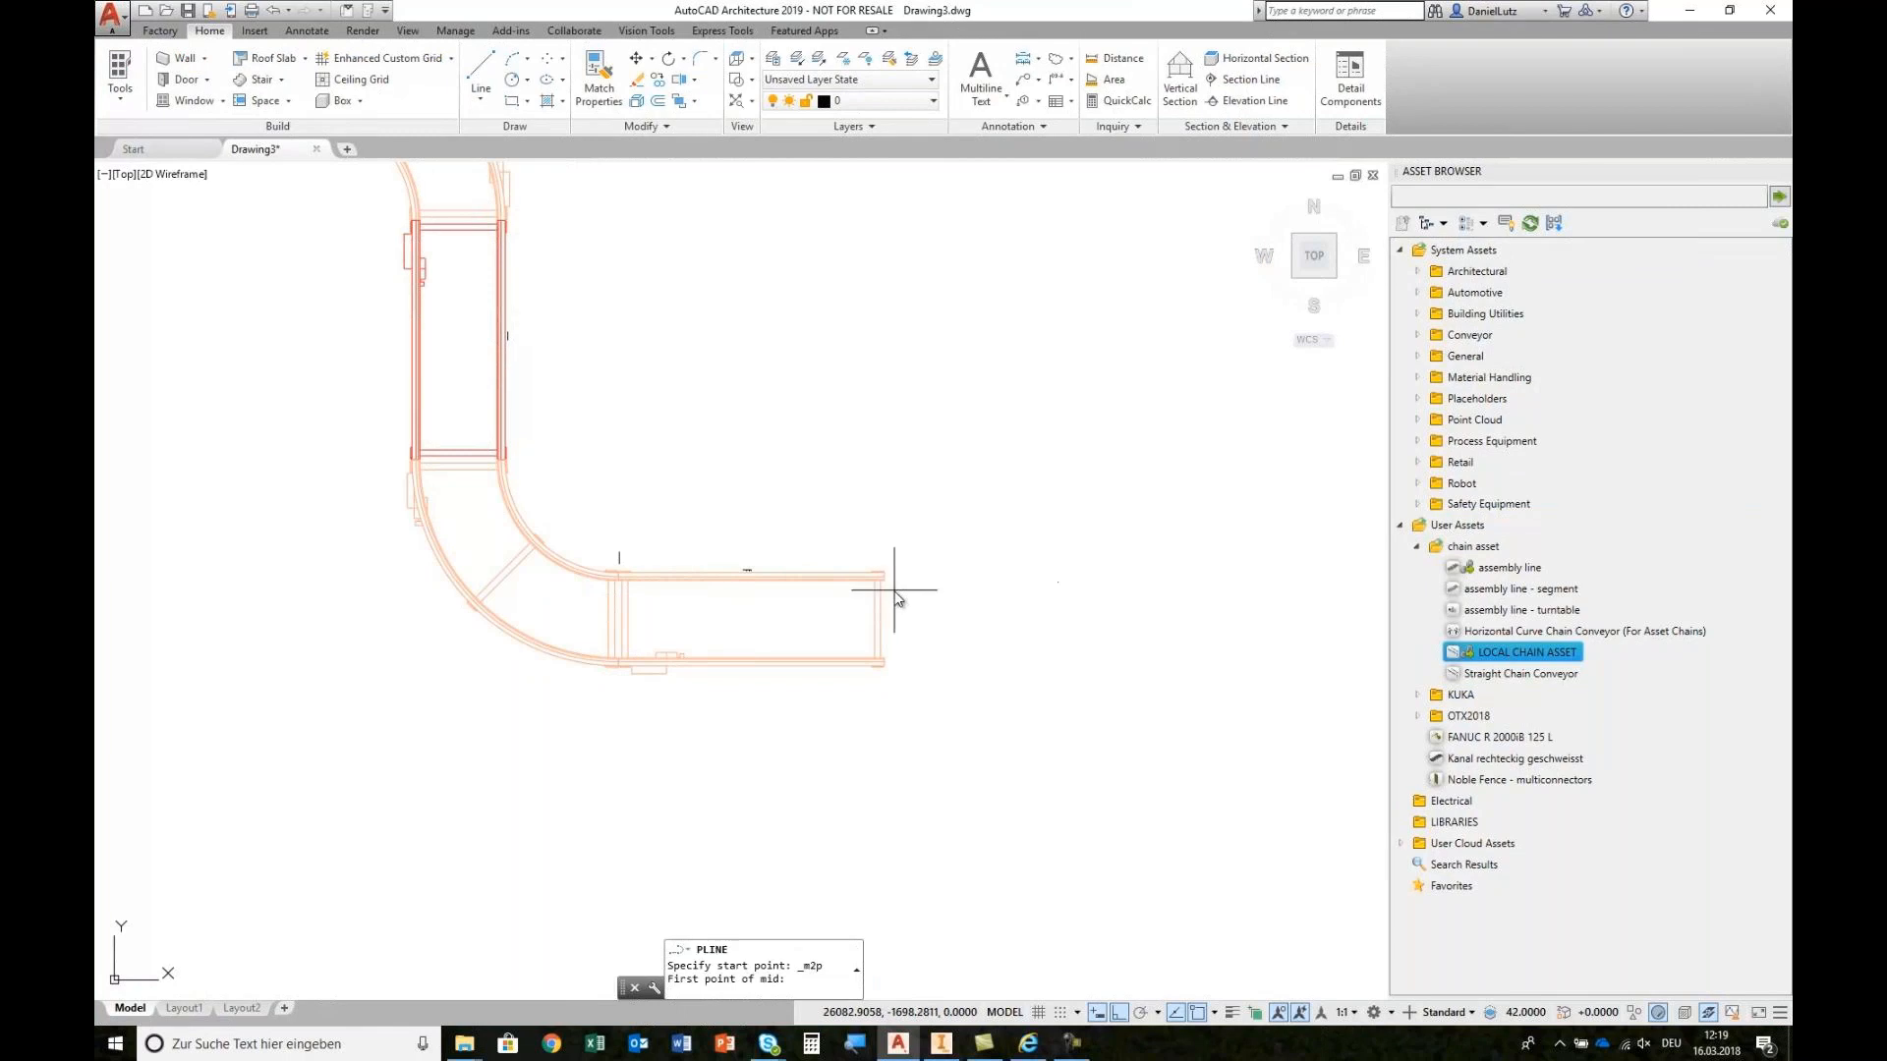
scroll(885, 580, "up", 5)
left_click(862, 537)
scroll(885, 560, "down", 3)
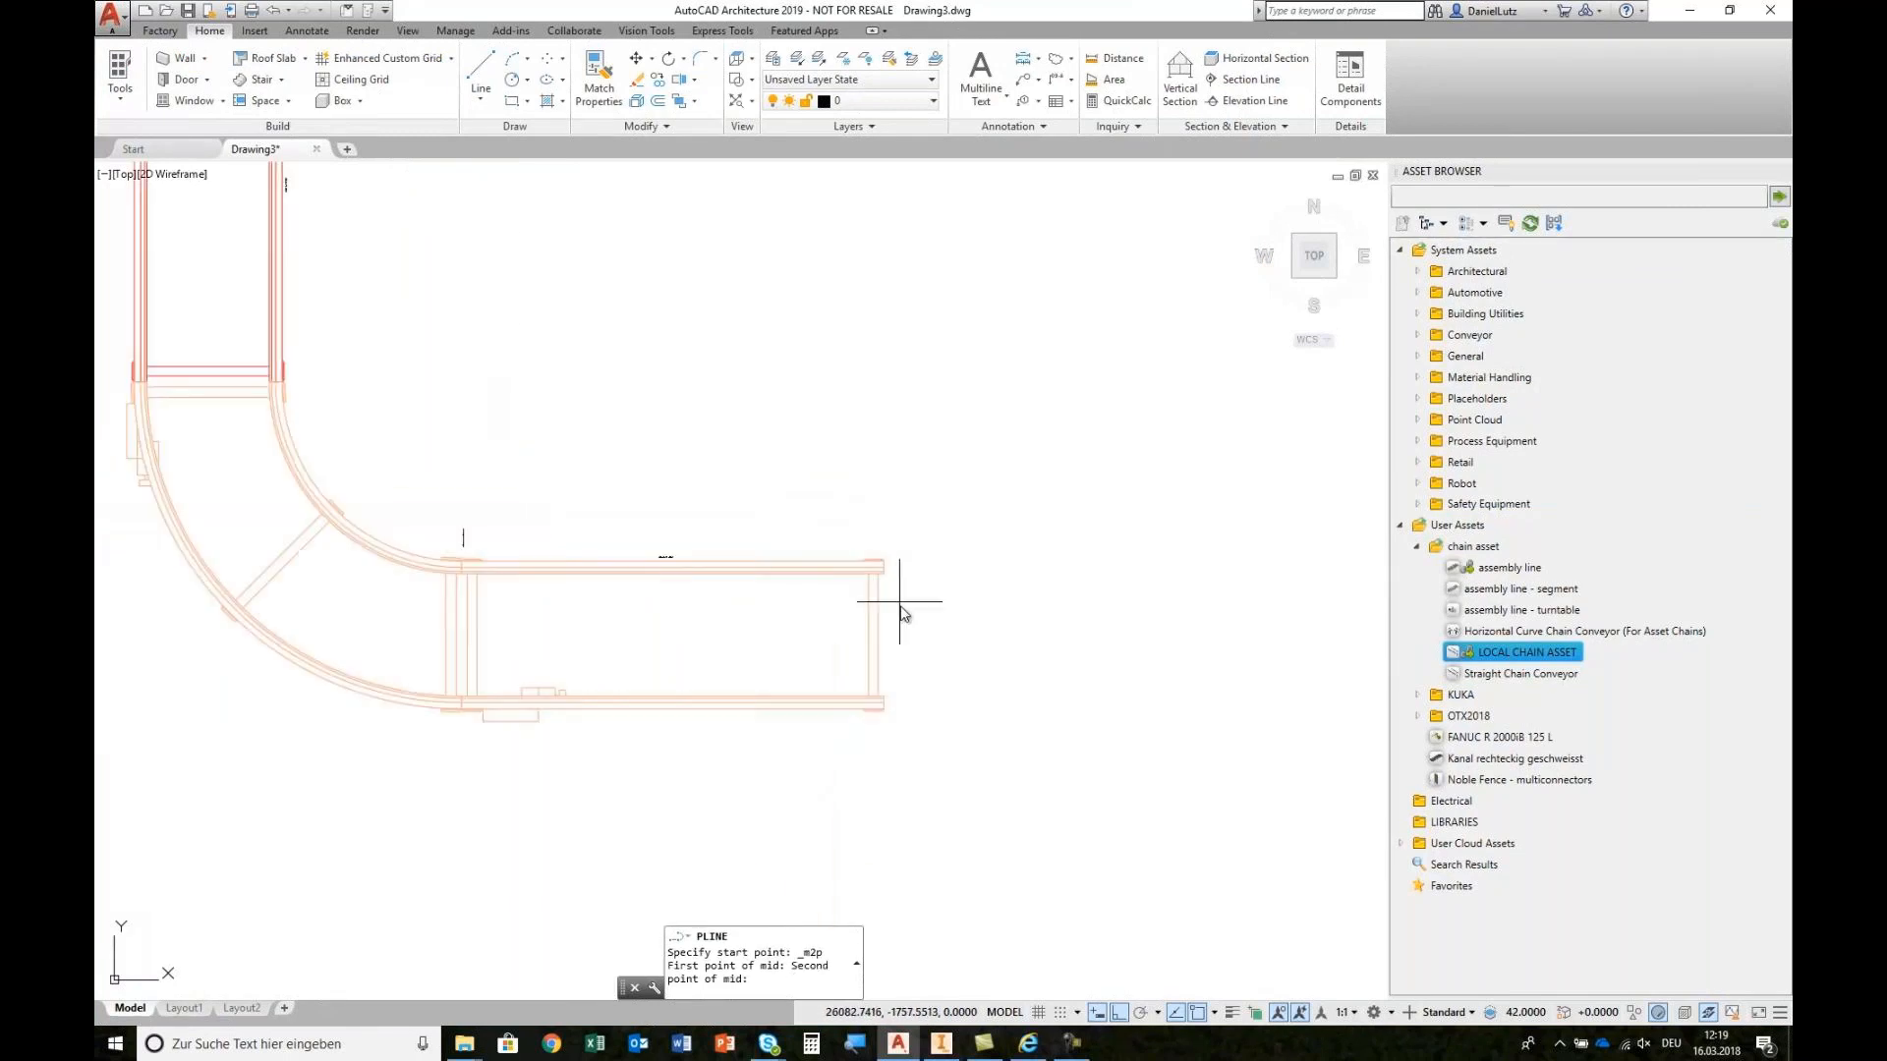
left_click(890, 697)
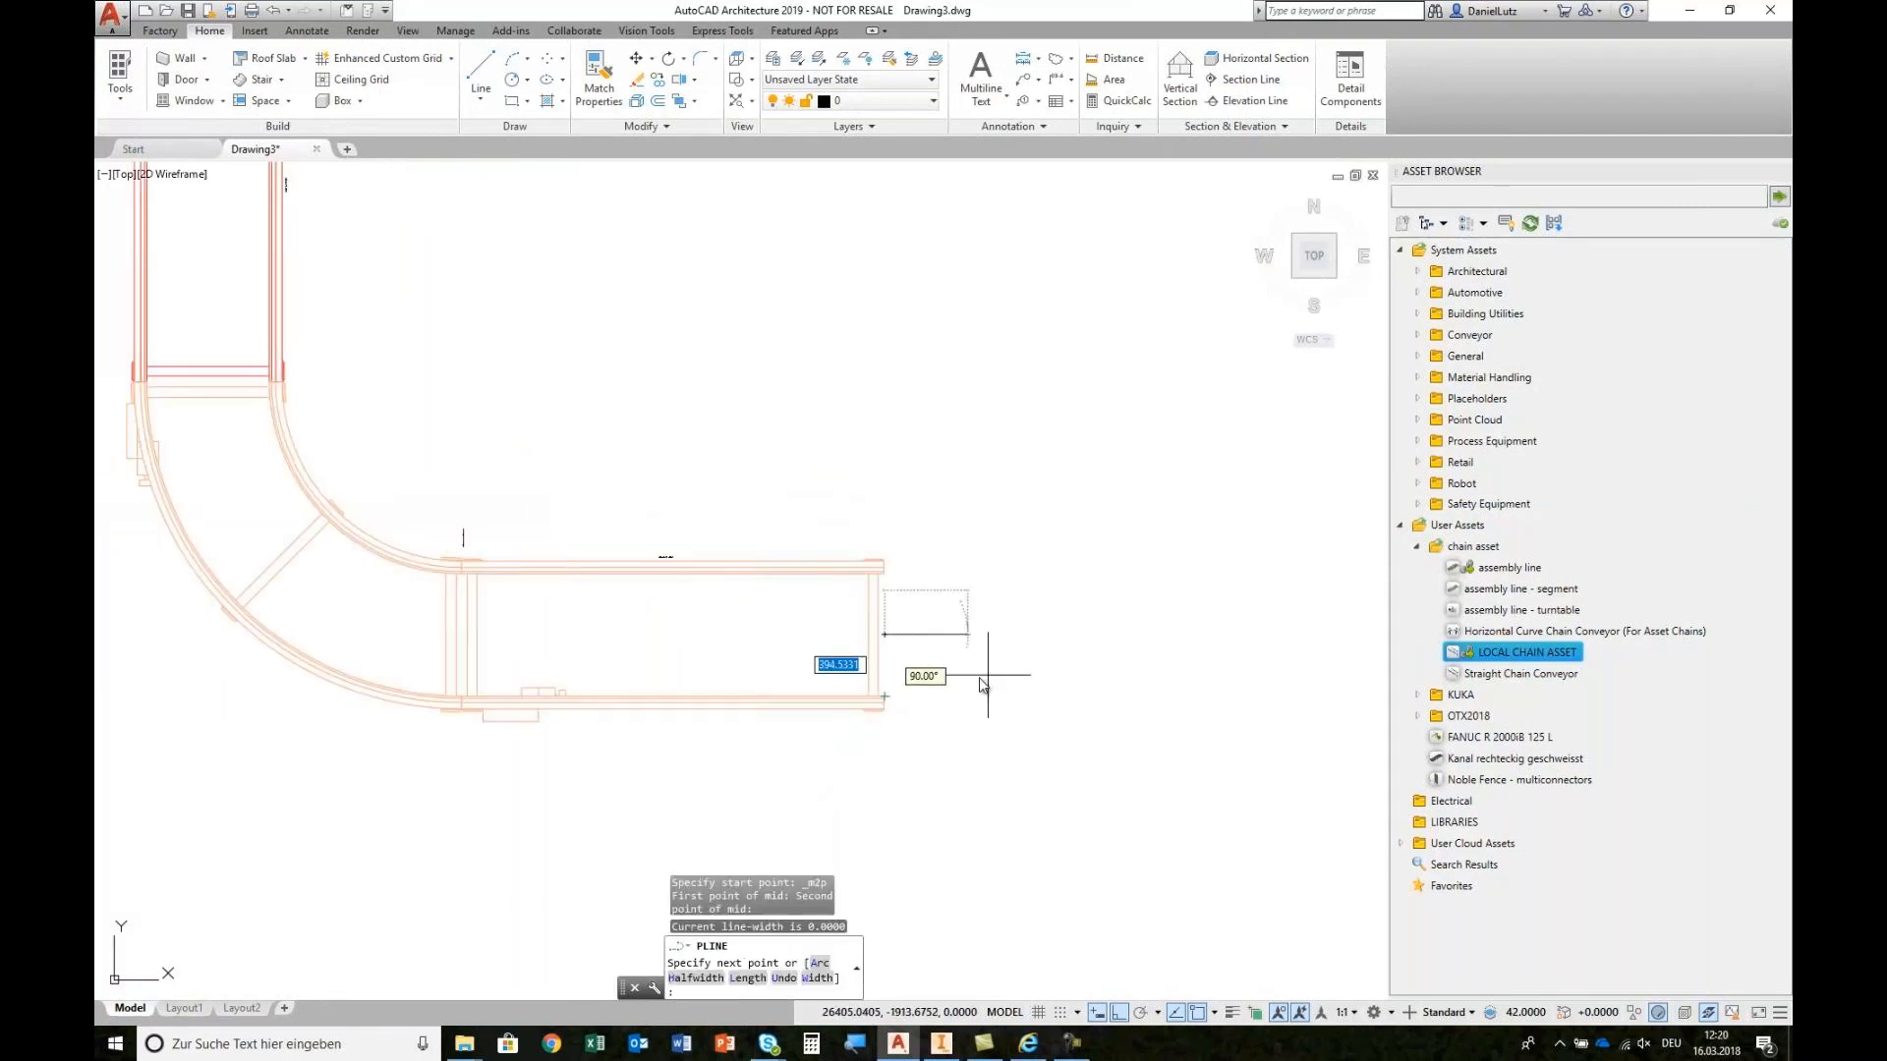
Step: Draw the polyline's three orthogonal legs: horizontally away from the conveyor end, about 6,486 mm upward, and horizontally back toward the conveyor
scroll(1046, 683, "up", 4)
scroll(1052, 675, "down", 5)
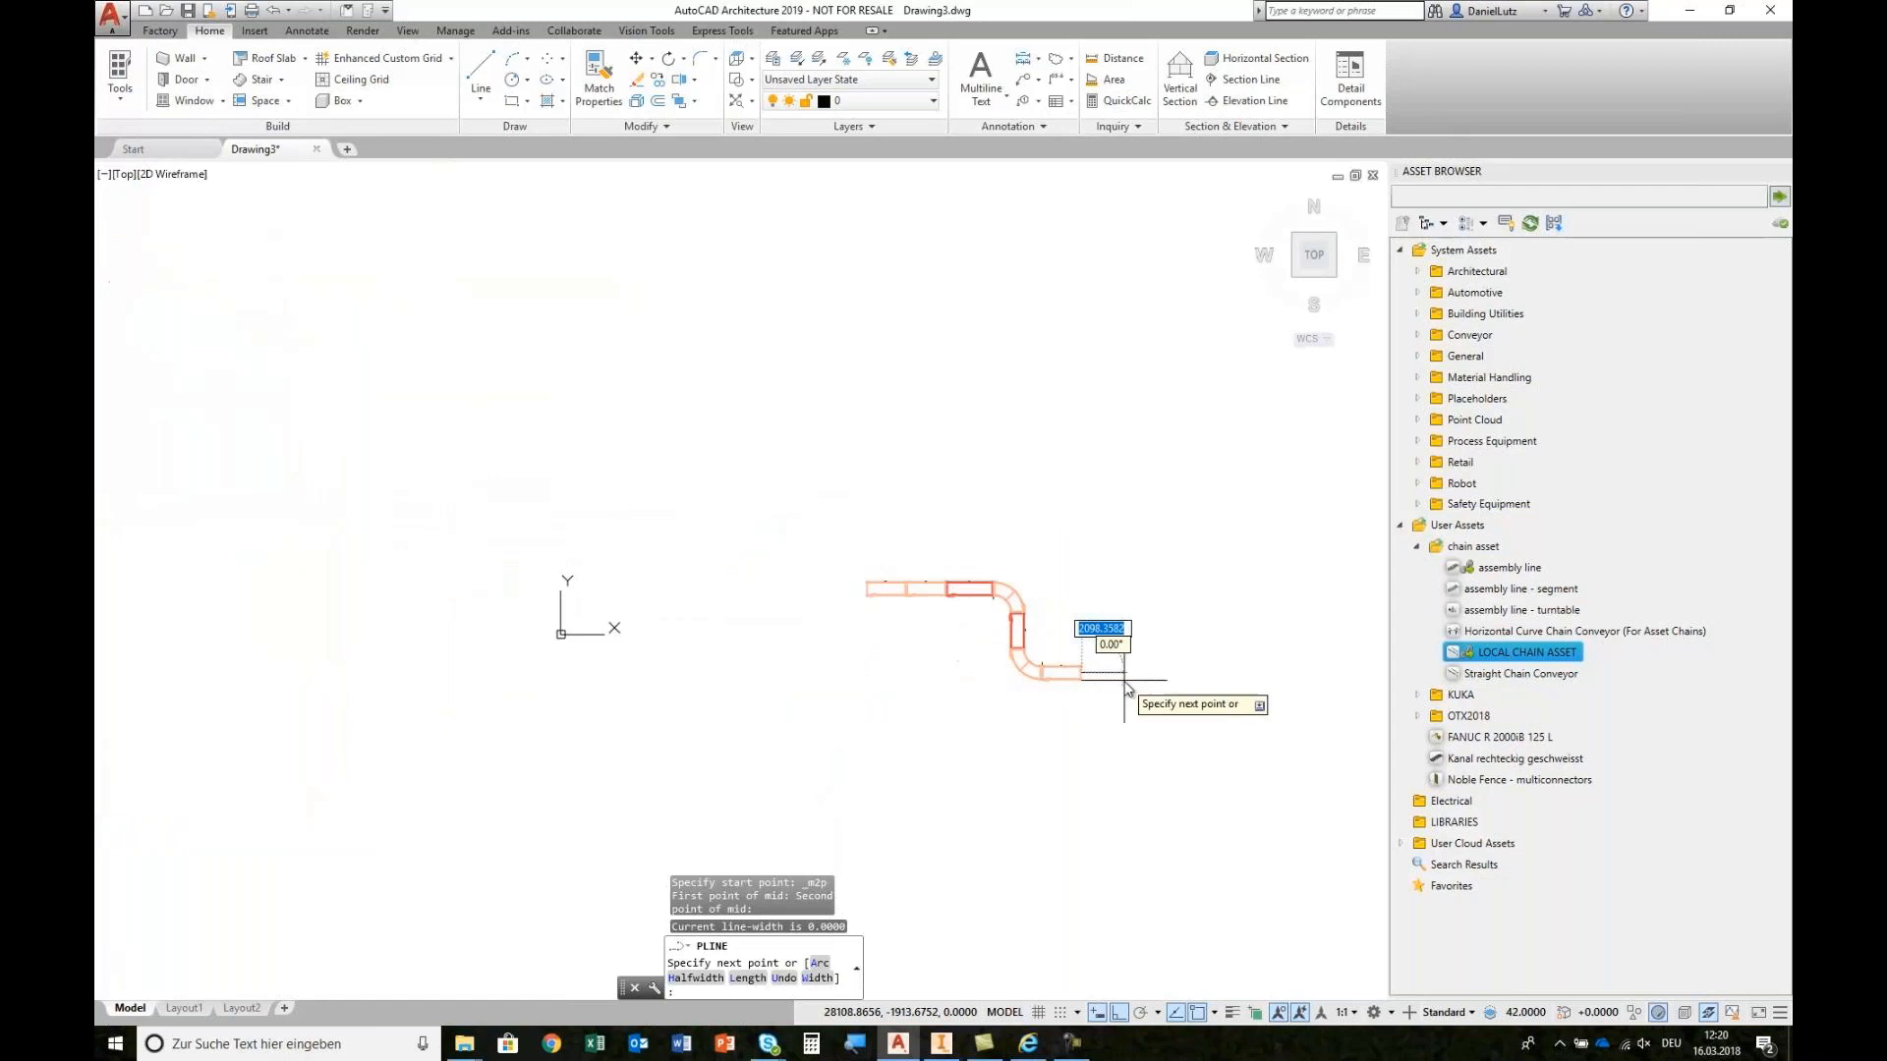
left_click(1010, 709)
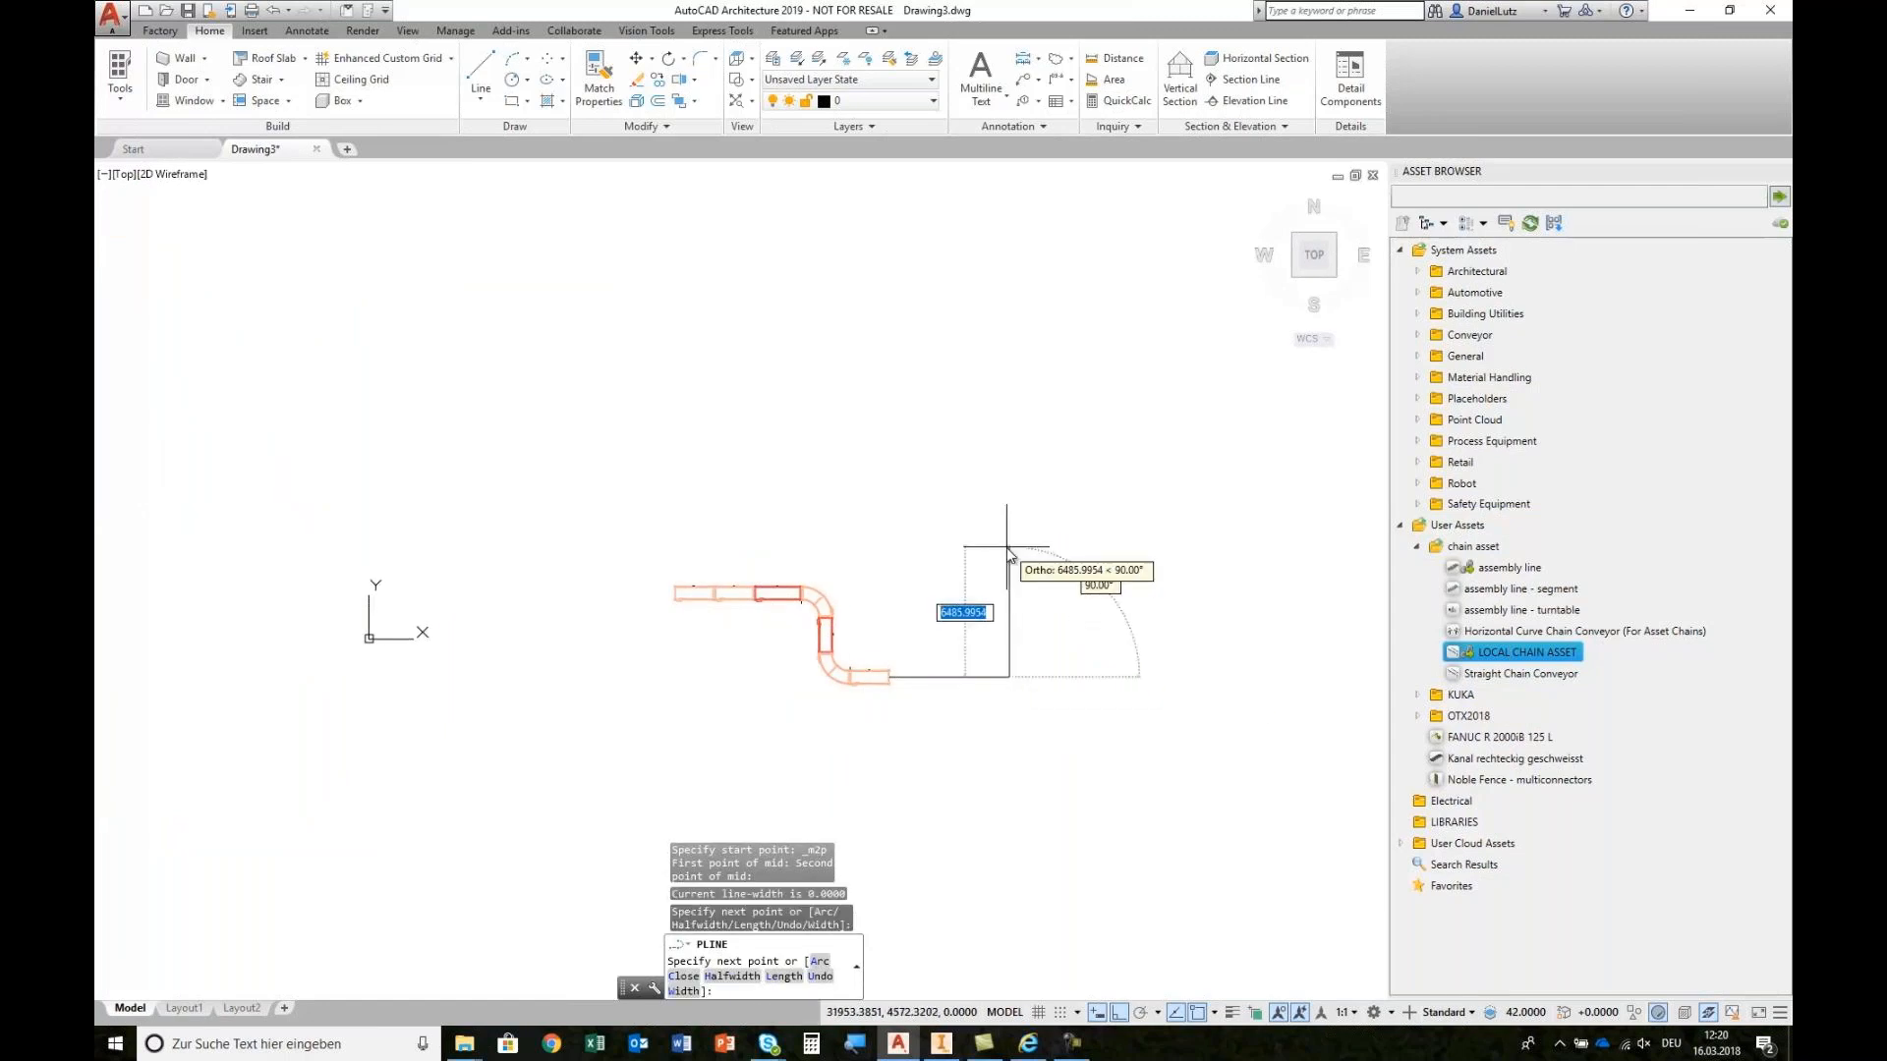
left_click(978, 549)
left_click(926, 547)
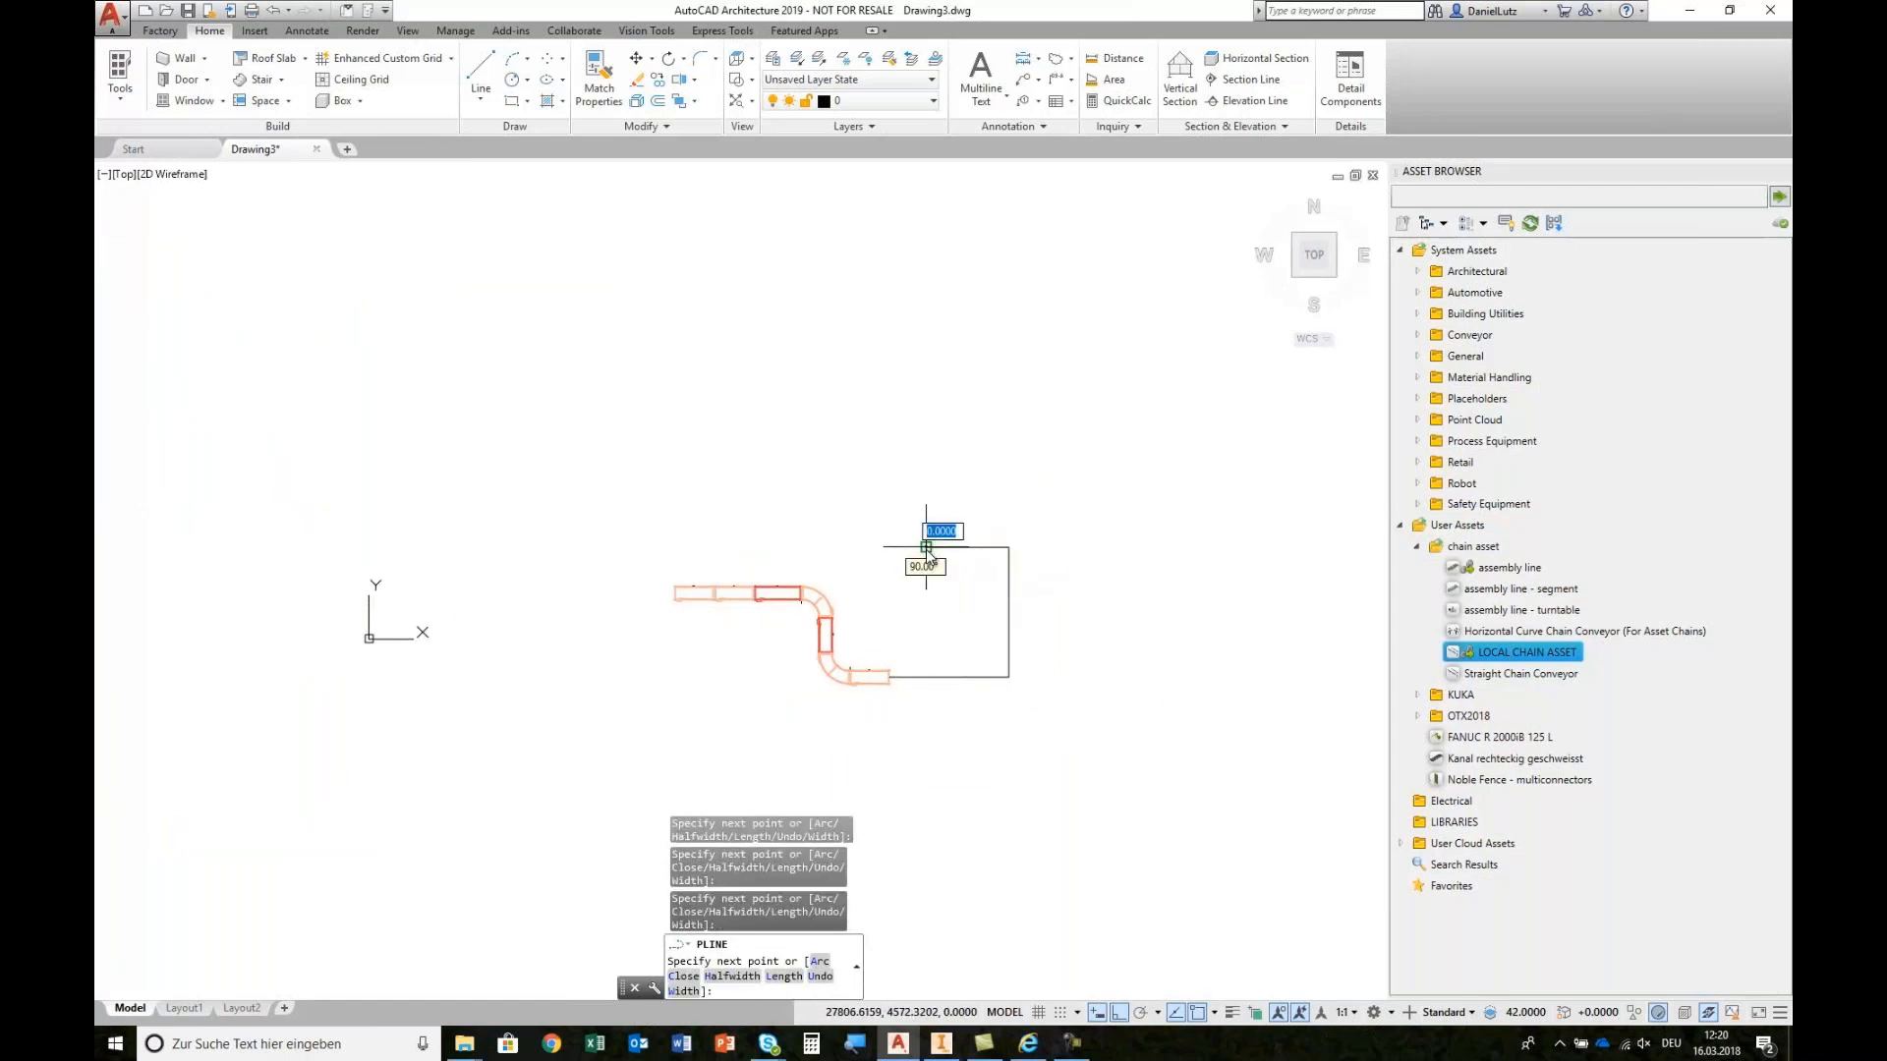
right_click(928, 553)
left_click(999, 563)
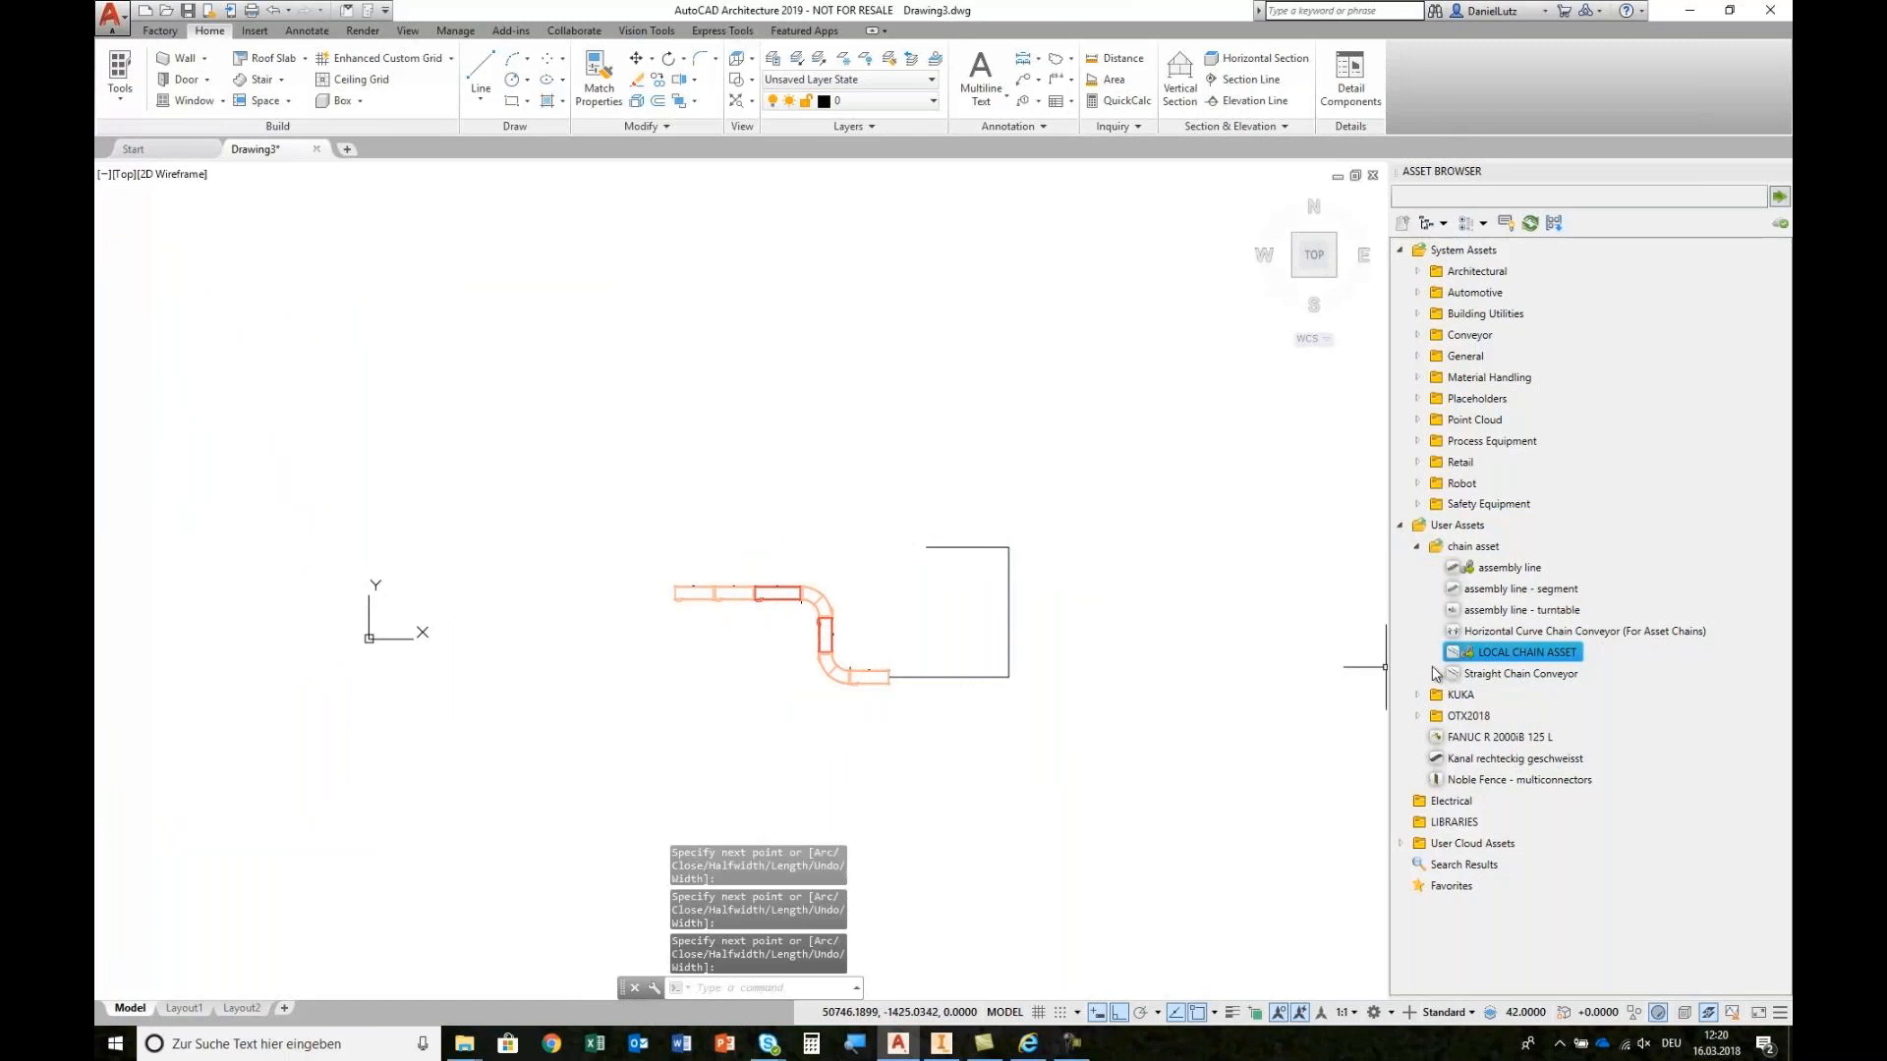
Step: Convert the three-leg polyline into a LOCAL CHAIN ASSET route using the Polyline option
right_click(1042, 617)
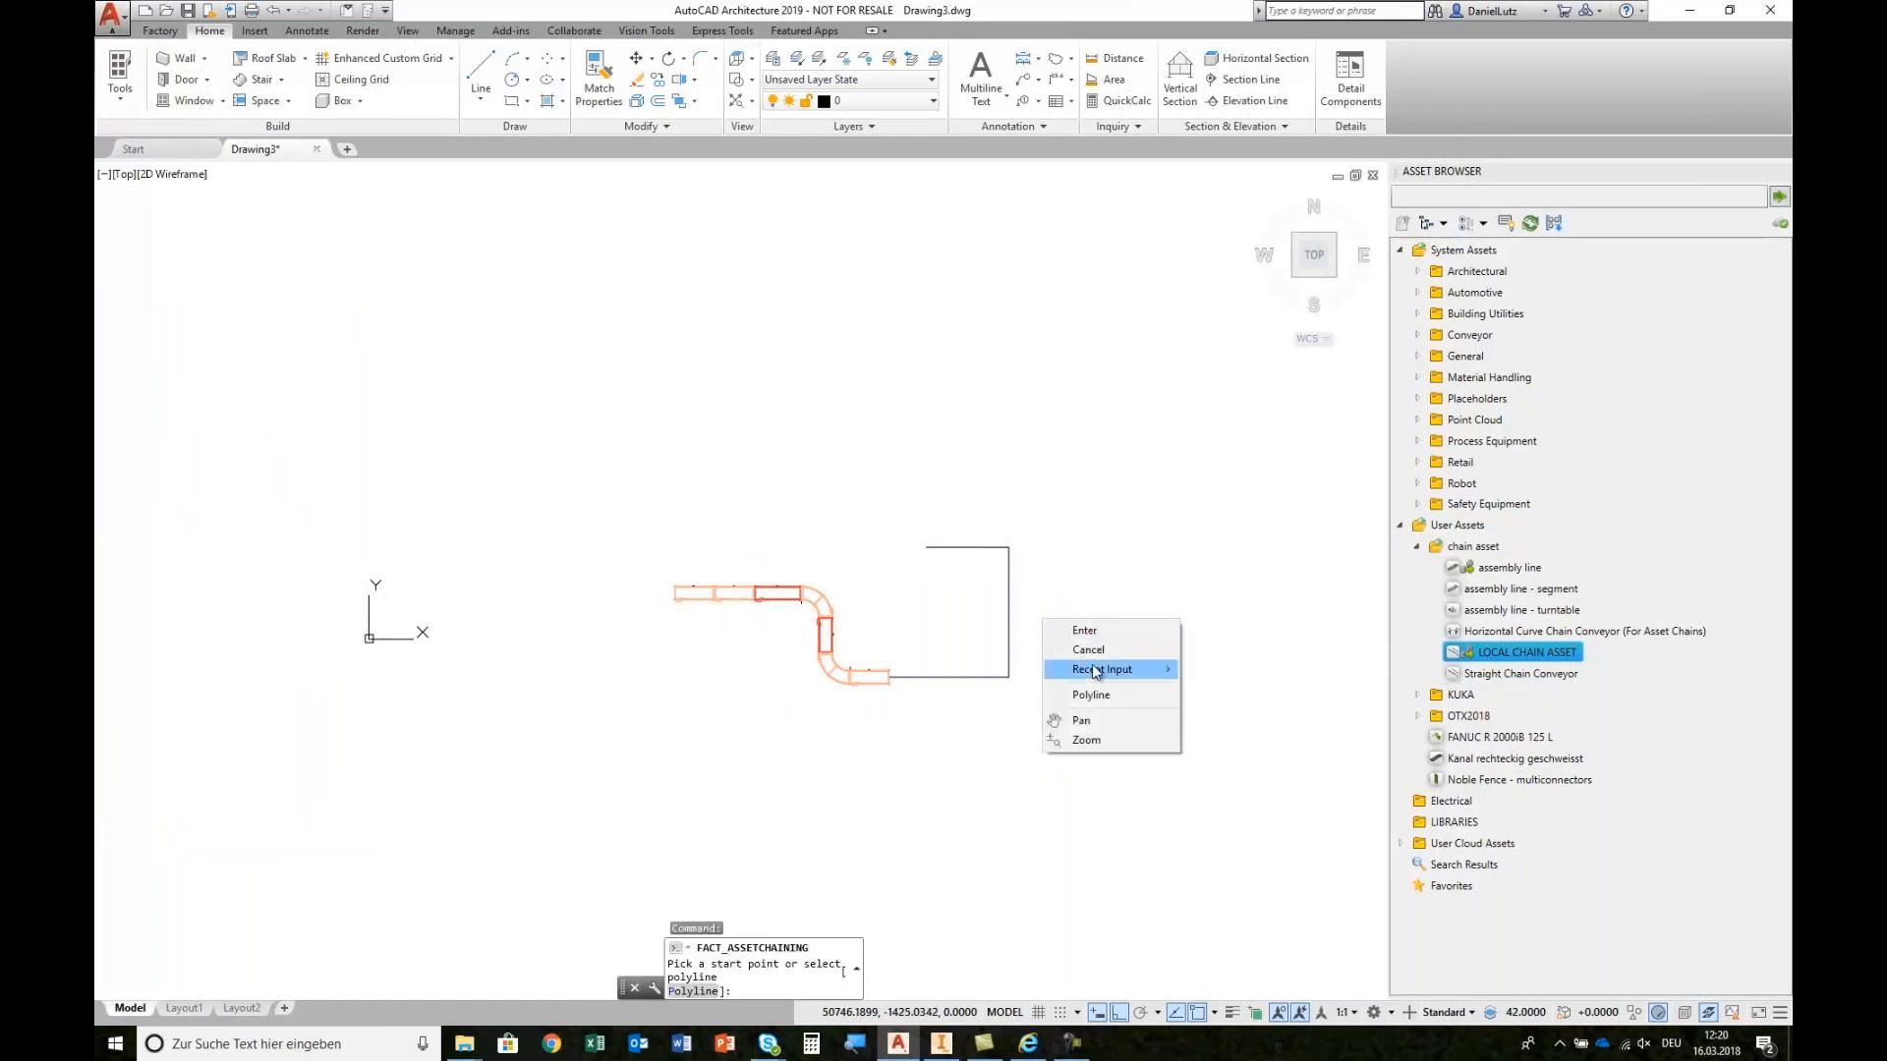
left_click(1091, 696)
left_click(1012, 636)
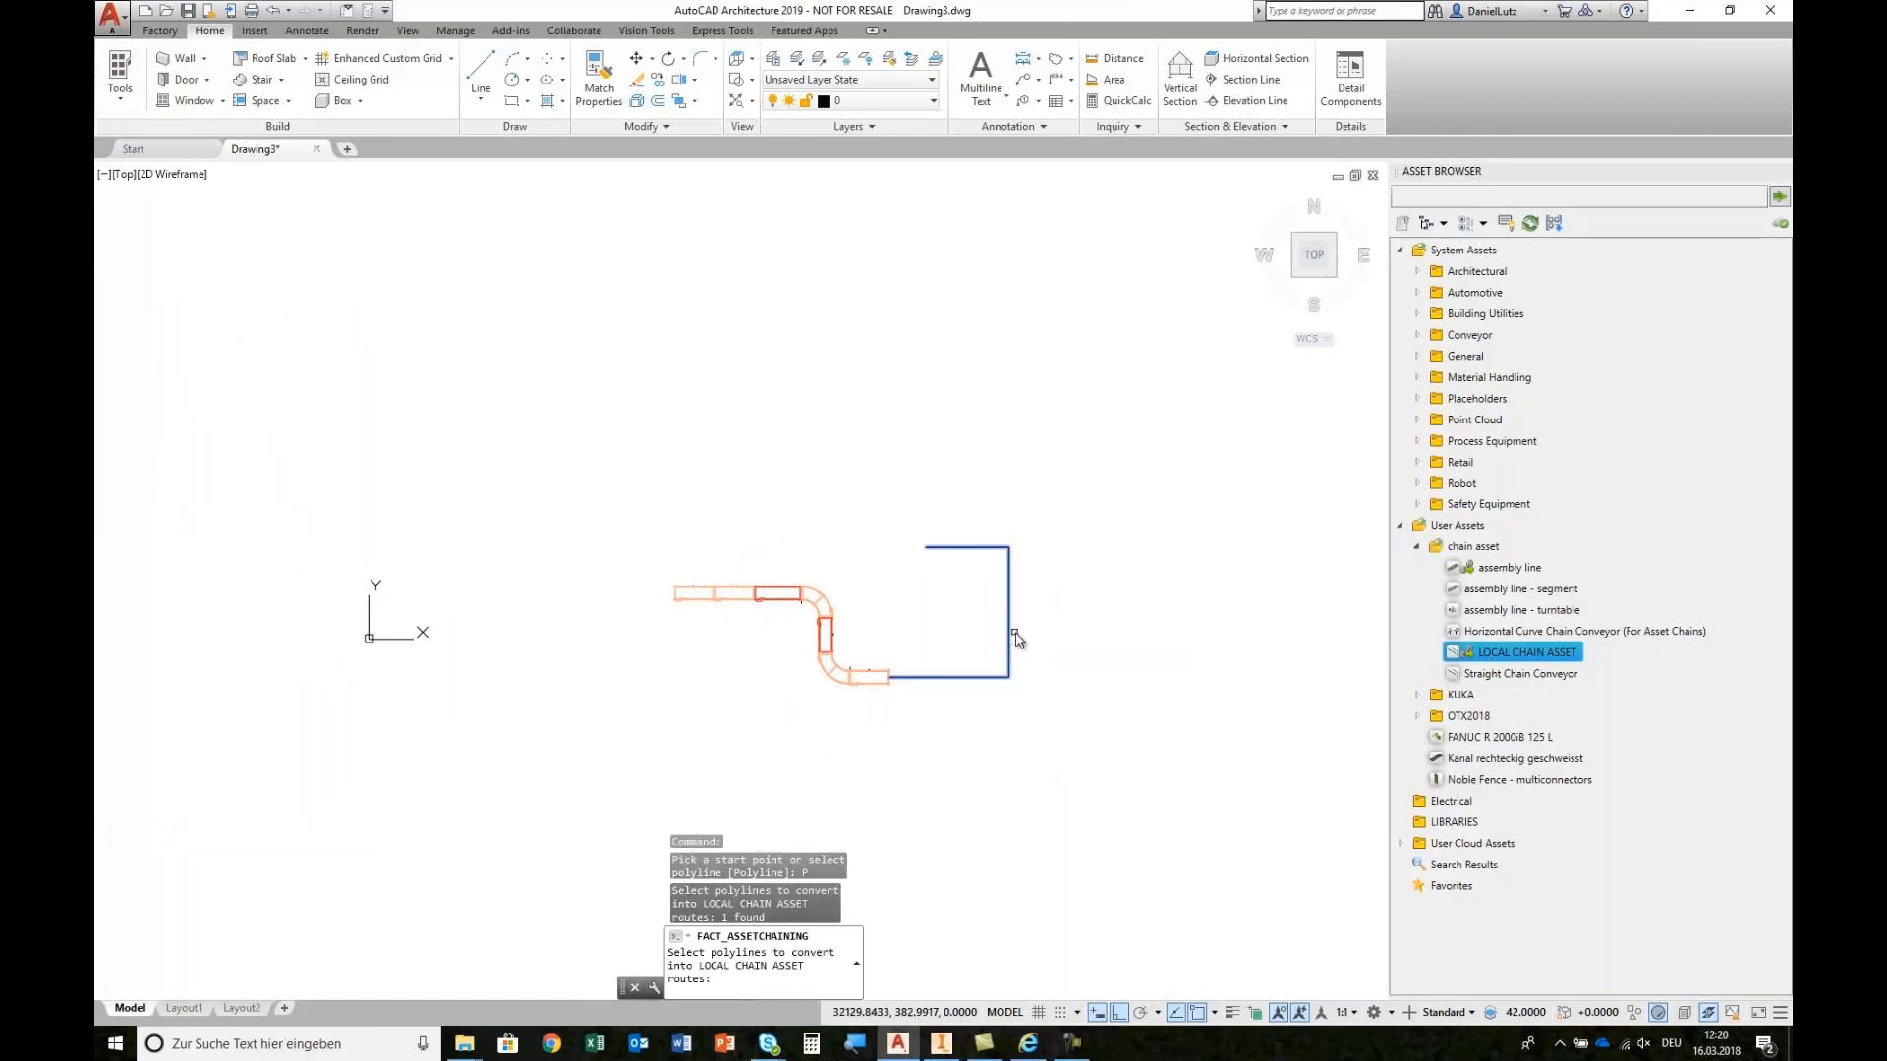
key("Return")
Step: Synchronize the layout to Inventor, saving the drawing as CHAINASSET in the CAD folder
left_click(175, 33)
left_click(275, 76)
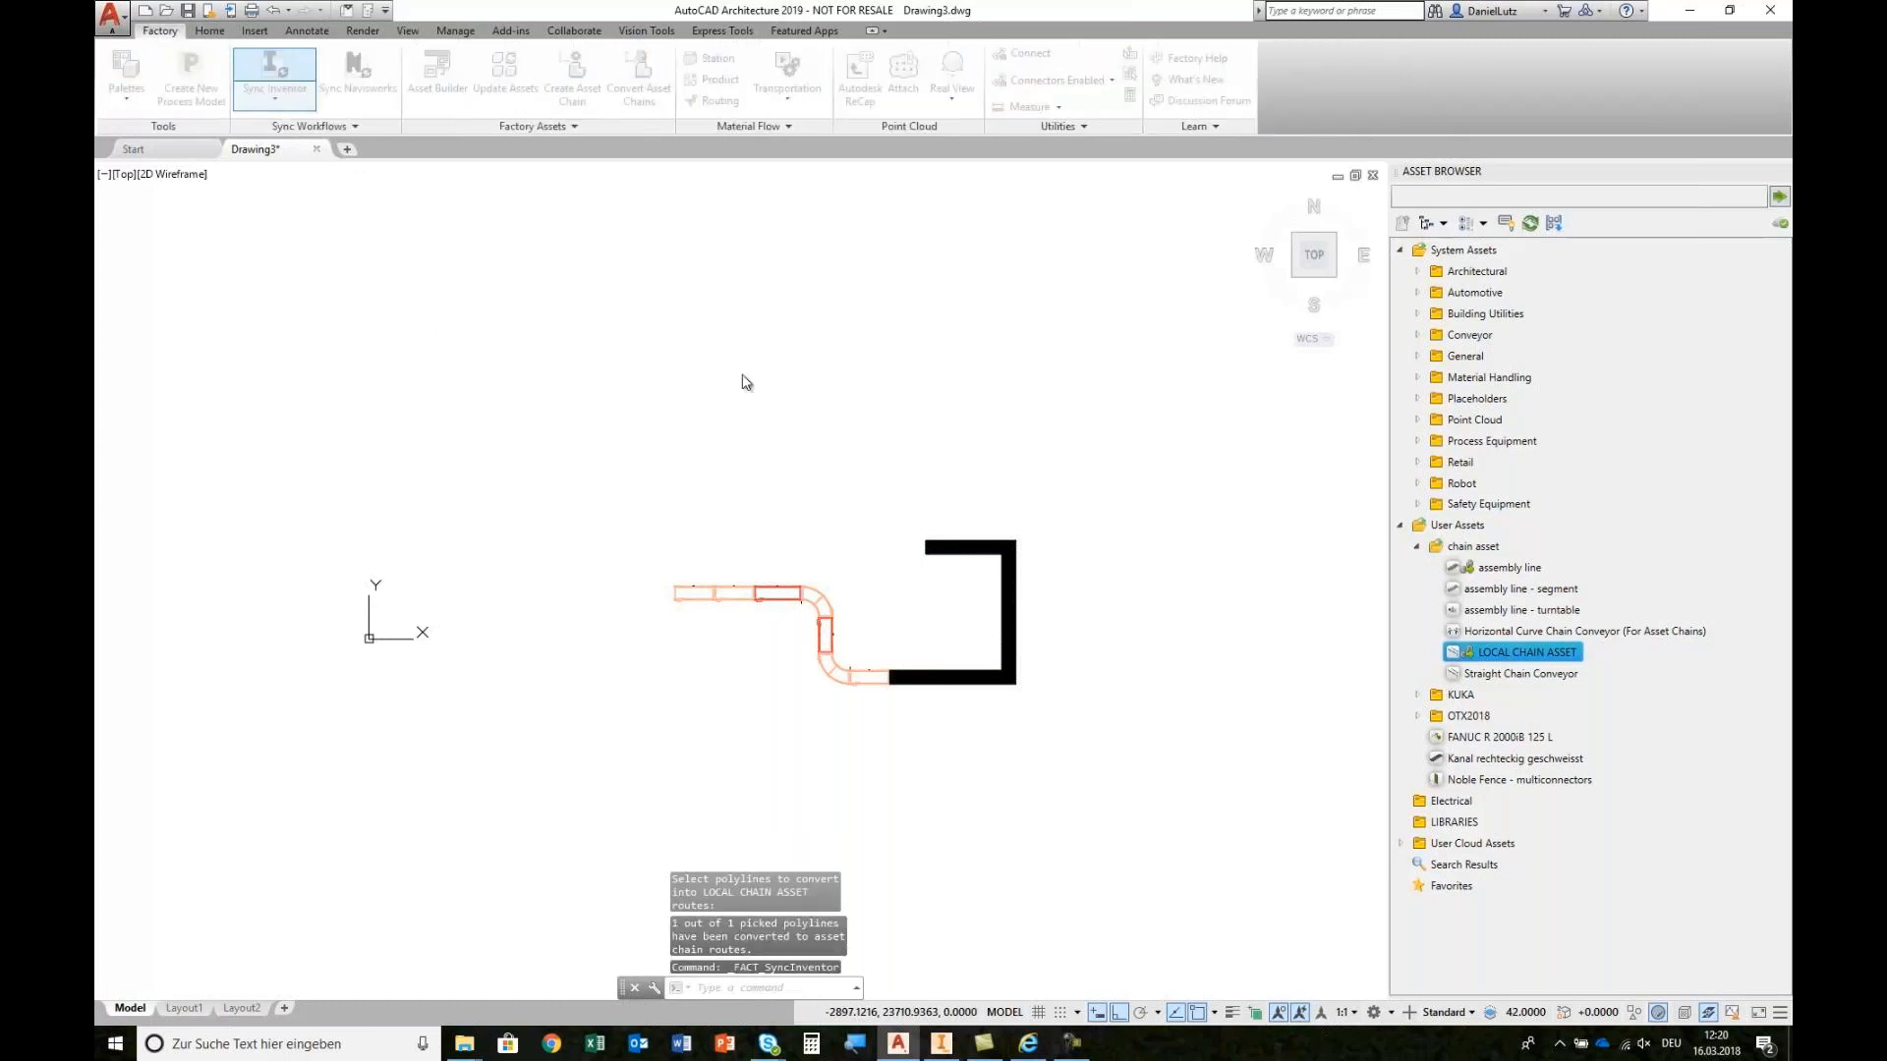
left_click(985, 556)
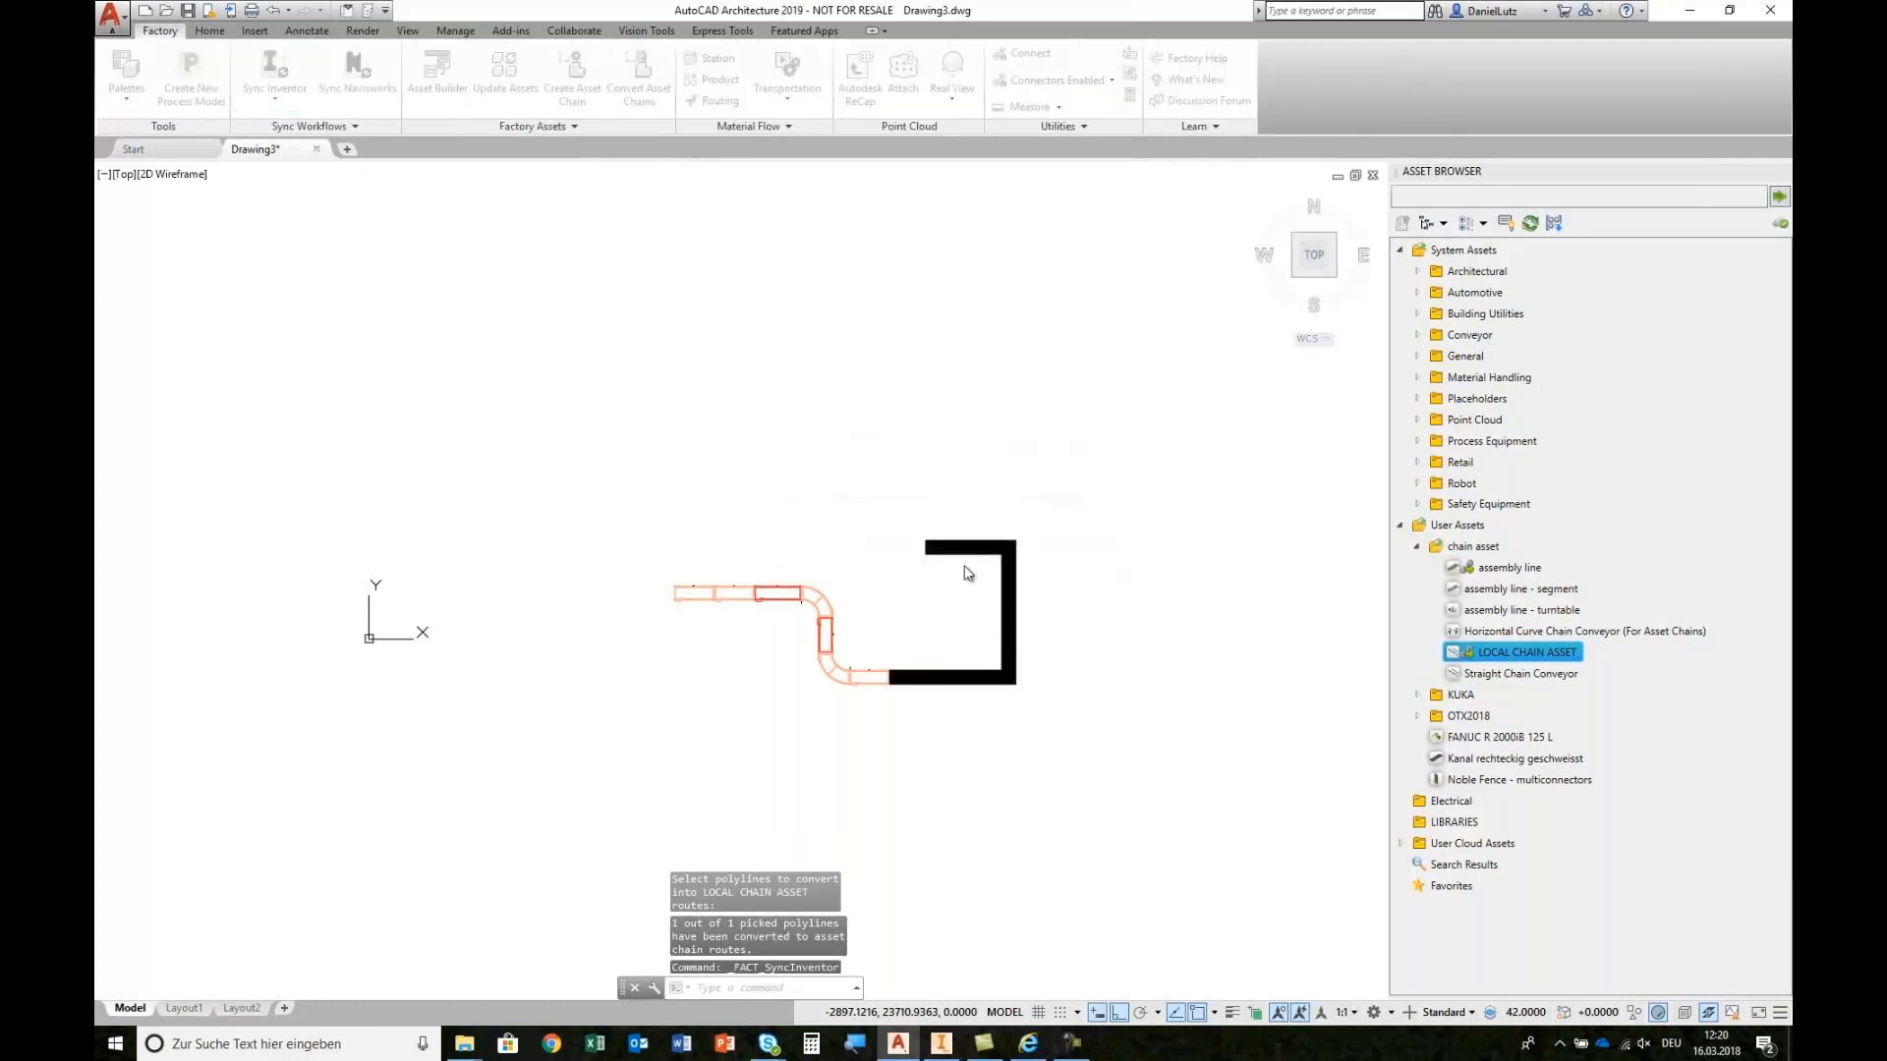
left_click(712, 315)
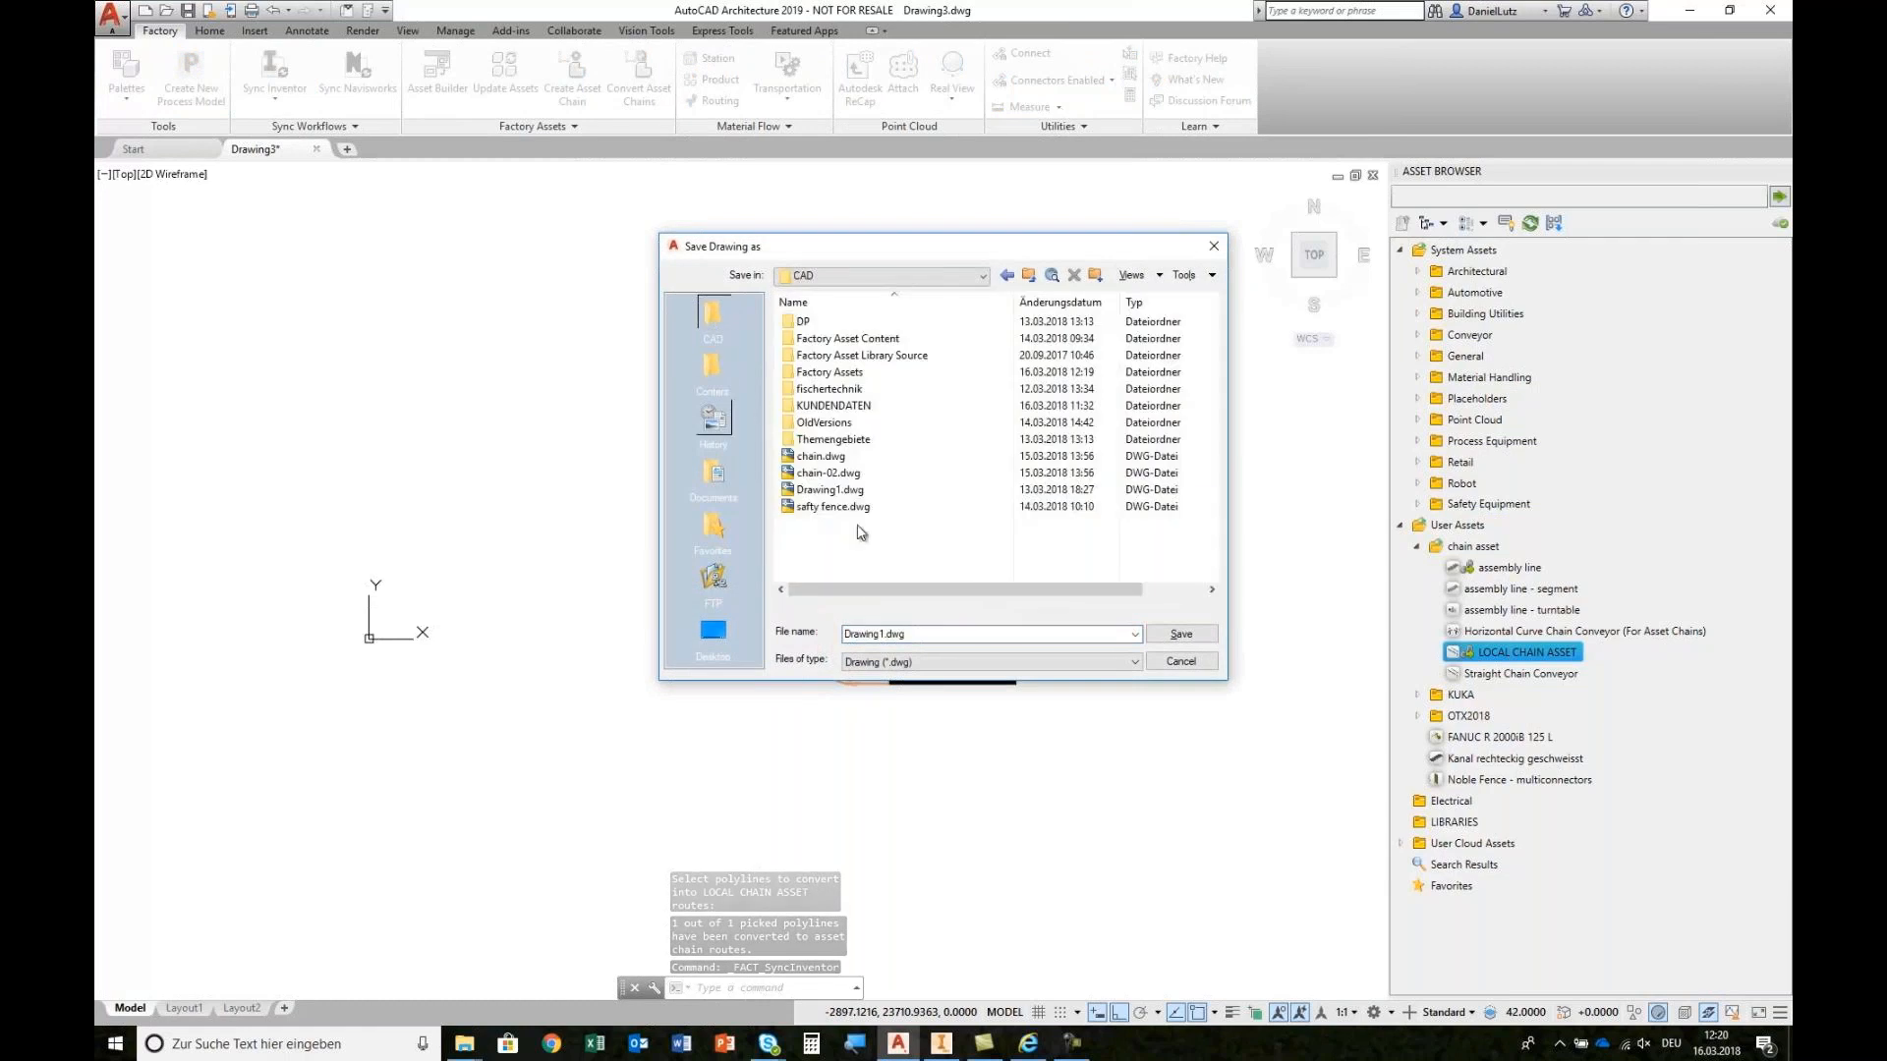
left_click_drag(928, 634, 759, 626)
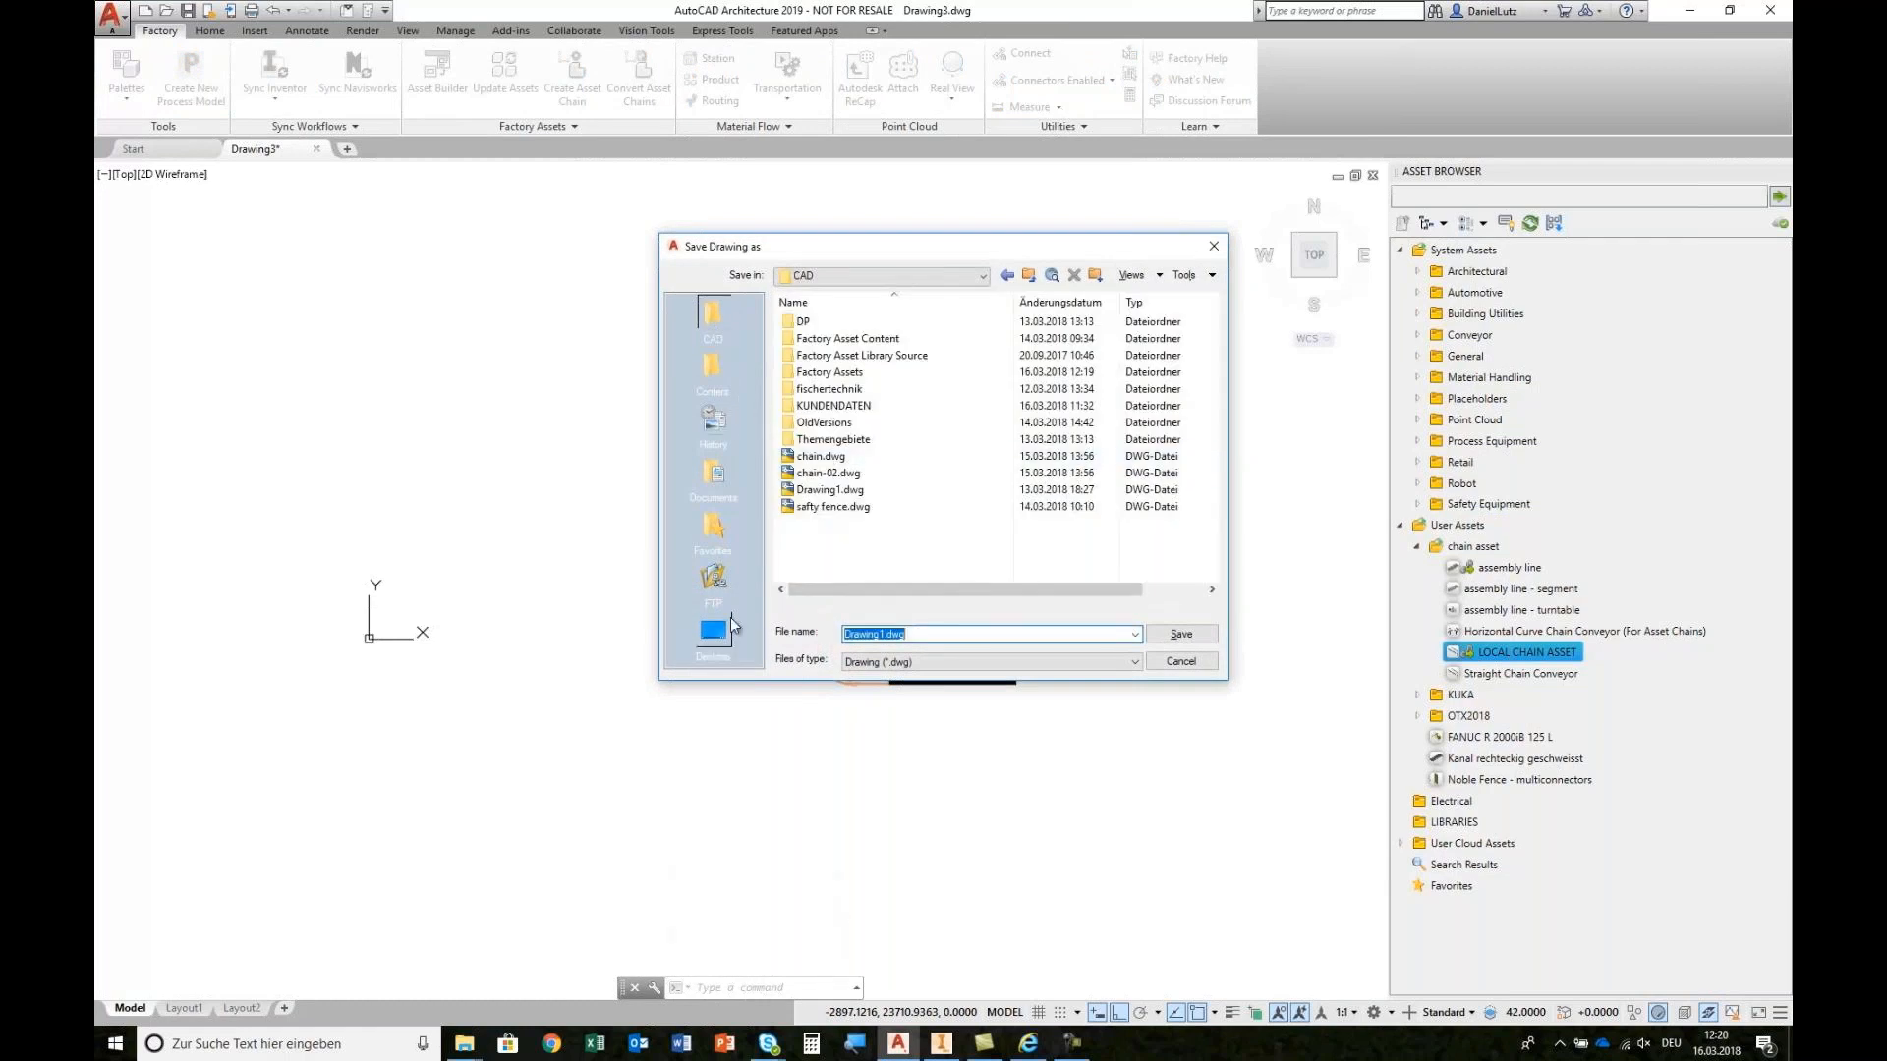
type("CH")
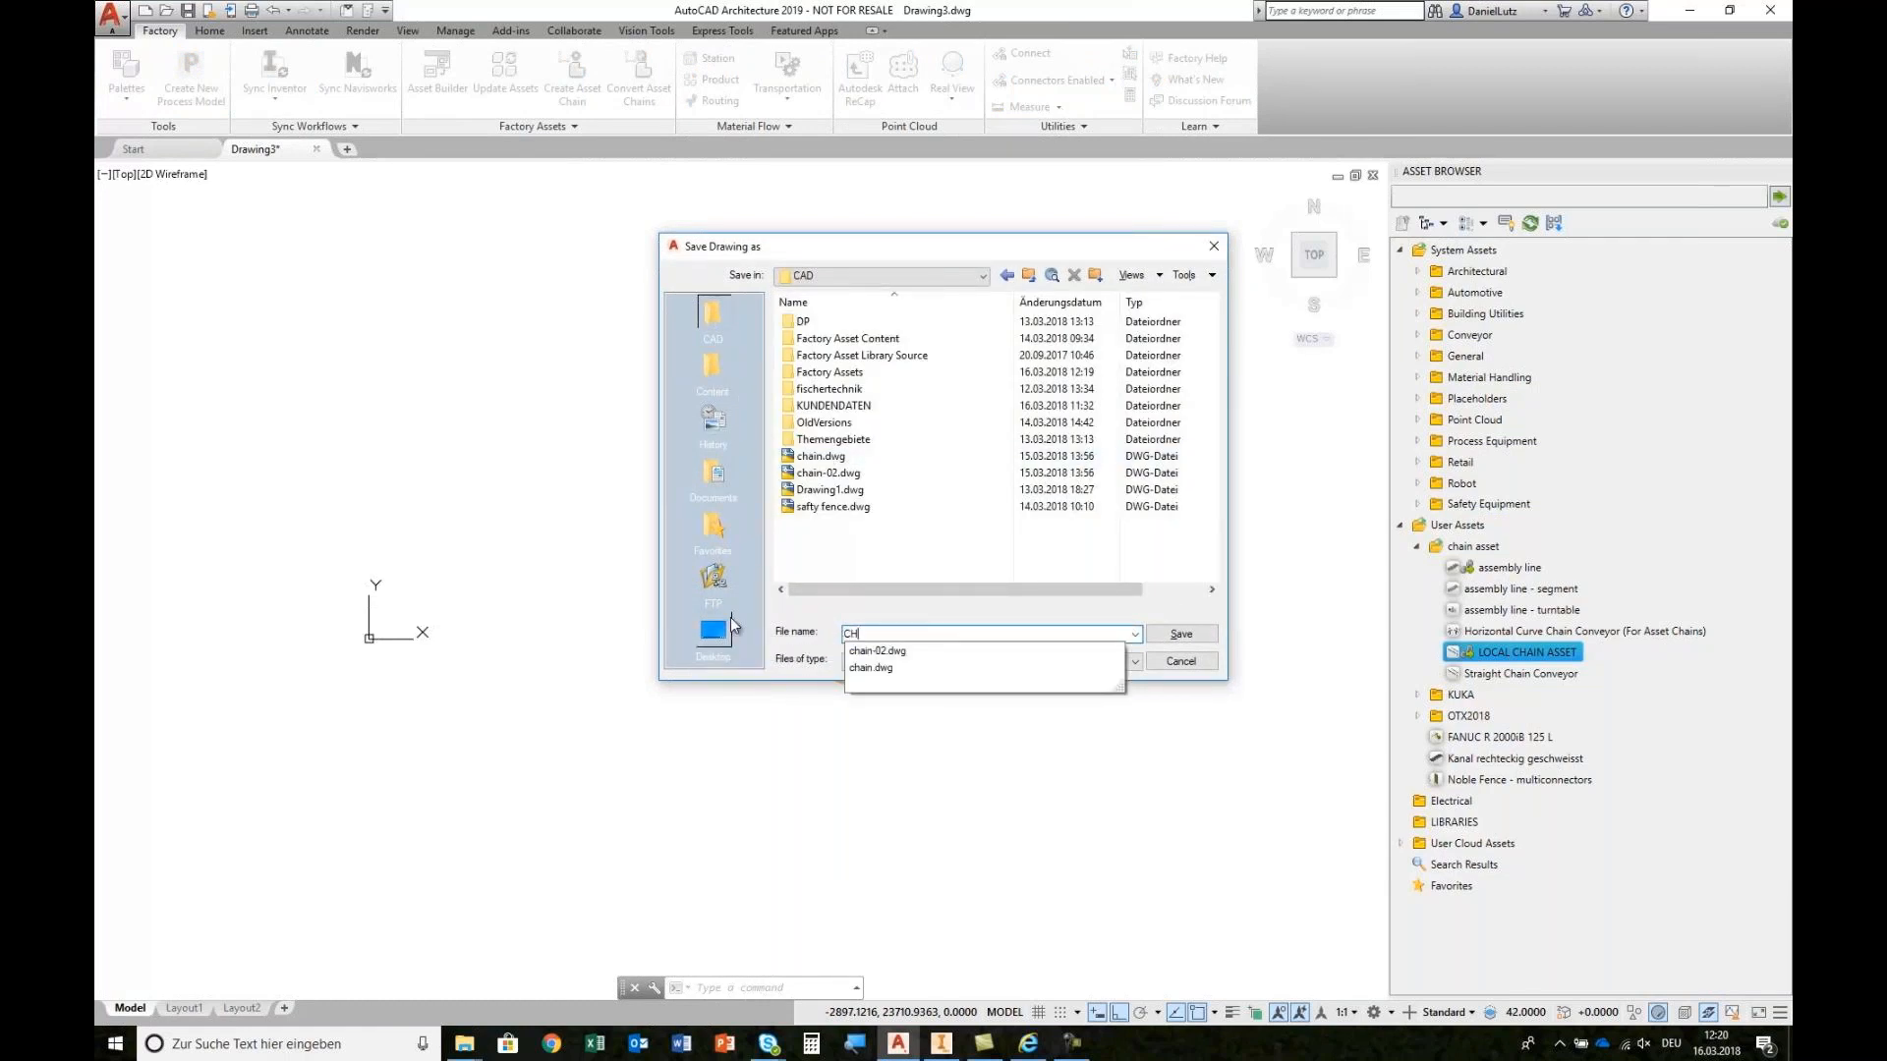
type("AINASSET")
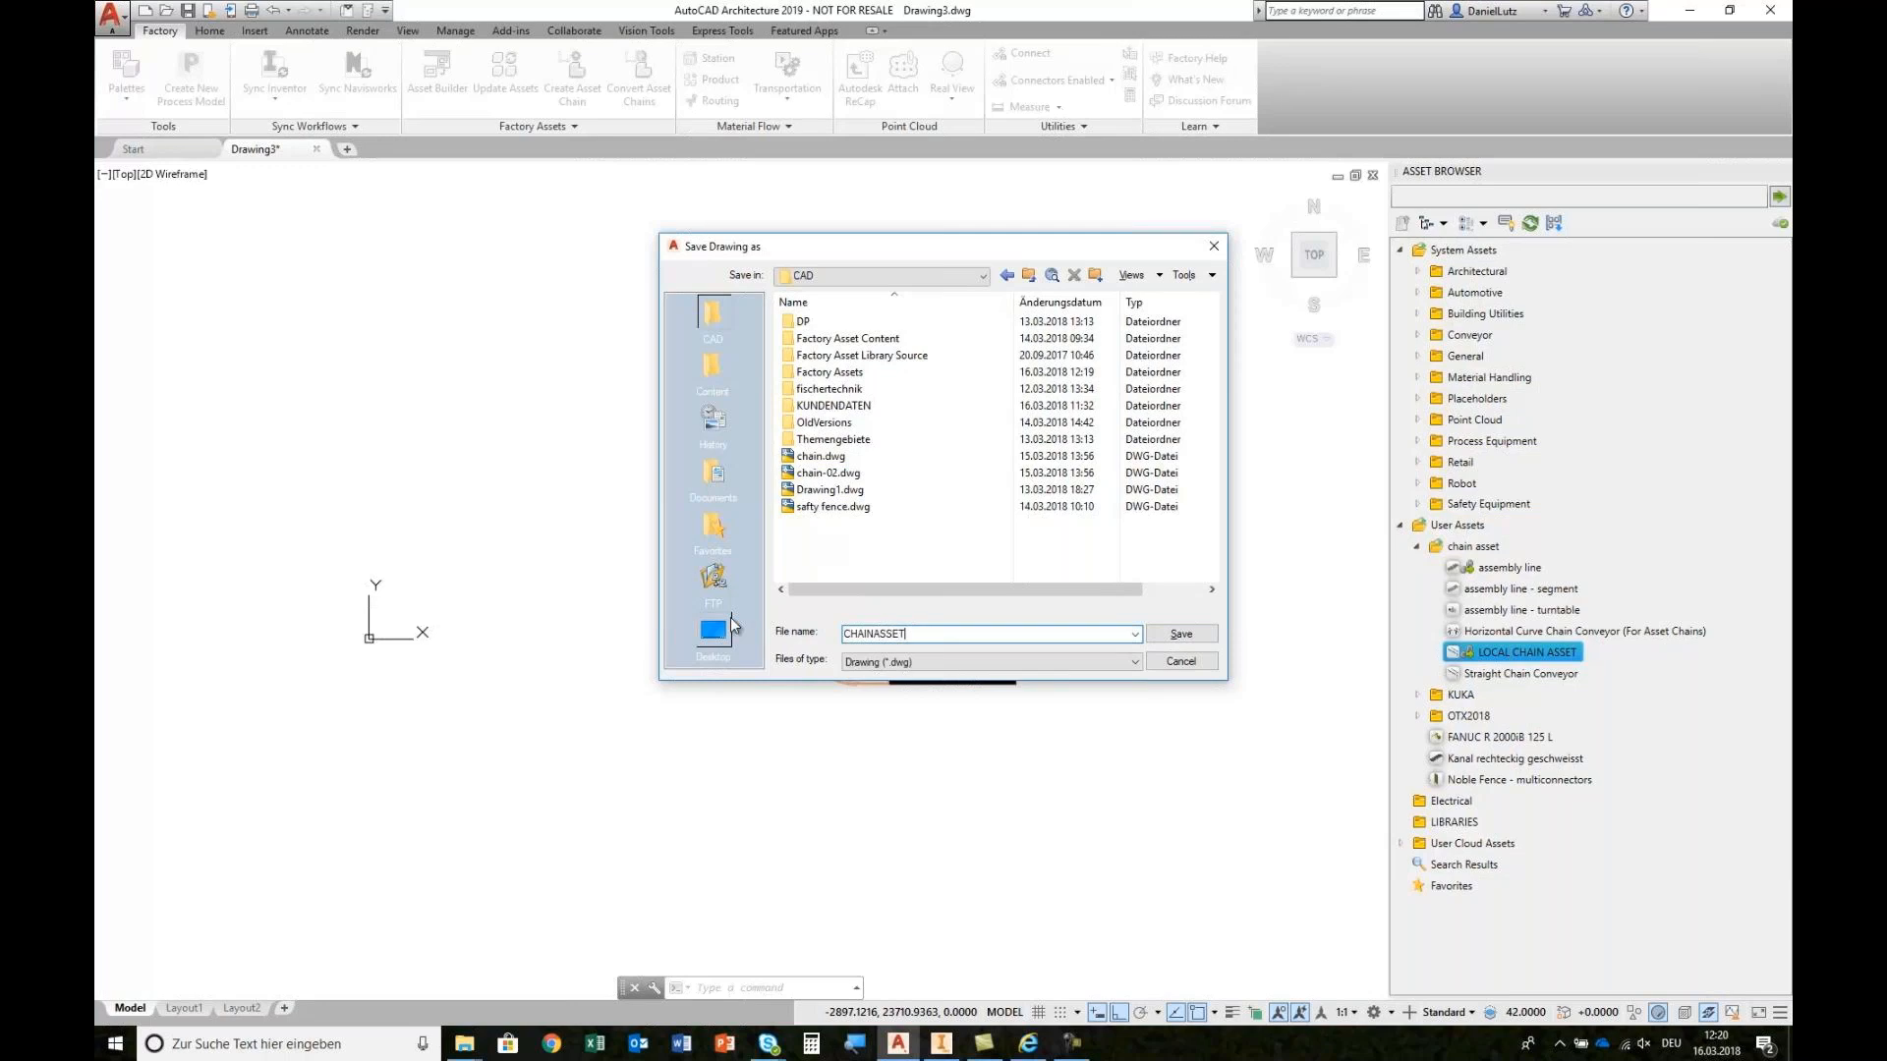
key("Return")
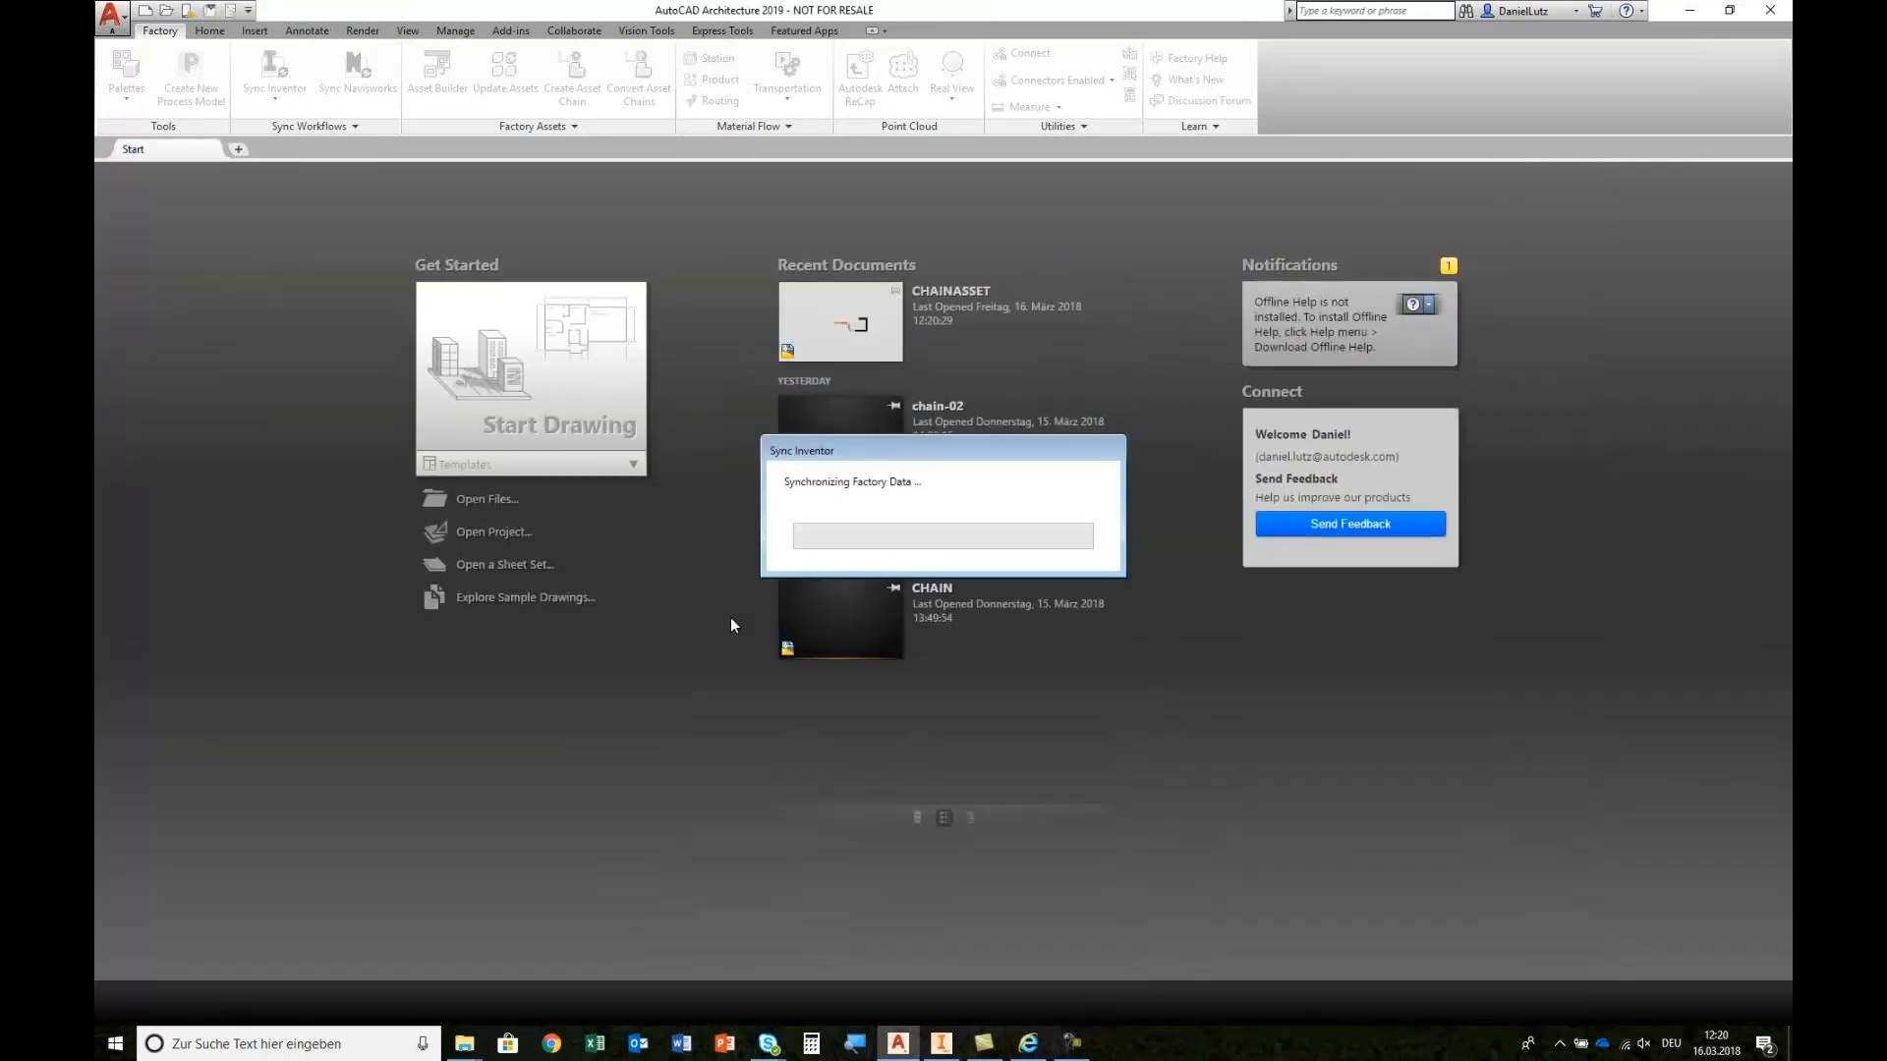